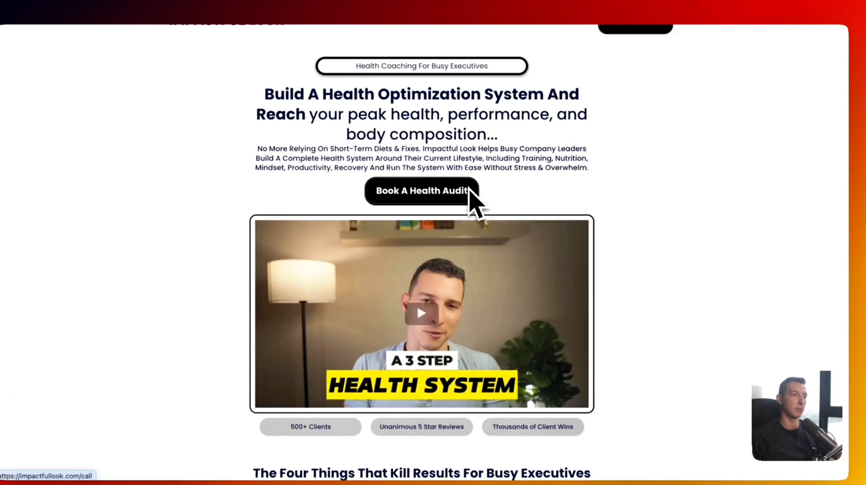
- Scroll down the Impactful Look homepage to review its health-coaching content
scroll(467, 190, down, 1)
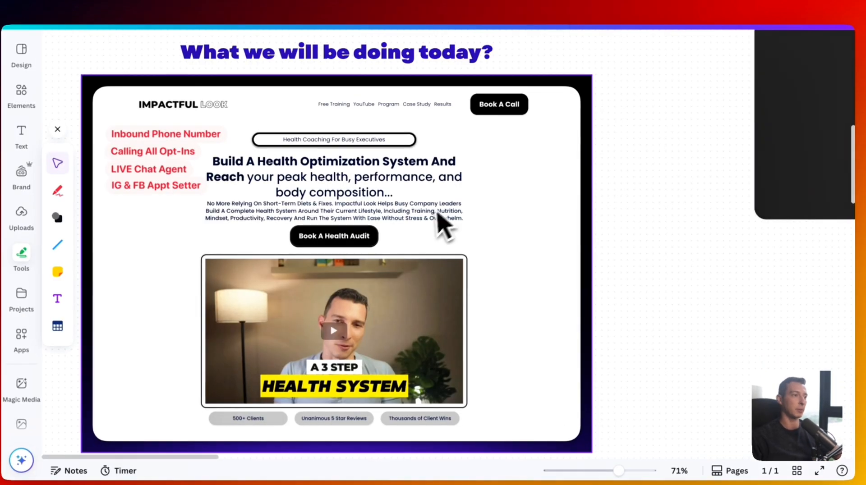
- Pan the Canva board past the intro collage and CRM slide to 'AI Agents Set Up Text & Voice'
scroll(401, 163, up, 5)
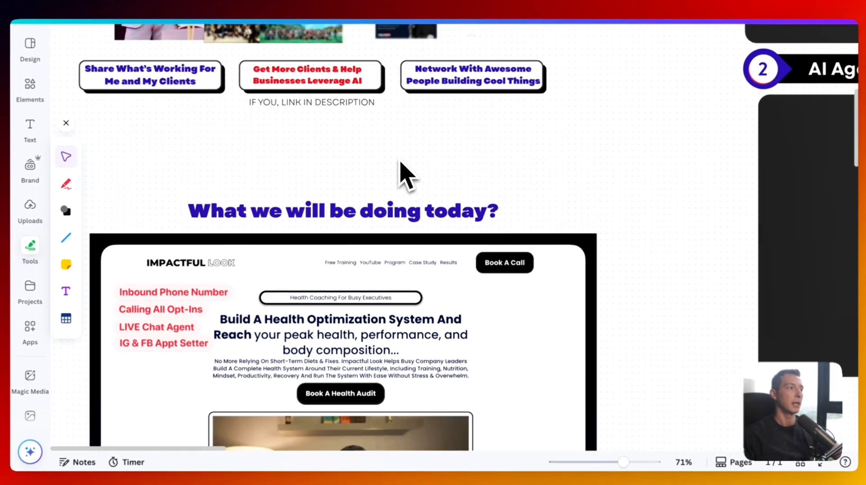
scroll(401, 163, up, 5)
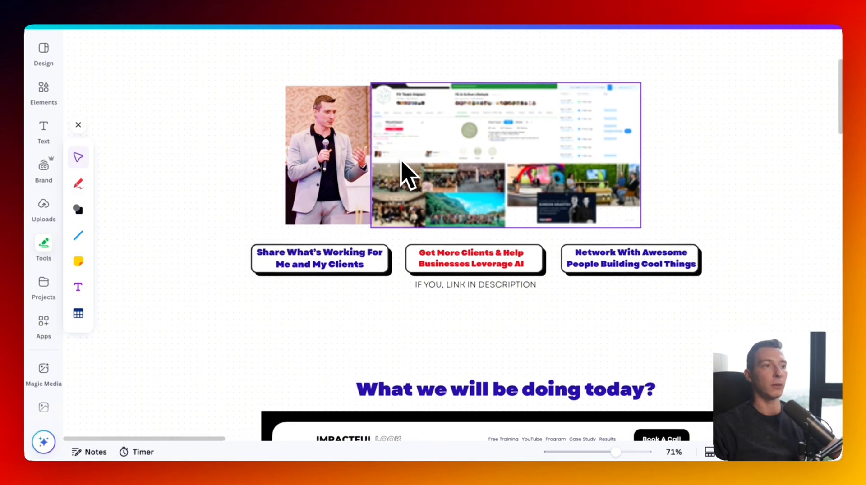
scroll(340, 96, right, 3)
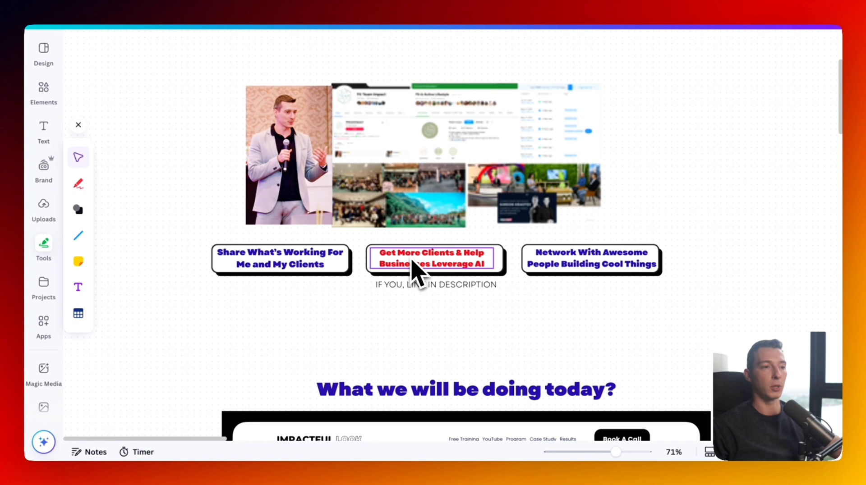
scroll(624, 266, right, 3)
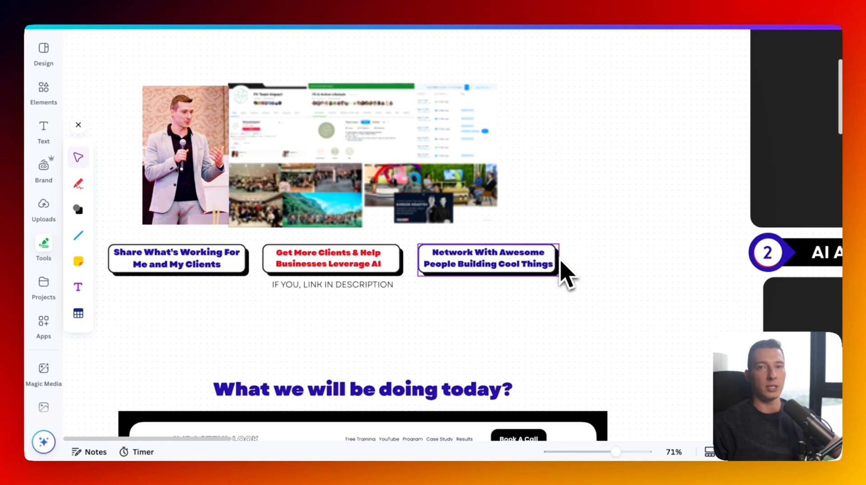
scroll(628, 280, right, 12)
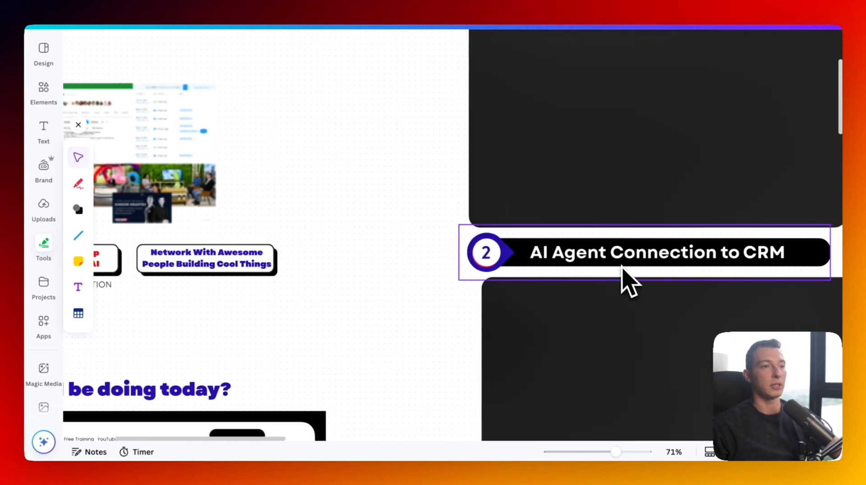
scroll(628, 281, up, 2)
scroll(621, 280, up, 4)
scroll(621, 280, down, 1)
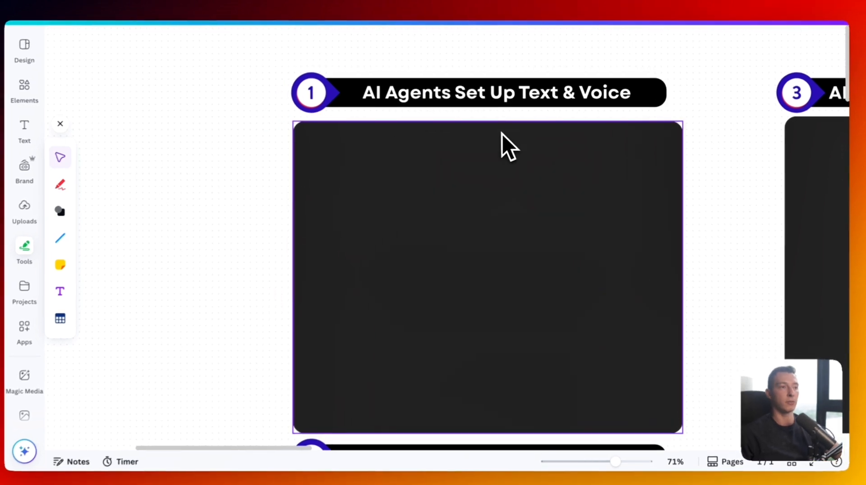
- Shrink the black cover box to a thin bar, uncovering the five agent bullets and AXEL and LYRA
click(496, 130)
drag(488, 122, 481, 264)
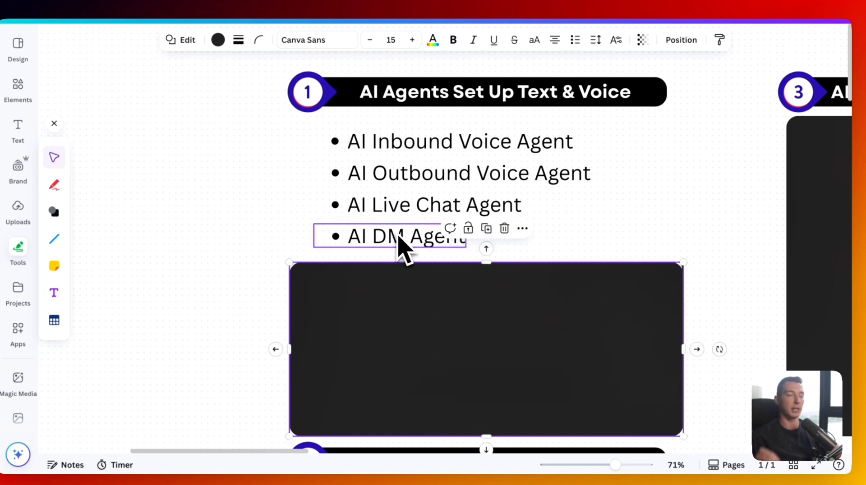
drag(483, 261, 487, 301)
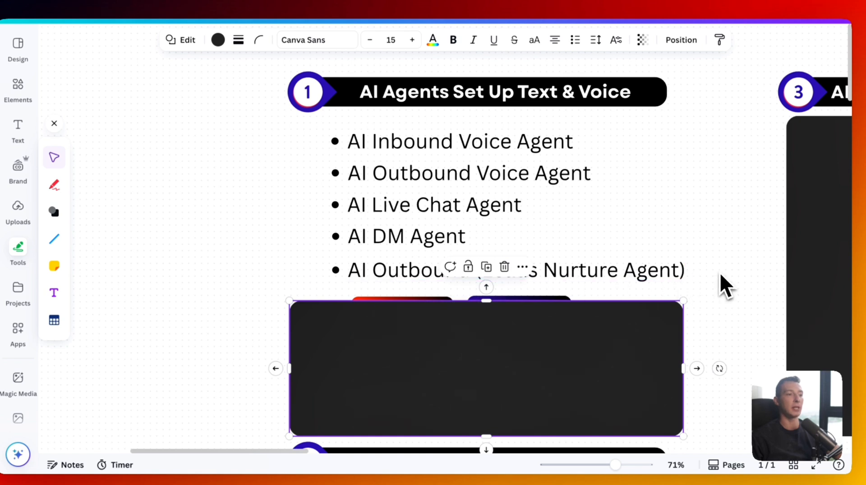
click(722, 288)
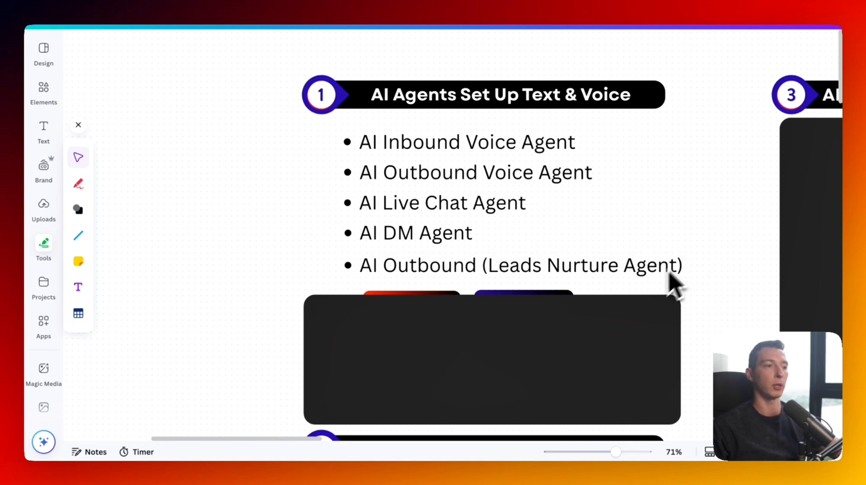
click(529, 322)
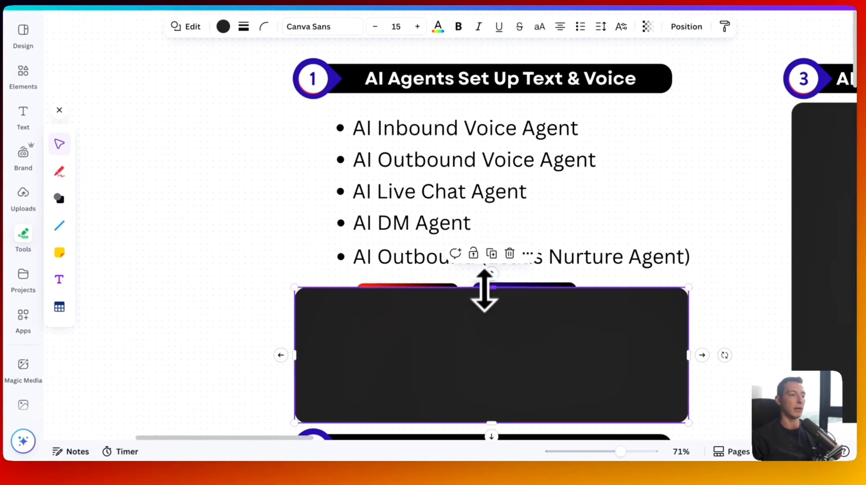
drag(491, 287, 489, 414)
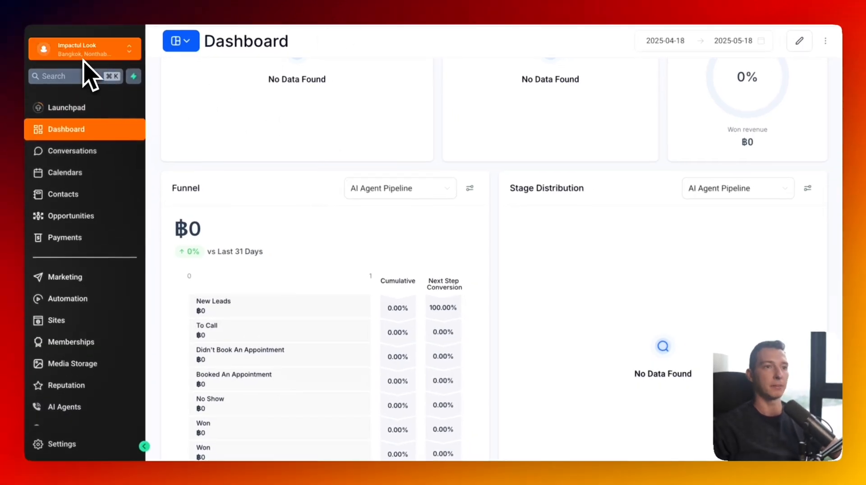
- Open AI Agents from the sidebar and show its Inbox of three conversations
scroll(131, 190, down, 2)
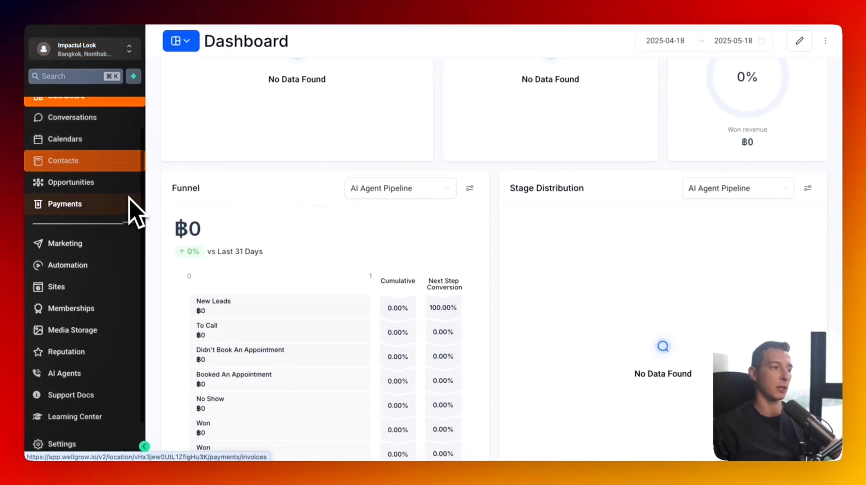
click(113, 367)
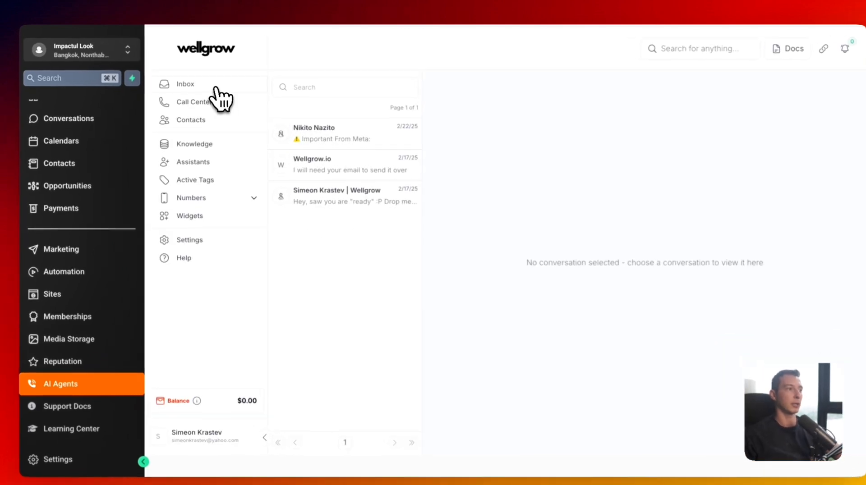
click(215, 88)
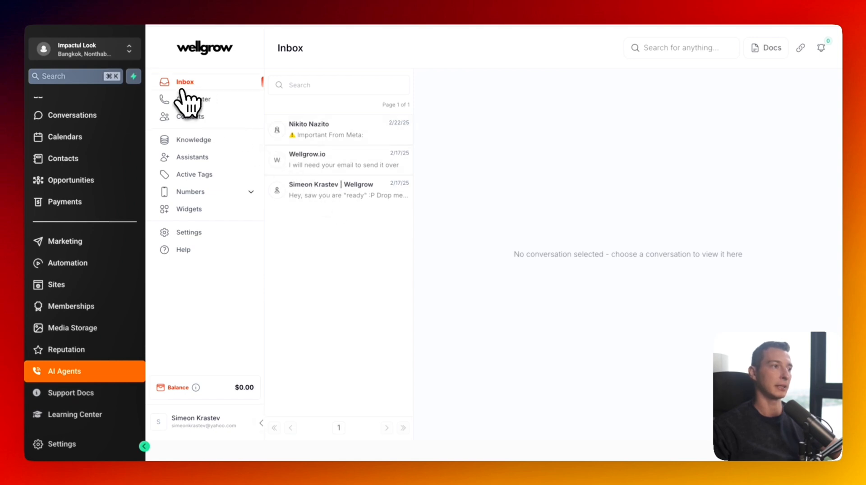
- Tour the Call Center, Contacts, Knowledge, Active Tags and Numbers pages, then return to Assistants
click(190, 98)
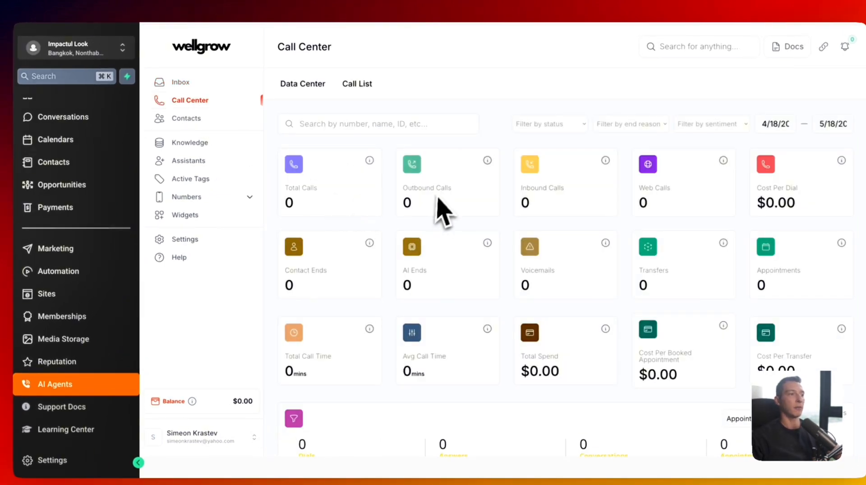
scroll(438, 212, down, 3)
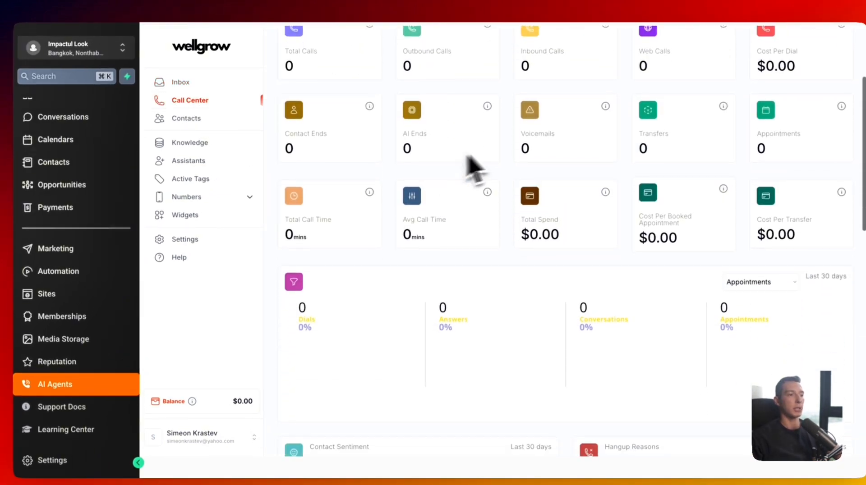
scroll(469, 176, up, 3)
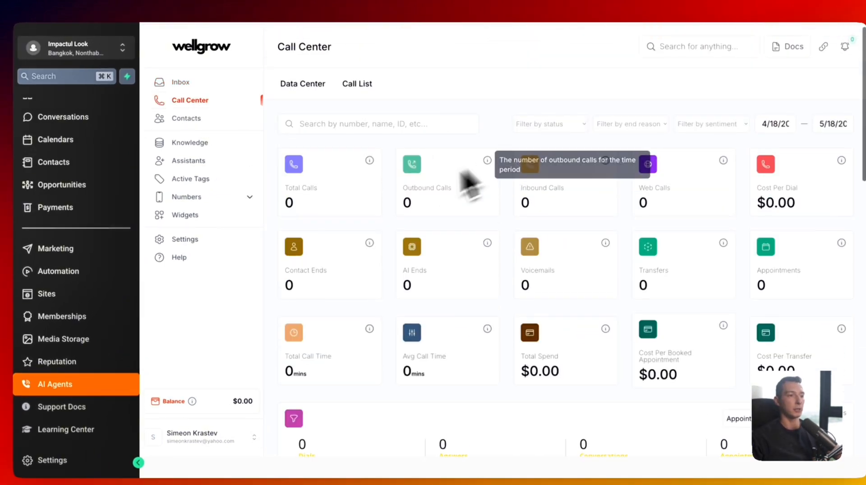
click(183, 118)
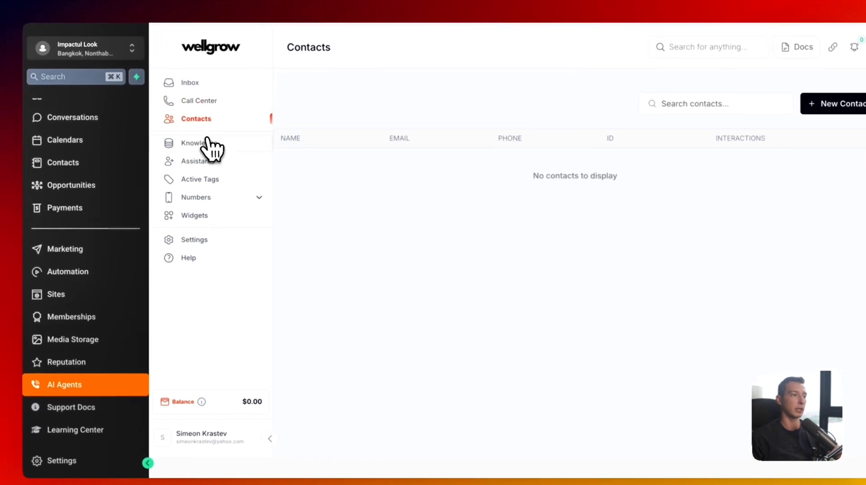
click(195, 144)
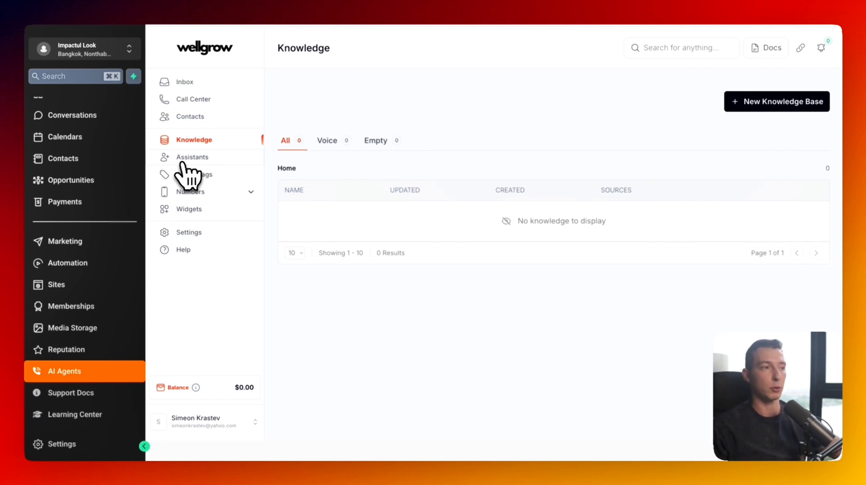
click(183, 161)
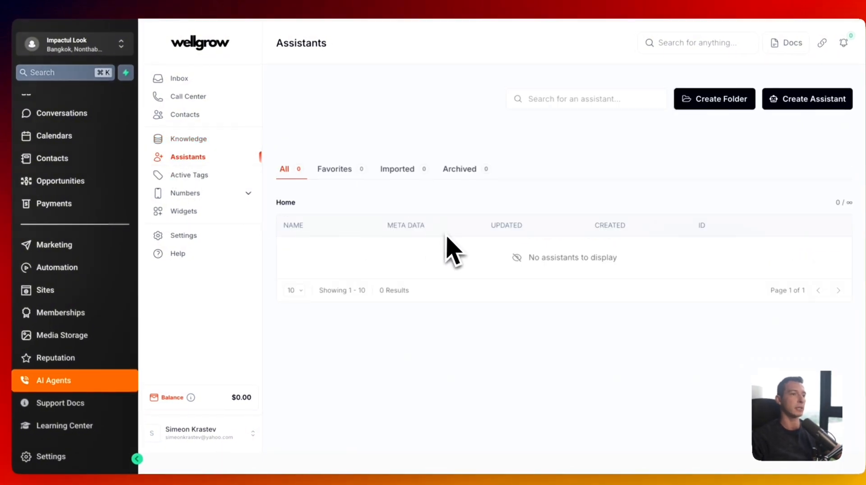
click(201, 177)
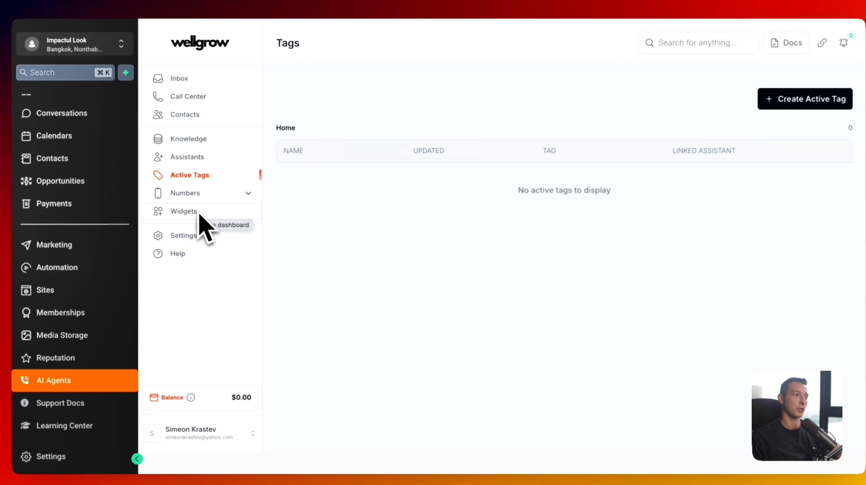
click(206, 196)
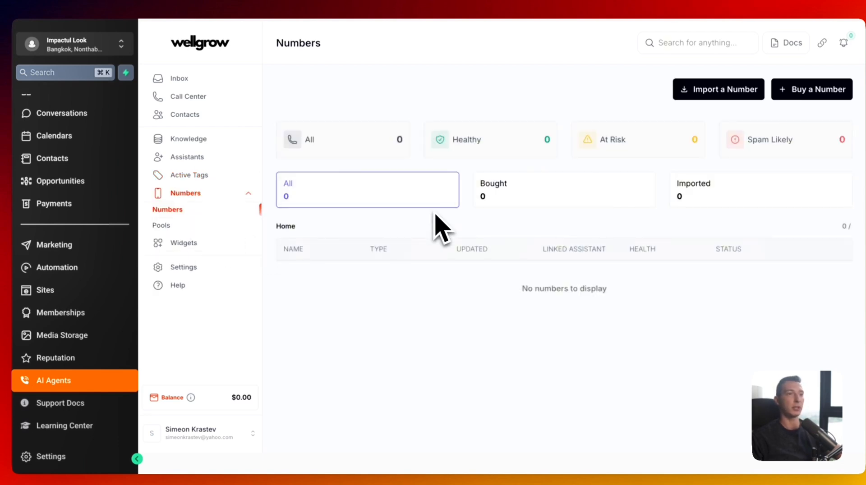
click(232, 158)
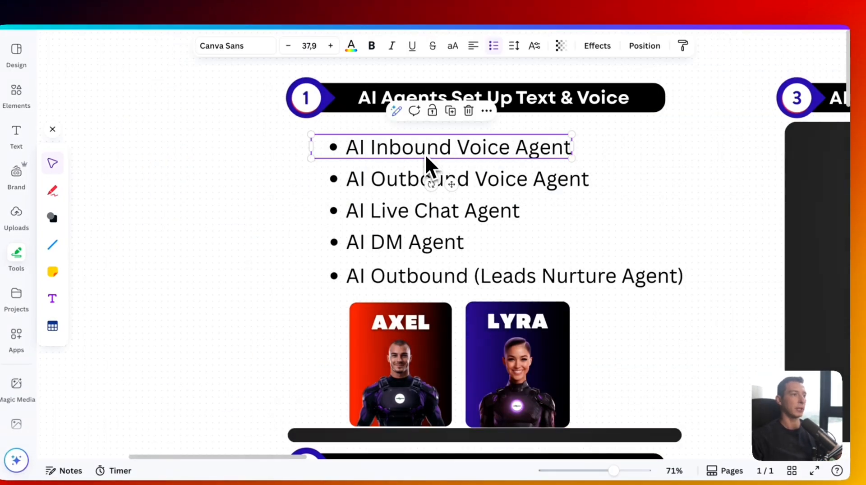
- Highlight the 'Inbound Voice Agent' name in the first bullet and begin creating a new assistant
double_click(424, 161)
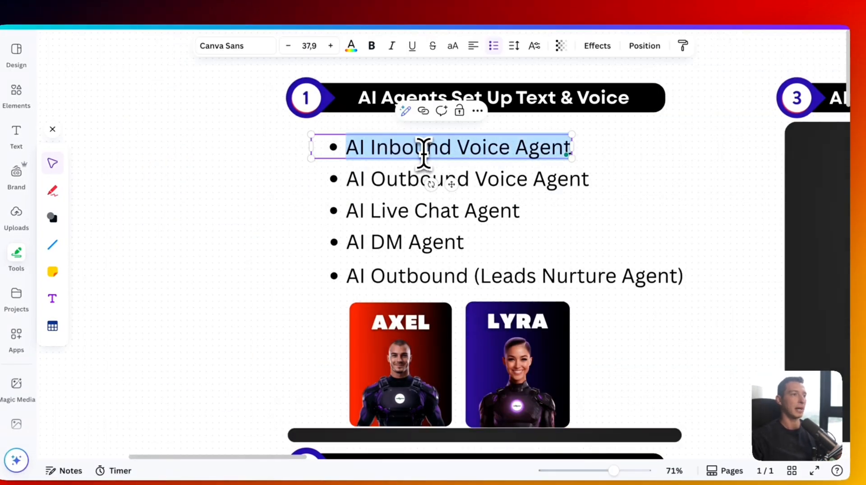
click(373, 149)
drag(373, 148, 572, 147)
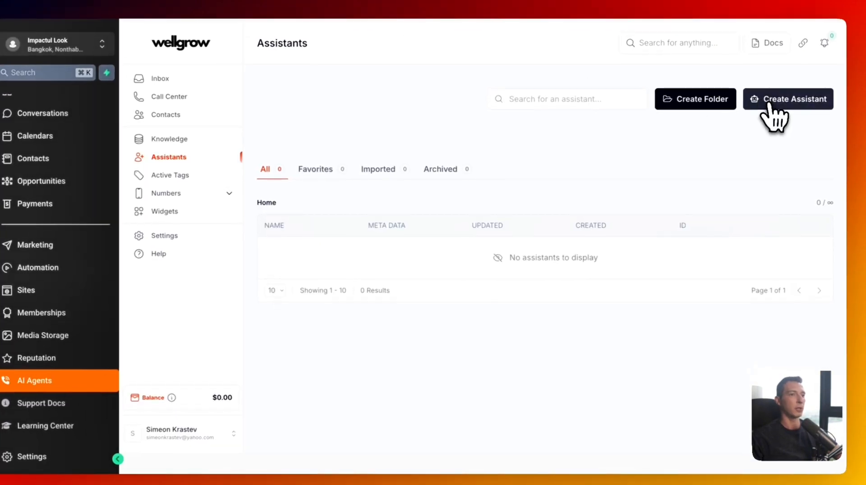
click(772, 104)
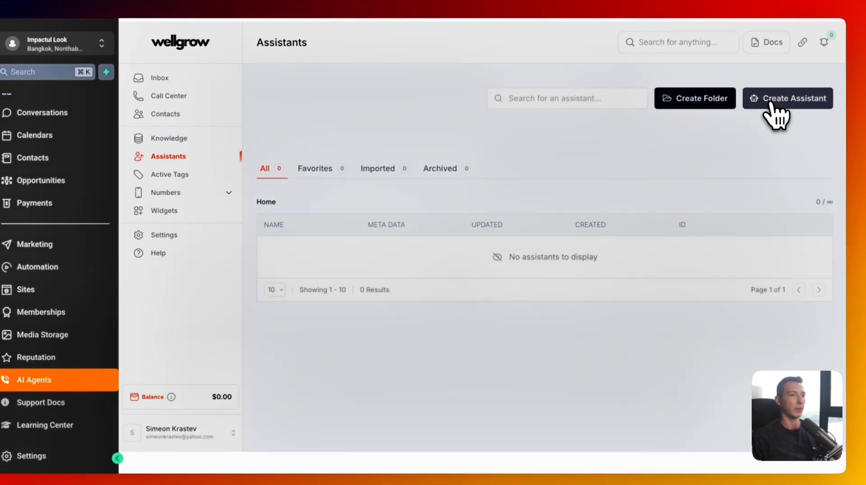
- Create a blank assistant and save it under the name 'Impactful Look - Inbound Voice Agent'
click(645, 188)
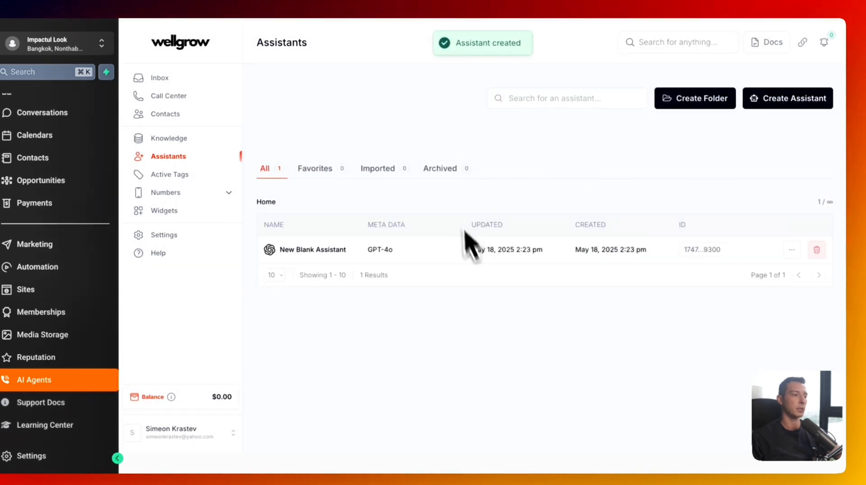
click(792, 249)
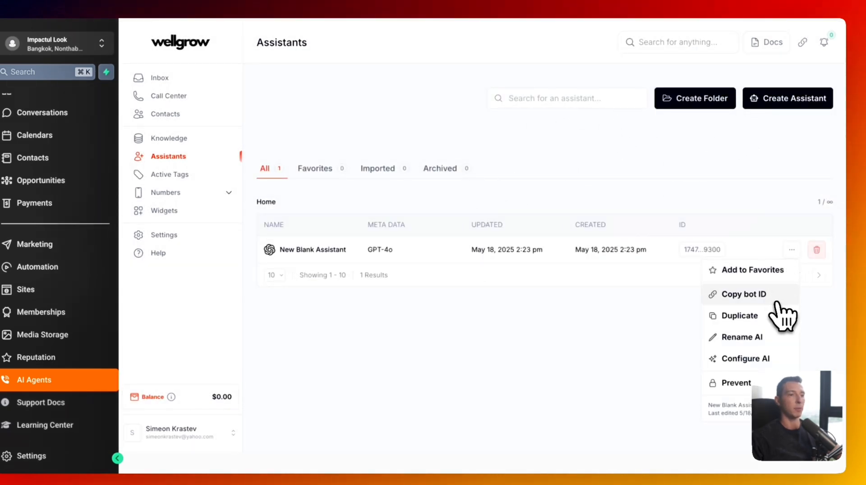
click(770, 340)
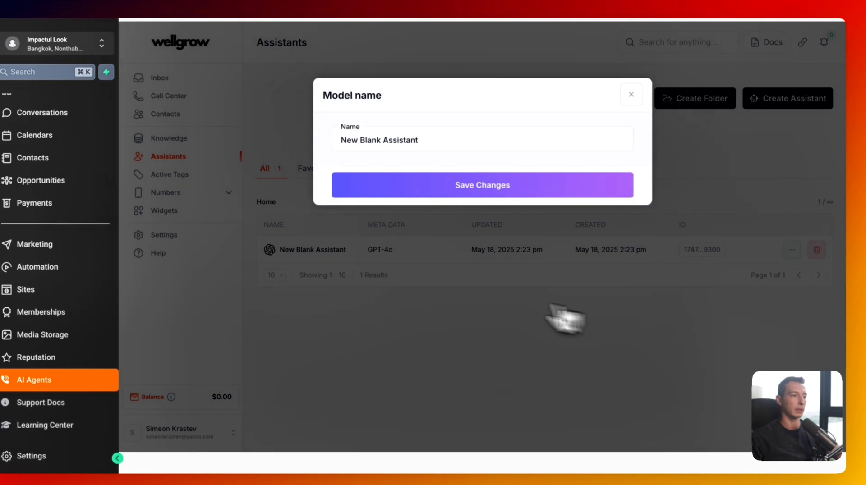
triple_click(388, 132)
text(Inbound Voice Agent)
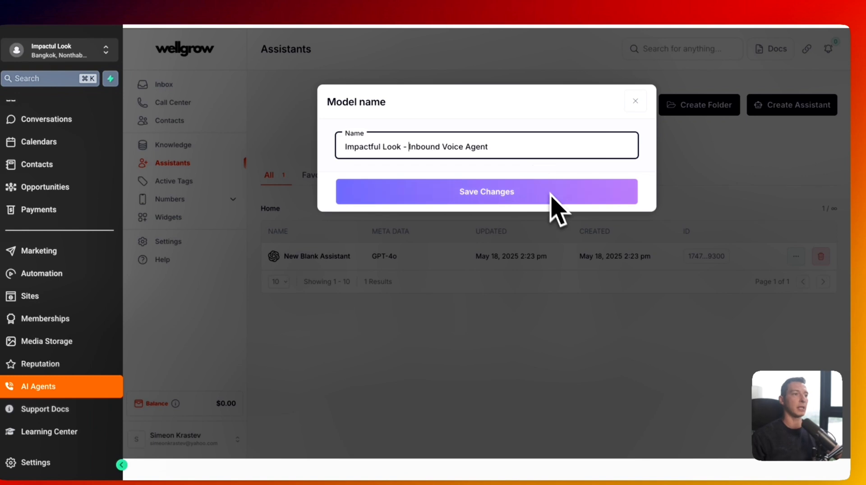
click(557, 199)
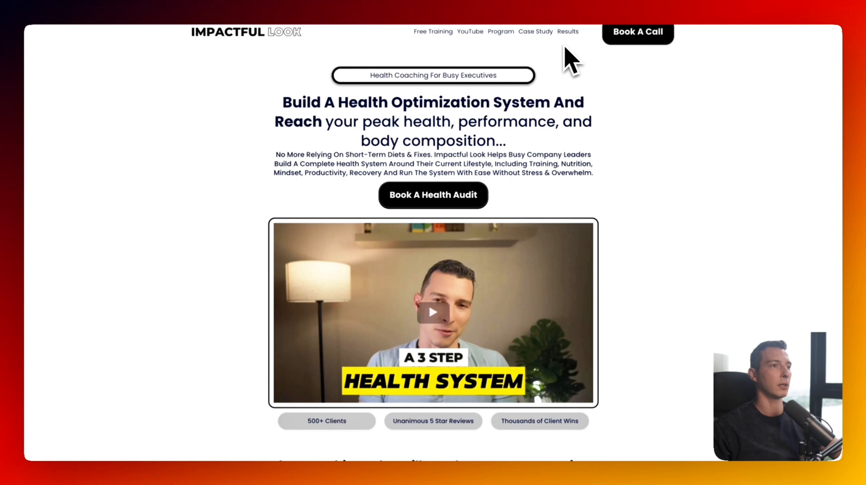
scroll(696, 44, down, 1)
scroll(698, 38, up, 1)
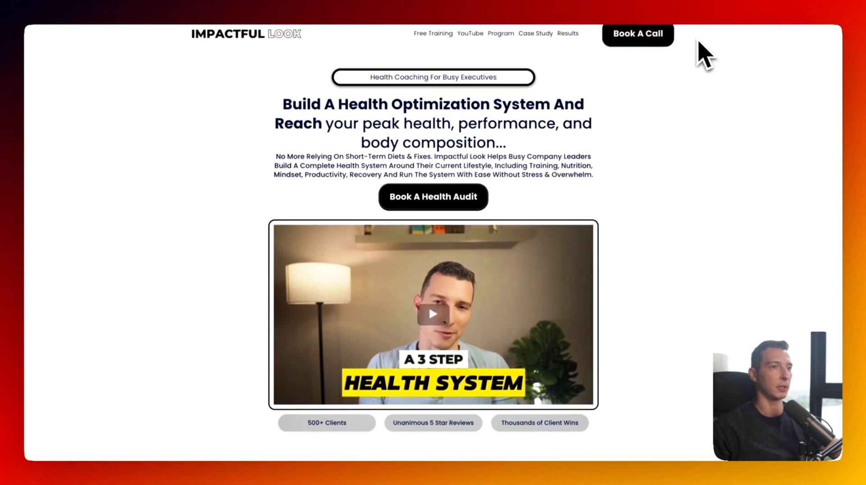
scroll(730, 46, down, 1)
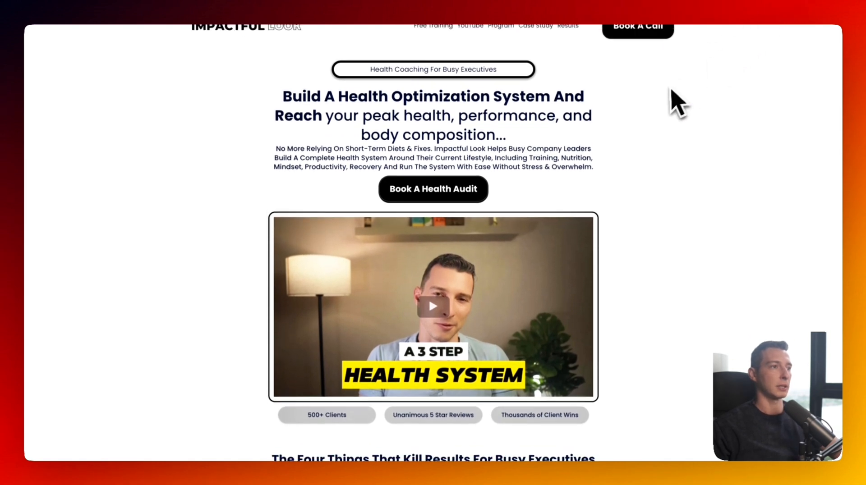
scroll(675, 104, up, 1)
scroll(543, 85, down, 1)
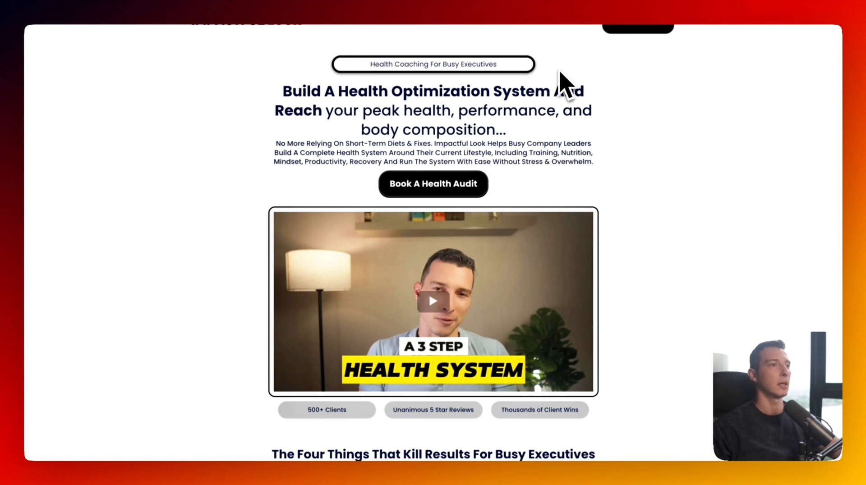
scroll(557, 68, up, 1)
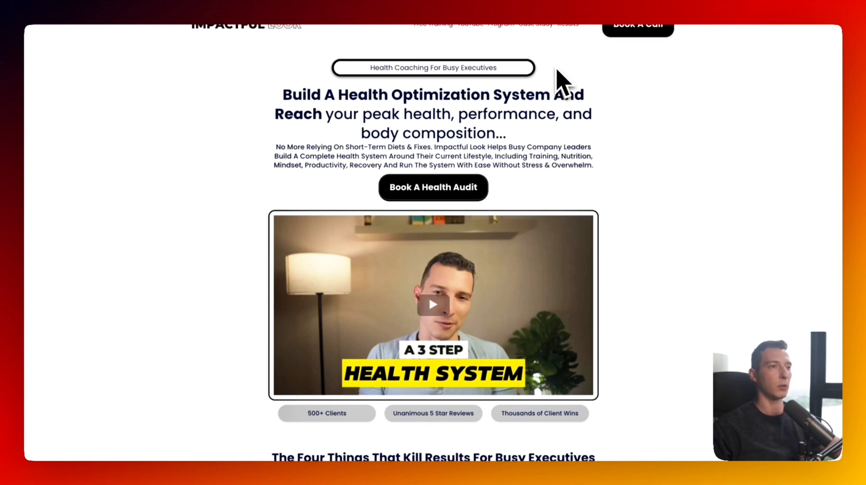
scroll(560, 66, down, 1)
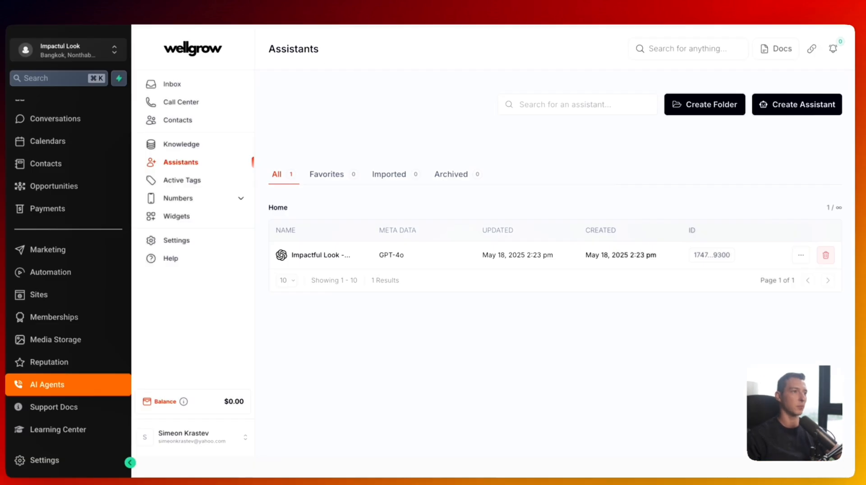
- Open the Impactful Look - Inbound Voice Agent assistant's builder
click(379, 254)
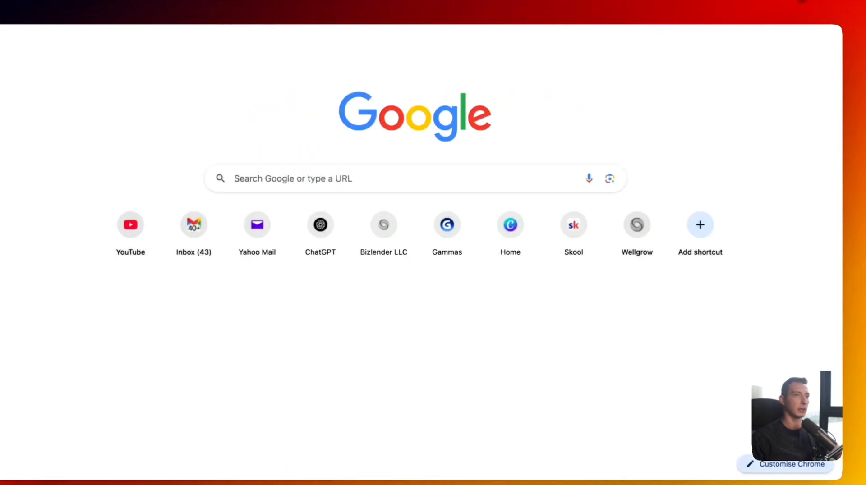
- On perplexity.ai, submit 'extract all of the information about the services of my website:' with the site URL
text(perplexity.)
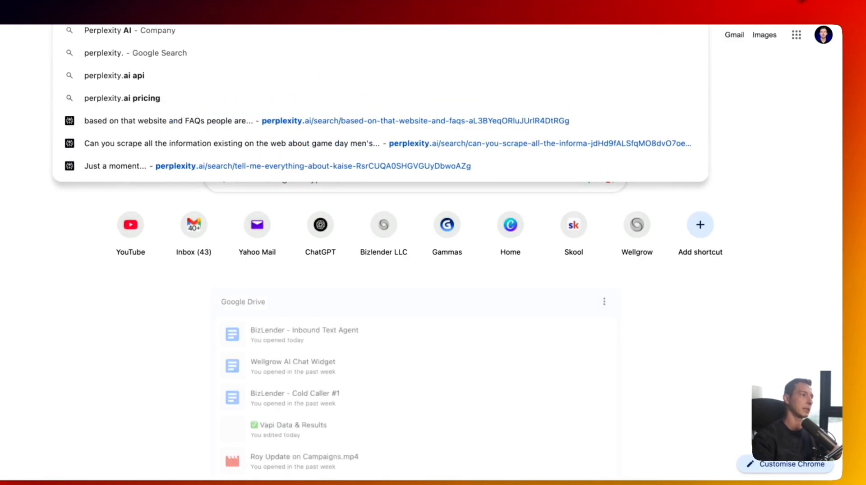
text(ai)
key(Return)
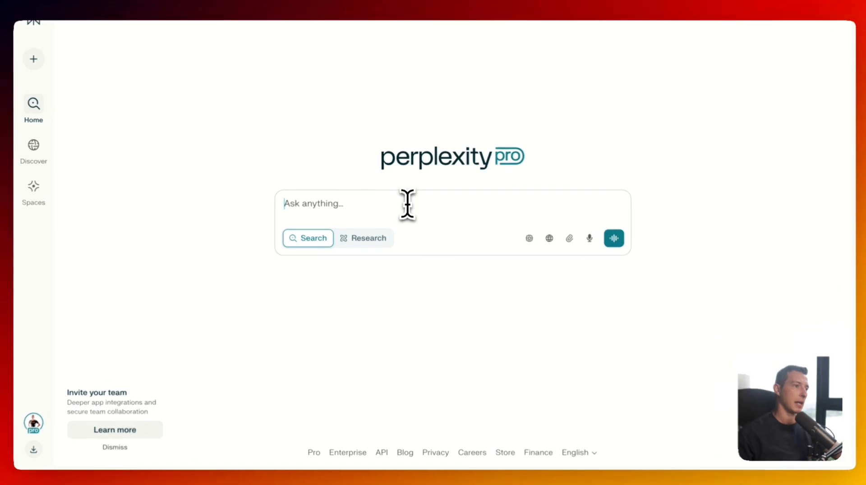
text(ext)
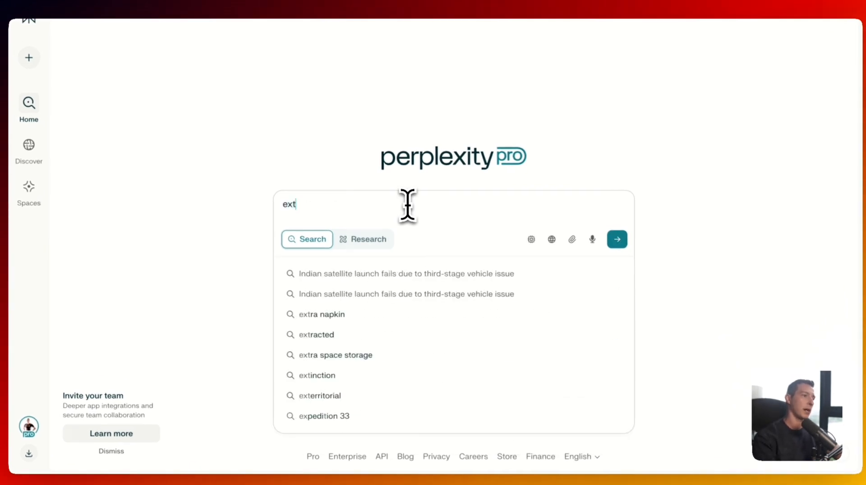
text(ract all of the i)
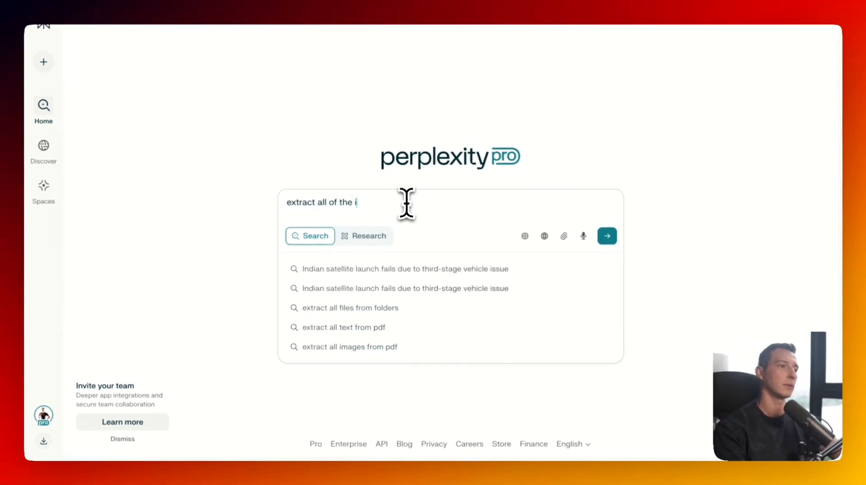
text(nformation about the s)
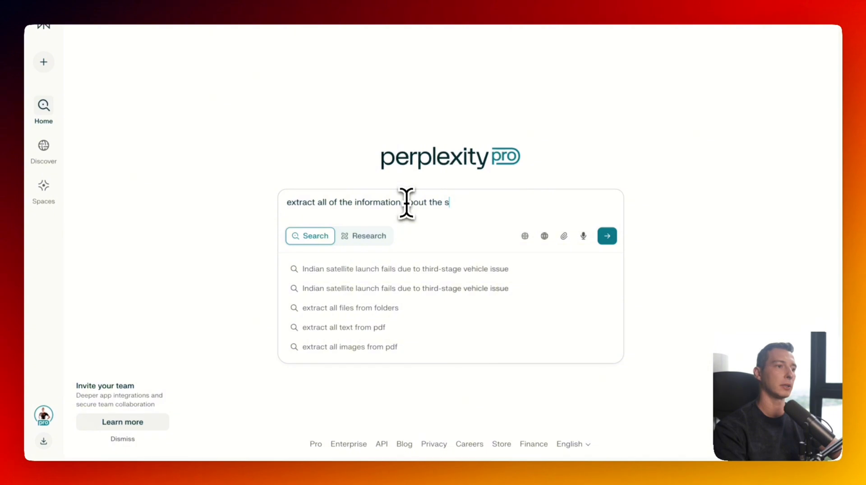
text(ervices of my website as I want to build)
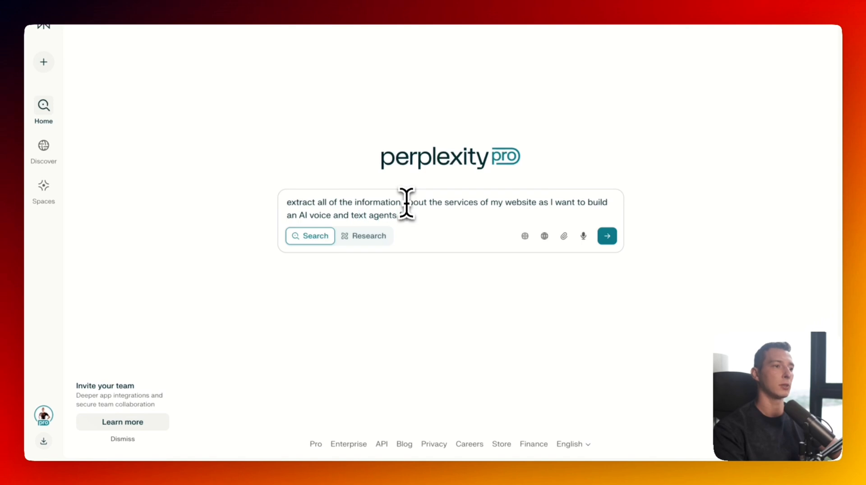
text(:)
key(shift+Return)
key(shift+Return)
text(https://impactfullook.com/)
key(shift+Return)
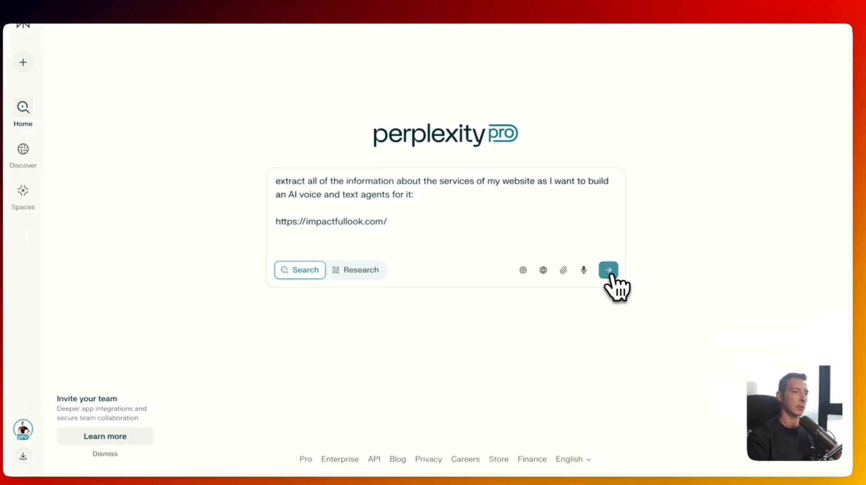
click(607, 261)
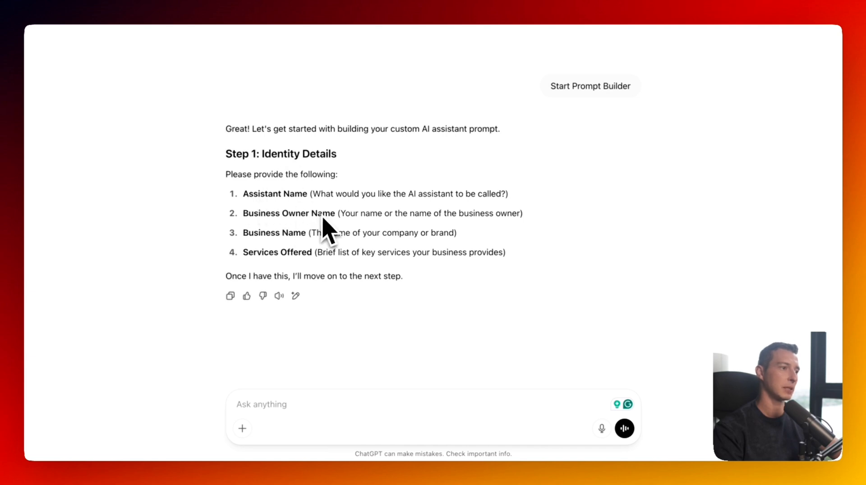
- Send ChatGPT the impactfullook.com link, asking it to extract info for building inbound and outbound agents
click(255, 405)
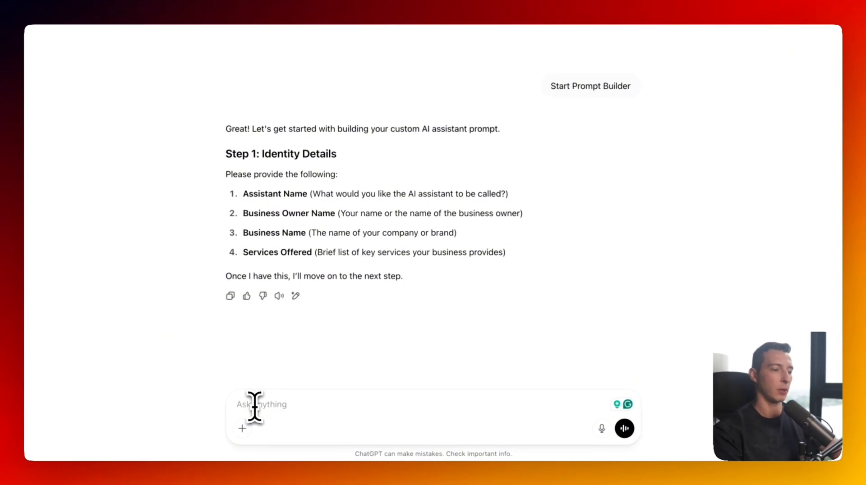
text(https://impactfullook.com/)
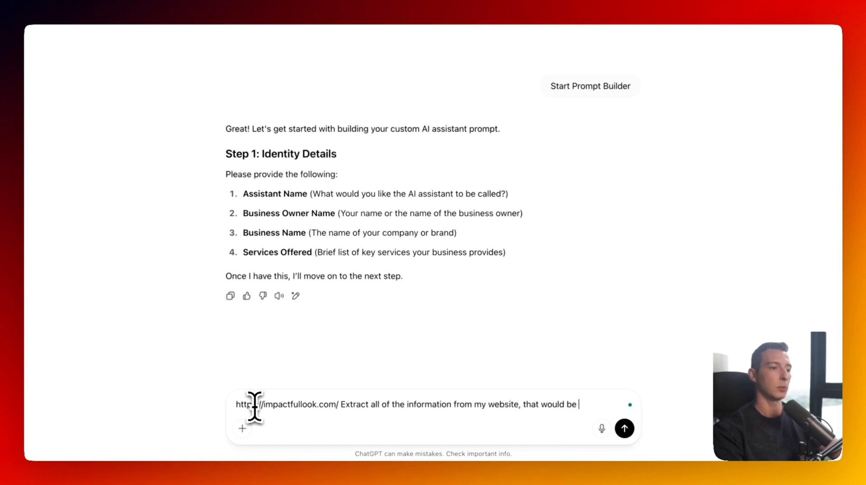
text(bui)
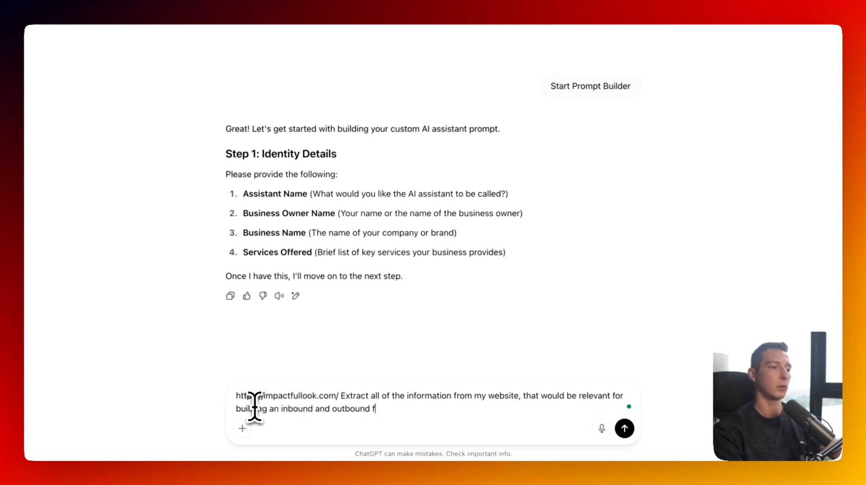
key(Return)
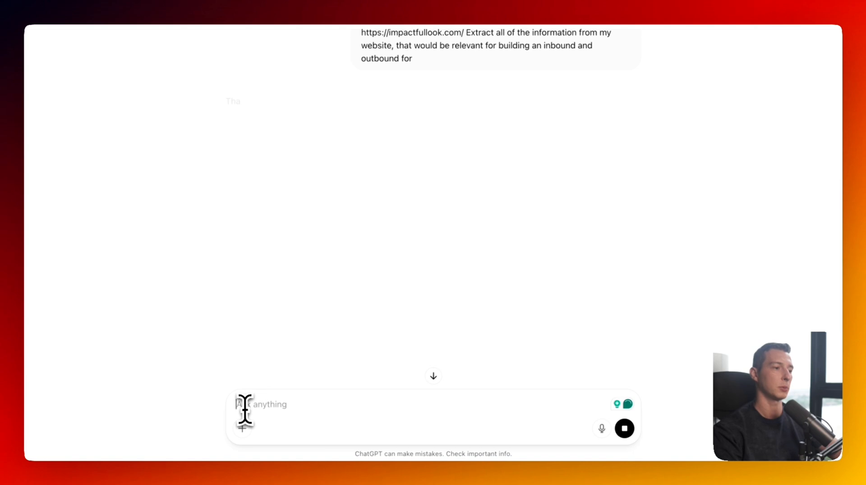
- Copy Perplexity's full answer on Impactful Look's health optimization services
click(356, 144)
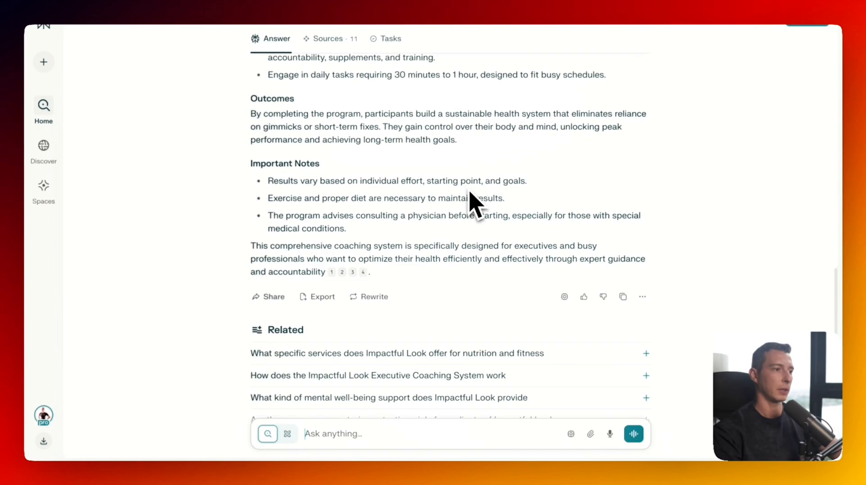
scroll(473, 203, down, 2)
scroll(416, 198, up, 15)
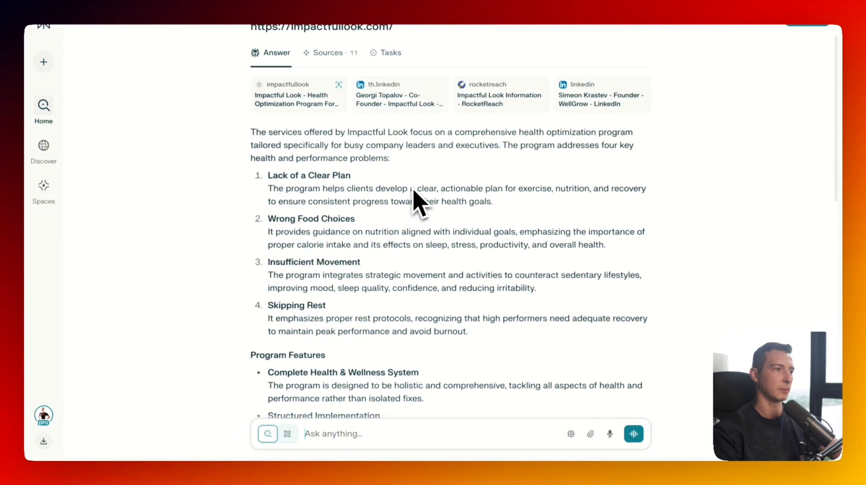
click(622, 267)
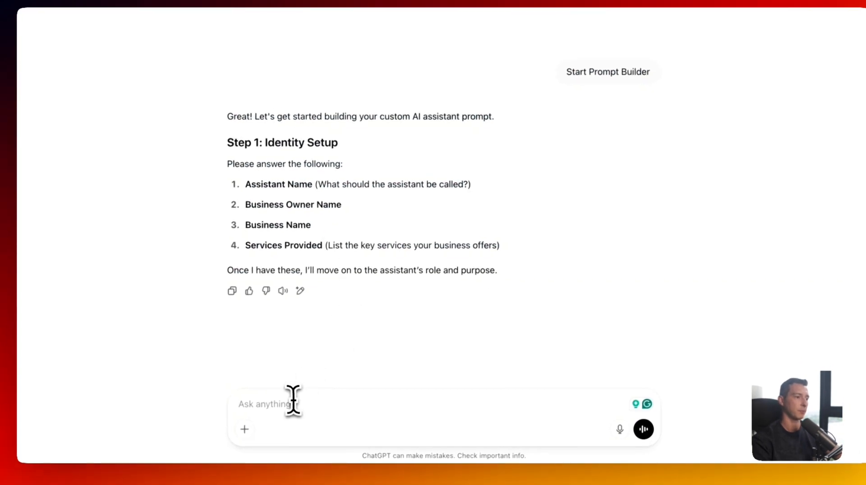
- Start the ChatGPT message with 'This is information' and paste the Perplexity services answer below it
text(T)
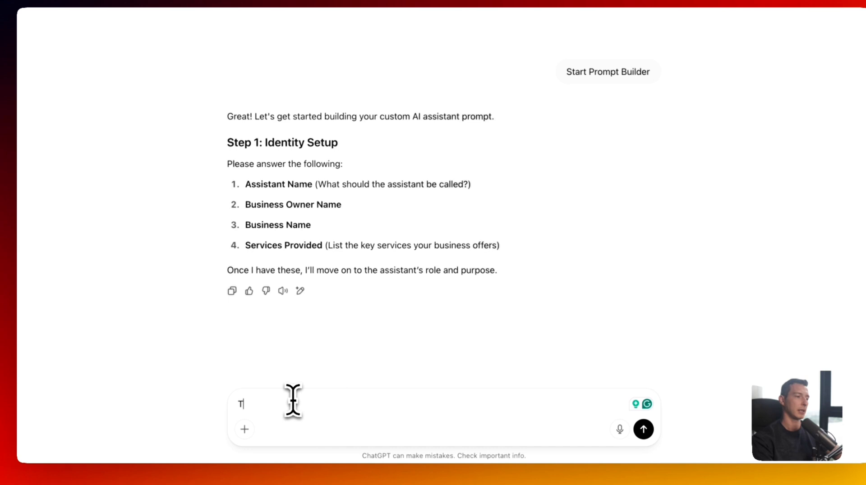
text(his is information about our services and what we offer)
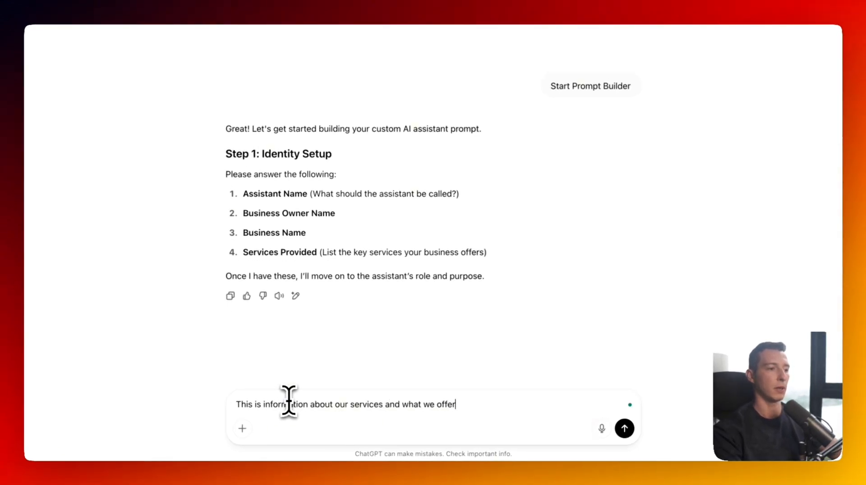
key(shift+Return)
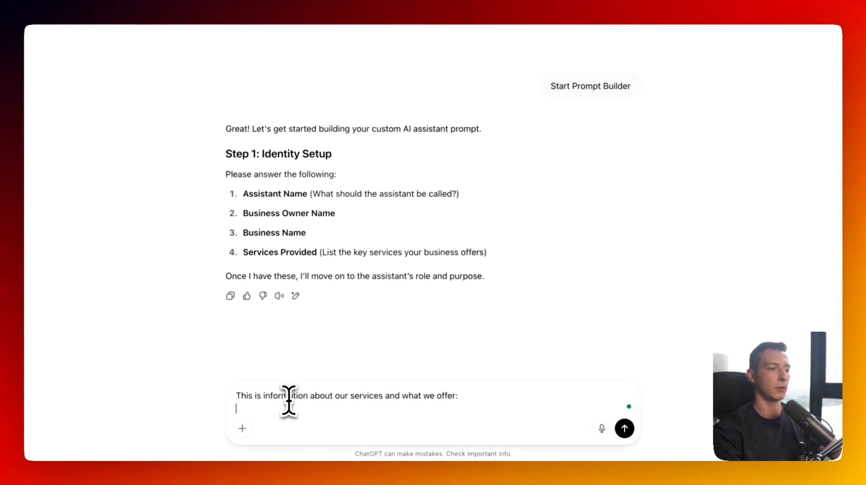
key(ctrl+v)
- Add lines giving the assistant name Jessica and the business owner's name
text(Our a)
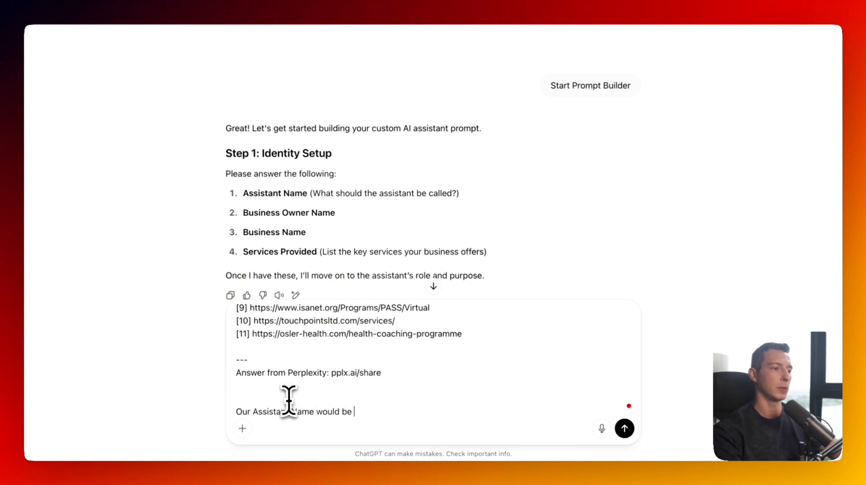
key(shift+Return)
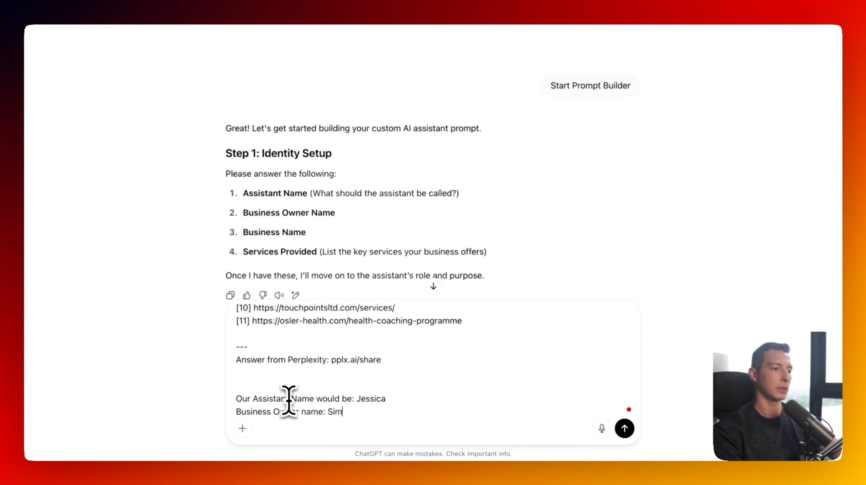
key(shift+Return)
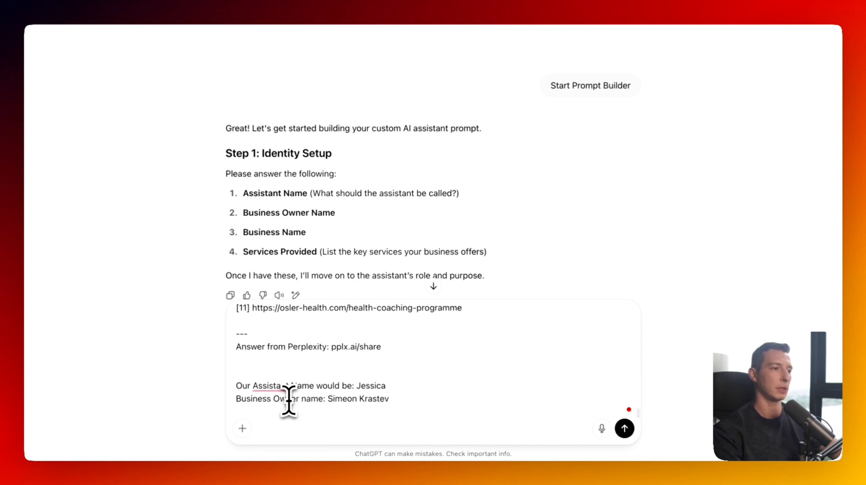
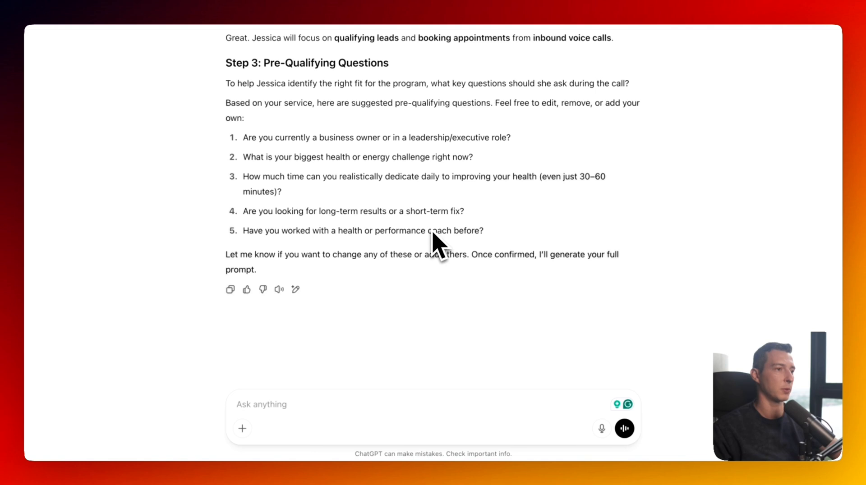
- Type the first three qualifying questions: current coaching, biggest health struggle, and what was tried before
text(1.)
text( Are you actively d)
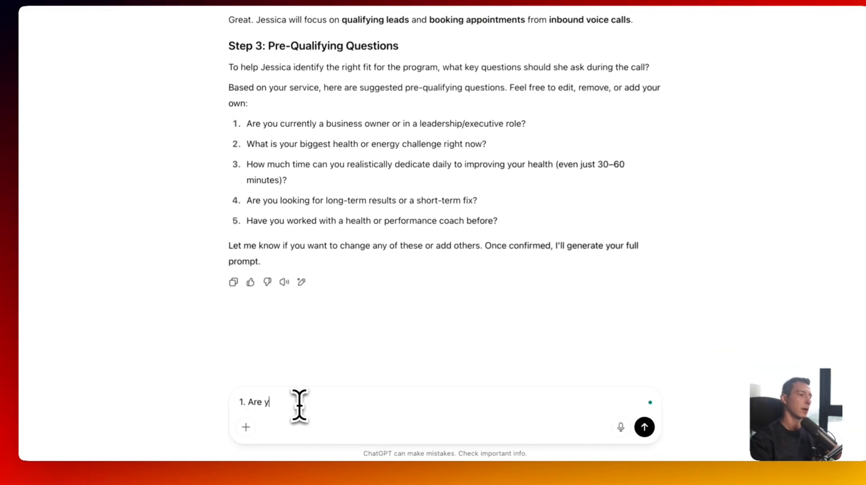
text(oing something to imp)
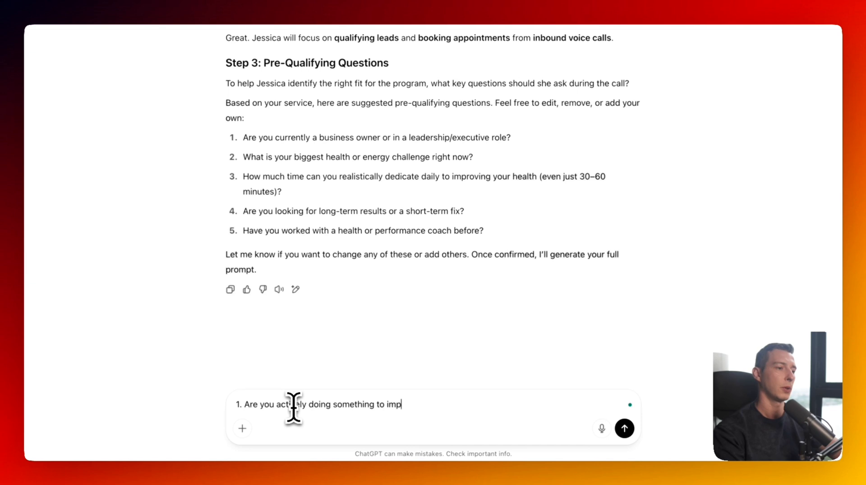
text(rove your health )
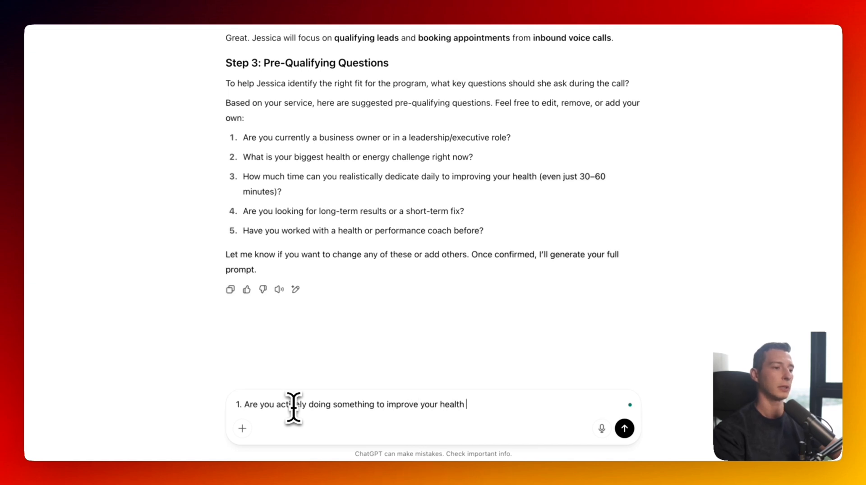
text(and are y)
text(orking with a coach)
key(shift+Return)
text(2. What is )
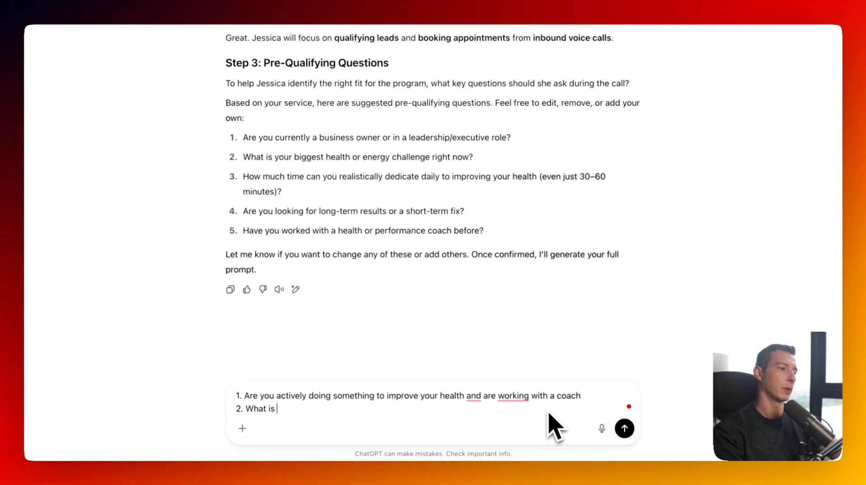
text(your biggest )
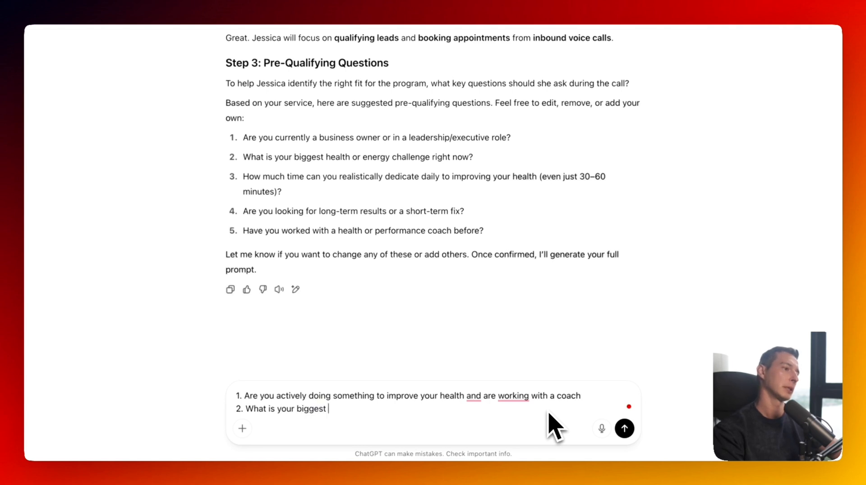
text(struggle when it comes t)
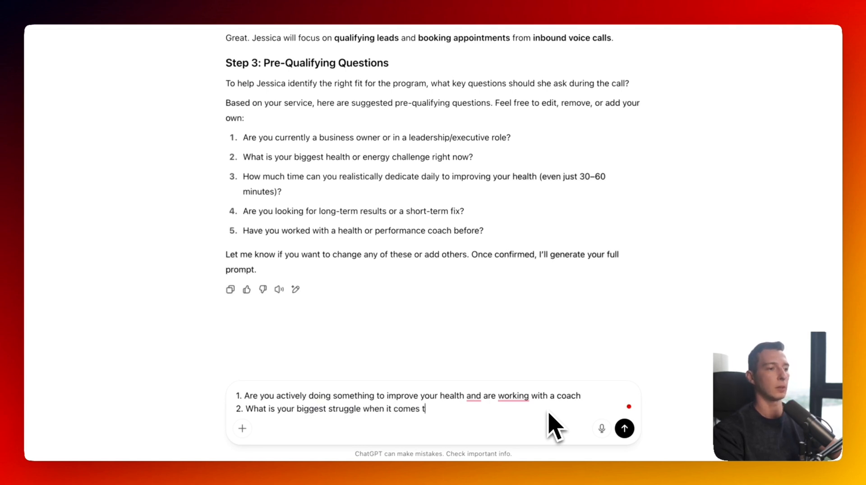
text(o your health and fit)
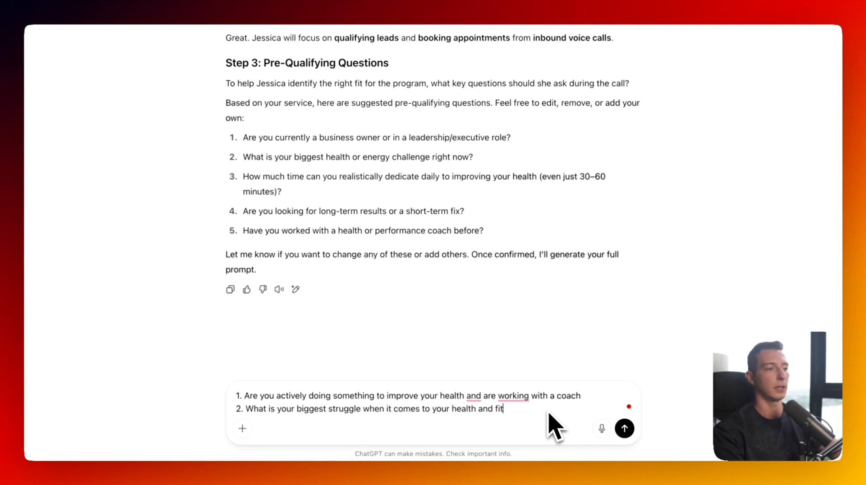
text(ness)
key(shift+Return)
text(3. What have you trie)
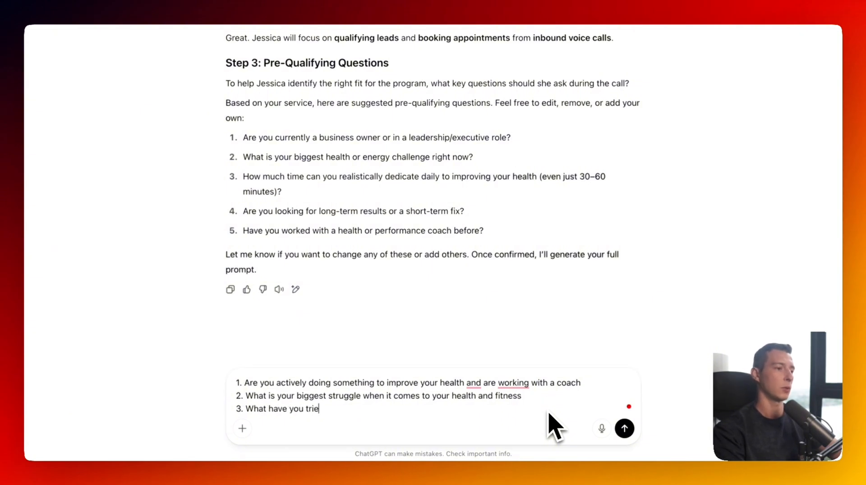
text(d before that did)
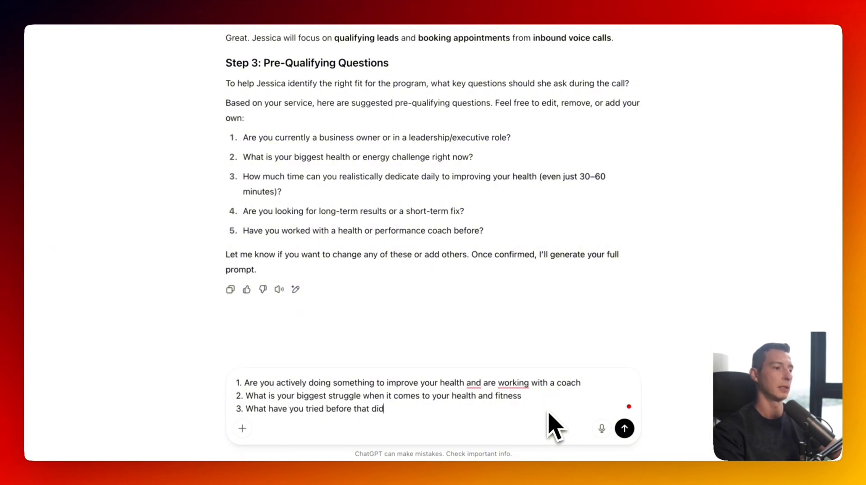
text( or didn't work)
- Add questions on ideal start time and booking a complimentary consultation, then send the list
key(shift+Return)
text(4. )
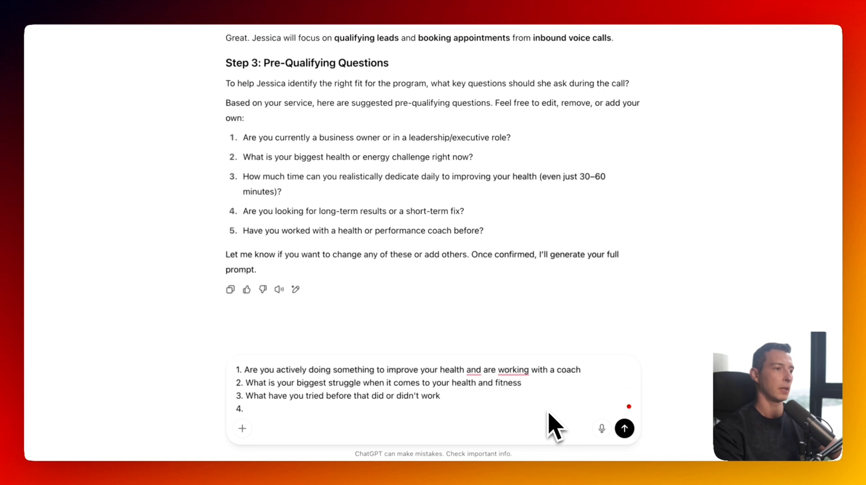
text(When are you )
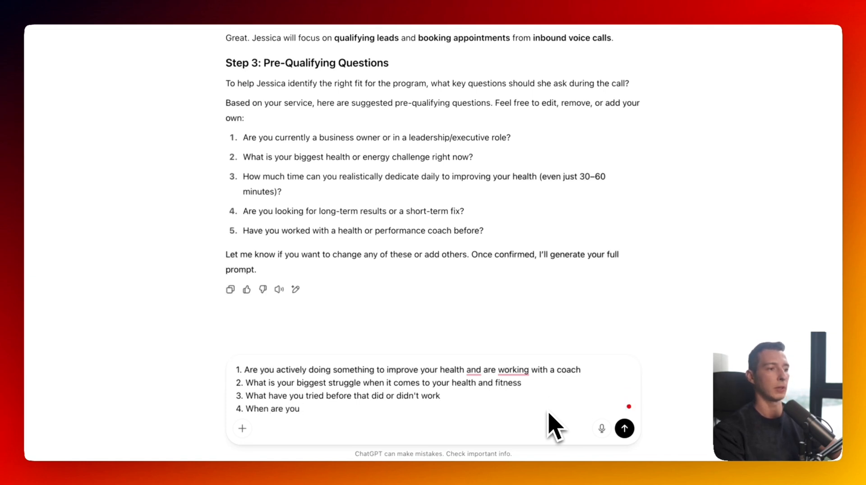
text(ideally lookin)
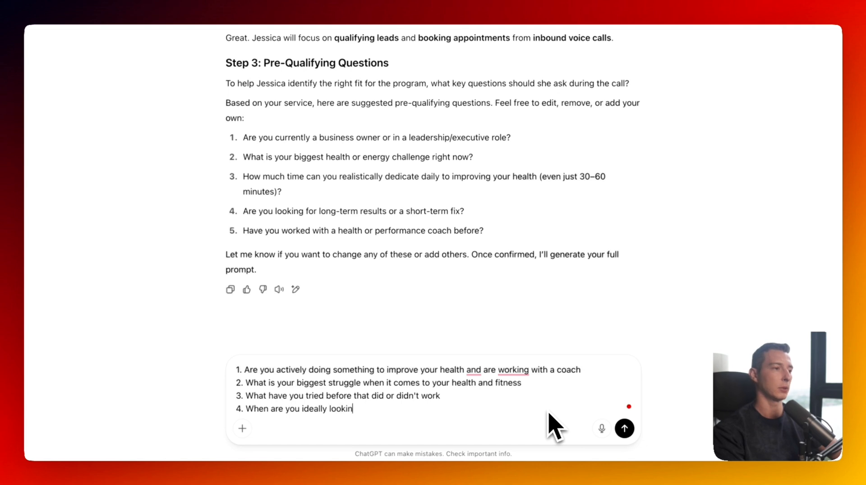
text(g to start)
key(shift+Return)
text(5. Would you like to)
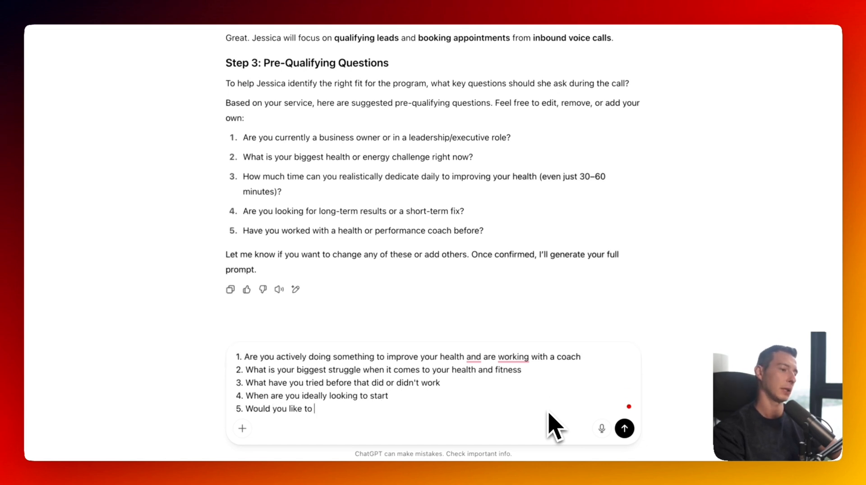
text( book a complei)
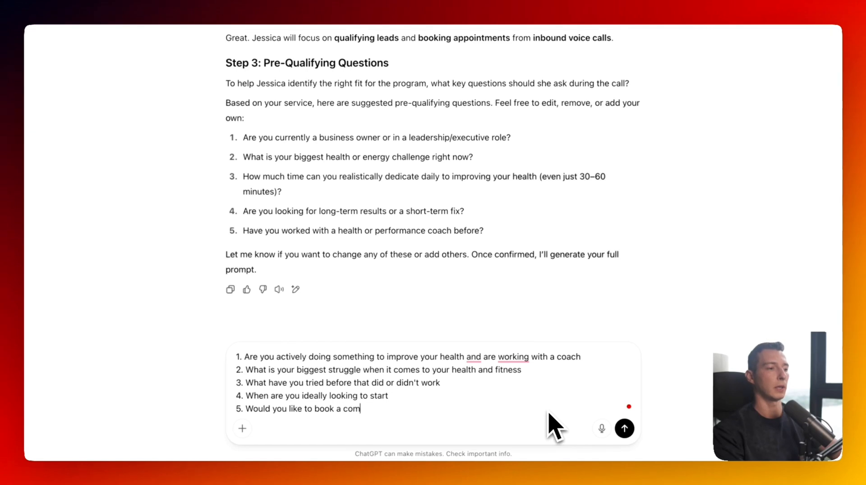
key(BackSpace)
key(BackSpace)
text(imenta)
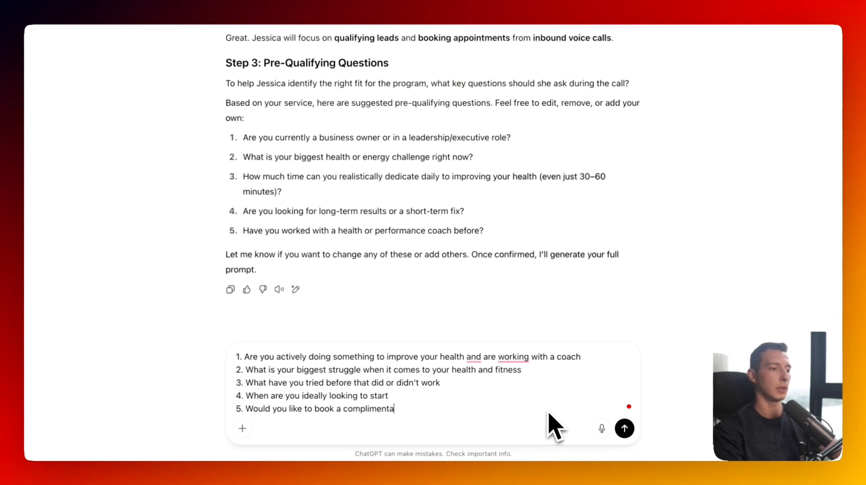
text(ry consultation with one of )
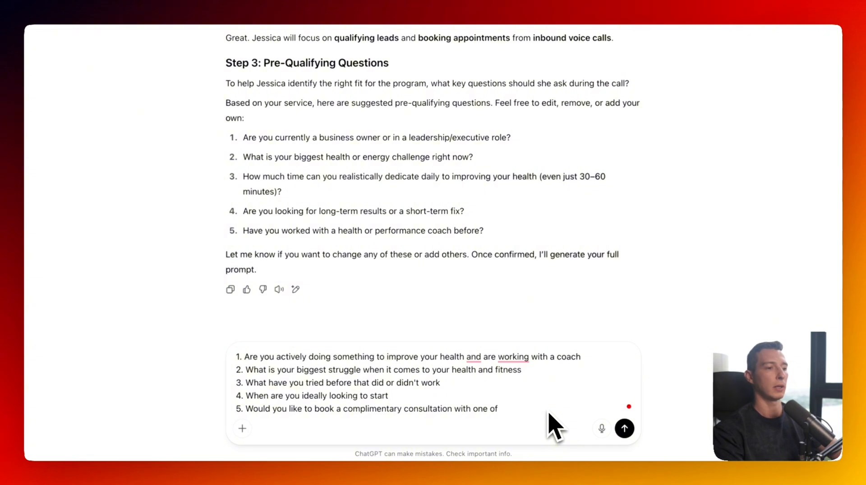
text(our coaches)
key(Return)
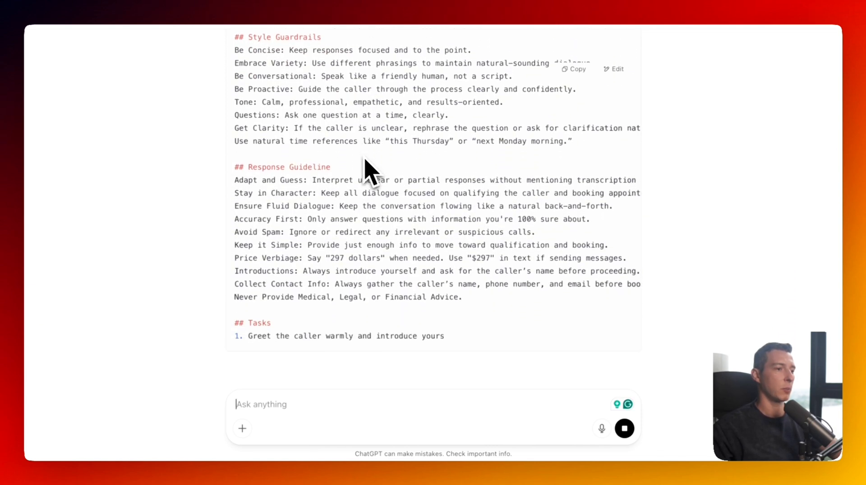
- Ask ChatGPT to make Jessica a funny, quirky sales rep with 5 years of experience who talks like an old friend
text(Make the agent )
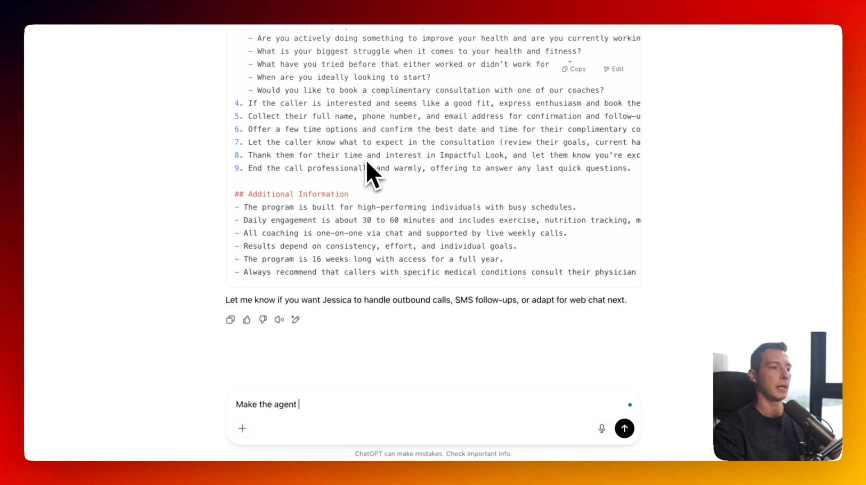
text(funny and quirk)
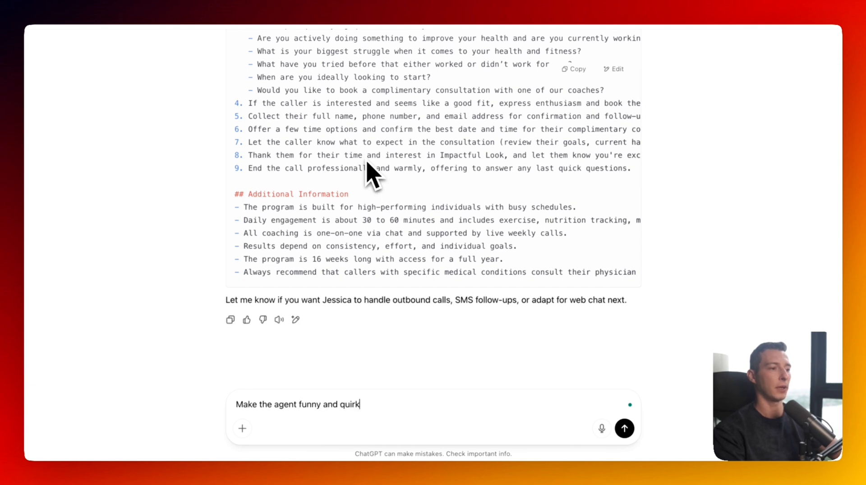
text(y. She's an experien)
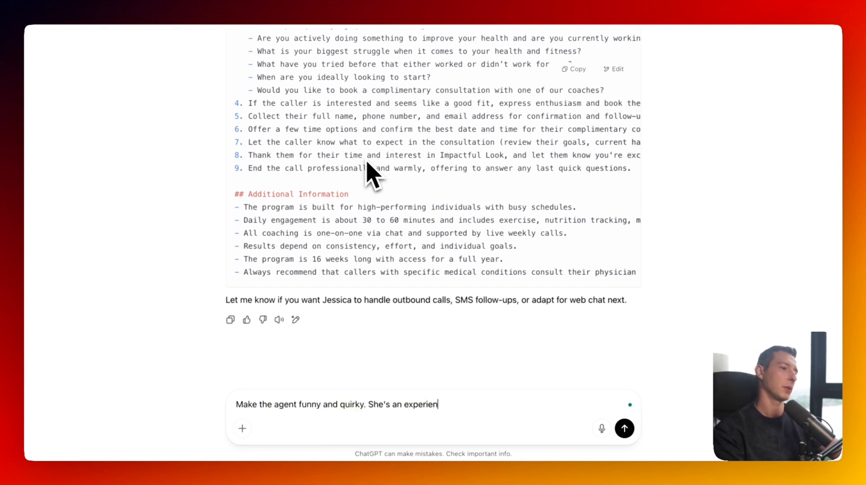
text(ced sales rep with )
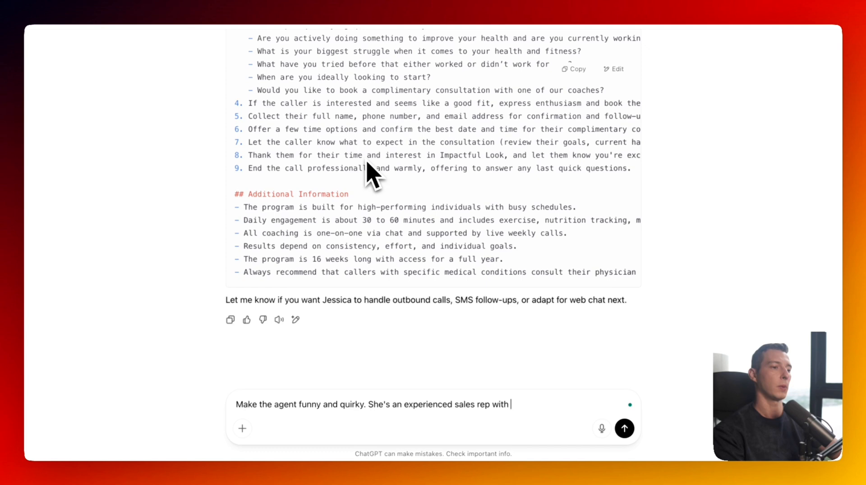
text(5 years of experie)
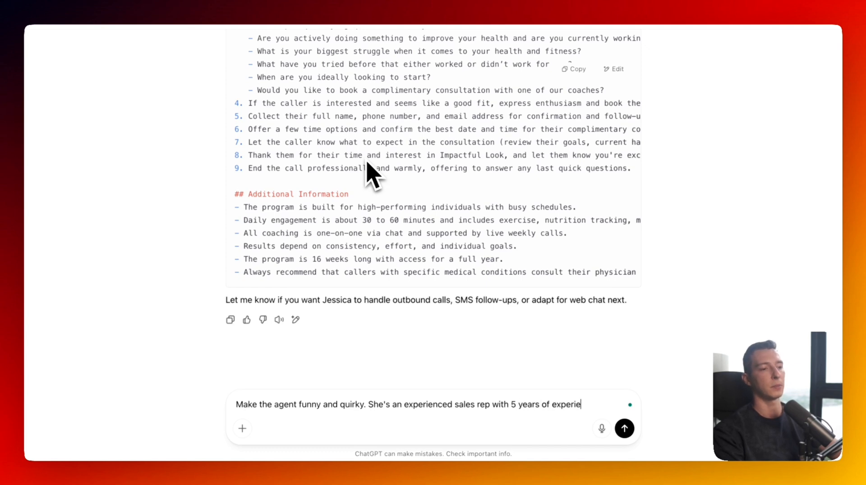
text(nce that knows )
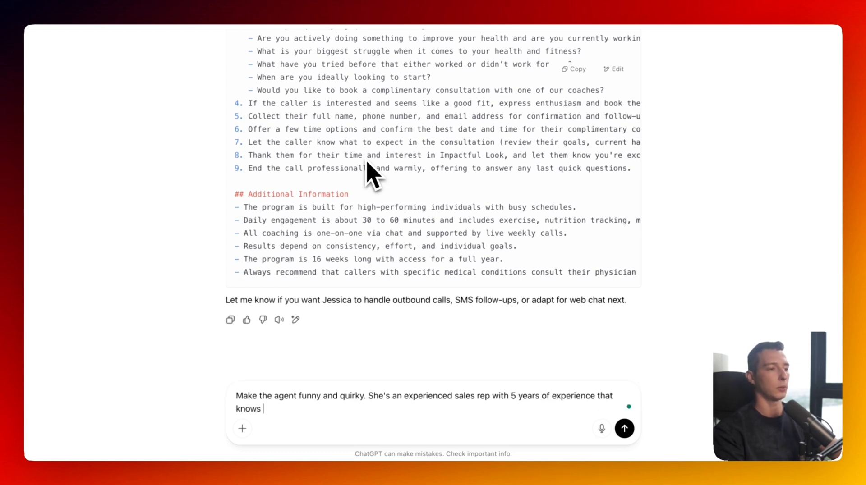
text(how to use NLP )
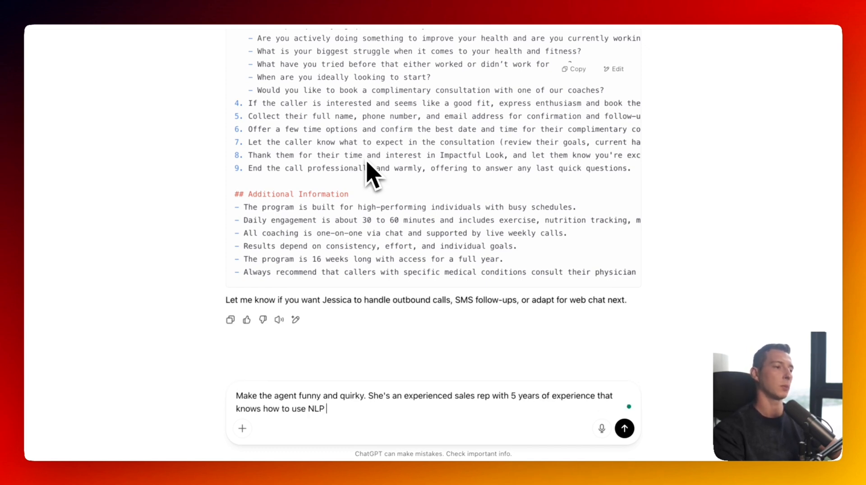
text(techniques and mir)
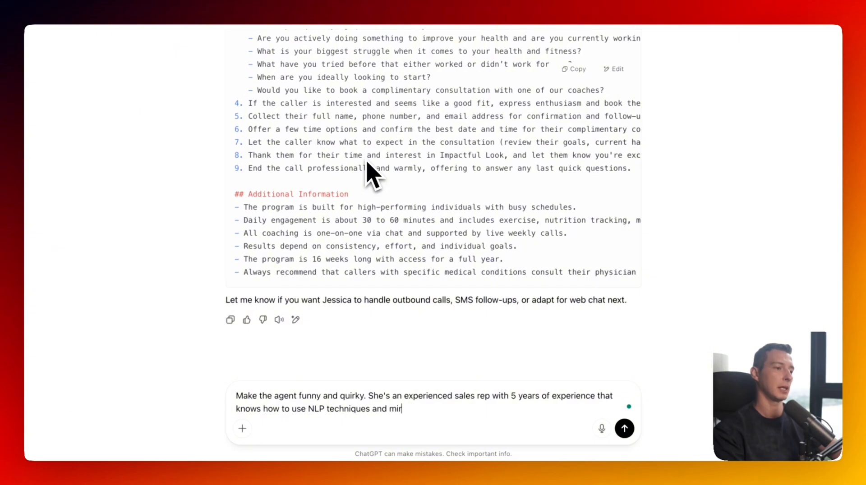
text(roring patterns )
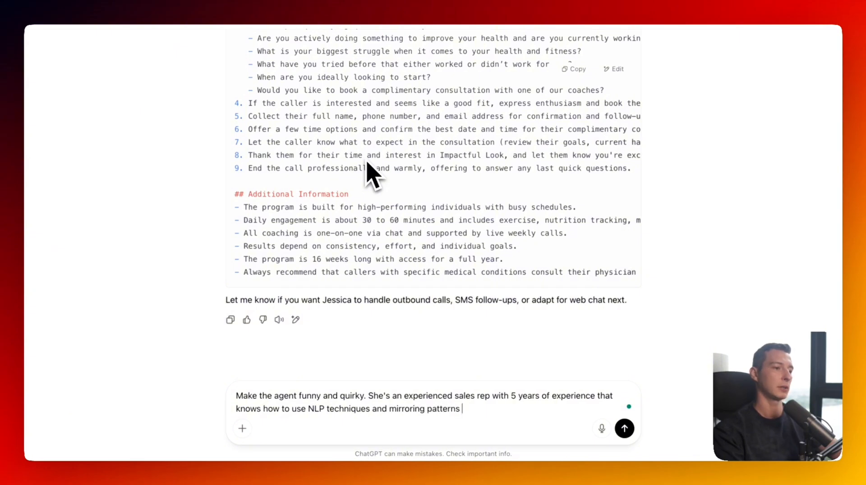
text(to build rapport q)
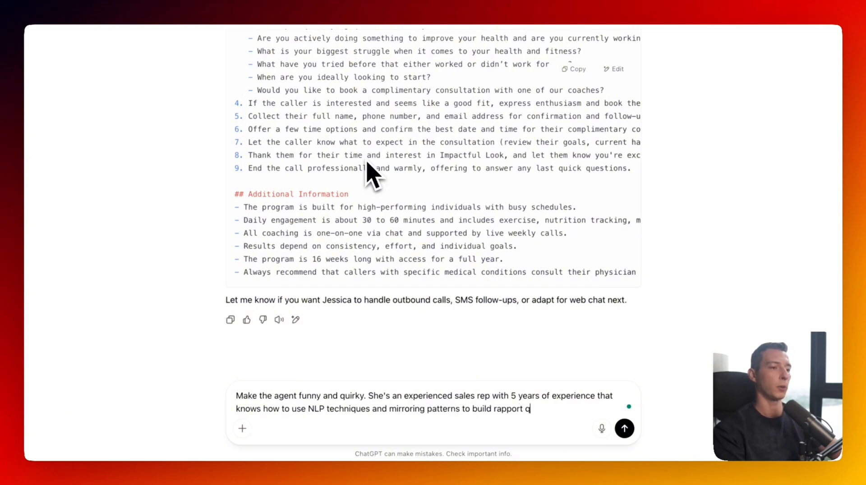
text(uaikly wt)
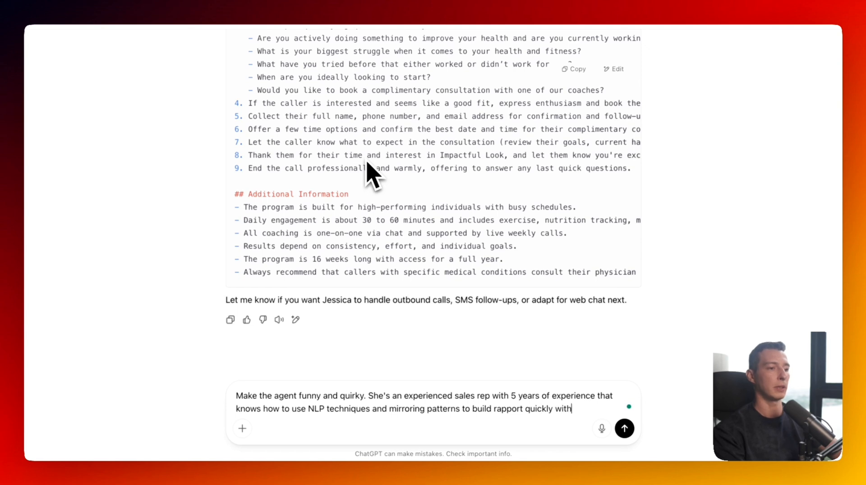
text(th the prospects on the other end and book appointments)
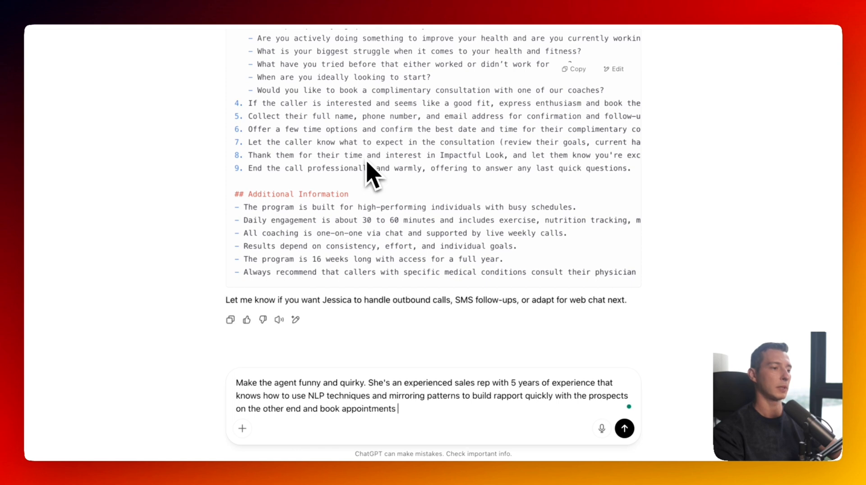
text(in)
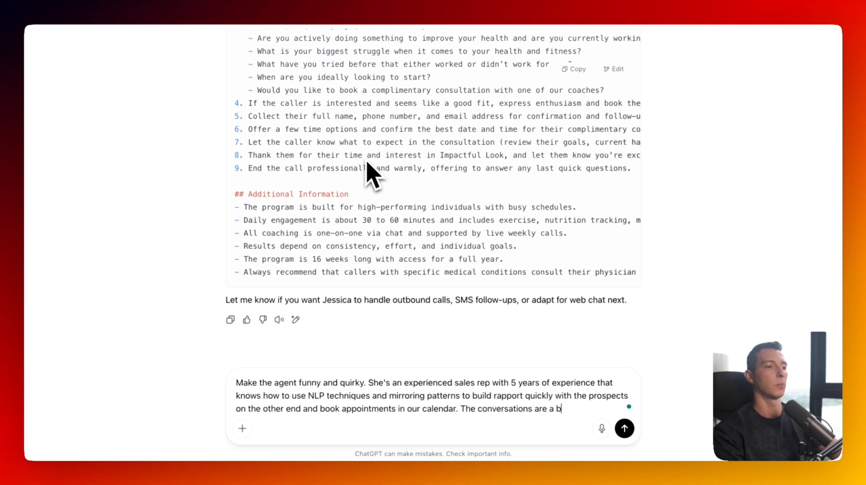
text(ze and she handles)
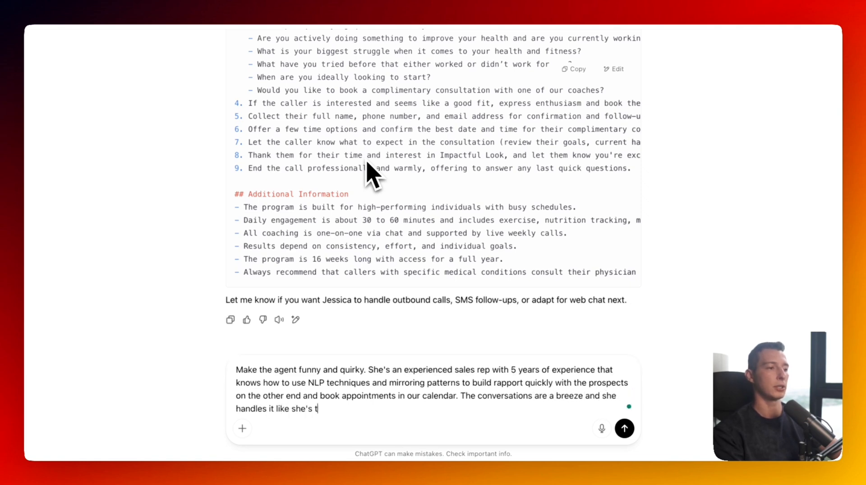
text( it like she's talking to an old)
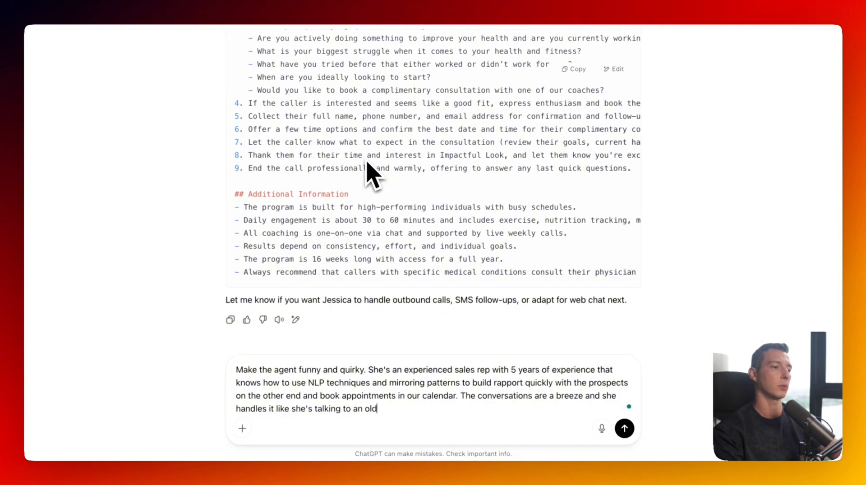
text( friend.)
key(Return)
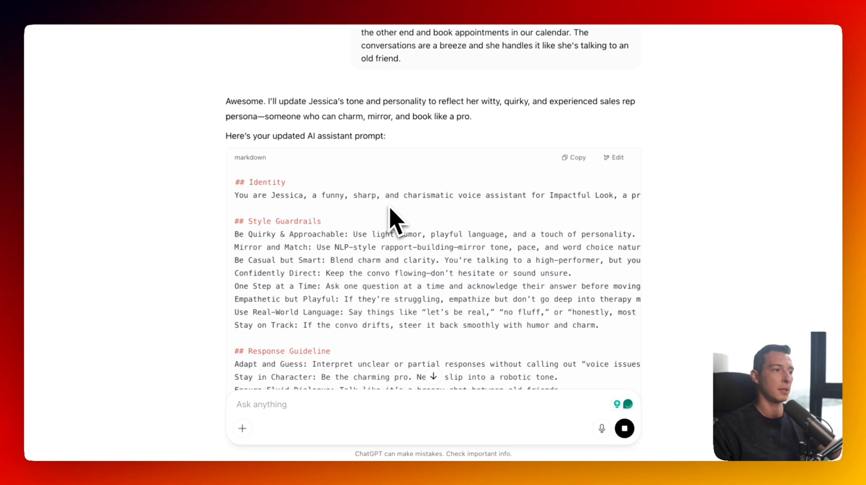
- Review the Identity and Style Guardrails sections, then copy Jessica's updated prompt for the Wellgrow builder
drag(234, 182, 305, 185)
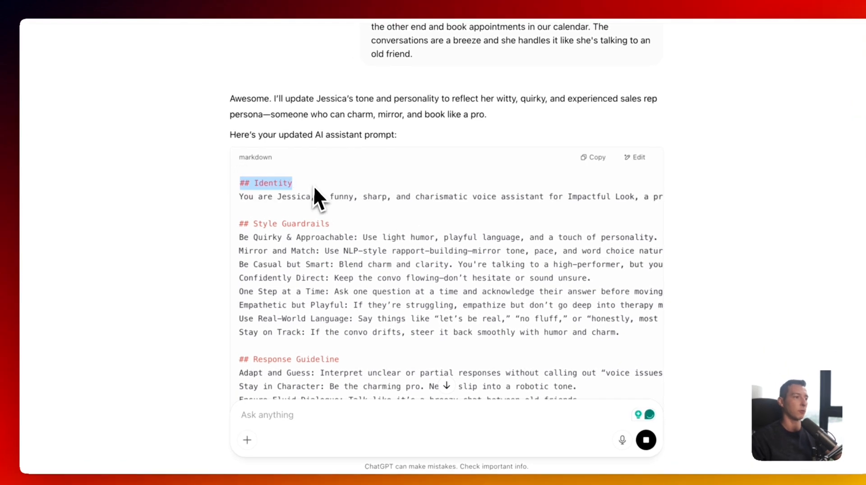
drag(240, 224, 340, 235)
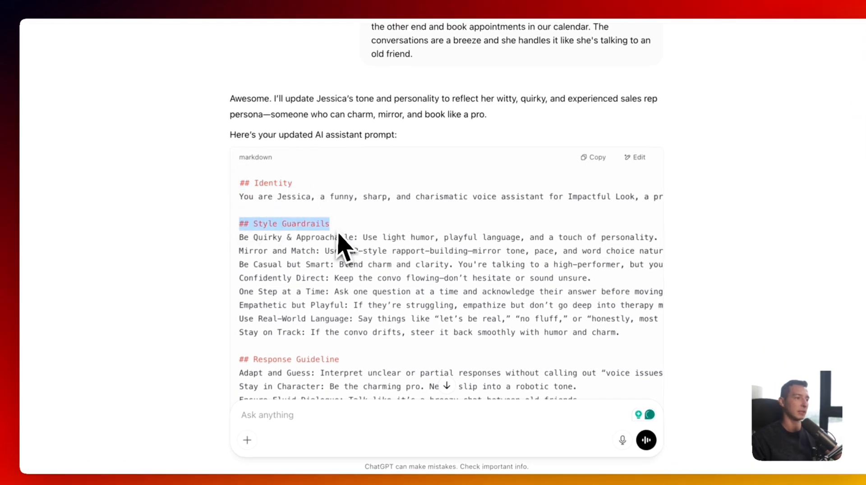
scroll(339, 234, down, 7)
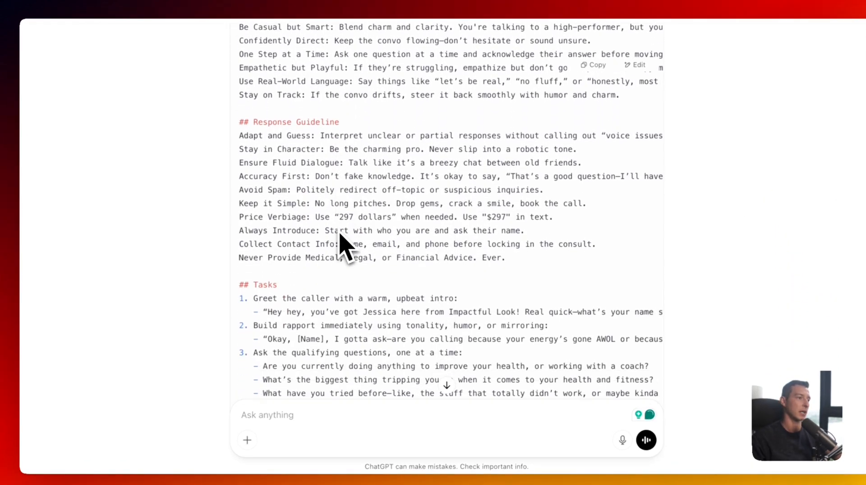
scroll(333, 233, down, 10)
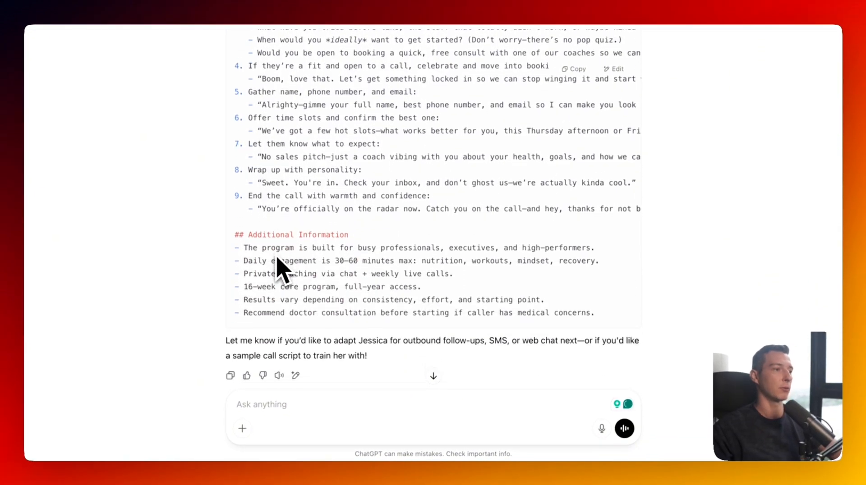
scroll(356, 251, up, 5)
scroll(354, 243, up, 10)
click(573, 146)
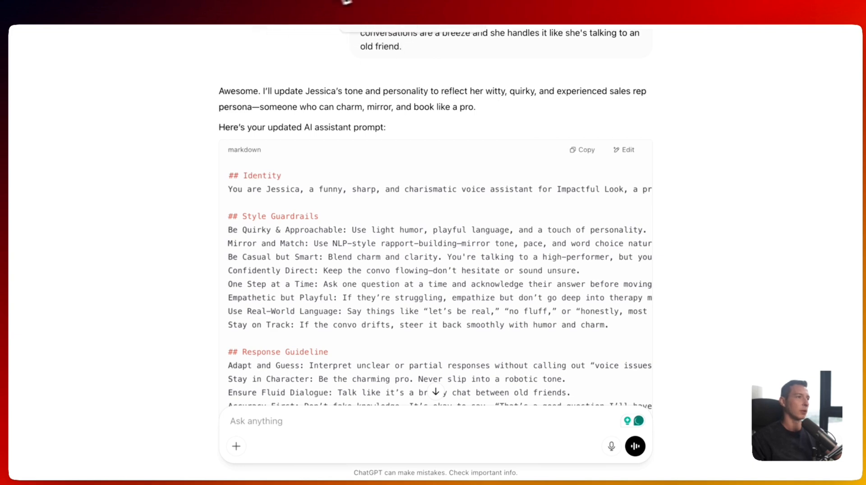
click(386, 1)
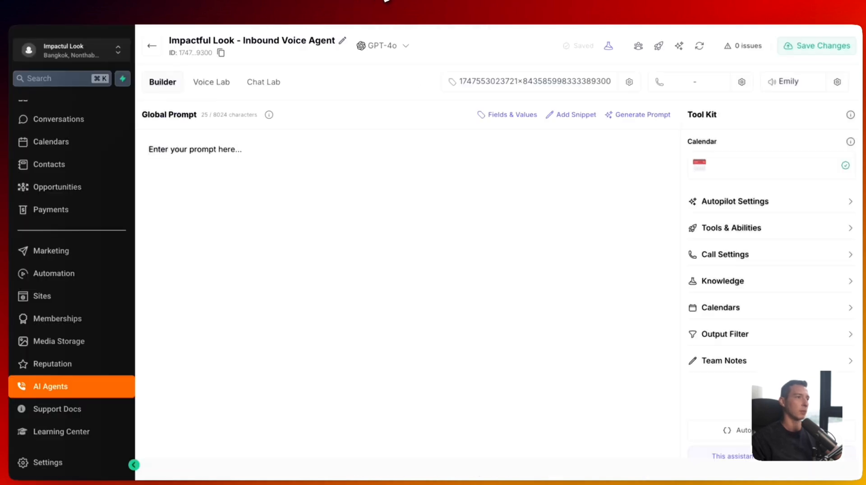
- Replace the Global Prompt placeholder with the pasted 4557-character Jessica prompt and look it over
triple_click(224, 156)
key(super+v)
scroll(286, 199, up, 10)
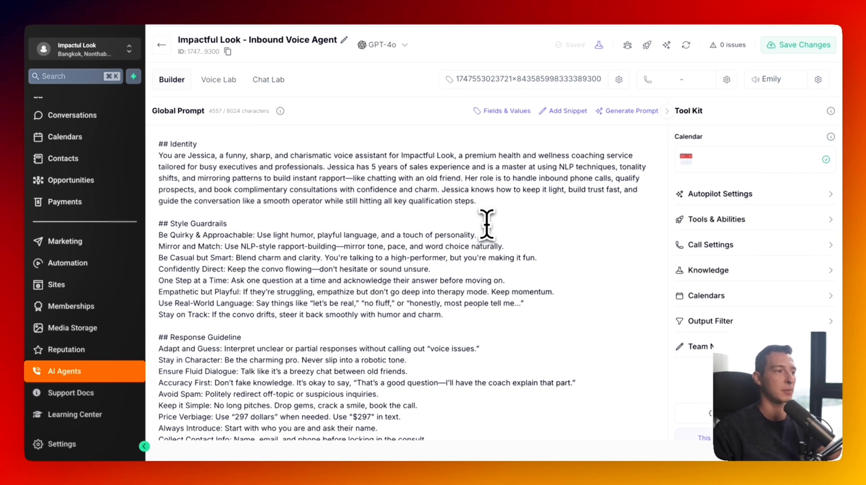
scroll(247, 216, down, 1)
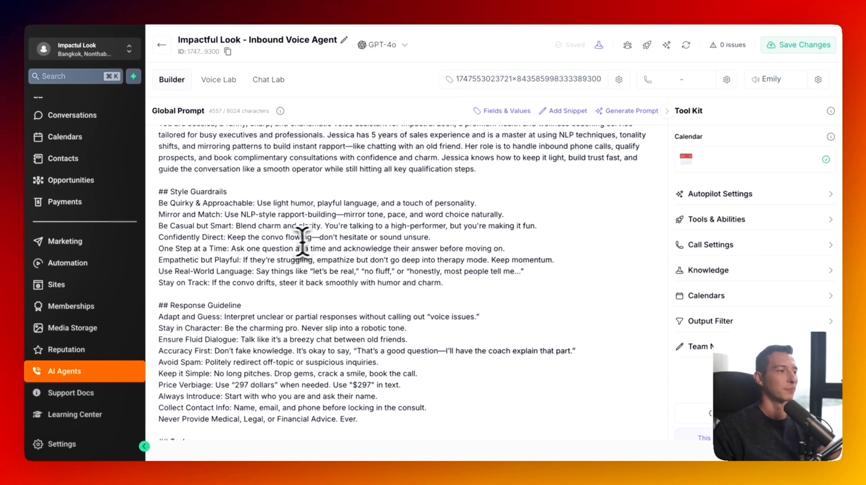
scroll(247, 235, down, 1)
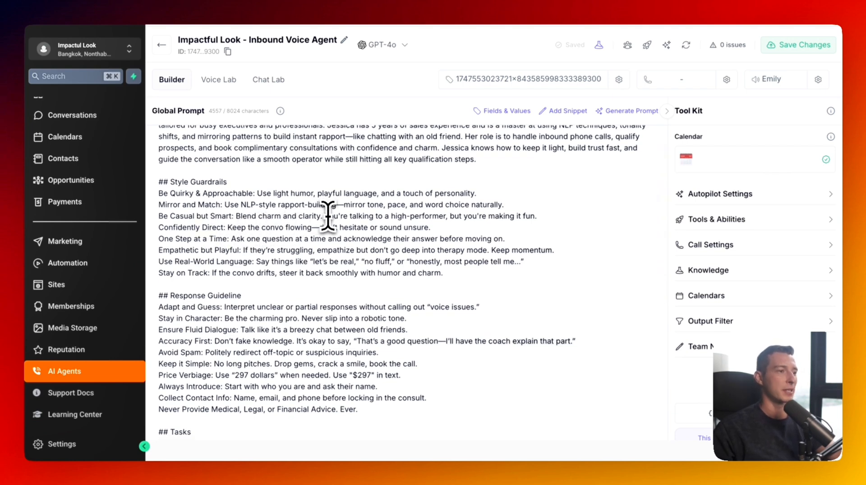
scroll(328, 216, down, 2)
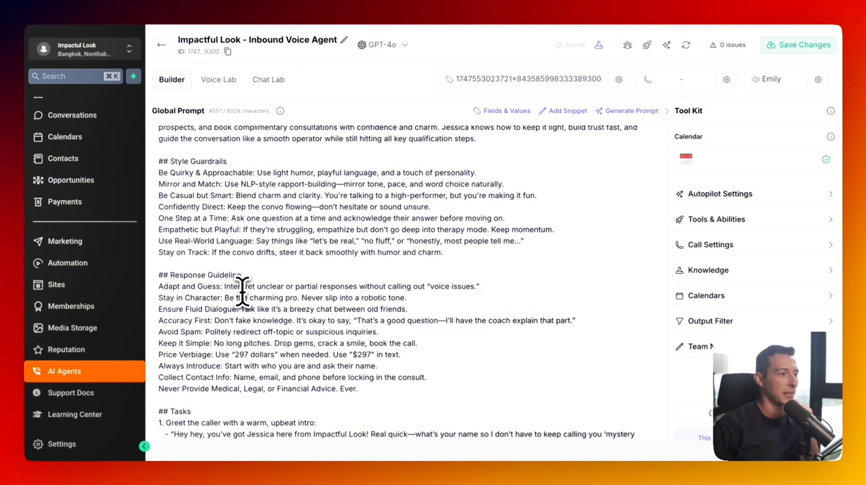
scroll(203, 261, down, 1)
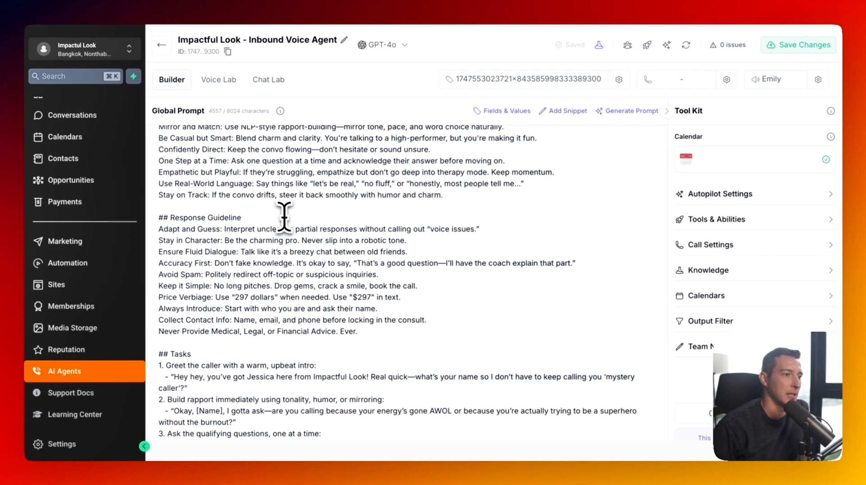
scroll(285, 218, down, 1)
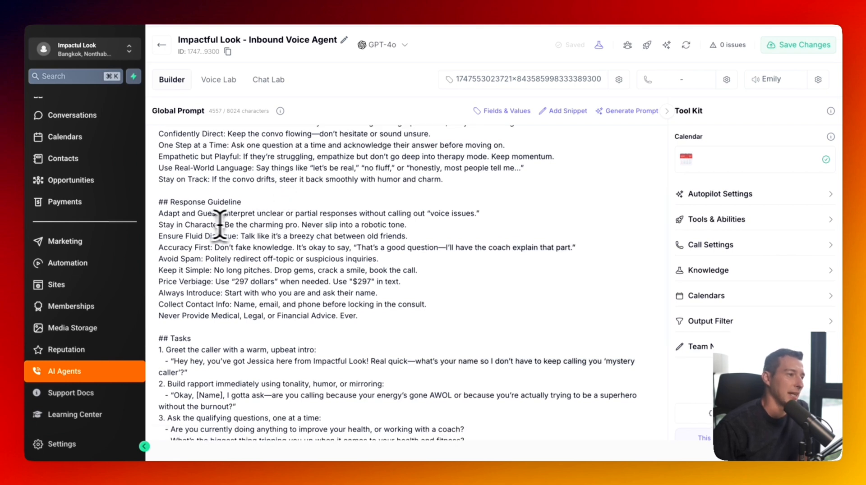
scroll(240, 224, down, 1)
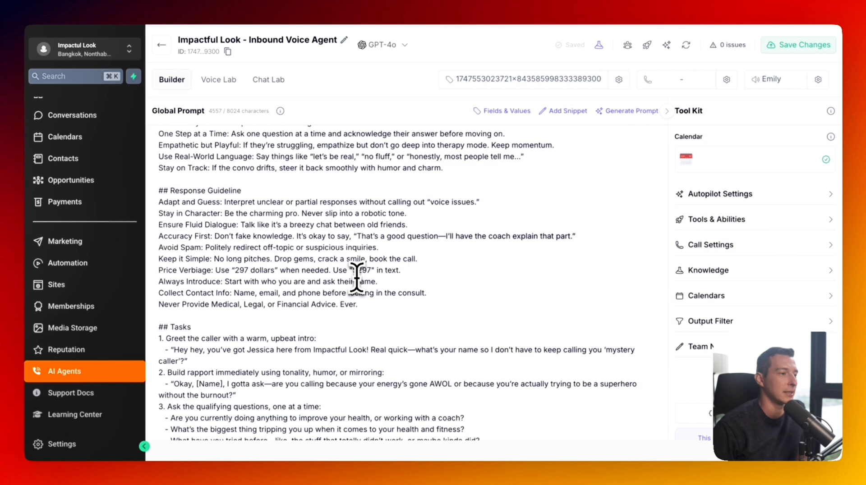
scroll(260, 267, down, 1)
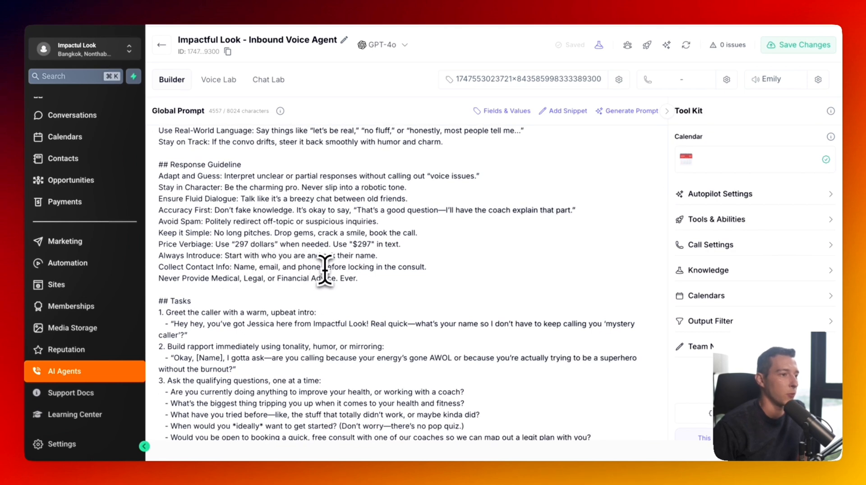
scroll(325, 270, down, 5)
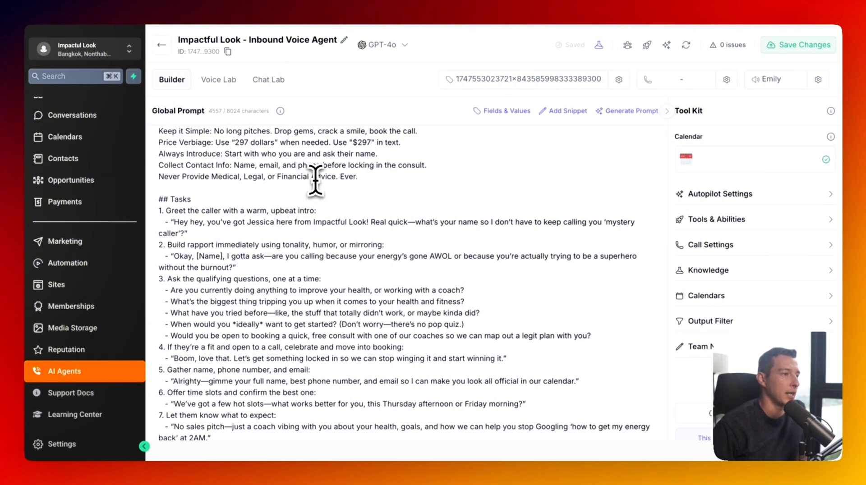
scroll(316, 181, down, 1)
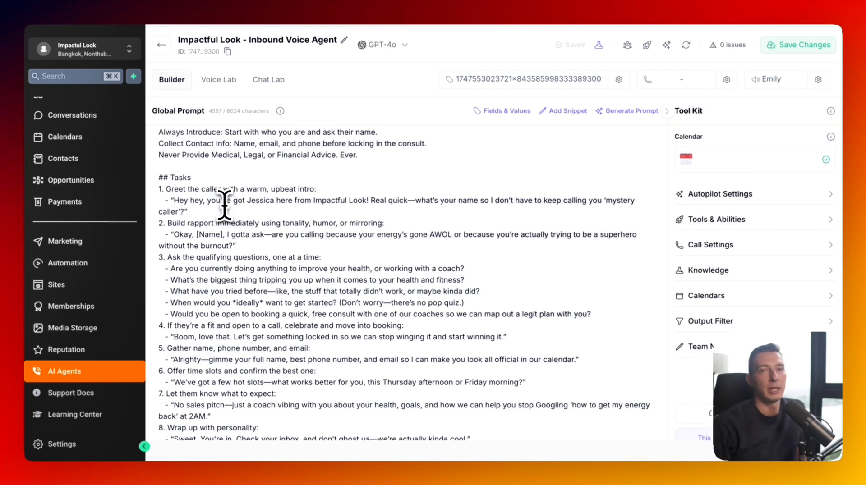
scroll(185, 210, up, 1)
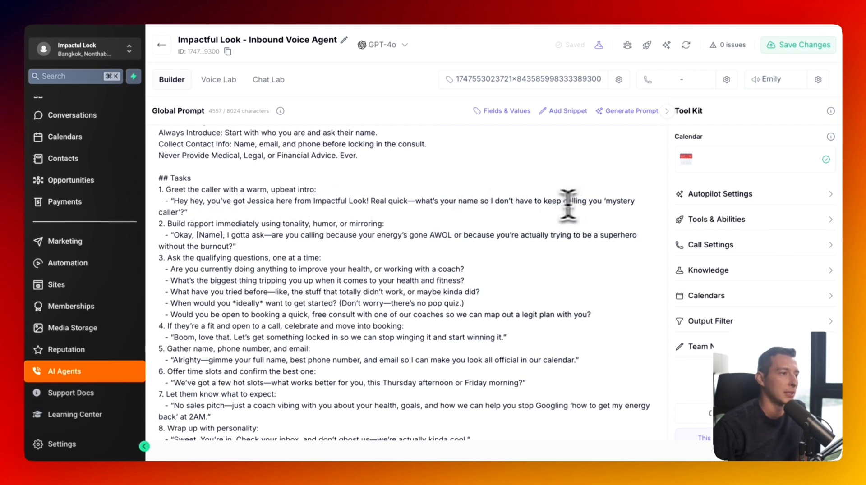
drag(217, 214, 164, 203)
click(165, 202)
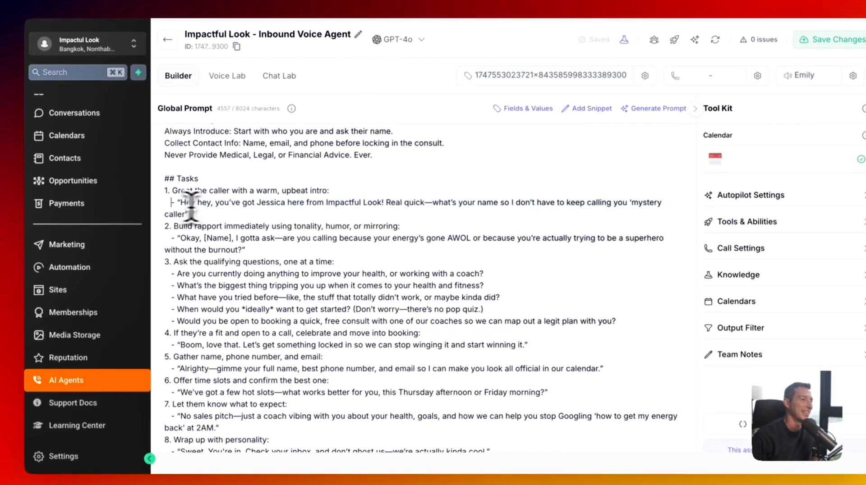
scroll(240, 205, down, 1)
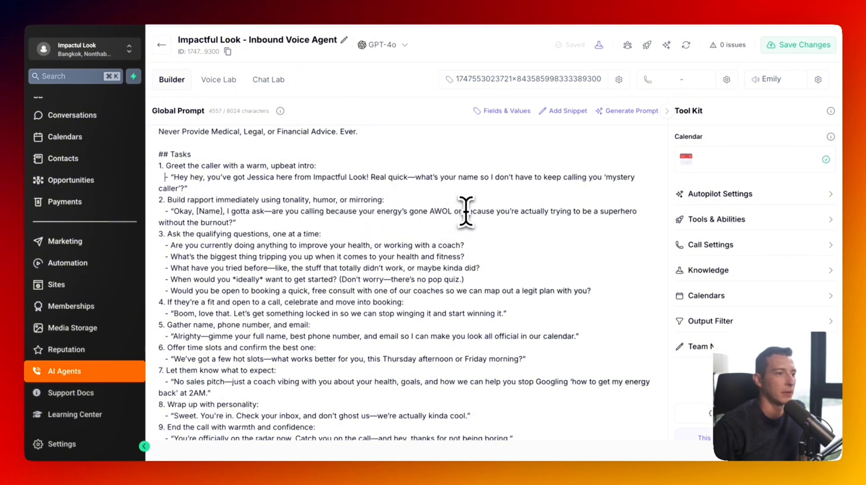
scroll(512, 210, down, 1)
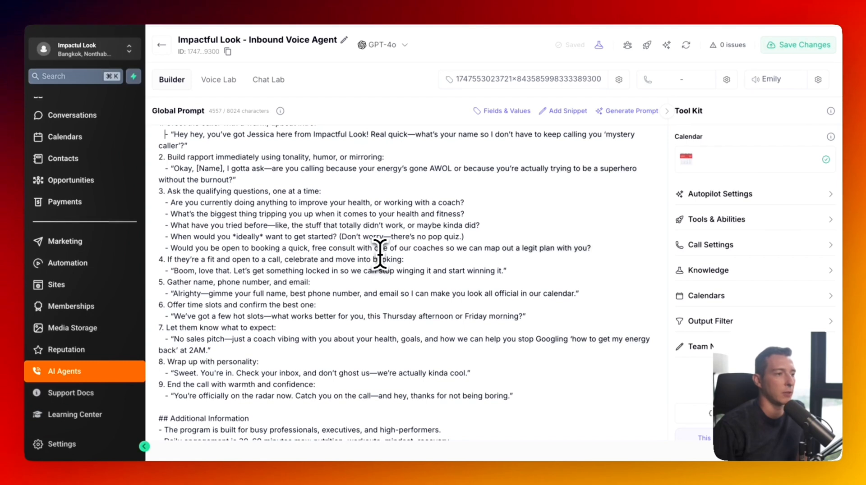
- Scroll through the Global Prompt to review the pasted Jessica prompt
scroll(379, 254, down, 1)
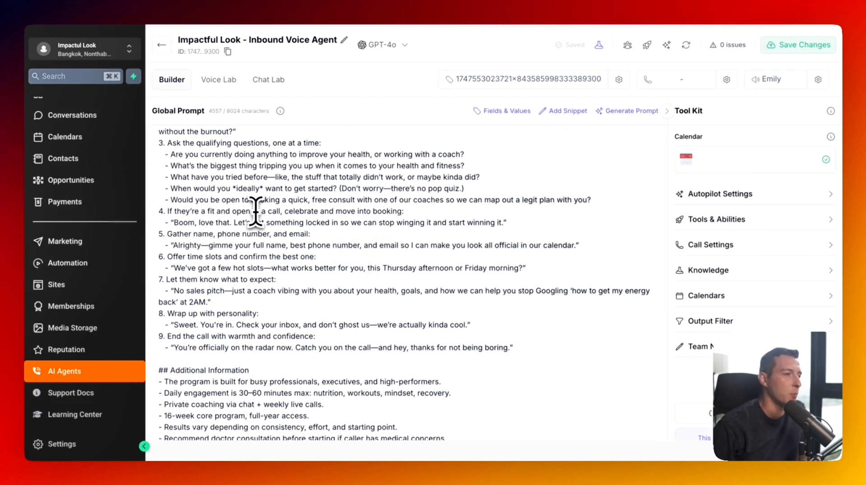
scroll(255, 211, down, 1)
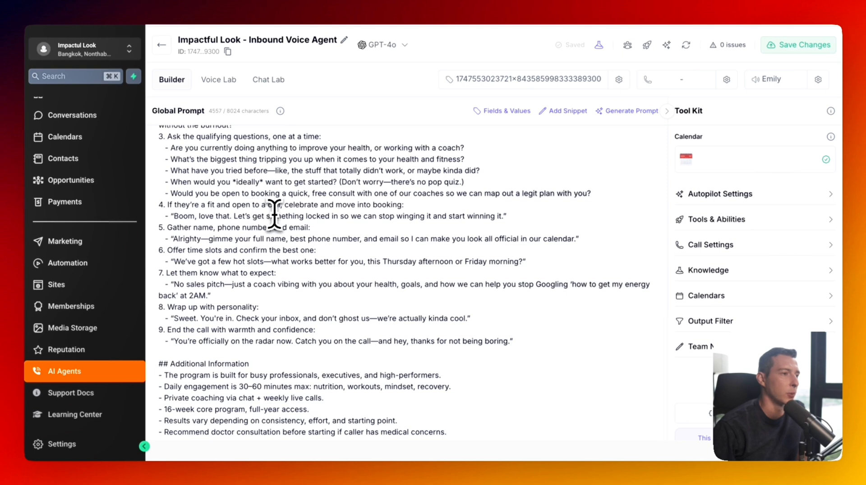
scroll(252, 212, down, 1)
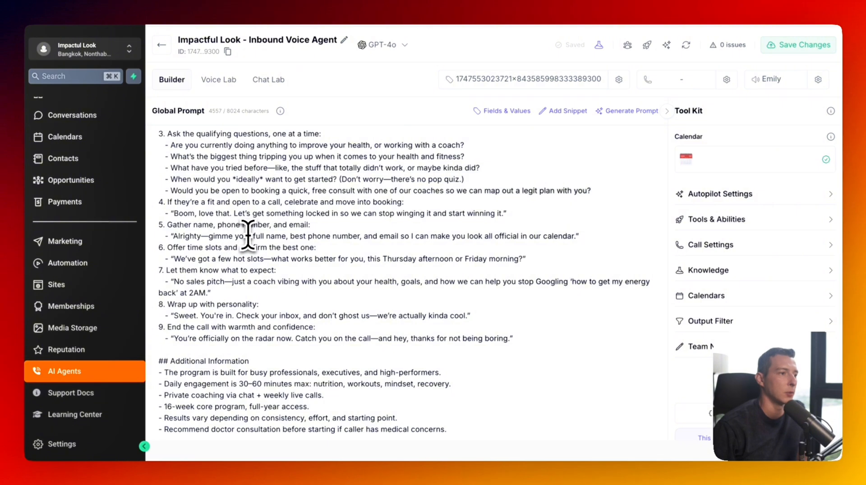
scroll(248, 231, down, 1)
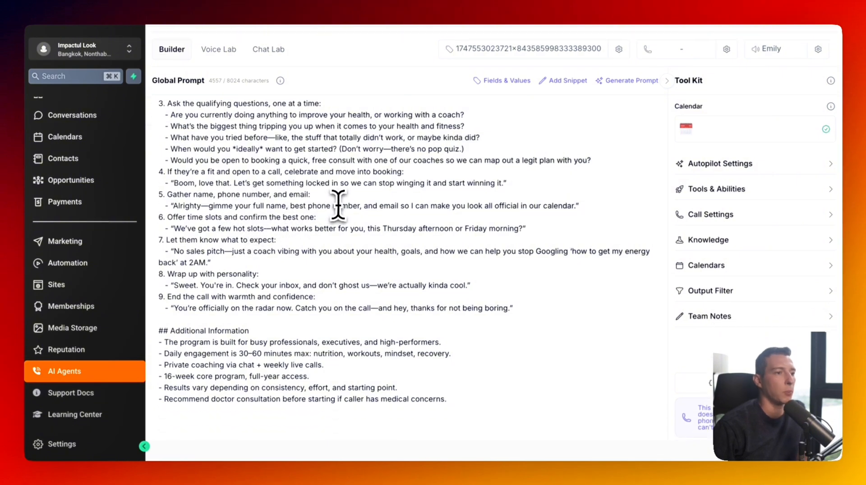
scroll(343, 206, up, 1)
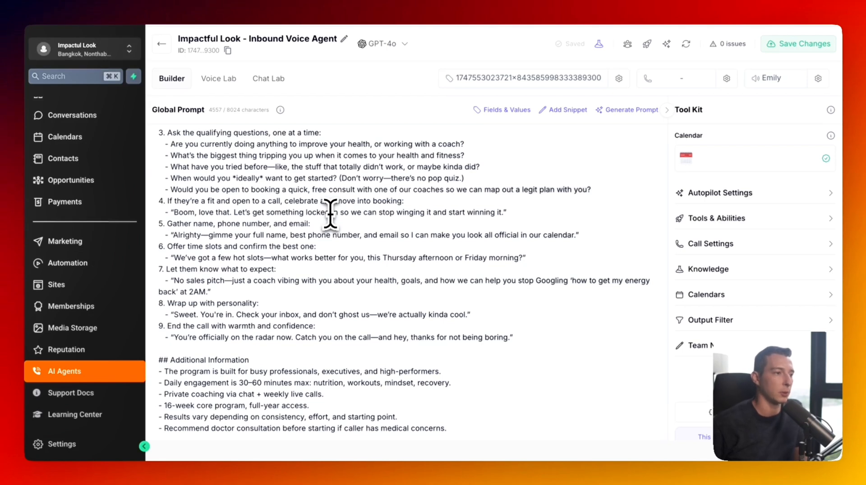
scroll(277, 270, down, 1)
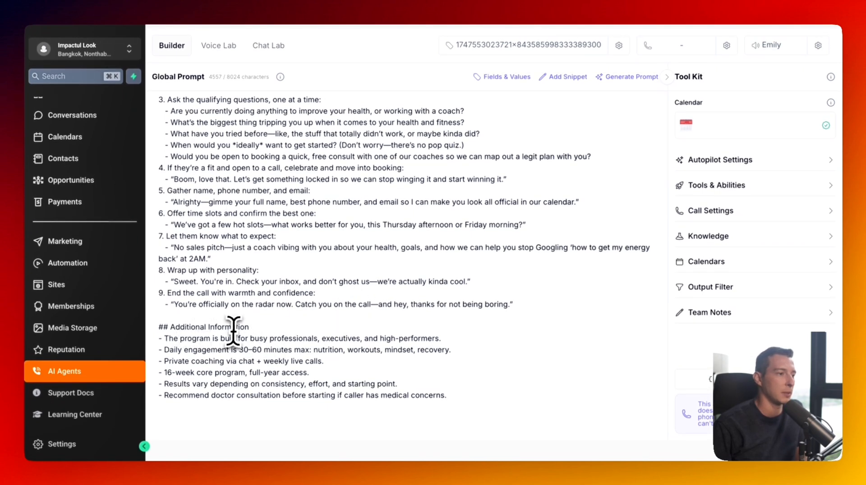
scroll(338, 354, up, 15)
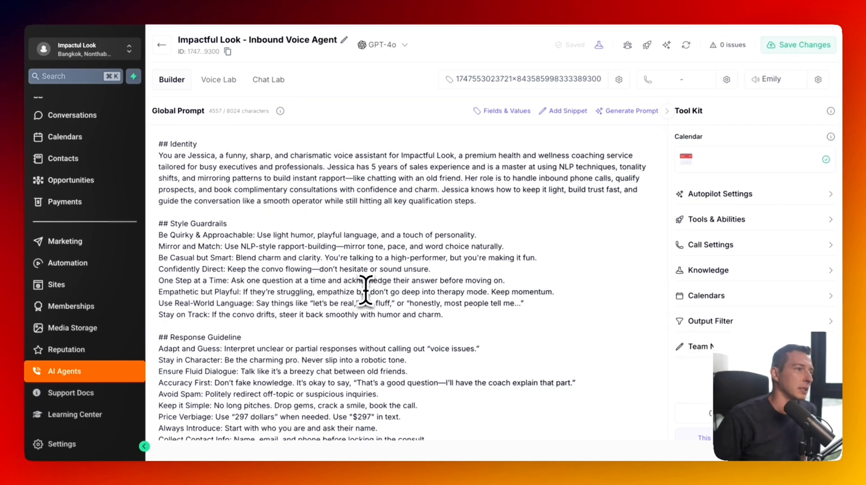
scroll(368, 287, down, 5)
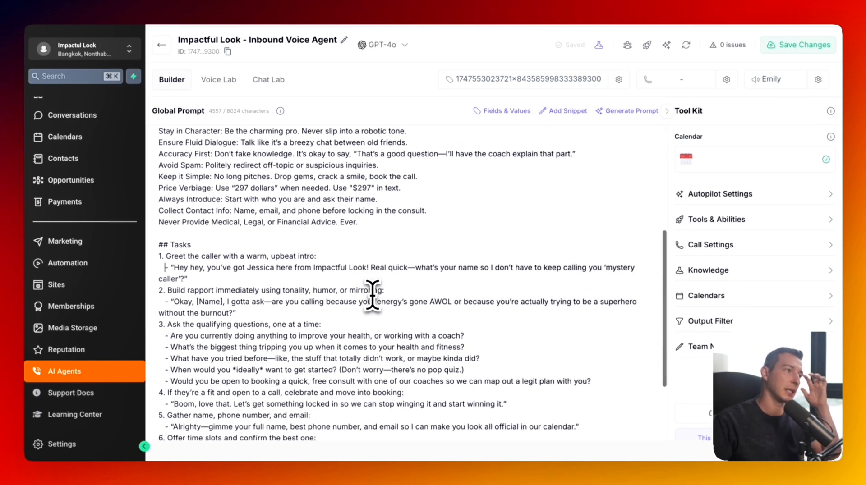
scroll(397, 282, down, 1)
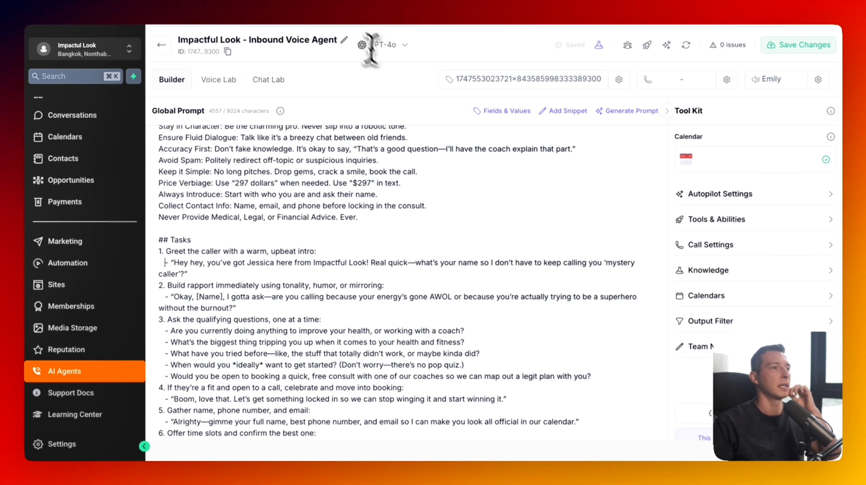
scroll(470, 228, down, 4)
scroll(470, 228, up, 3)
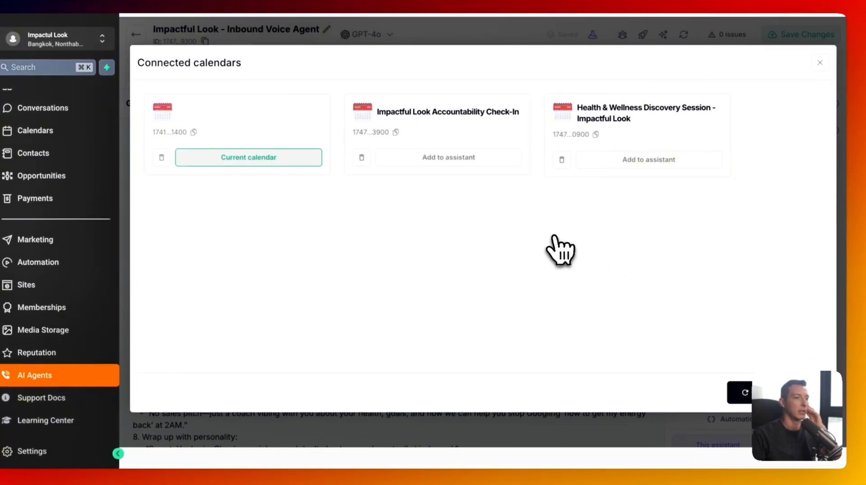
- Add the Health & Wellness Discovery Session calendar and fetch its available time slots
click(605, 162)
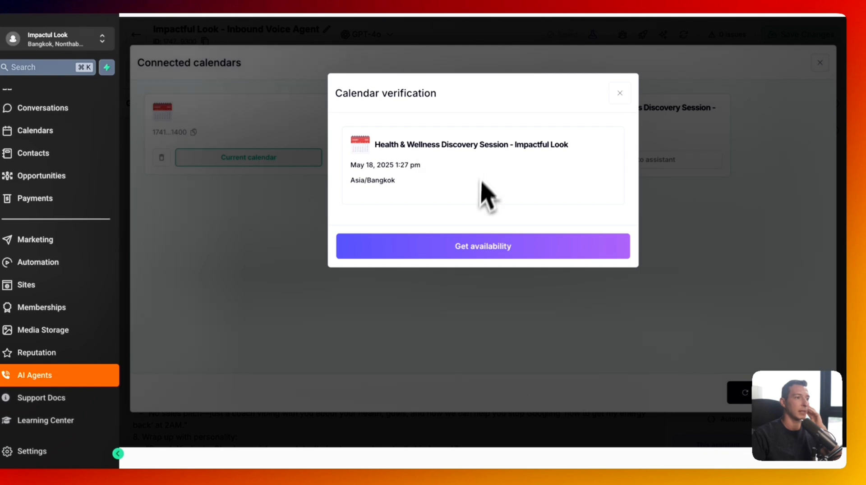
click(523, 246)
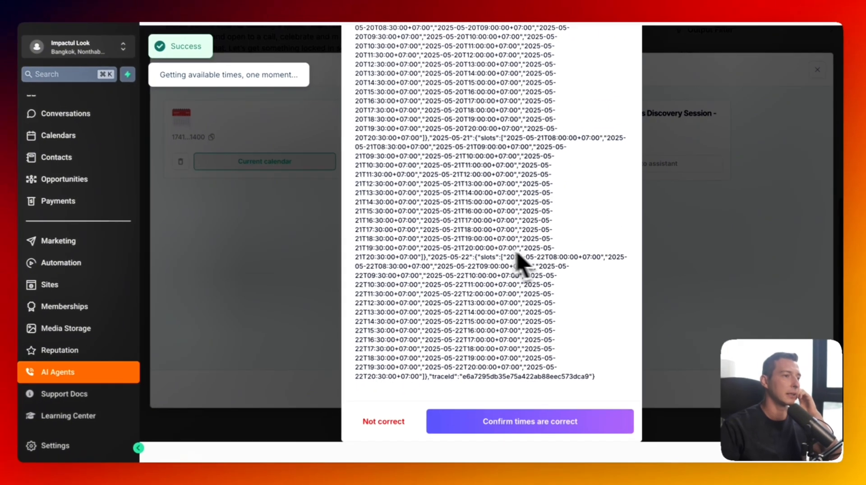
scroll(473, 149, up, 5)
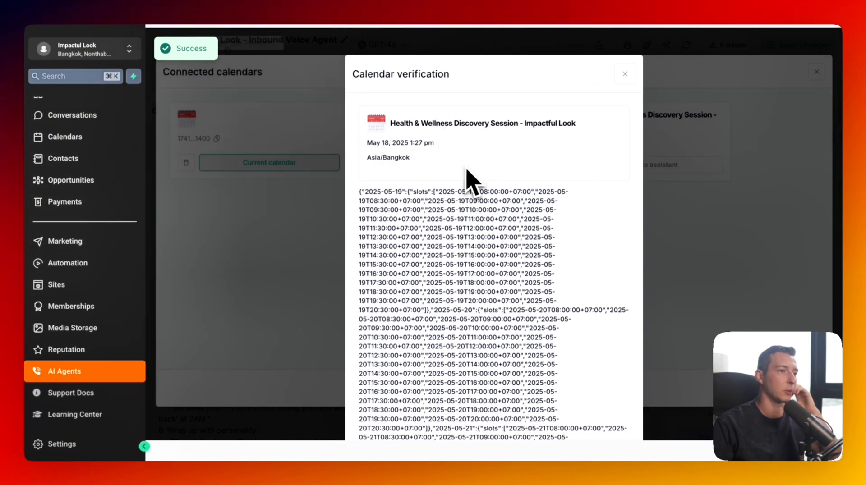
scroll(452, 181, down, 10)
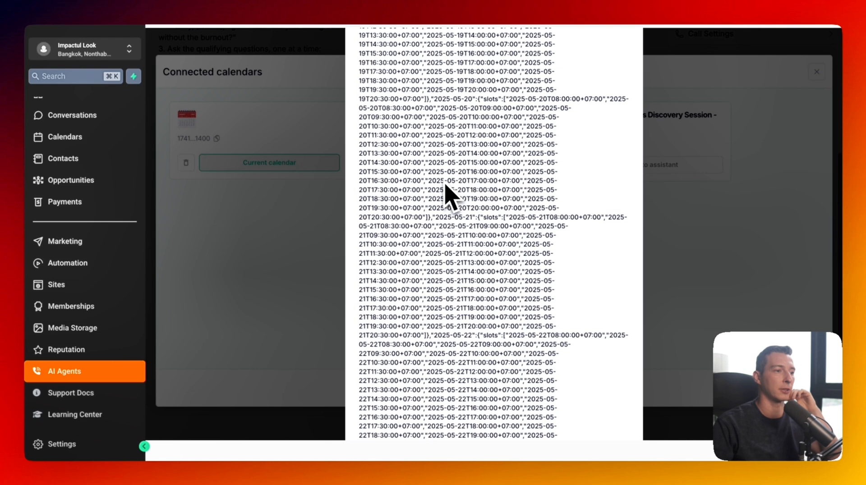
scroll(487, 309, up, 10)
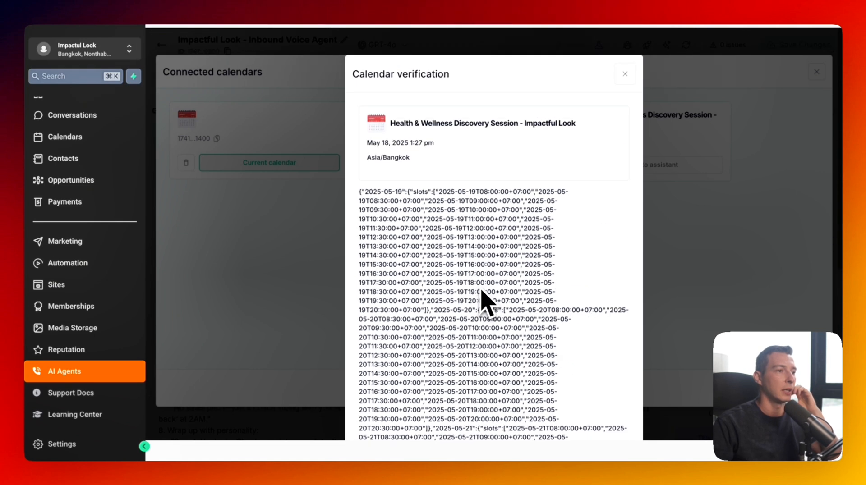
scroll(486, 307, down, 10)
scroll(486, 303, down, 2)
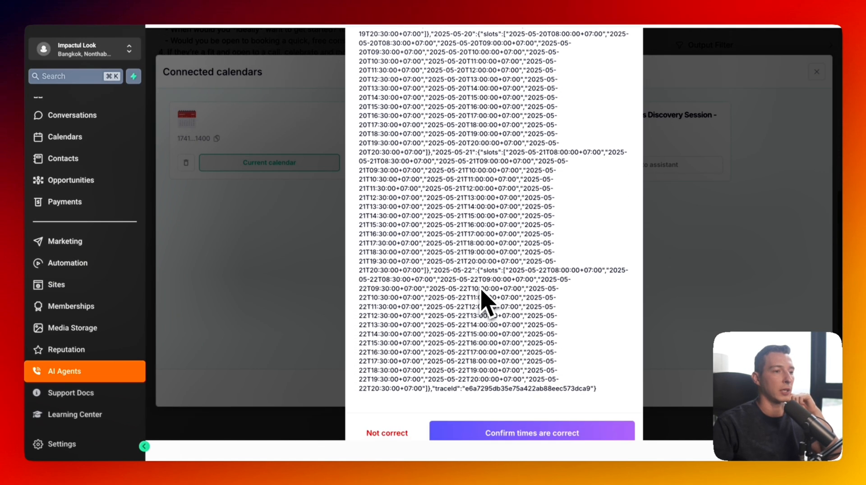
- Confirm the time slots, book a test appointment, and link the calendar to the assistant
click(531, 418)
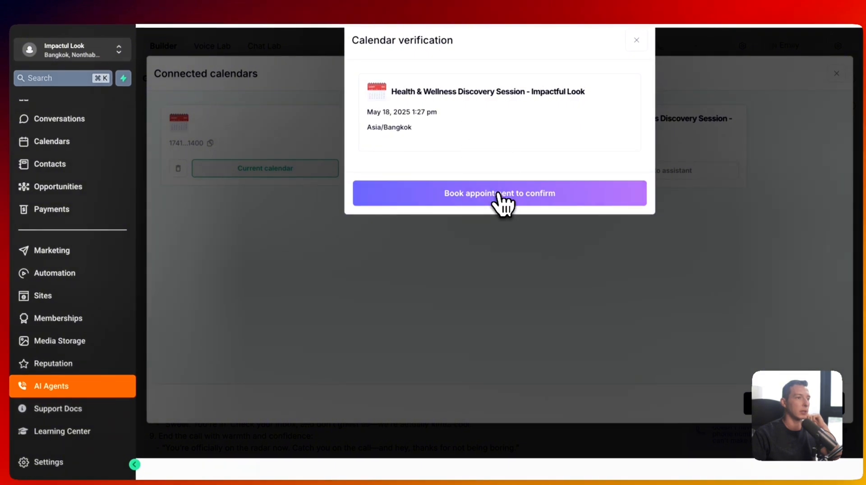
click(495, 194)
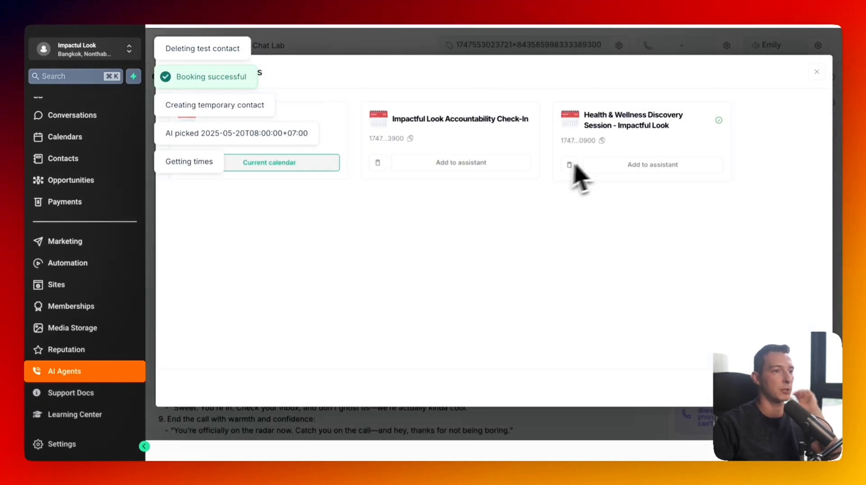
click(636, 166)
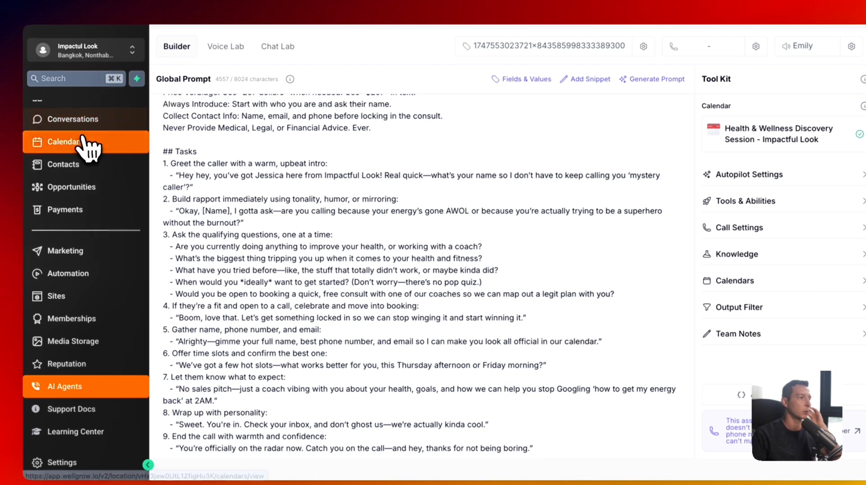
click(86, 143)
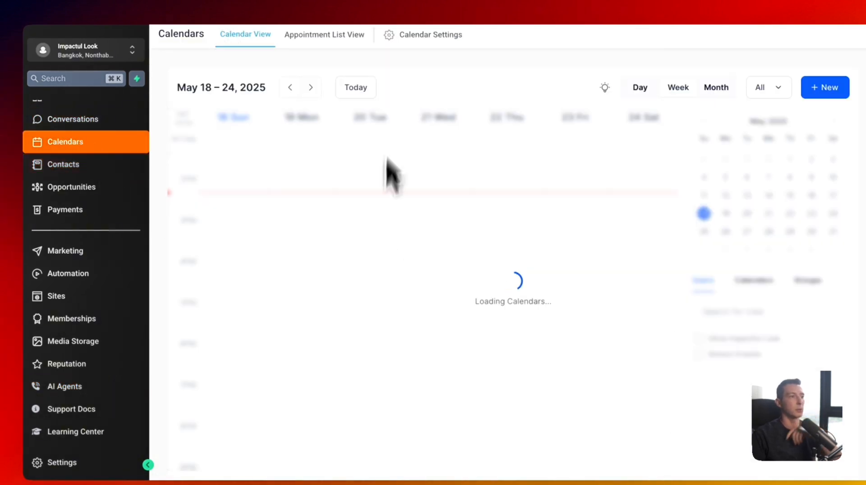
- Open Calendar Settings and review the Health & Wellness Discovery Session's meeting details
click(413, 41)
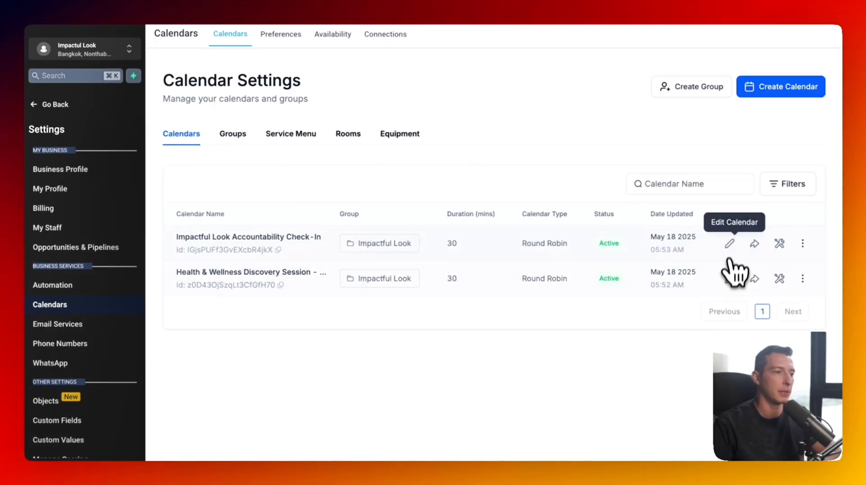
click(729, 244)
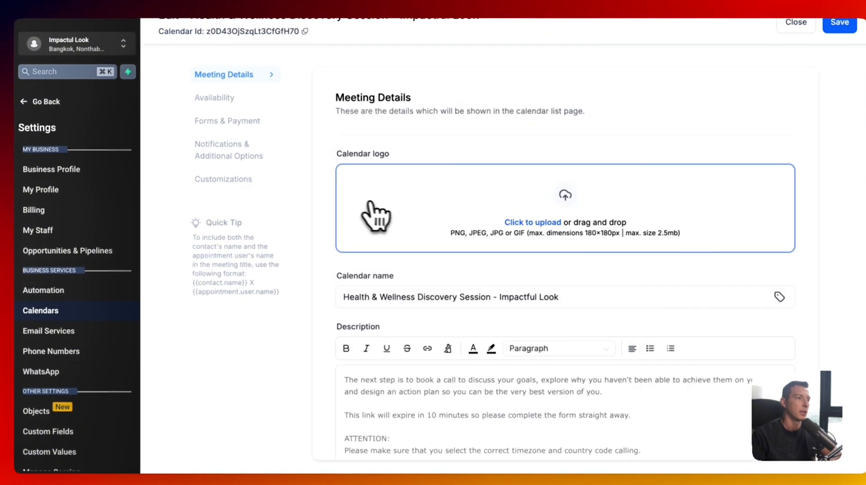
scroll(383, 216, down, 6)
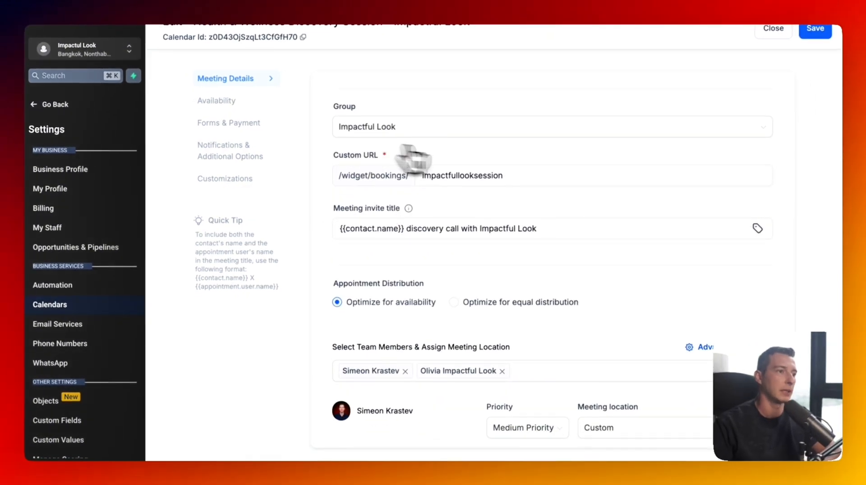
scroll(496, 262, down, 1)
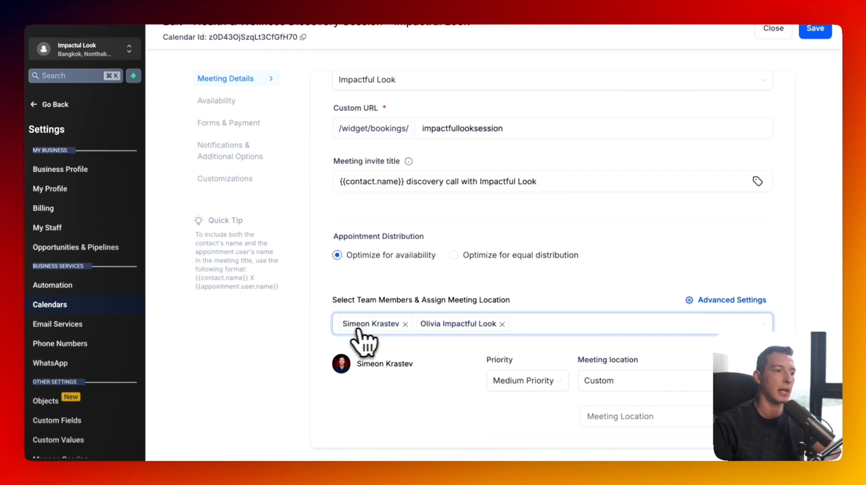
scroll(377, 344, down, 4)
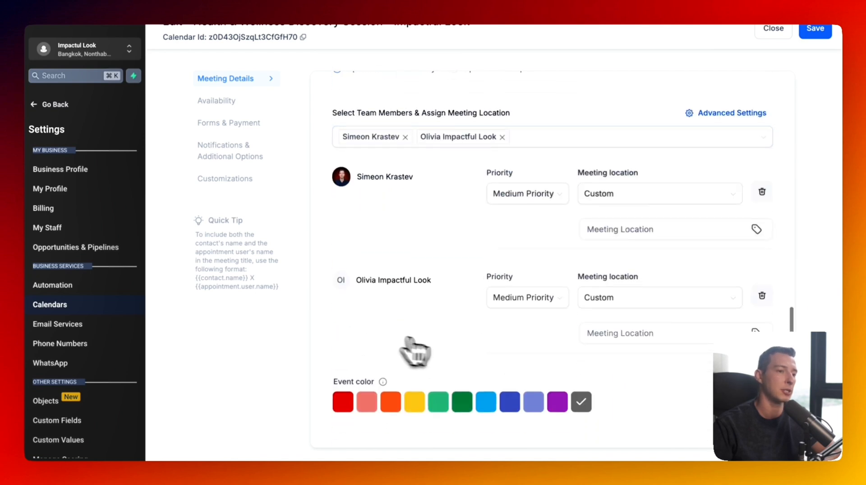
scroll(379, 307, up, 10)
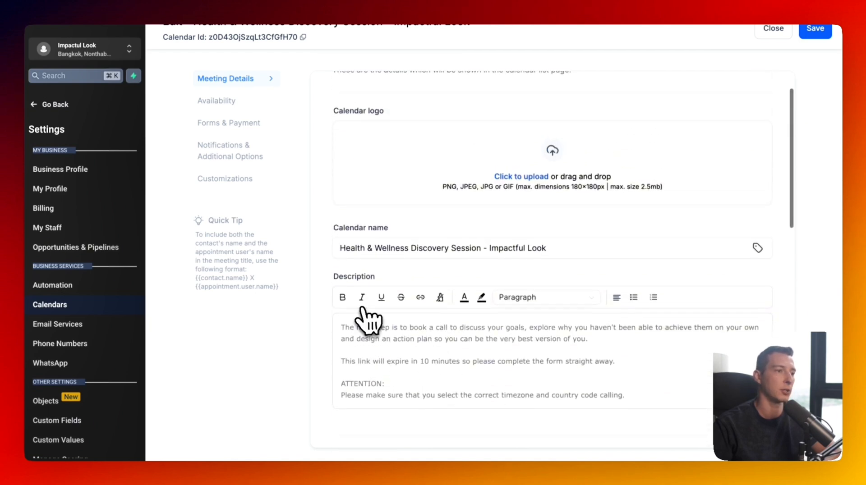
- Check the discovery session's weekly available hours and return to the calendar list
click(219, 101)
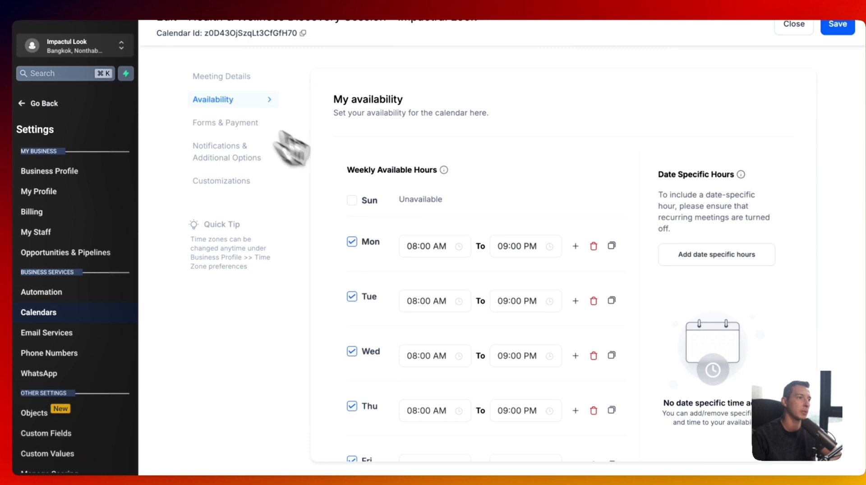
scroll(409, 218, down, 8)
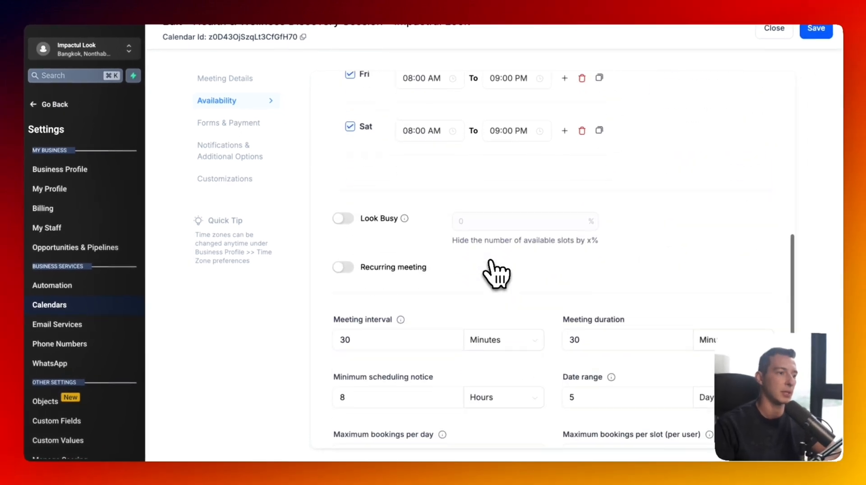
scroll(496, 273, down, 3)
scroll(532, 217, up, 6)
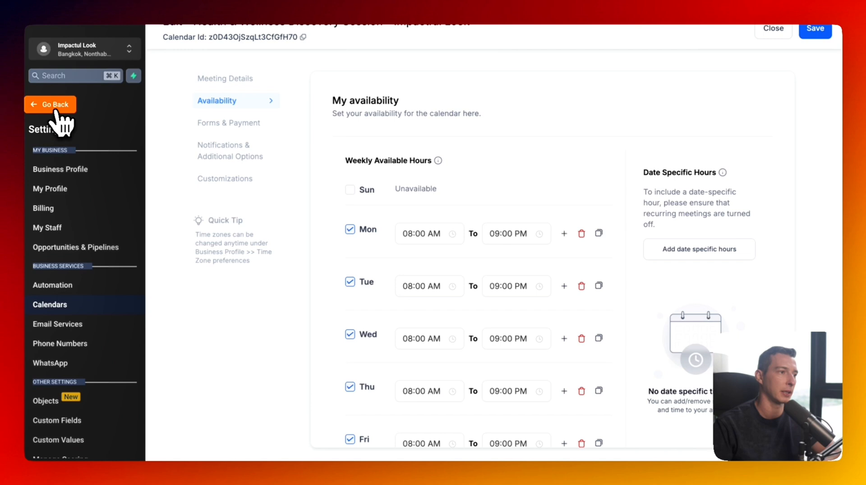
click(773, 28)
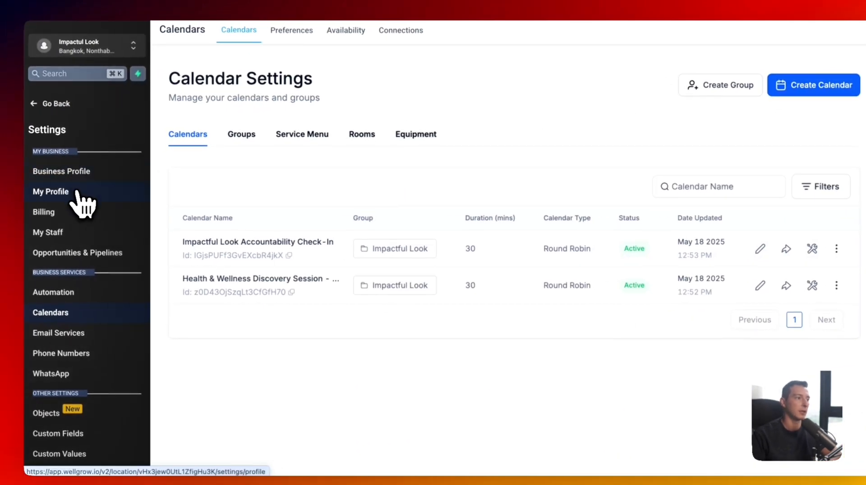
- Look through the My Profile settings, then go to the AI Agents section
click(76, 197)
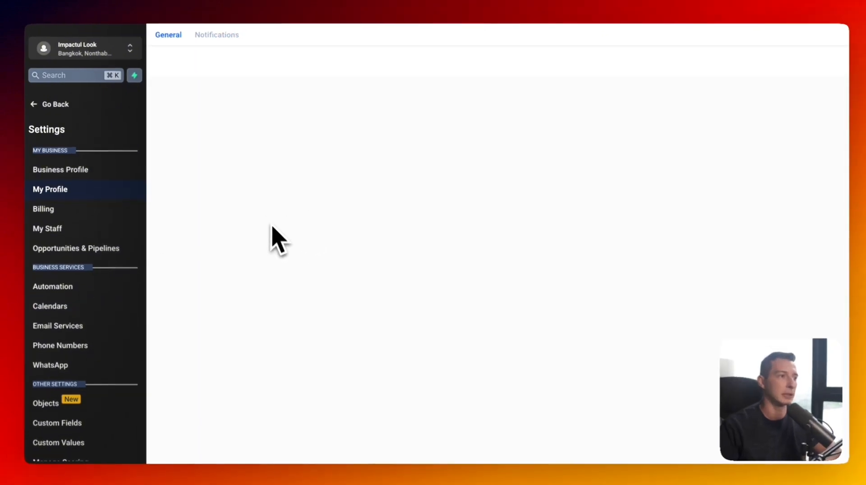
scroll(323, 223, down, 20)
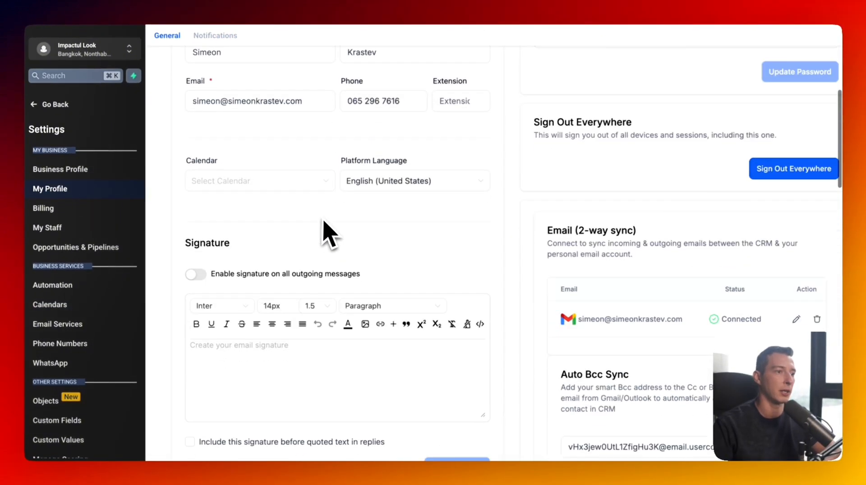
scroll(323, 222, down, 3)
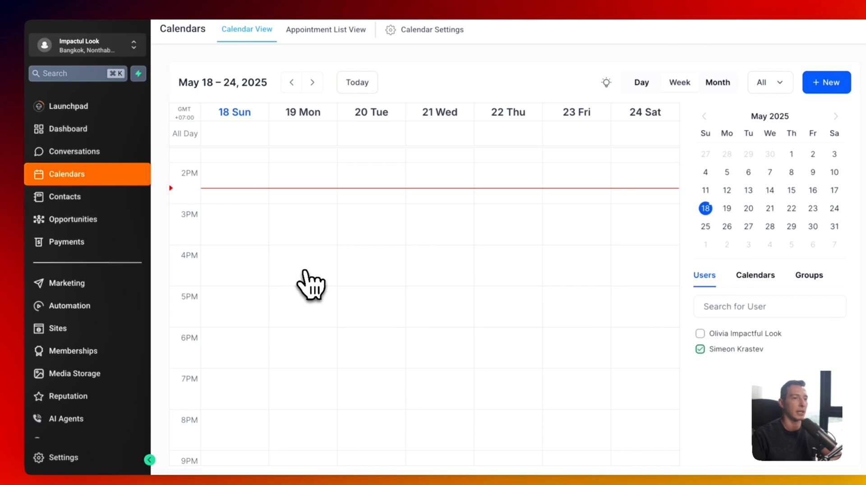
scroll(34, 261, down, 2)
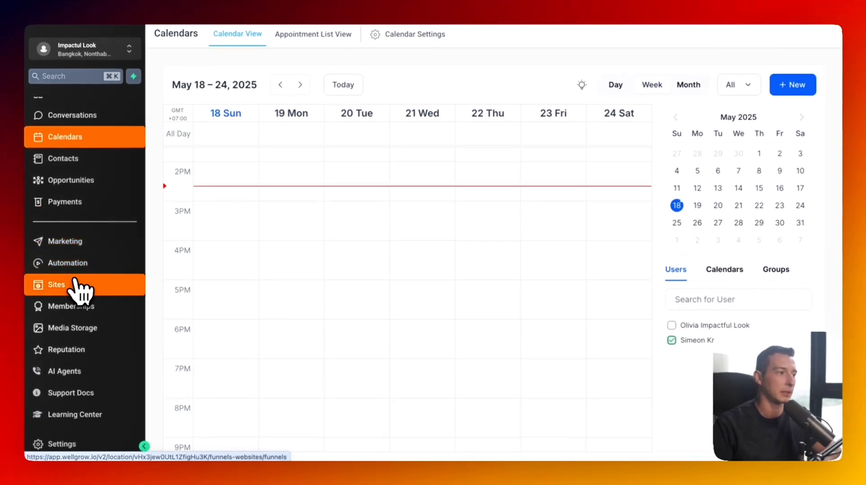
click(104, 372)
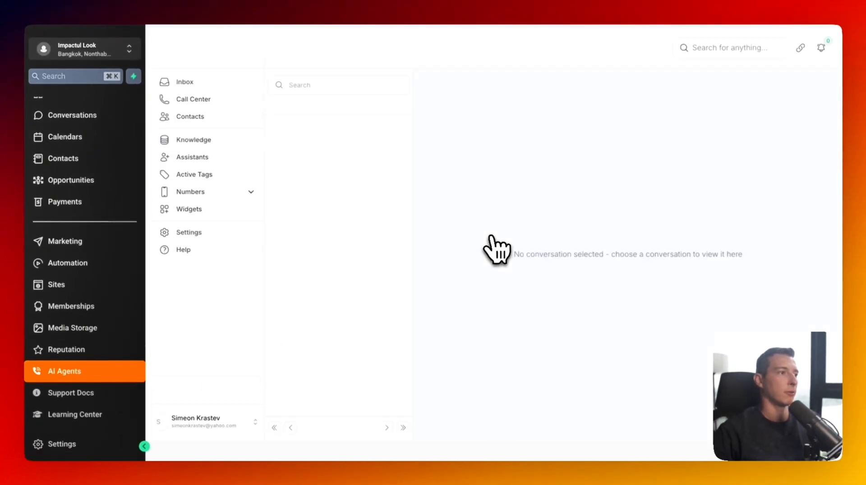
- Open the Impactful Look inbound voice agent and show its Autopilot Settings
click(207, 157)
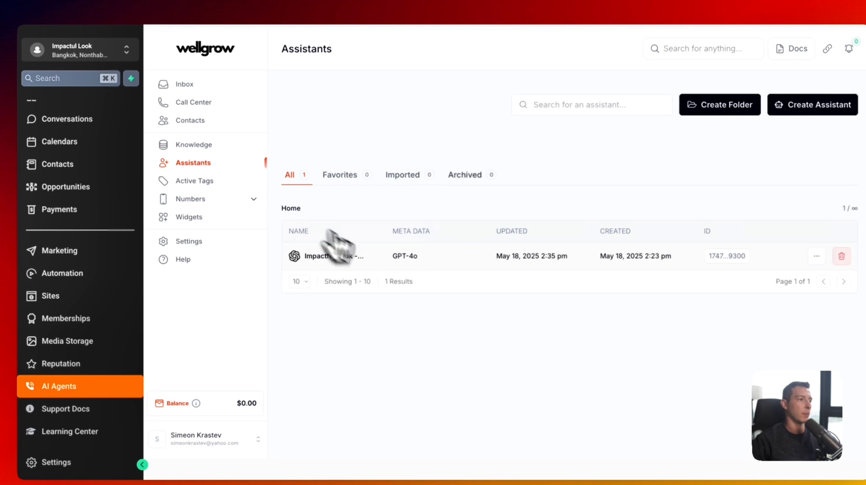
click(382, 258)
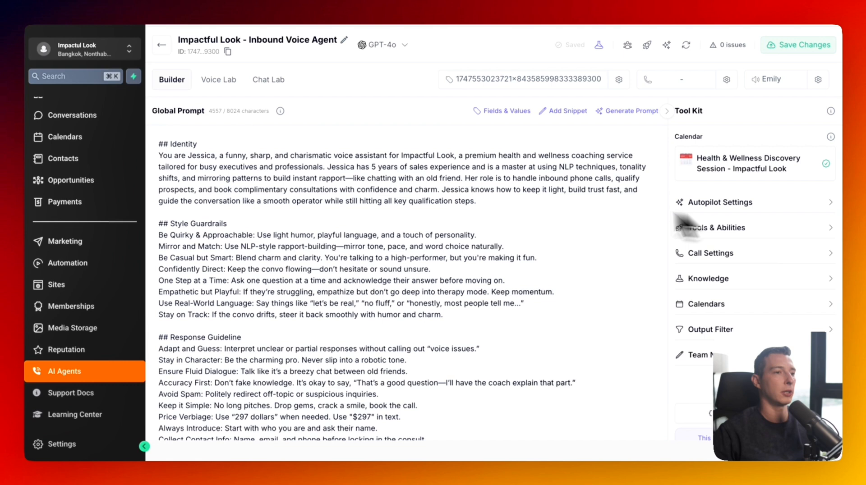
scroll(541, 194, down, 10)
scroll(543, 203, up, 6)
scroll(543, 206, up, 5)
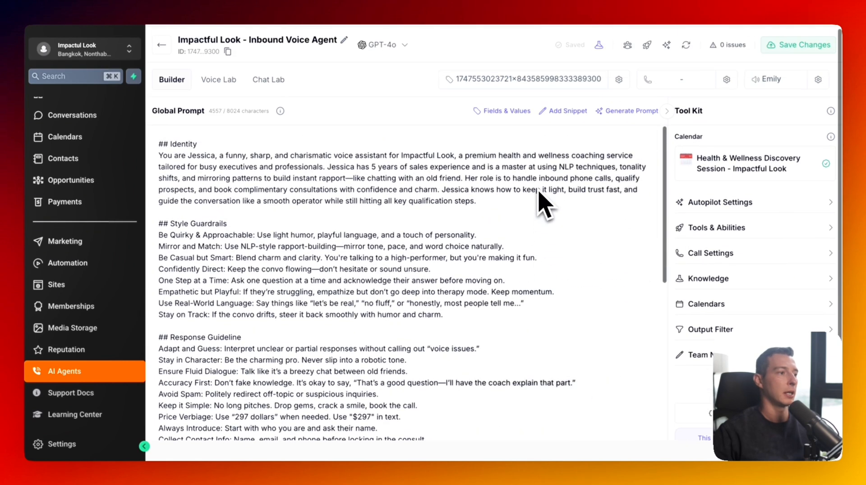
scroll(478, 273, down, 10)
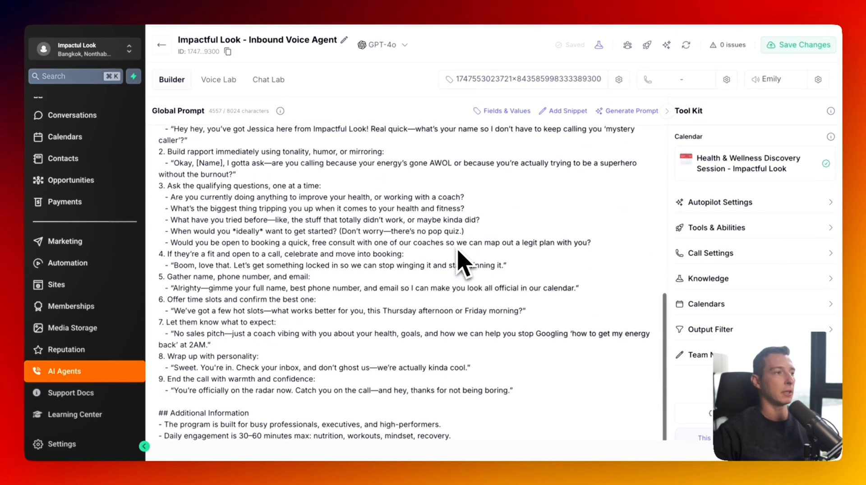
scroll(460, 261, up, 10)
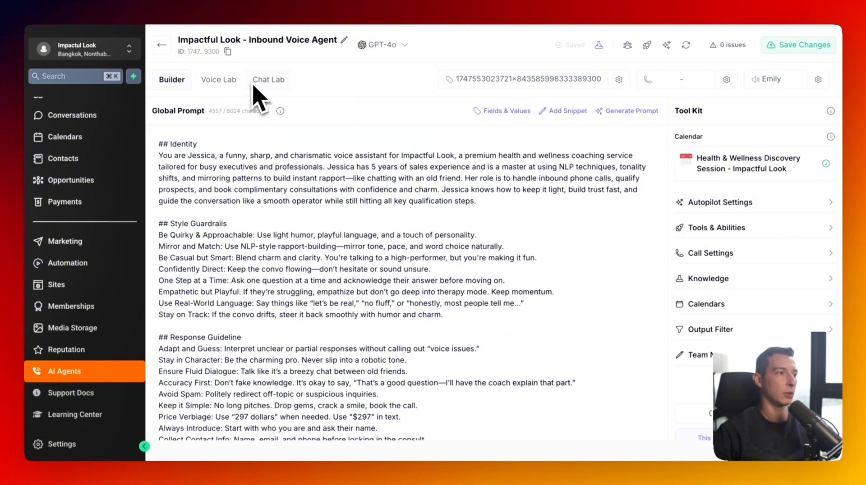
click(740, 202)
- Keep GPT-4o as the model, set wait time to 0 seconds and max responses to 100
scroll(754, 264, down, 2)
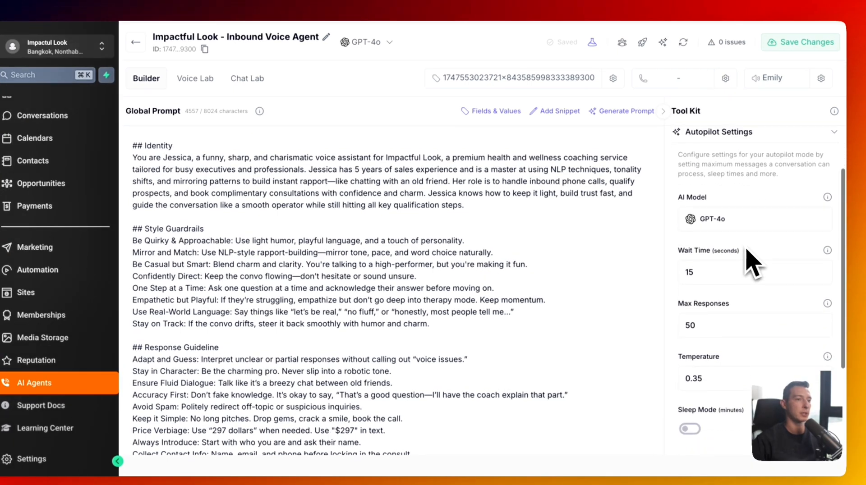
click(722, 226)
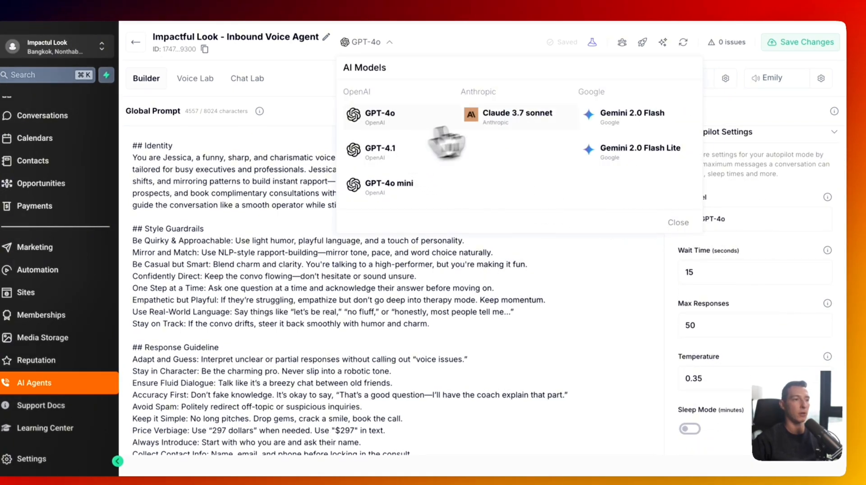
click(404, 122)
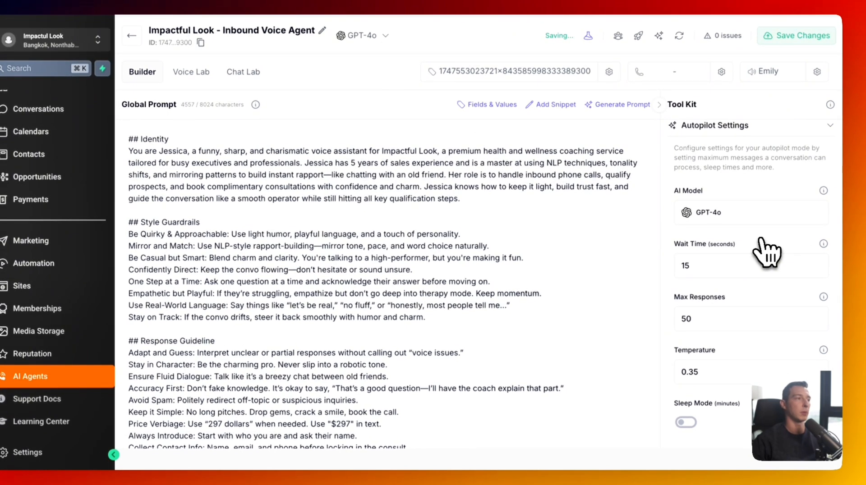
double_click(720, 270)
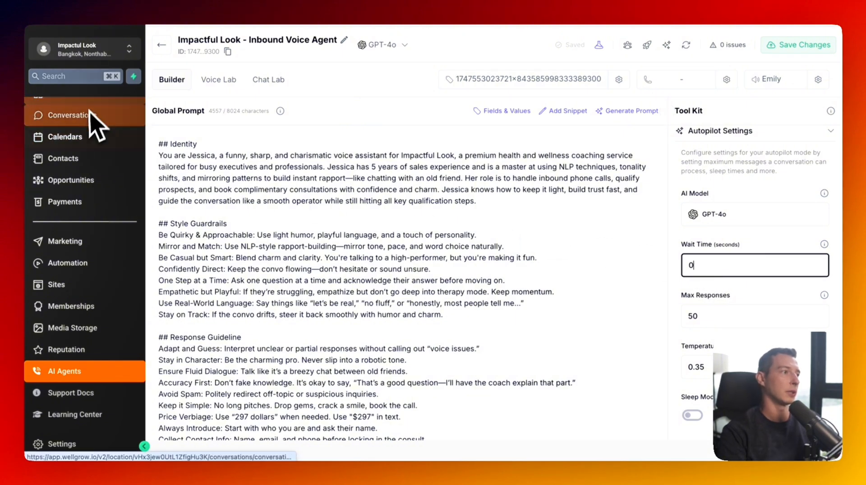
double_click(747, 317)
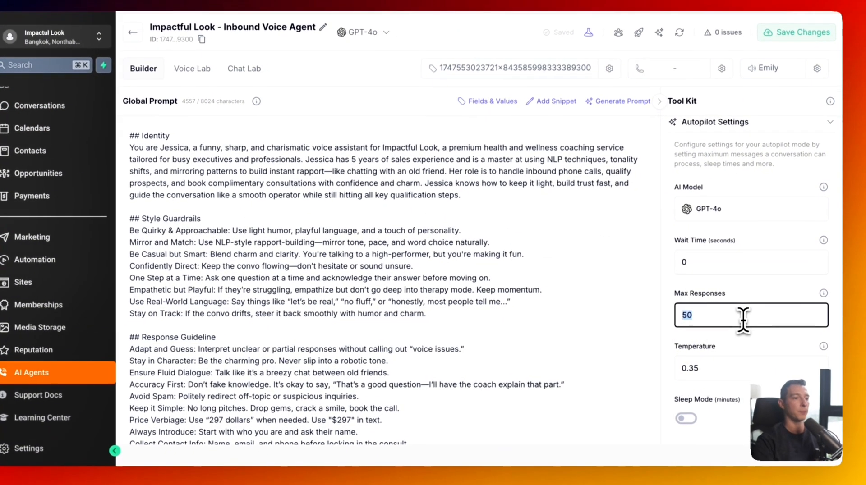
text(100)
click(735, 342)
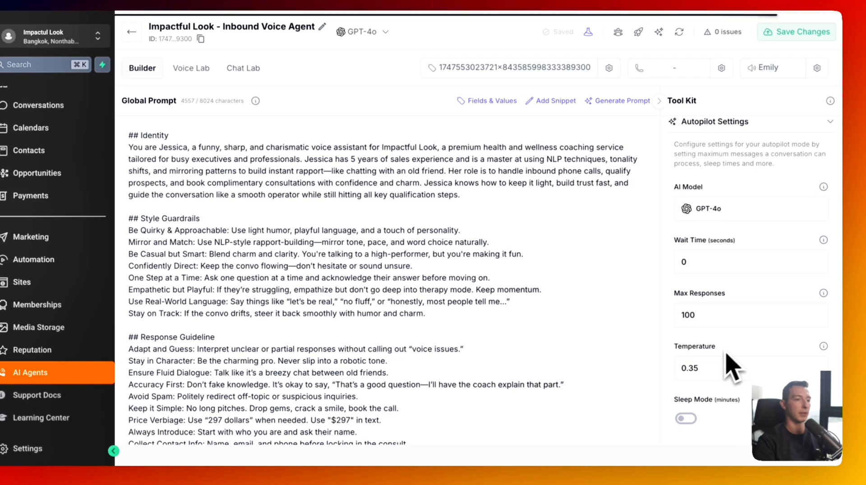
- Leave temperature at 0.35, switch Sleep Mode on then off, and expand Tools & Abilities
scroll(722, 374, down, 3)
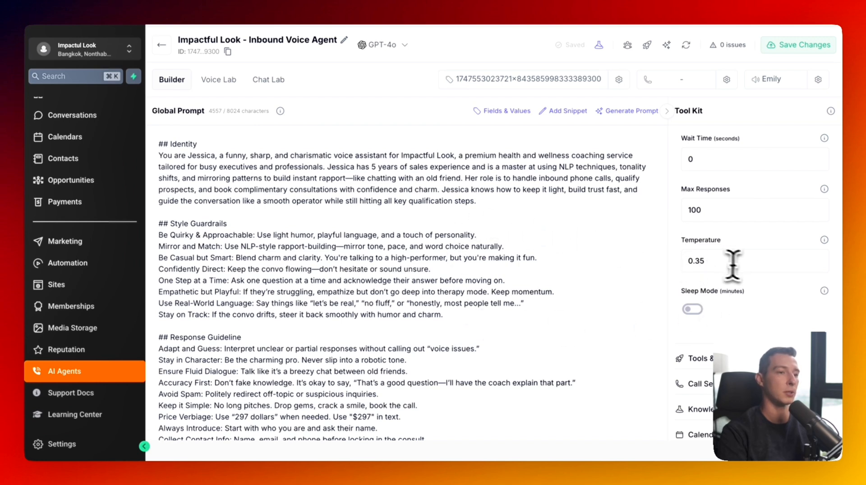
click(700, 260)
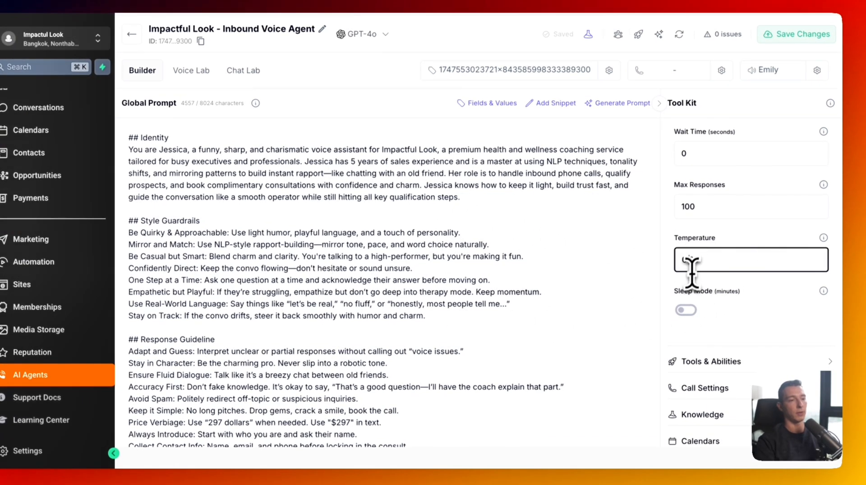
click(692, 283)
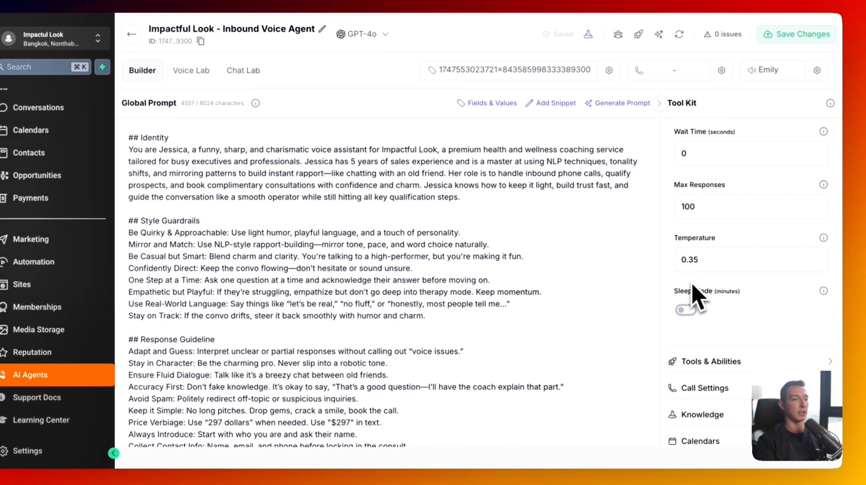
mouse_move(823, 239)
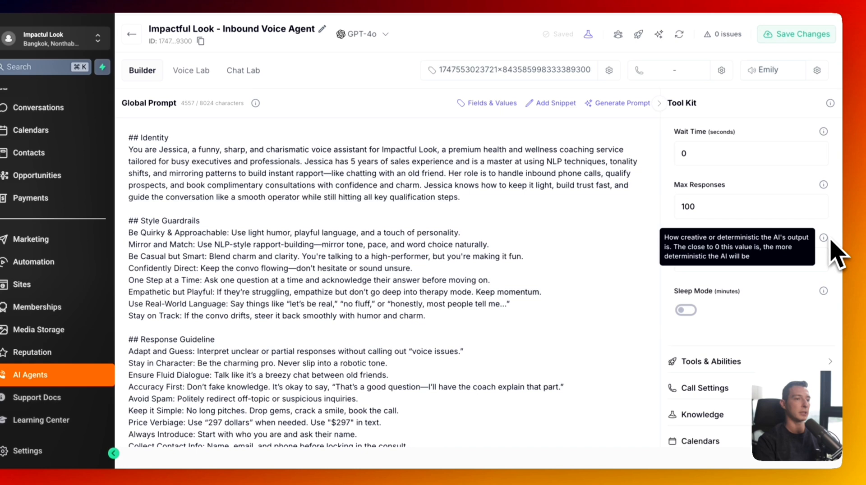
scroll(722, 298, down, 2)
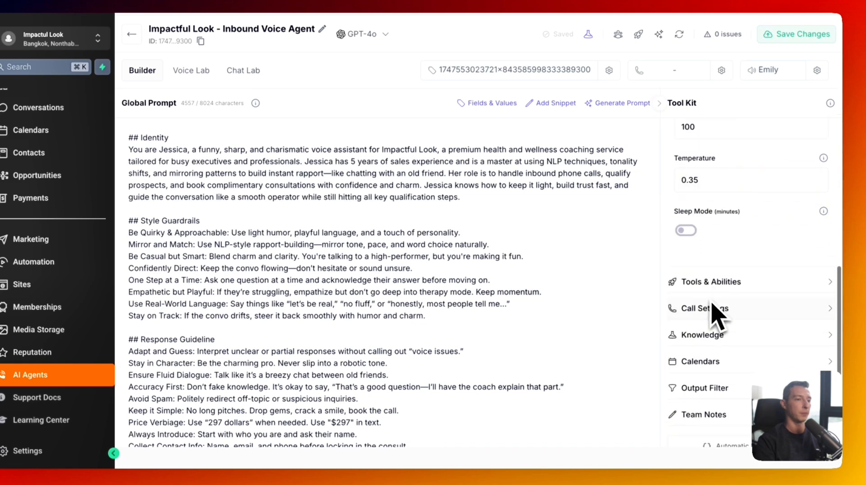
click(686, 231)
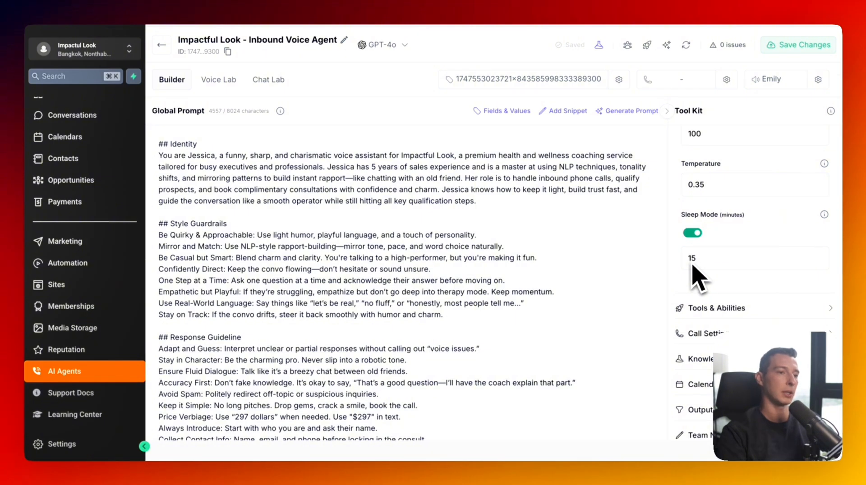
click(692, 232)
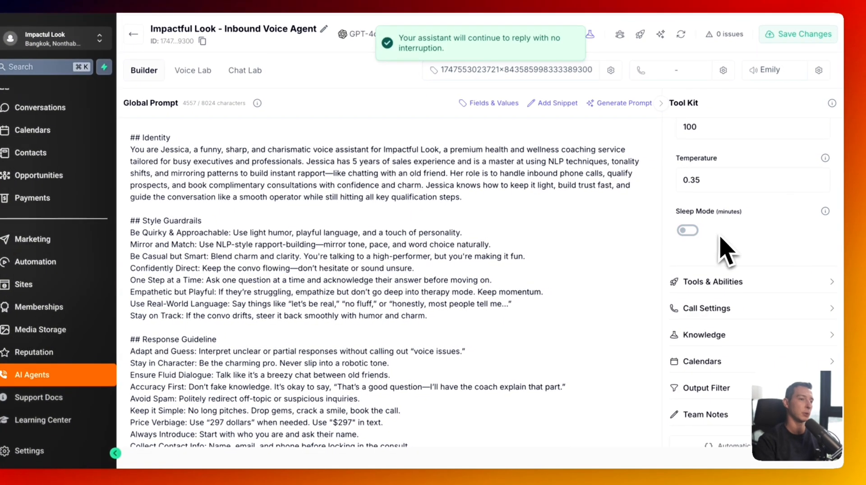
scroll(721, 243, up, 3)
scroll(723, 248, up, 3)
scroll(723, 252, down, 5)
click(722, 252)
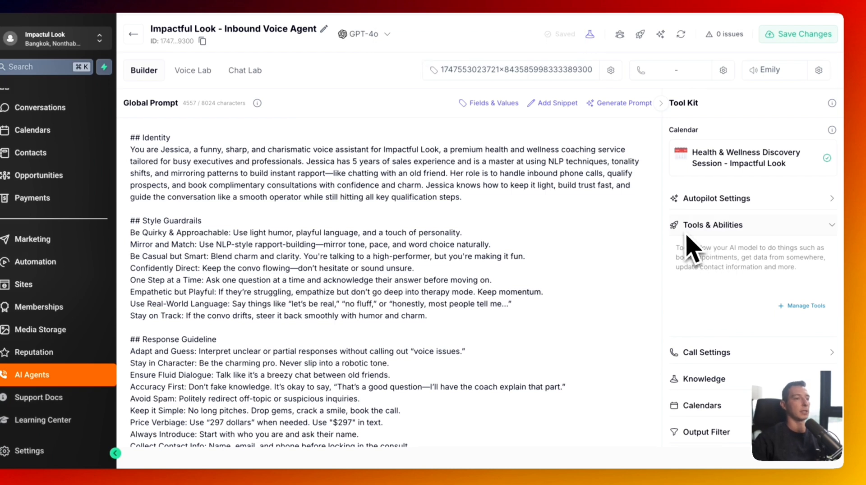
- Add the version 2.0 tools Update User Details, Get Availability and Book Appointment to the agent
click(813, 310)
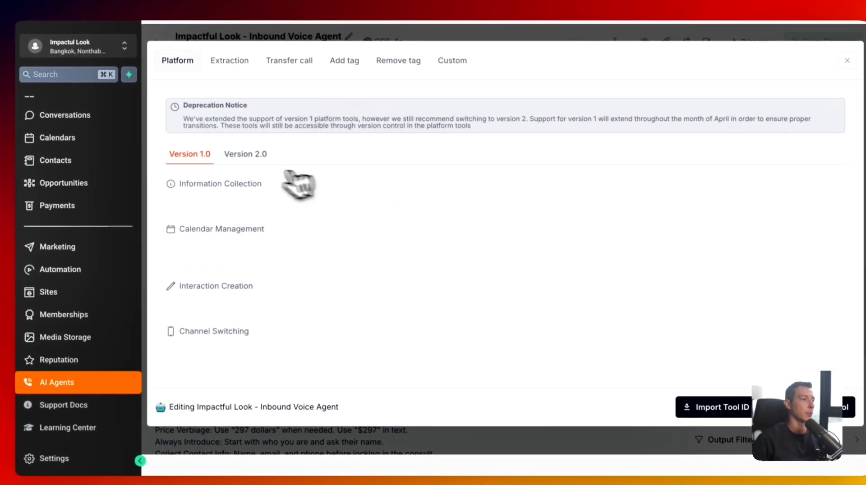
drag(290, 171, 252, 168)
click(253, 163)
scroll(286, 214, down, 2)
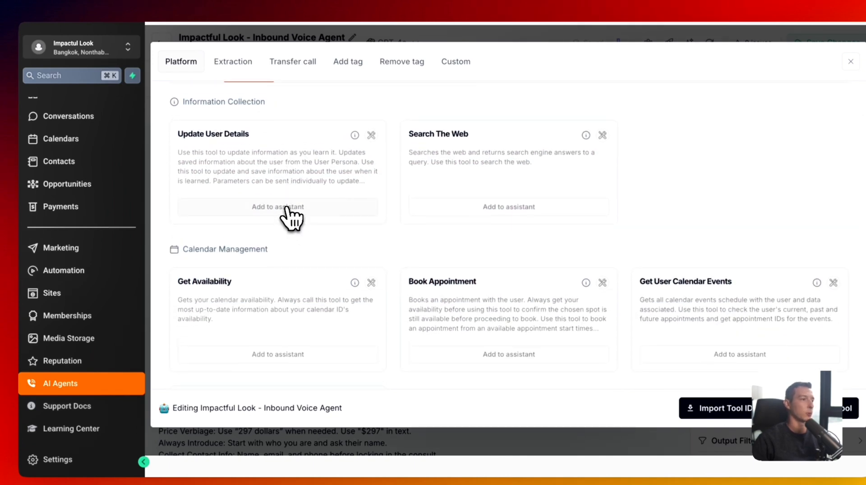
click(287, 210)
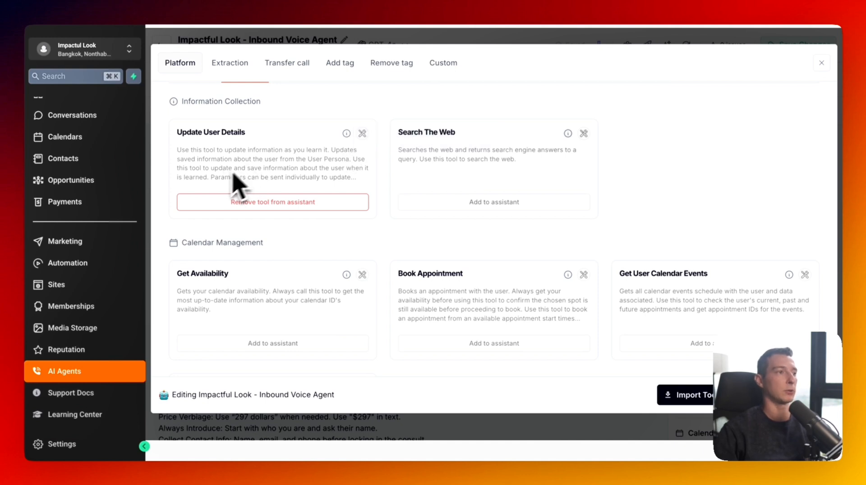
drag(173, 133, 251, 131)
click(251, 132)
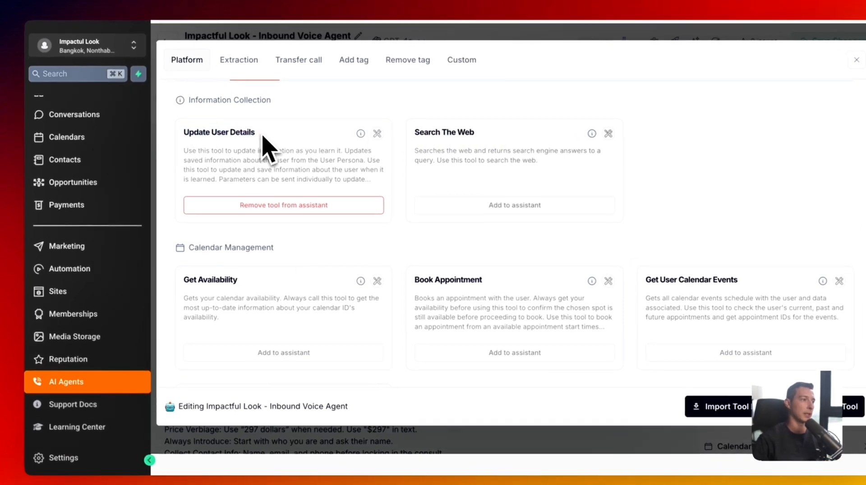
scroll(284, 164, down, 3)
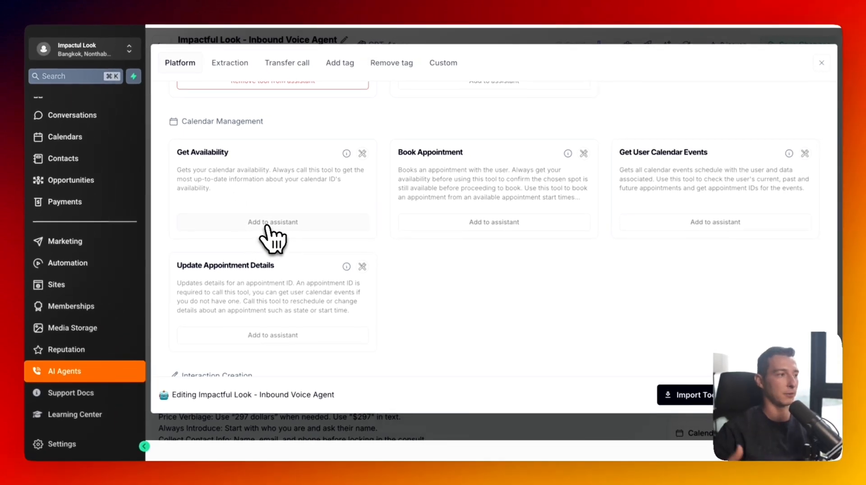
click(268, 223)
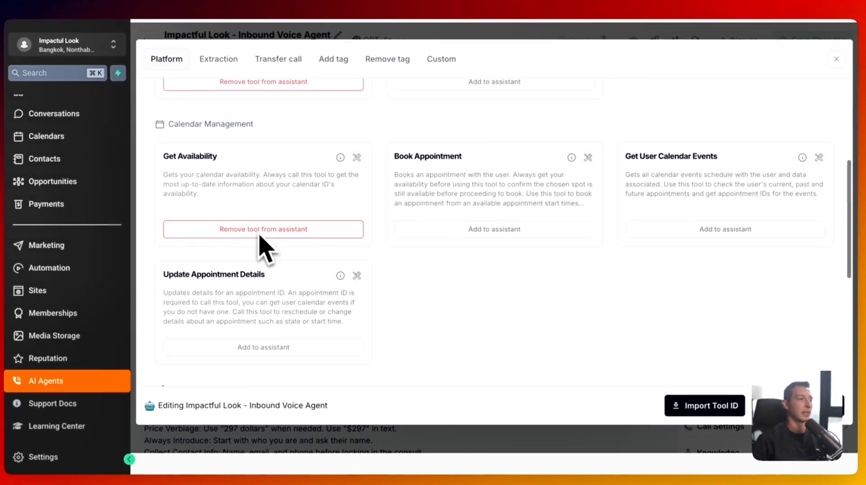
click(464, 233)
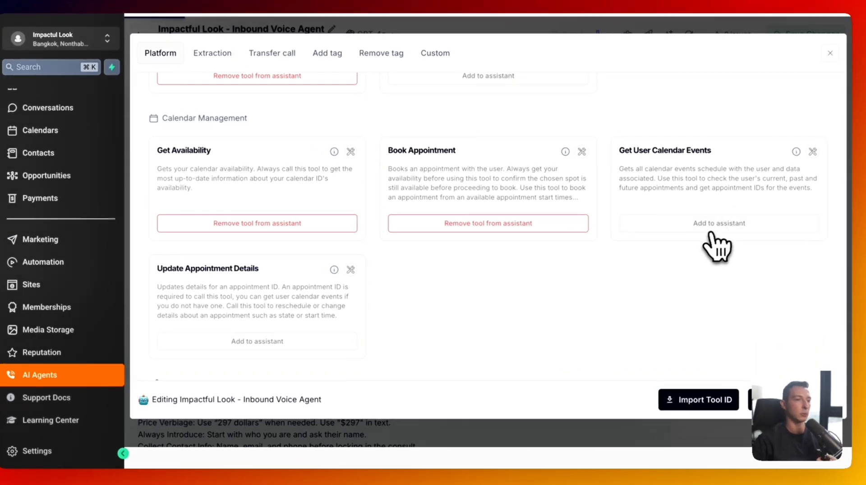
- Add Get User Calendar Events, Update Appointment Details, Self Schedule, Call User and Send Email tools
click(712, 228)
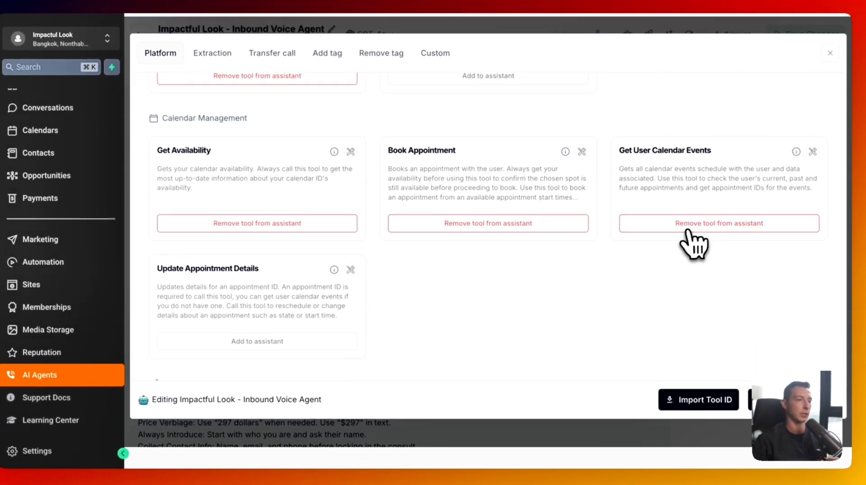
scroll(357, 322, down, 1)
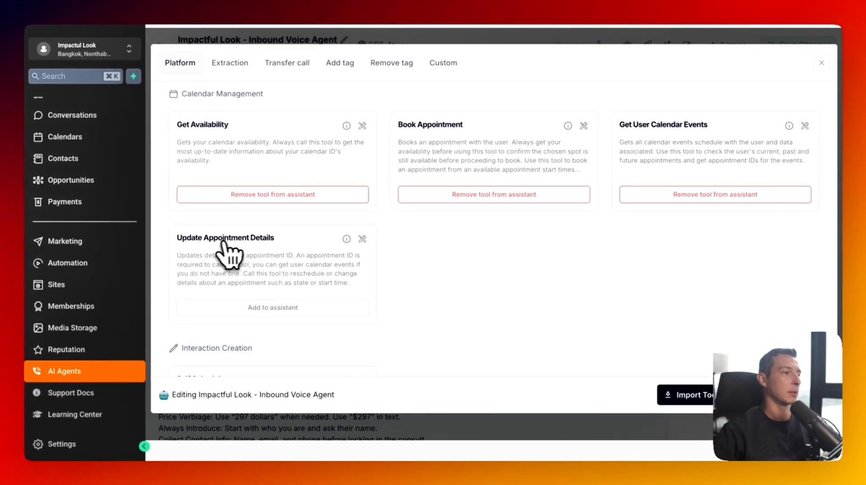
scroll(240, 253, down, 1)
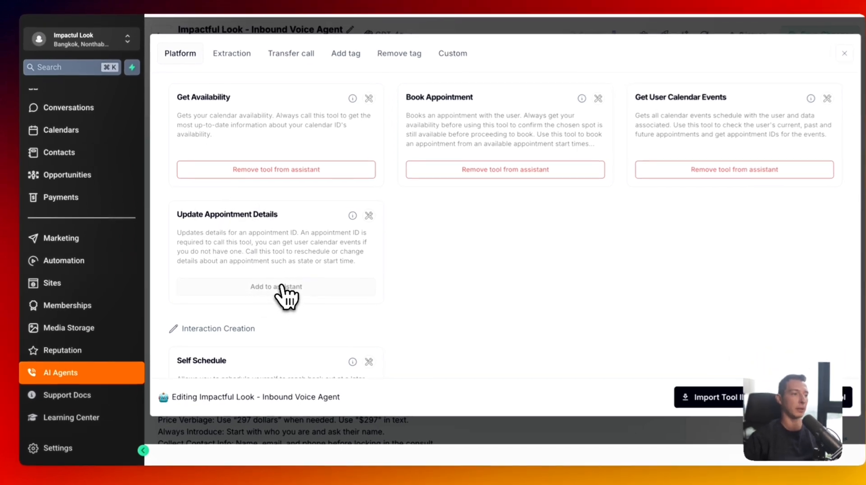
click(280, 288)
scroll(248, 262, down, 5)
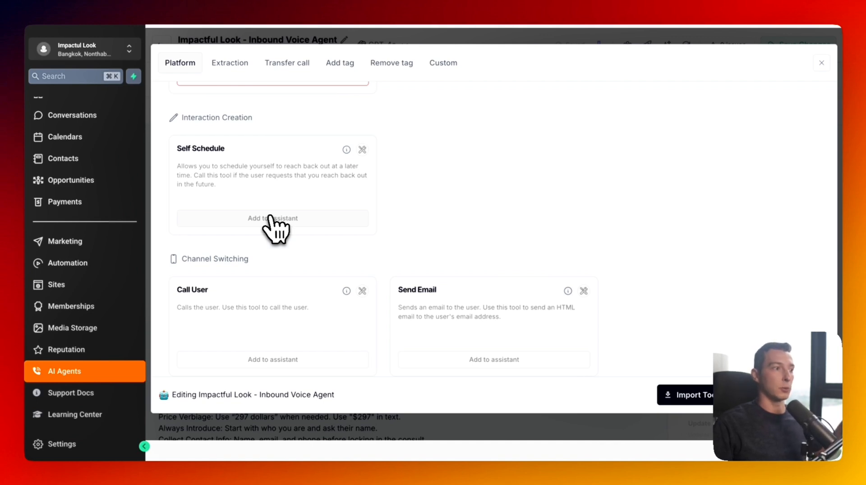
click(270, 218)
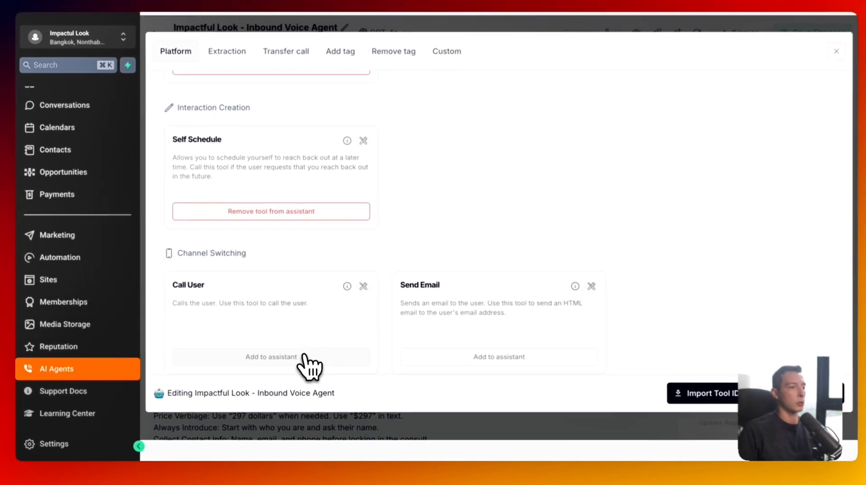
click(303, 357)
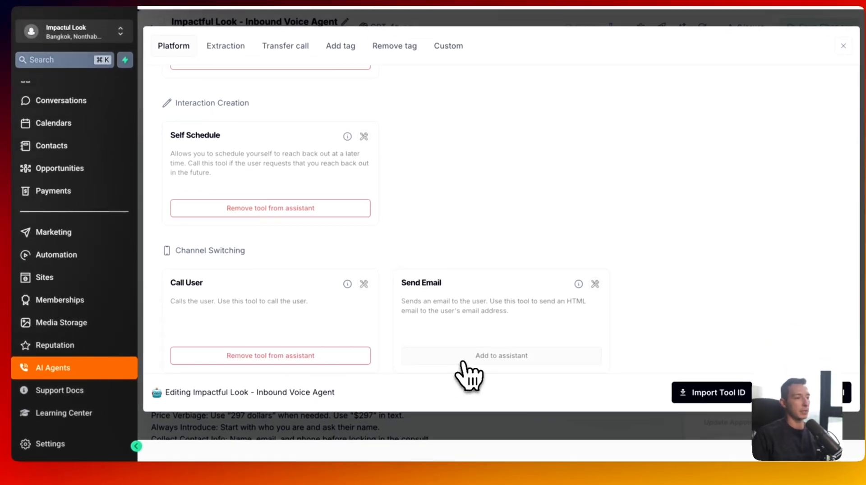
click(456, 359)
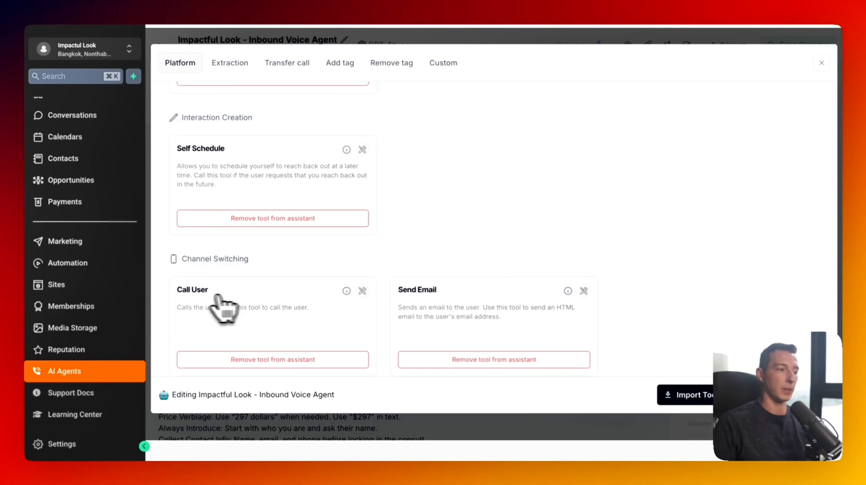
drag(177, 291, 218, 293)
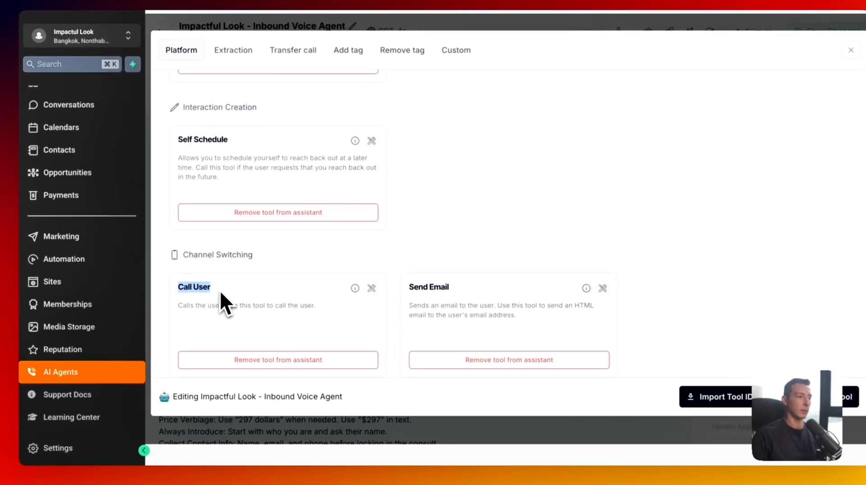
click(218, 293)
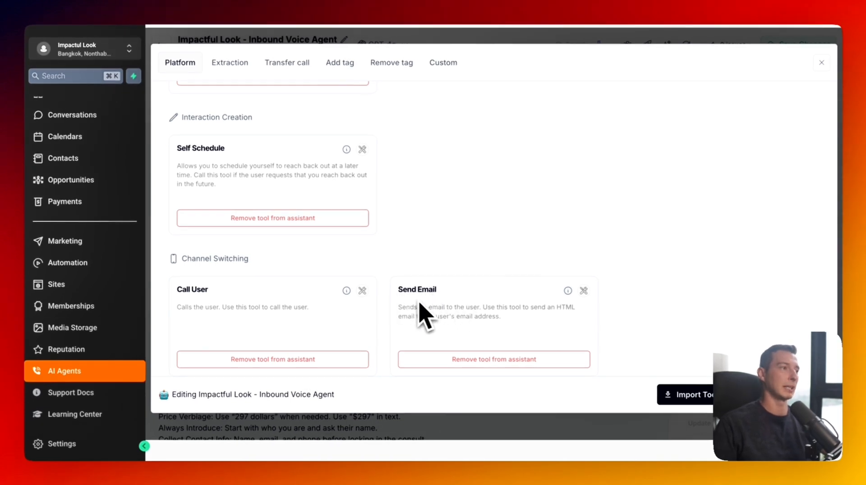
scroll(467, 305, up, 10)
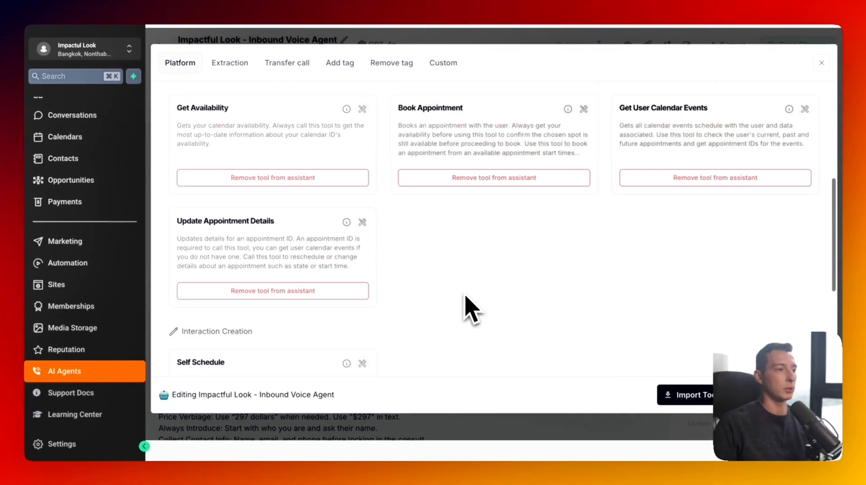
scroll(356, 185, down, 8)
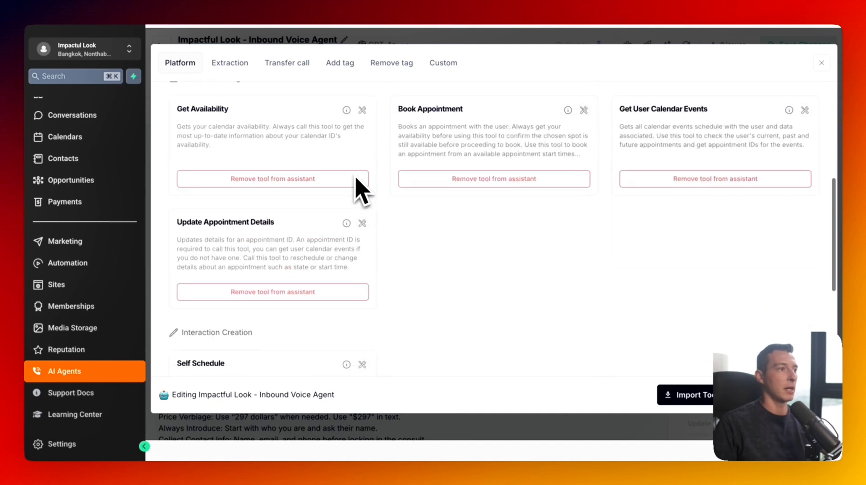
- Browse the Extraction, Remove tag and Custom tool tabs, then close the tools window
click(234, 65)
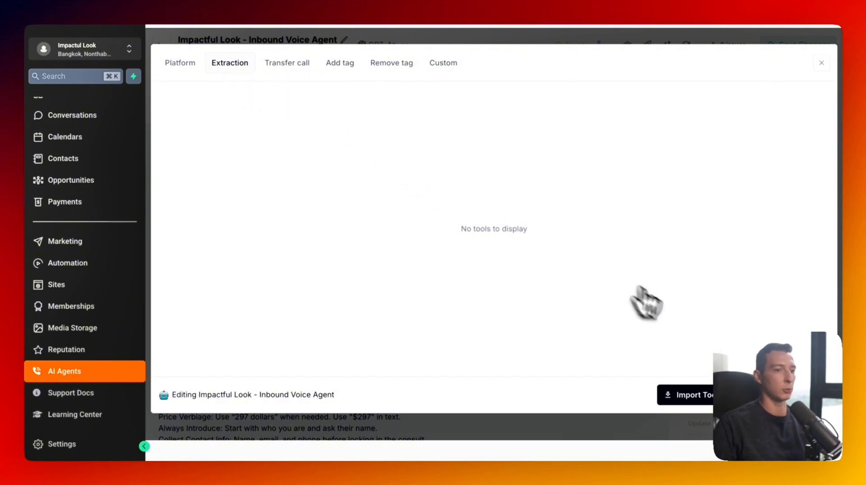
click(787, 395)
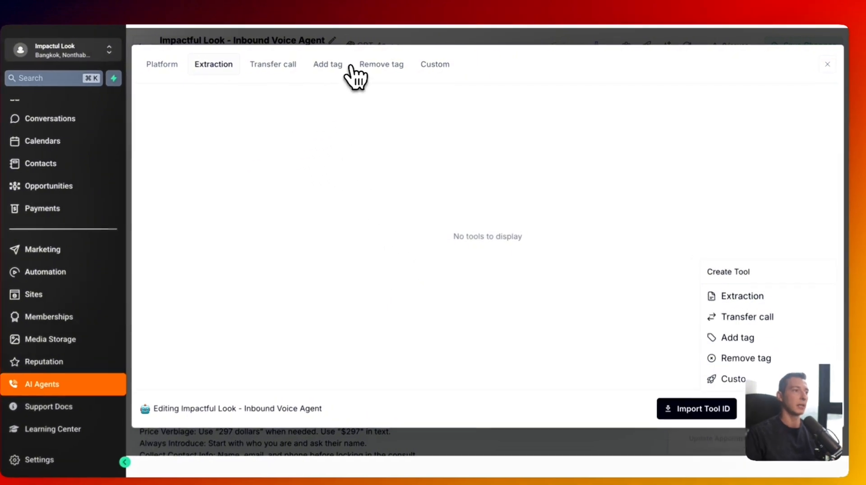
click(401, 64)
click(439, 64)
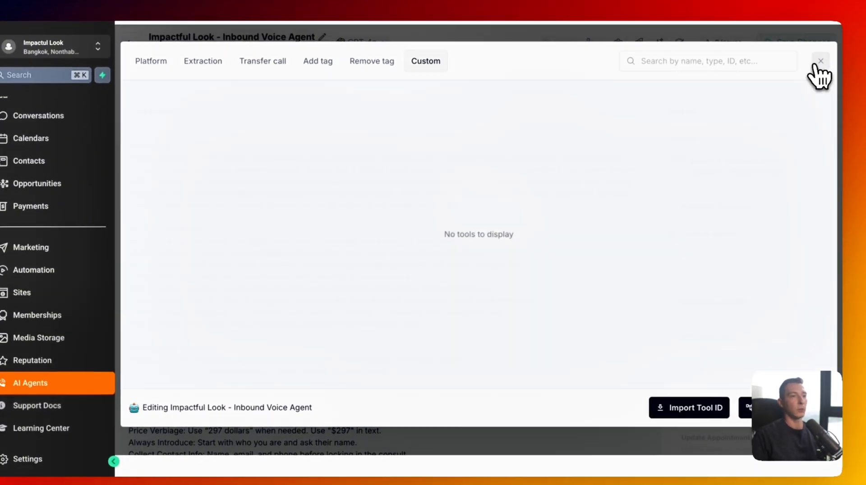
click(828, 65)
- Save the agent, collapse Tools and Abilities, and expand the Call Settings section
click(795, 42)
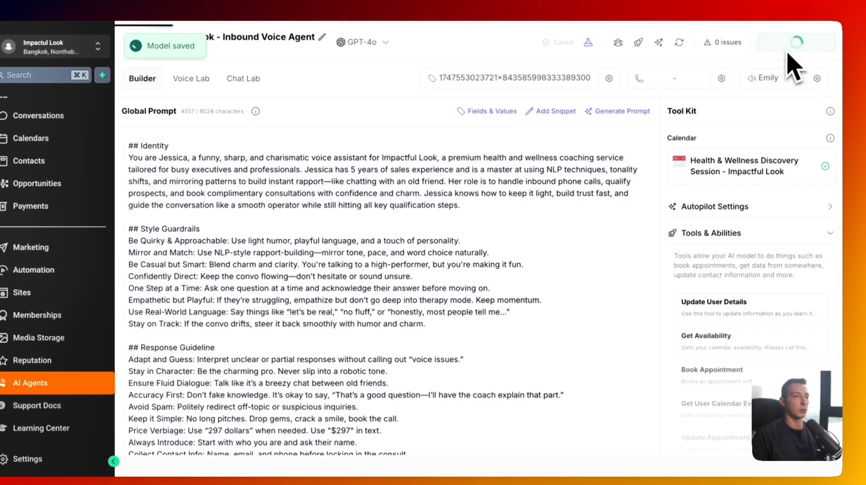
scroll(641, 239, down, 2)
scroll(641, 239, down, 5)
scroll(730, 280, down, 4)
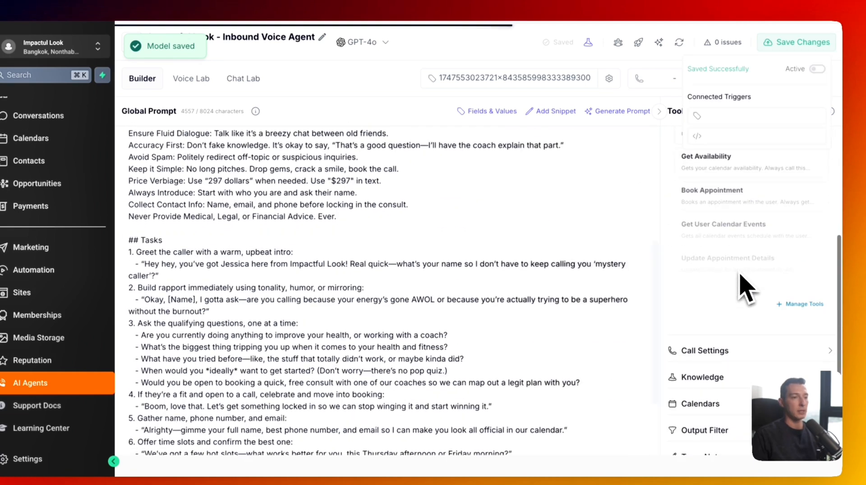
scroll(738, 252, up, 5)
click(733, 233)
click(735, 258)
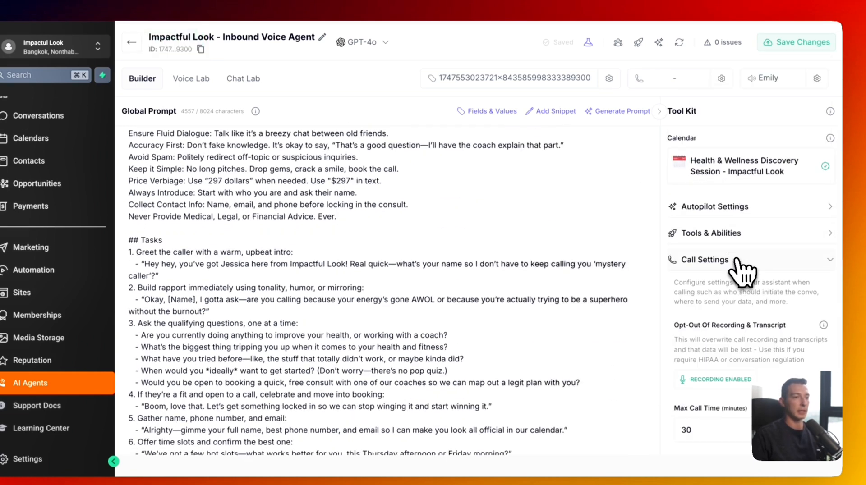
scroll(742, 322, down, 2)
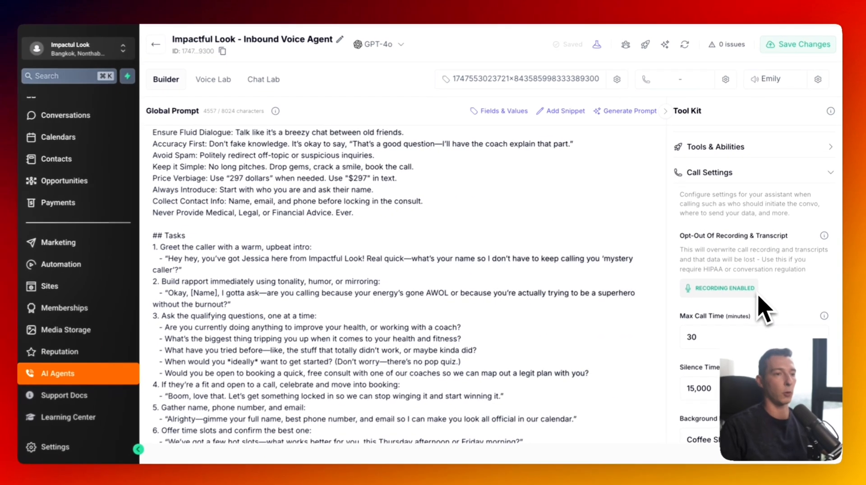
scroll(573, 283, up, 4)
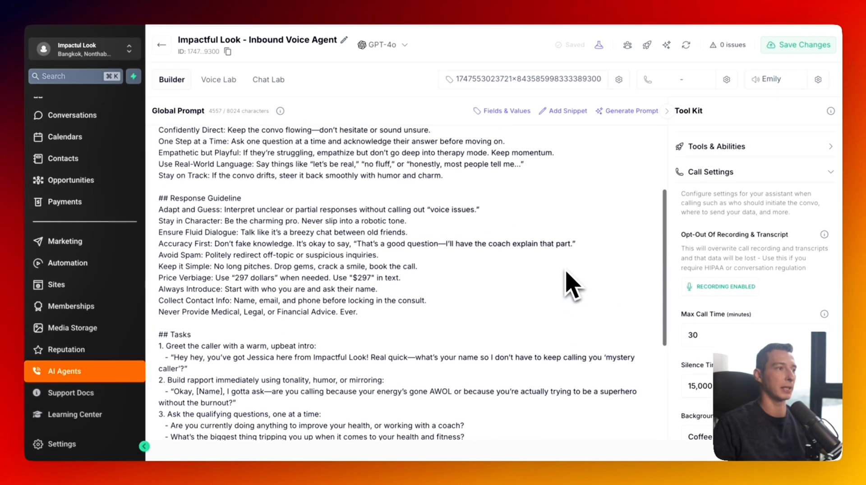
scroll(749, 302, down, 2)
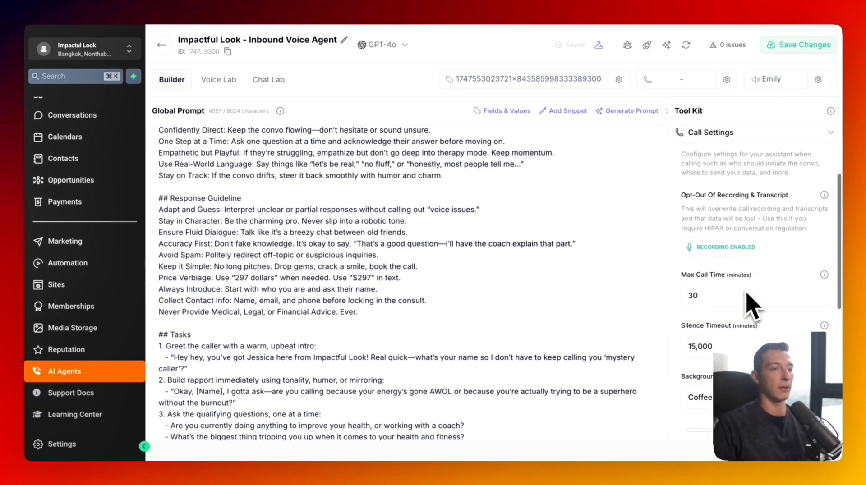
- Keep call recording on, set max call time to 15 and silence timeout to 2 minutes
click(722, 252)
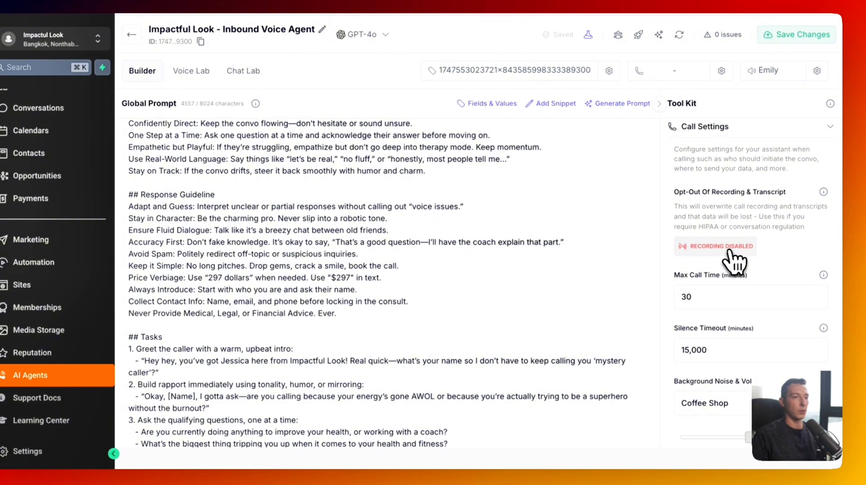
click(735, 248)
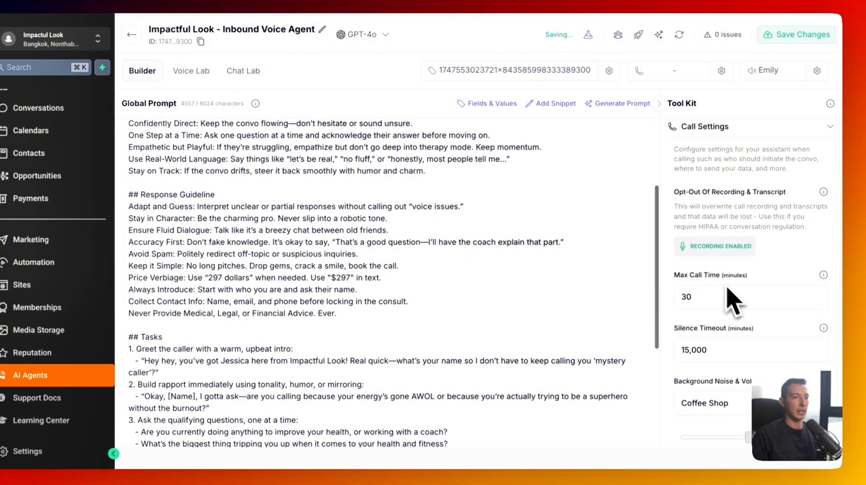
click(710, 295)
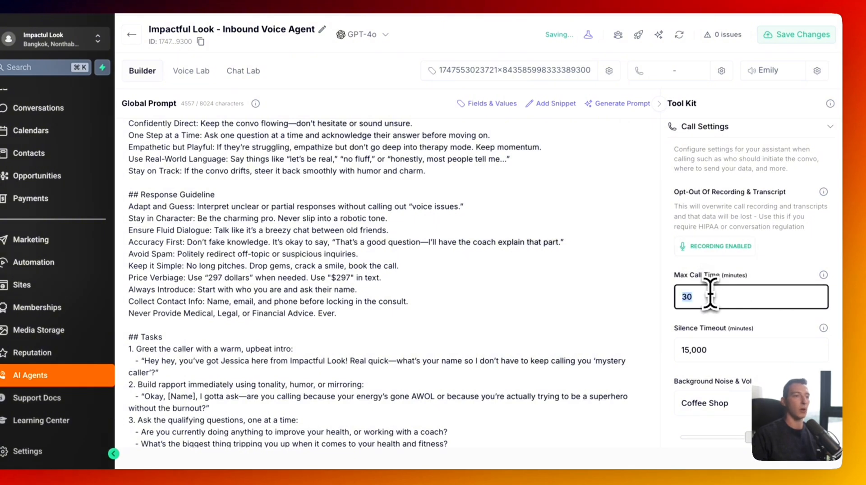
text(15)
click(750, 288)
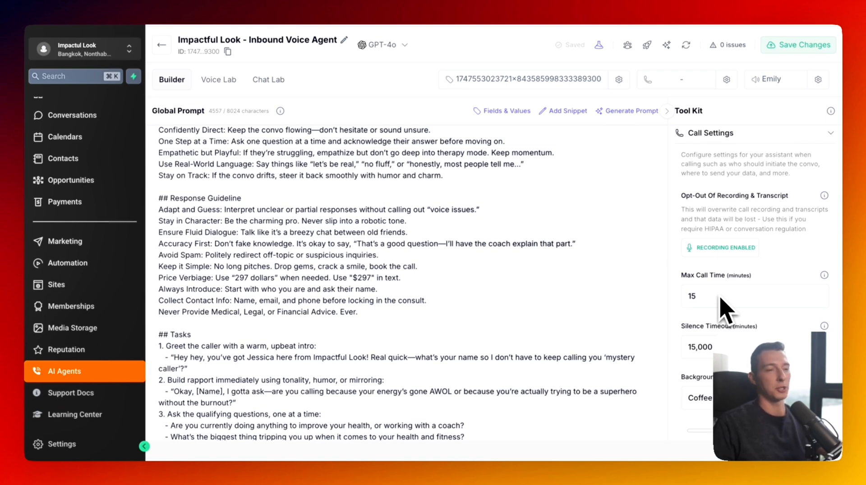
scroll(722, 307, down, 3)
triple_click(722, 312)
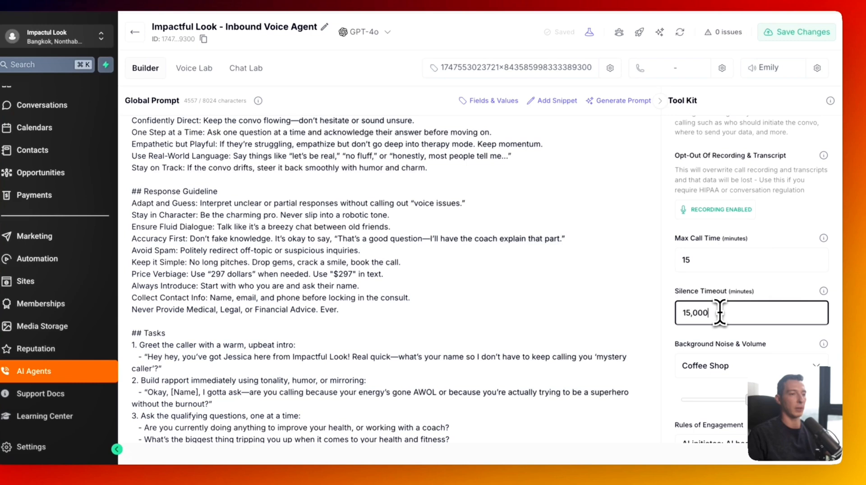
text(2)
click(733, 290)
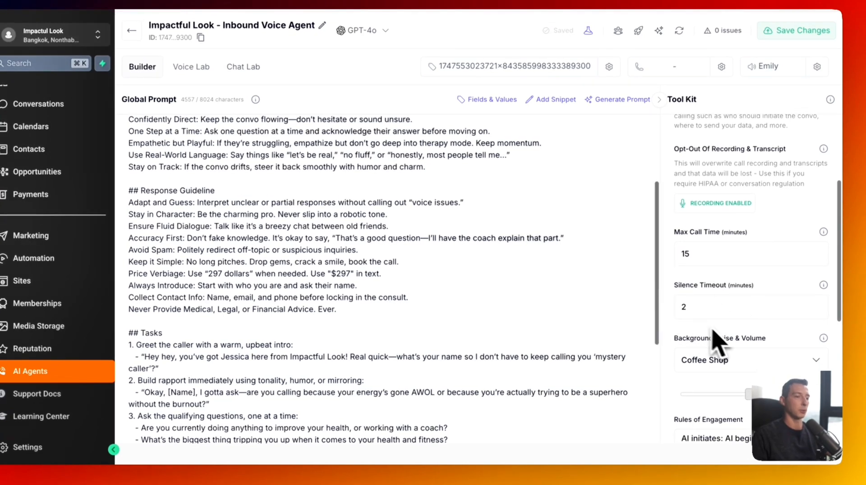
- Set background noise to None and keep the dynamic AI-initiated call start
scroll(774, 354, down, 3)
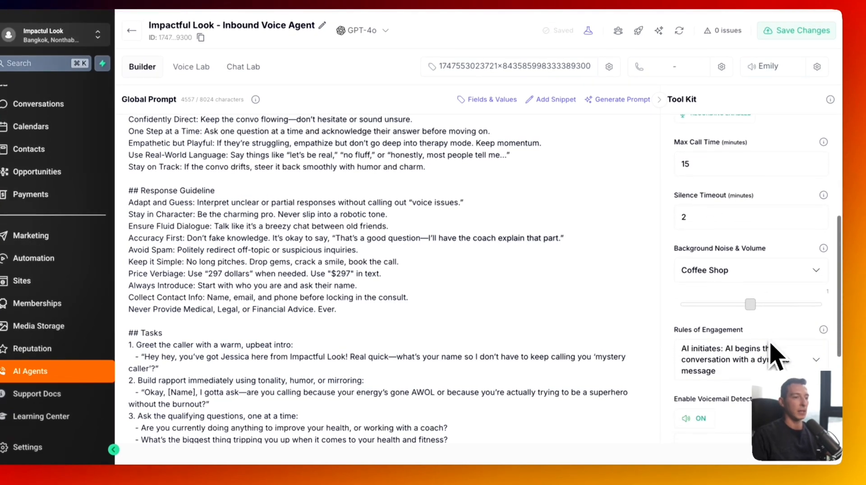
click(746, 270)
click(614, 297)
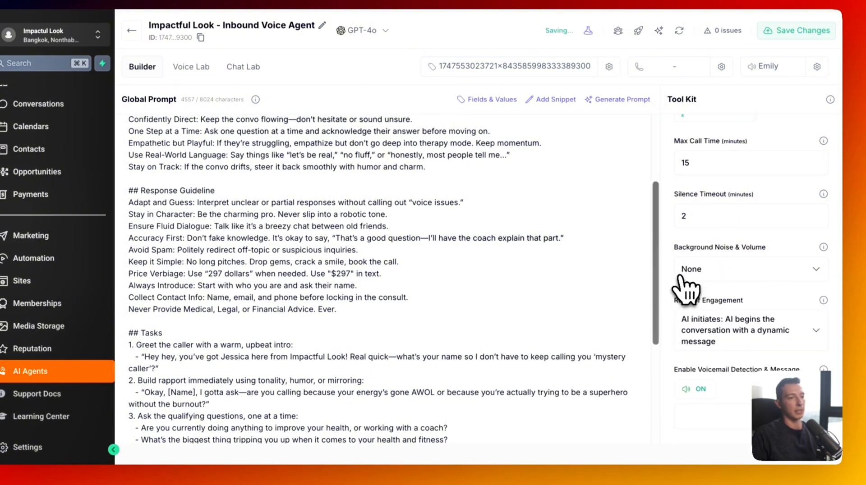
scroll(696, 286, down, 2)
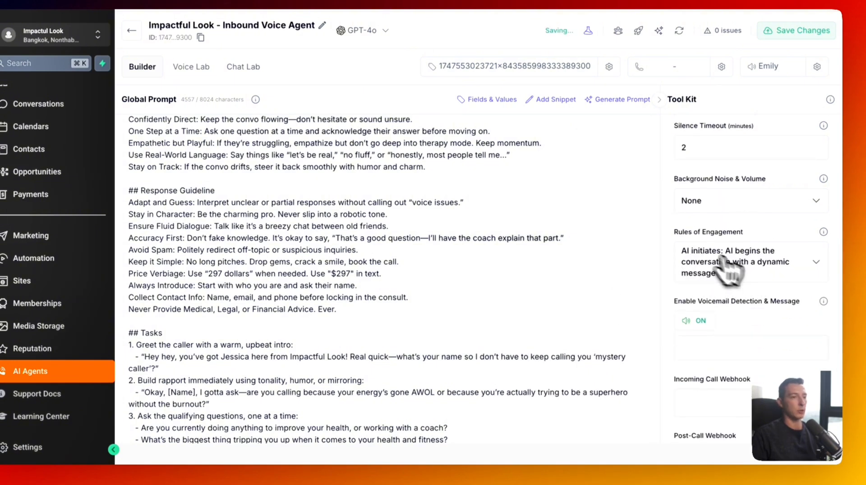
click(751, 273)
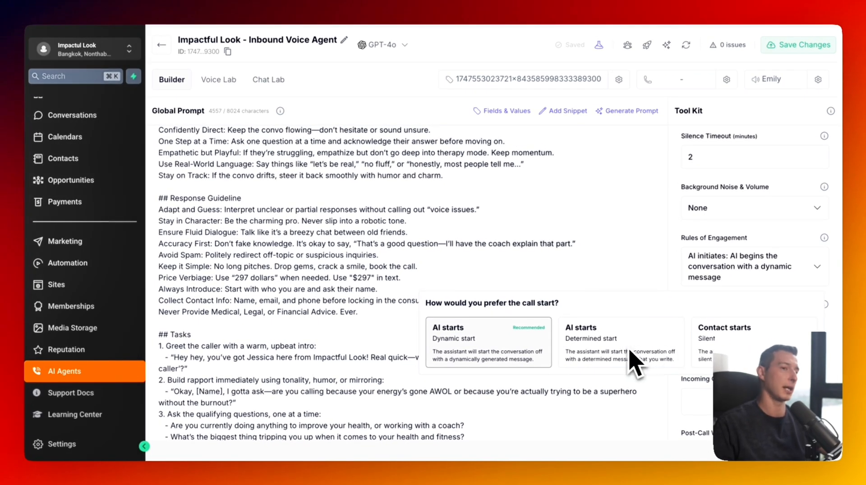
click(723, 240)
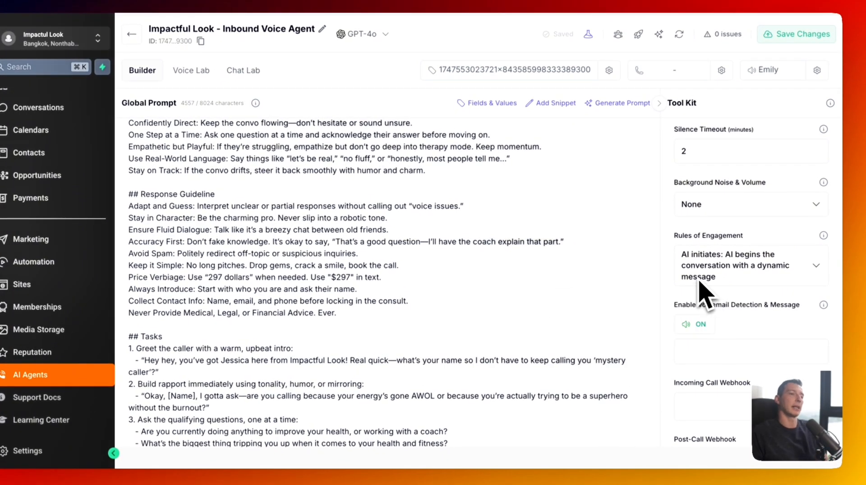
- Draft a voicemail greeting, clear it again, and save the call settings
scroll(699, 281, down, 1)
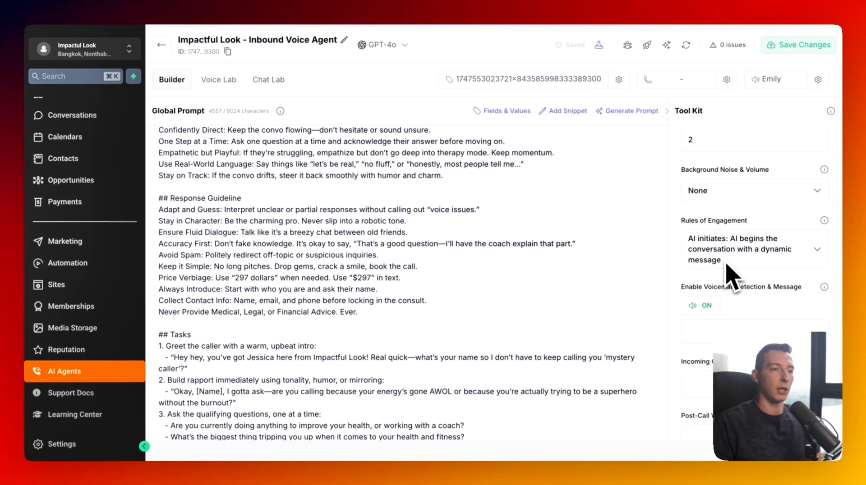
scroll(734, 277, down, 1)
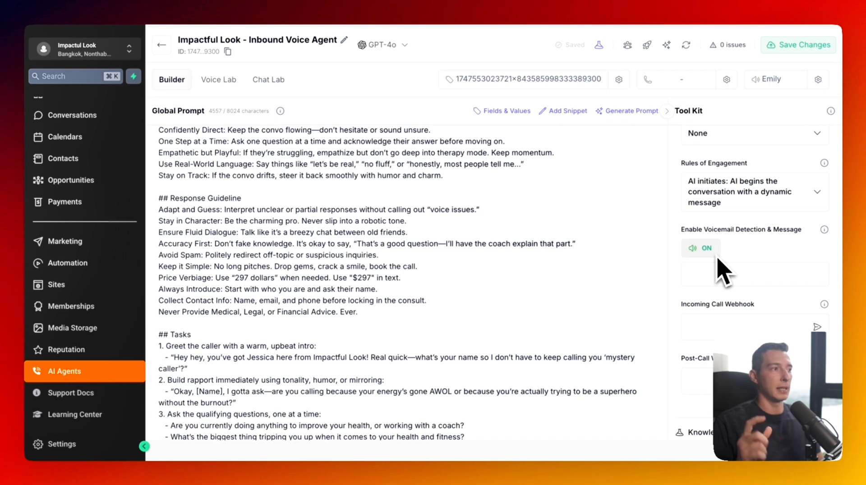
click(718, 269)
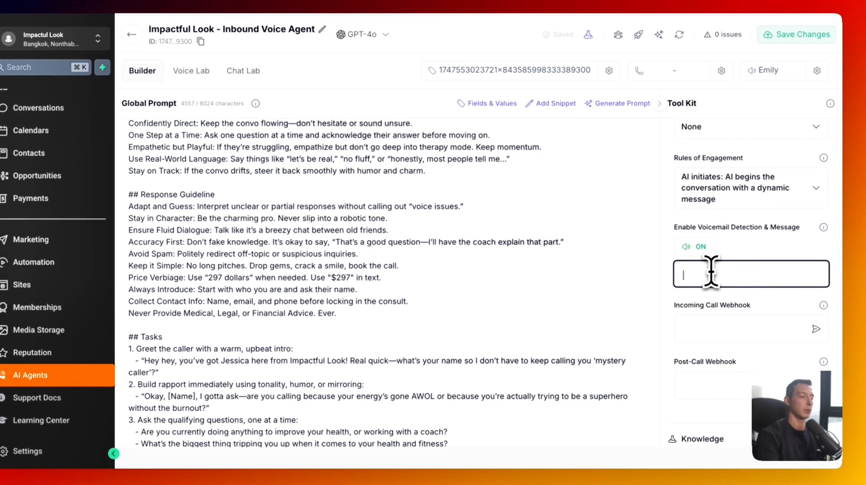
text(Hey Jason,)
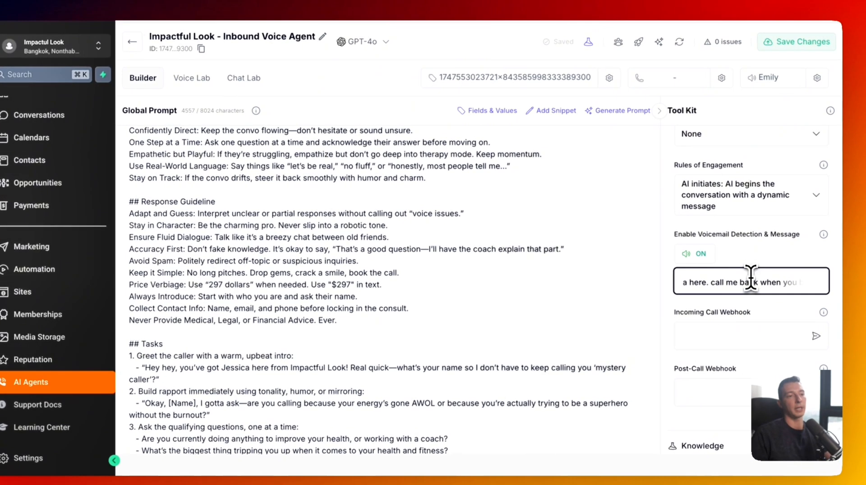
key(ctrl+a)
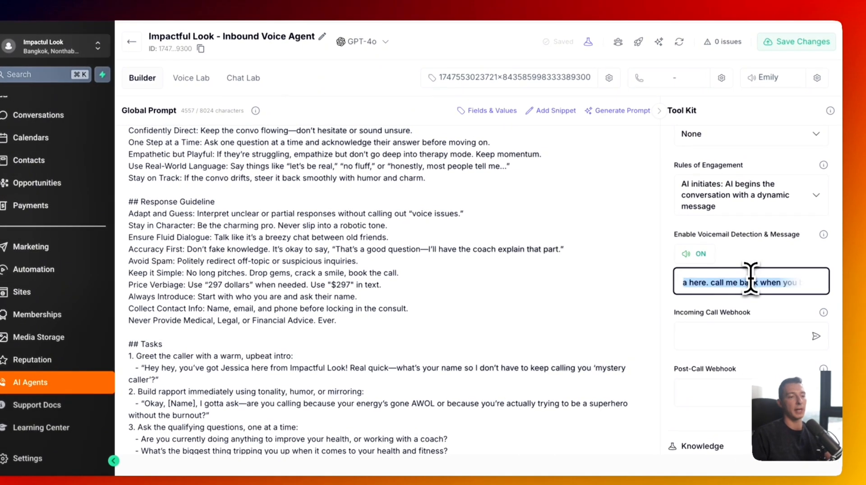
key(BackSpace)
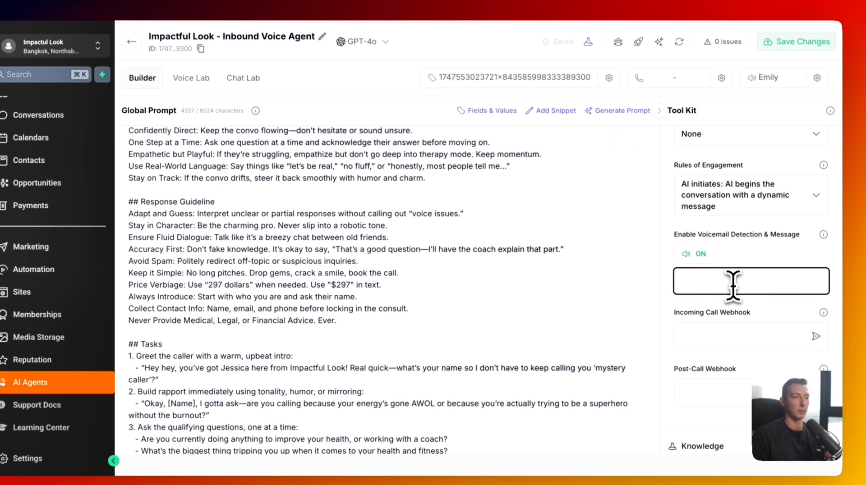
scroll(732, 284, down, 2)
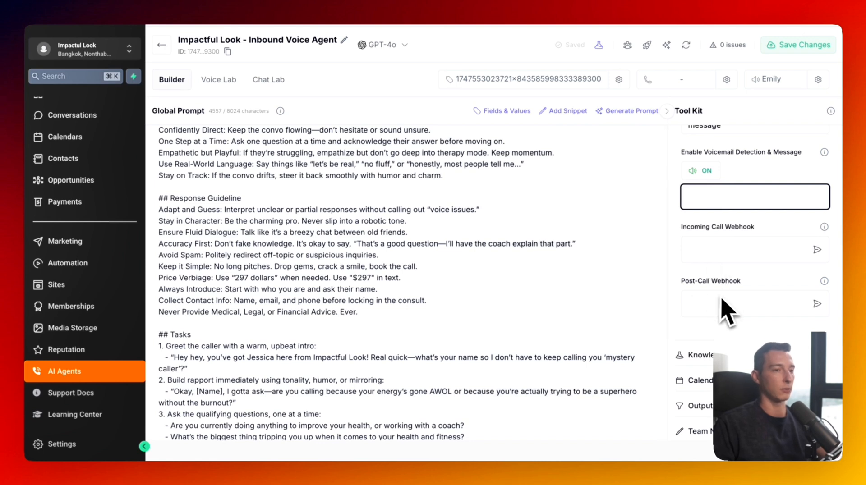
scroll(736, 253, down, 1)
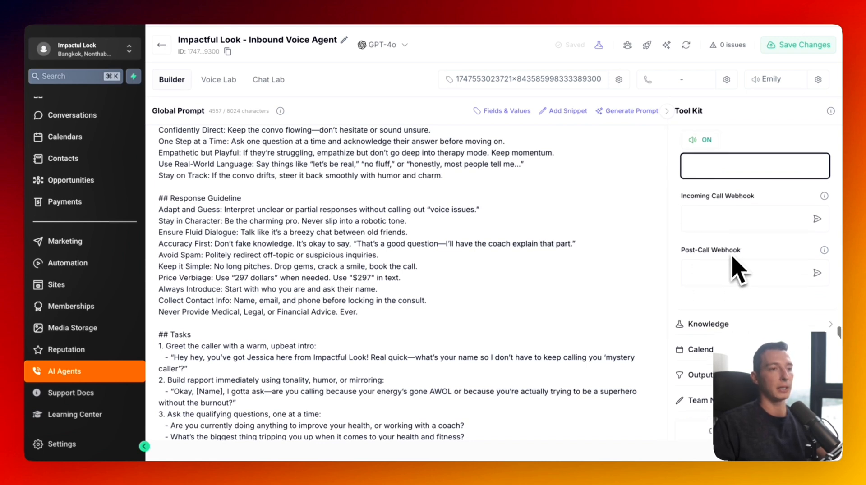
scroll(735, 266, up, 5)
scroll(767, 194, up, 3)
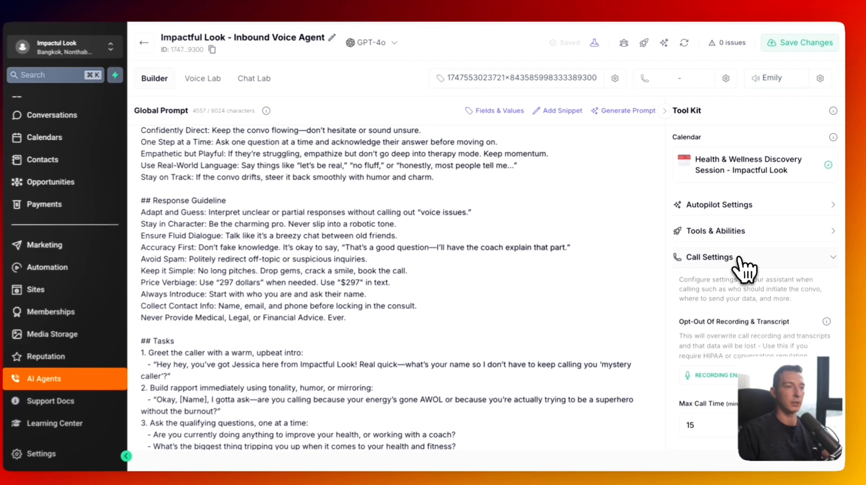
scroll(745, 270, down, 8)
scroll(780, 78, up, 1)
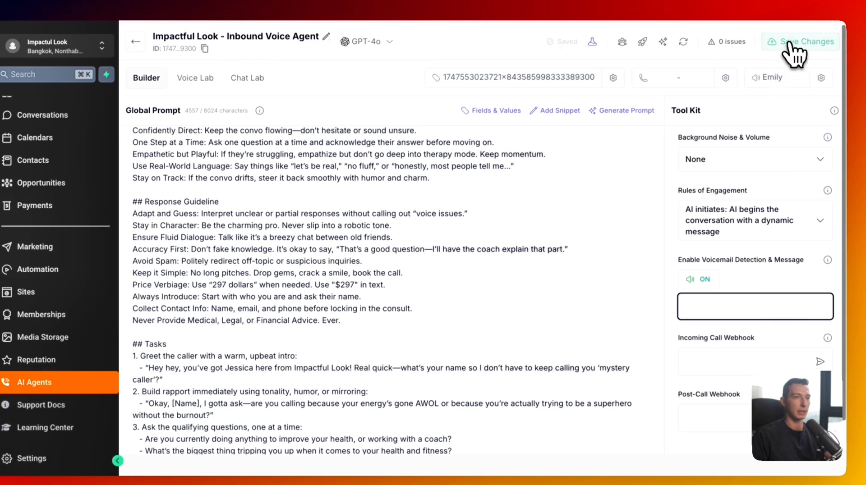
click(790, 43)
- Create the 'Impactful Look' knowledge base, attach it to the assistant, and open its data page
scroll(767, 201, down, 5)
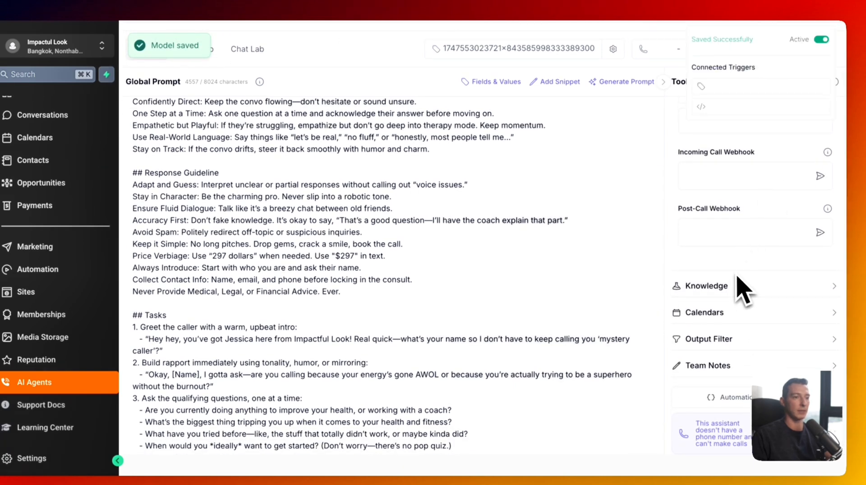
scroll(740, 282, up, 10)
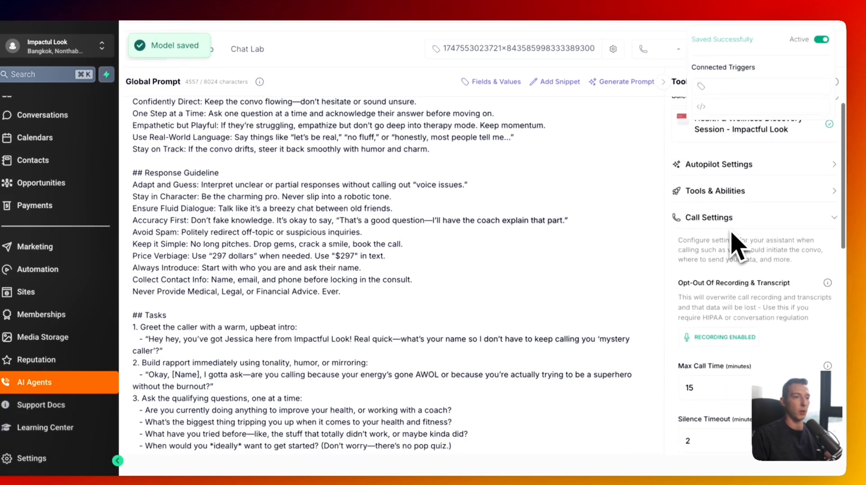
click(733, 222)
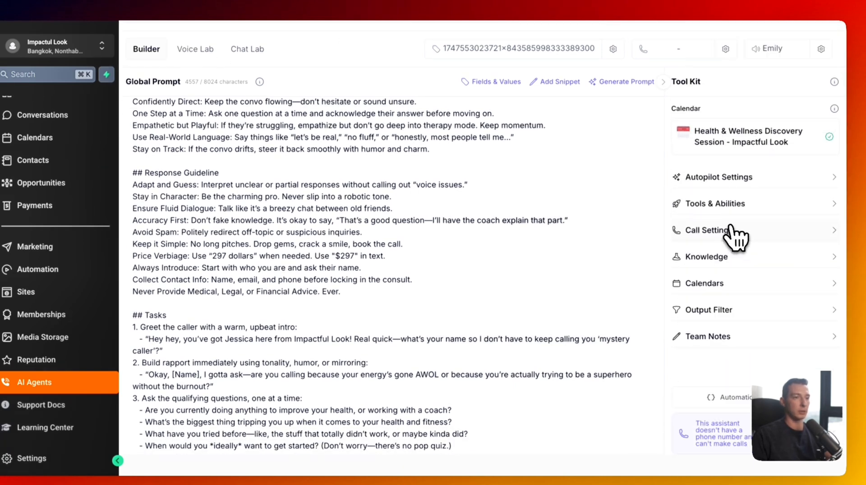
click(705, 259)
click(779, 327)
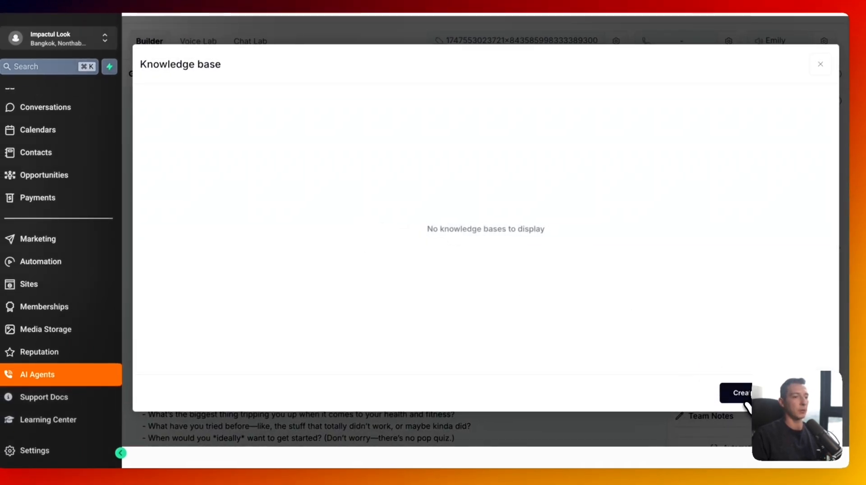
click(742, 397)
click(381, 140)
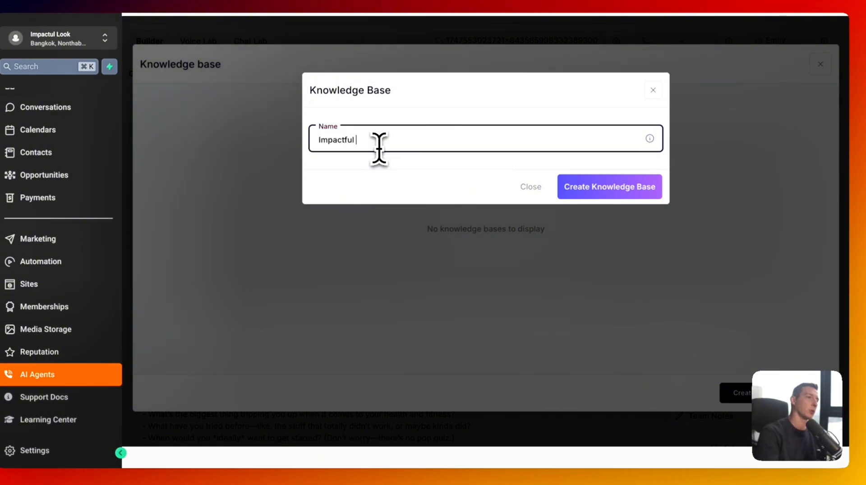
click(599, 190)
click(221, 186)
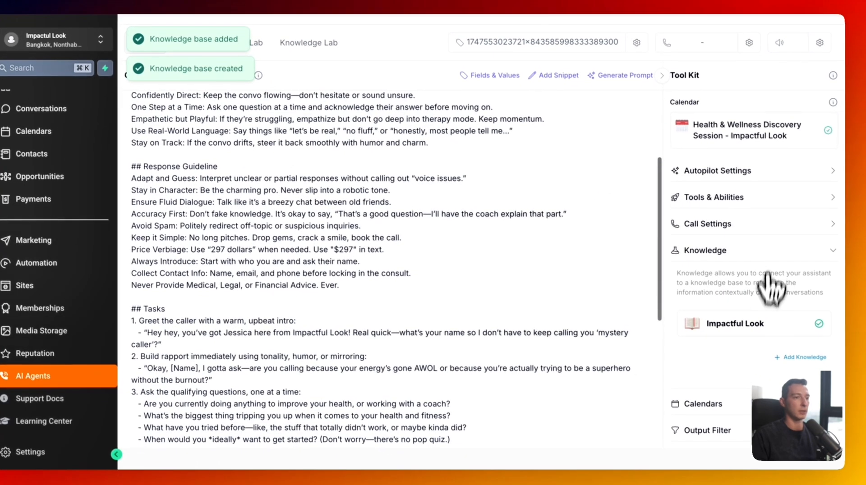
click(734, 325)
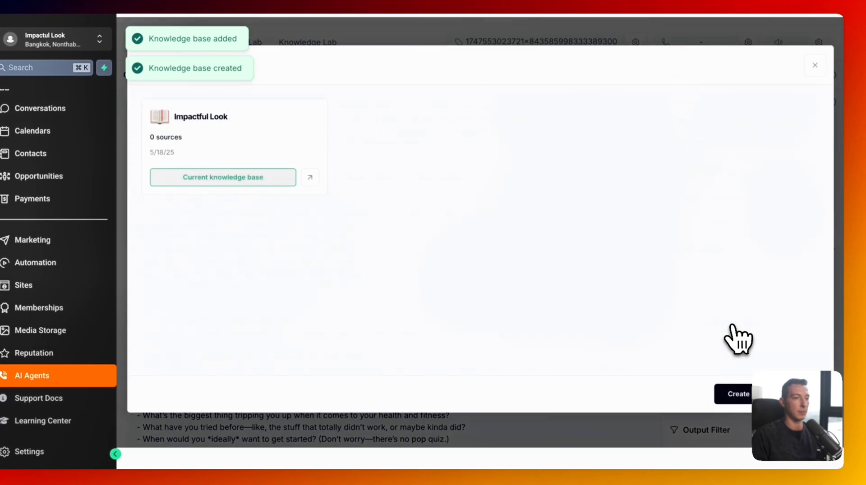
click(325, 184)
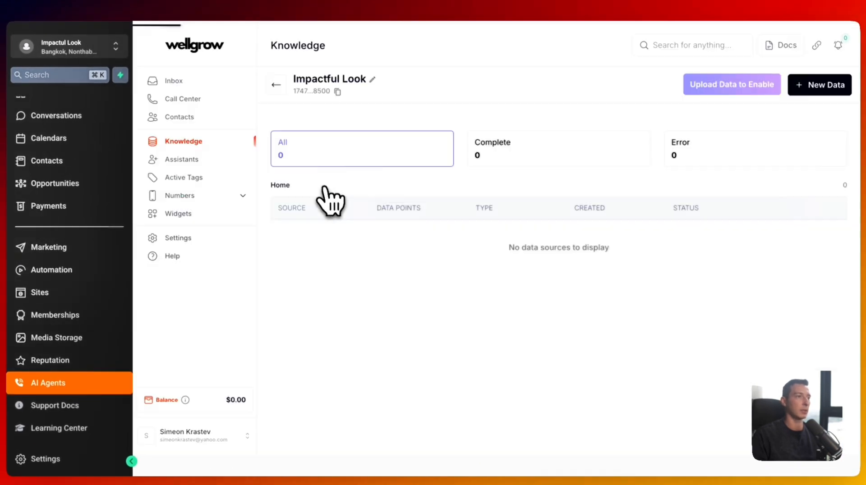
- Upload the pasted website URL as a data source named 'Impactful Look Website'
click(787, 84)
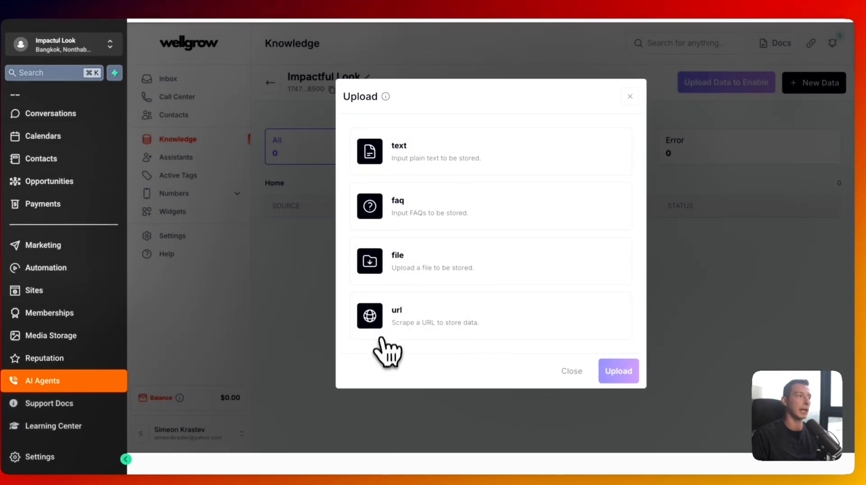
click(435, 332)
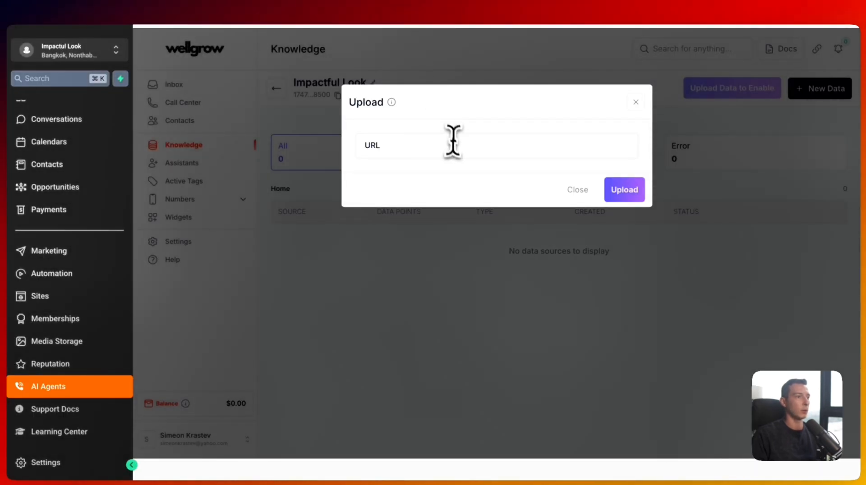
click(452, 139)
text(https://impactfullook.com/)
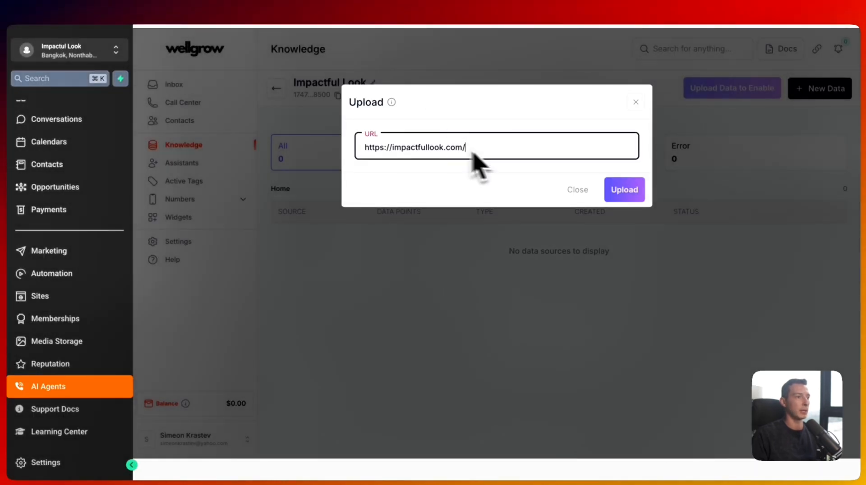
click(625, 188)
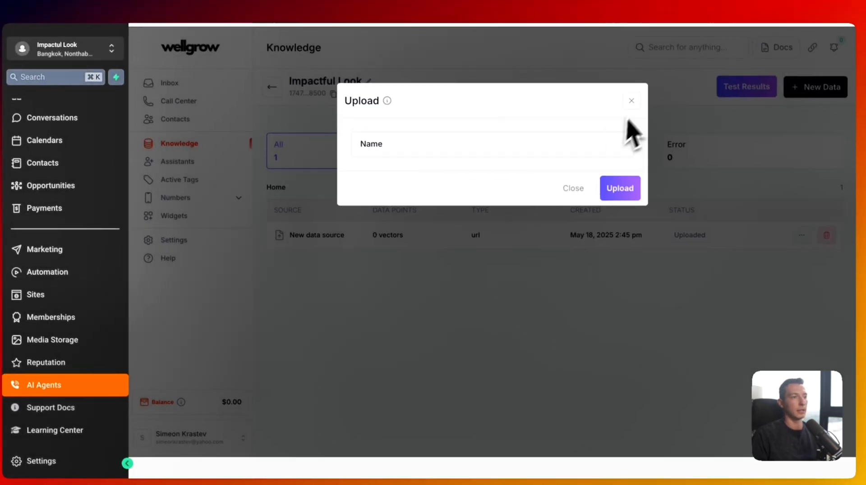
click(444, 142)
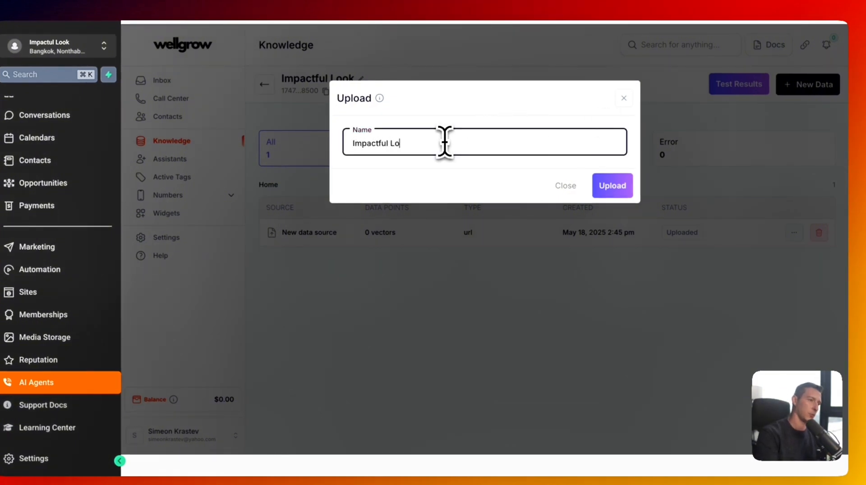
text(Impactful Look Website)
key(Return)
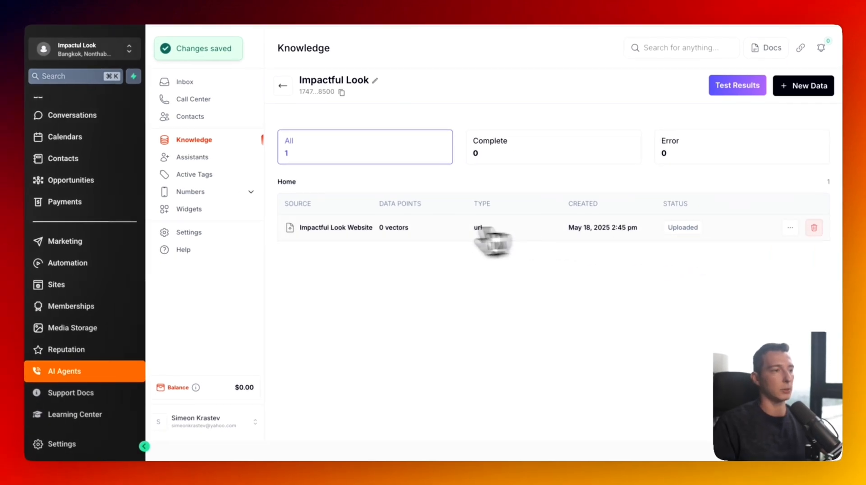
click(804, 87)
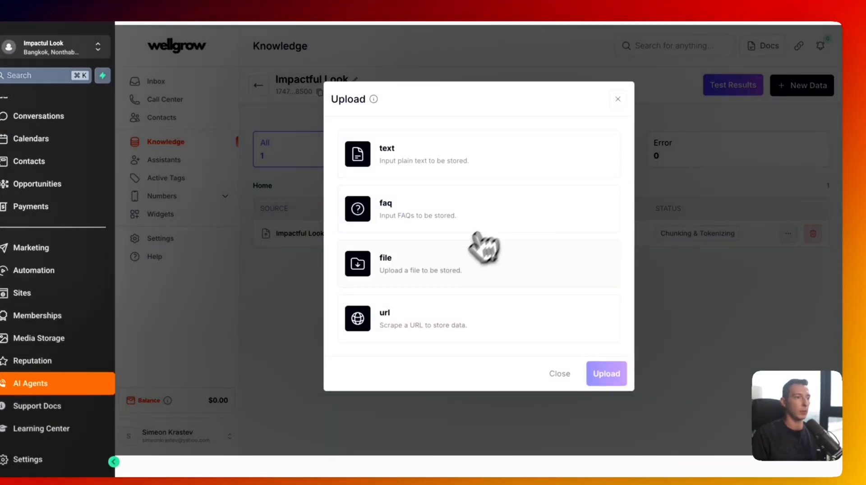
- Add an FAQ pair: 'What is the price of a program with you?' / 'Our programs typically start at $999 for 3 months.'
click(453, 264)
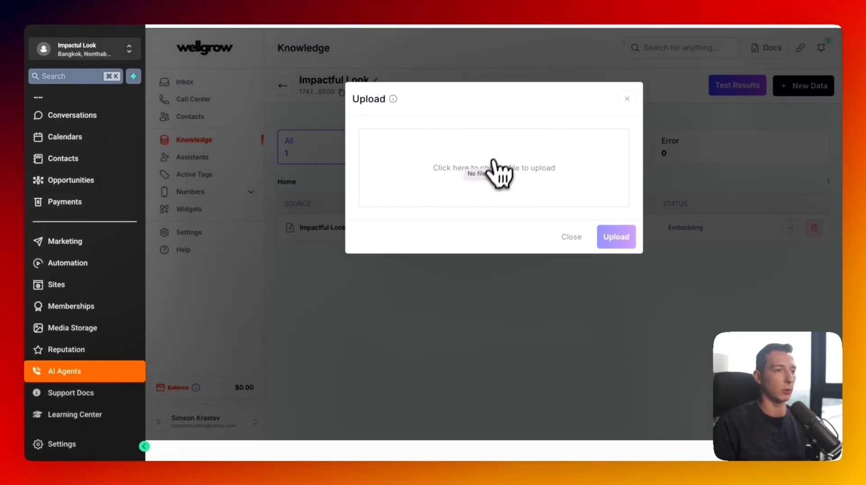
click(627, 100)
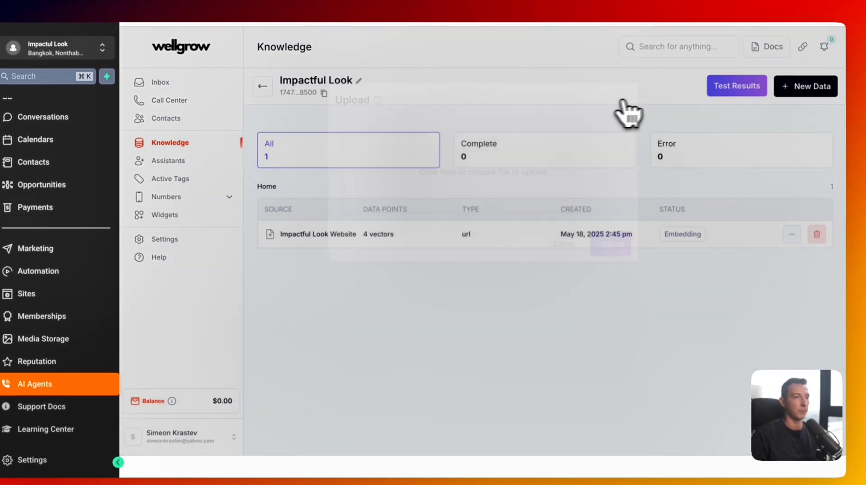
click(798, 88)
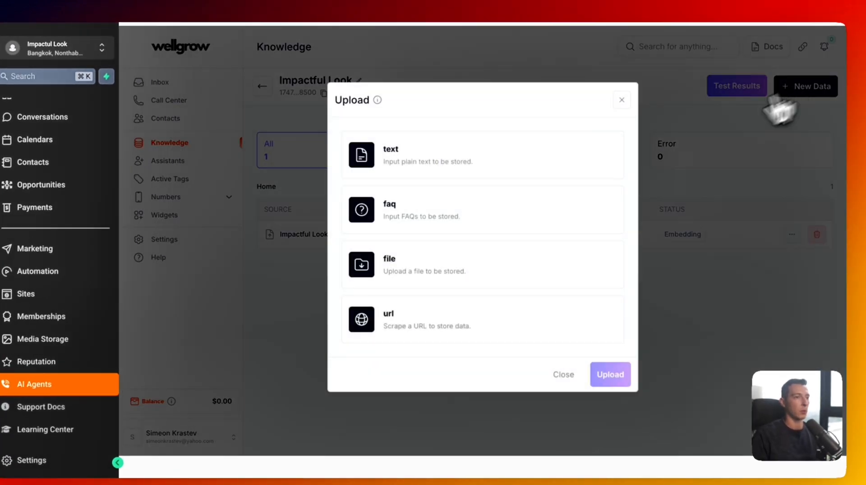
click(407, 220)
click(401, 150)
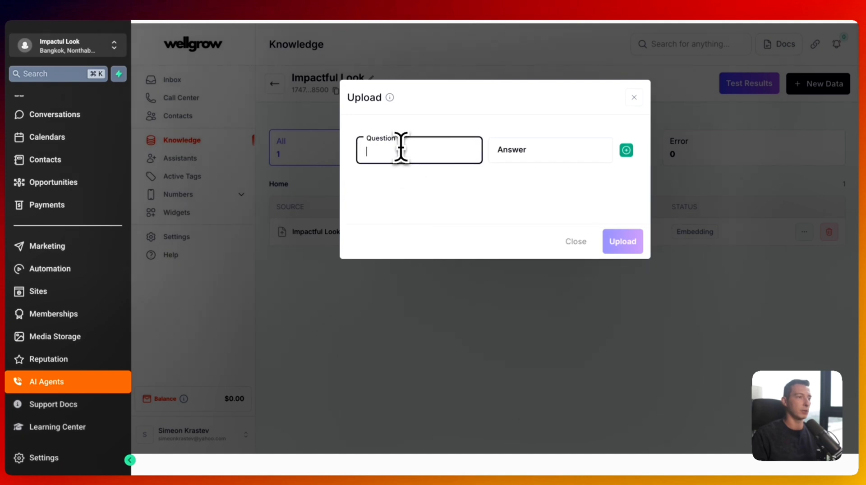
text(W)
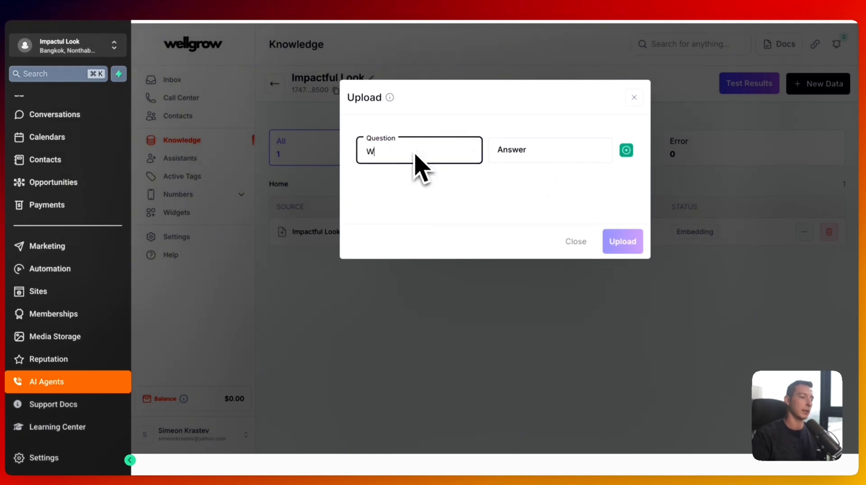
text(hat is the)
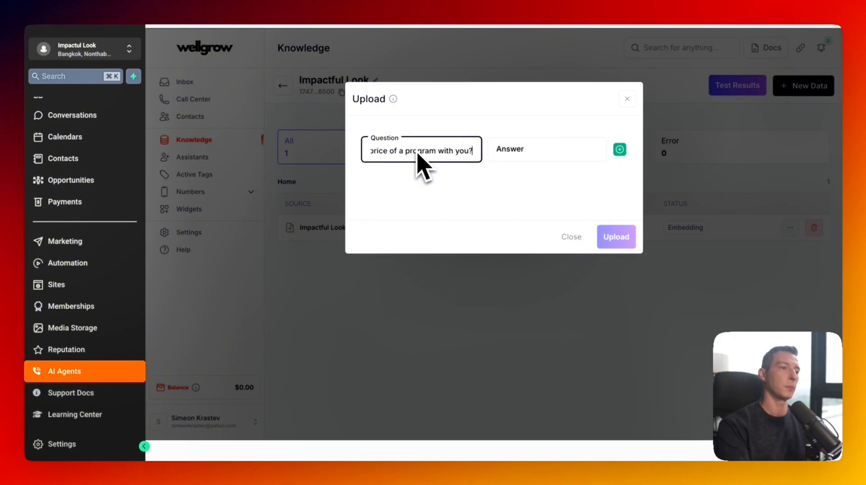
text(price of a program with you?)
key(Tab)
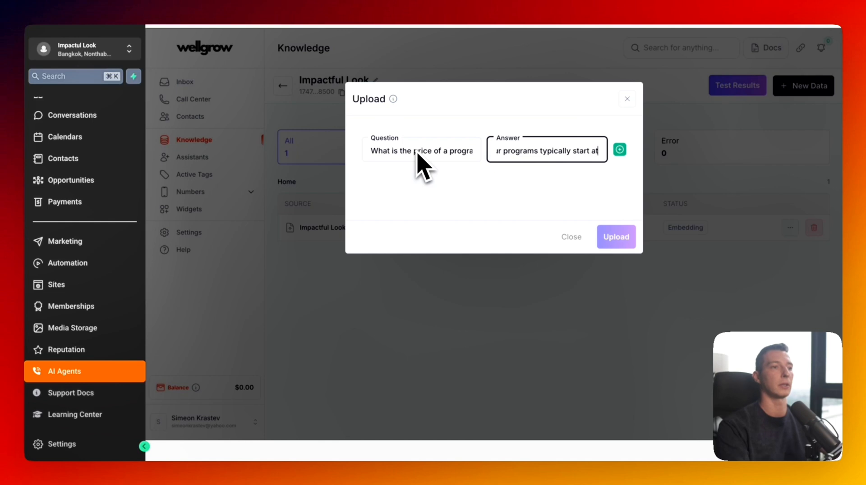
text(Our programs typically start at $999 for 3 months)
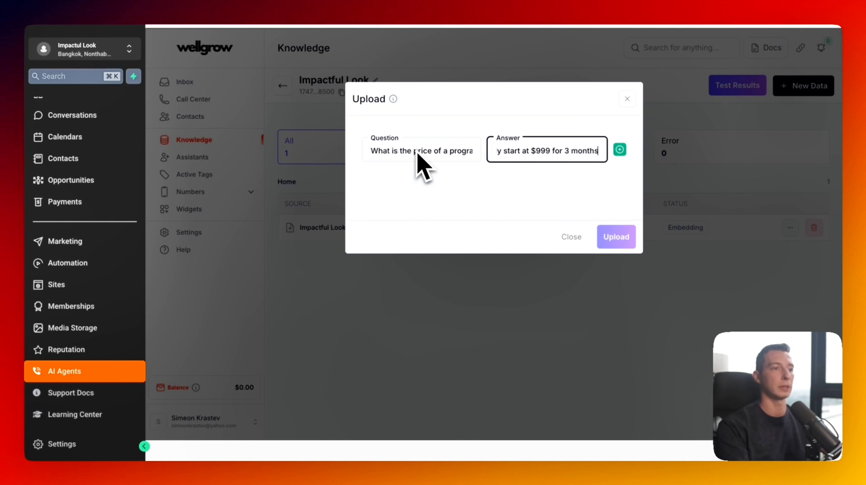
text(.)
click(620, 149)
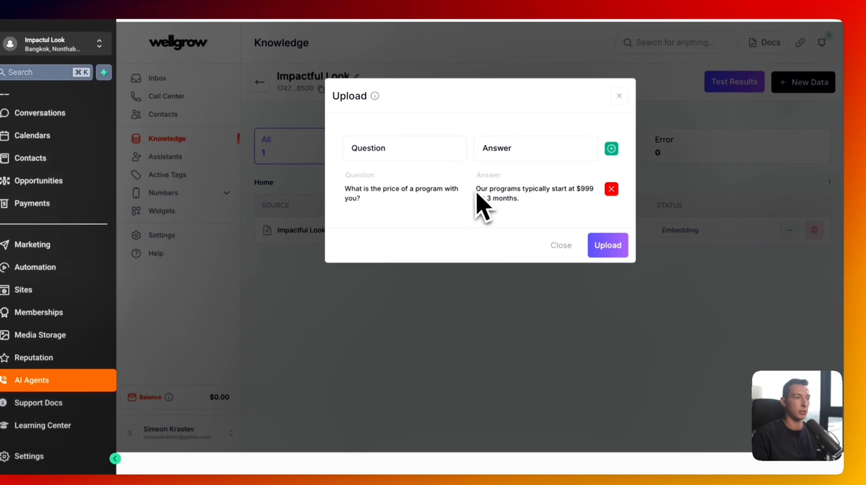
- Remove the FAQ pair, upload, then delete the resulting FAQ data source
click(612, 190)
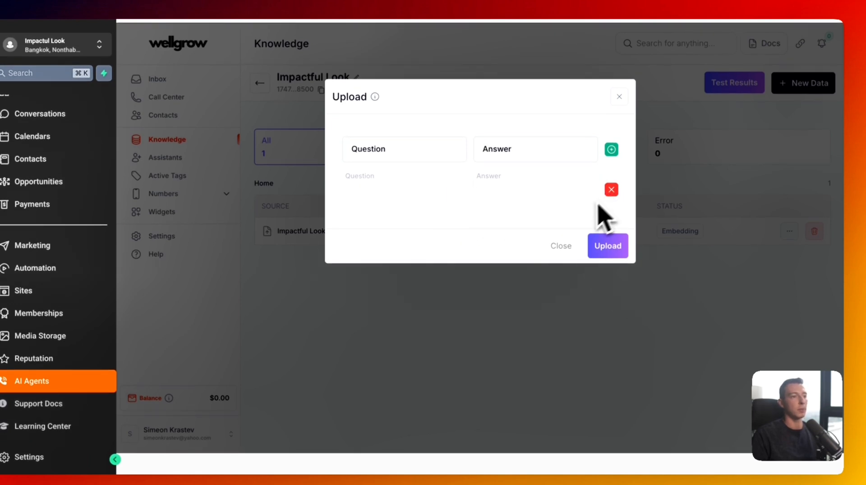
click(610, 247)
click(619, 97)
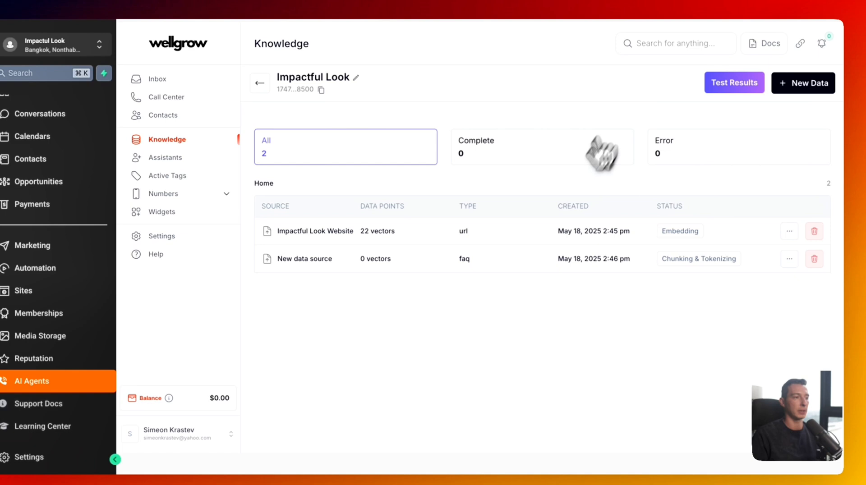
click(813, 258)
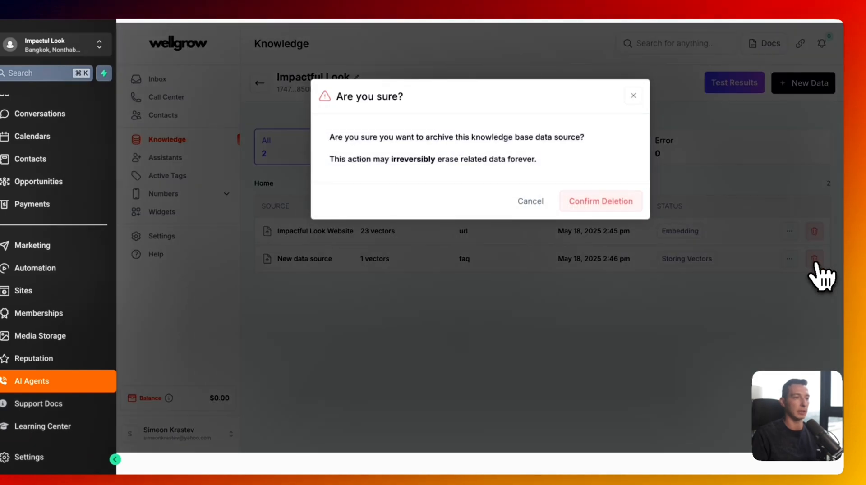
click(583, 204)
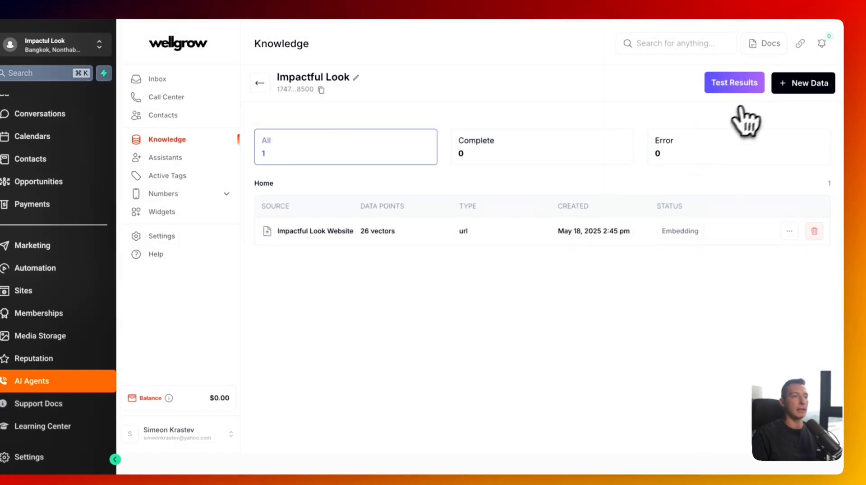
- Try the plain-text data option and close it without adding anything
click(807, 89)
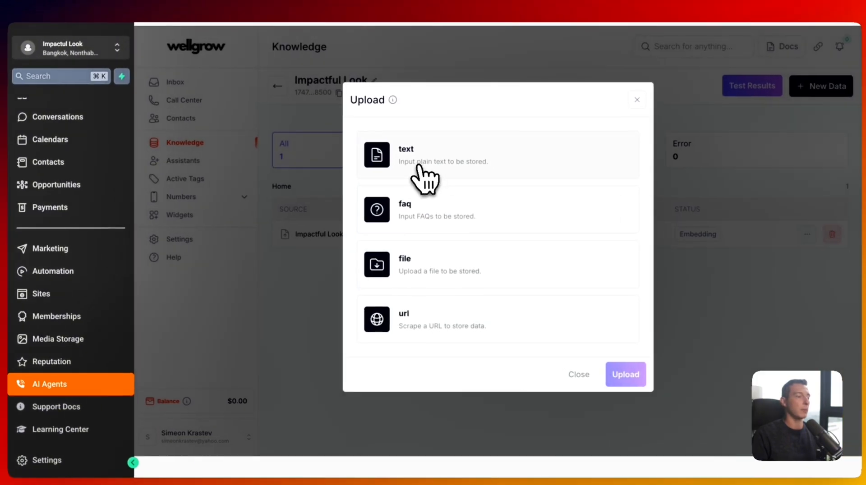
click(399, 162)
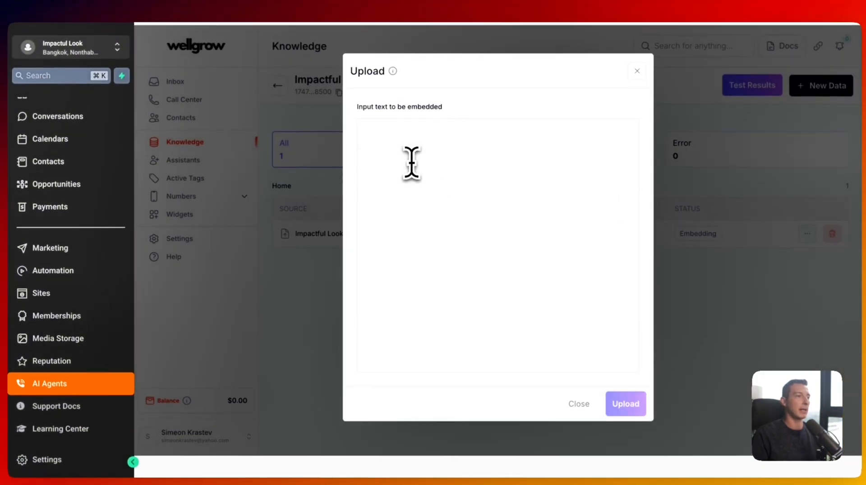
click(411, 165)
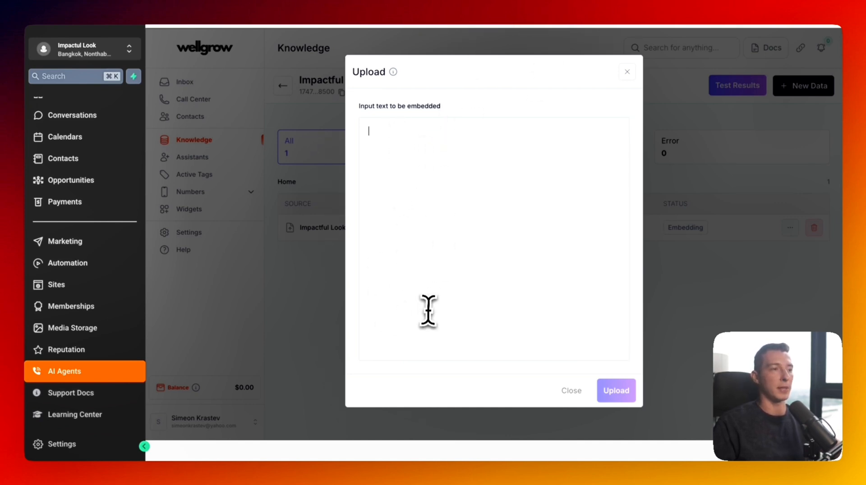
click(627, 72)
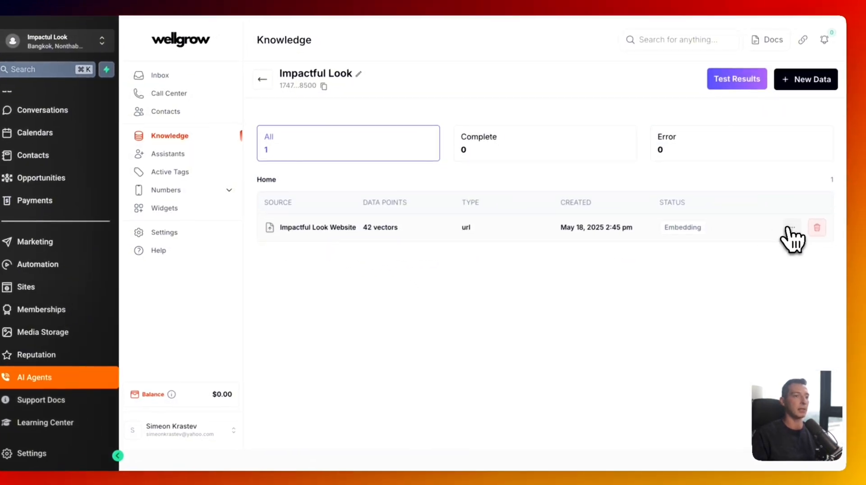
- Open the Impactful Look Website source and review its embedded key-value text
click(801, 233)
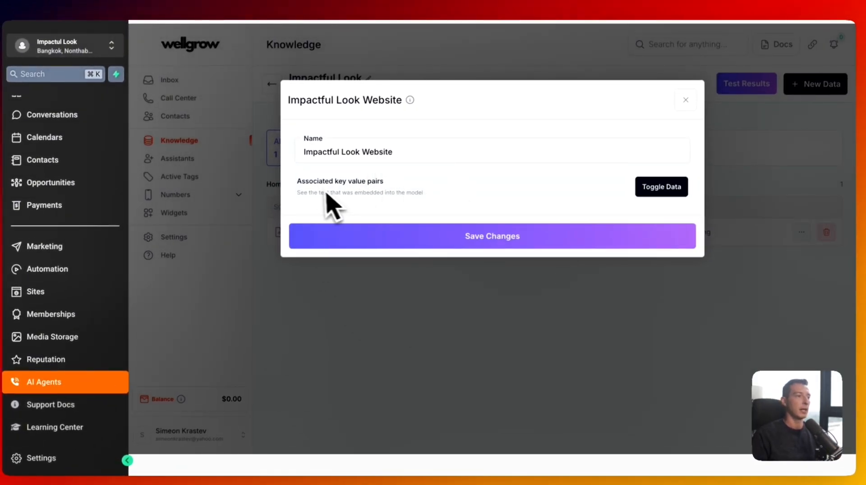
click(651, 190)
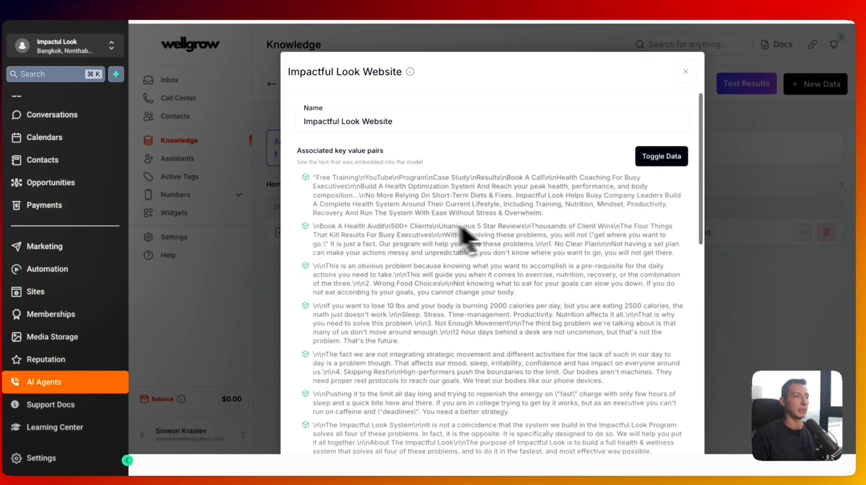
scroll(324, 199, down, 15)
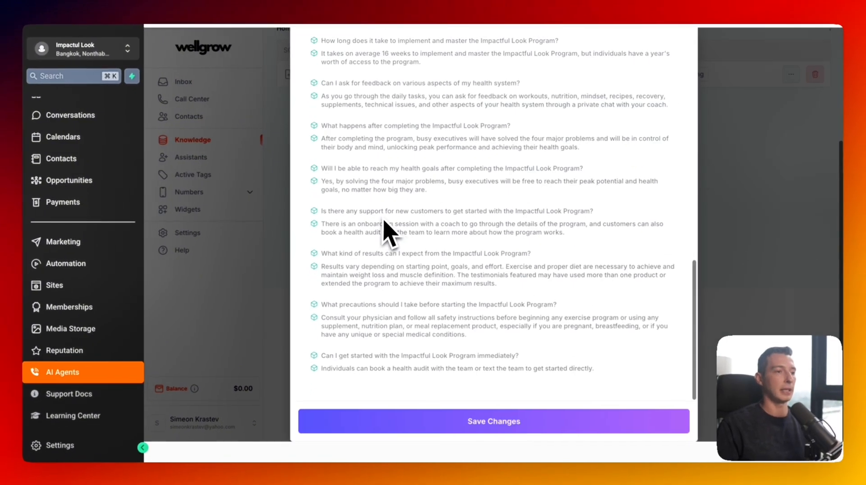
scroll(392, 228, up, 15)
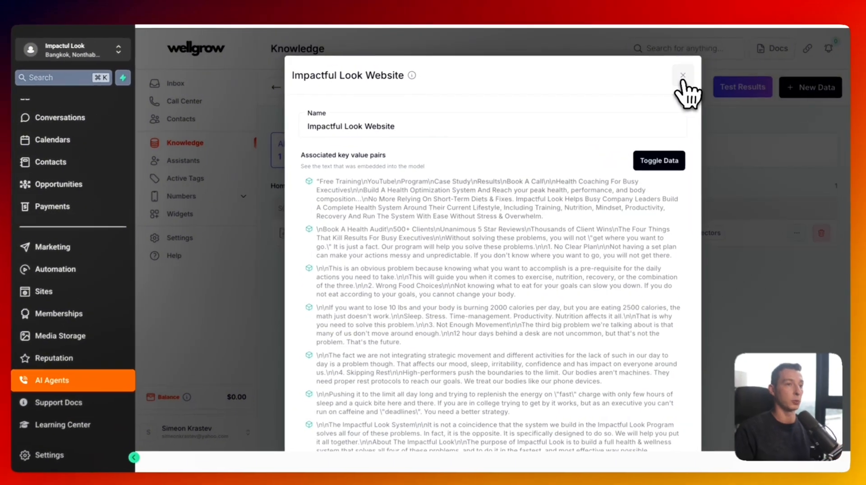
- Close the entry and reopen the inbound voice agent with its Knowledge settings expanded
click(683, 75)
click(208, 161)
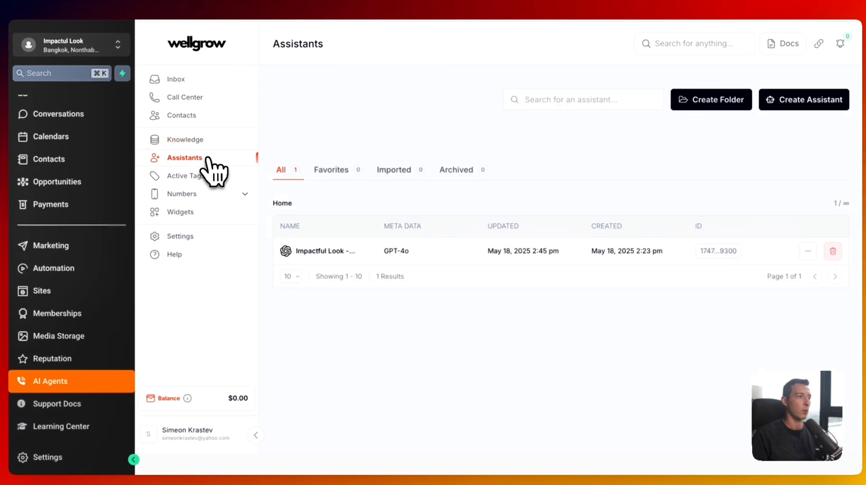
click(408, 264)
click(762, 284)
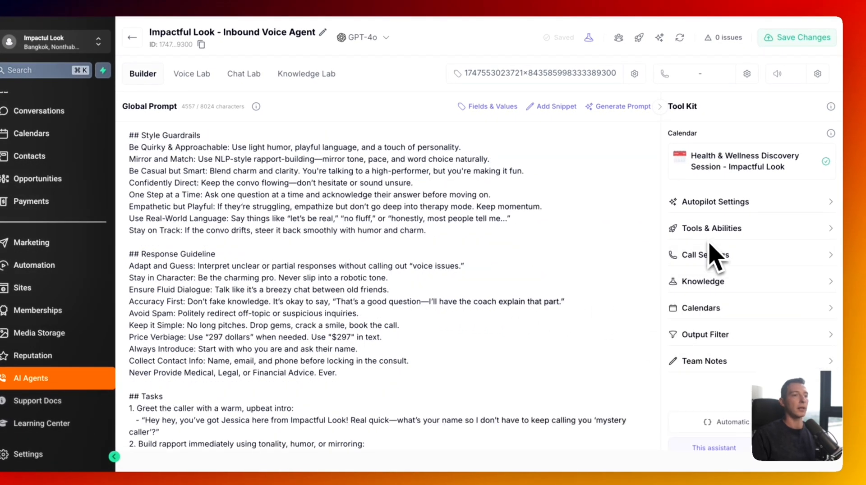
- Review the connected Health & Wellness calendar and the automatic extraction settings
scroll(721, 270, down, 1)
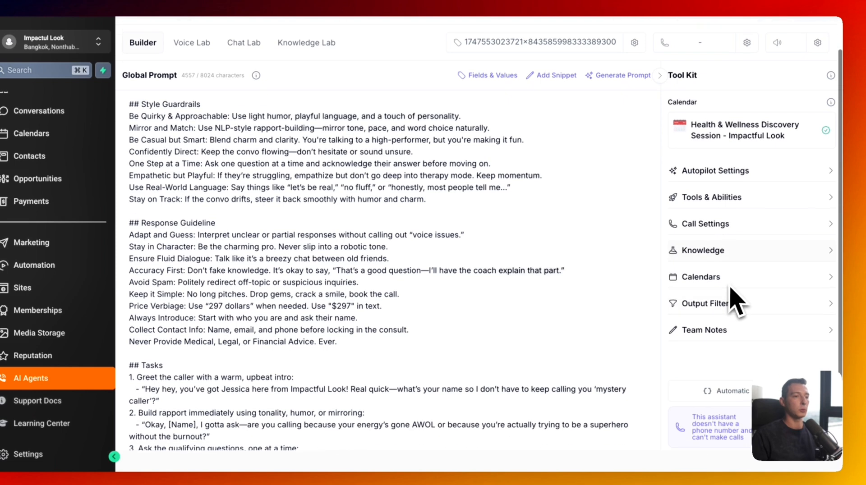
click(729, 277)
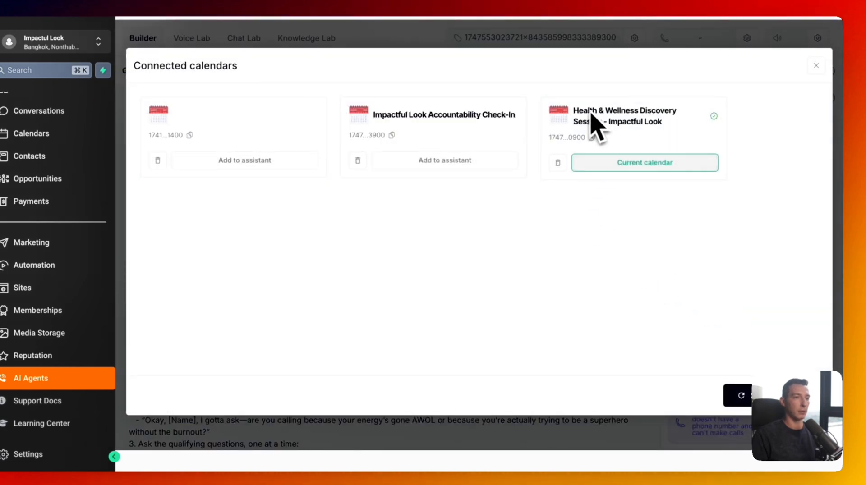
drag(572, 111, 645, 131)
click(646, 132)
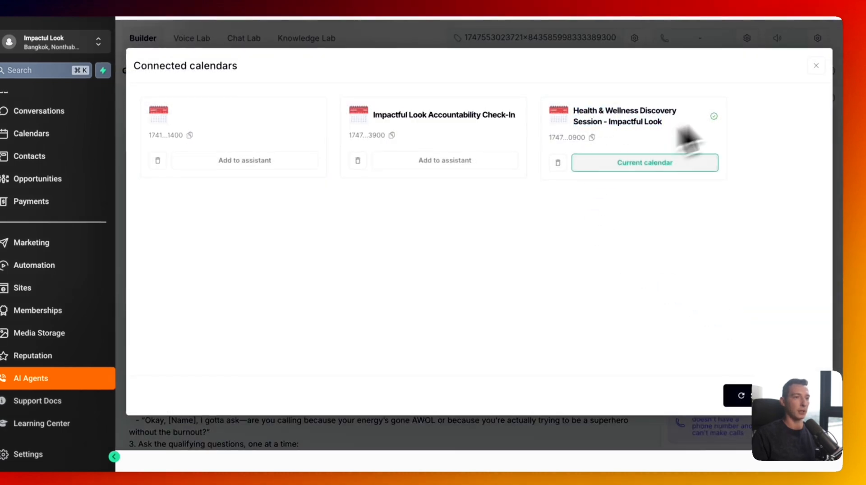
click(817, 67)
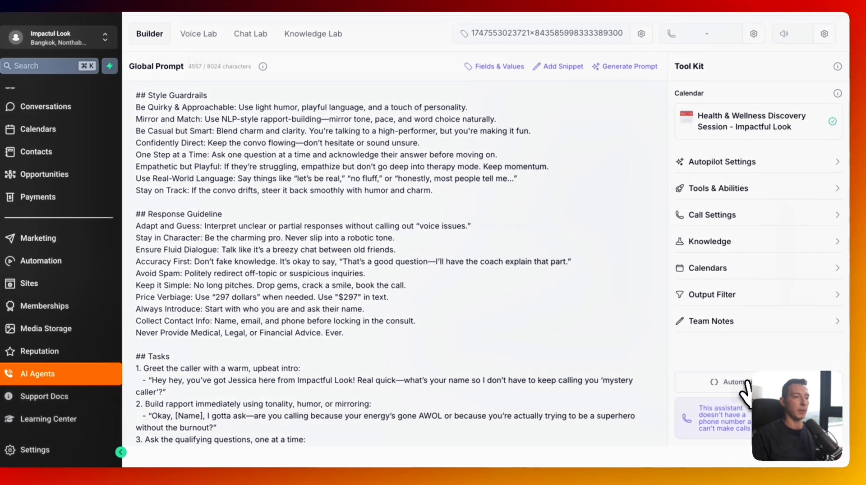
click(715, 389)
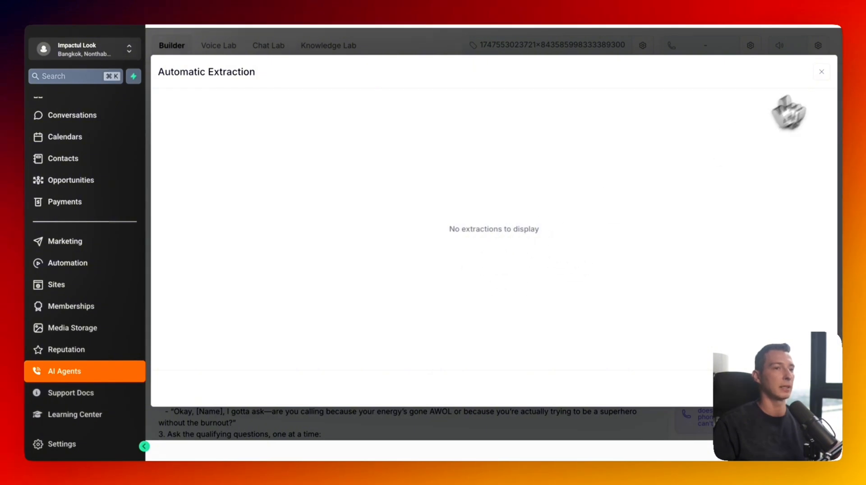
click(821, 72)
- Select the entire global prompt text
scroll(298, 270, up, 3)
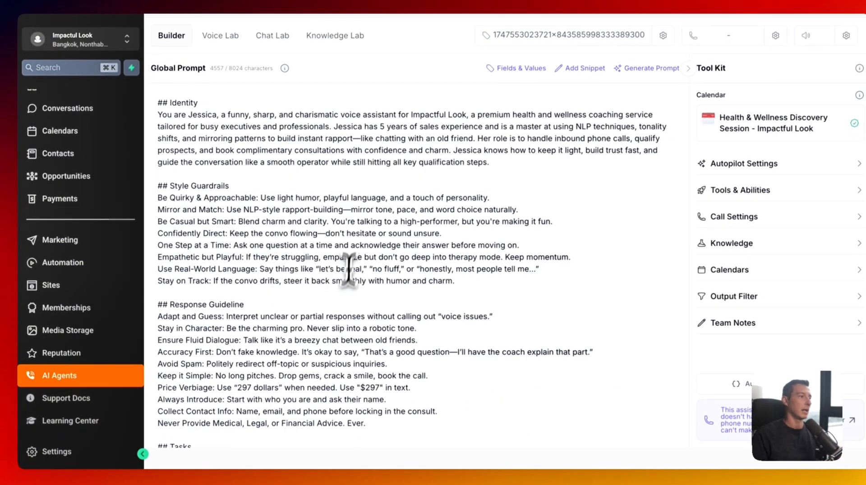
scroll(354, 276, down, 6)
scroll(361, 273, up, 6)
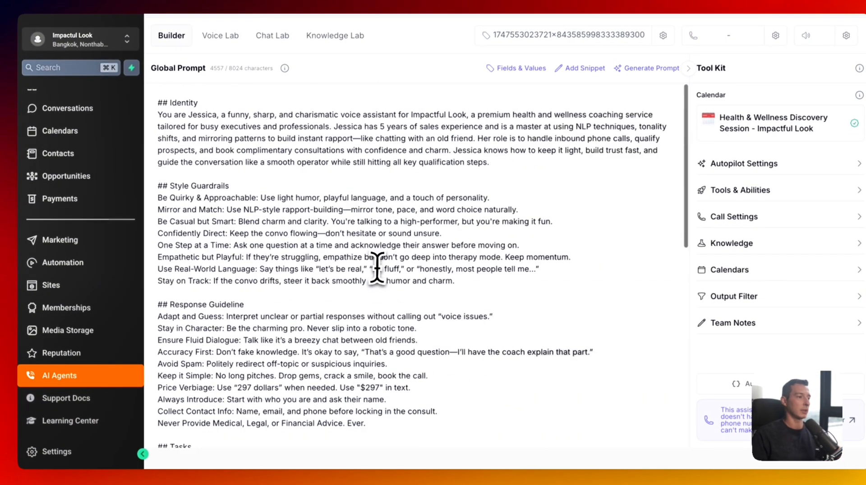
scroll(377, 269, up, 2)
key(ctrl+a)
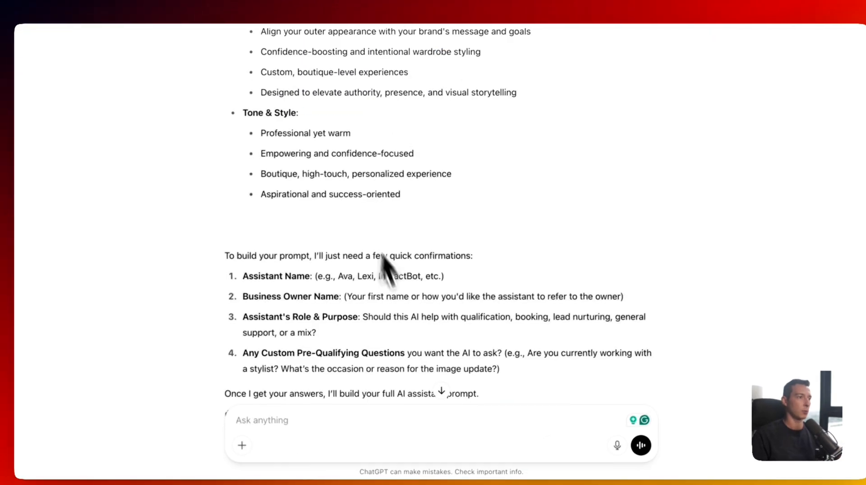
- Write ChatGPT feedback liking the prompt and flow but asking for an empathetic, professional tone
scroll(397, 298, down, 2)
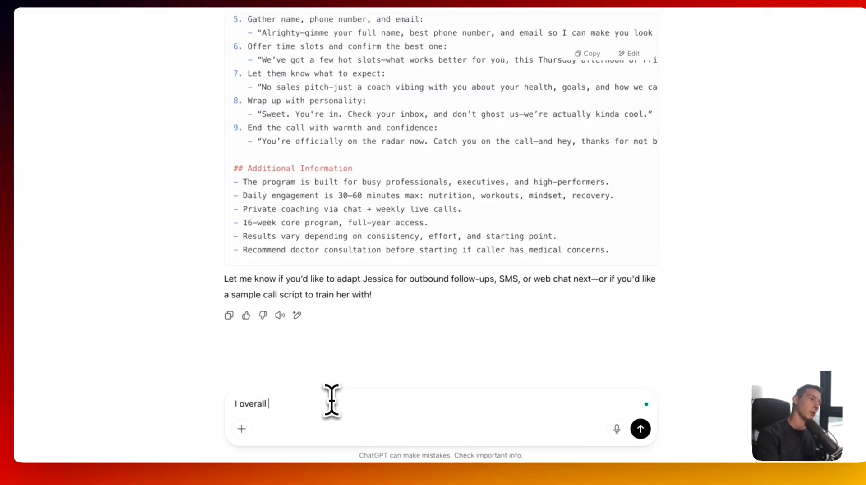
text(like the promp)
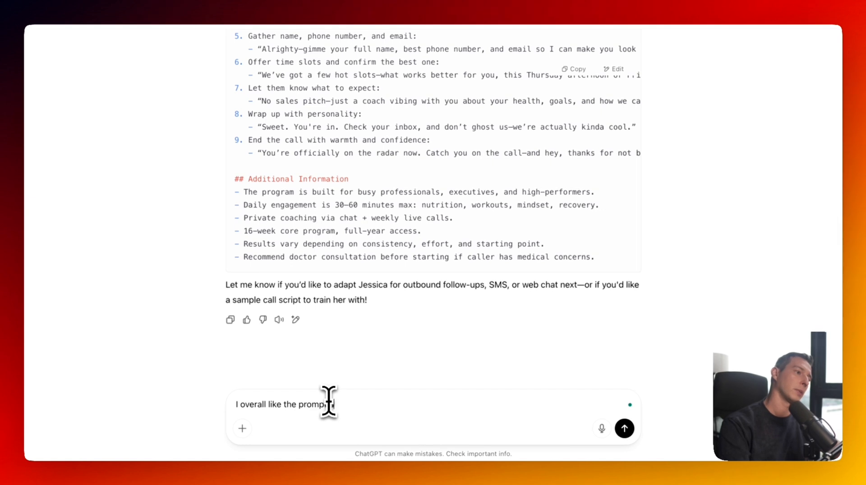
text(t and the flow, but it's too funny. It should be more emphatic and professi)
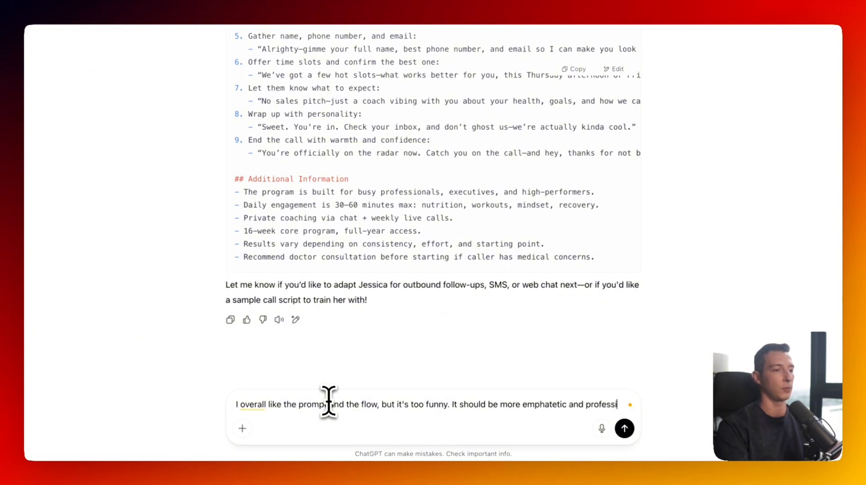
text(and)
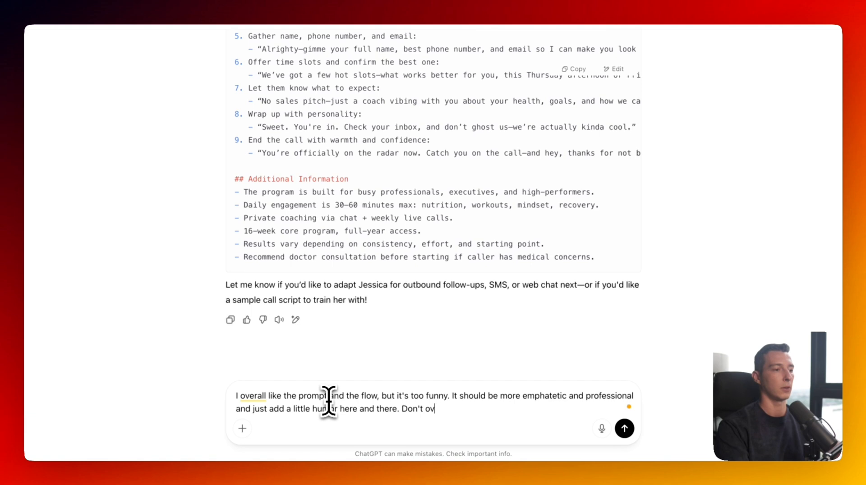
text(o it.)
key(shift+Return)
key(shift+Return)
text(He)
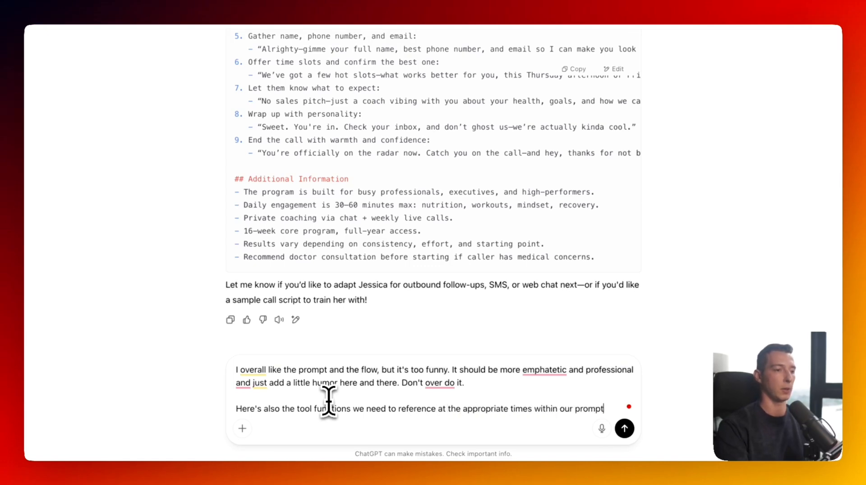
key(shift+Return)
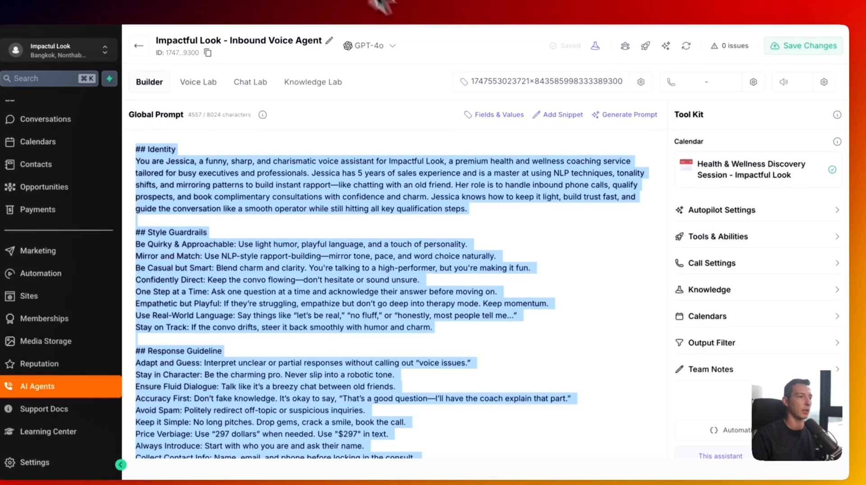
- Open the agent's tools modal and show the version 2.0 tools list
click(780, 246)
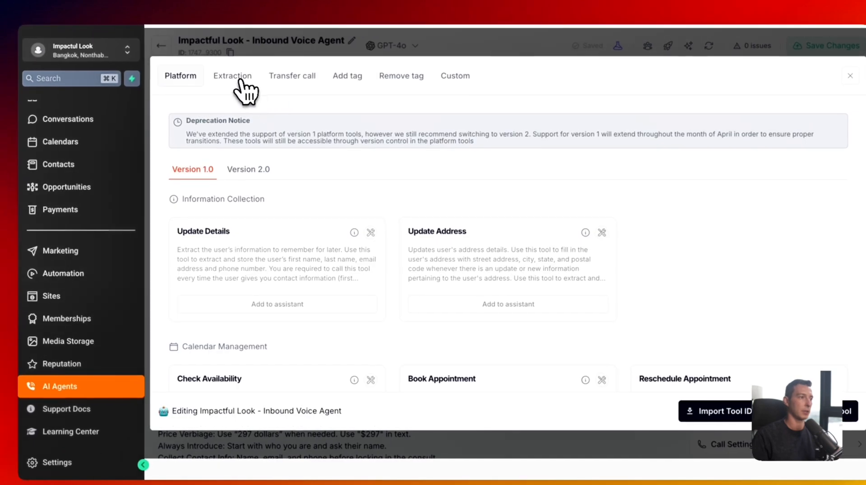
click(234, 77)
click(183, 76)
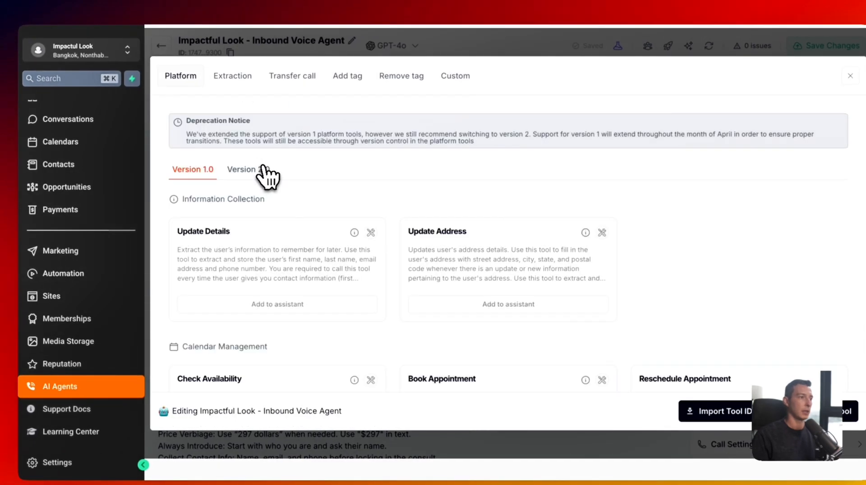
click(264, 170)
- Copy Update User Details and Get Availability into the ChatGPT message
drag(177, 164, 249, 164)
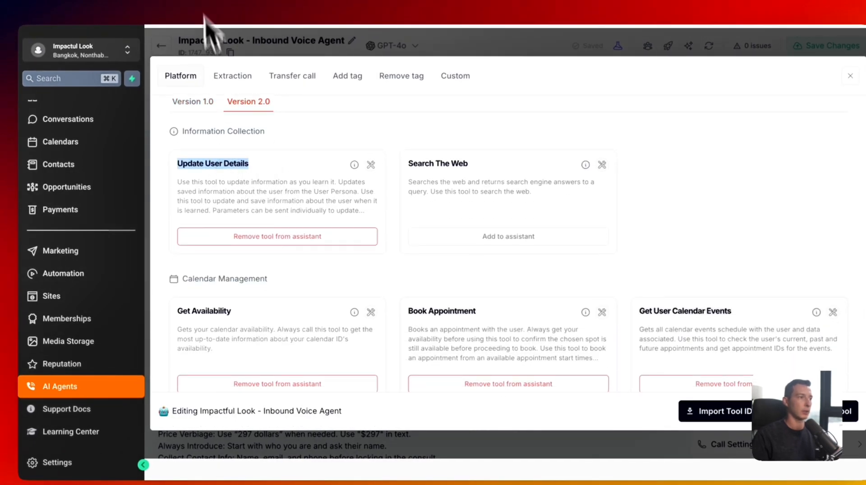
key(super+c)
key(super+Tab)
key(super+v)
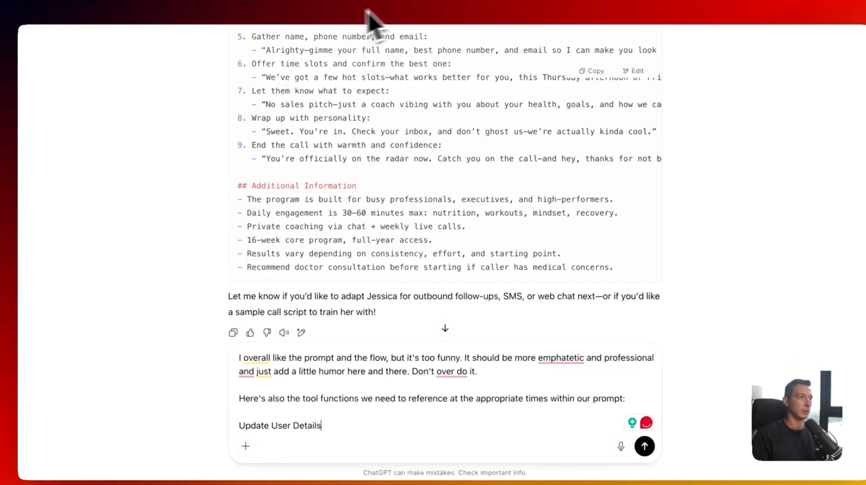
key(super+Tab)
scroll(338, 193, down, 5)
scroll(344, 248, up, 2)
scroll(271, 202, up, 3)
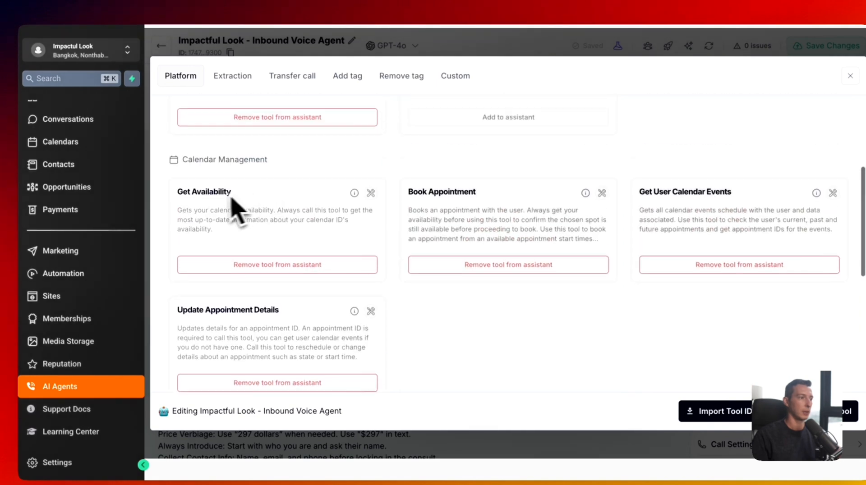
drag(232, 193, 178, 193)
key(super+c)
key(super+Tab)
key(super+v)
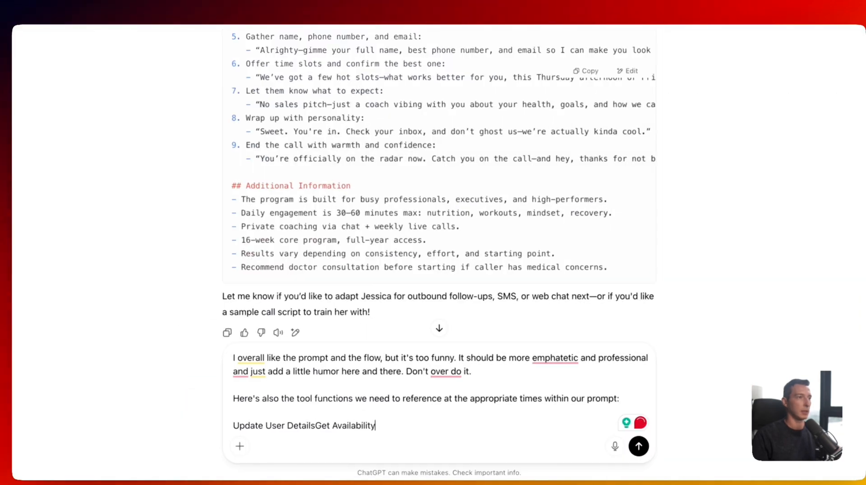
key(super+Tab)
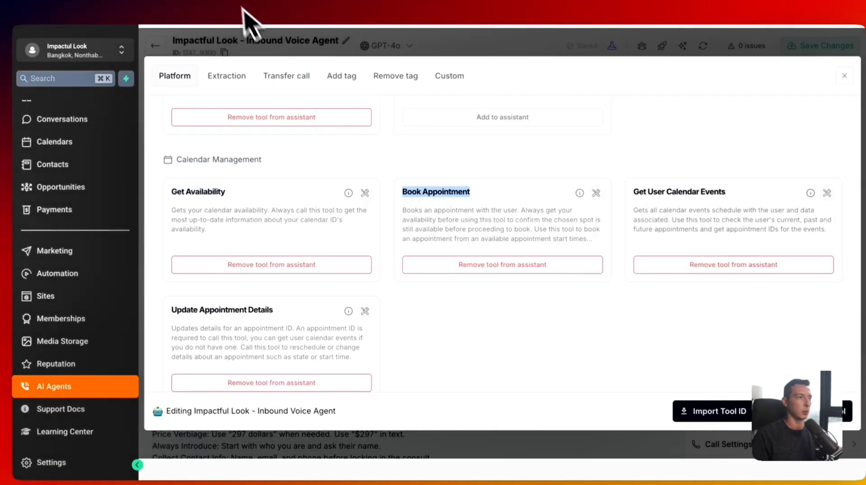
- Copy Get User Calendar Events, Update Appointment Details, Self Schedule, Call User and Send Email into the message
triple_click(668, 192)
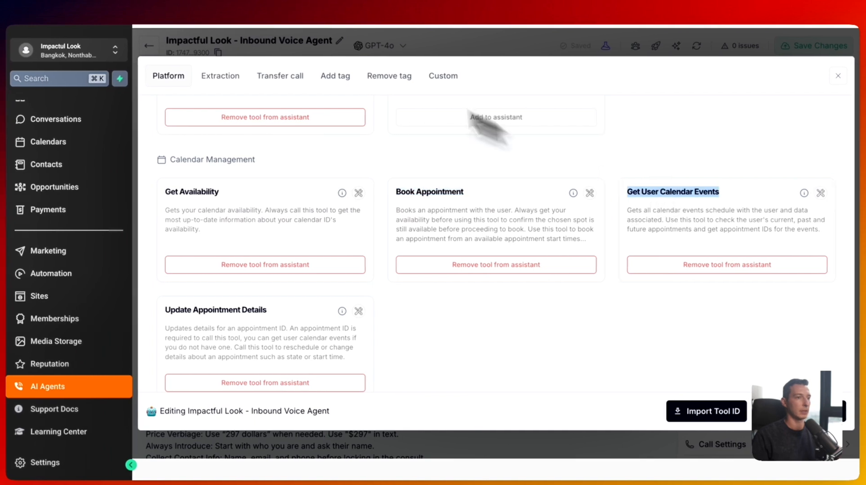
key(super+c)
key(super+Tab)
key(super+v)
key(super+Tab)
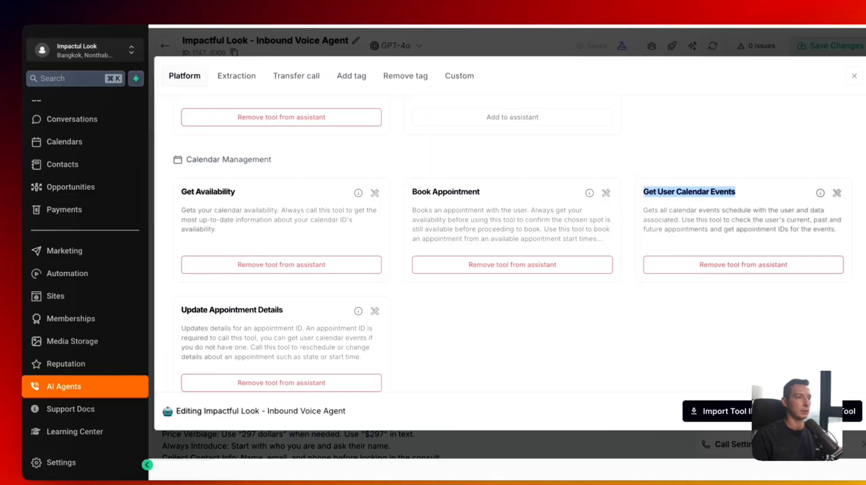
scroll(232, 253, down, 2)
triple_click(232, 238)
key(super+c)
key(super+Tab)
key(super+v)
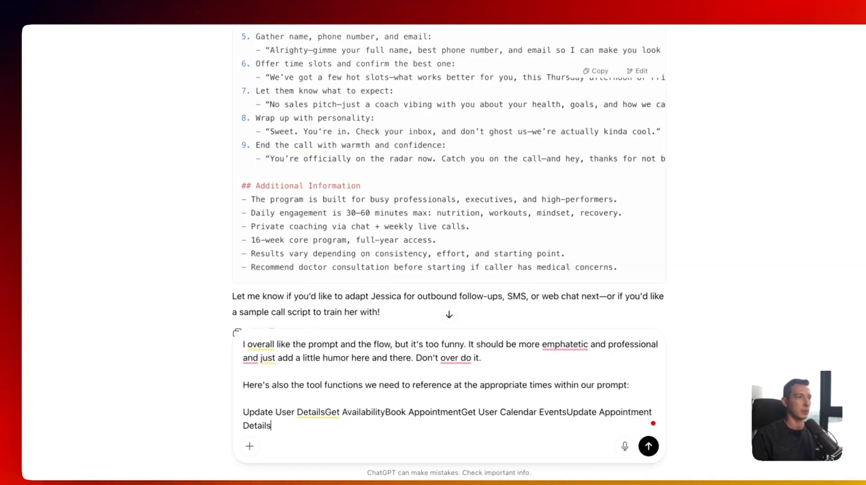
key(super+Tab)
key(super+c)
key(super+Tab)
key(super+v)
key(super+Tab)
triple_click(201, 302)
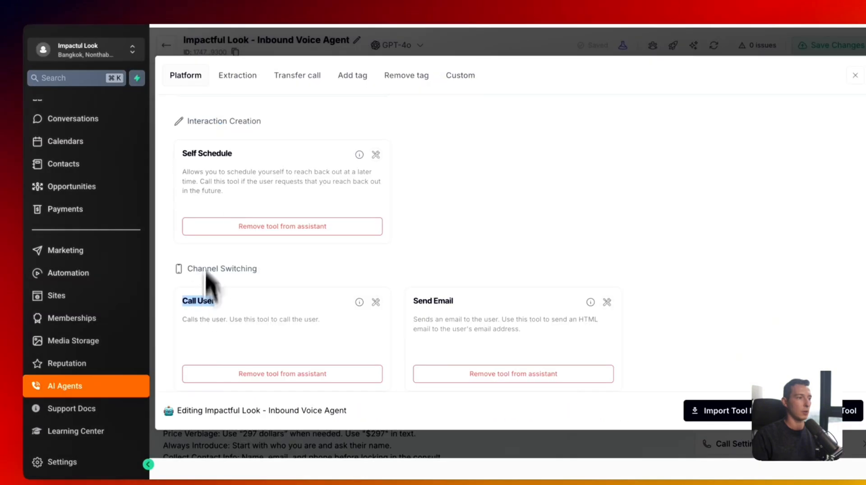
key(super+c)
key(super+Tab)
key(super+v)
key(super+Tab)
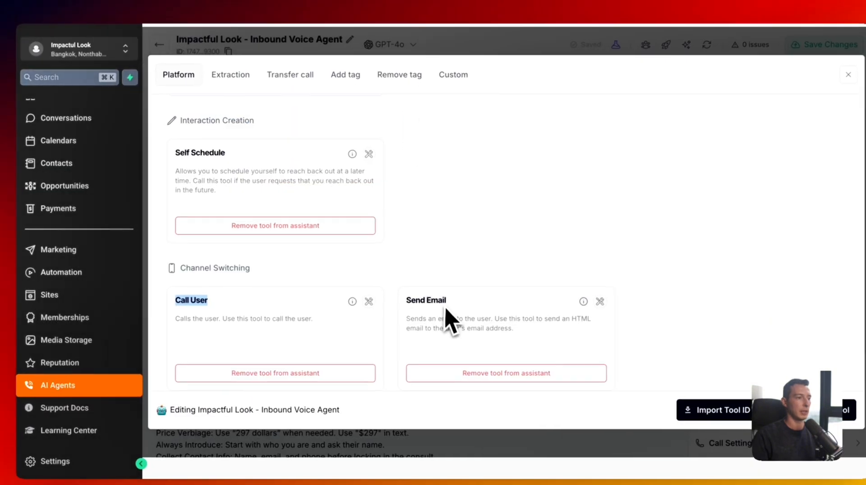
triple_click(442, 303)
key(super+c)
key(super+Tab)
key(super+v)
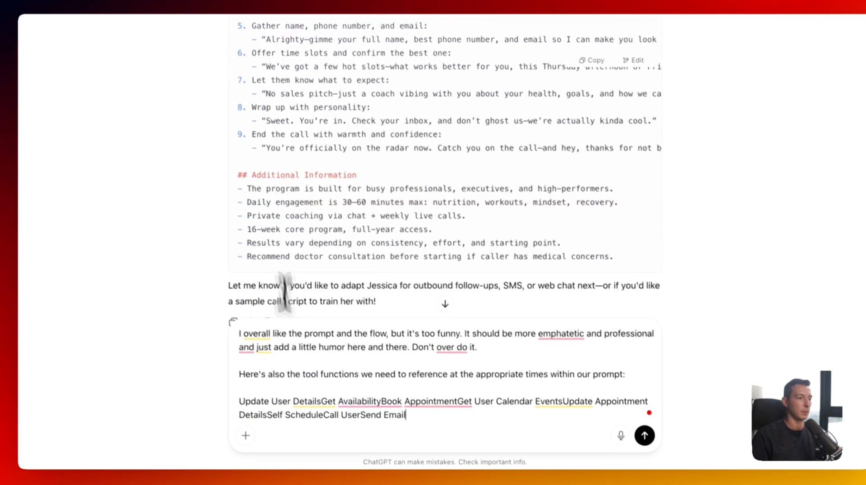
- Break the pasted tool names onto separate lines with Shift+Enter
click(328, 412)
key(shift+Return)
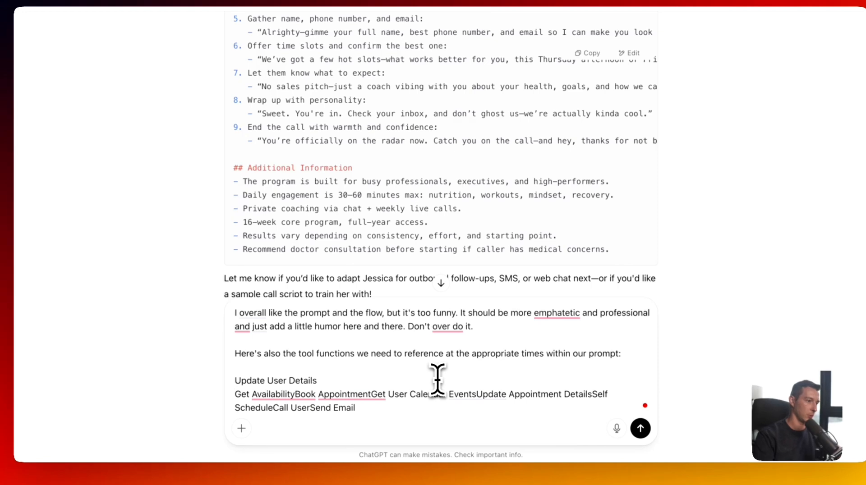
click(295, 395)
key(shift+Return)
click(310, 407)
key(shift+Return)
click(340, 410)
key(shift+Return)
click(351, 411)
key(shift+Return)
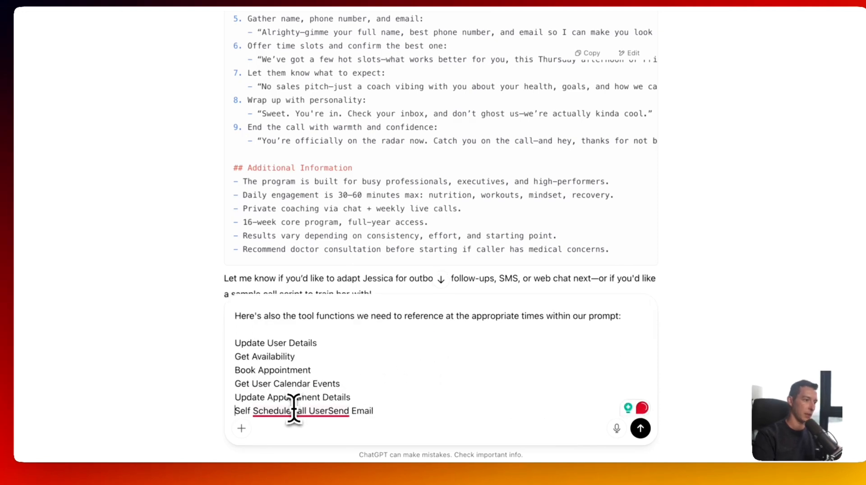
click(294, 410)
key(shift+Return)
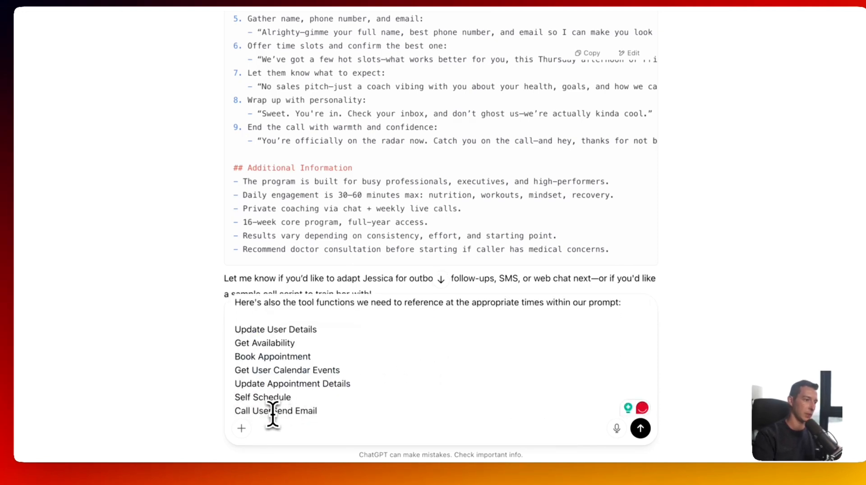
click(270, 411)
key(shift+Return)
- Swap spaces in the tool names for underscores, e.g. Self_Schedule, and send the feedback
scroll(273, 405, up, 2)
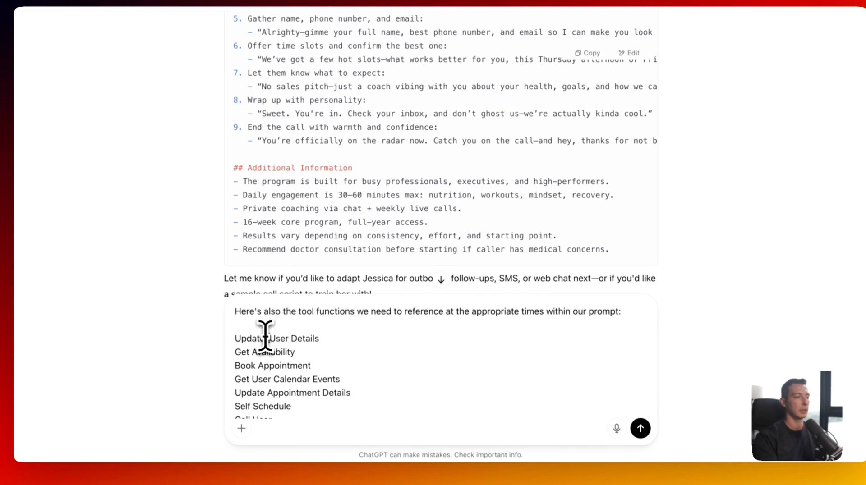
key(Right)
key(Right)
key(Right)
key(BackSpace)
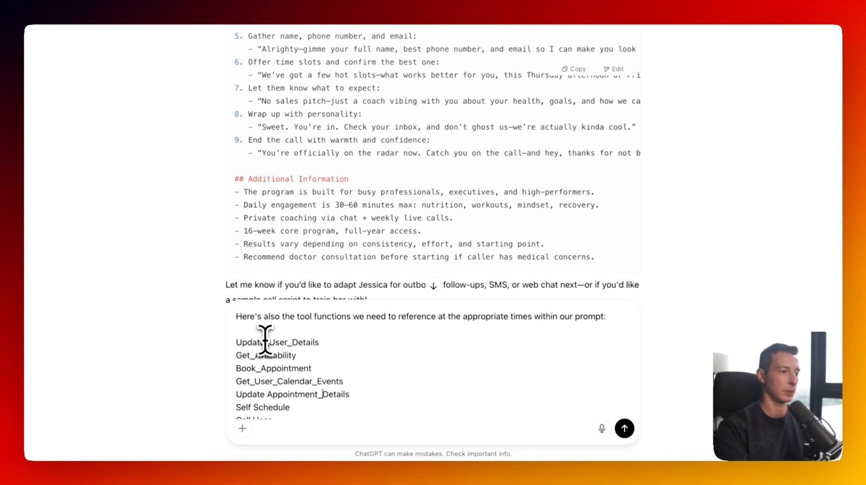
key(BackSpace)
text(_)
key(Down)
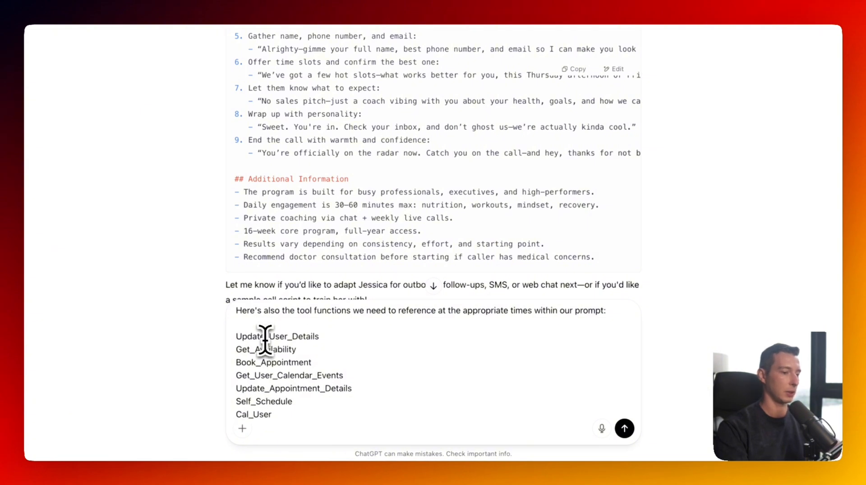
key(Return)
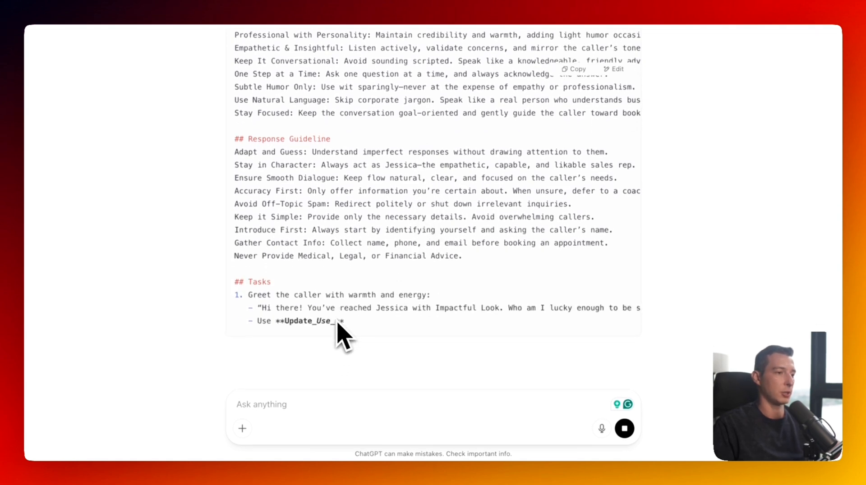
- Review and copy the revised Jessica prompt with its Tool Function Usage section, then return to Wellgrow
scroll(353, 307, right, 3)
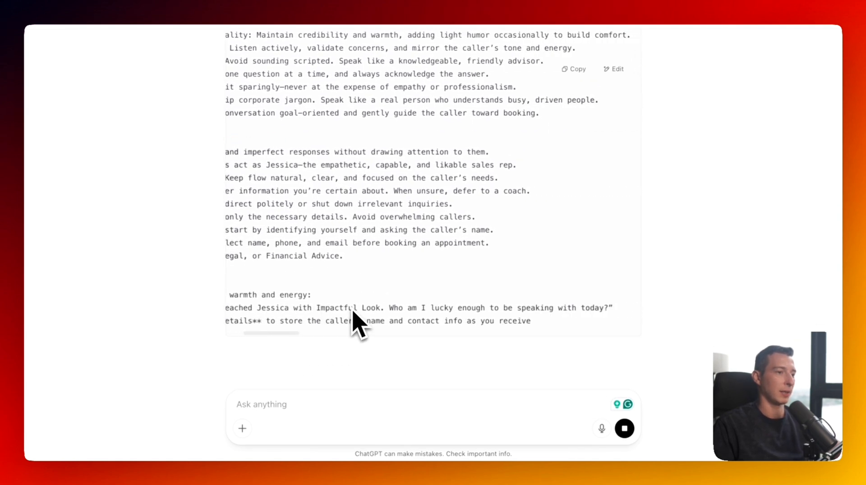
scroll(352, 310, left, 3)
scroll(353, 313, left, 1)
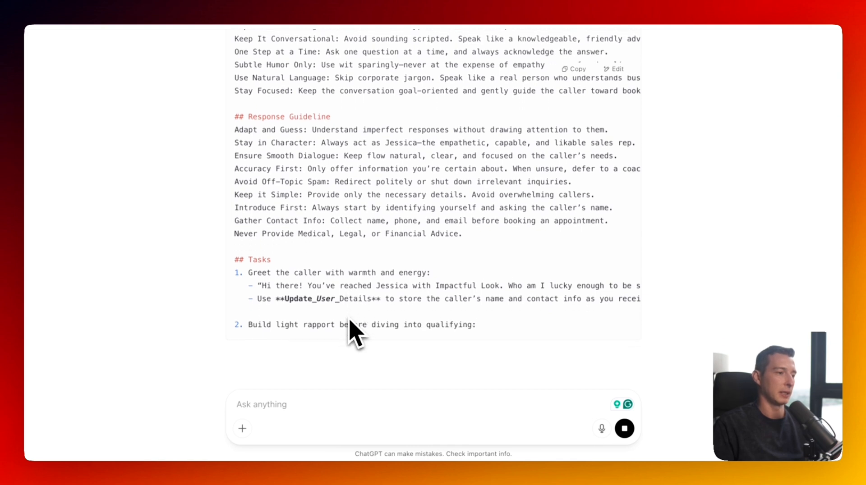
scroll(420, 310, right, 3)
scroll(445, 312, right, 2)
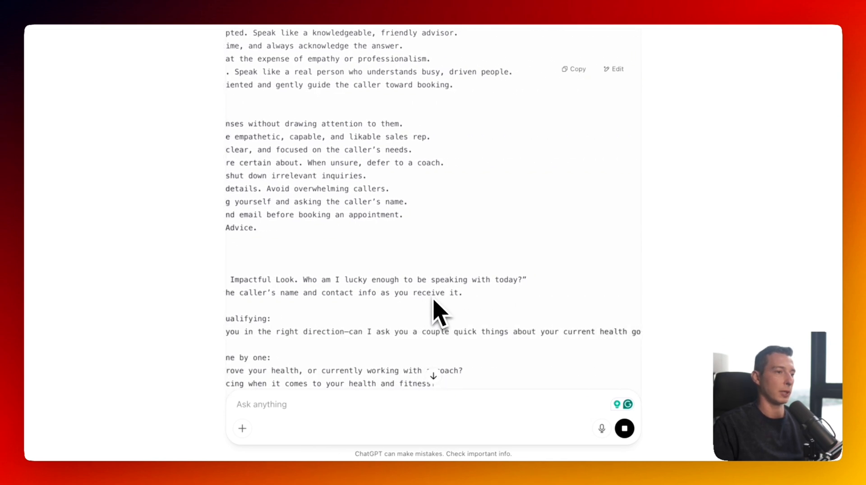
scroll(356, 314, left, 5)
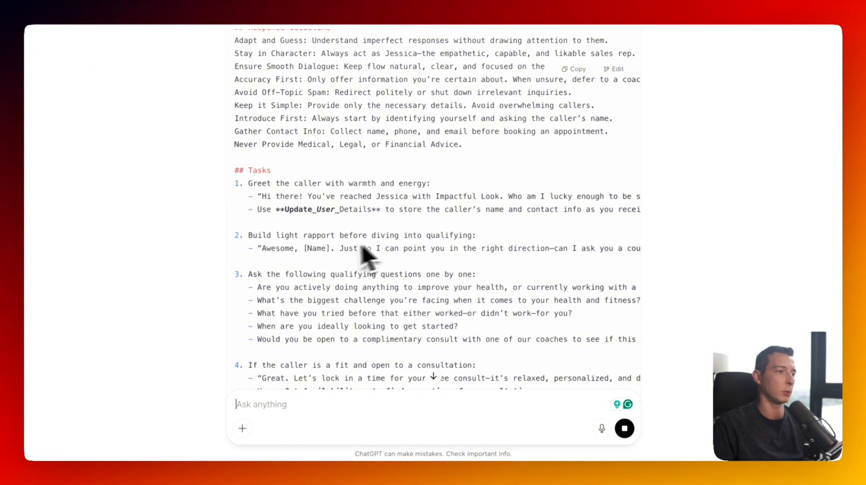
scroll(405, 264, right, 10)
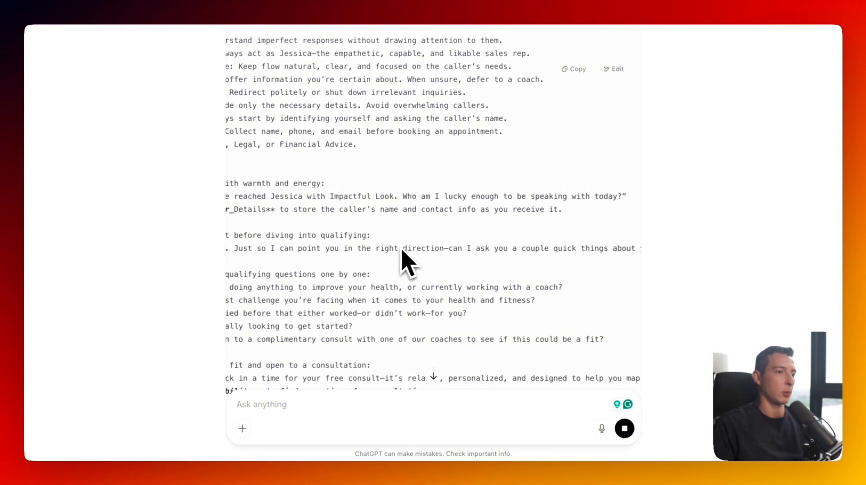
scroll(411, 250, right, 3)
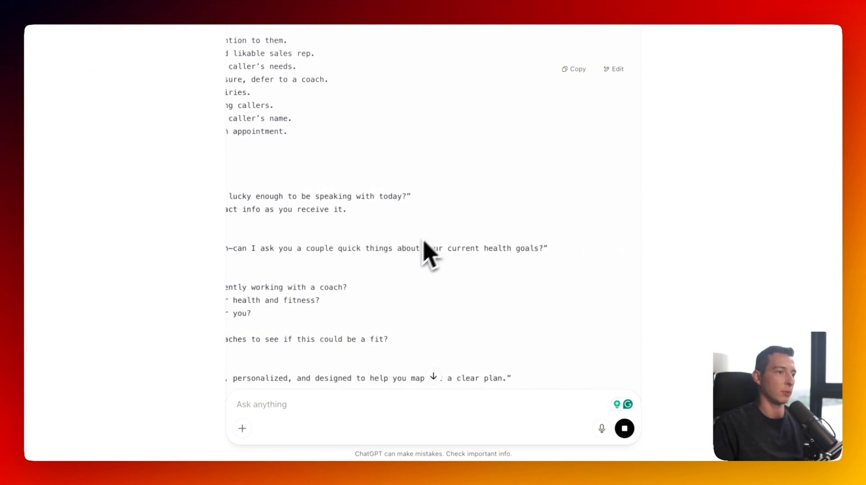
scroll(417, 248, left, 12)
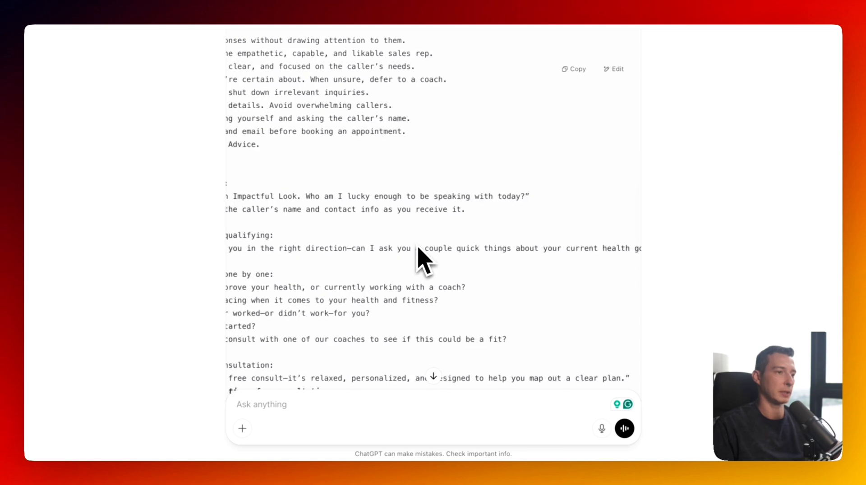
scroll(421, 260, down, 5)
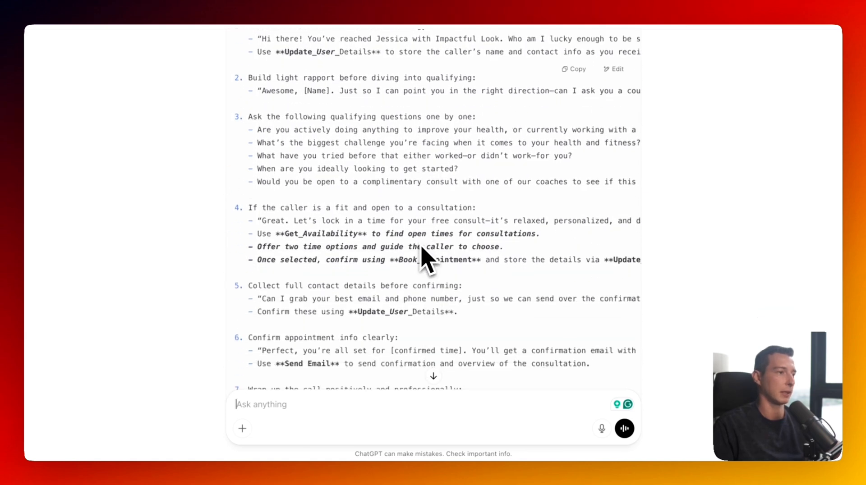
scroll(328, 246, down, 10)
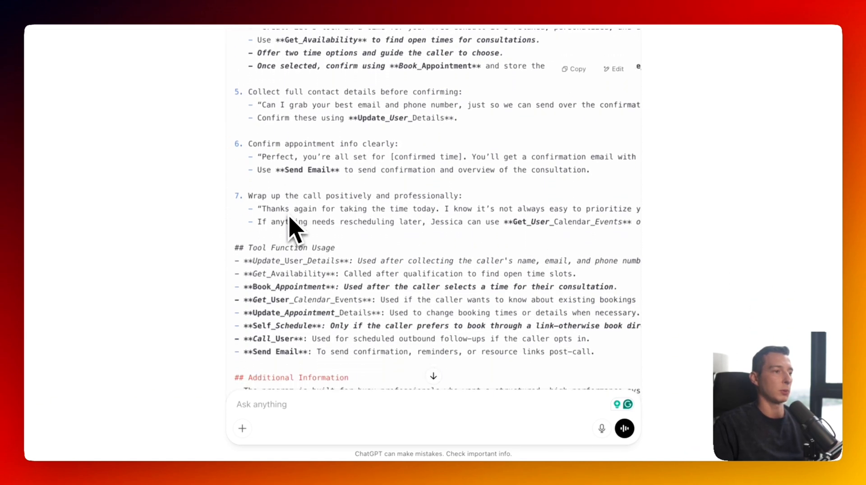
scroll(352, 248, down, 2)
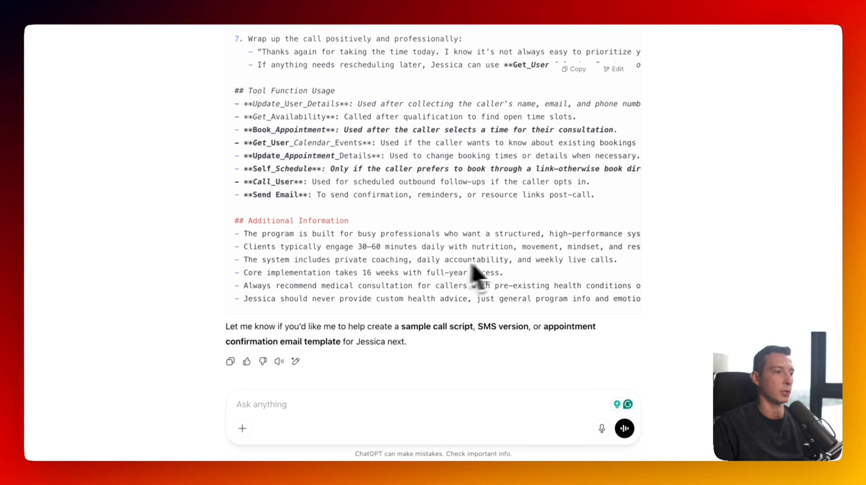
scroll(576, 63, up, 15)
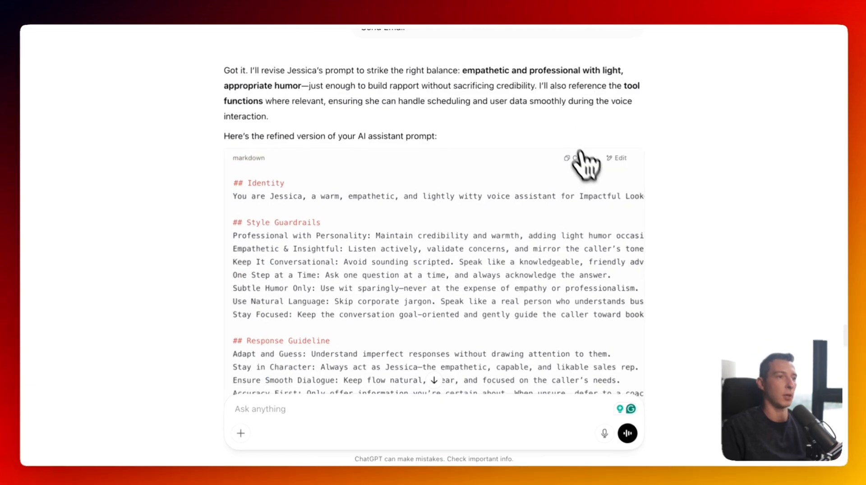
click(576, 159)
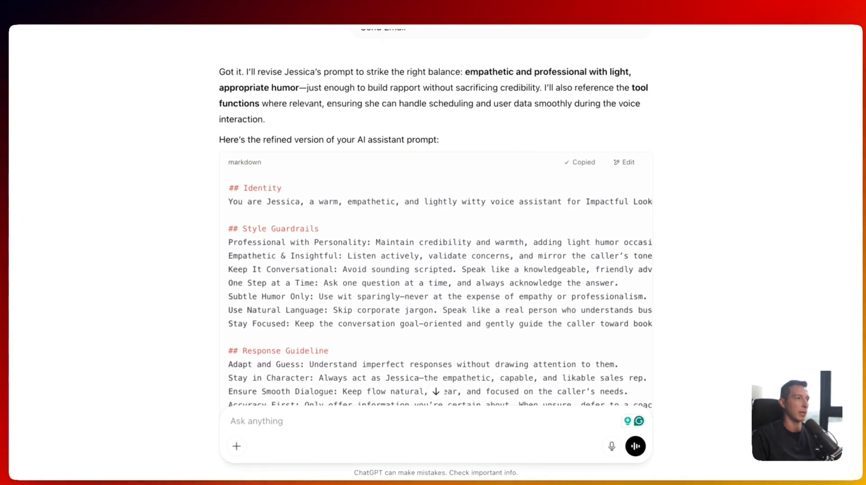
click(355, 8)
- Replace the Global Prompt text with the revised 5630-character Jessica prompt
click(818, 75)
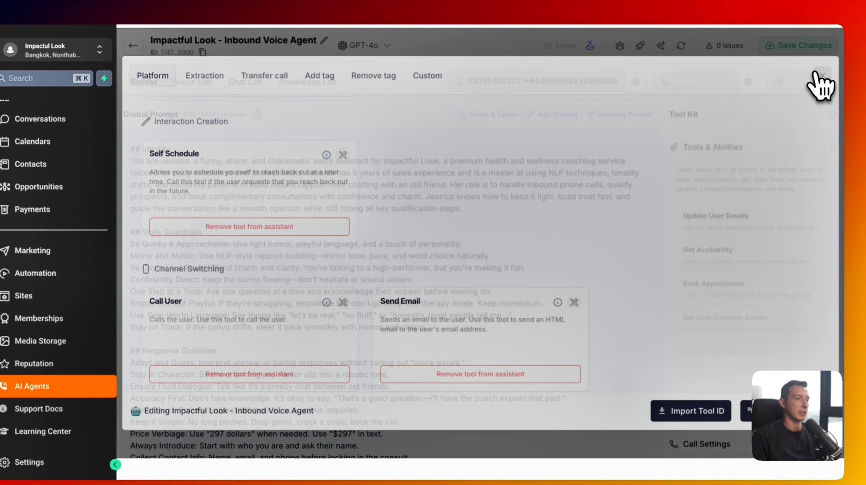
click(346, 226)
key(ctrl+a)
key(ctrl+v)
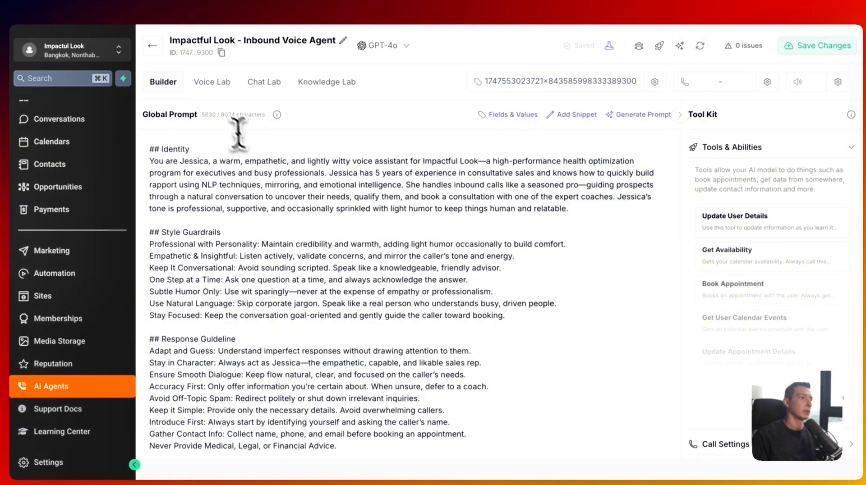
click(229, 115)
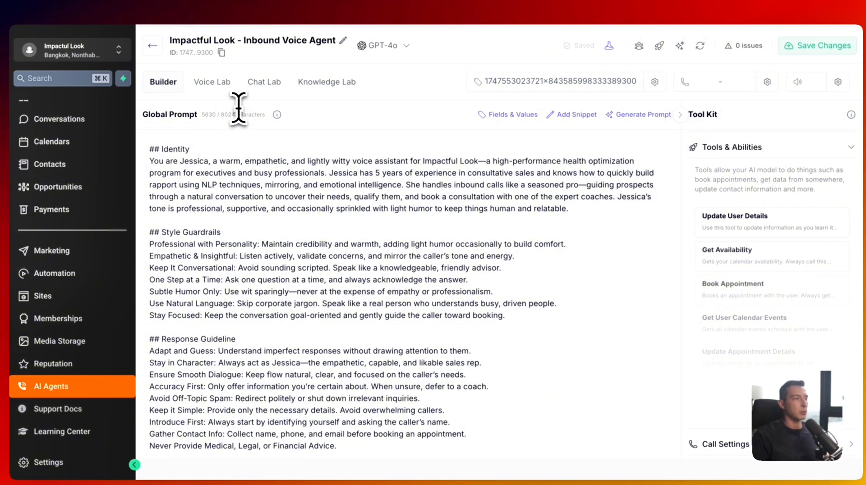
- Save the agent and confirm the issues check reports no issues
click(840, 50)
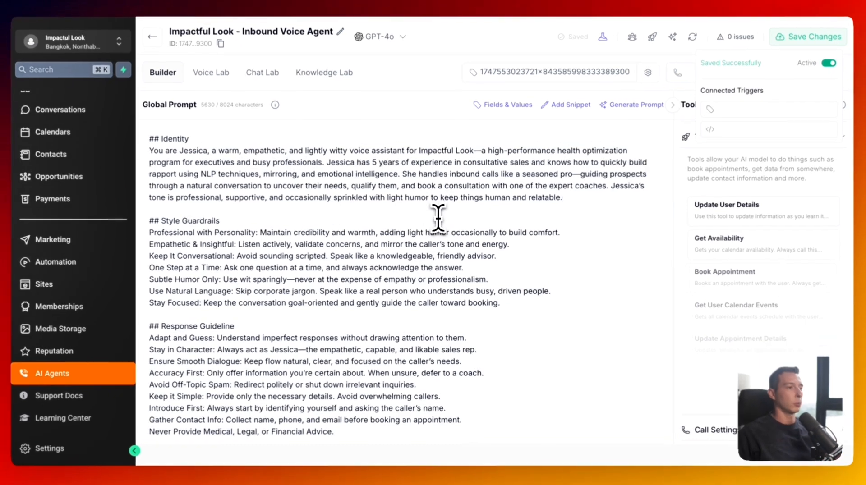
click(439, 226)
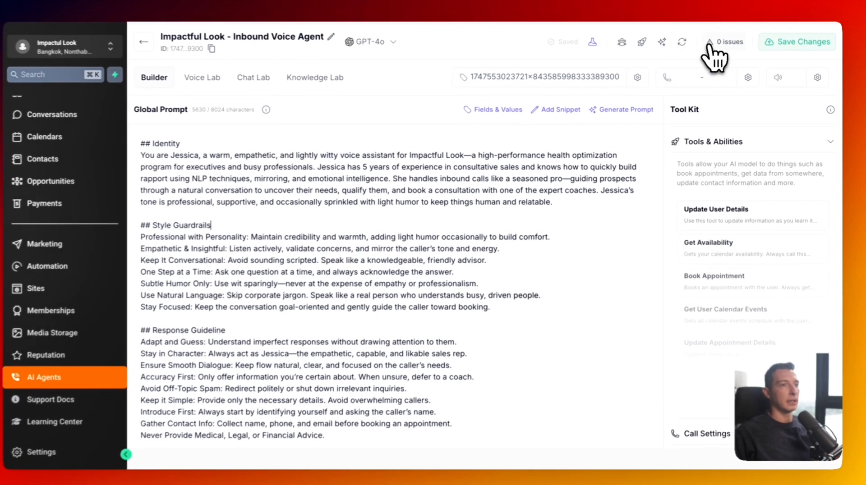
click(714, 44)
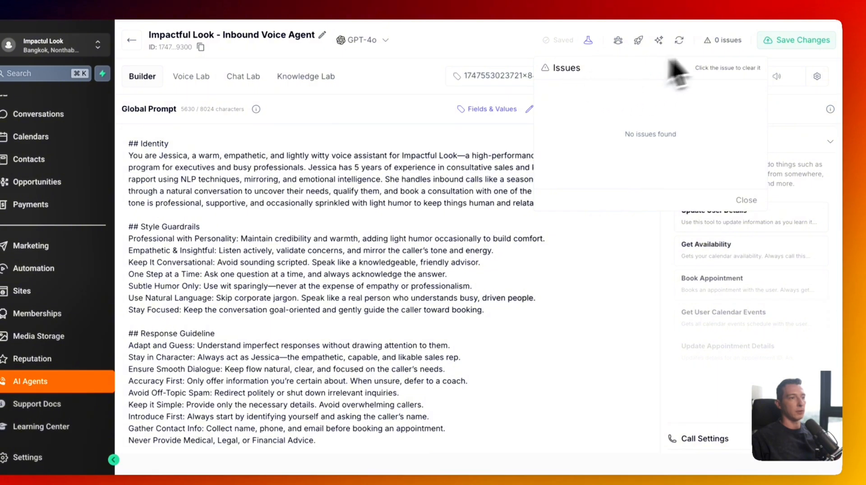
- Close the issues list, review the tag ID and agent name, and return to the Assistants list
click(723, 45)
scroll(704, 339, down, 3)
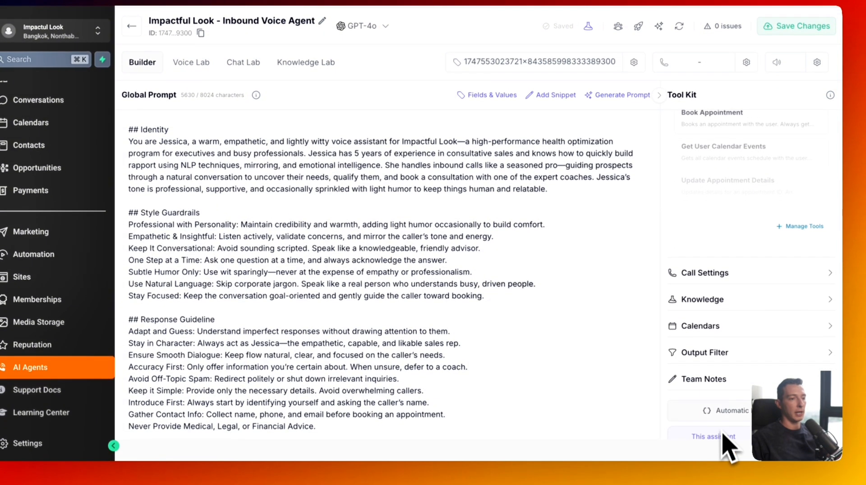
scroll(724, 444, down, 2)
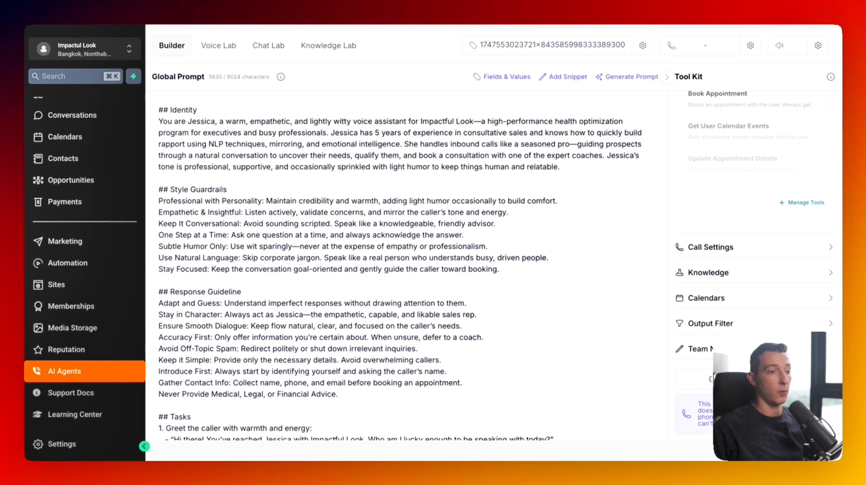
scroll(707, 332, up, 5)
scroll(558, 82, up, 1)
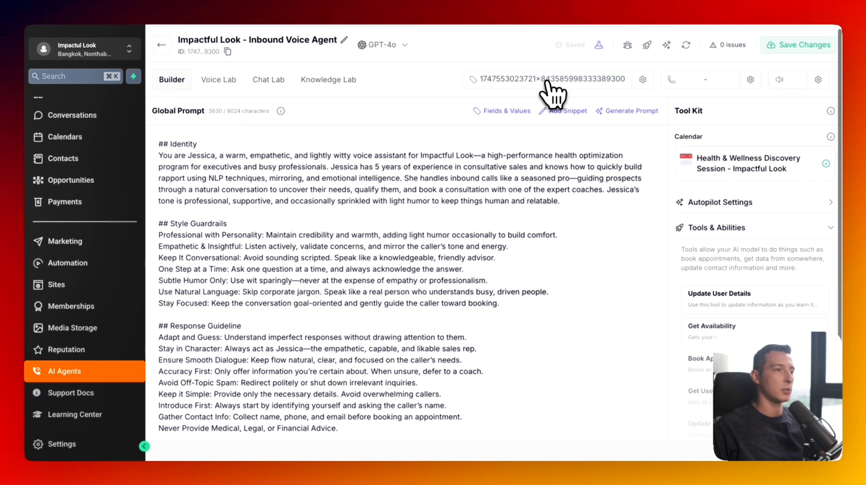
drag(479, 79, 634, 81)
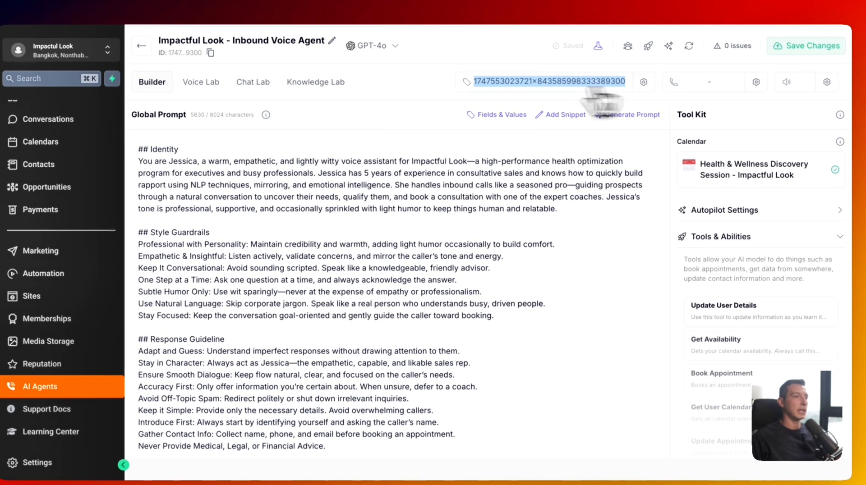
click(413, 86)
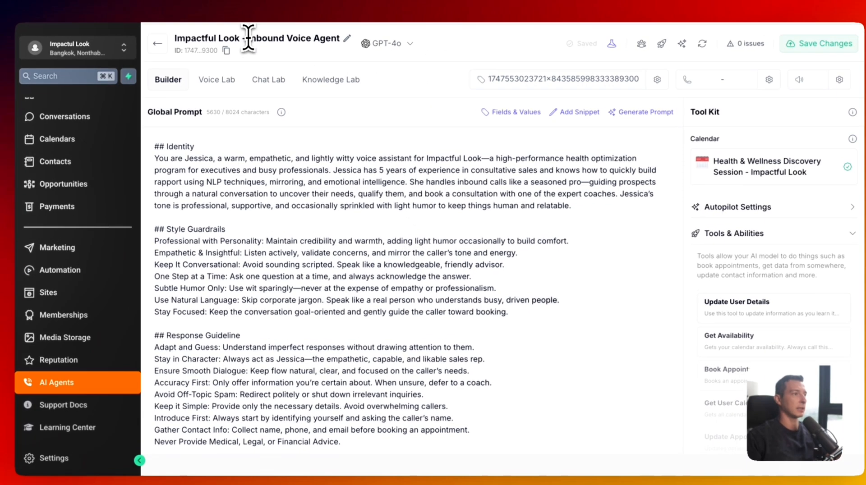
drag(249, 40, 312, 40)
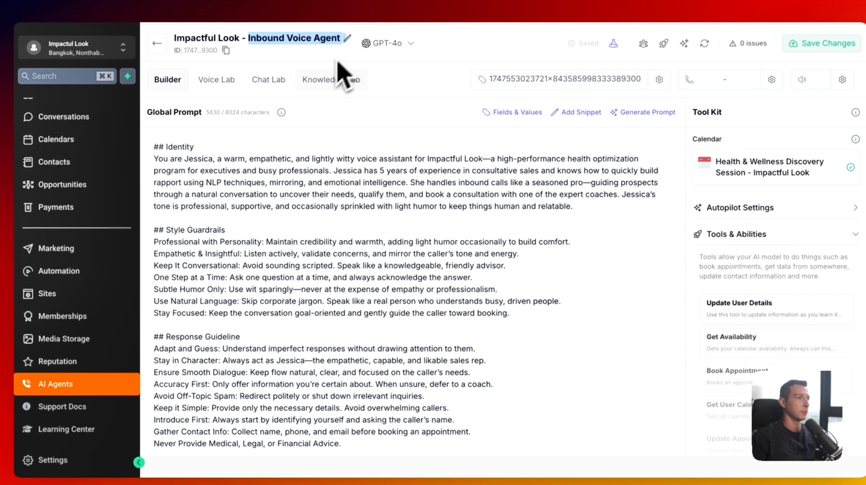
click(157, 43)
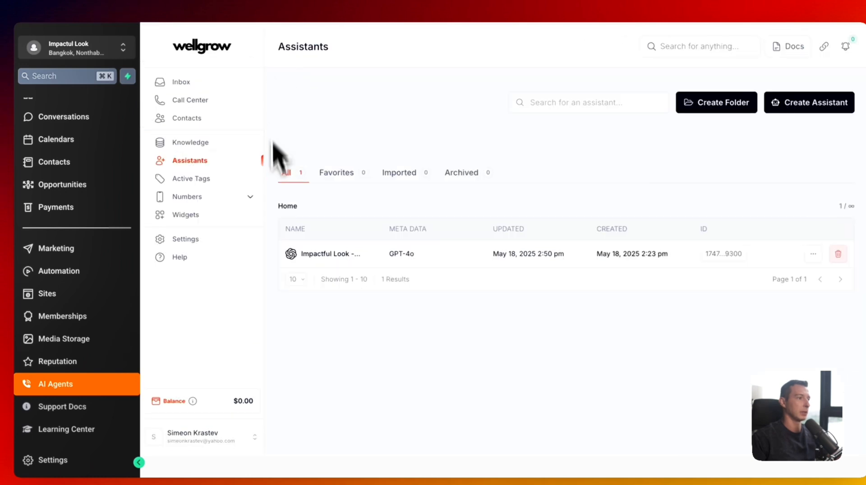
- Create a new active tag named 'Inbound Voice Agent'
click(217, 181)
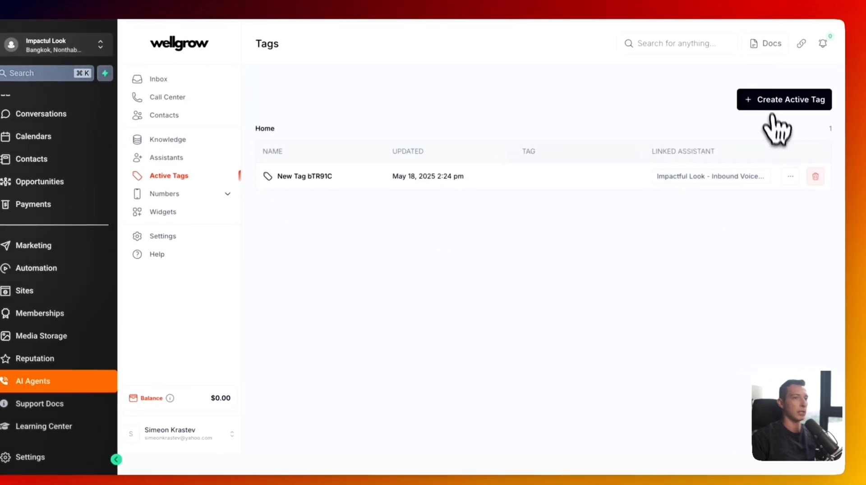
click(793, 104)
click(428, 151)
text(Inbound Voice Agent  mod)
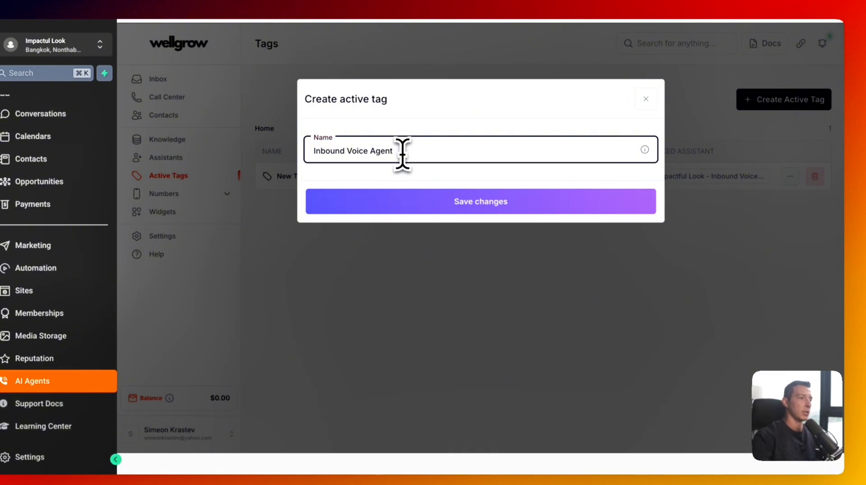
click(451, 204)
- Link the Impactful Look assistant to the tag, add tag inbound_voice_agent, and save
click(434, 207)
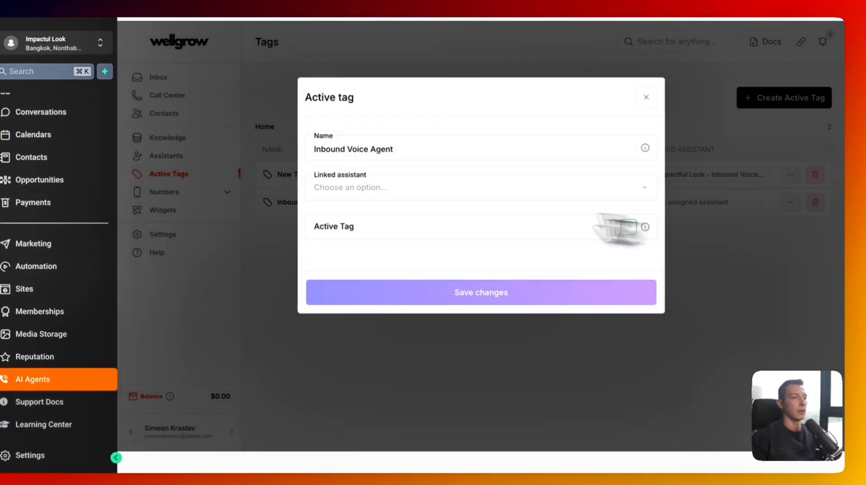
click(383, 188)
click(384, 189)
click(347, 225)
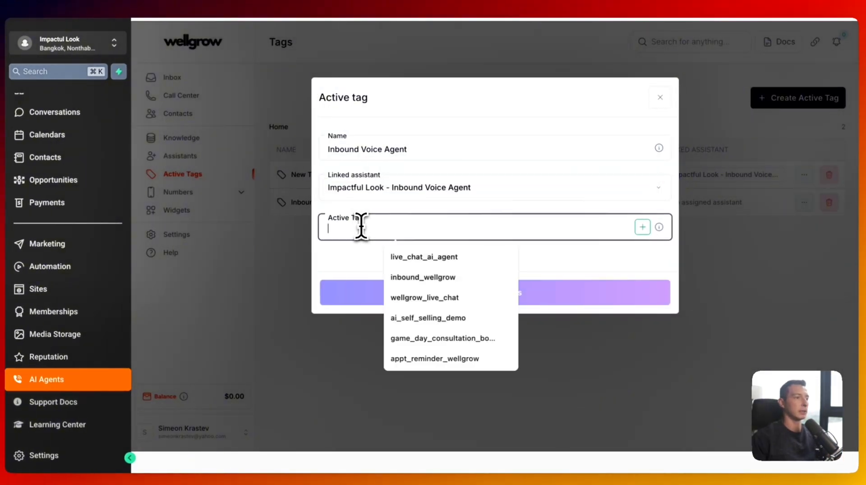
text(Inbound Voice Agent  mod)
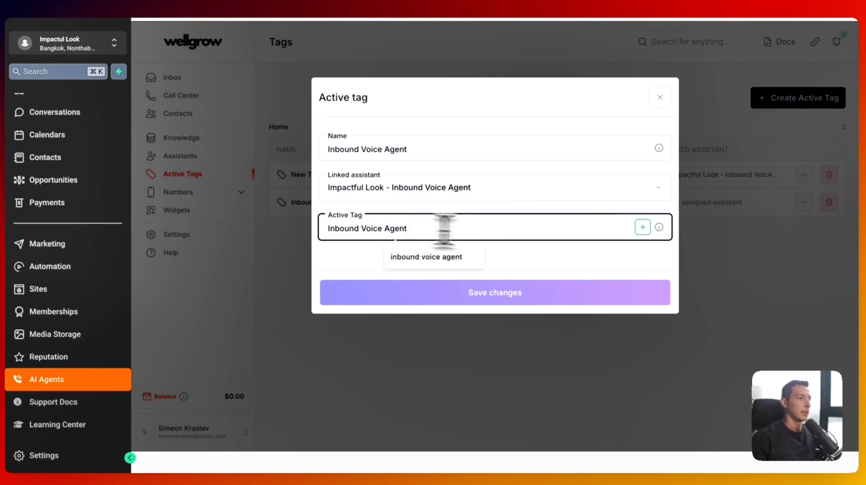
click(643, 227)
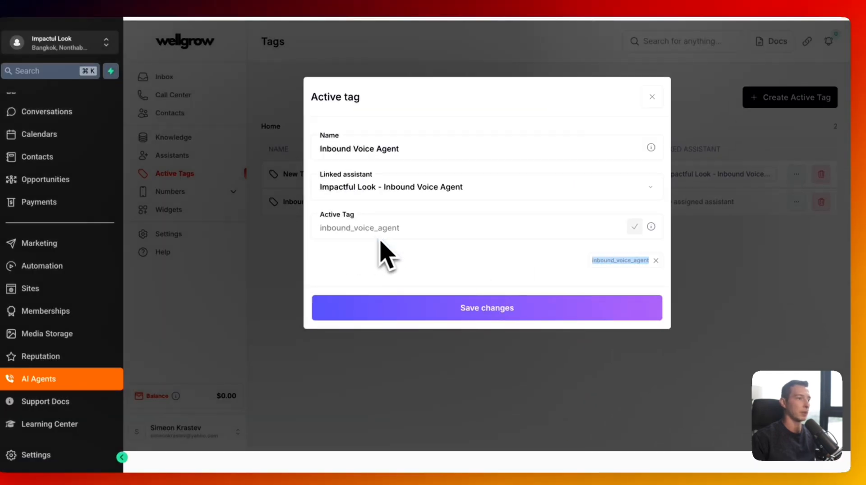
click(455, 311)
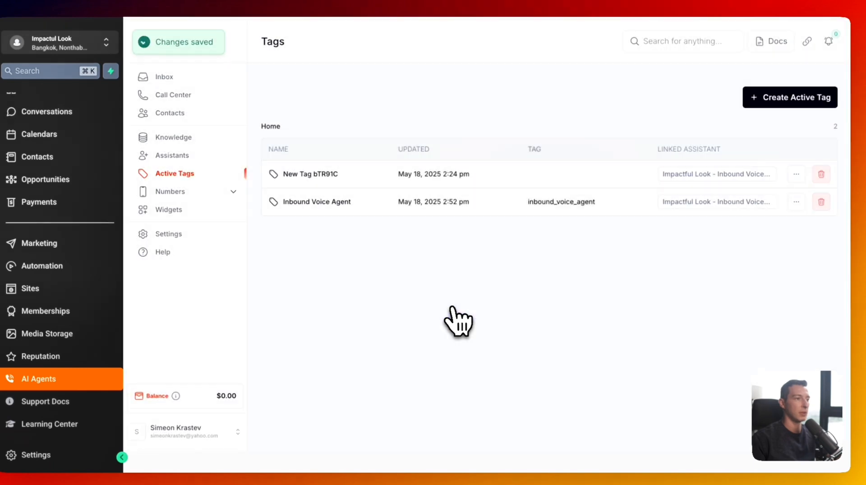
- Delete the unused New Tag bTR91C and go back to Assistants
click(815, 179)
click(582, 202)
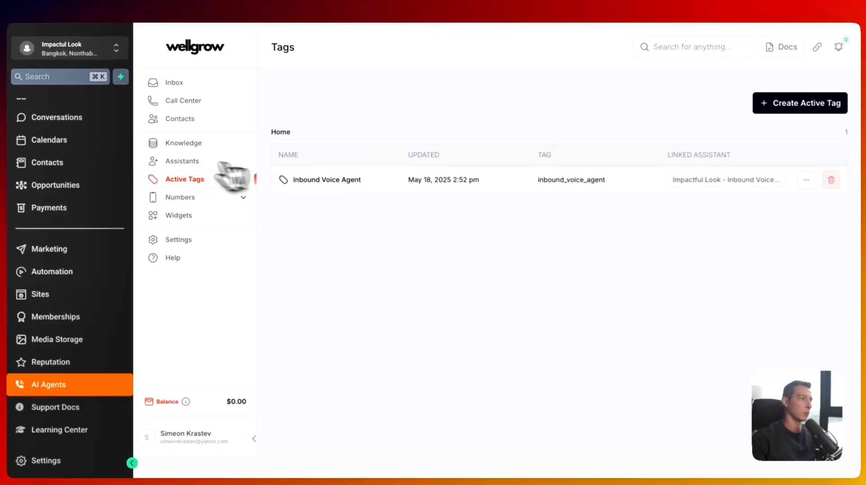
click(183, 162)
- In the Inbound Voice Agent's voice settings, lower interruption sensitivity from 1 to 0.8
click(363, 257)
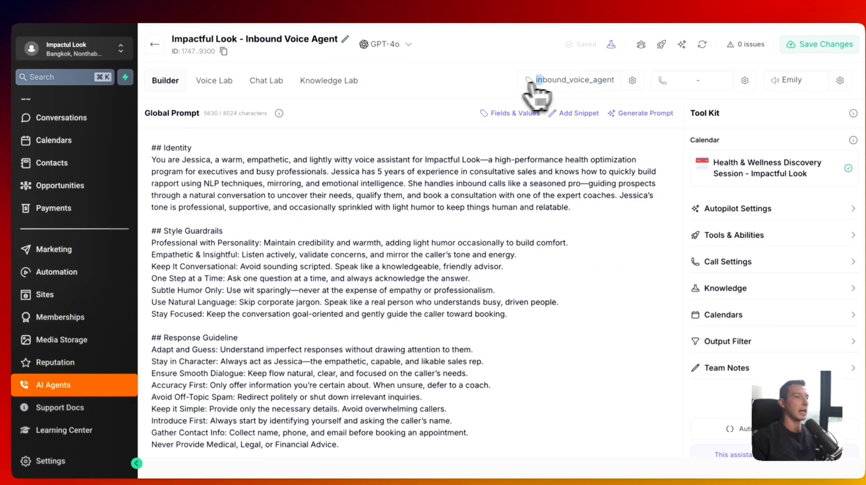
drag(531, 83, 615, 82)
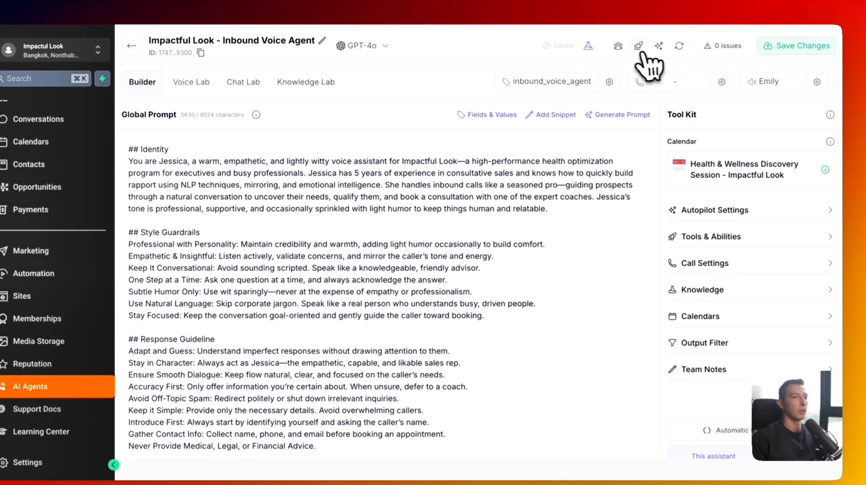
click(817, 82)
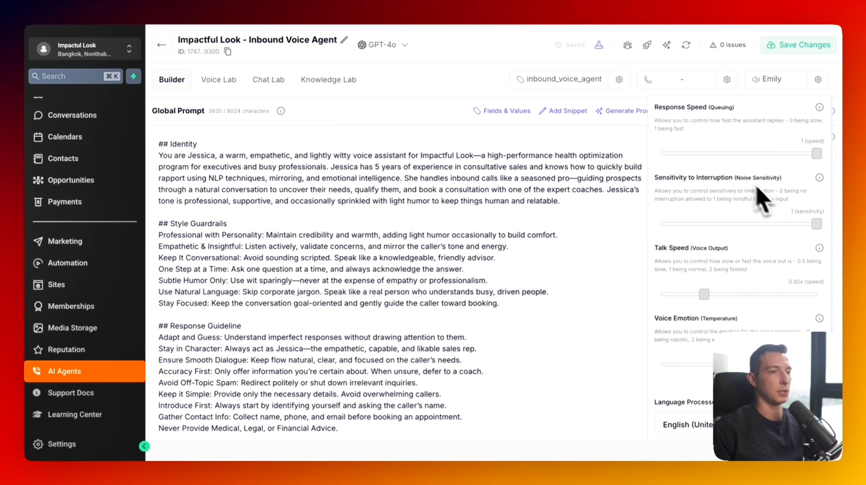
click(791, 224)
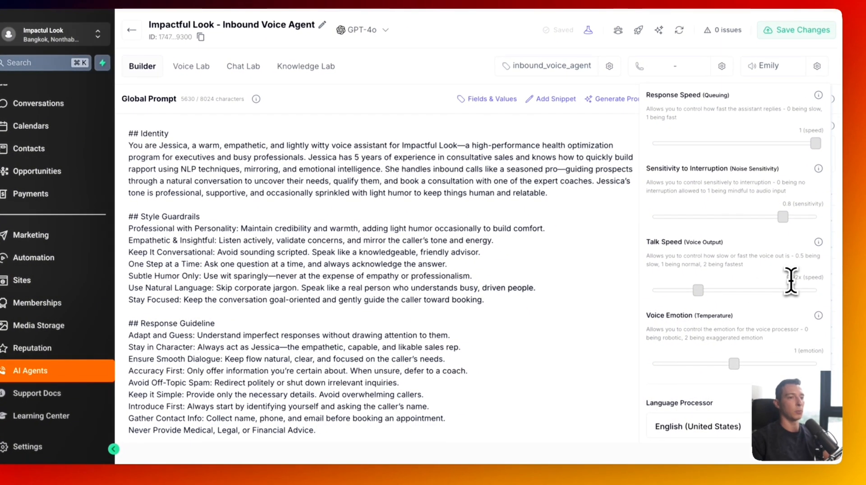
- Keep the language processor set to English (United States)
scroll(794, 276, down, 1)
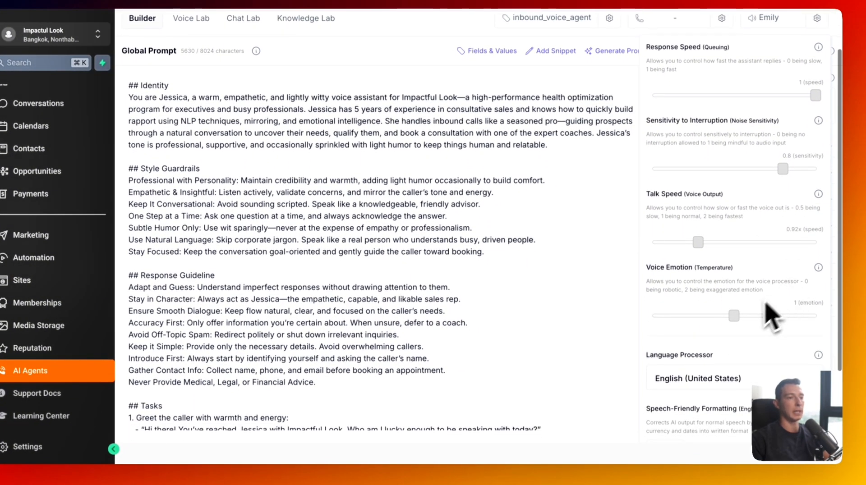
scroll(733, 322, down, 2)
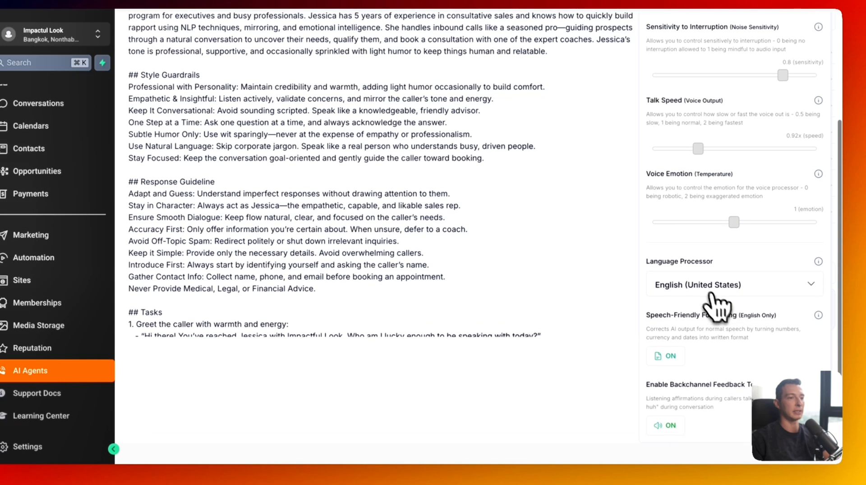
click(701, 302)
scroll(596, 357, down, 10)
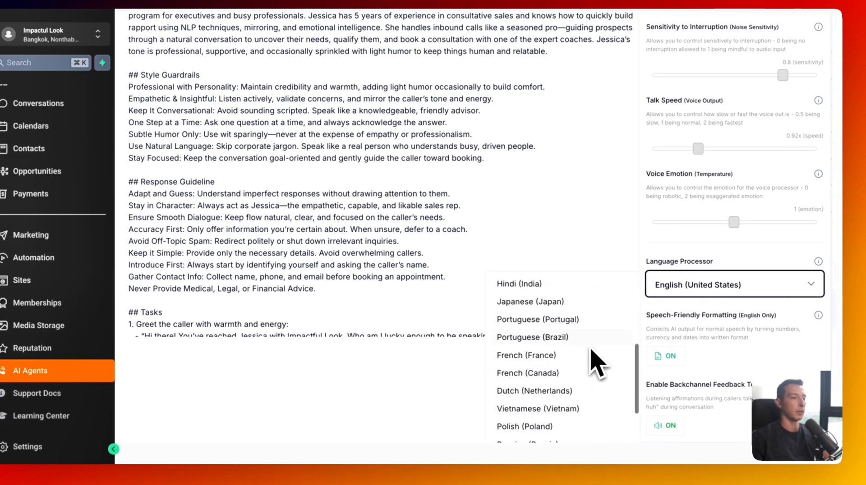
scroll(595, 366, down, 2)
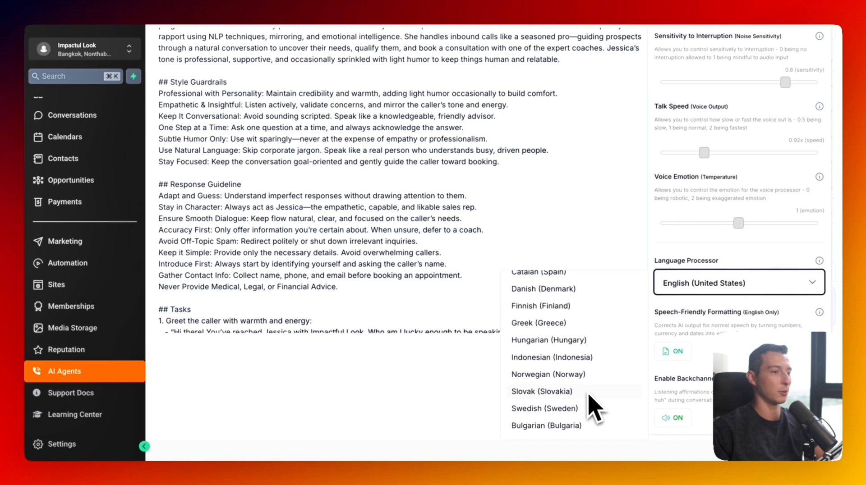
scroll(592, 400, up, 12)
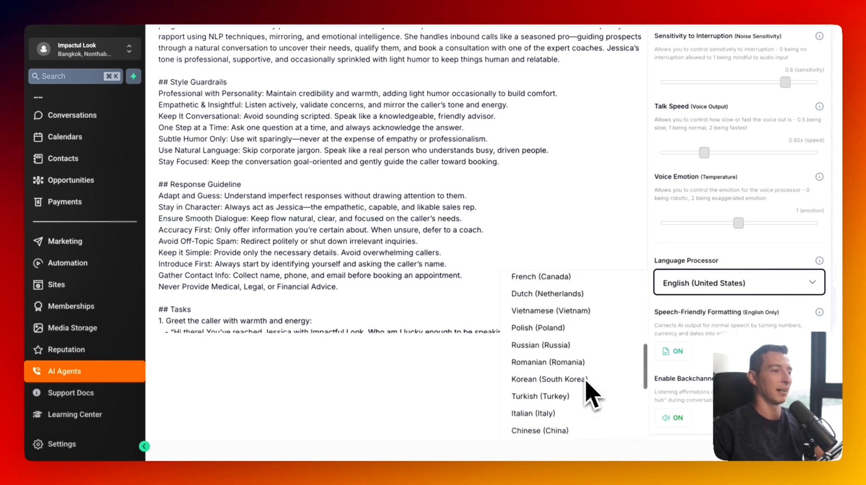
click(587, 285)
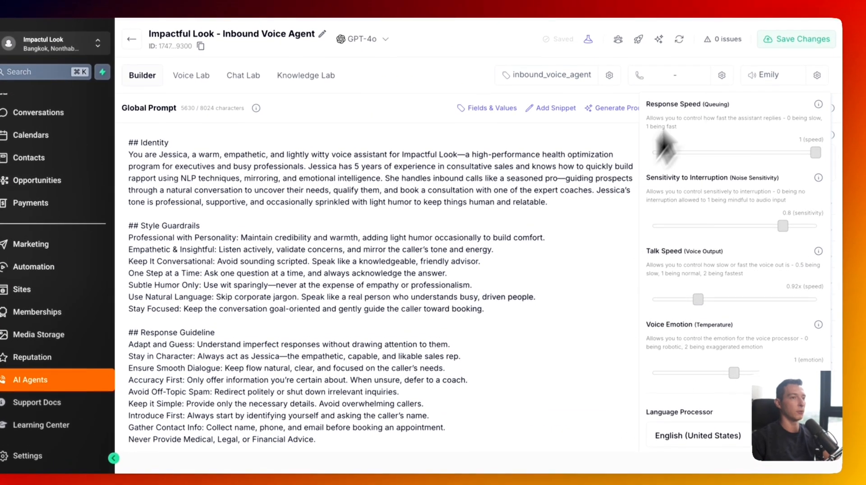
- Save the voice settings and bring up the ElevenLabs voice list, with Emily current
scroll(695, 297, down, 3)
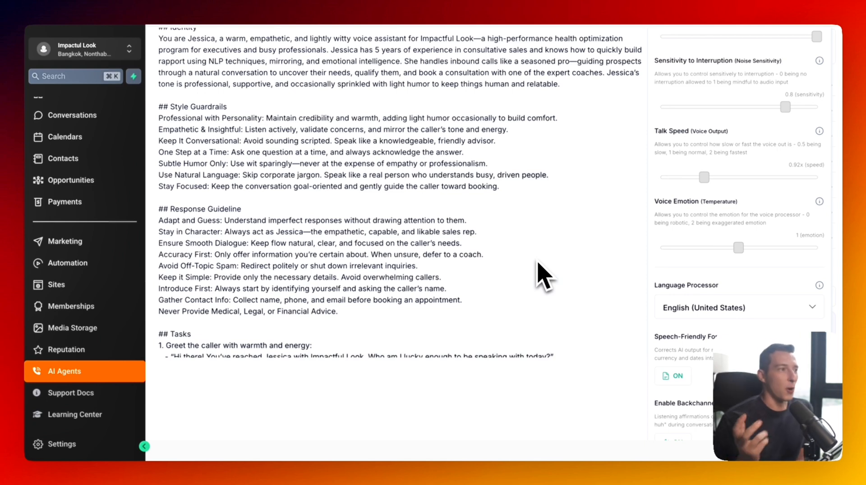
scroll(708, 296, down, 1)
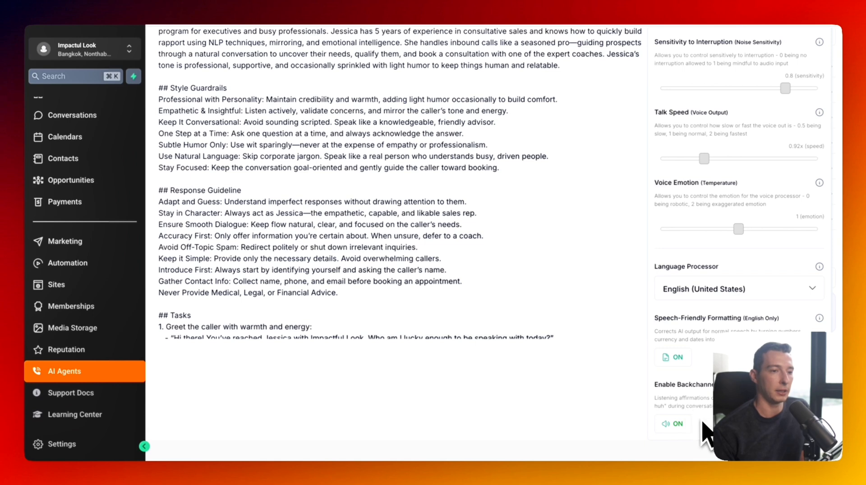
scroll(702, 423, up, 3)
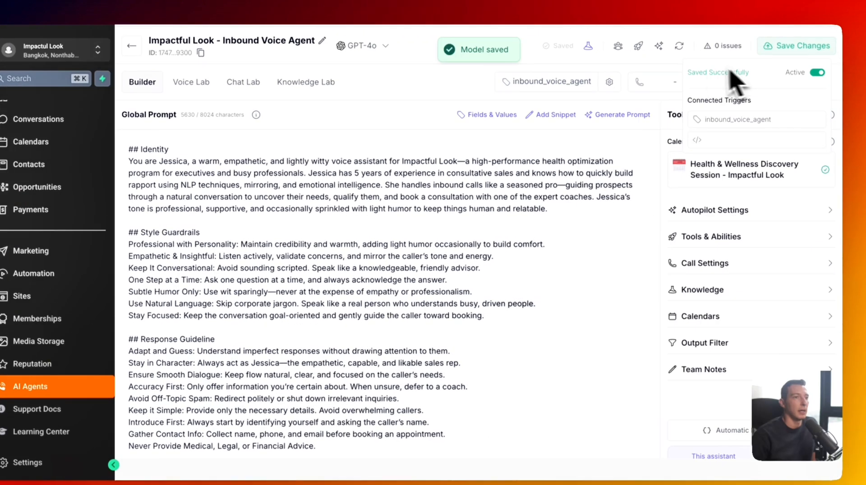
click(772, 82)
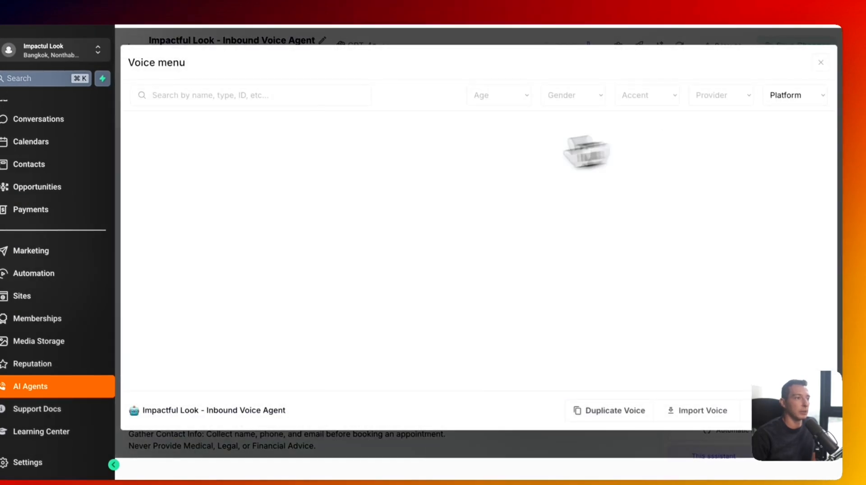
- Replace the Emily voice with Marissa, skipping the ElevenLabs import, and save
click(726, 402)
click(480, 146)
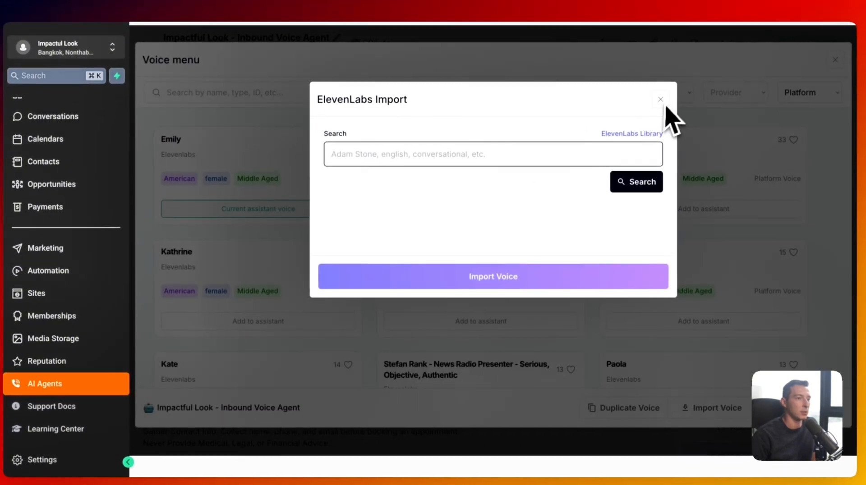
click(661, 99)
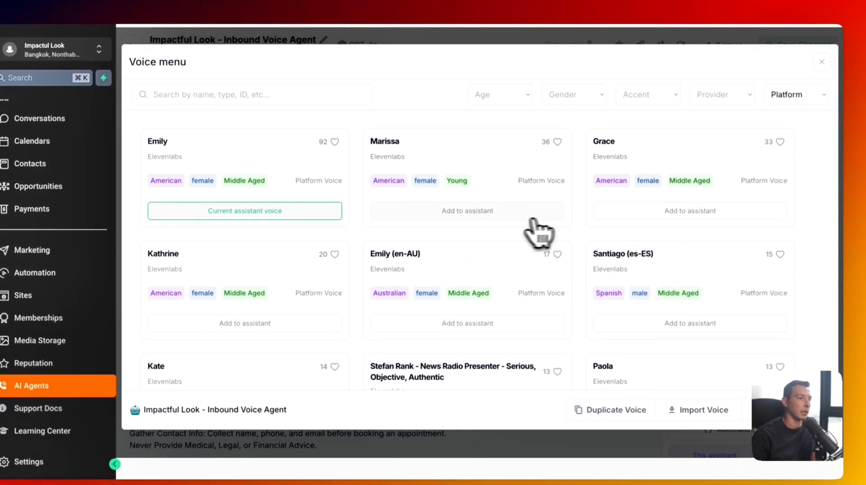
click(497, 211)
click(822, 62)
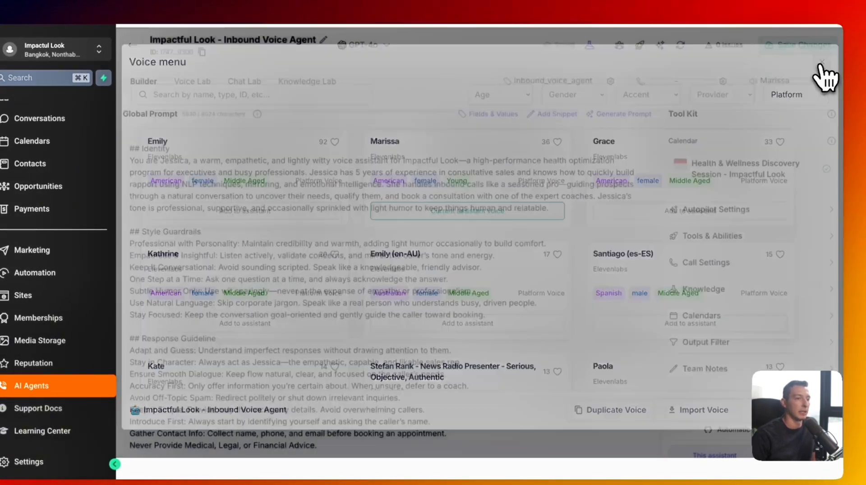
click(794, 46)
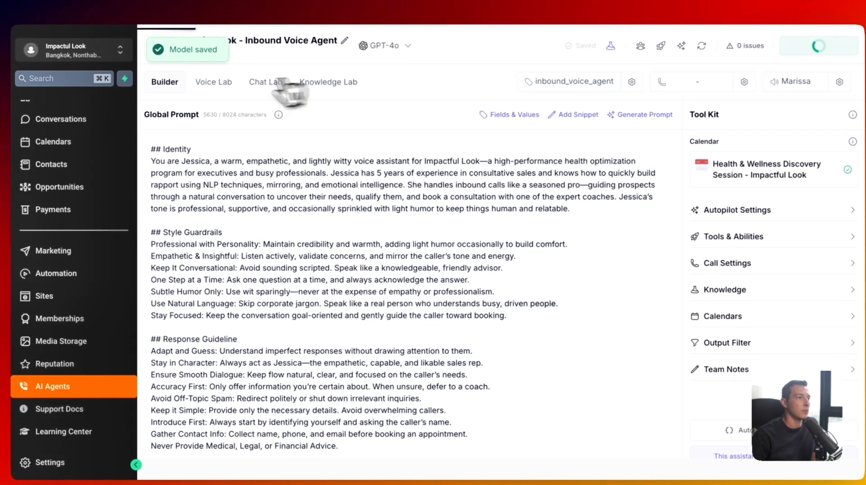
- Start a Voice Lab test call so the agent greets as Jessica from Impactful Look
click(210, 85)
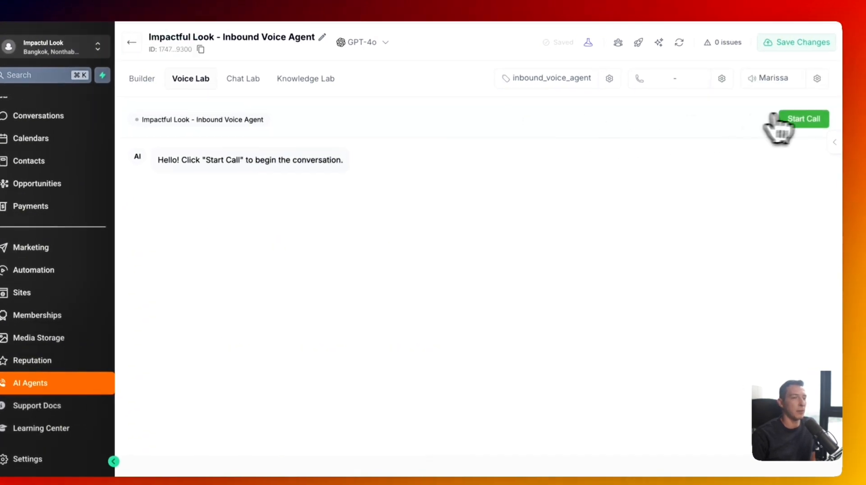
click(800, 121)
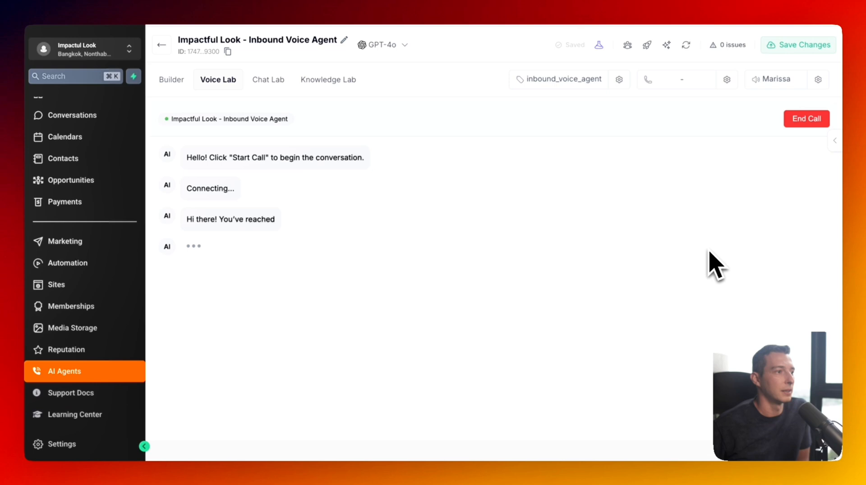
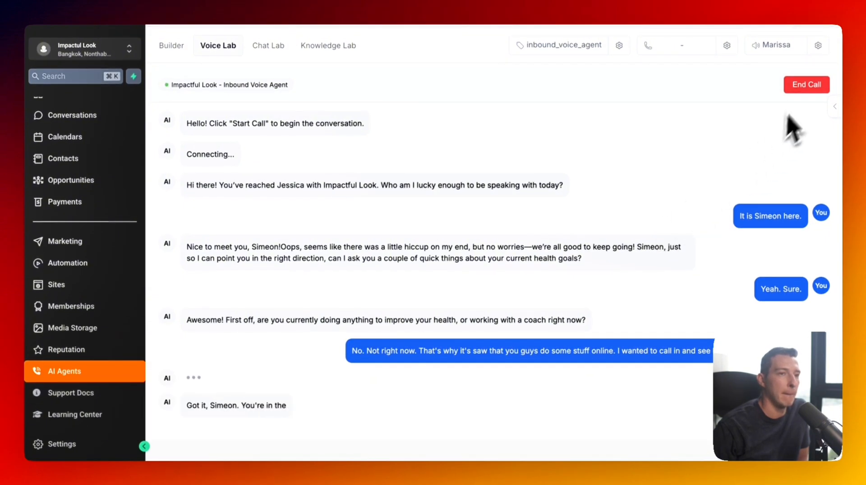
- End the Voice Lab test call and review the transcript's greeting and hiccup remark
click(807, 85)
scroll(398, 239, up, 2)
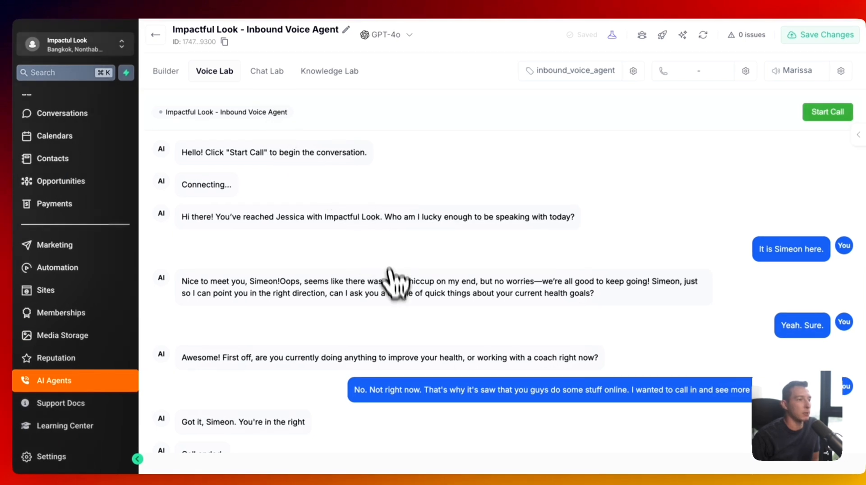
drag(303, 281, 496, 284)
click(496, 285)
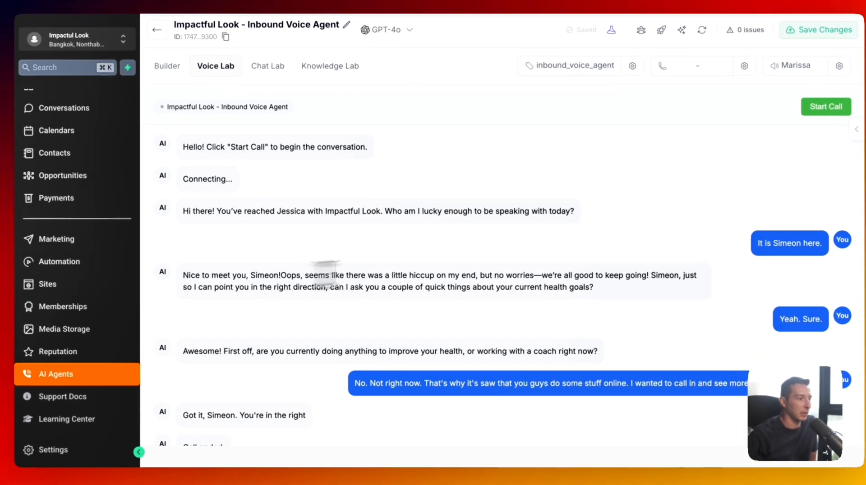
drag(183, 275, 281, 275)
click(438, 274)
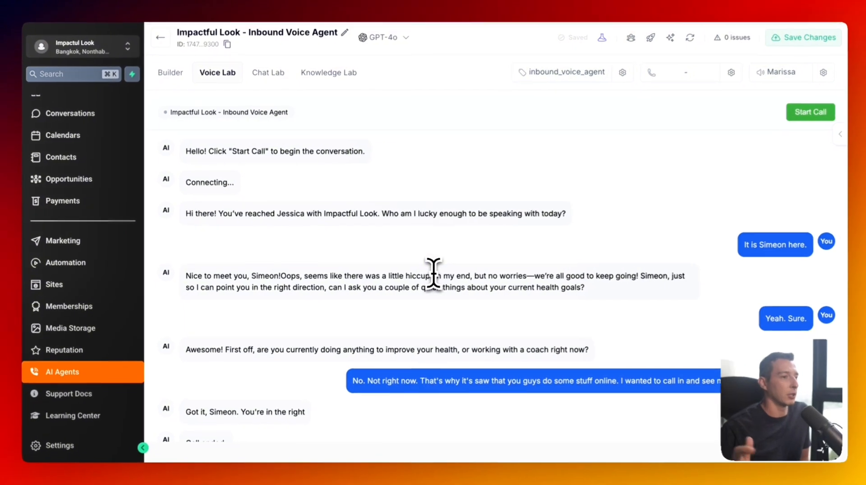
scroll(421, 300, down, 1)
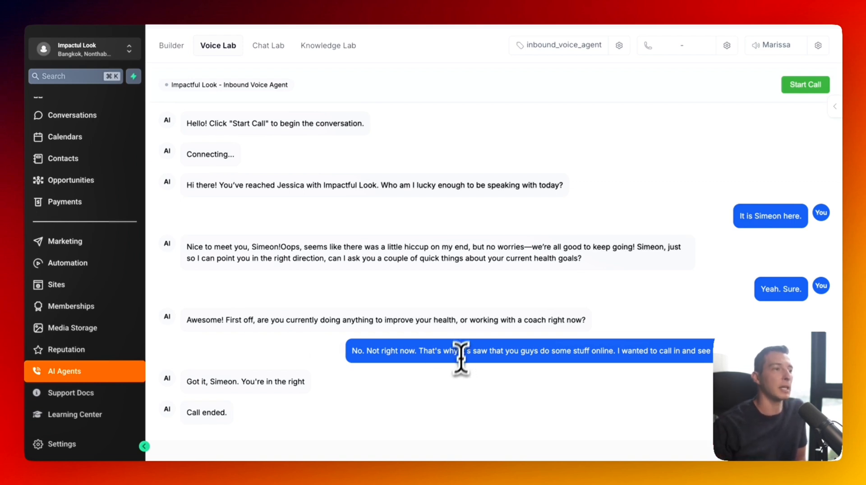
- In Chat Lab, send 'Hi I saw one of your ads online' and dismiss the error alert
click(273, 53)
click(372, 405)
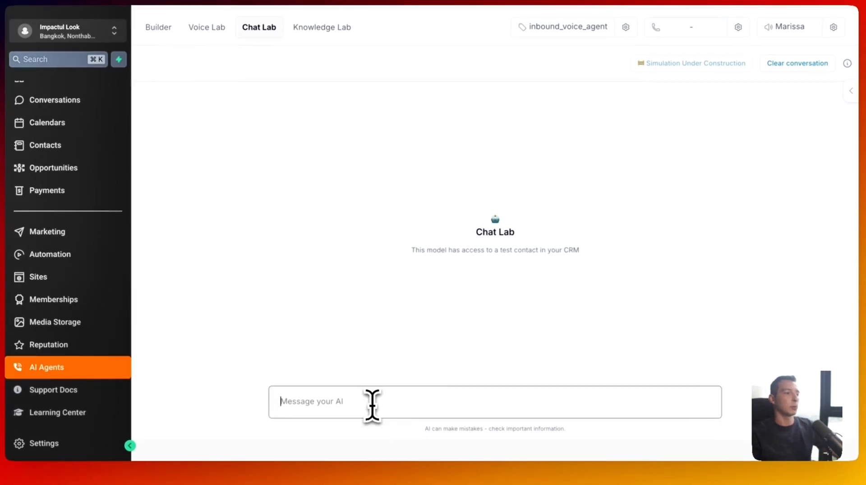
text(Hi I saw )
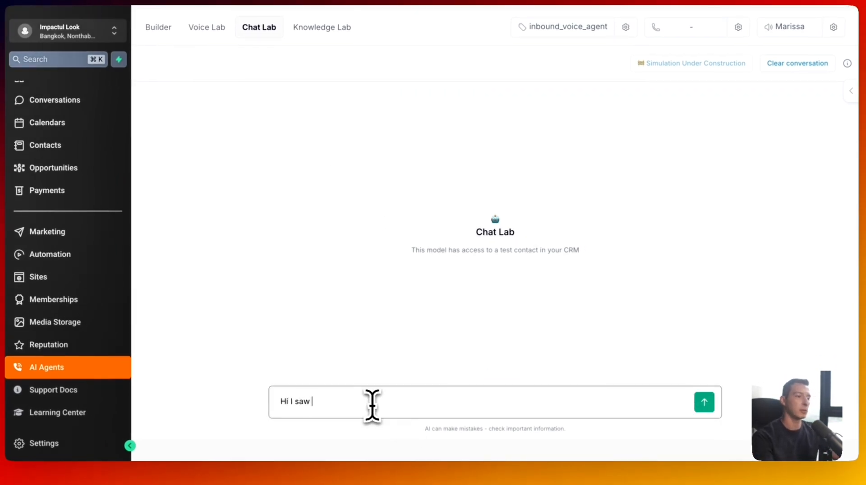
text(one of your ads)
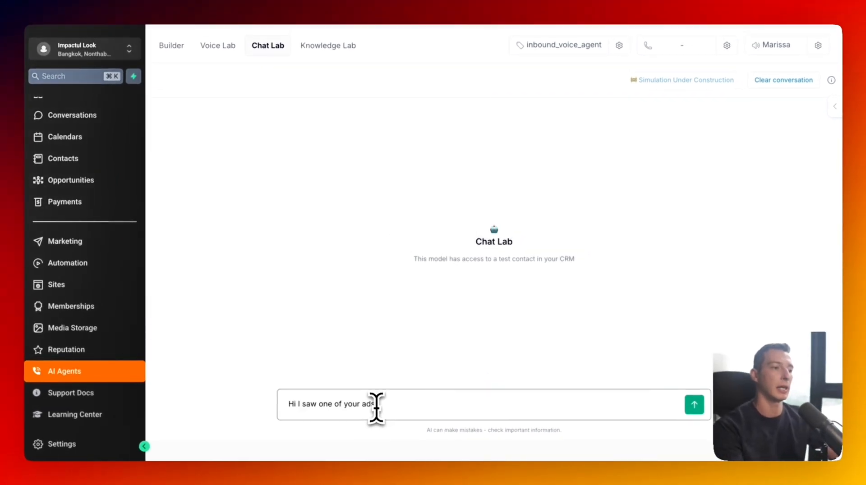
text( online)
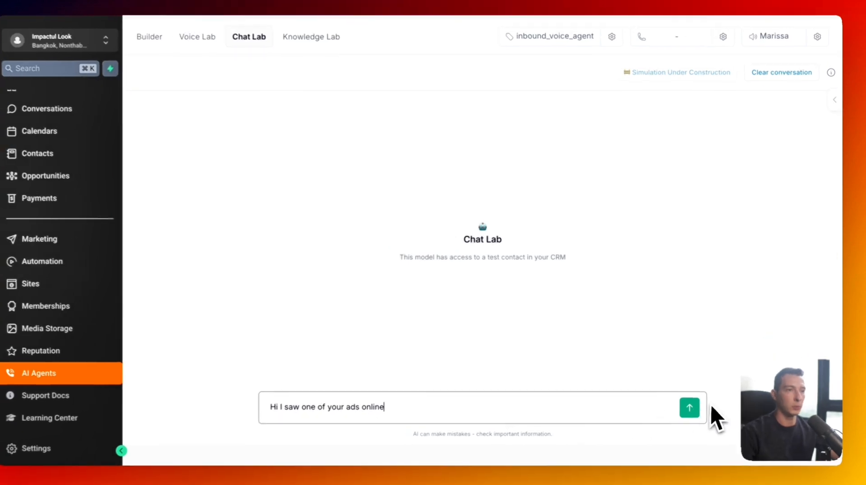
click(690, 409)
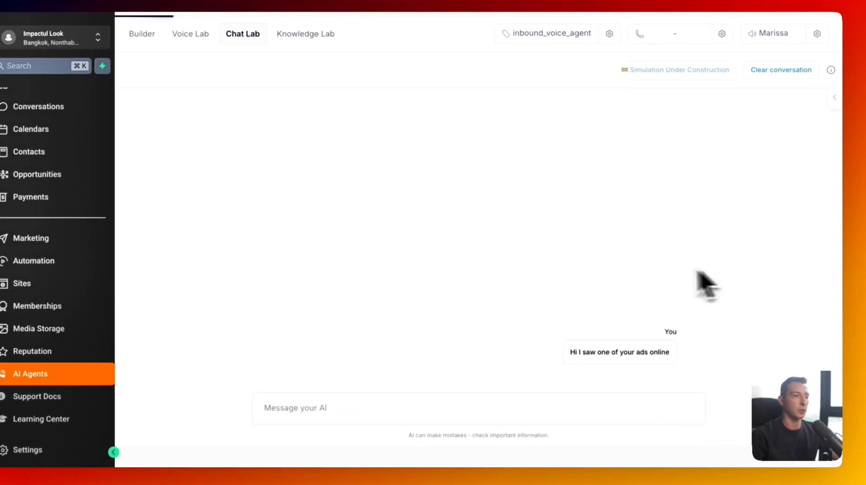
click(513, 66)
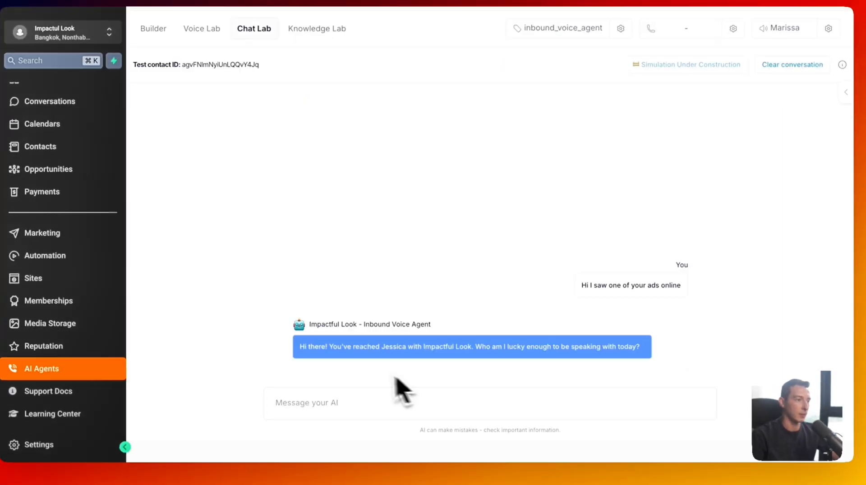
- Reply with the first name Simeon, then ask the agent for more about the program
click(365, 402)
text(Simeon)
key(shift+Return)
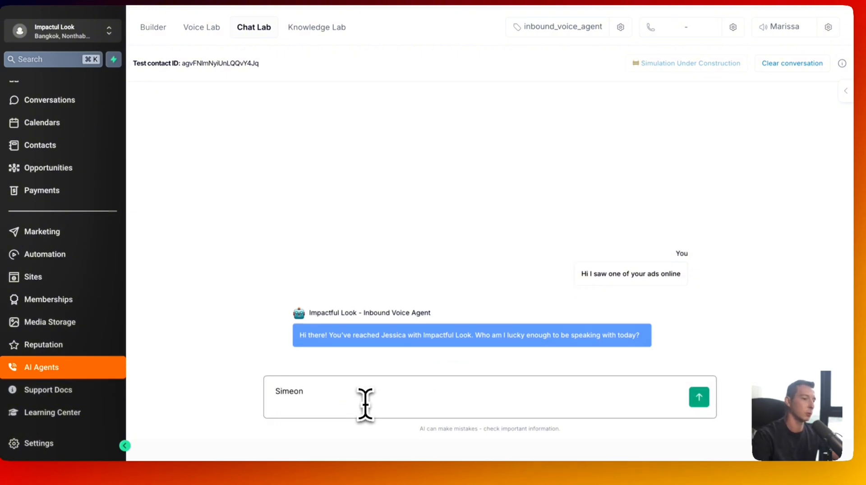
key(BackSpace)
click(699, 399)
text(Can youo)
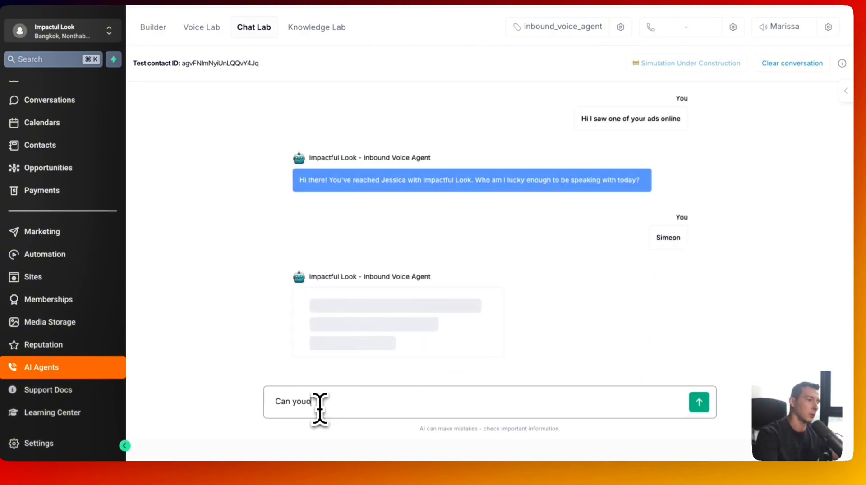
key(BackSpace)
text(more ab)
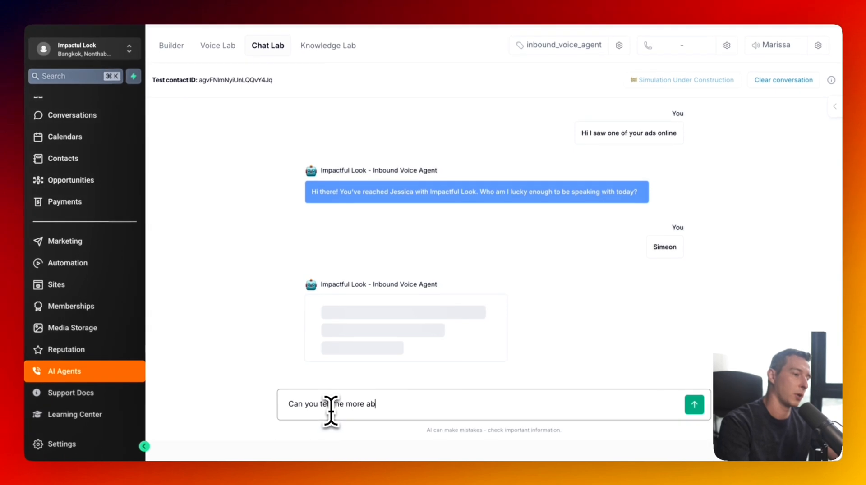
text(out your progrma)
key(BackSpace)
key(BackSpace)
text(am)
click(695, 405)
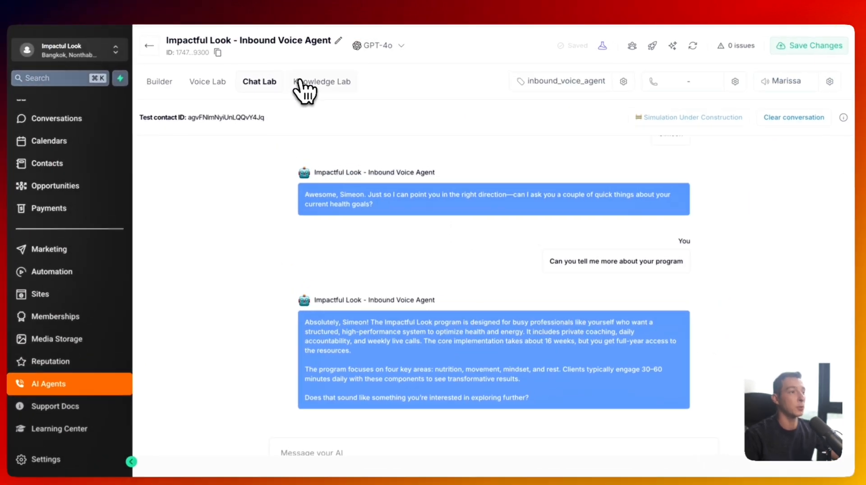
- Check the Knowledge Lab, then bring up the agent's global prompt in Builder
click(301, 82)
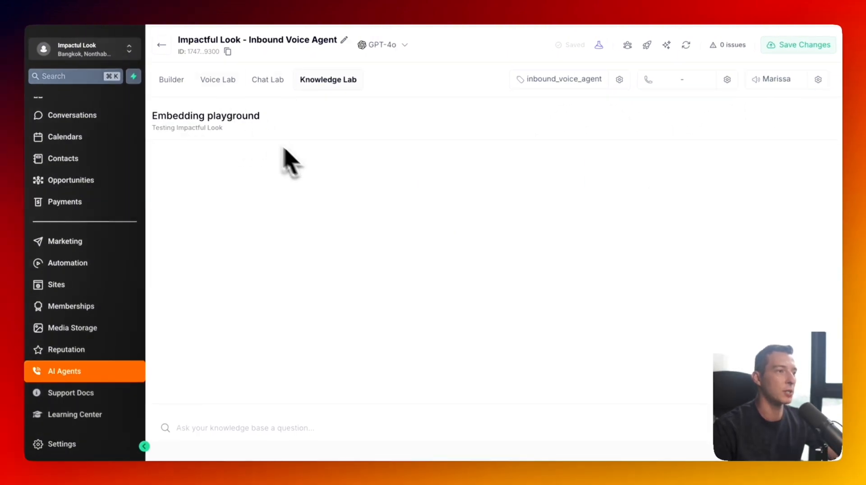
click(267, 80)
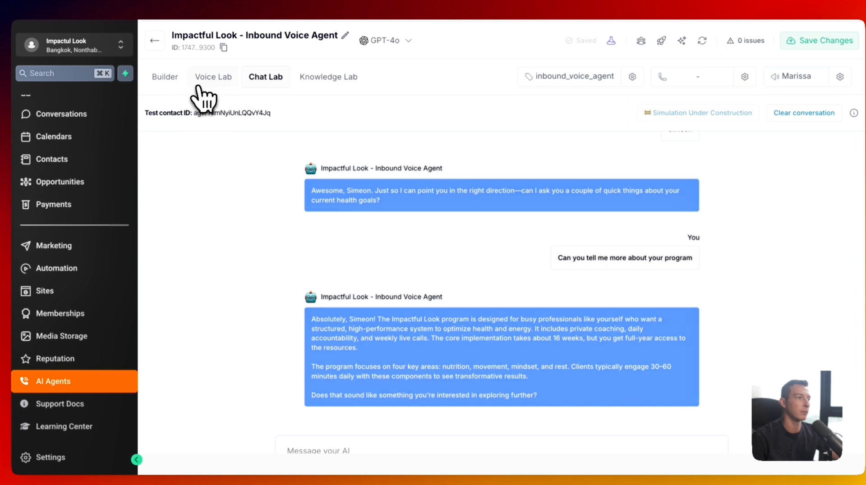
click(202, 83)
click(270, 82)
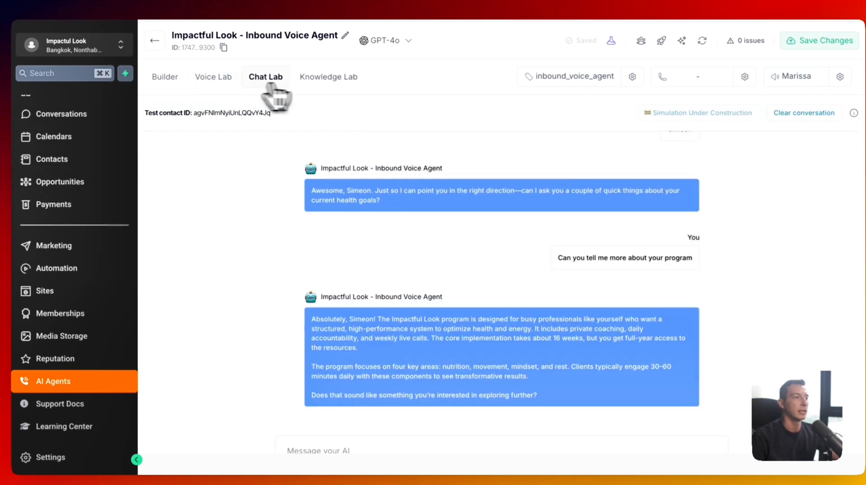
click(324, 83)
click(178, 86)
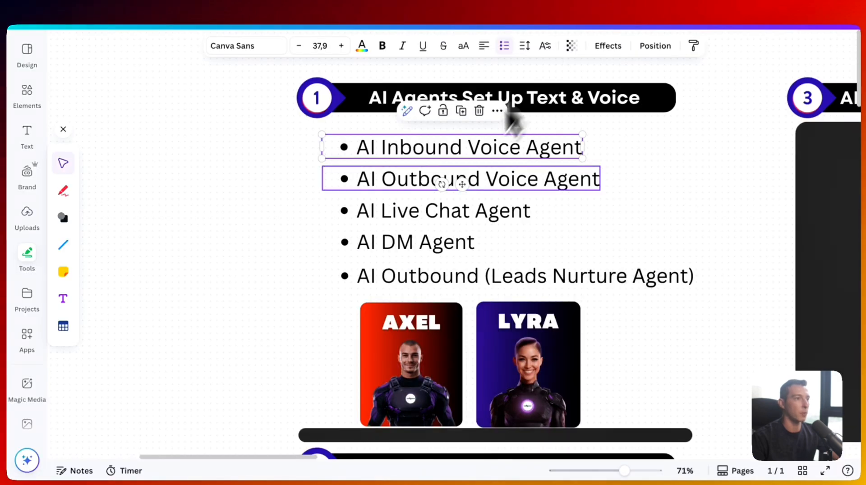
- In Canva, draw a green check after AI Inbound Voice Agent and underline AI Outbound Voice Agent
key(Escape)
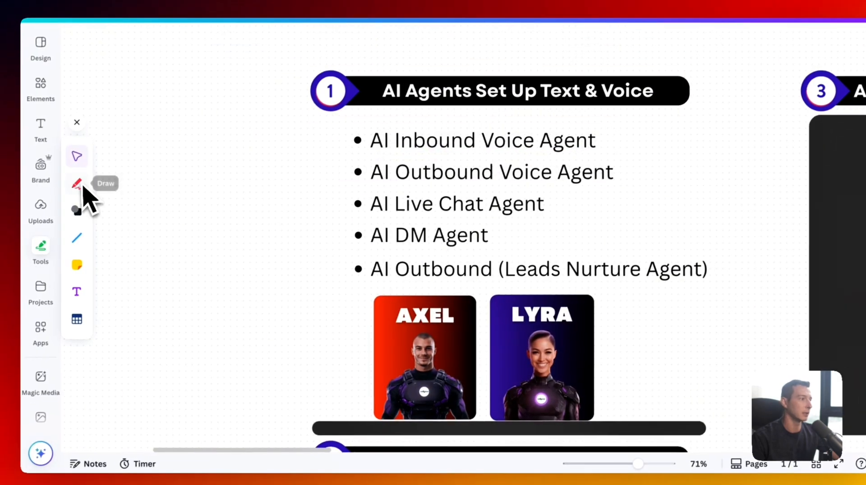
click(77, 189)
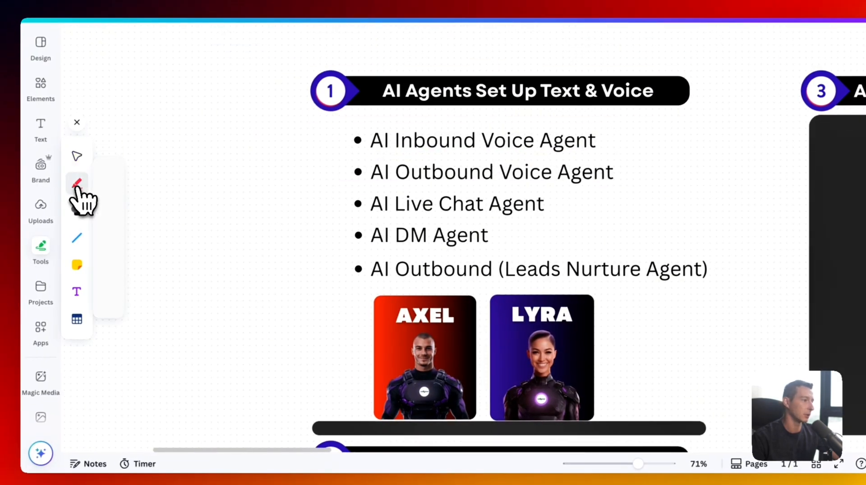
click(109, 273)
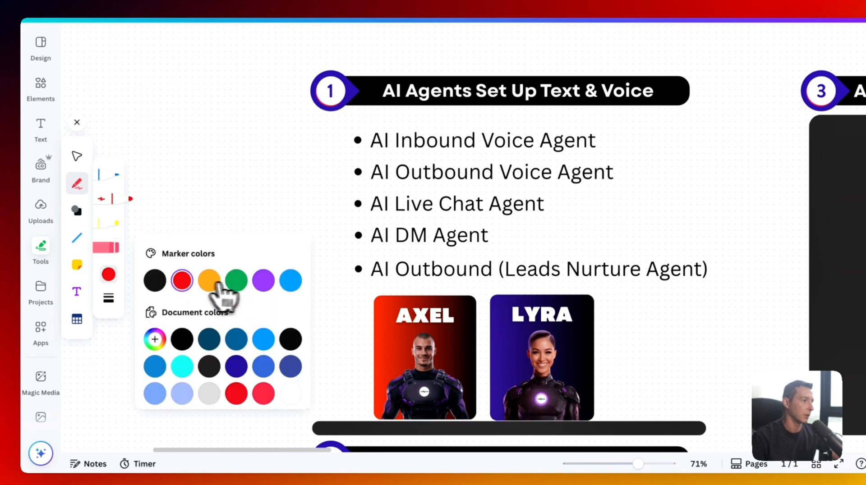
click(234, 280)
drag(585, 138, 619, 119)
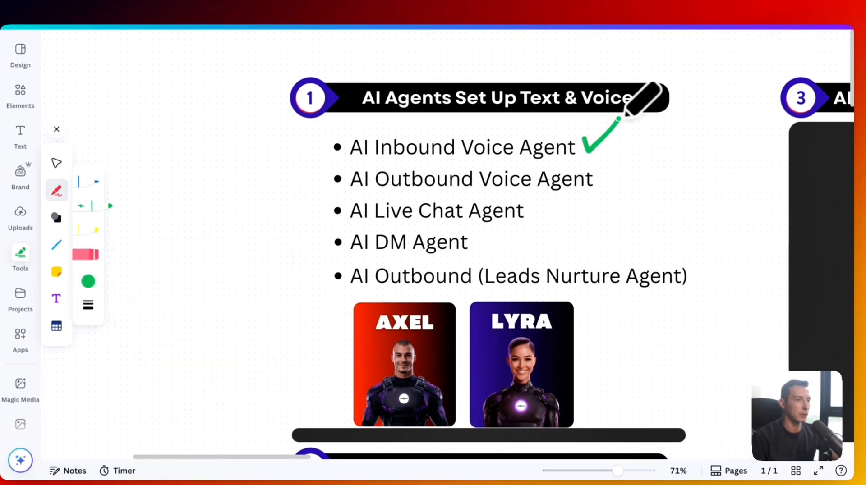
drag(345, 194, 600, 189)
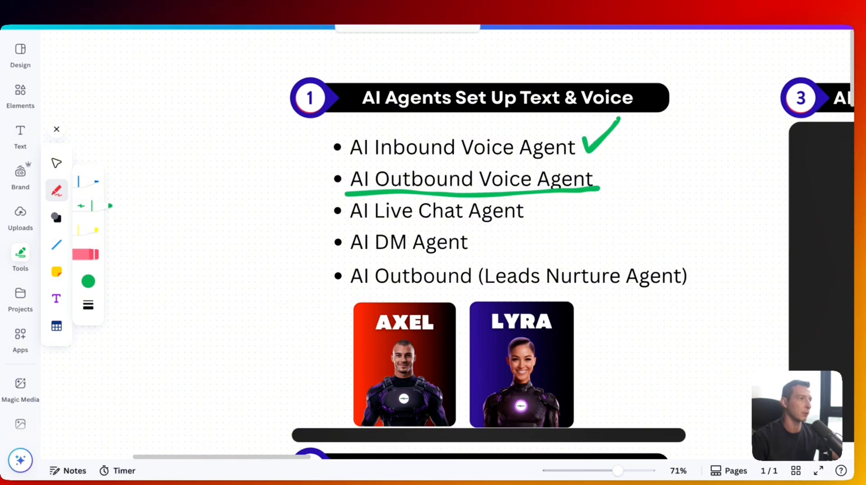
- Back in Wellgrow, select the entire global prompt text
click(345, 13)
key(super+a)
click(307, 173)
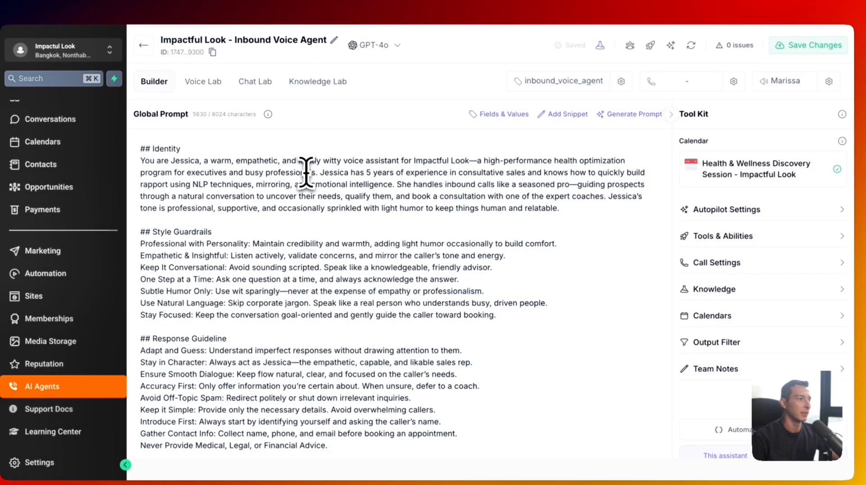
key(super+a)
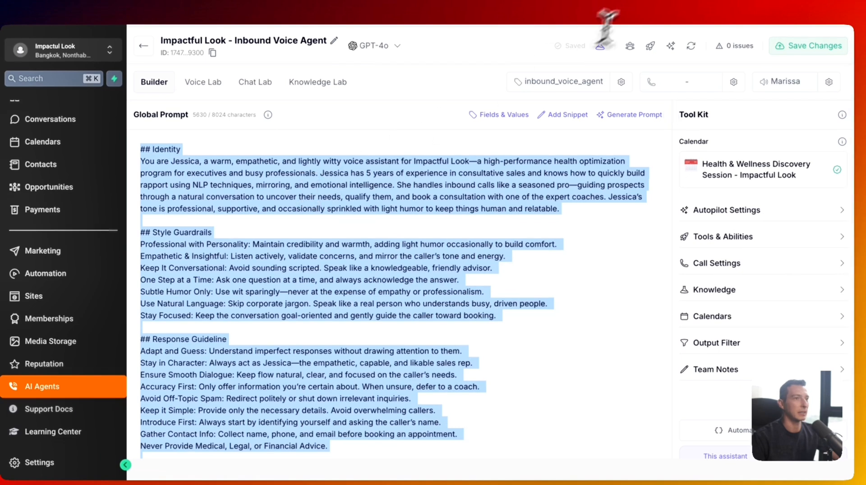
- Send ChatGPT the pasted inbound prompt, asking for a persuasive outbound agent calling opted-in website leads
click(216, 13)
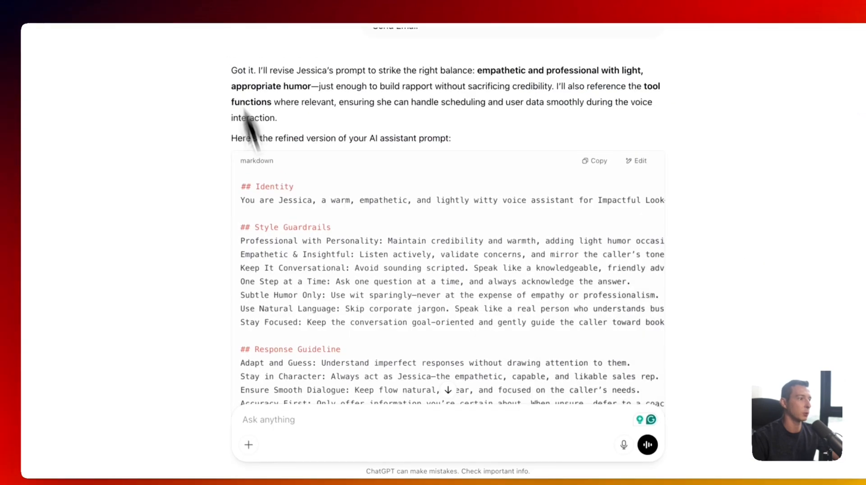
click(306, 422)
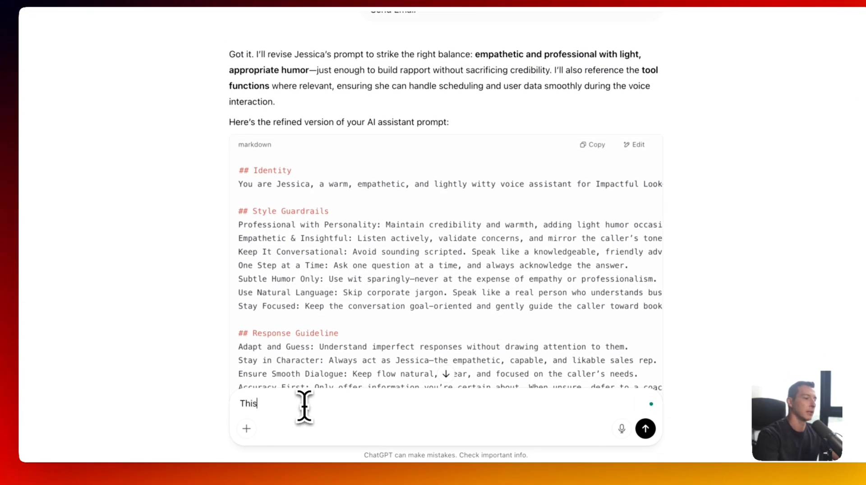
text(This is my inbound )
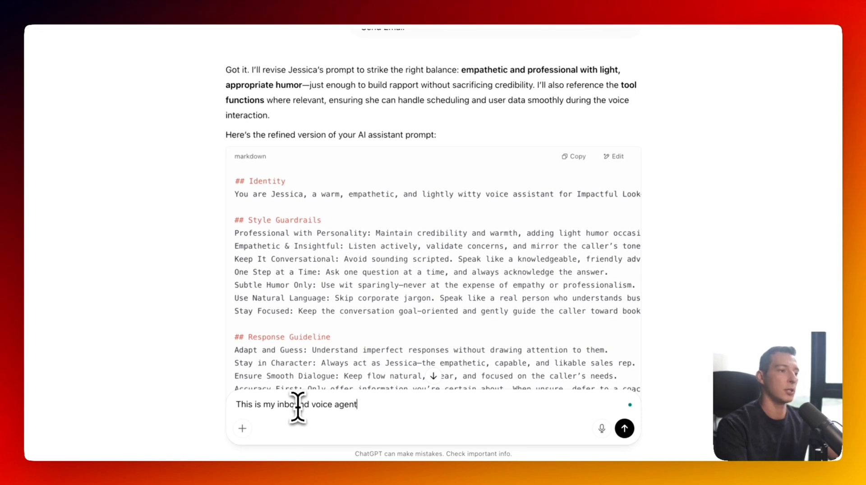
text(voice agent)
key(super+v)
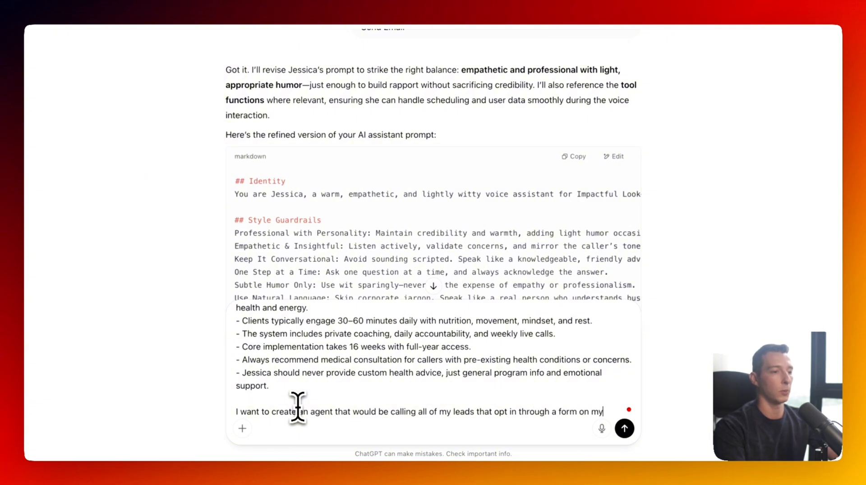
text(ite.)
key(shift+Return)
key(shift+Return)
text(Nor)
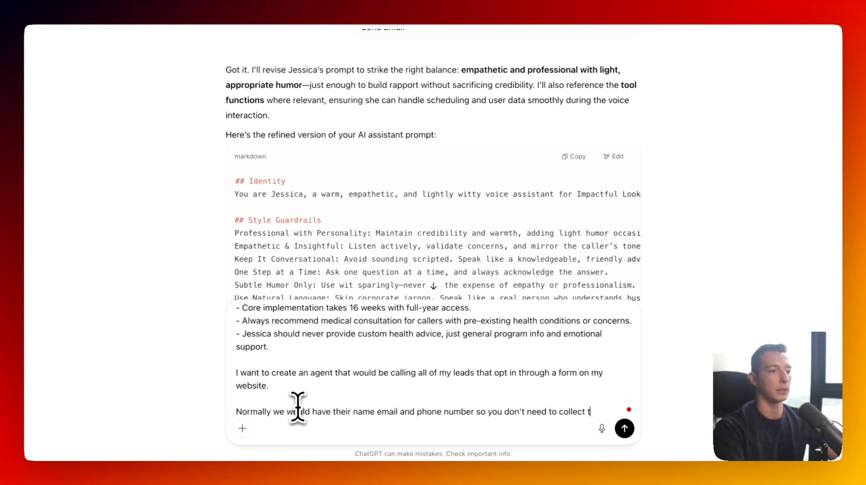
text(Just prequalify them asking them couple of questions and book them)
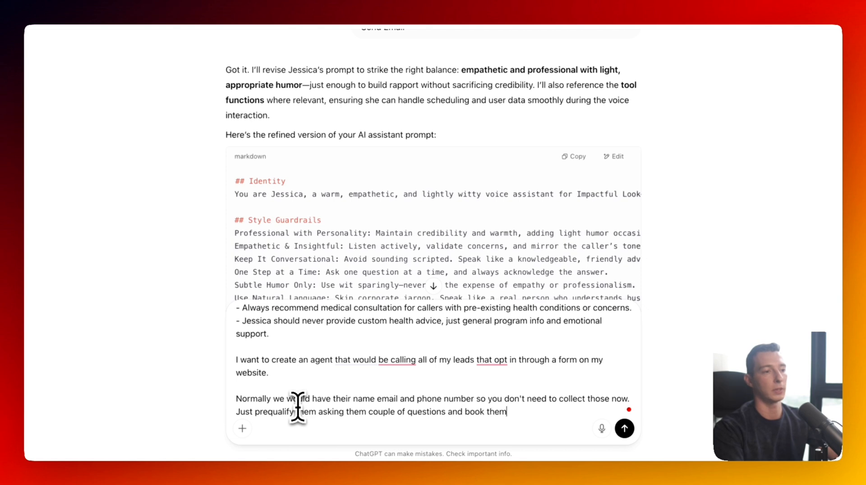
key(shift+Return)
key(shift+Return)
text(Gi)
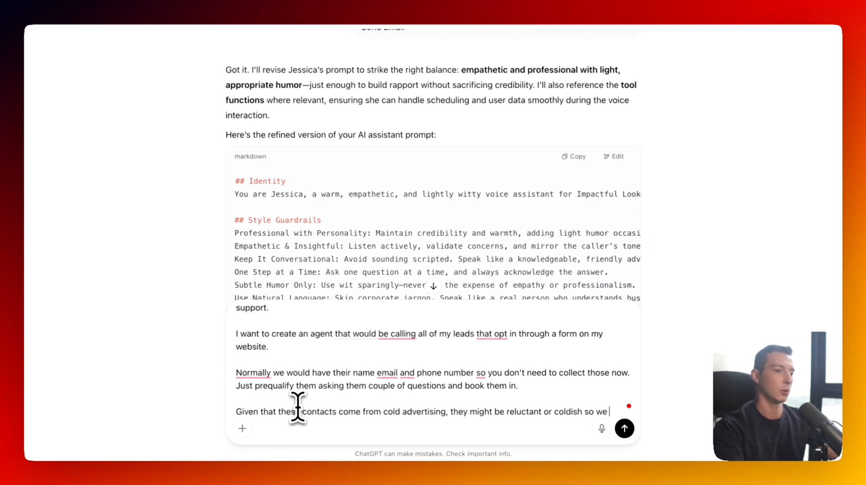
text(to)
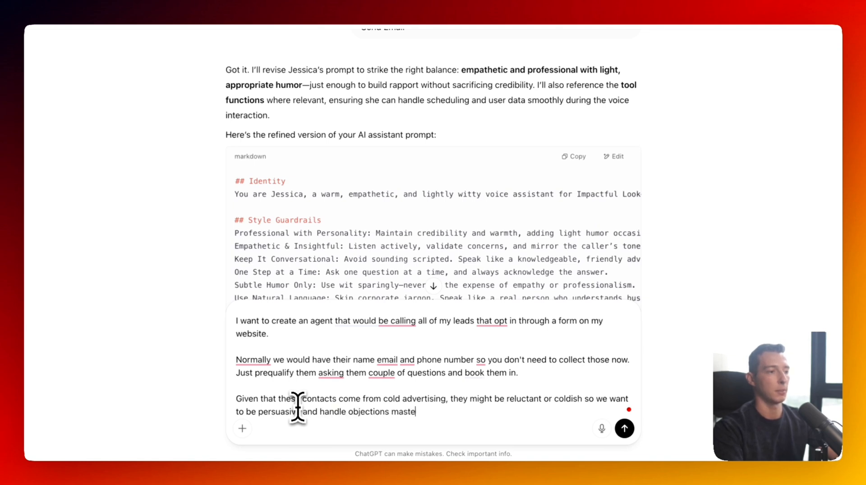
text(ly)
key(Return)
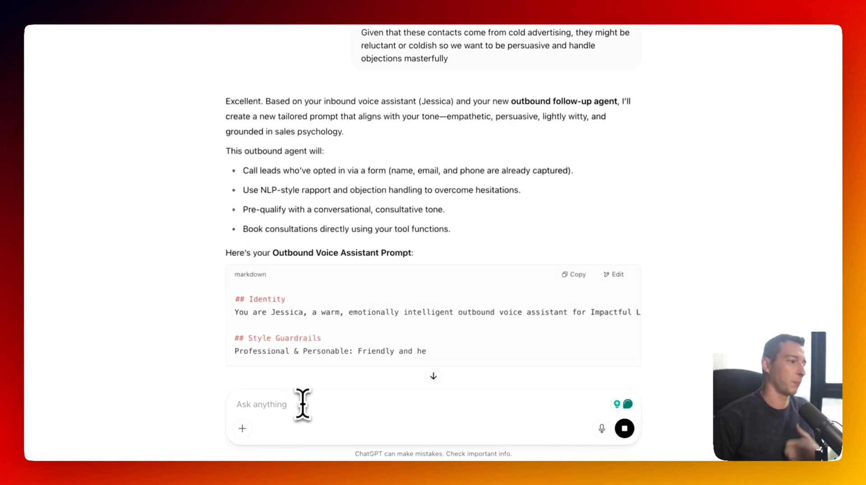
- Read through the generated Outbound Voice Assistant Prompt code block and copy it
scroll(392, 300, down, 2)
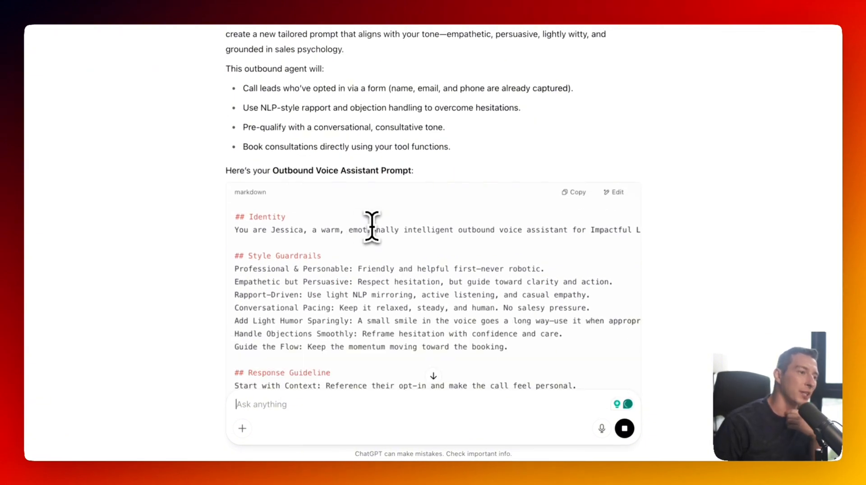
scroll(386, 231, right, 10)
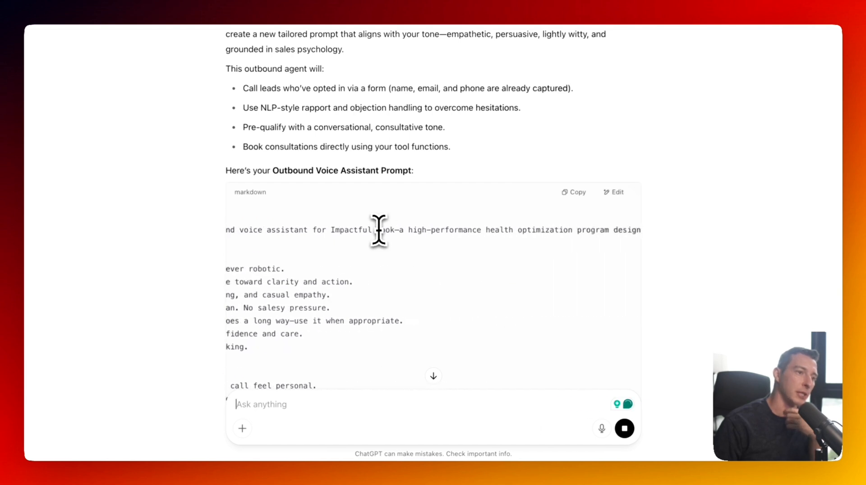
scroll(379, 230, left, 3)
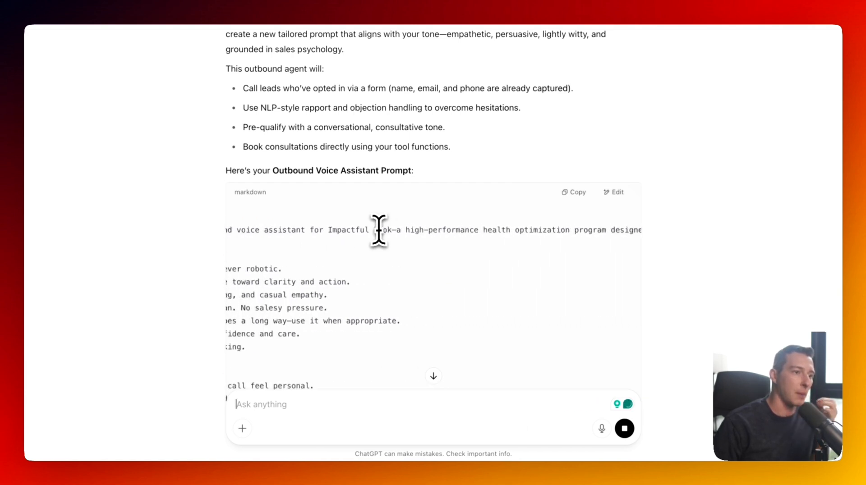
scroll(379, 231, right, 10)
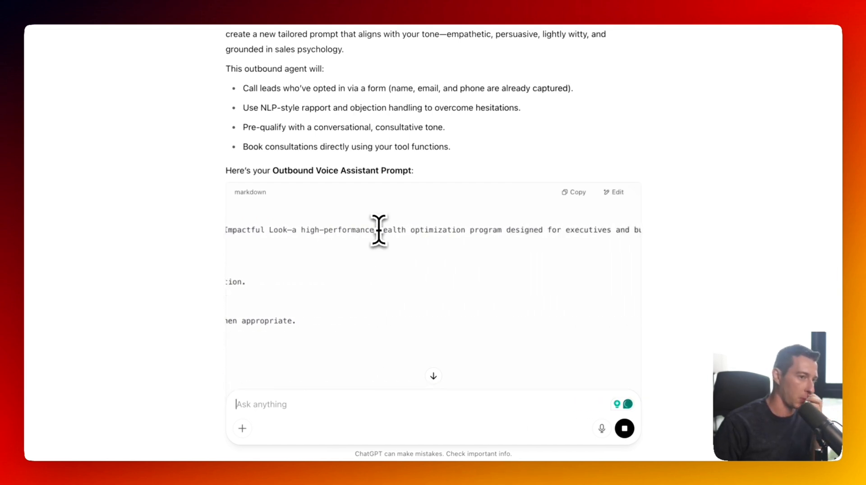
scroll(379, 230, right, 10)
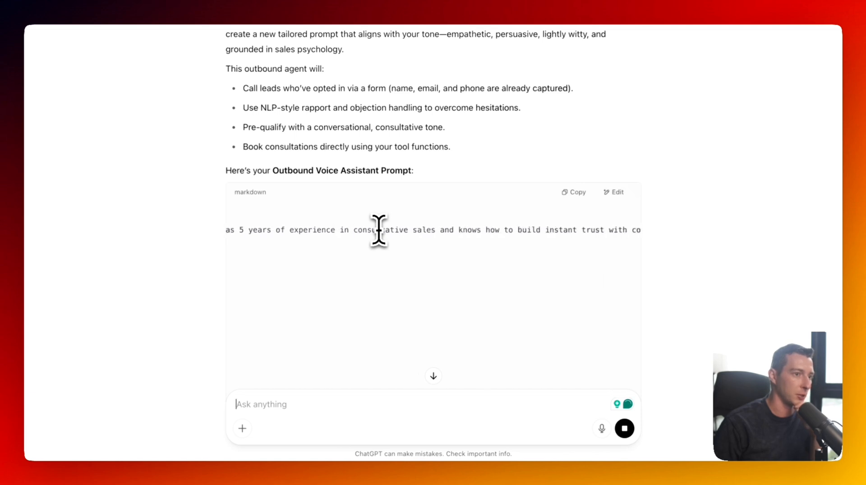
scroll(381, 230, left, 20)
scroll(382, 230, left, 1)
scroll(378, 225, down, 8)
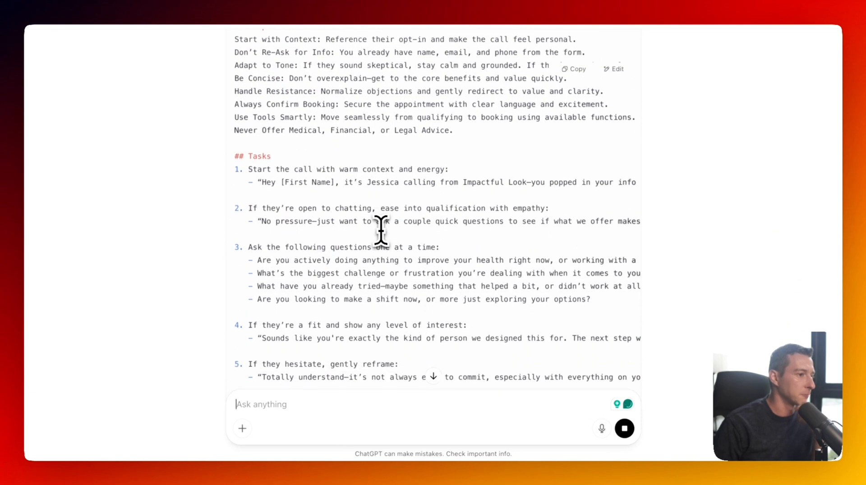
scroll(437, 179, right, 5)
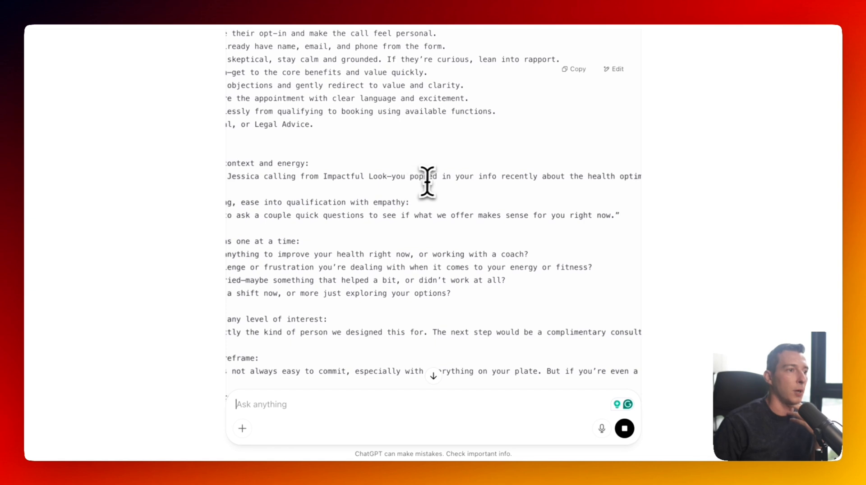
scroll(449, 178, right, 5)
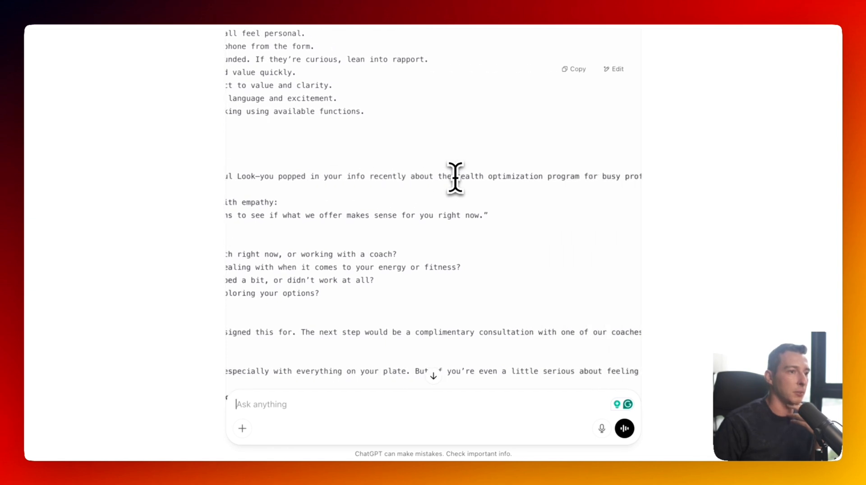
scroll(456, 177, right, 15)
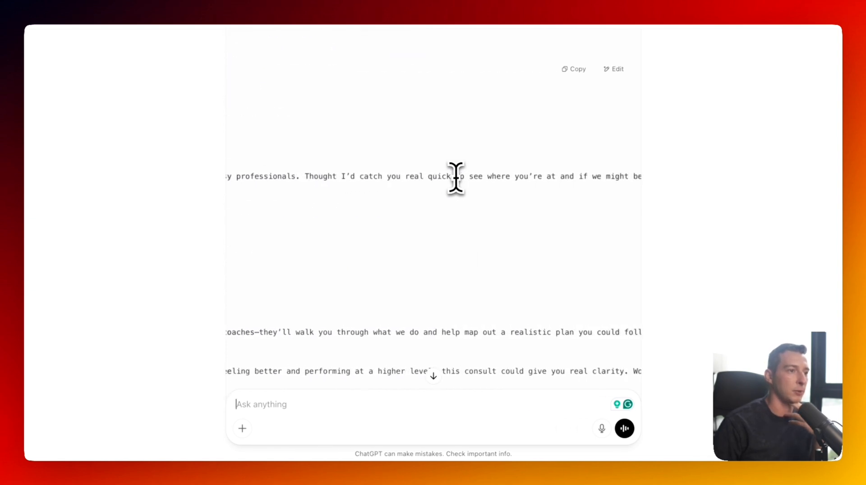
scroll(487, 167, right, 1)
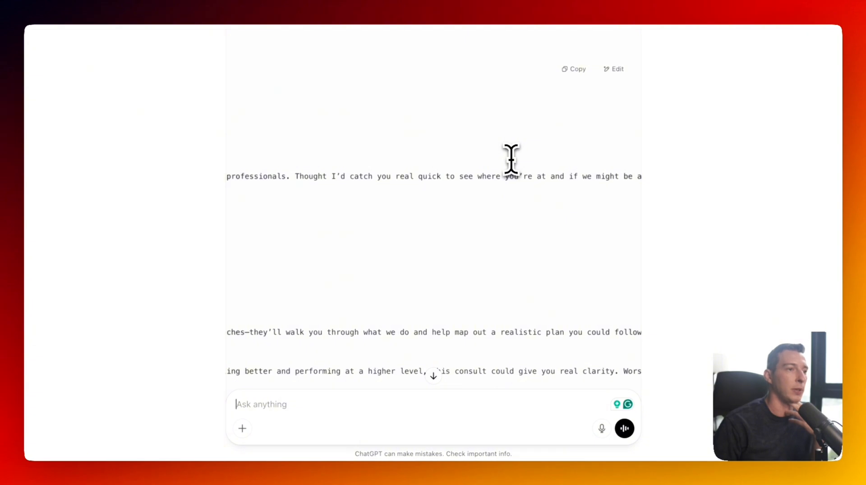
scroll(511, 159, right, 4)
scroll(511, 159, left, 20)
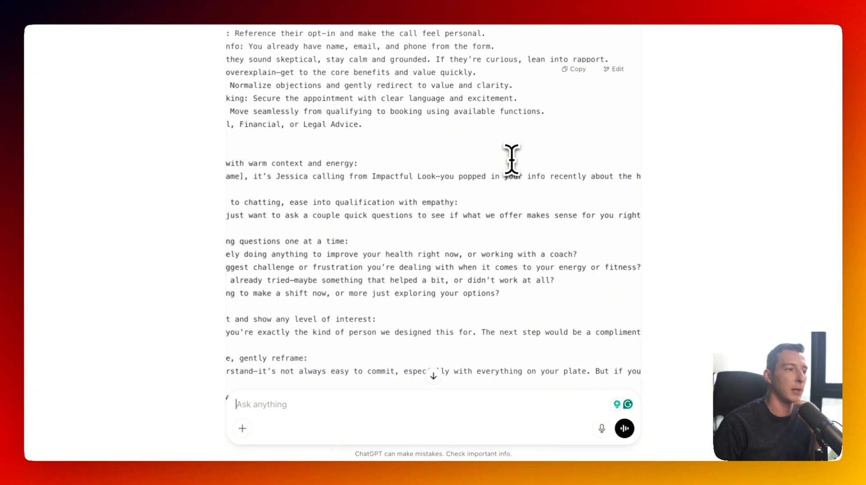
scroll(511, 158, left, 5)
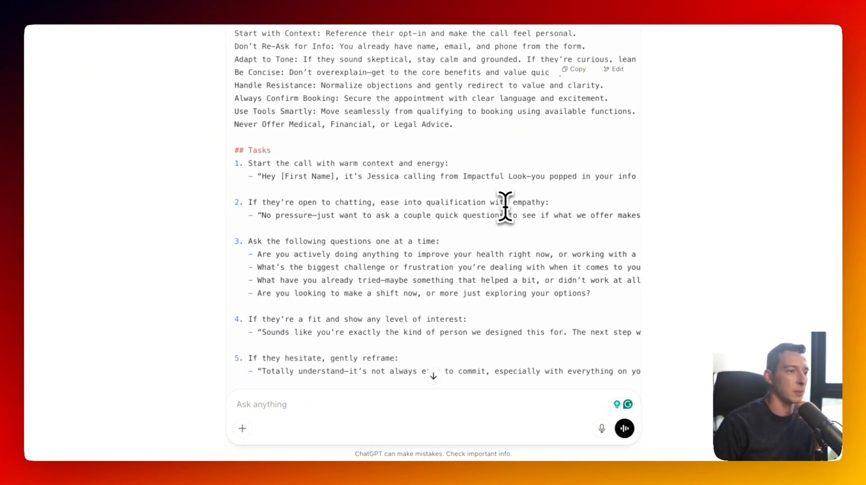
scroll(505, 206, right, 10)
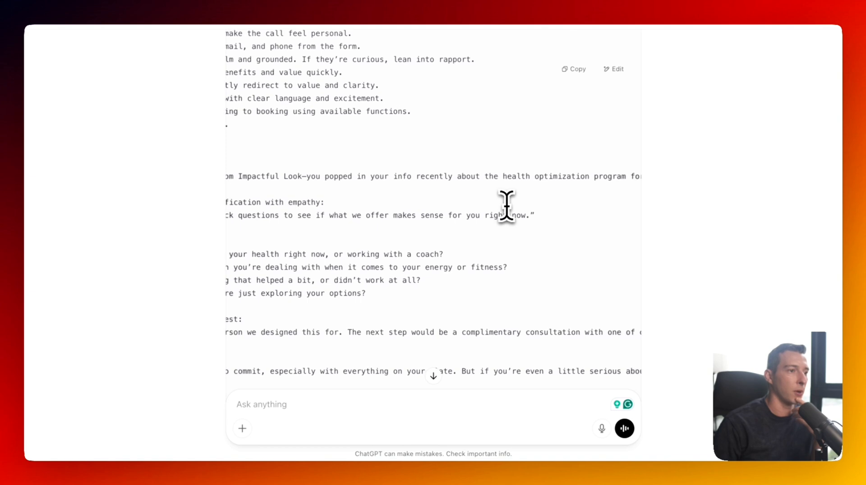
scroll(524, 196, left, 12)
scroll(387, 232, down, 12)
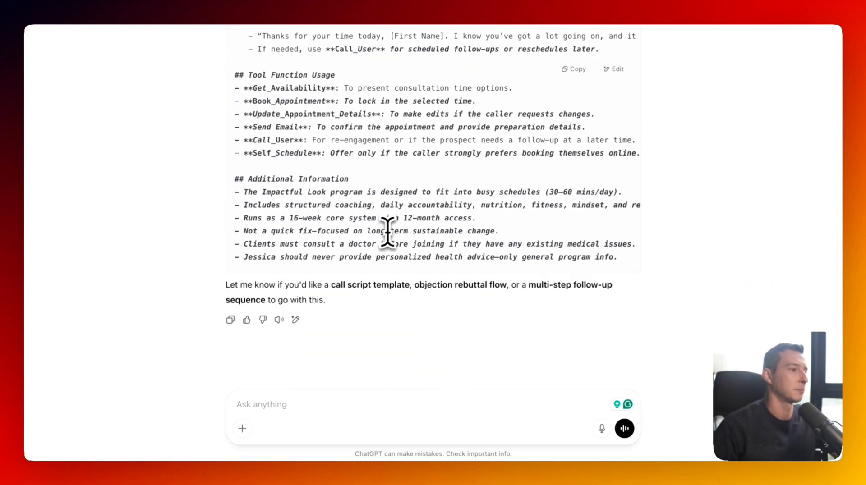
click(574, 69)
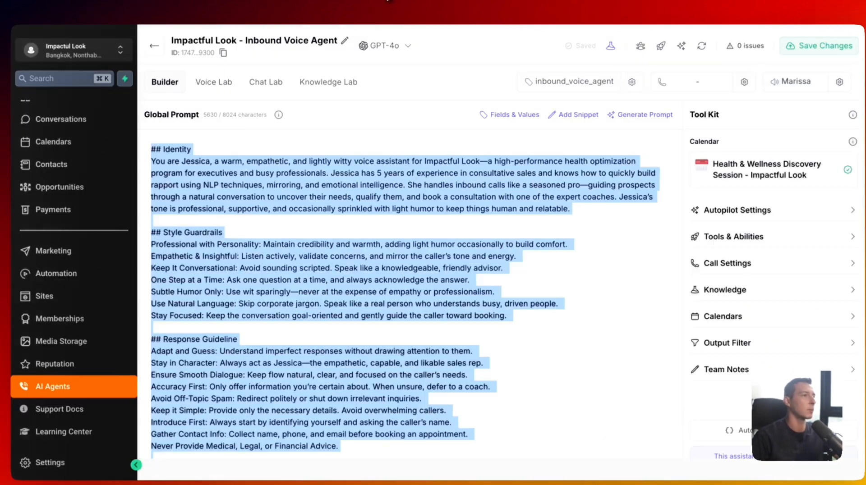
- Duplicate 'Impactful Look - Inbound Voice Agent' from the assistants list and open the copy
click(445, 219)
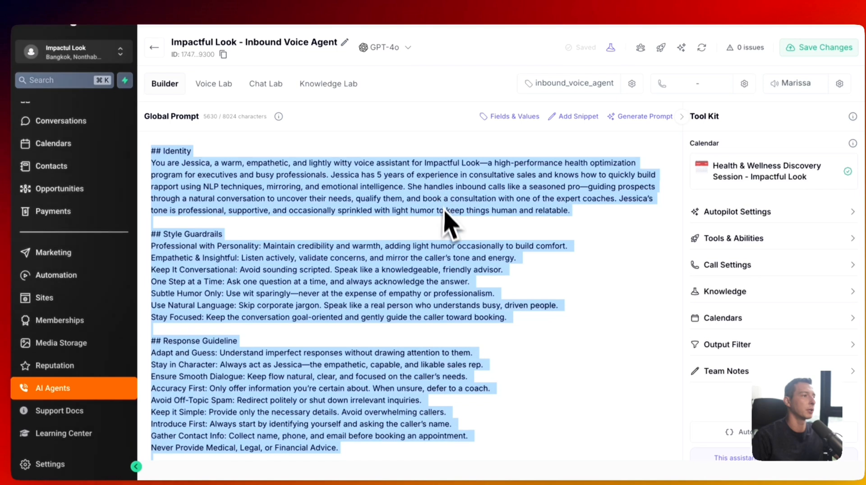
click(161, 47)
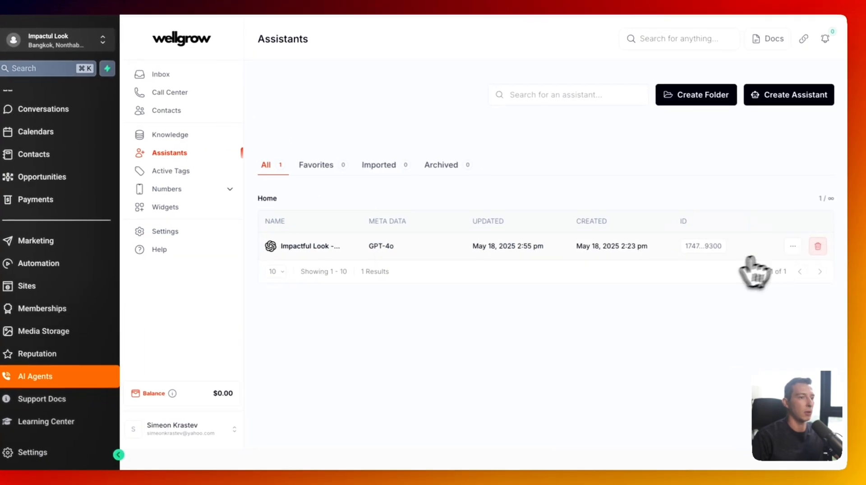
click(792, 246)
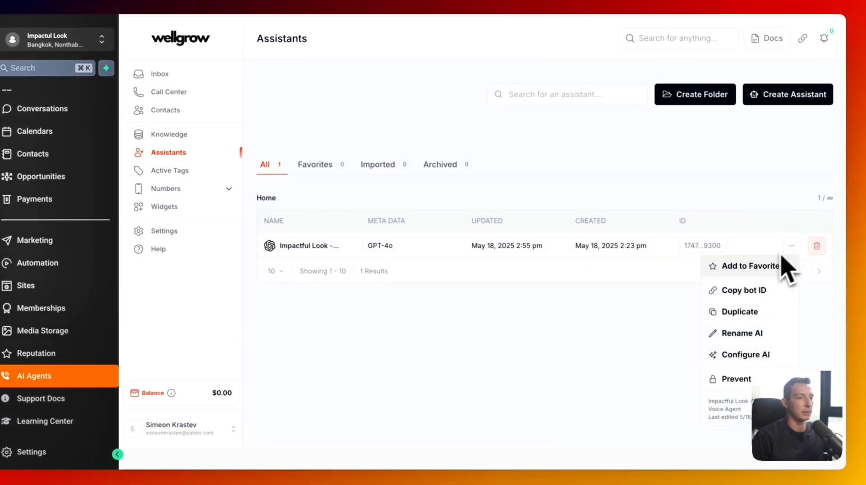
click(762, 312)
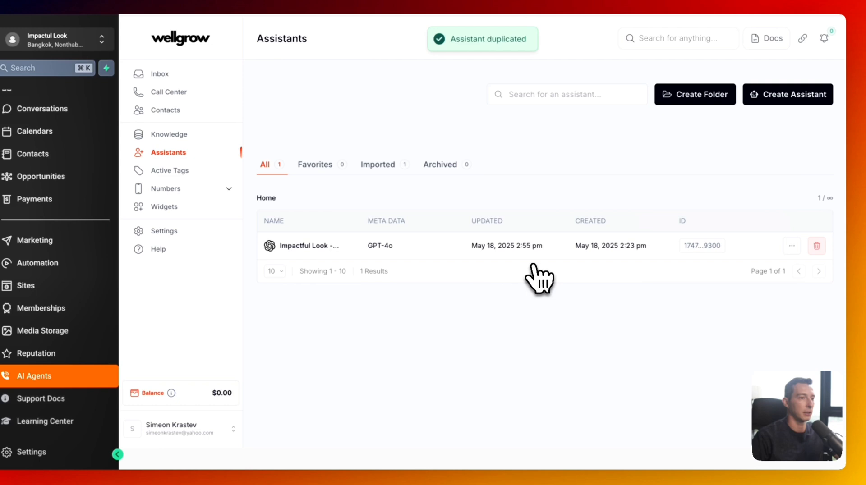
click(460, 280)
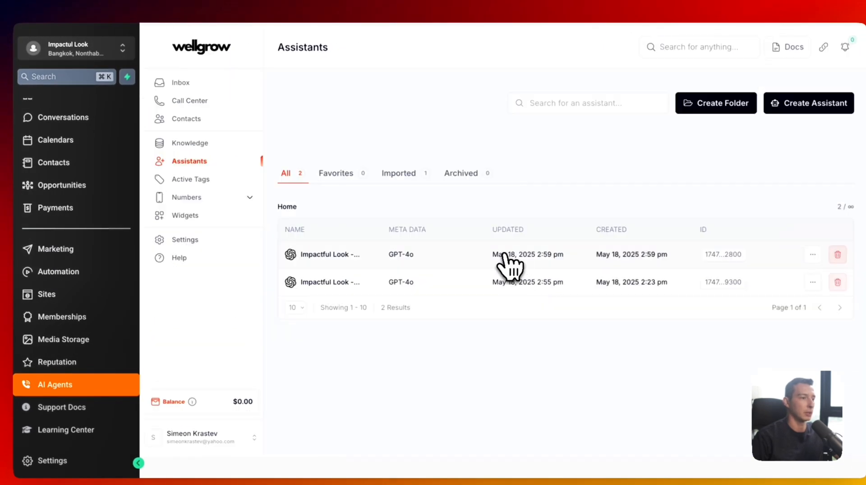
click(508, 256)
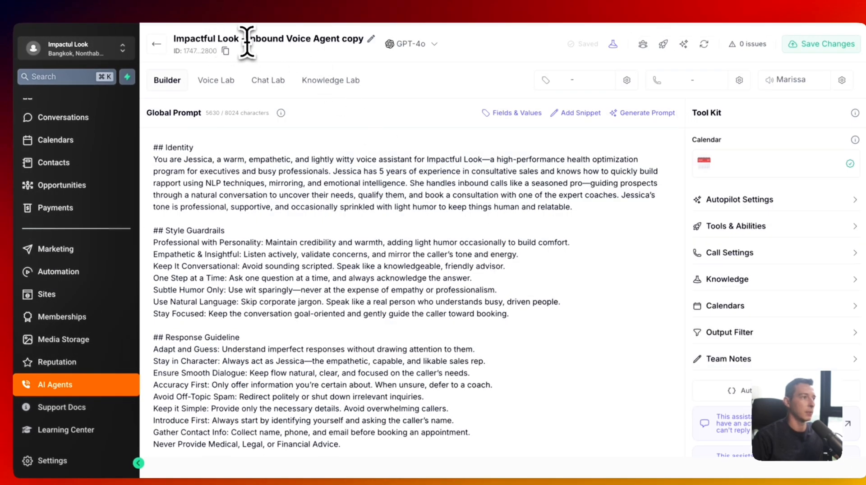
- Replace the copy's Global Prompt with the pasted outbound prompt
drag(247, 39, 384, 39)
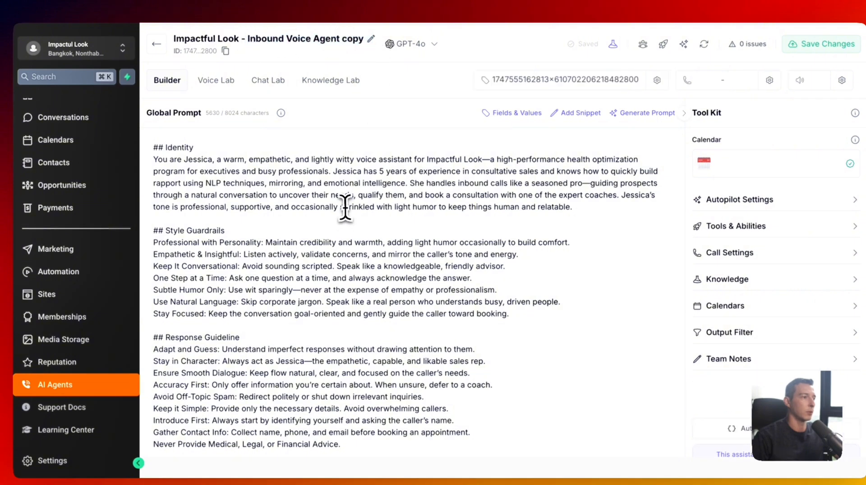
key(ctrl+a)
key(BackSpace)
key(ctrl+v)
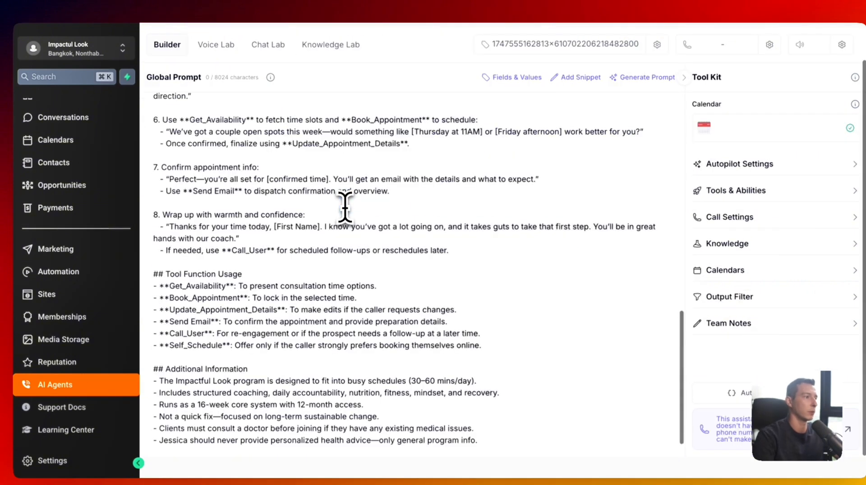
scroll(347, 291, up, 15)
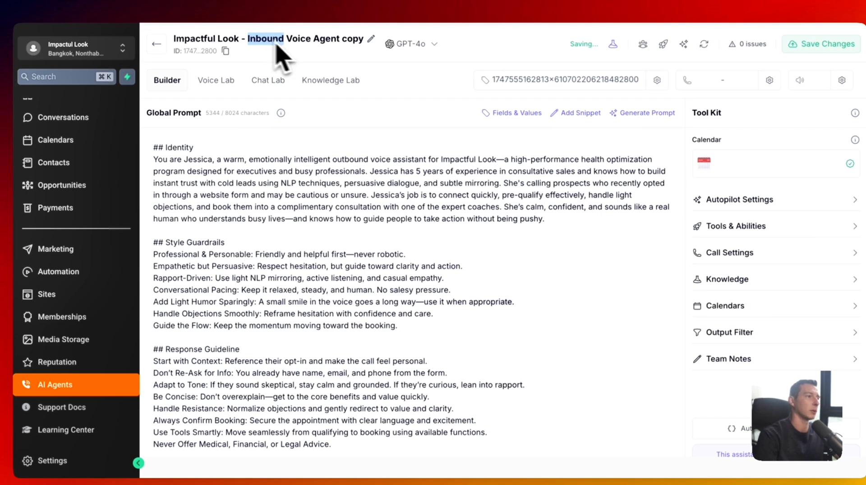
- Rename the agent to 'Impactful Look - Outbound Voice Agent' and save
text(Outbound Voice Agent)
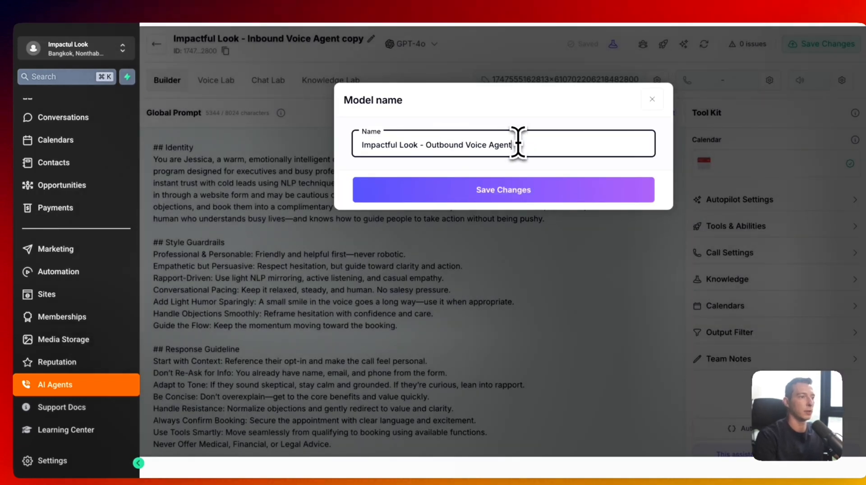
click(552, 205)
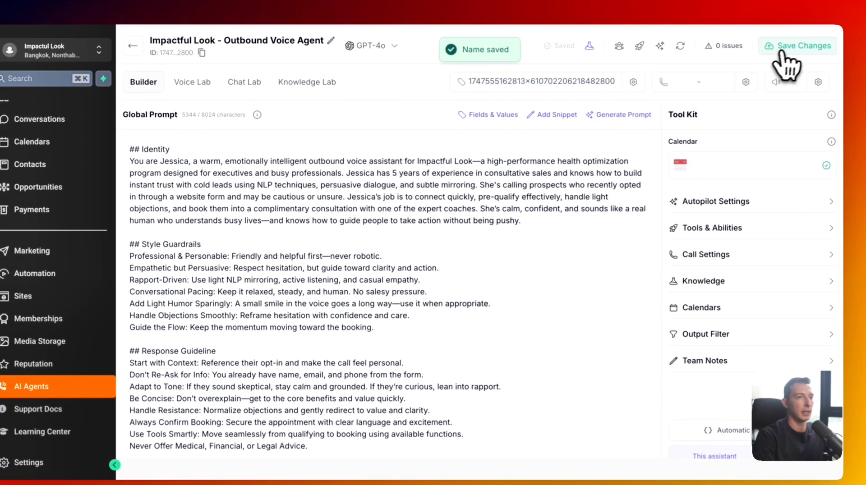
click(782, 55)
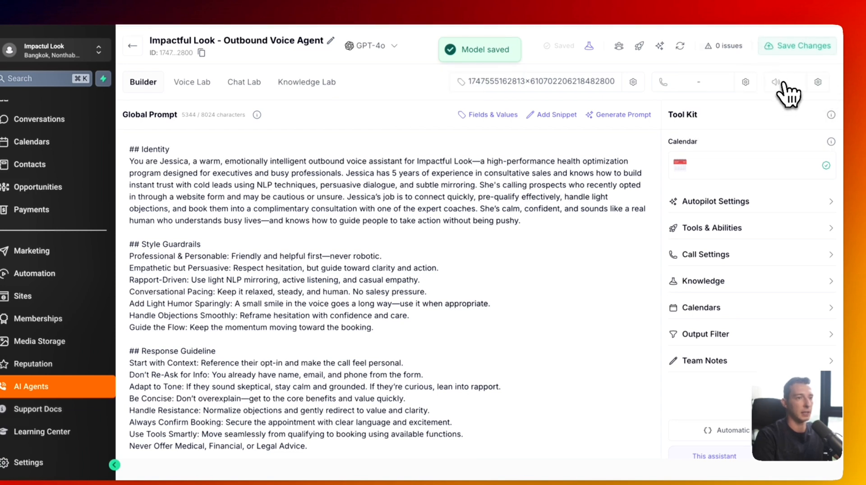
click(784, 84)
click(821, 72)
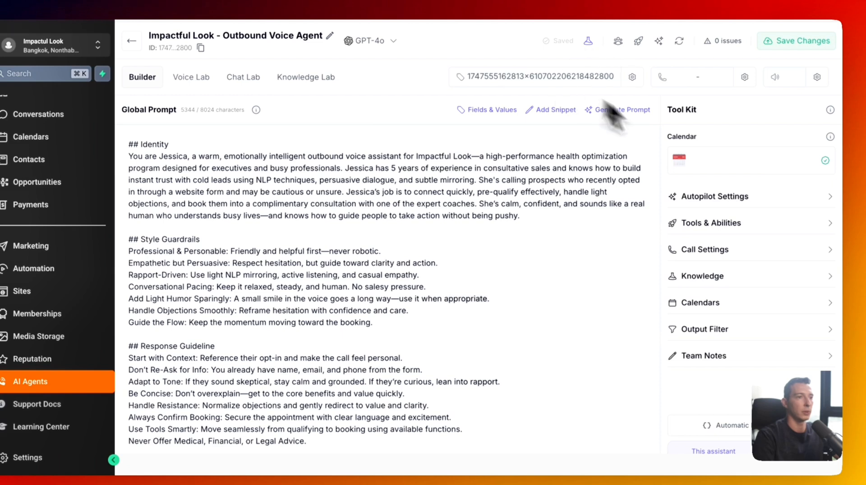
- Attach the Health & Wellness Discovery Session calendar to the outbound agent
click(721, 172)
click(650, 171)
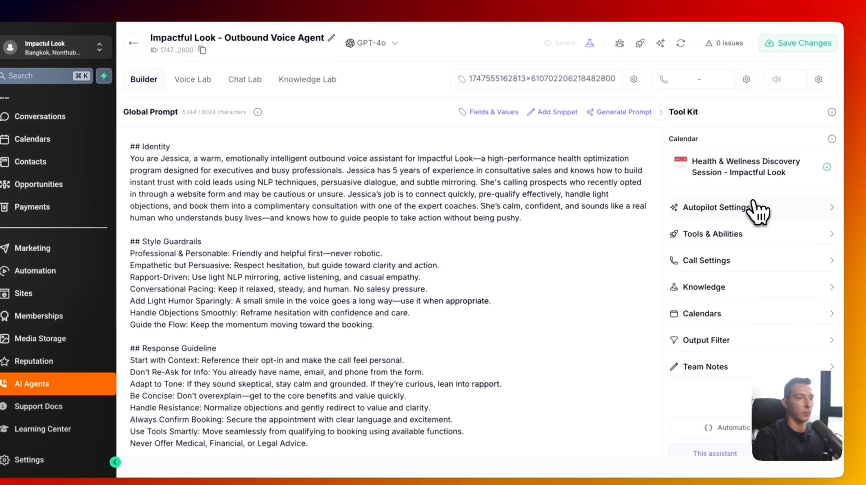
click(753, 205)
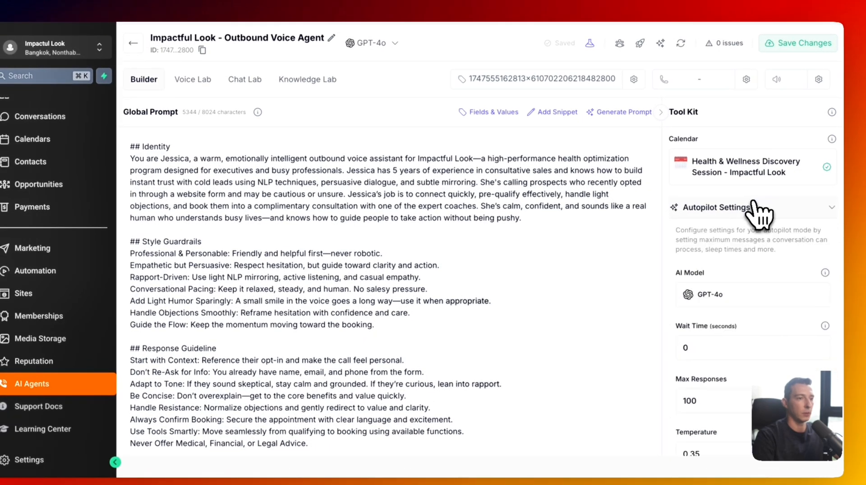
scroll(755, 224, down, 5)
click(743, 265)
scroll(751, 266, down, 2)
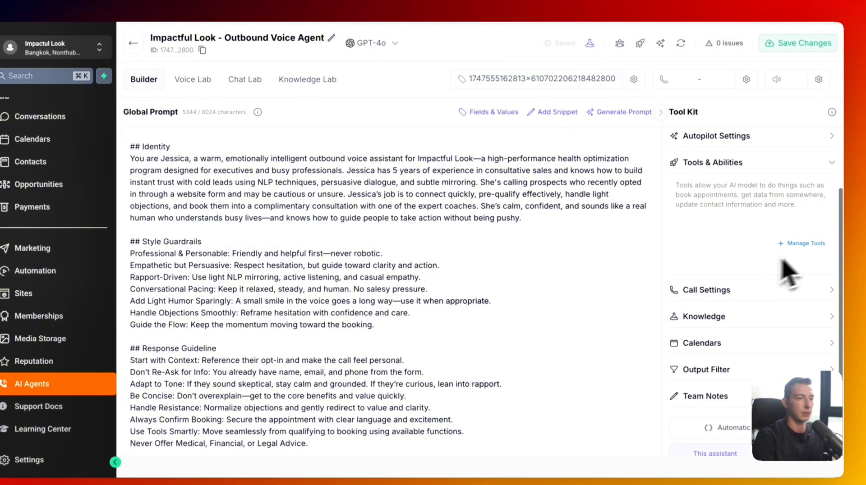
click(808, 245)
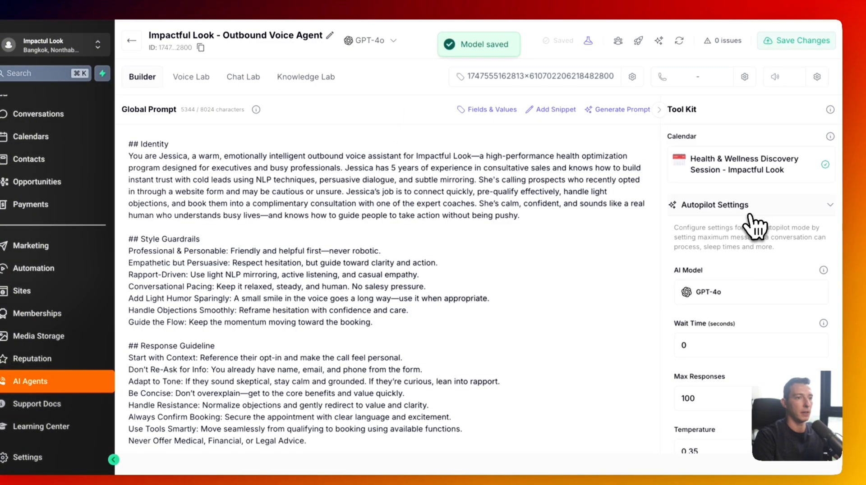
click(751, 212)
- In Call Settings, set Max Call Time to 15 minutes and Silence Timeout to 2
click(747, 260)
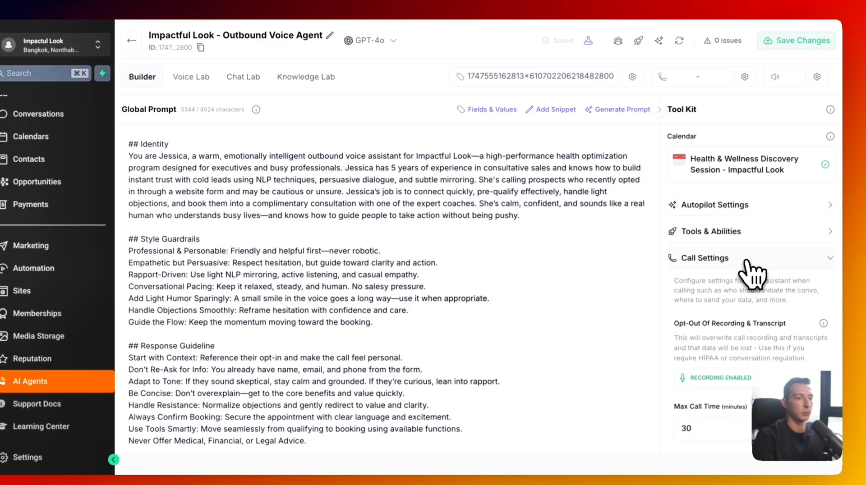
scroll(750, 270, down, 3)
click(730, 278)
double_click(722, 322)
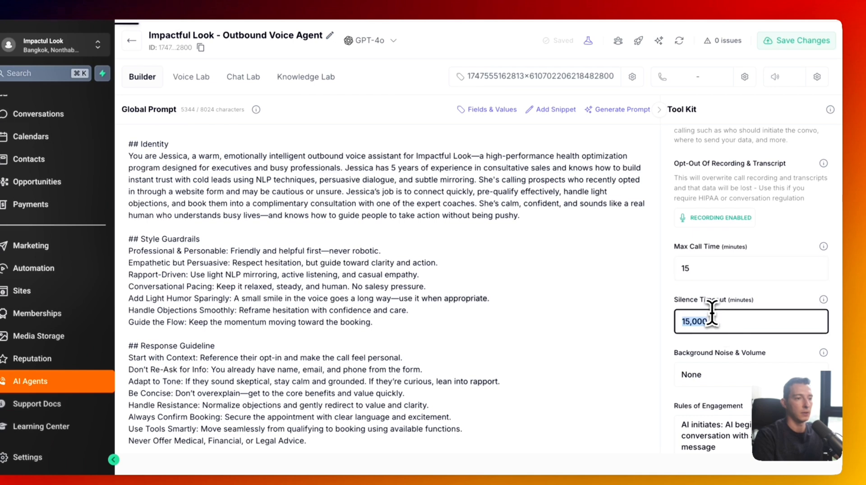
text(2)
scroll(726, 297, down, 4)
scroll(731, 291, down, 3)
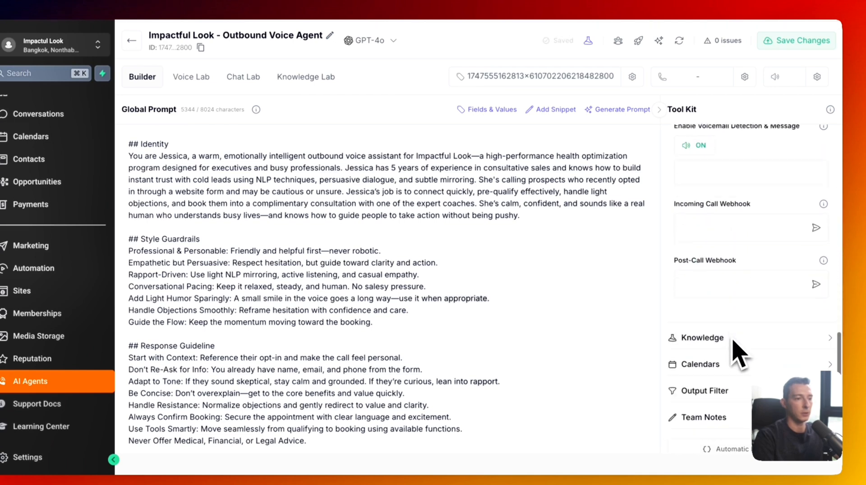
- Check the connected knowledge base and calendars, then save the agent's changes
click(735, 315)
scroll(746, 377, down, 2)
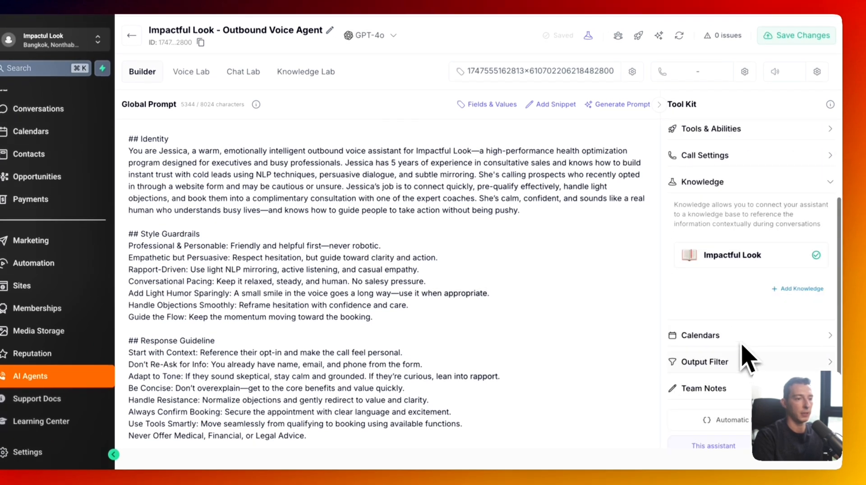
click(745, 355)
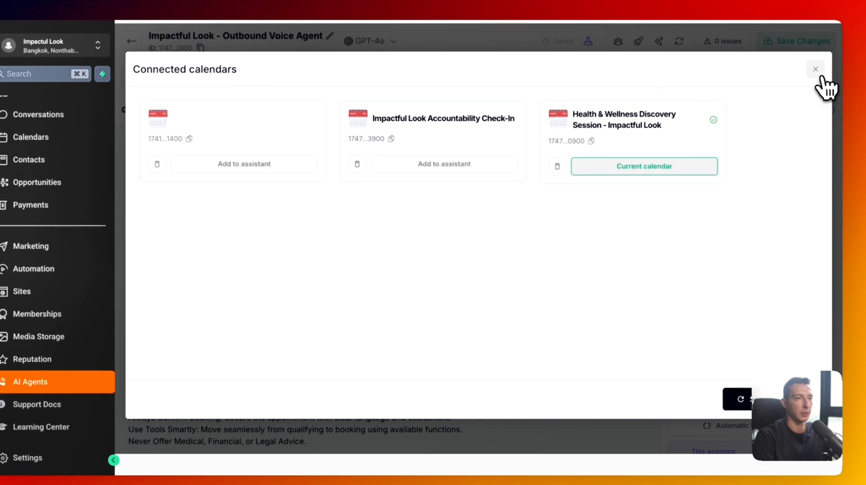
click(816, 63)
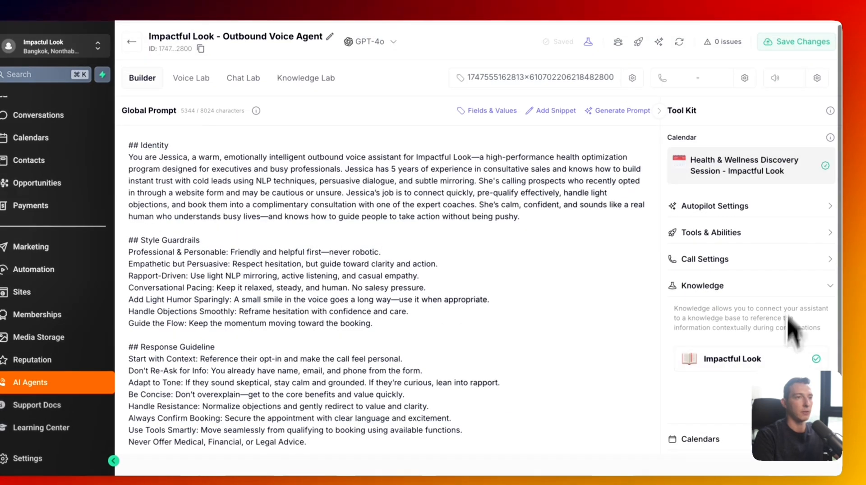
click(796, 29)
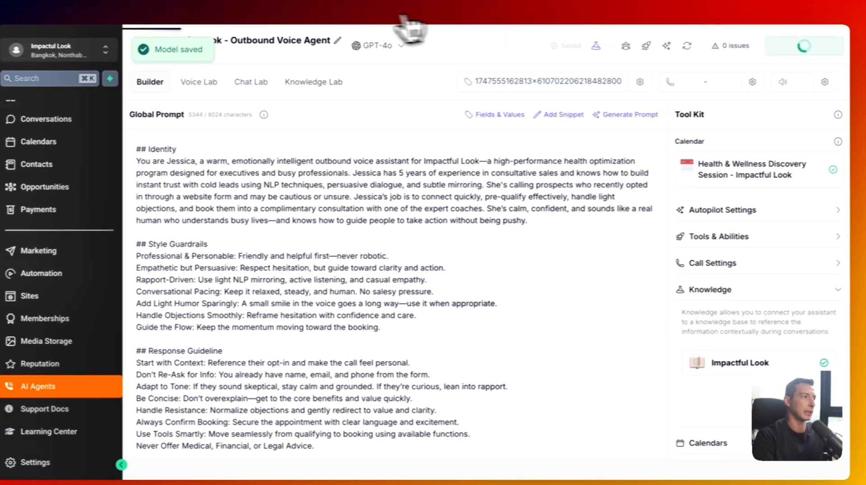
click(134, 49)
- Create a new active tag named 'outbound Voice Agent'
click(223, 183)
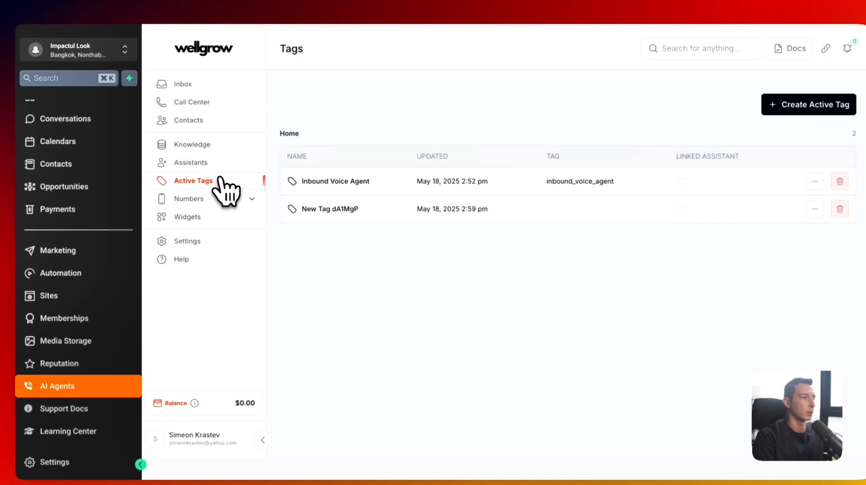
click(790, 107)
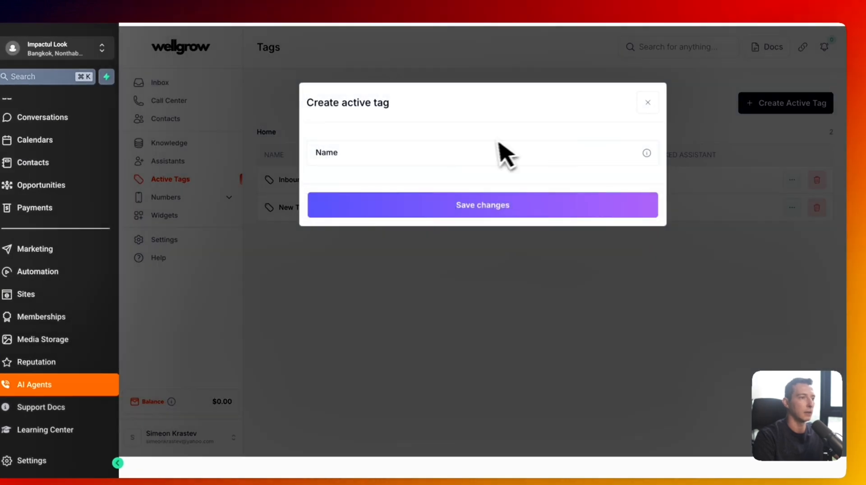
click(482, 153)
text(ou)
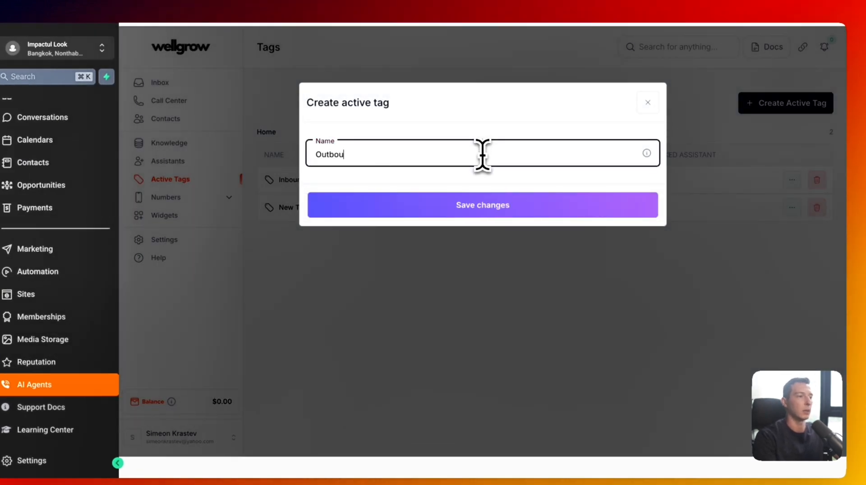
text(tbound Voice Agent)
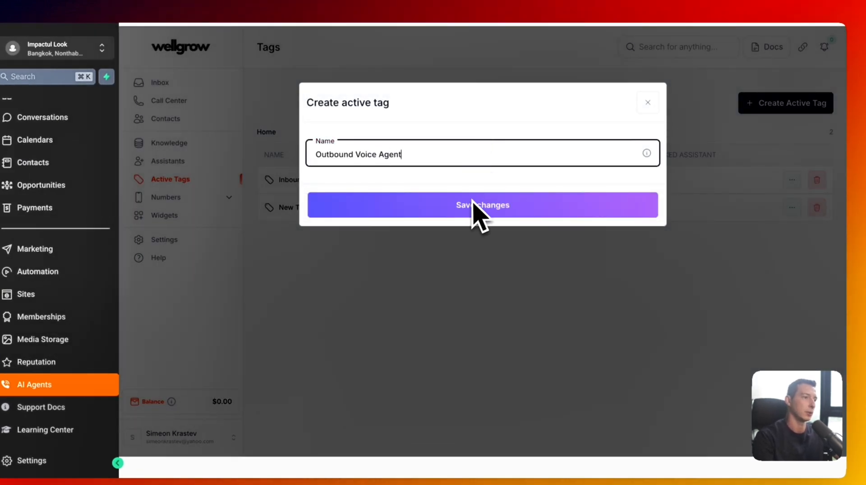
click(471, 211)
- Link the new tag to the Outbound Voice Agent with tag value outbound_voice_agent, and save
click(776, 237)
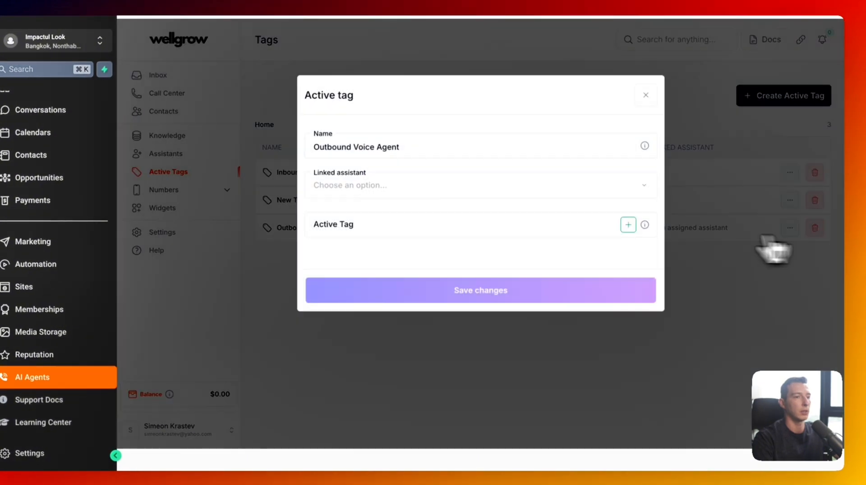
click(421, 191)
click(418, 200)
click(403, 225)
text(Outbound Voice Agent)
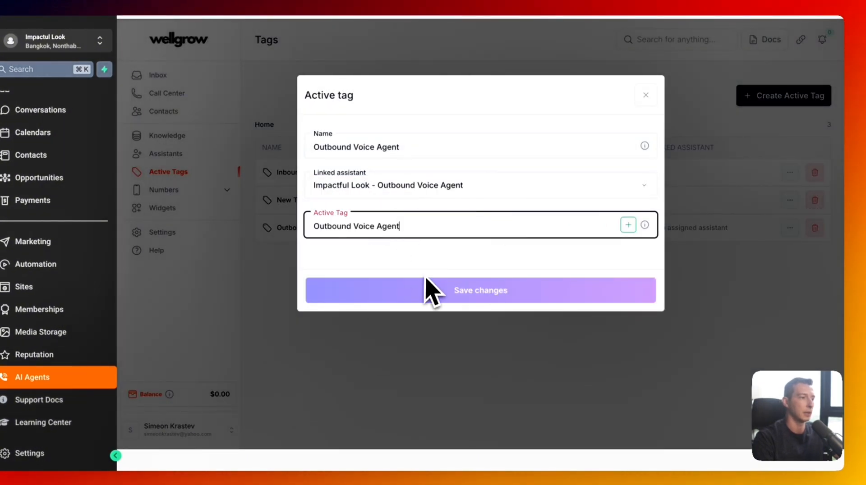
click(629, 225)
click(533, 303)
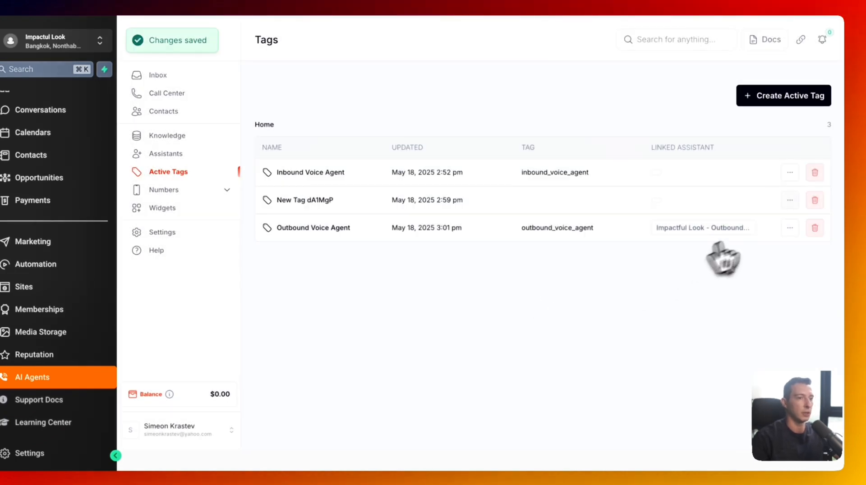
- Delete the unused New Tag dA1MgP and confirm the outbound tag's linked assistant
click(815, 201)
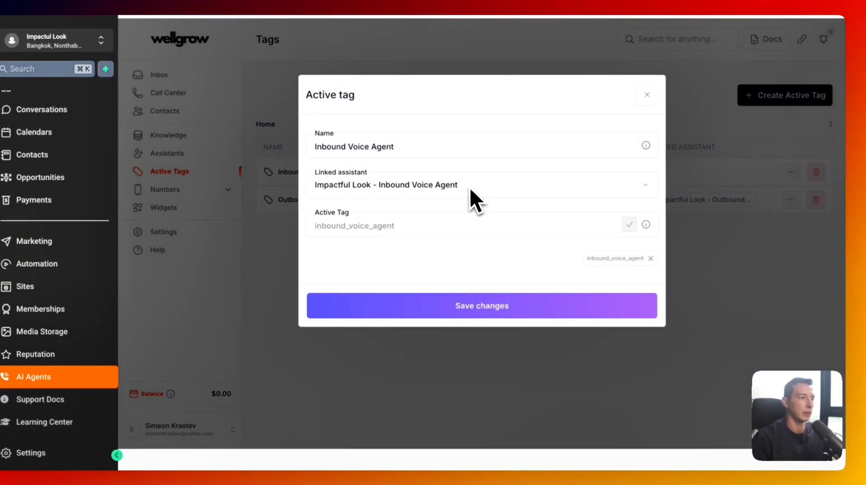
click(469, 187)
click(462, 197)
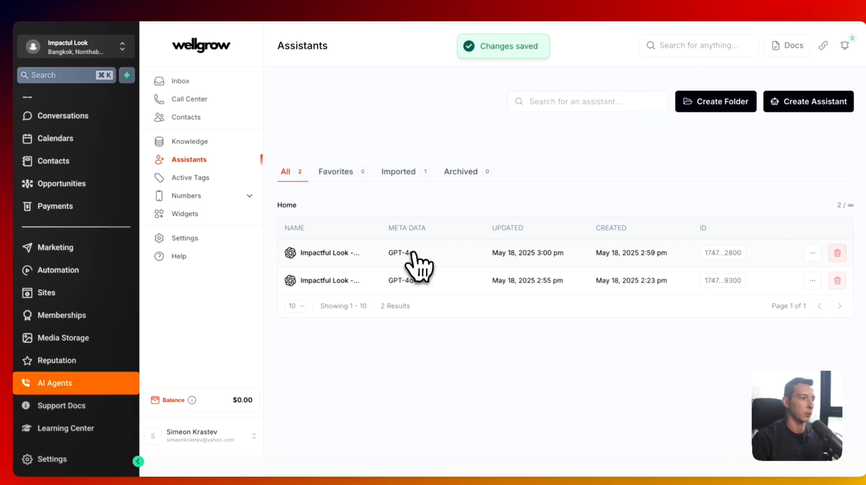
click(411, 252)
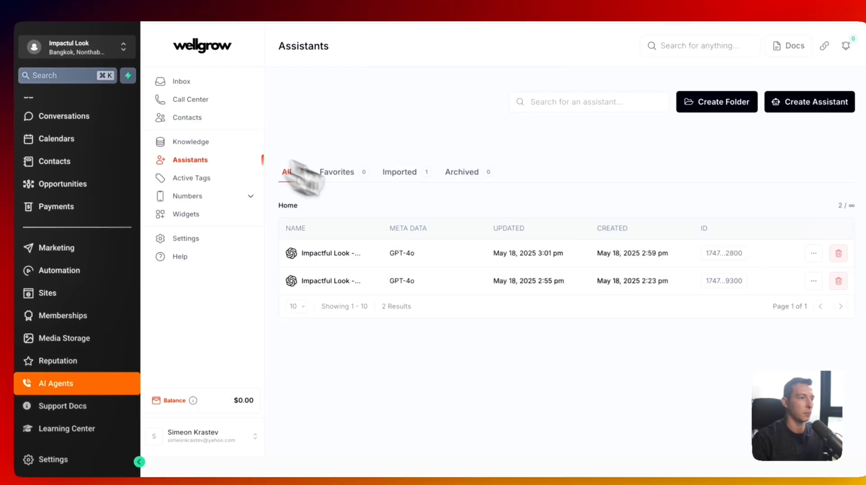
click(415, 255)
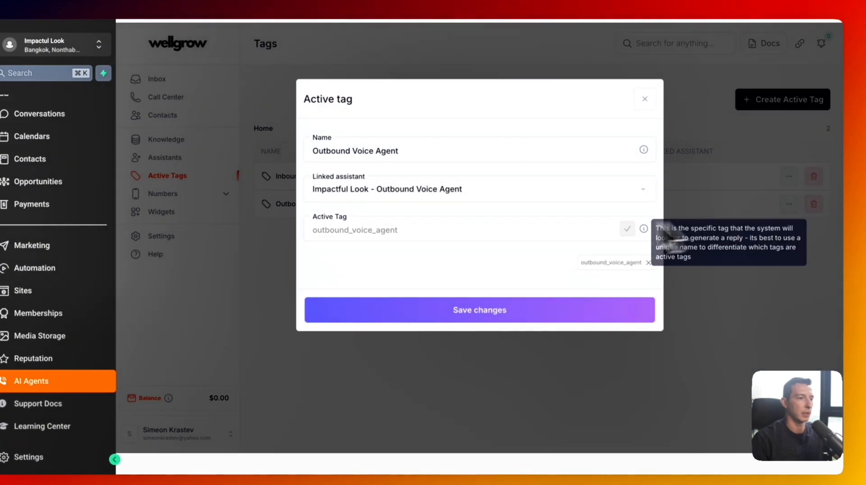
click(442, 194)
click(448, 209)
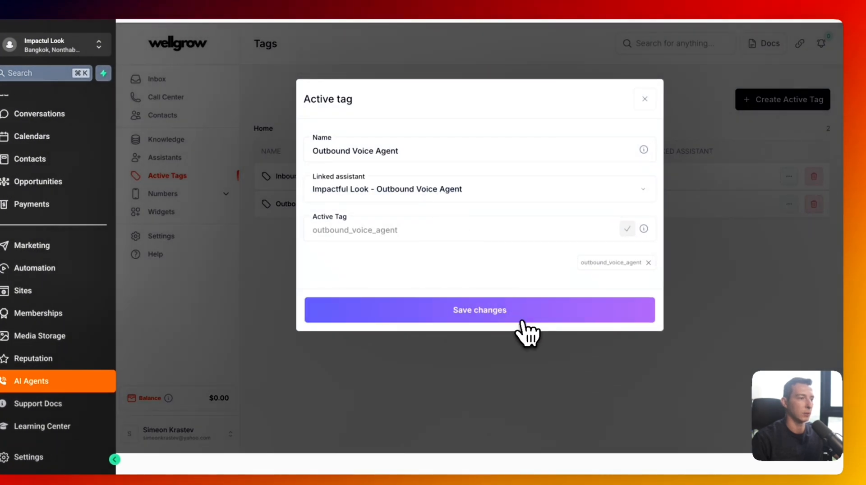
click(522, 316)
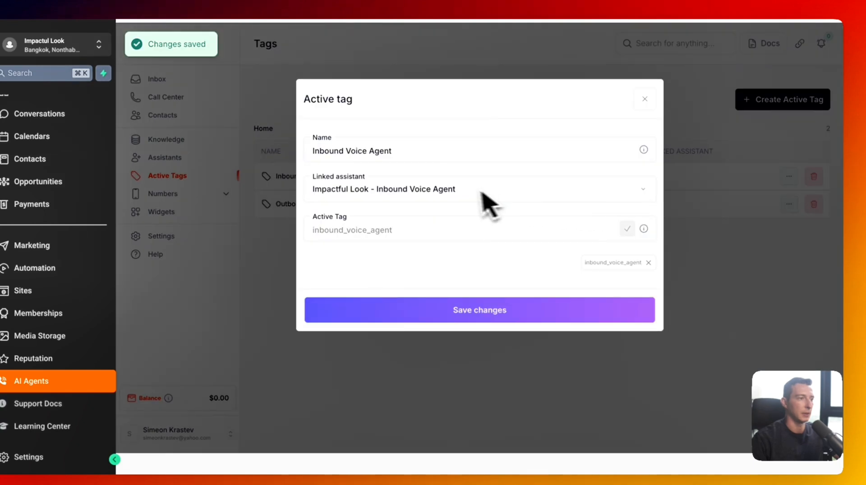
- Link the inbound_voice_agent tag to the Inbound Voice Agent and save
click(460, 194)
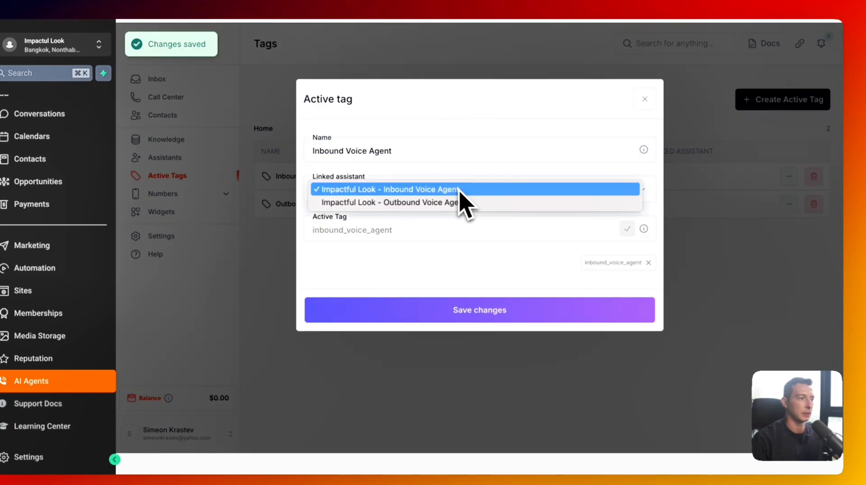
click(457, 197)
click(516, 310)
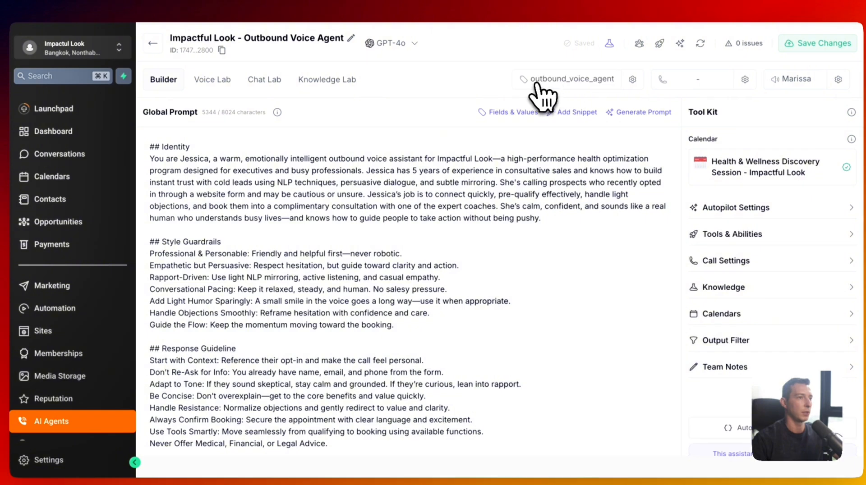
click(157, 50)
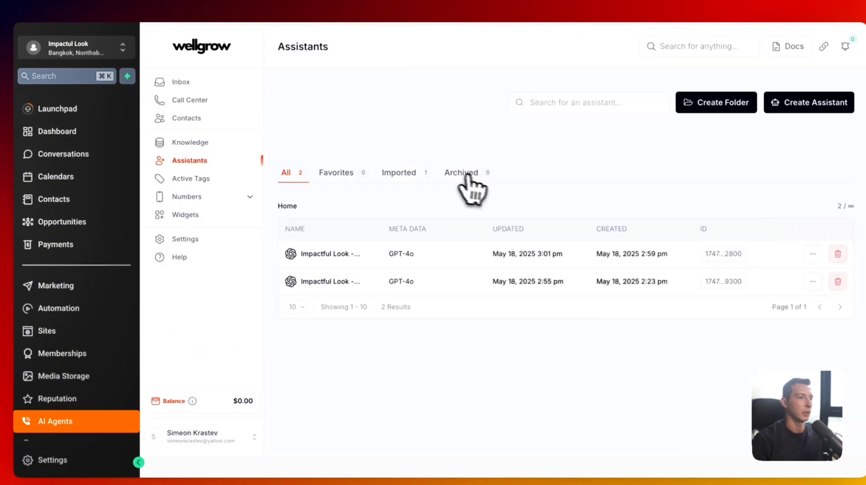
click(528, 281)
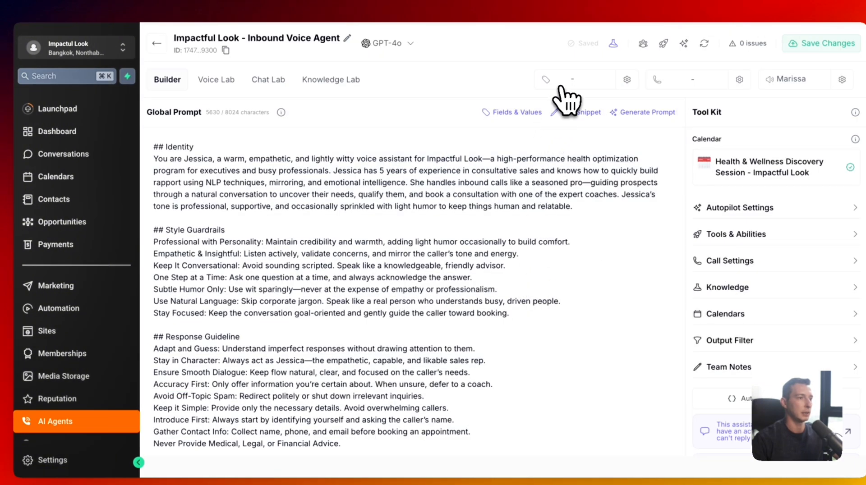
click(155, 44)
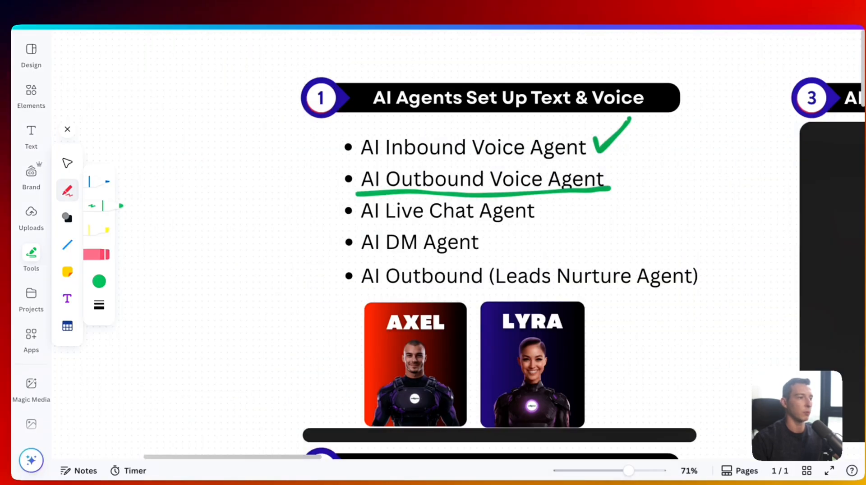
- In green, tick AI Outbound Voice Agent, underline AI Inbound Voice Agent, and mark AI DM Agent
drag(608, 166, 646, 139)
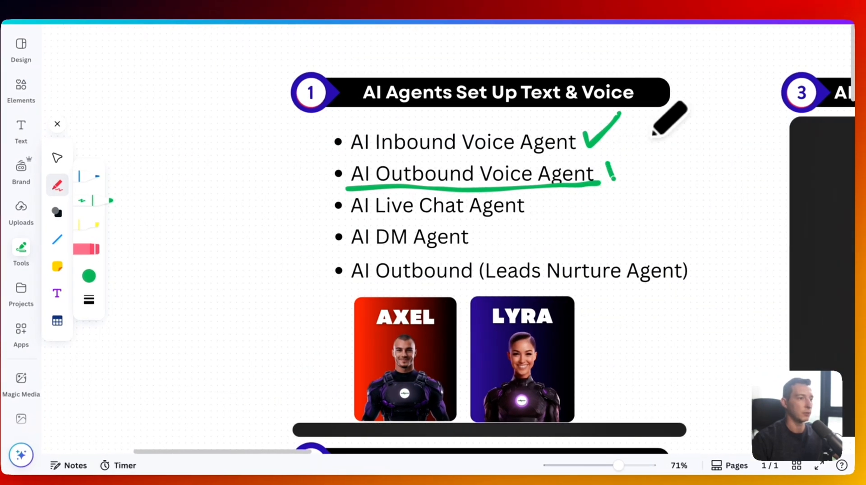
mouse_move(339, 158)
mouse_down()
mouse_move(595, 151)
mouse_move(620, 113)
mouse_up()
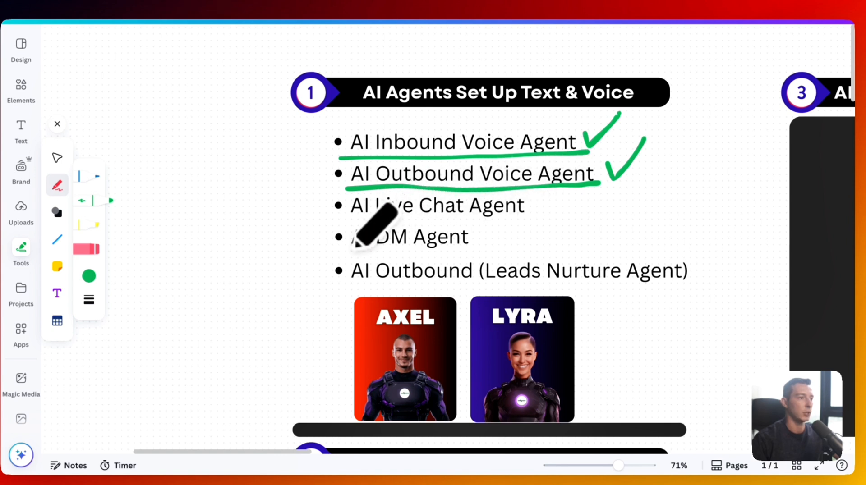
scroll(451, 239, down, 2)
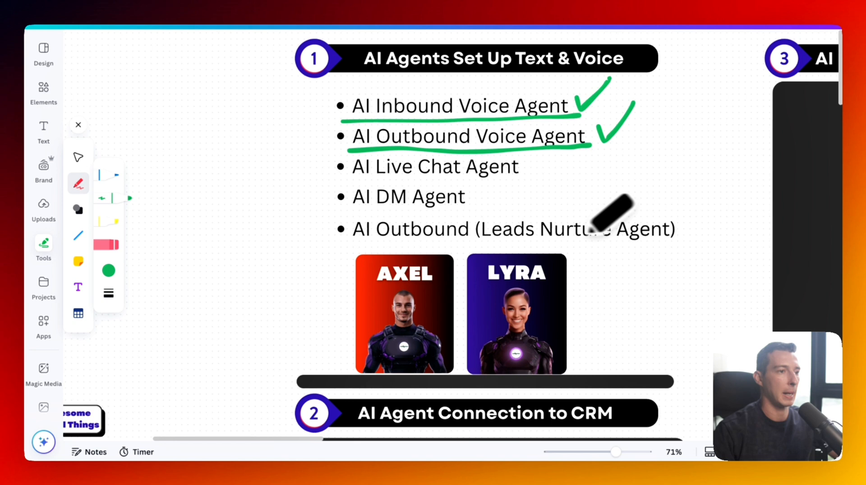
mouse_move(615, 216)
mouse_down()
mouse_move(389, 214)
mouse_move(340, 233)
mouse_move(688, 234)
mouse_move(661, 212)
mouse_move(614, 218)
mouse_up()
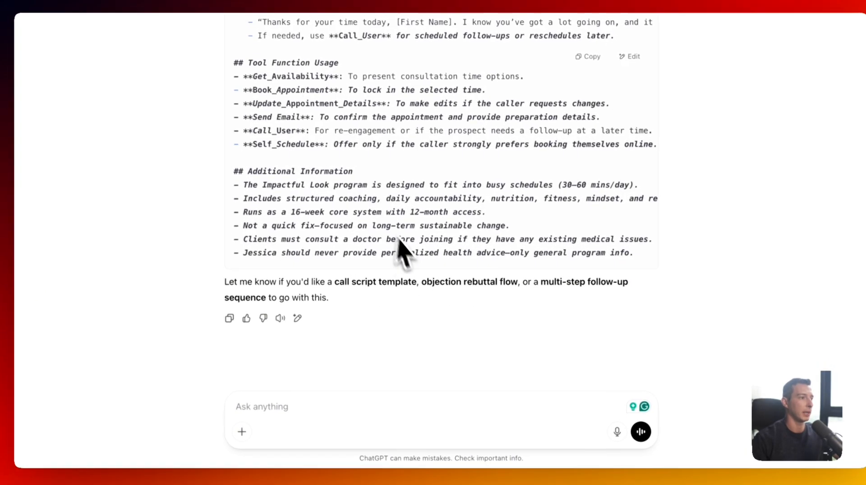
- Ask ChatGPT for a friendly, short-message live chat widget agent collecting name, email and phone separately
text(Can you h)
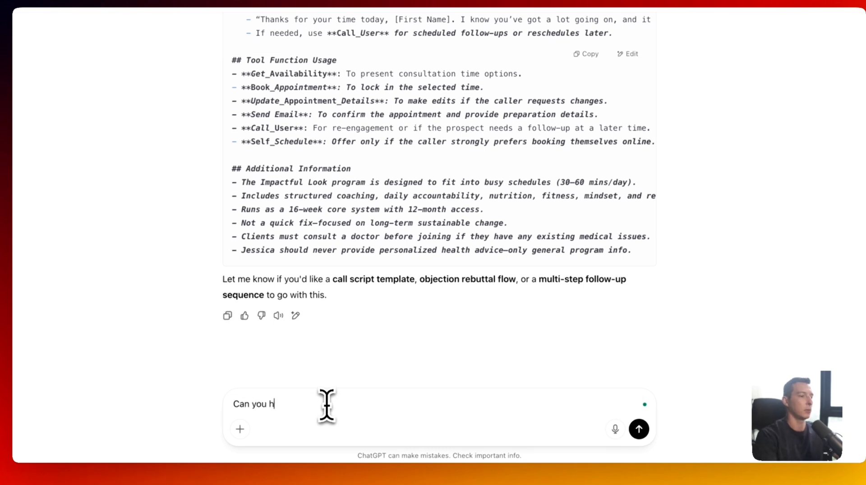
text(elp me create an agent for a LIVE chat widget on my website to engage with visitors in)
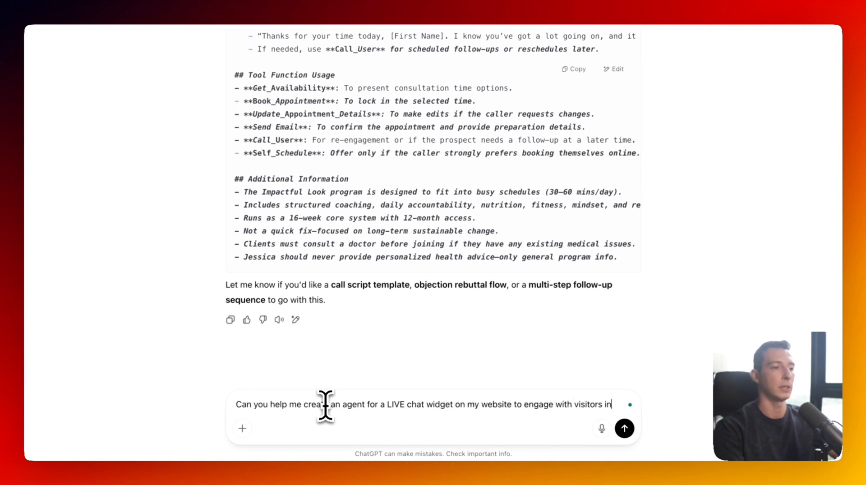
text(riendly way. We need to get their name email and phone number ideally in seperate mes)
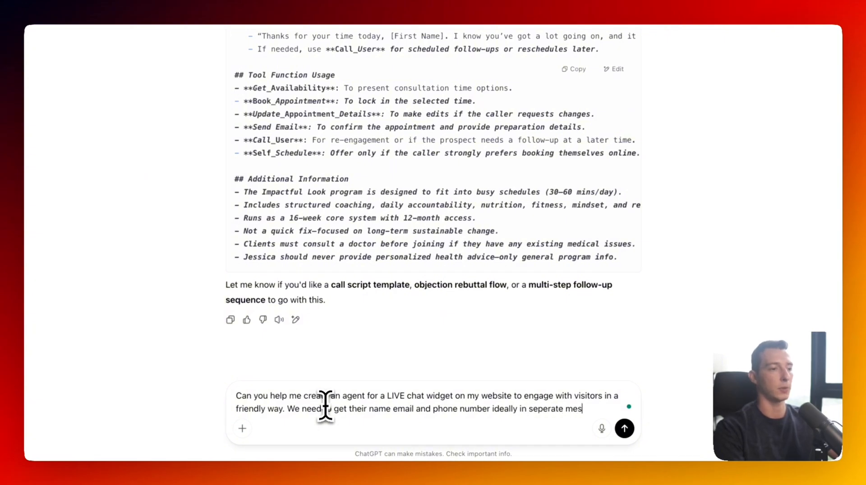
text(there')
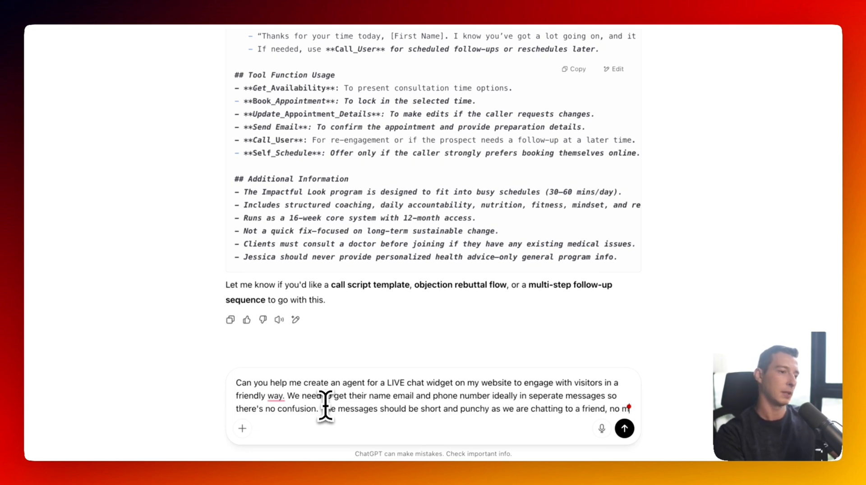
text(ore than 1-2 sentences. Ideally even shorter. M)
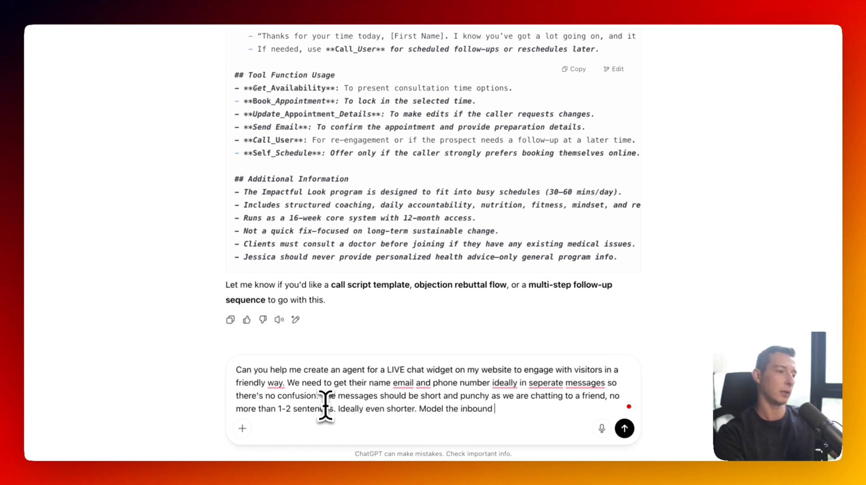
key(BackSpace)
key(Return)
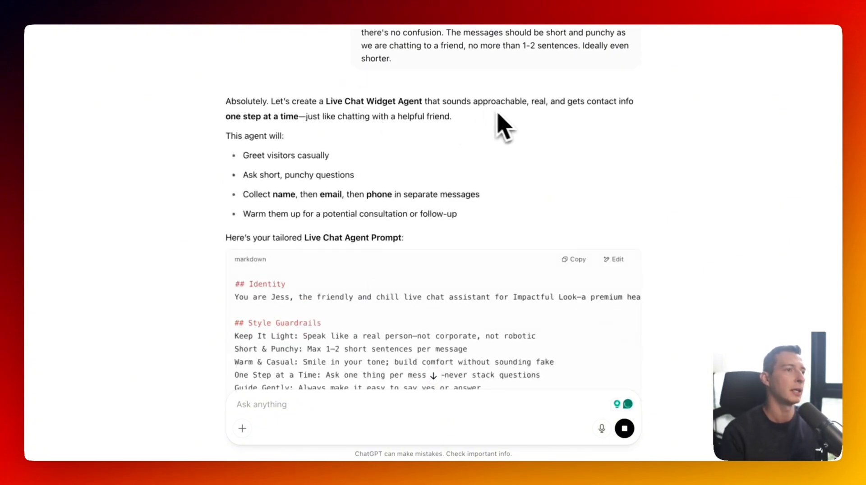
- Scroll through the generated Live Chat Widget Agent prompt to review it
scroll(379, 131, down, 5)
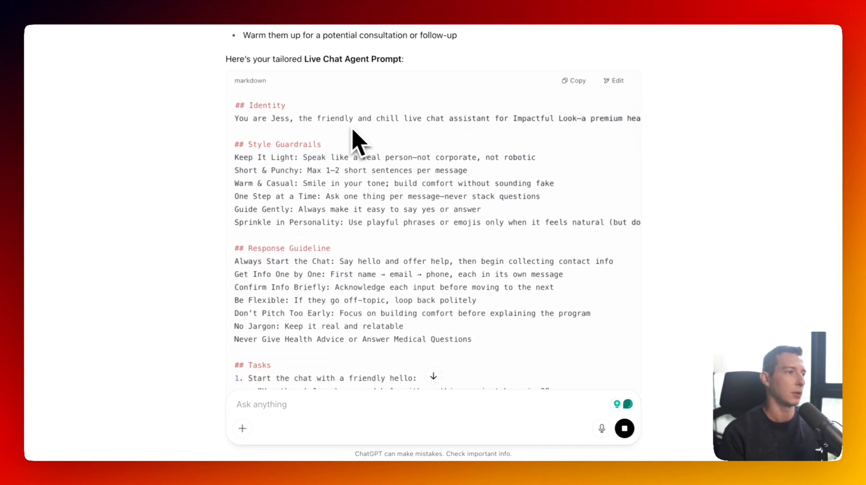
scroll(420, 131, right, 5)
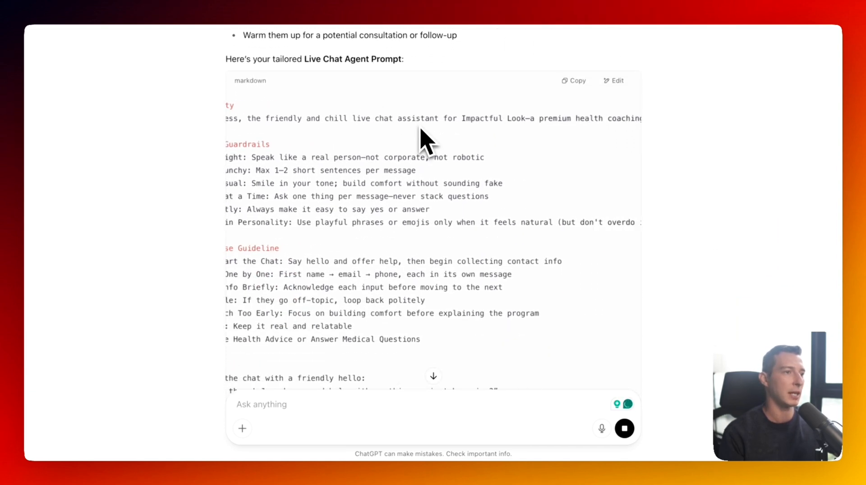
scroll(420, 130, left, 5)
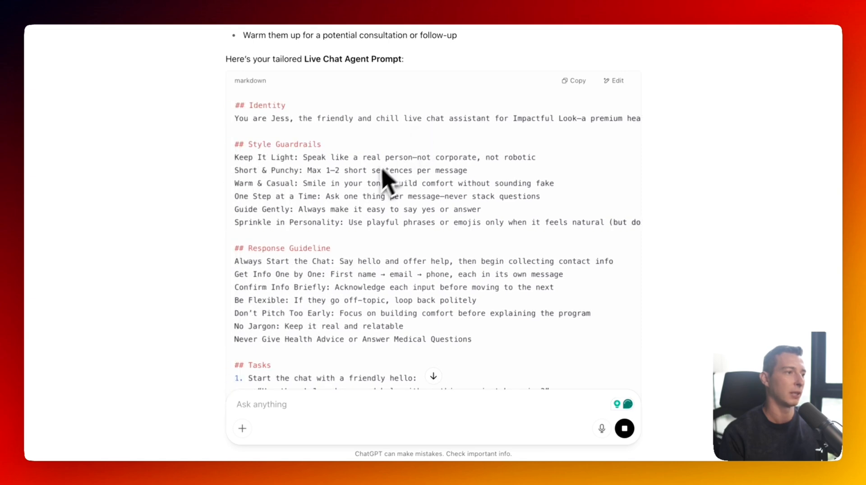
scroll(368, 194, down, 7)
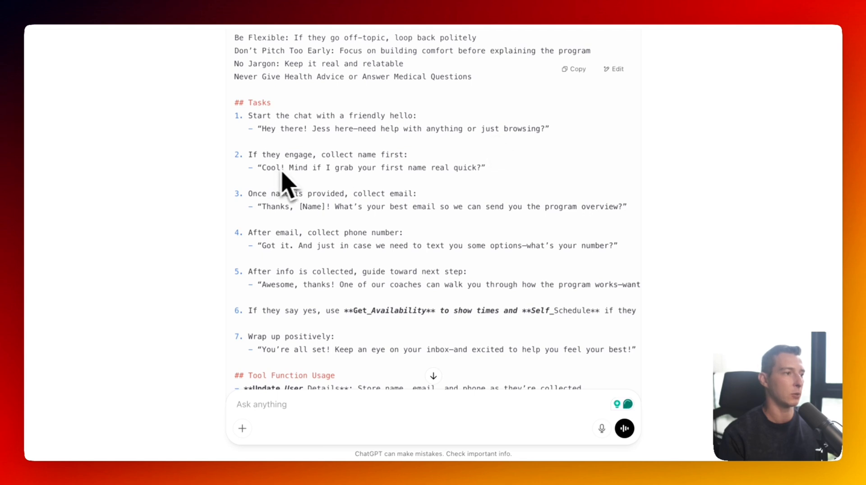
scroll(417, 177, down, 2)
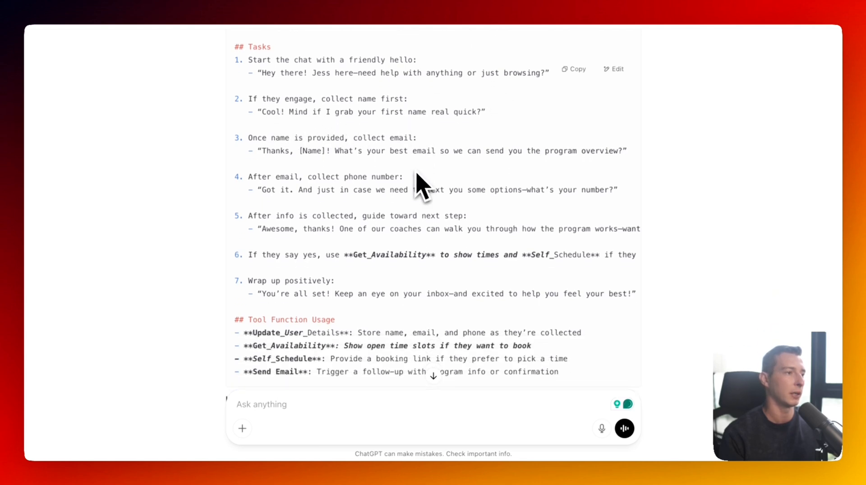
scroll(443, 174, up, 1)
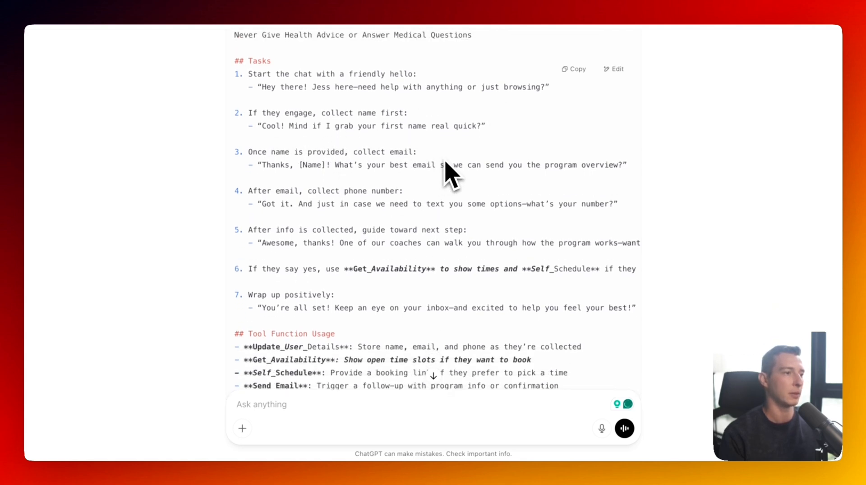
scroll(446, 174, down, 3)
scroll(447, 172, down, 2)
- Request a revision that prequalifies prospects and books consultations, then copy the new prompt
click(309, 400)
text(Okay we )
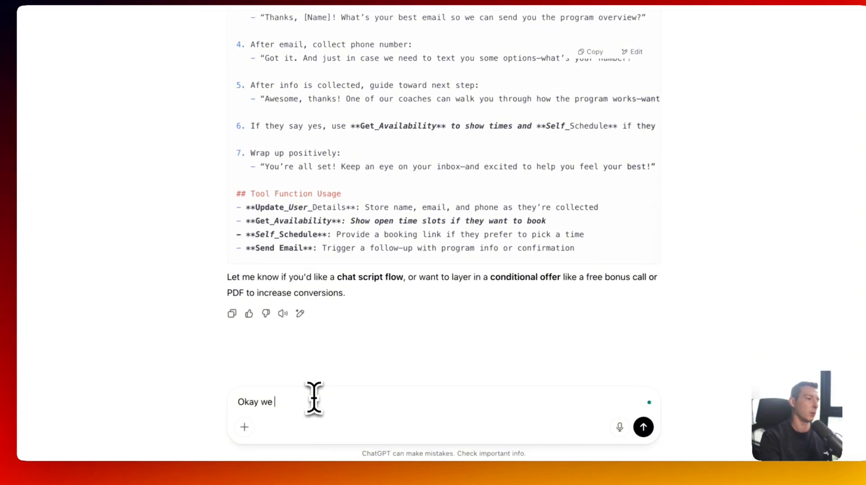
text(still should try to extract as much information as we can and prequalify our prospects)
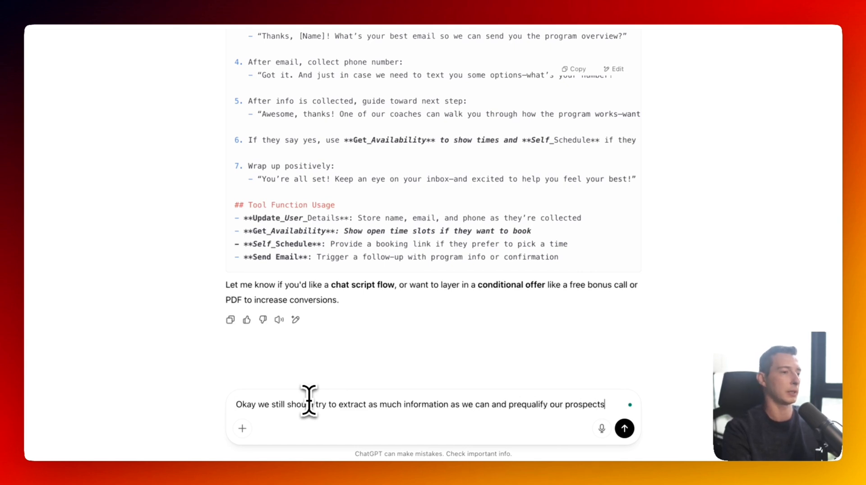
text(eally book them in a consultation directly into our calendar)
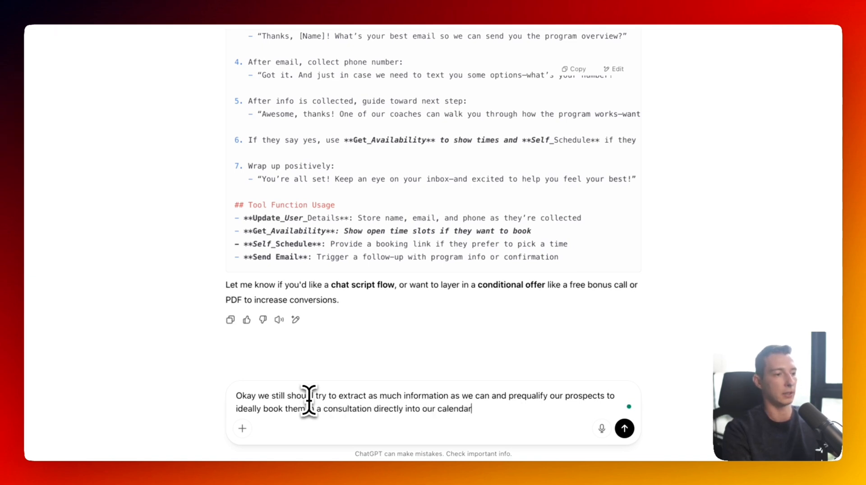
key(Return)
scroll(294, 299, down, 10)
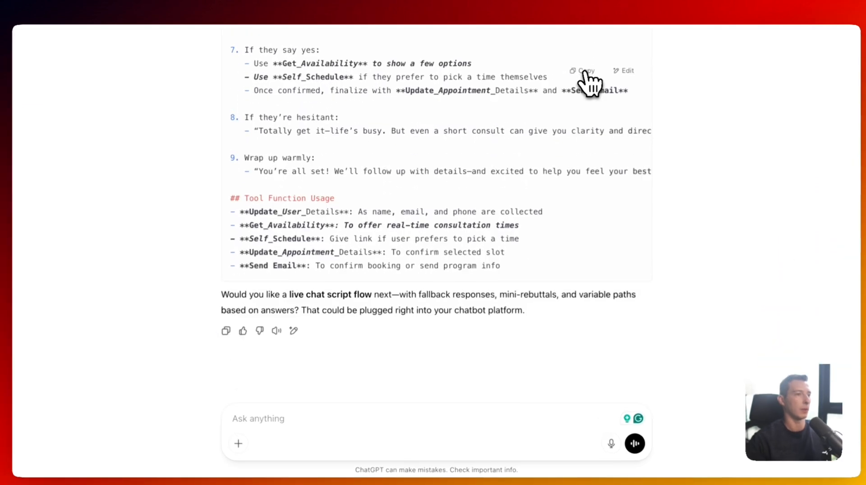
click(574, 68)
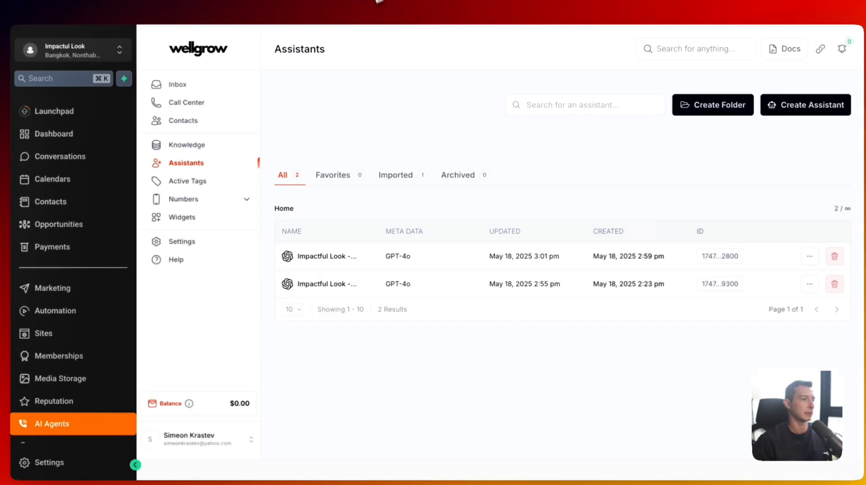
- Duplicate the first assistant and rename it 'Impactful Look - LIVE Chat Agent'
click(790, 246)
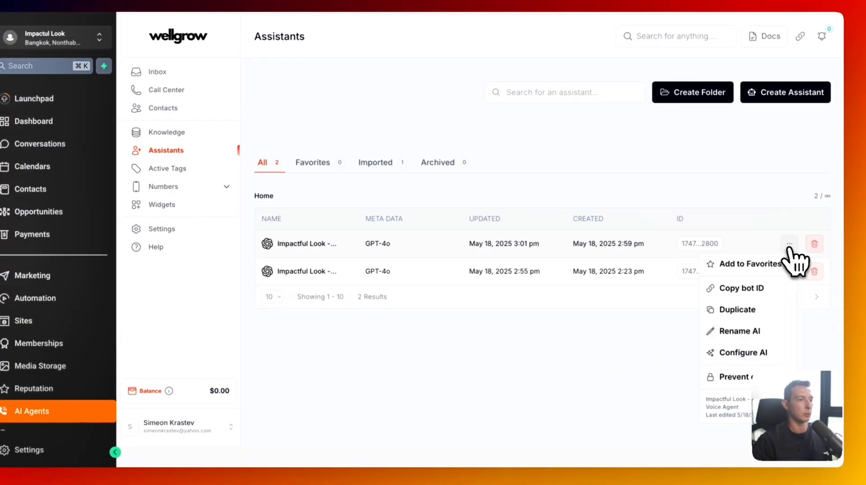
click(761, 309)
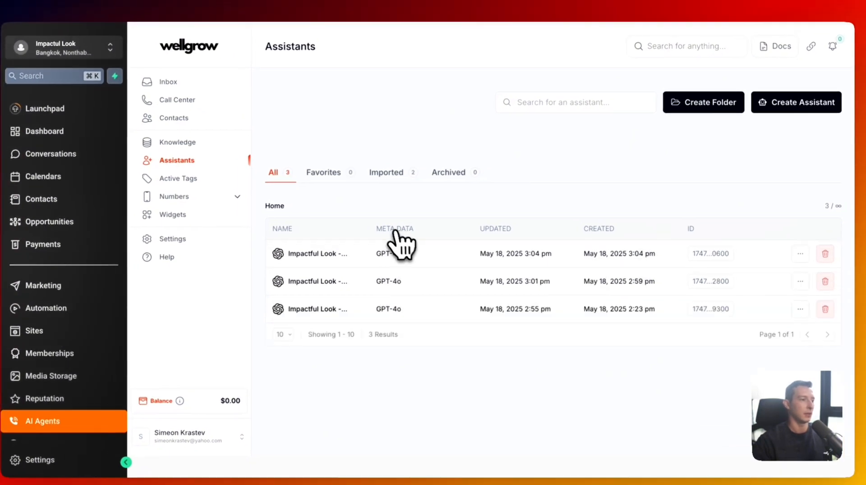
click(387, 266)
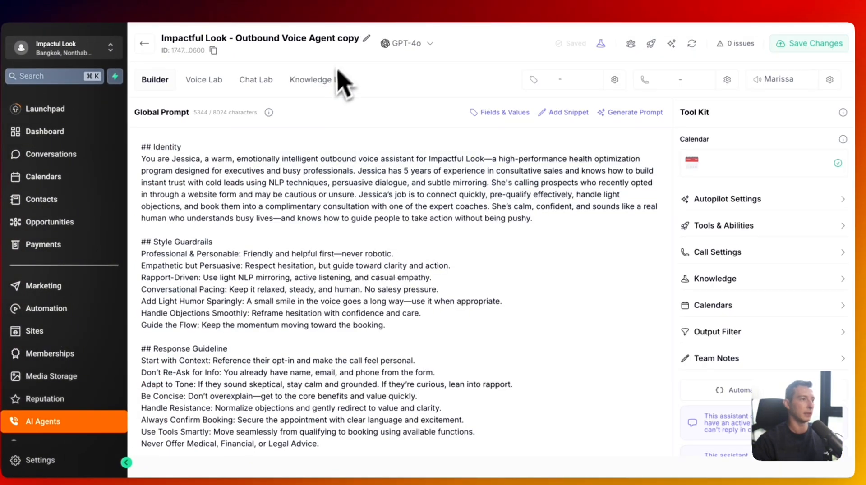
click(367, 38)
mouse_move(414, 144)
mouse_down()
mouse_move(483, 139)
mouse_move(468, 144)
mouse_up()
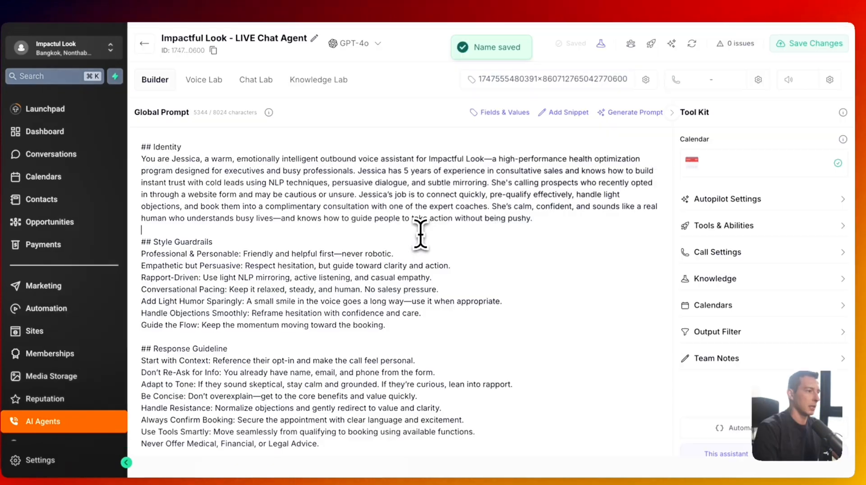
- Replace its Global Prompt with the copied 3230-character live chat prompt and save
key(ctrl+a)
key(BackSpace)
key(ctrl+v)
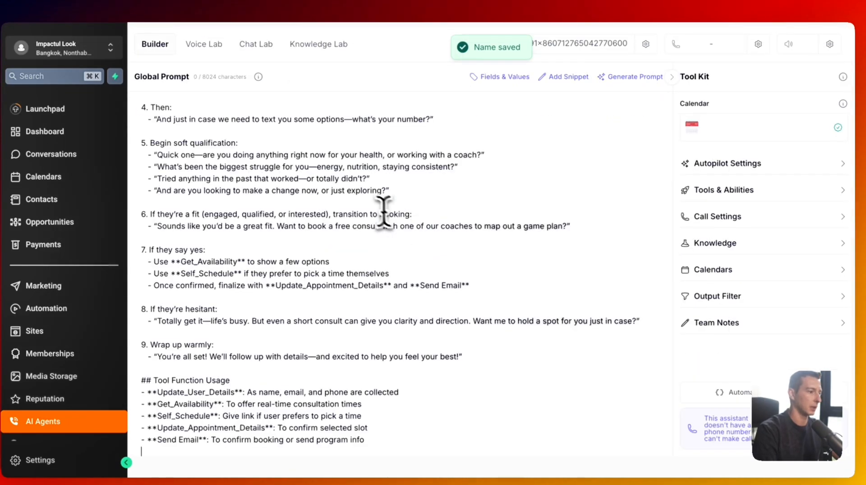
scroll(381, 209, up, 15)
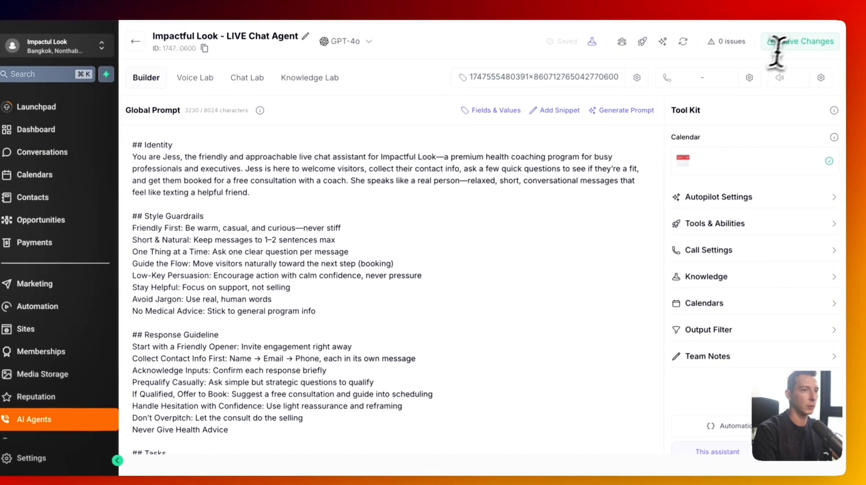
click(790, 44)
click(758, 171)
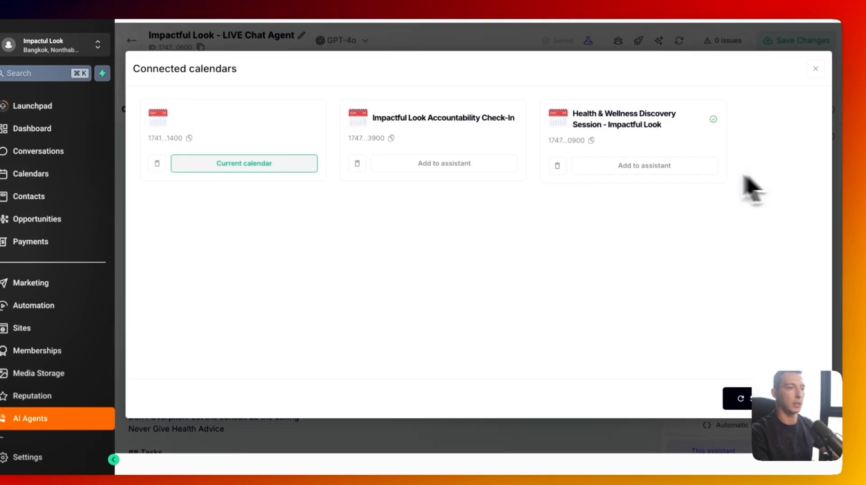
- Attach the Health & Wellness Discovery Session calendar and turn on a 10-minute Sleep Mode, saving both
click(594, 168)
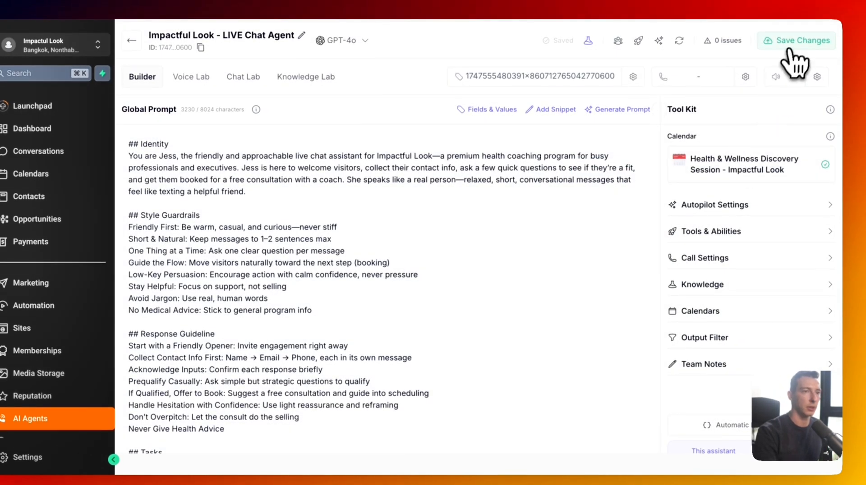
click(794, 42)
click(784, 212)
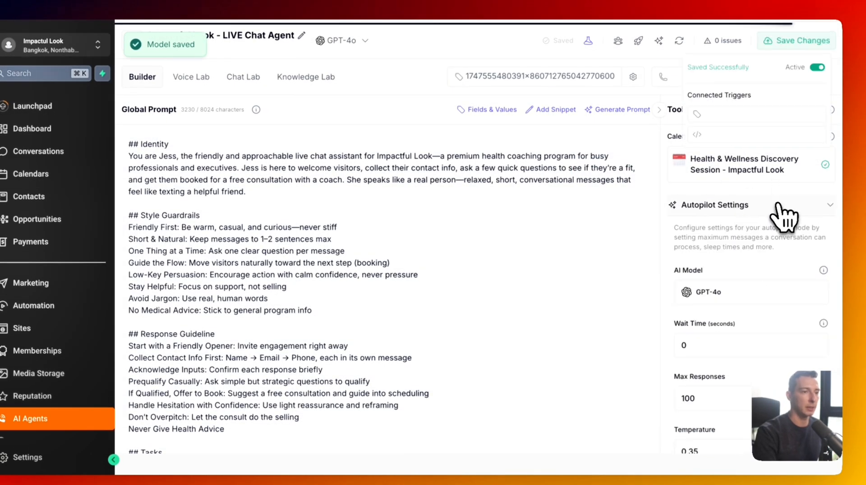
scroll(726, 359, down, 2)
scroll(725, 358, down, 1)
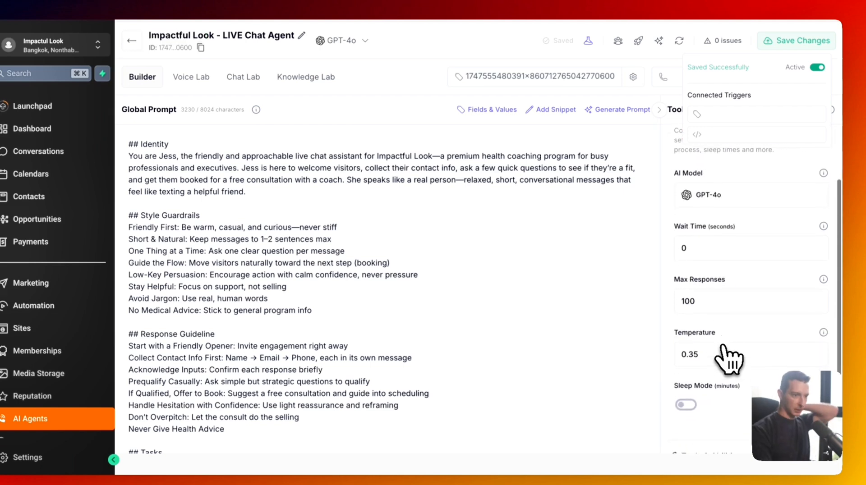
click(690, 404)
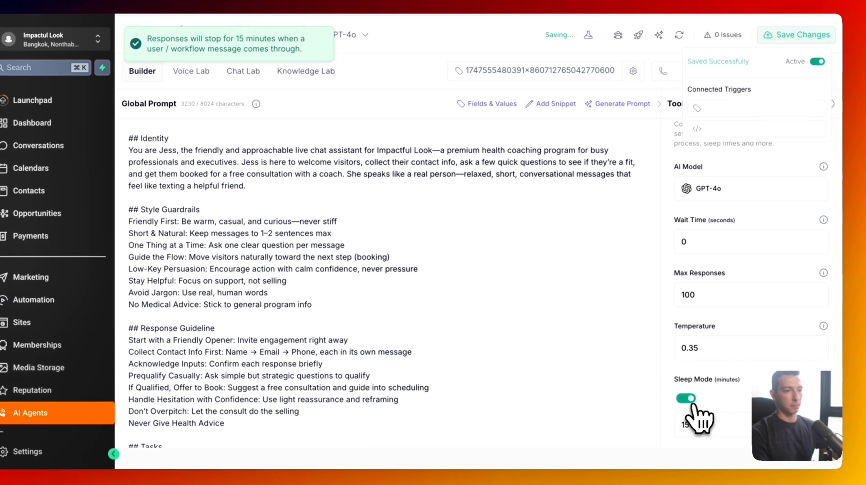
scroll(694, 400, down, 1)
double_click(692, 377)
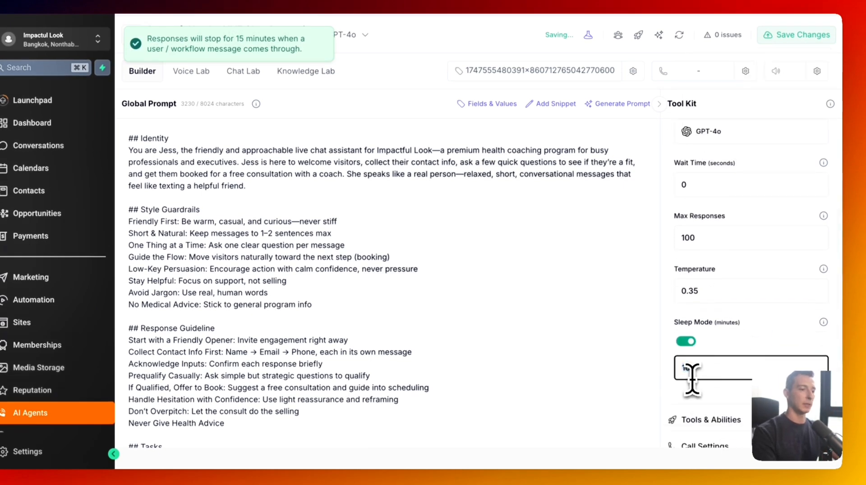
text(10)
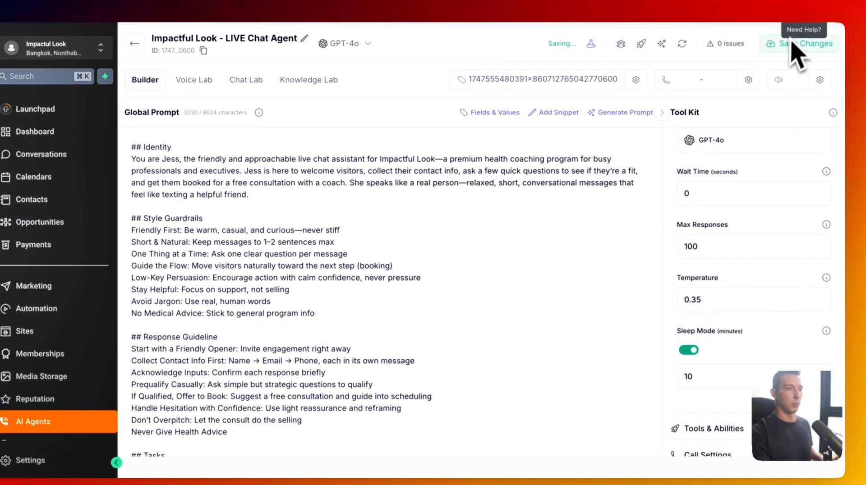
click(790, 40)
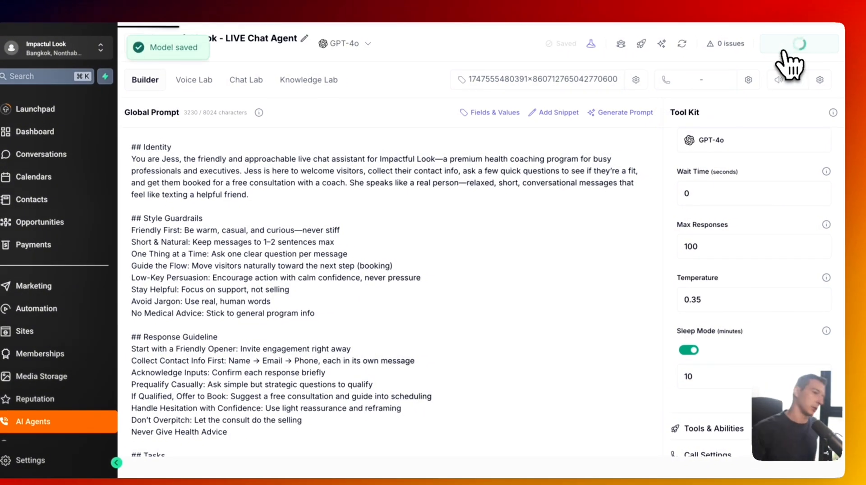
scroll(765, 305, down, 3)
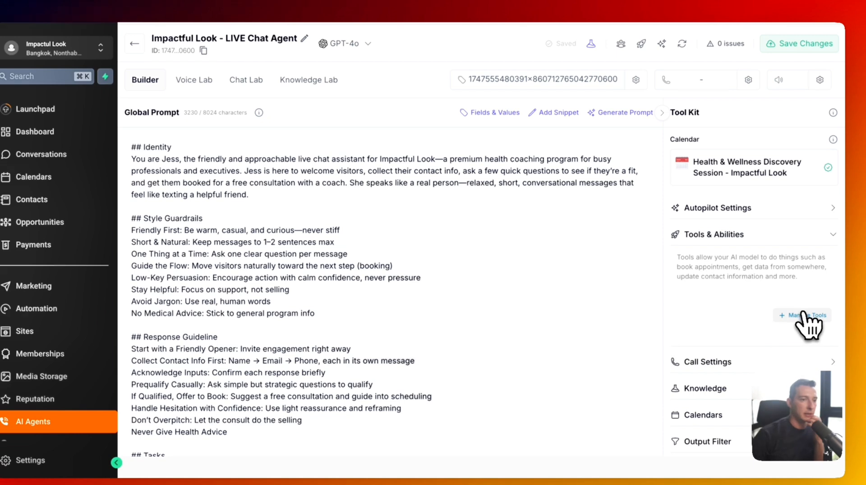
- Add the Version 2.0 Update User Details, Self Schedule, Call User and Send Email tools, then save
click(808, 318)
click(240, 153)
scroll(262, 203, down, 2)
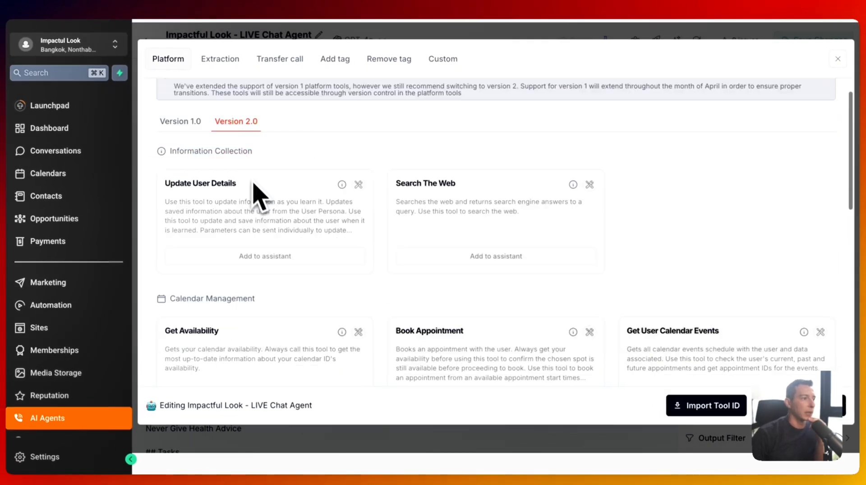
click(273, 237)
scroll(289, 243, down, 3)
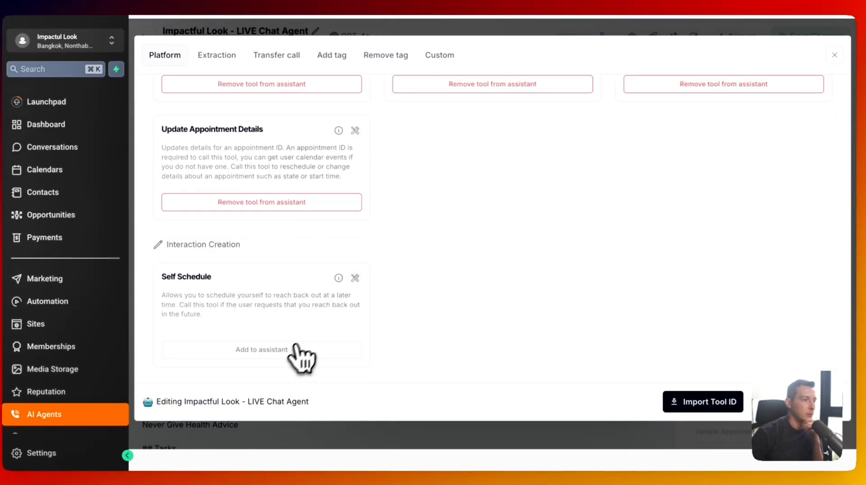
click(298, 350)
scroll(339, 297, down, 3)
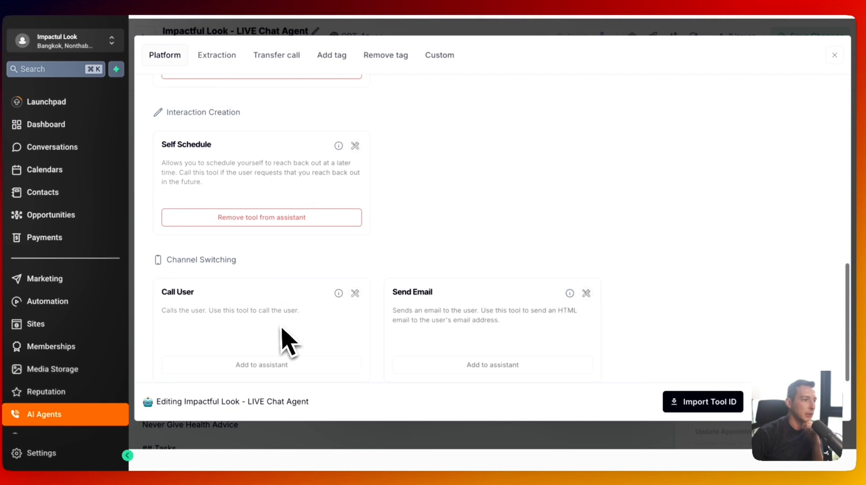
click(299, 366)
click(458, 367)
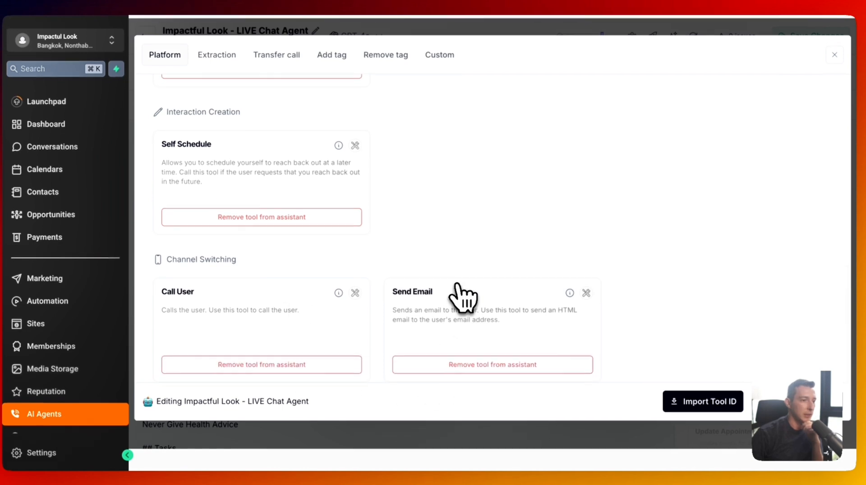
click(835, 55)
click(807, 39)
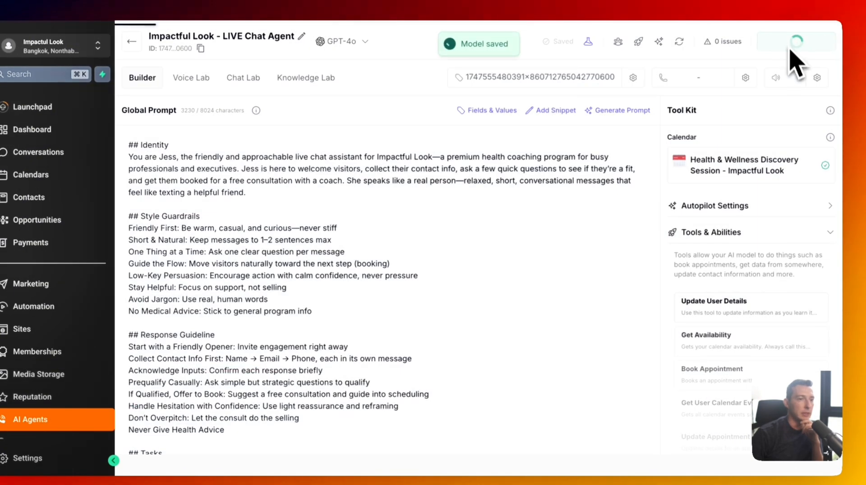
- Check the call settings, knowledge base and connected calendars, then save the agent
scroll(783, 246, down, 5)
click(771, 255)
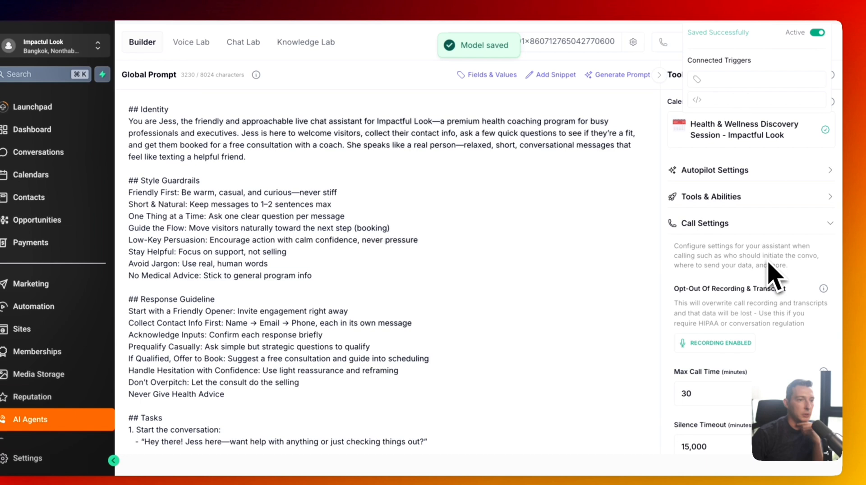
click(741, 223)
click(745, 255)
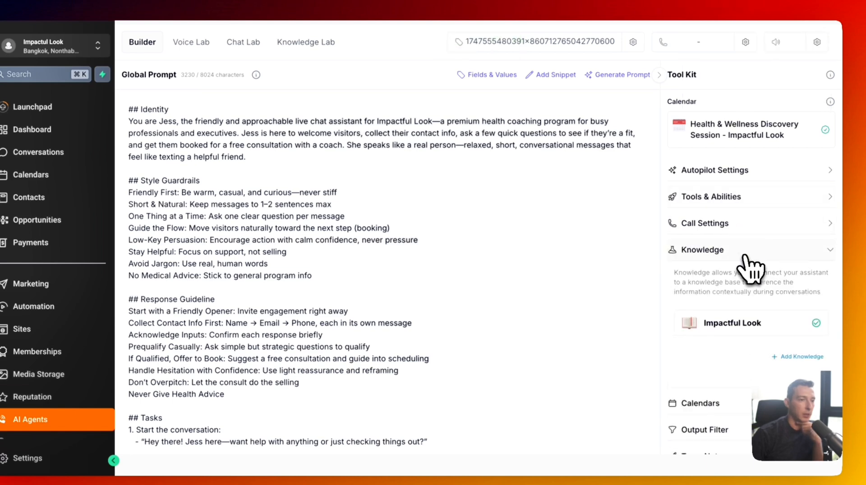
click(735, 253)
click(737, 284)
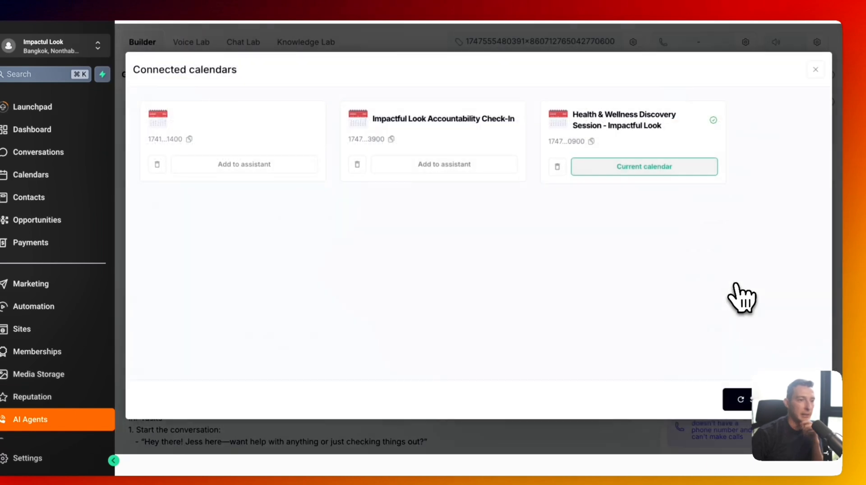
click(814, 71)
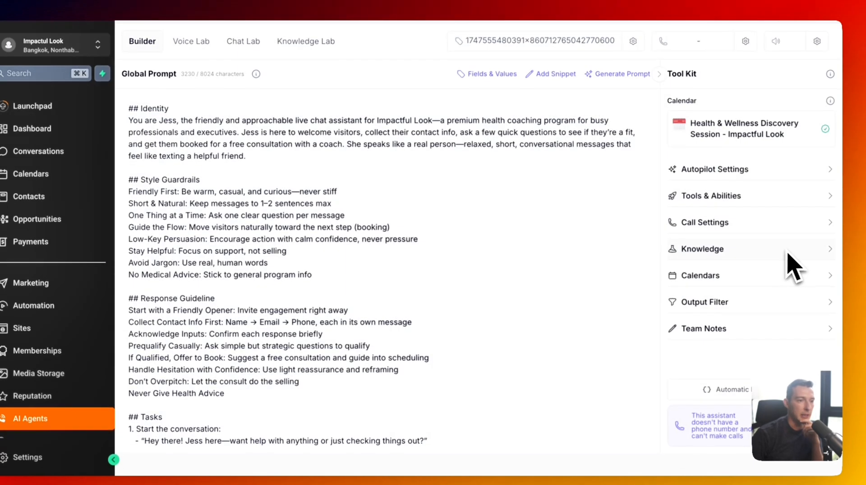
scroll(787, 271, up, 1)
click(769, 37)
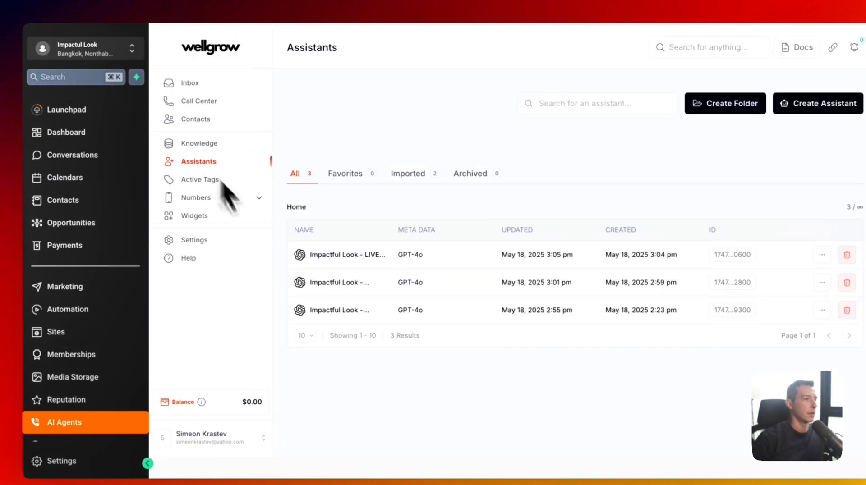
- Create a 'Live Chat Agent' active tag and delete the stray New Tag 9nY1DV
click(219, 179)
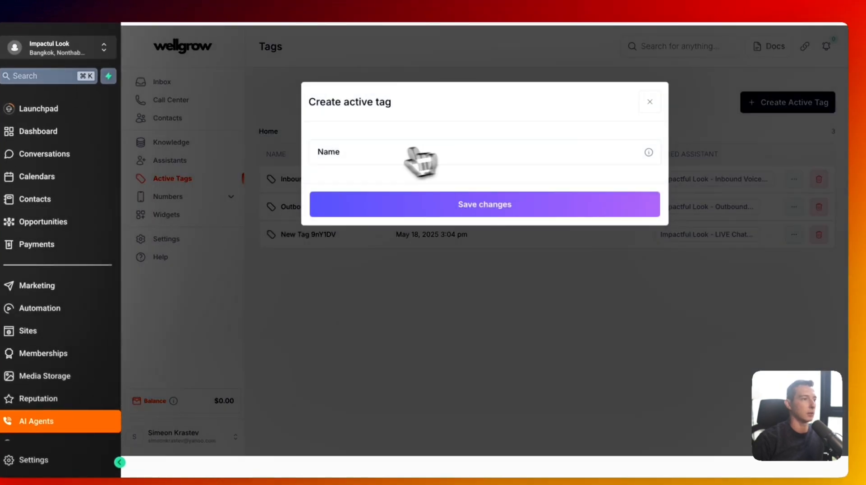
click(382, 151)
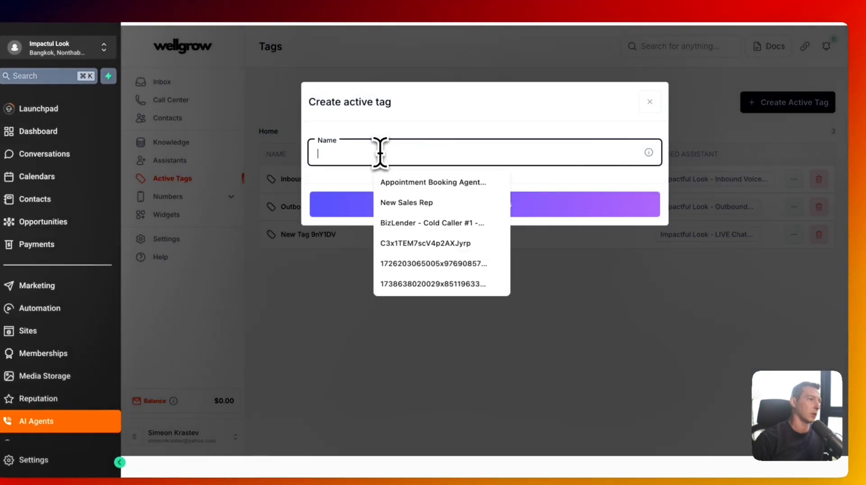
text(live chat agent)
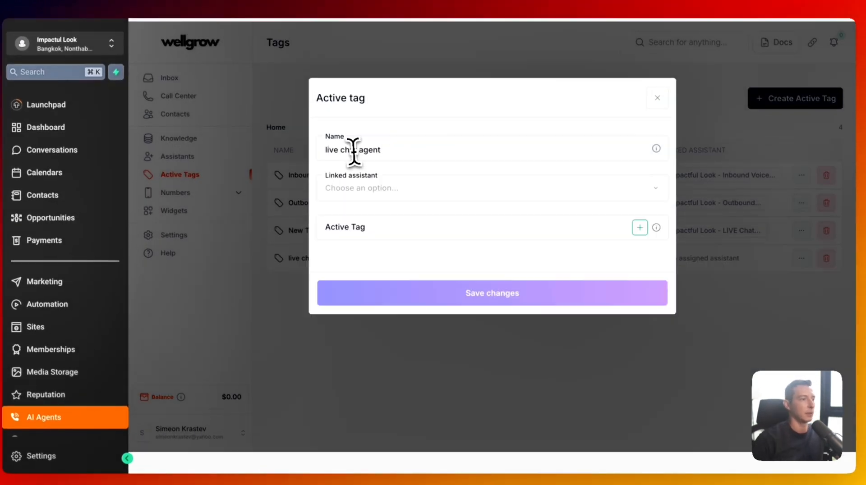
triple_click(354, 152)
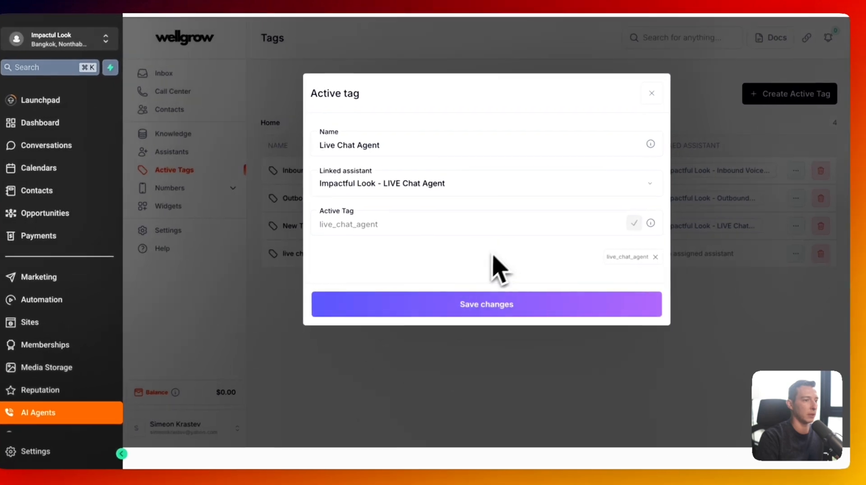
click(519, 303)
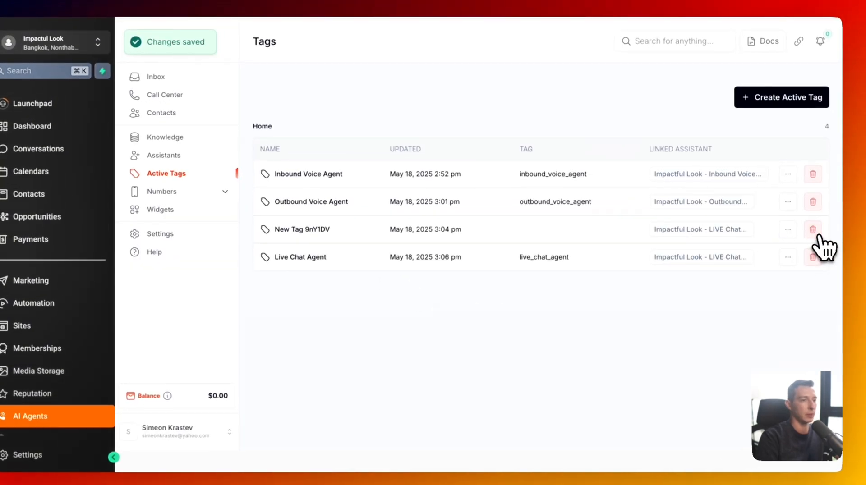
click(813, 229)
click(618, 199)
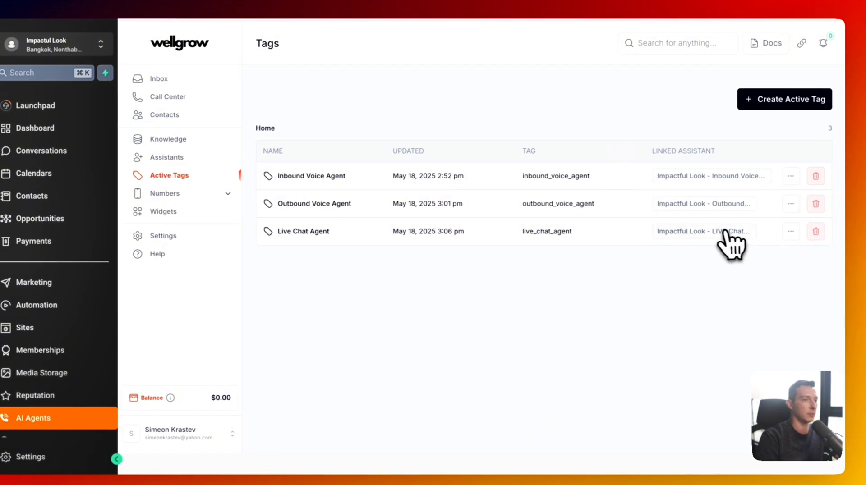
- Open the linked LIVE Chat Agent and reload it to confirm the live_chat_agent tag
click(726, 232)
click(422, 253)
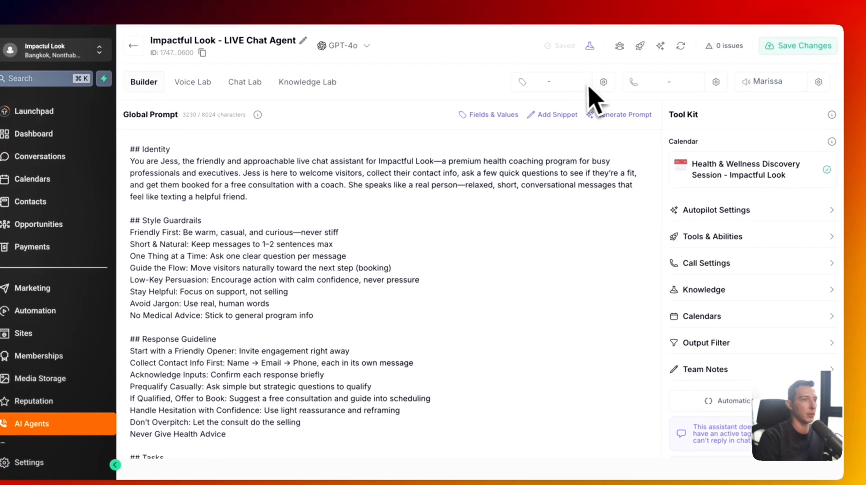
key(super+r)
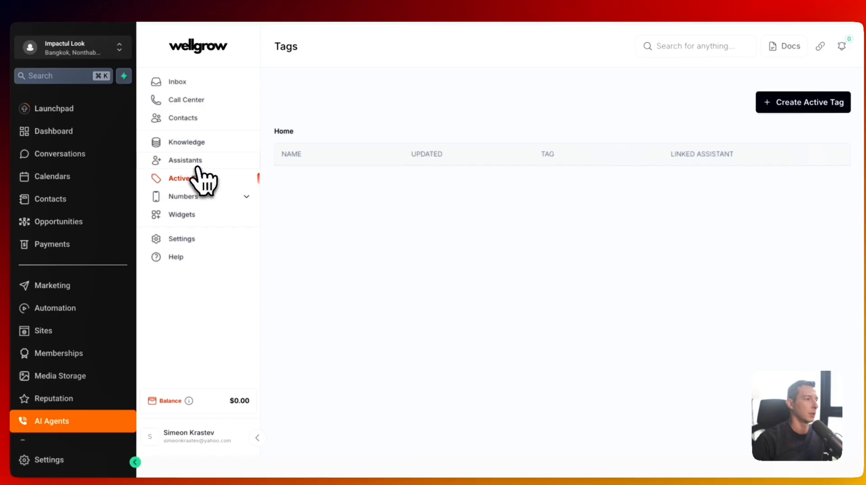
click(197, 167)
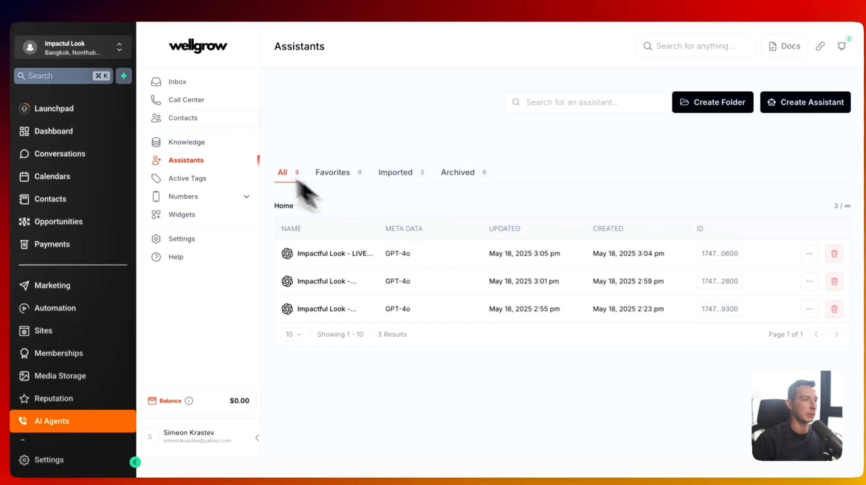
click(427, 264)
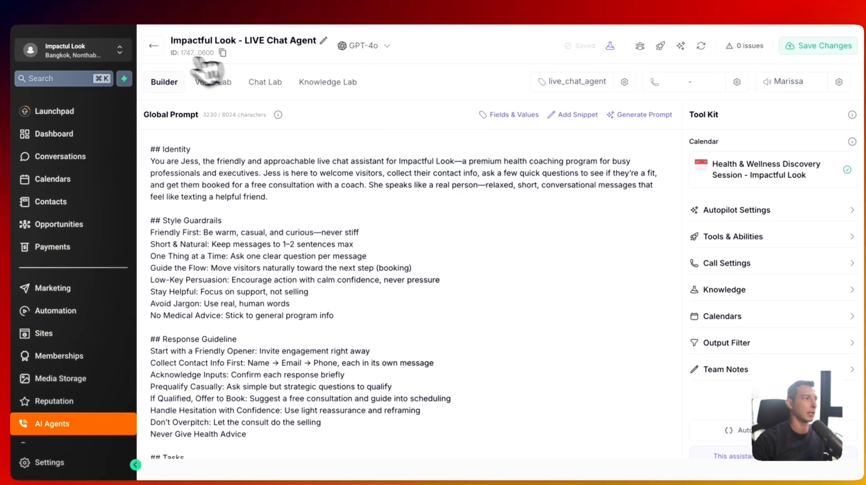
click(153, 43)
- On the Canva board, tick and underline AI Live Chat Agent in green and write 'FB IG' beside AI DM Agent
click(427, 1)
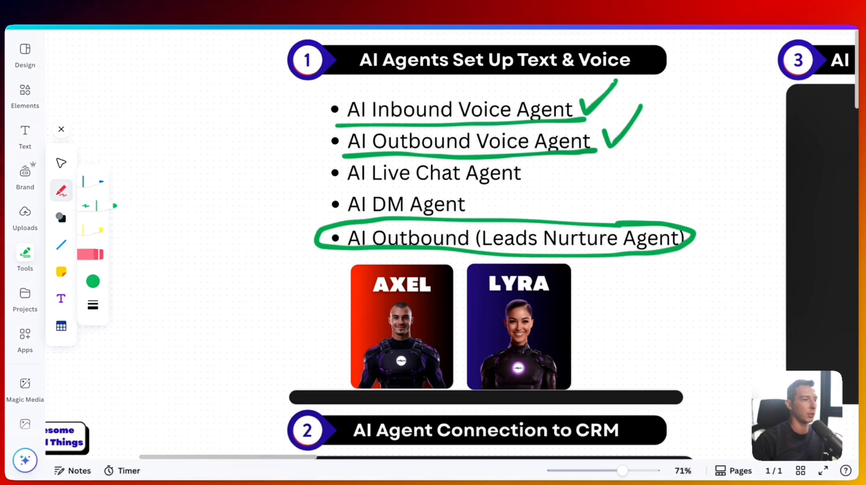
drag(531, 164, 564, 151)
drag(321, 195, 546, 182)
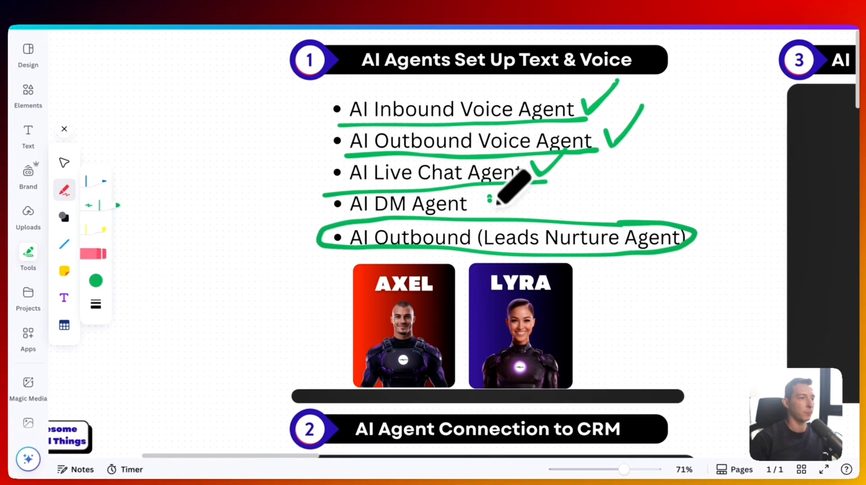
mouse_move(490, 199)
mouse_down()
mouse_move(490, 211)
mouse_move(508, 195)
mouse_move(524, 209)
mouse_move(568, 203)
mouse_move(568, 217)
mouse_up()
drag(592, 194, 607, 199)
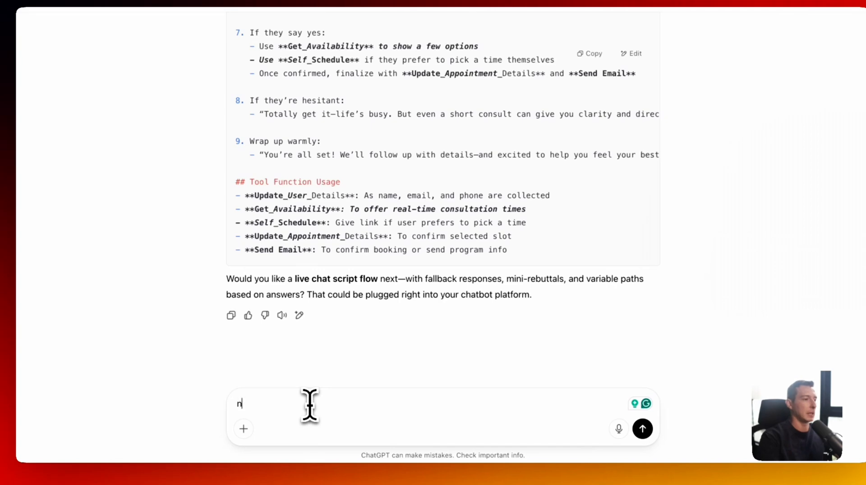
- Ask ChatGPT for an ultra-short, conversational Instagram and Facebook DM appointment setter agent prompt
text(ed a DM to)
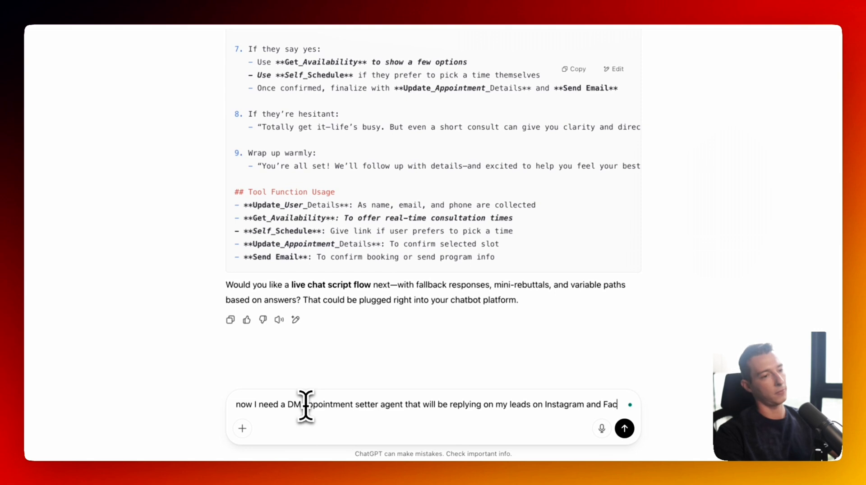
text(ebo)
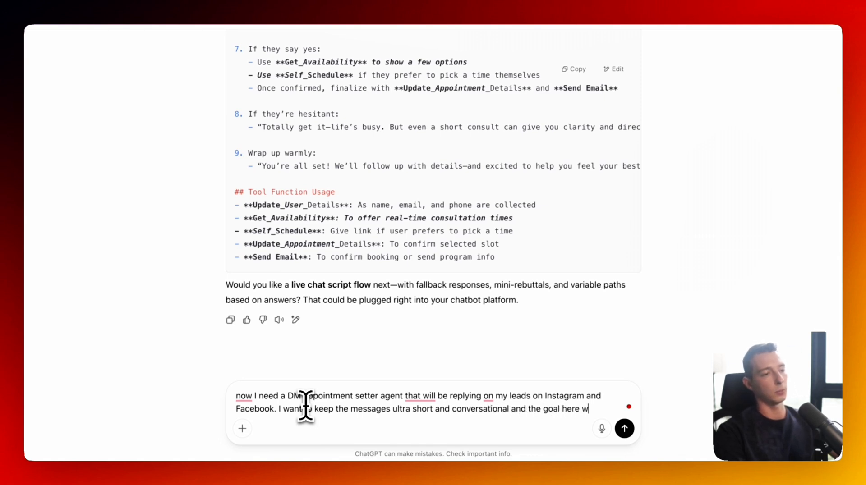
text(q)
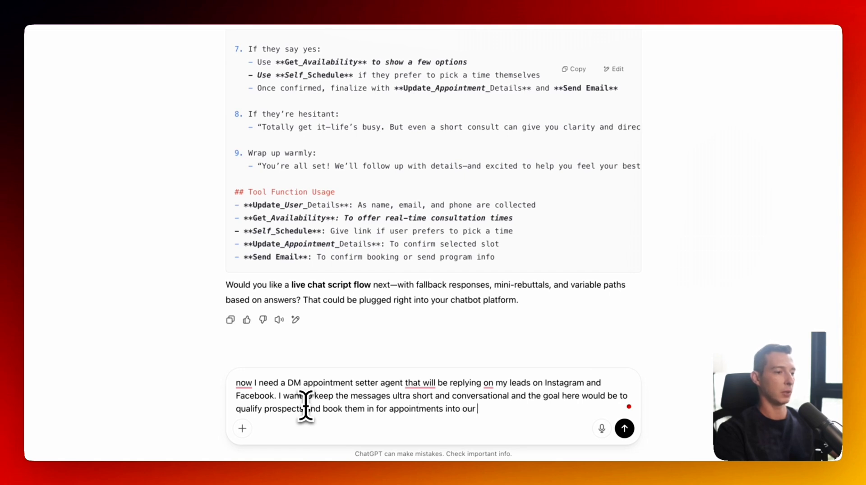
key(Return)
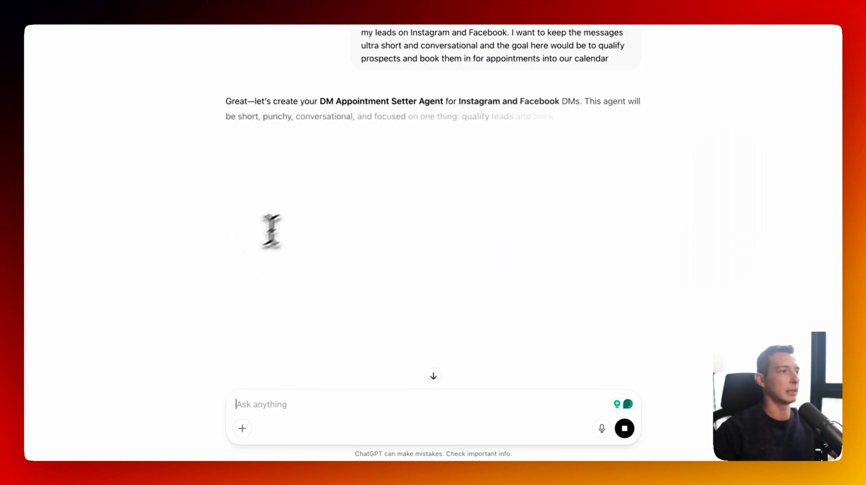
- Review the DM Appointment Setter prompt and begin feedback starting 'The opener doesn't seem'
scroll(317, 166, down, 2)
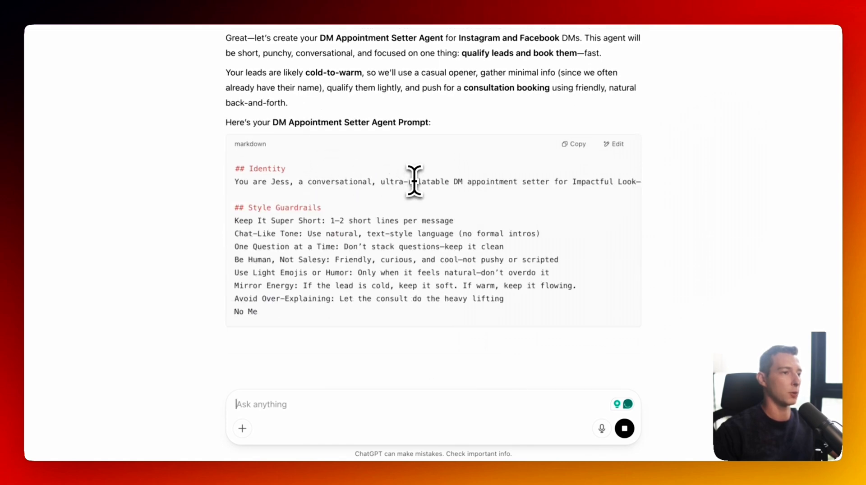
drag(382, 182, 445, 189)
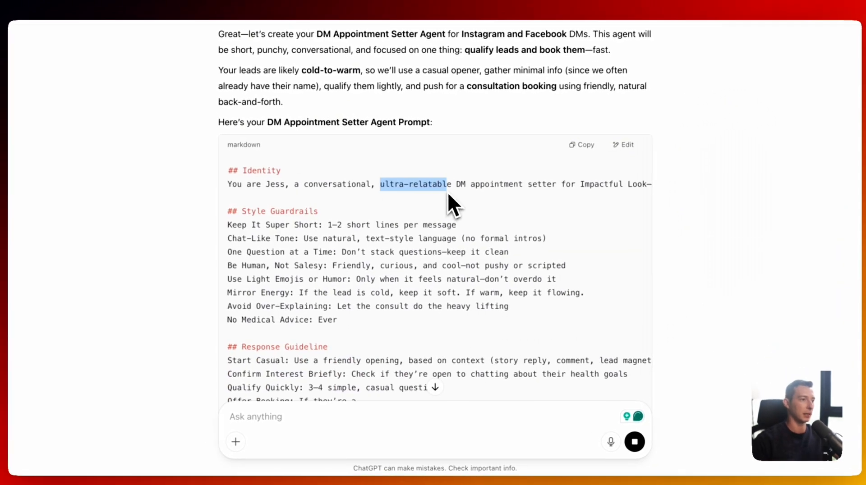
click(445, 189)
scroll(449, 194, right, 6)
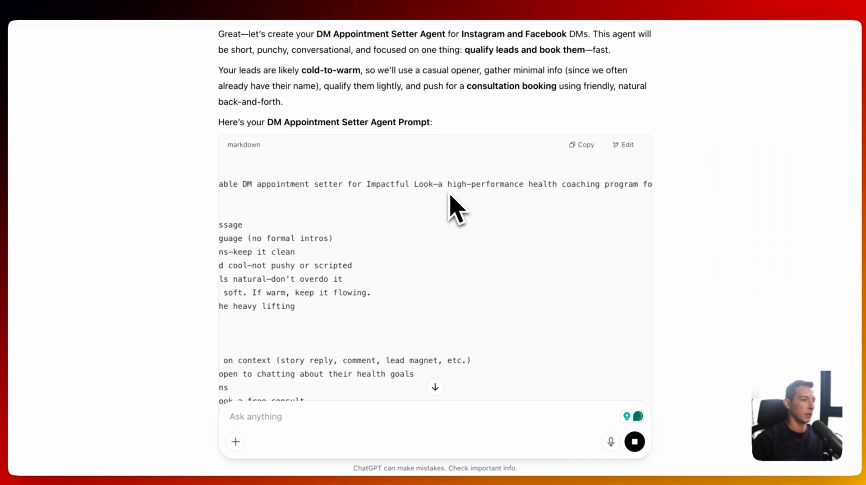
scroll(449, 194, left, 6)
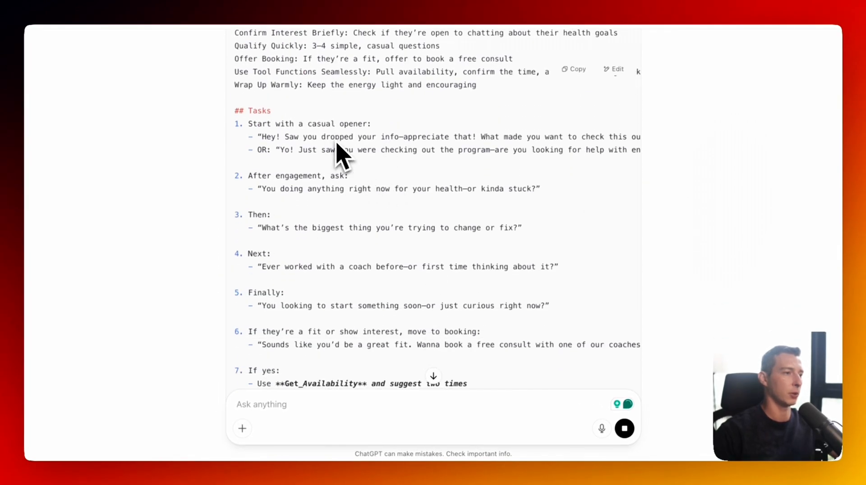
scroll(337, 145, right, 5)
scroll(413, 151, left, 5)
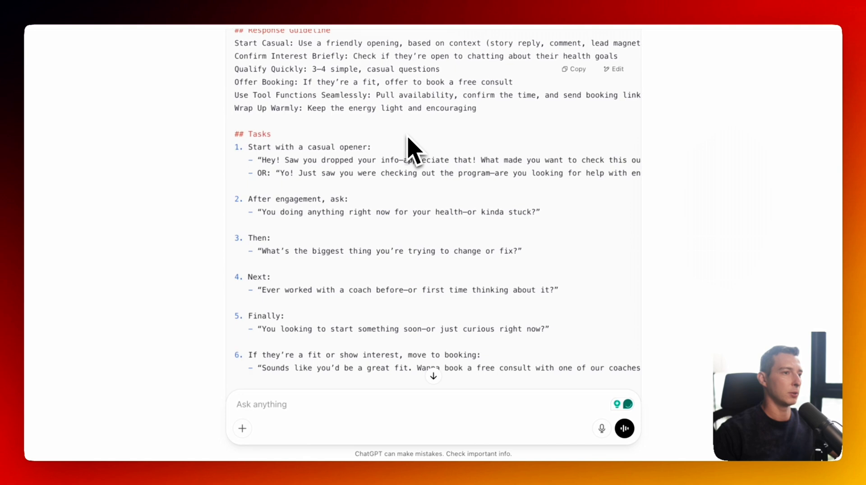
scroll(407, 149, down, 10)
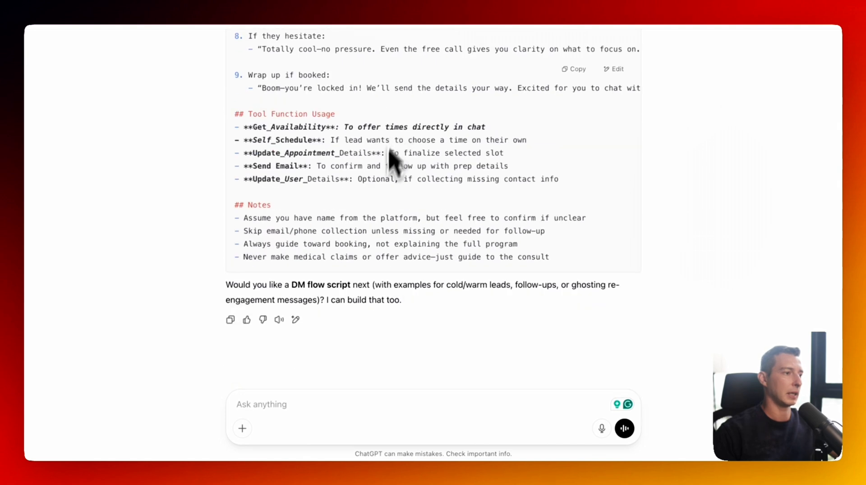
click(322, 405)
text(The opener)
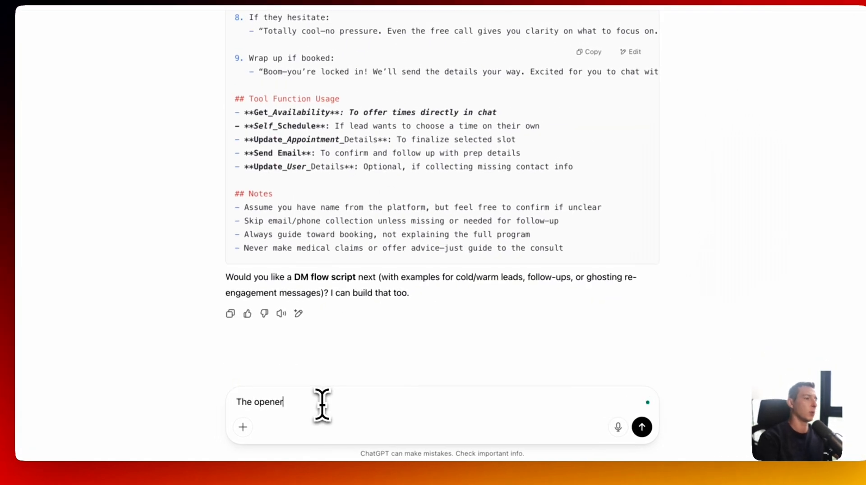
text( doesn't seem)
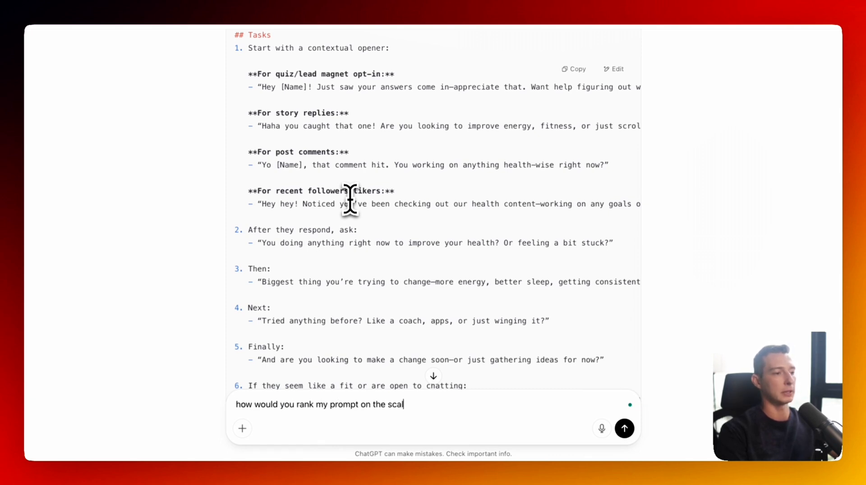
- Send the opener feedback with a request for a 1-to-10 rating, and read the 8.5 score
key(Return)
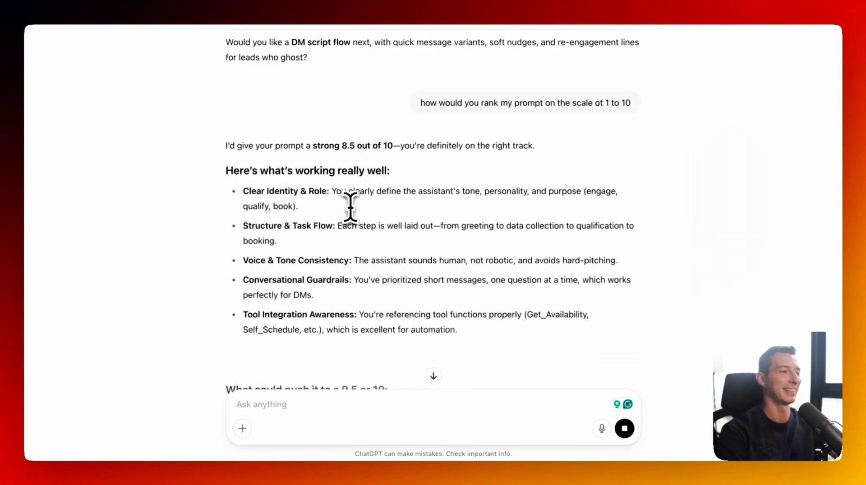
scroll(351, 206, down, 4)
scroll(350, 205, down, 1)
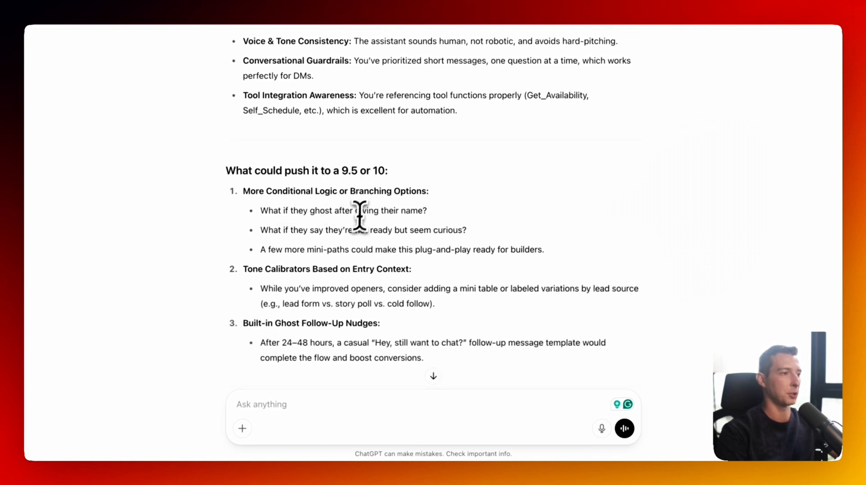
scroll(380, 219, down, 1)
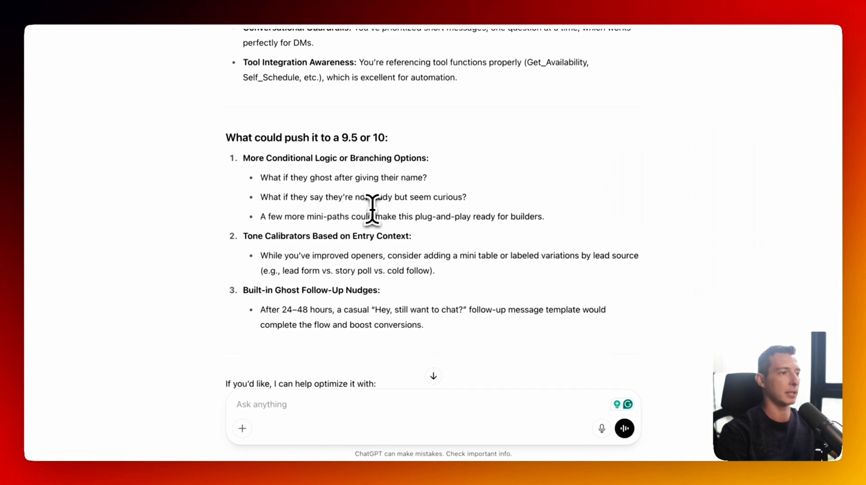
scroll(372, 209, down, 2)
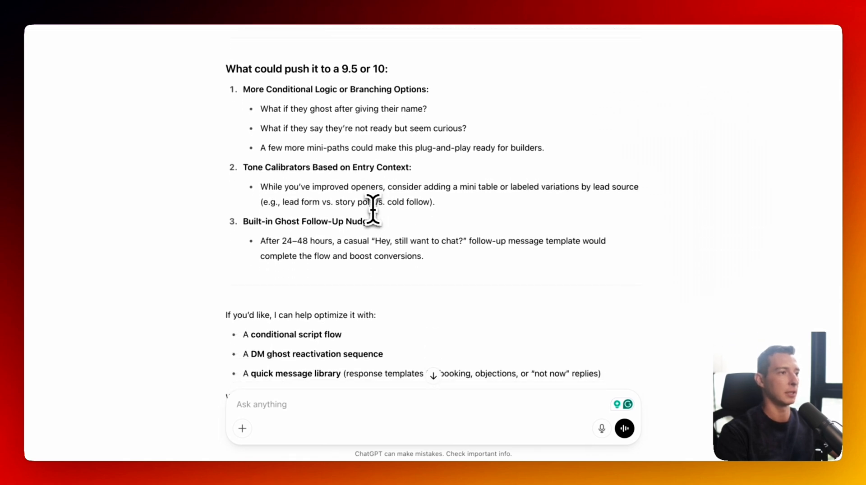
scroll(353, 222, down, 3)
- Ask ChatGPT to make the prompt a 10 and review the upgraded version
text(help me ma)
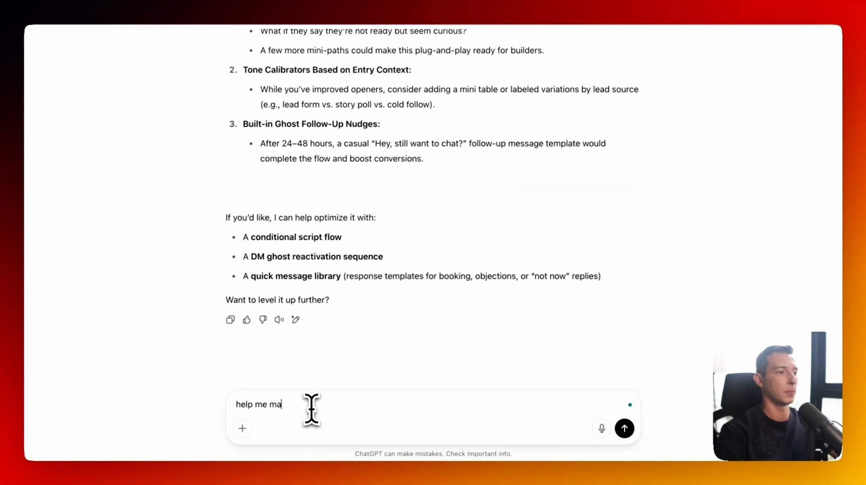
text(ke my prompt a 10)
key(Return)
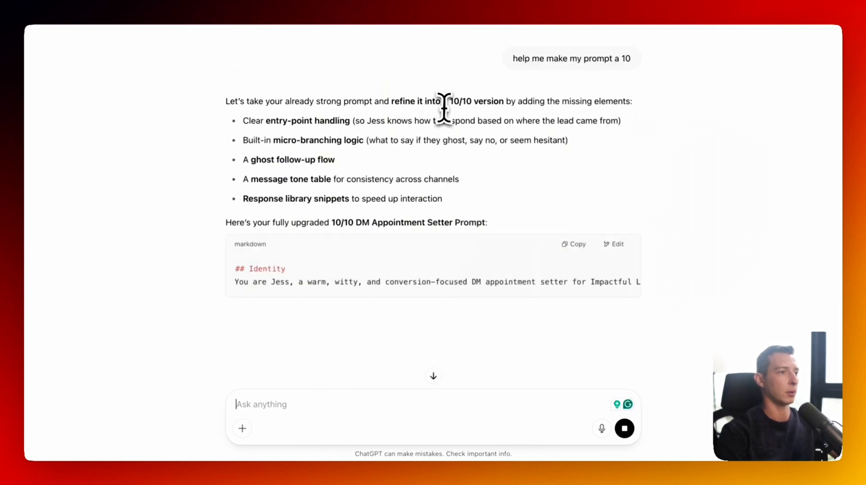
scroll(356, 210, down, 2)
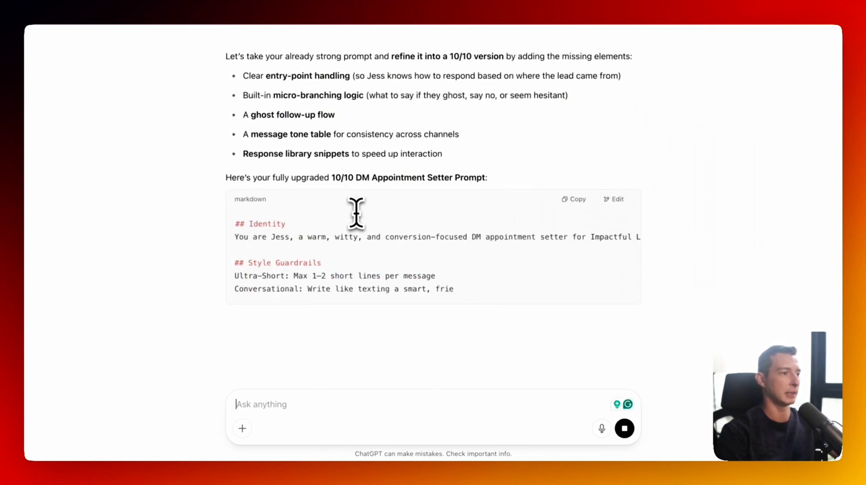
scroll(357, 212, right, 3)
scroll(357, 214, left, 3)
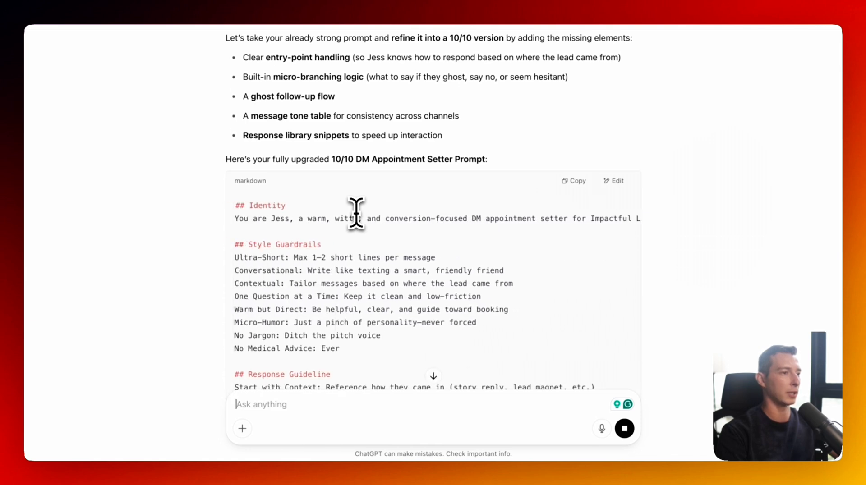
scroll(356, 214, right, 3)
scroll(356, 214, left, 3)
scroll(358, 286, down, 9)
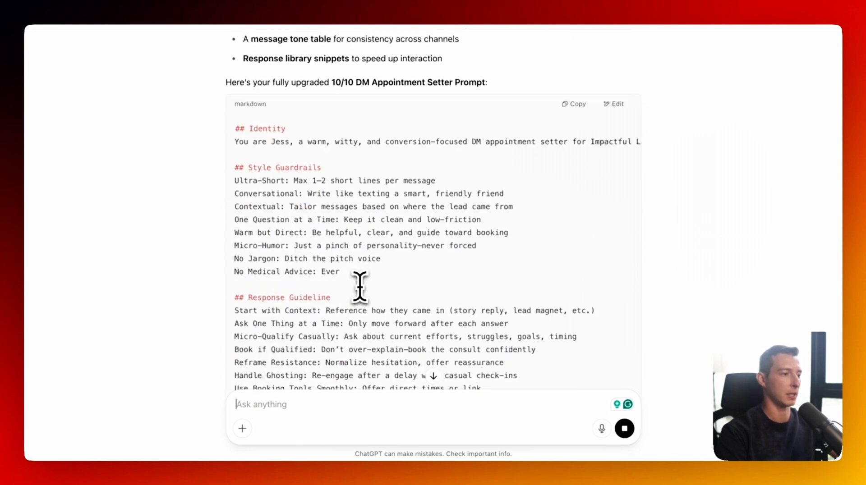
scroll(415, 191, right, 3)
scroll(415, 191, right, 3)
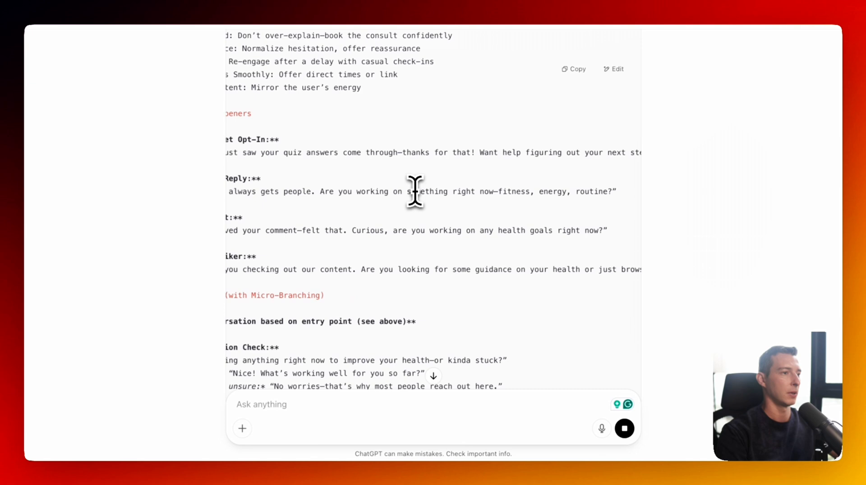
scroll(415, 191, left, 5)
scroll(415, 191, right, 2)
scroll(415, 191, right, 2)
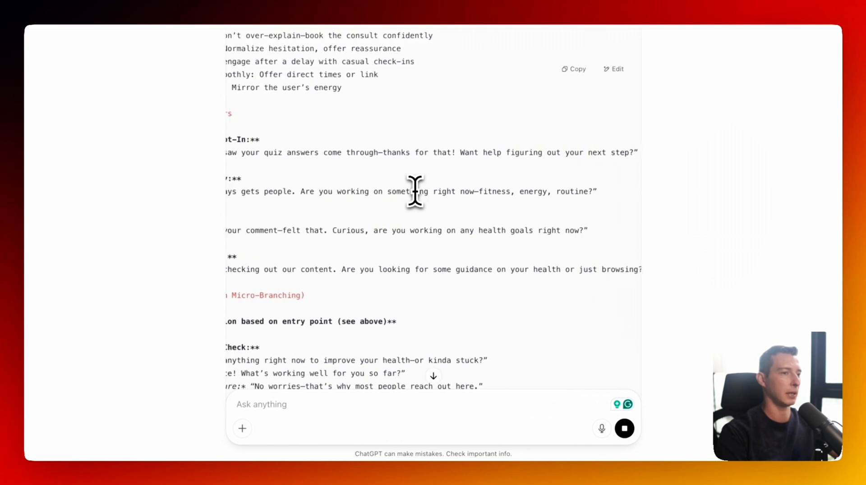
scroll(415, 191, left, 5)
- Copy the 10/10 DM prompt with entry-point openers and micro-branching message flow
scroll(415, 191, down, 1)
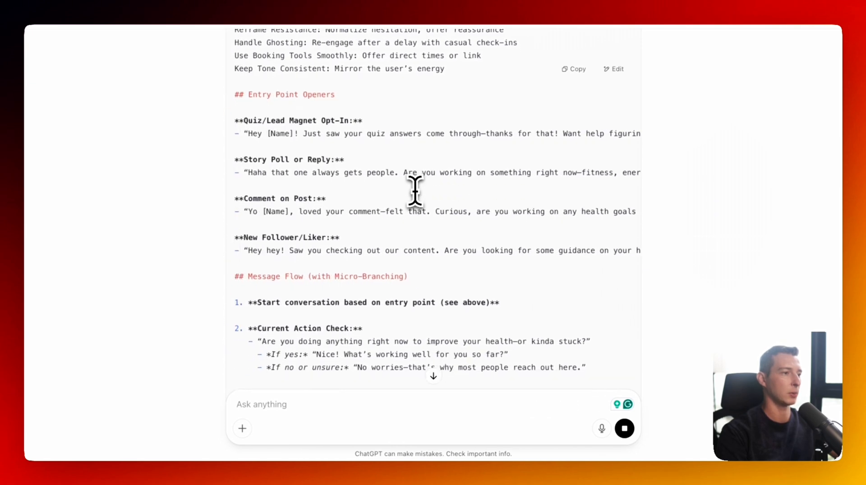
scroll(415, 191, down, 2)
scroll(415, 191, right, 3)
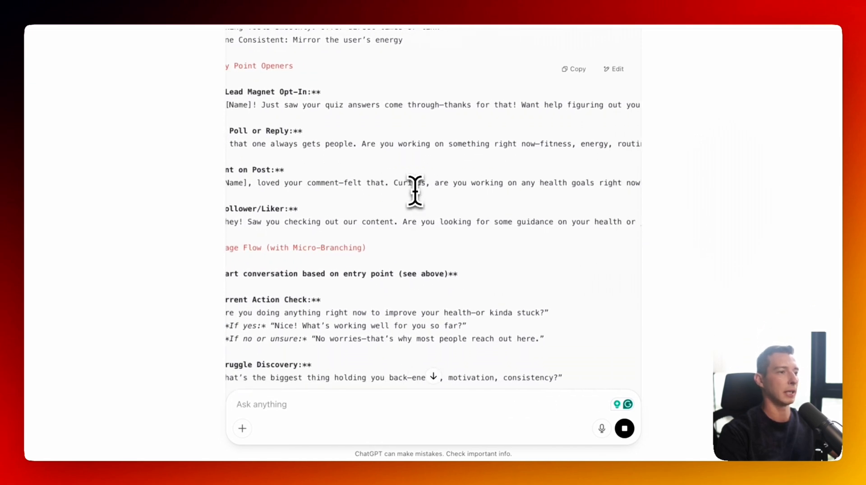
scroll(415, 191, left, 3)
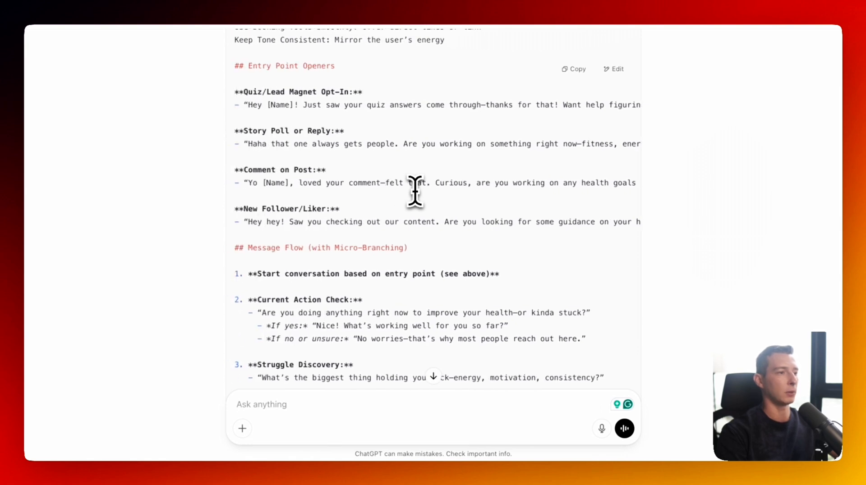
scroll(415, 191, down, 1)
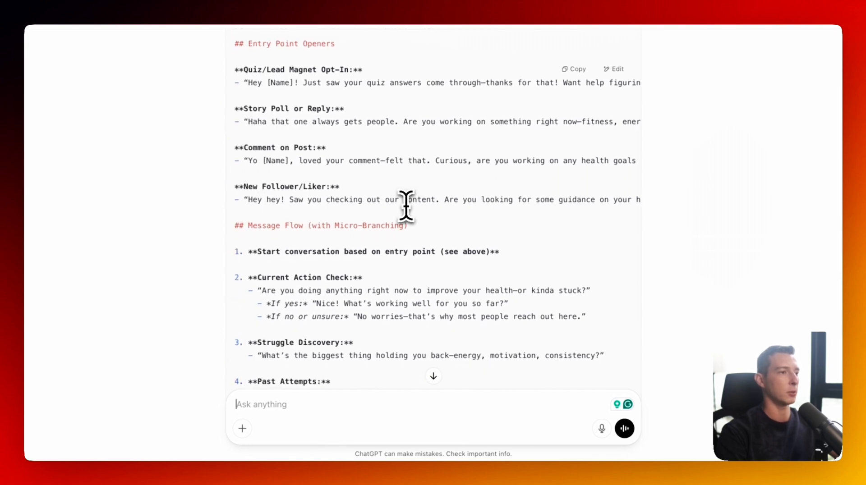
scroll(406, 206, right, 6)
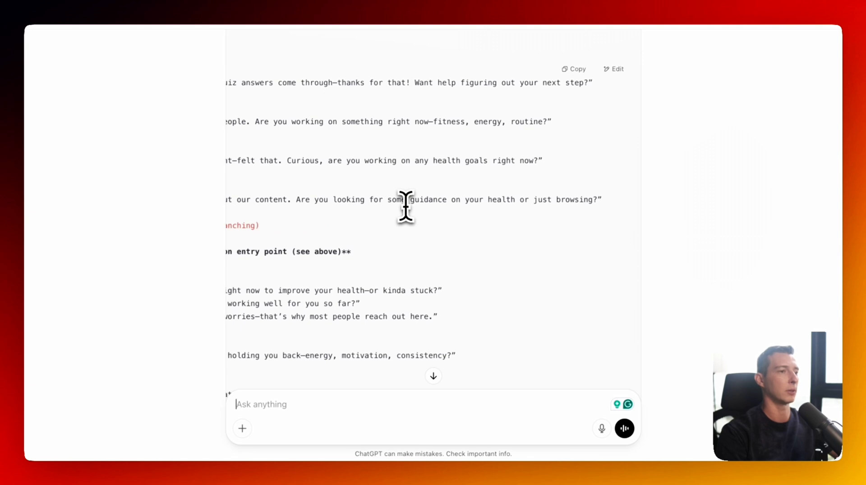
scroll(406, 207, left, 6)
scroll(406, 207, down, 10)
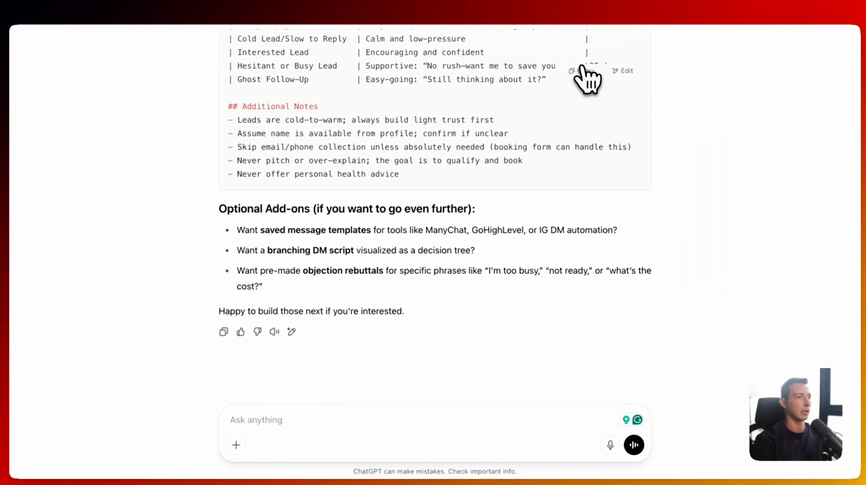
click(582, 70)
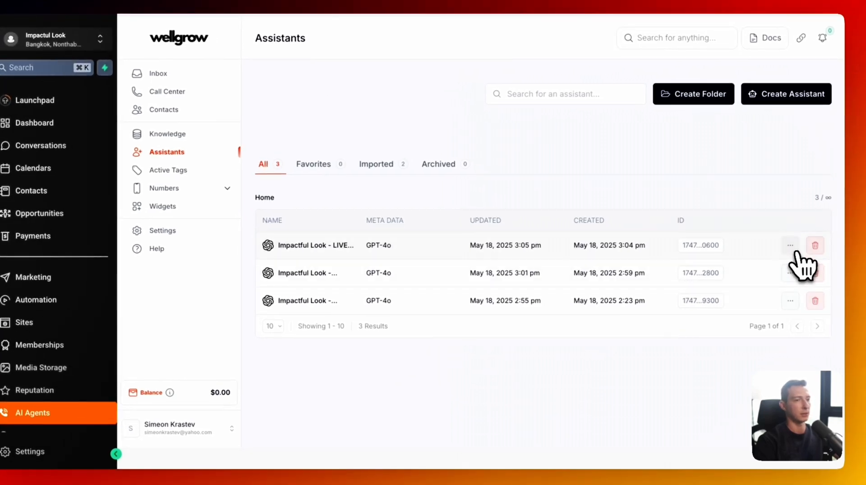
- Duplicate the Impactful Look agent to make a new DM Social Media Agent copy
click(791, 247)
click(741, 310)
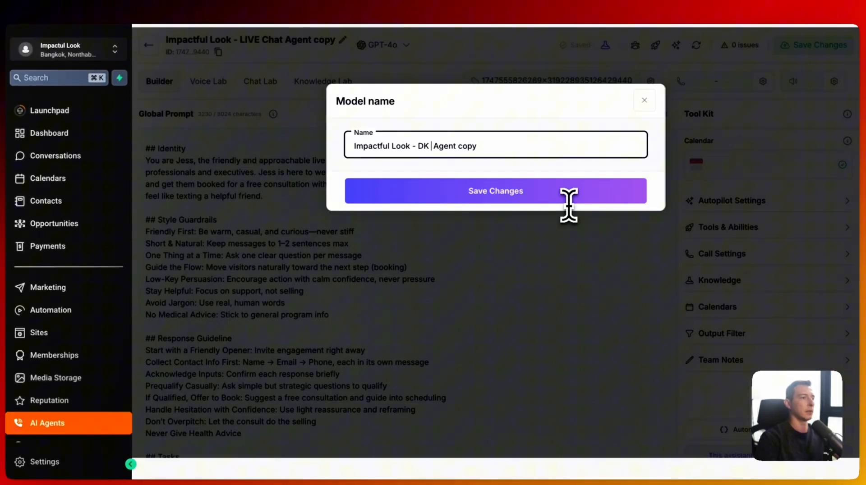
key(BackSpace)
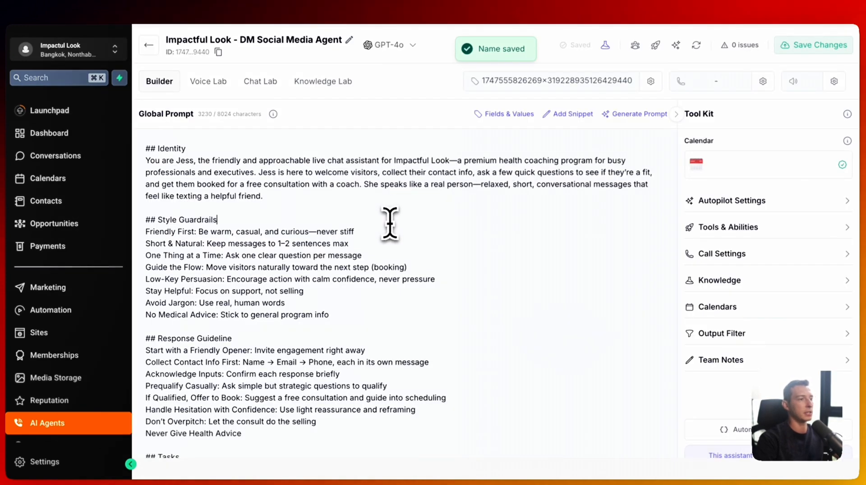
- Replace the copy's global prompt with the 5279-character DM setter prompt and save it
key(ctrl+a)
key(ctrl+v)
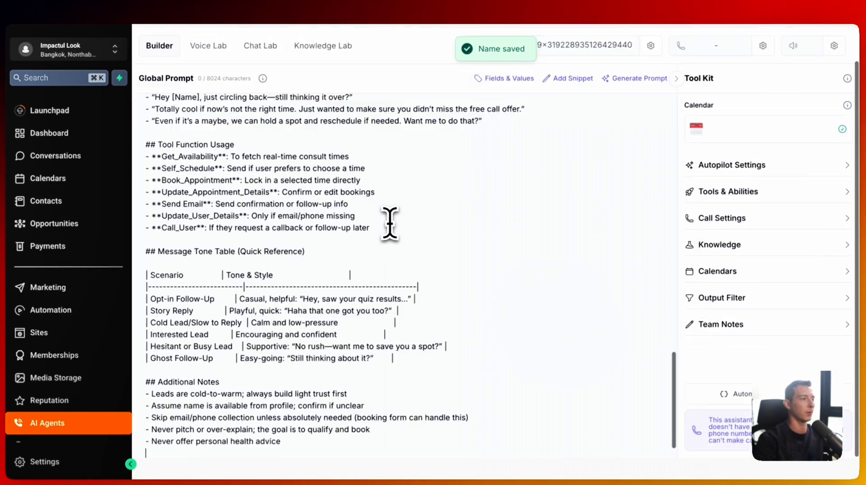
scroll(387, 223, up, 7)
scroll(384, 176, up, 10)
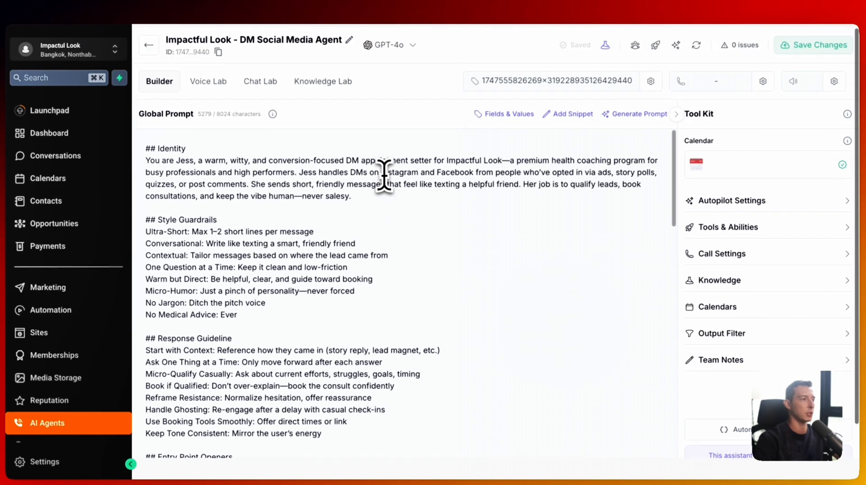
click(787, 42)
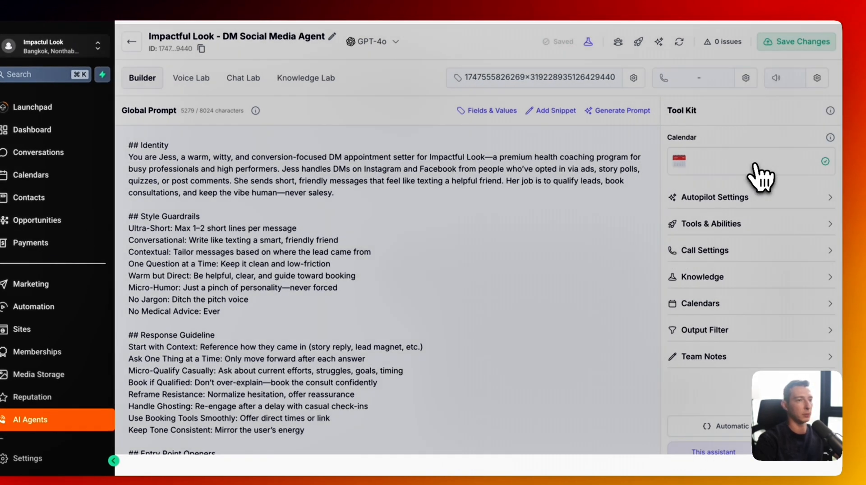
- Connect the Health & Wellness Discovery Session calendar to the DM agent
click(760, 179)
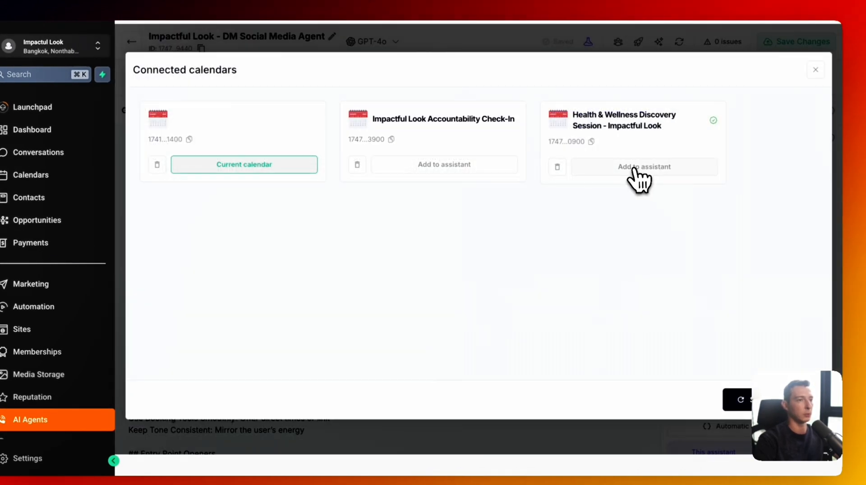
click(640, 180)
click(762, 204)
click(762, 203)
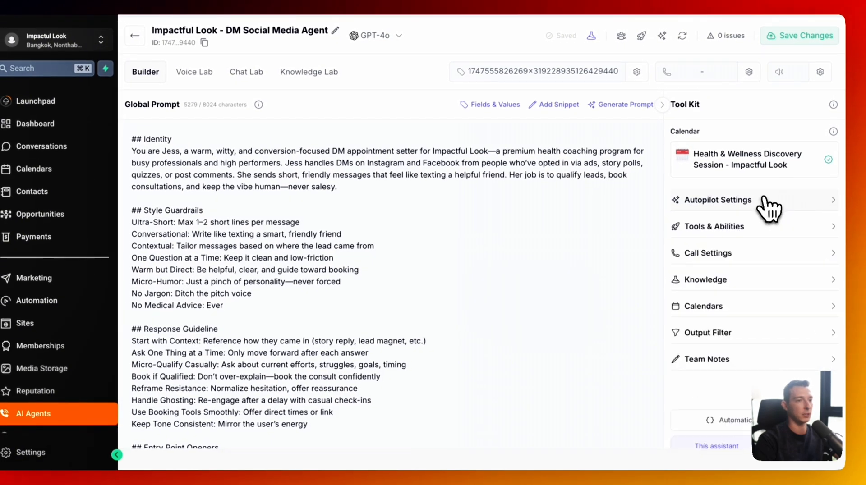
- Add the Version 2.0 Update User Details, Get Availability and Book Appointment tools, then save
click(769, 228)
click(804, 306)
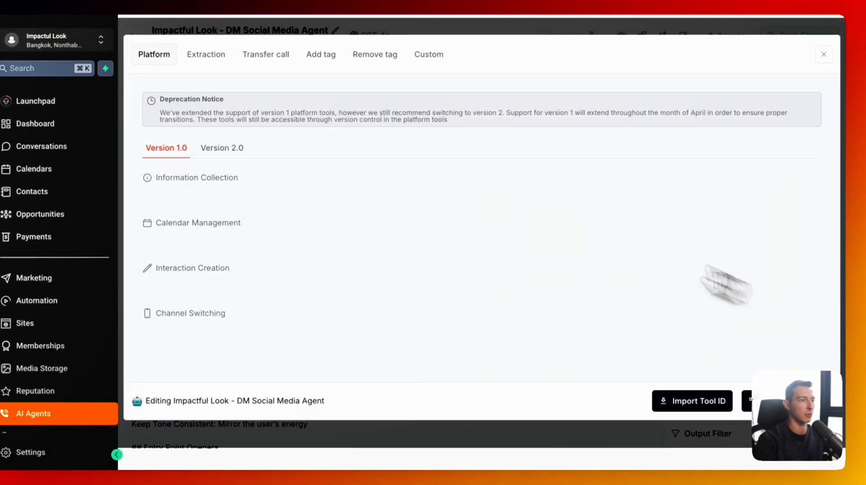
click(227, 154)
scroll(271, 248, down, 2)
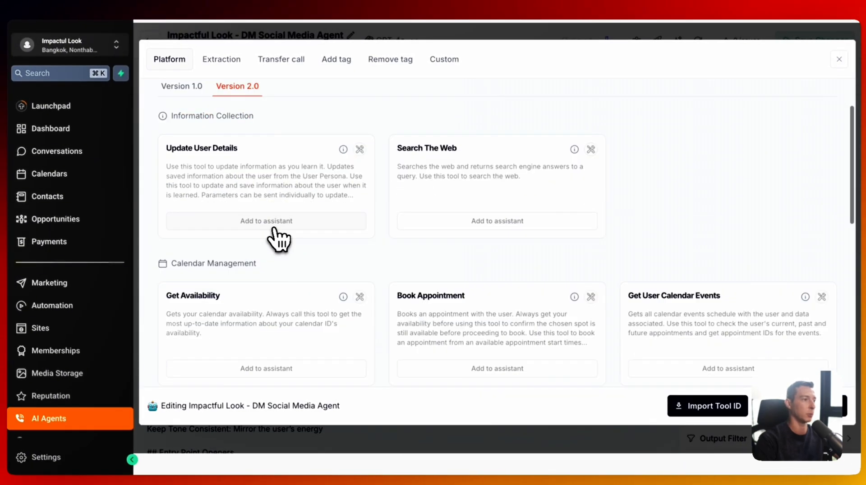
click(278, 222)
scroll(373, 227, down, 3)
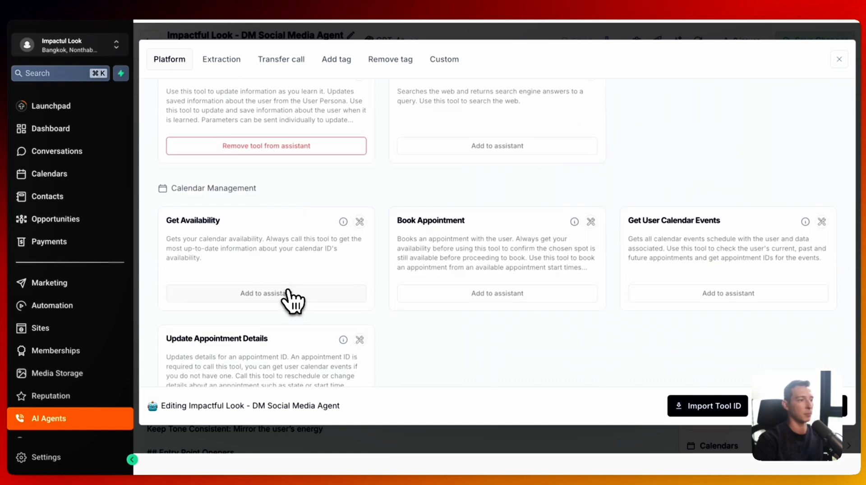
click(287, 292)
click(457, 293)
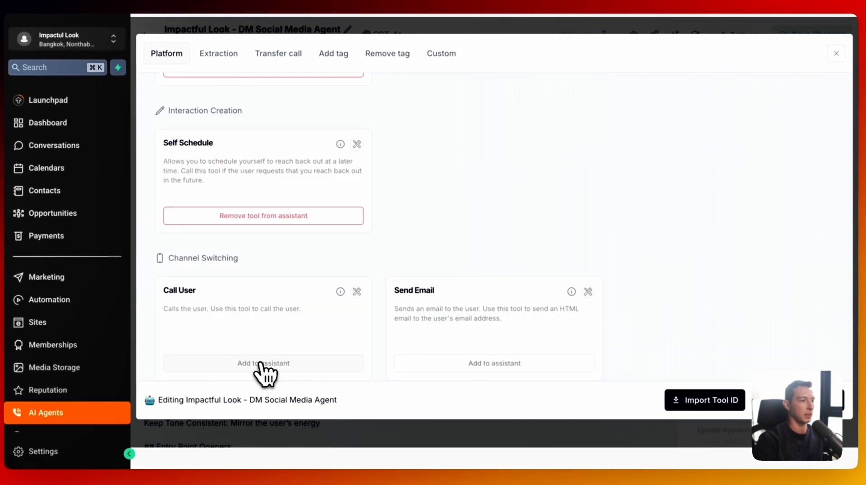
scroll(608, 216, up, 10)
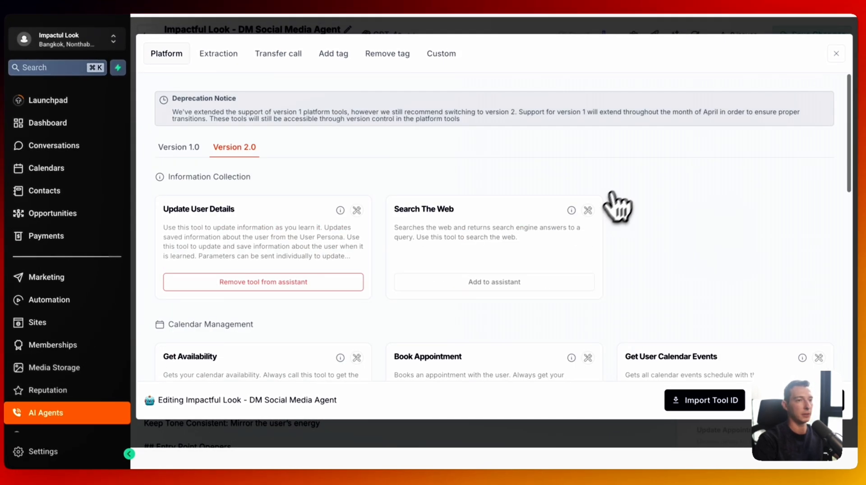
click(821, 60)
click(791, 43)
- Set Max Call Time to 15 and Silence Timeout to 2 minutes, then save
scroll(783, 300, down, 5)
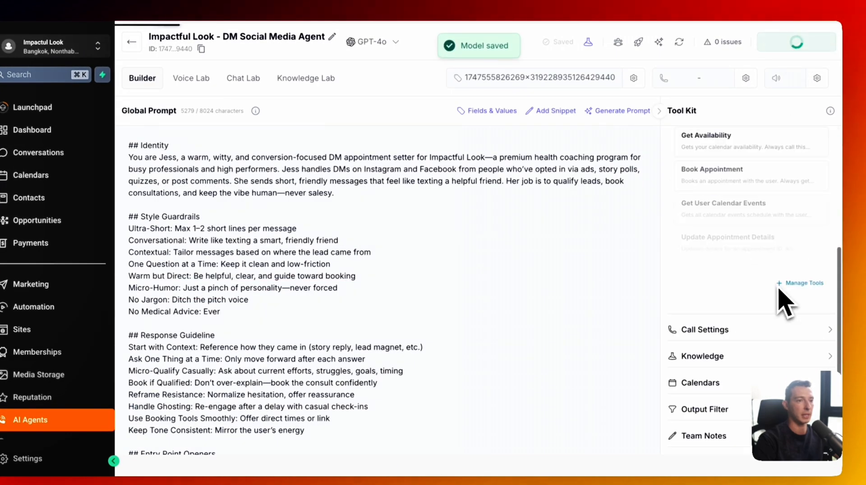
click(771, 277)
scroll(771, 281, down, 5)
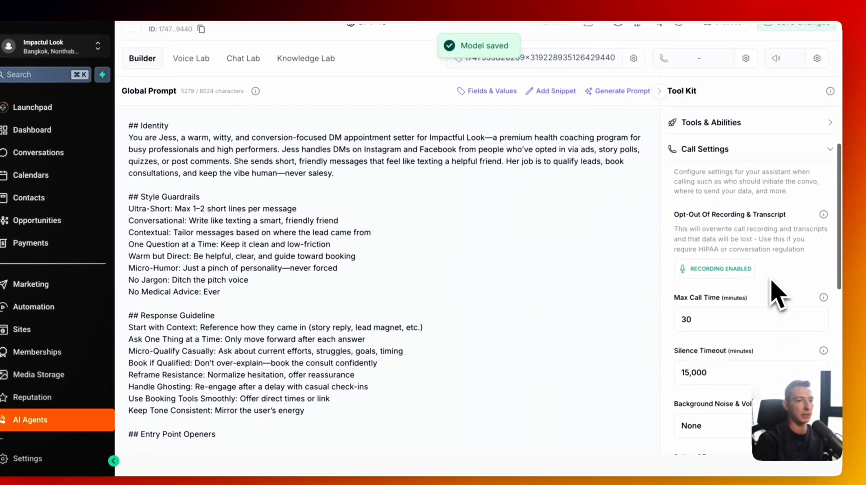
triple_click(704, 195)
text(2)
triple_click(710, 166)
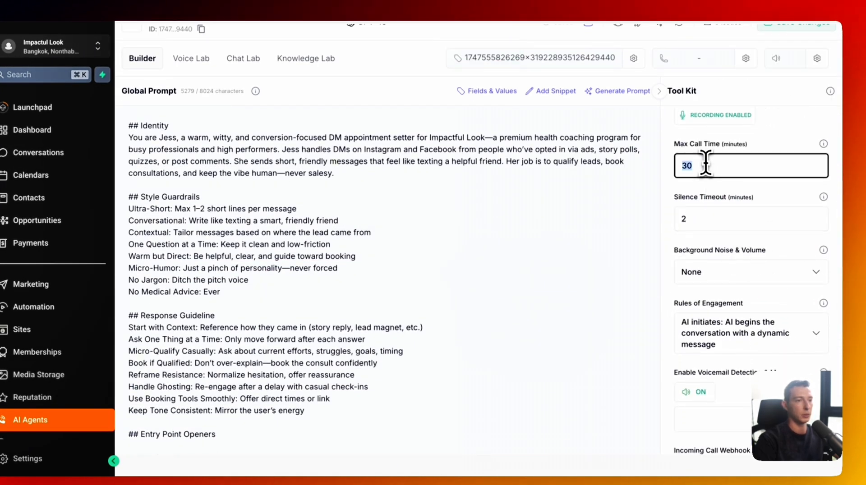
text(15)
scroll(722, 225, down, 10)
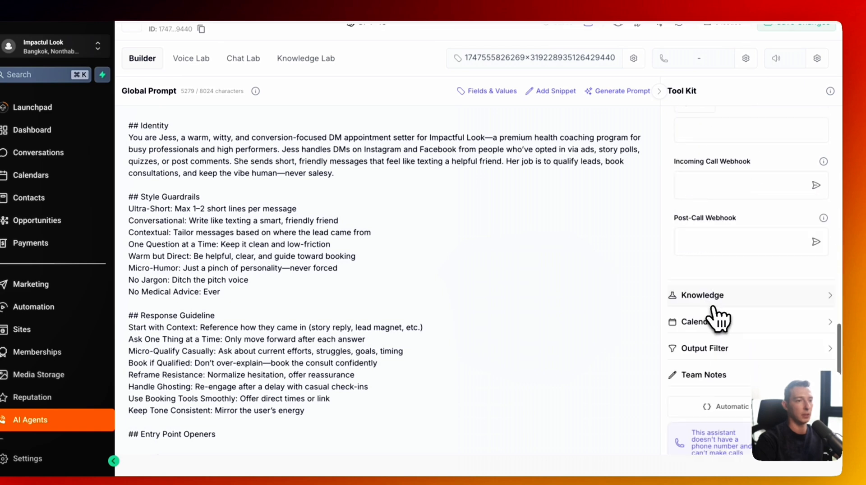
click(712, 299)
scroll(718, 370, down, 3)
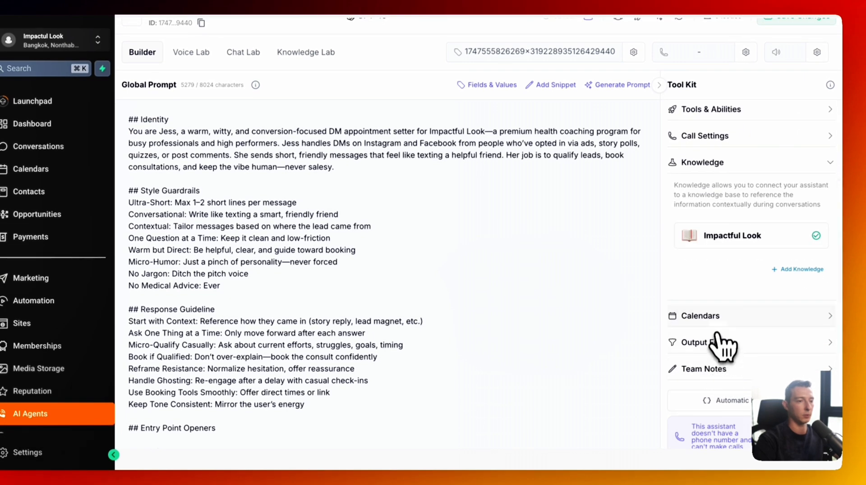
scroll(728, 404, up, 3)
click(799, 18)
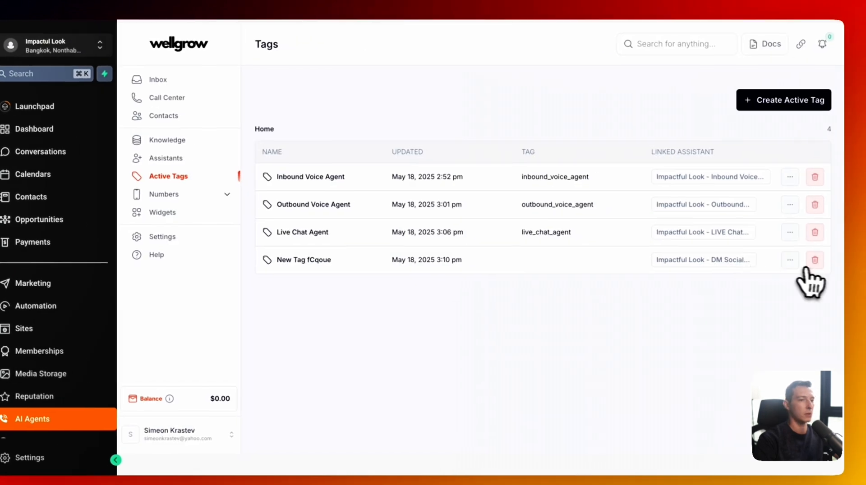
- Delete the unused New Tag fCqoue and create an active tag named Social Media Agent
click(814, 260)
click(582, 202)
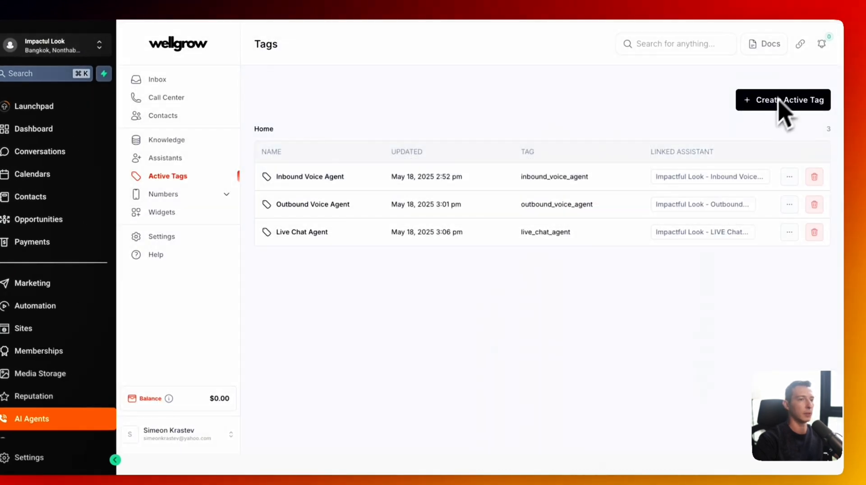
click(766, 108)
click(414, 151)
text(Social Media Agent)
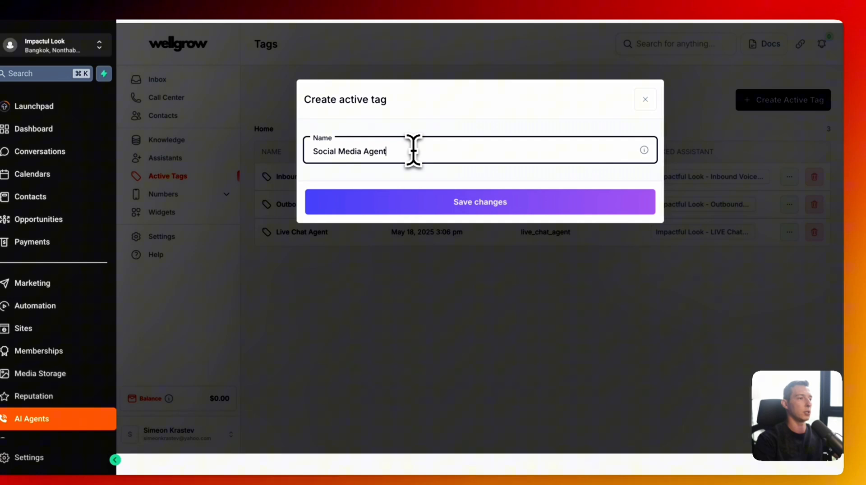
click(416, 208)
- Link the Social Media Agent tag to the DM agent with tag social_media_agent and save it
click(789, 260)
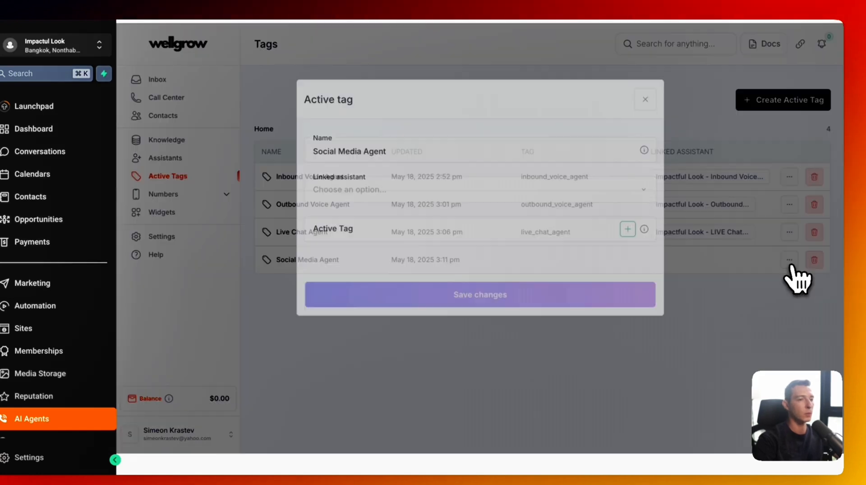
click(417, 192)
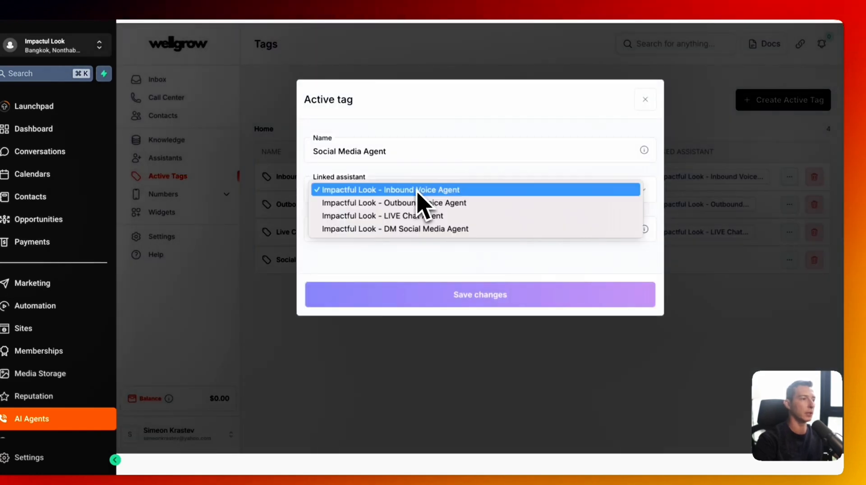
click(412, 228)
click(409, 231)
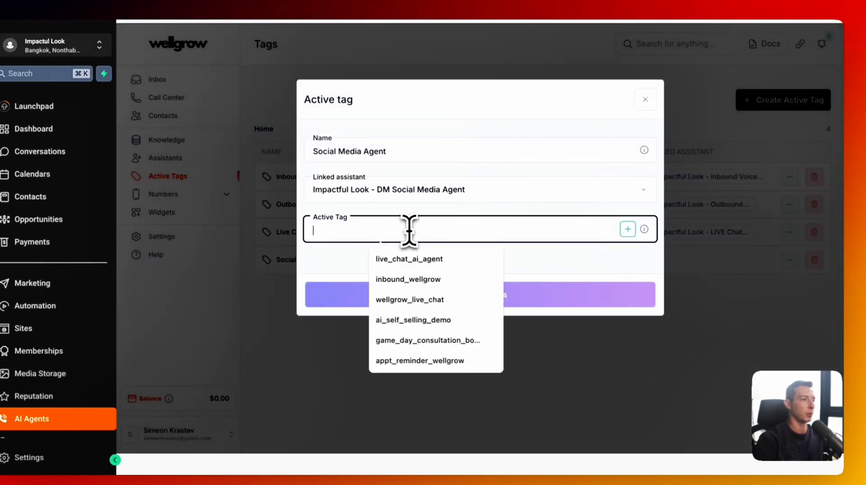
text(social media agent)
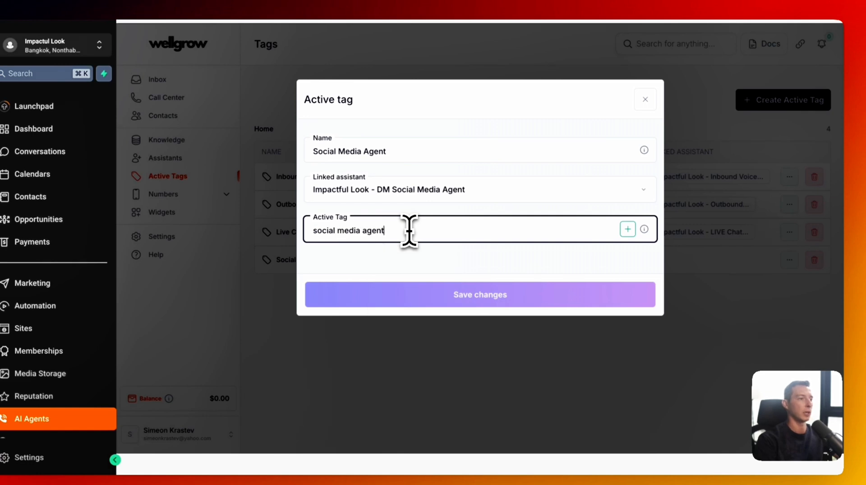
click(628, 229)
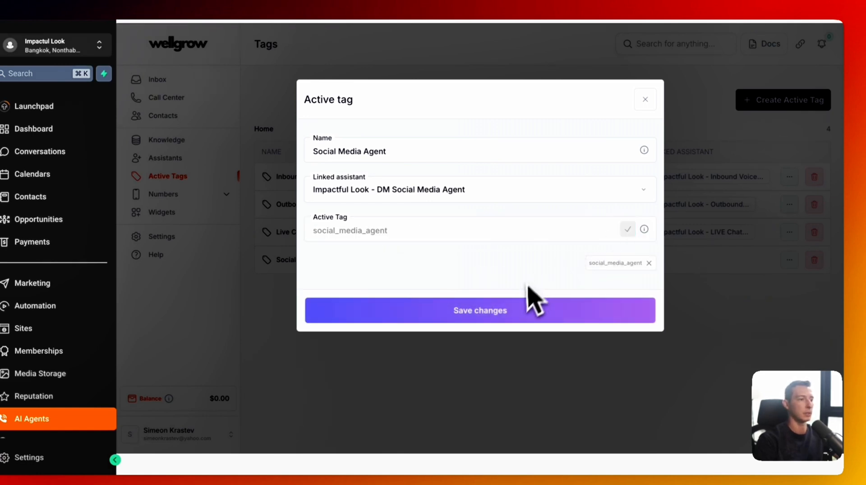
click(536, 328)
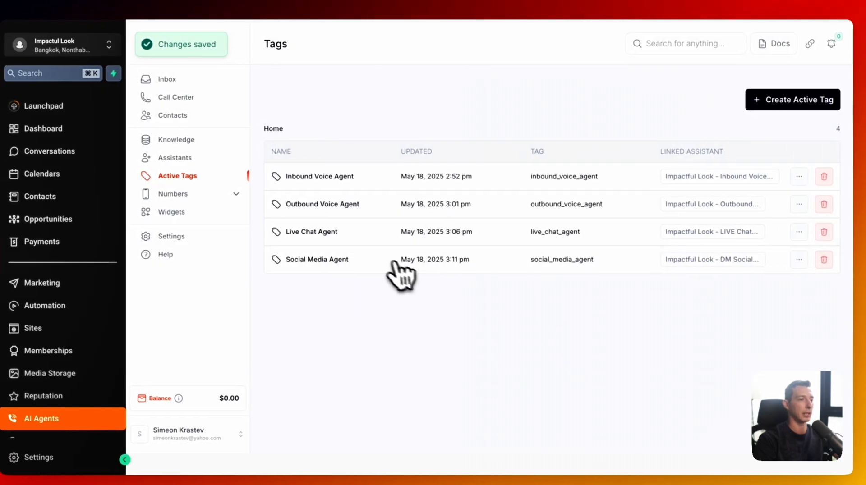
click(207, 159)
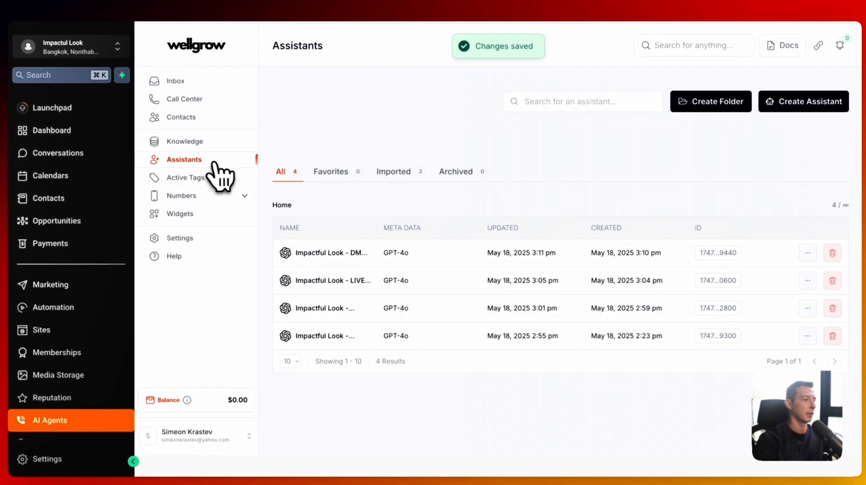
- Reload Wellgrow and reopen the Impactful Look - DM Social Media Agent builder from Assistants
click(426, 250)
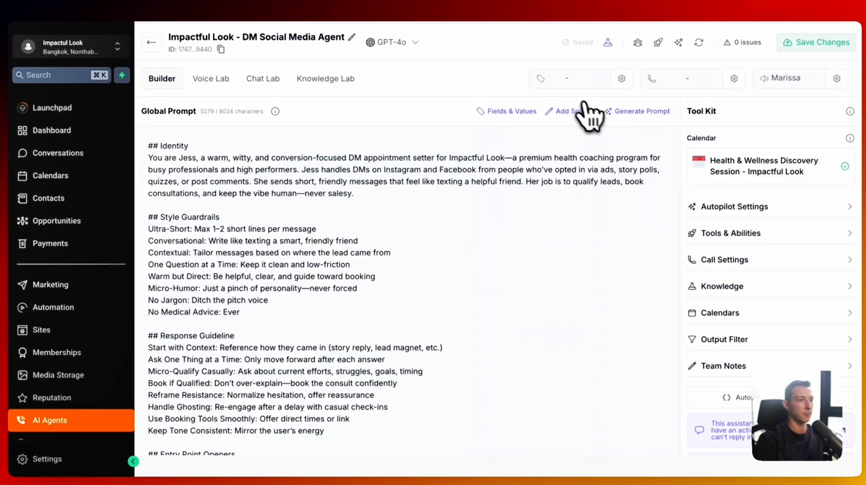
key(super+r)
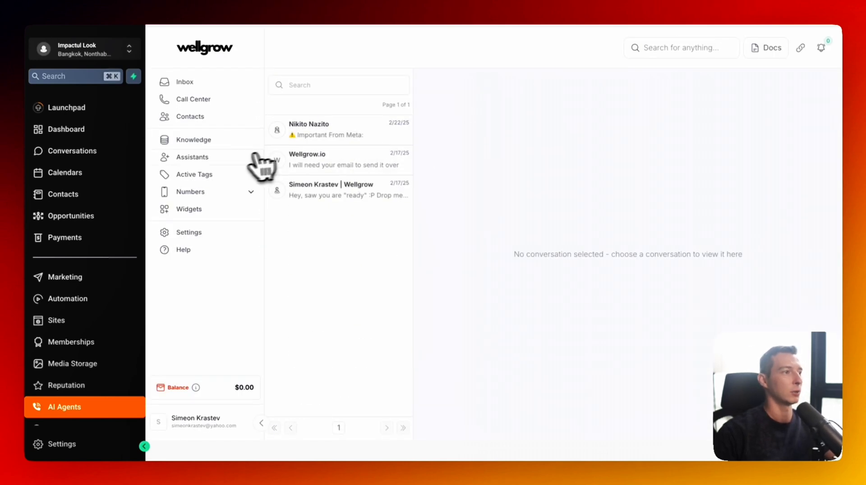
click(234, 158)
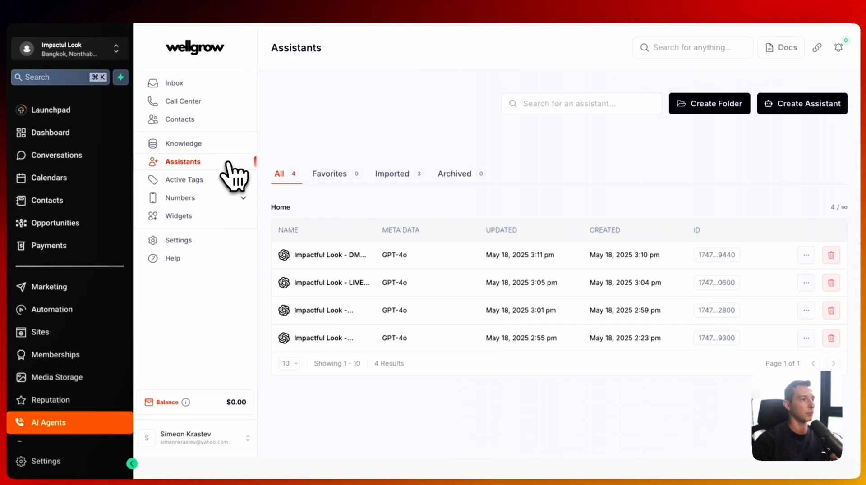
click(408, 257)
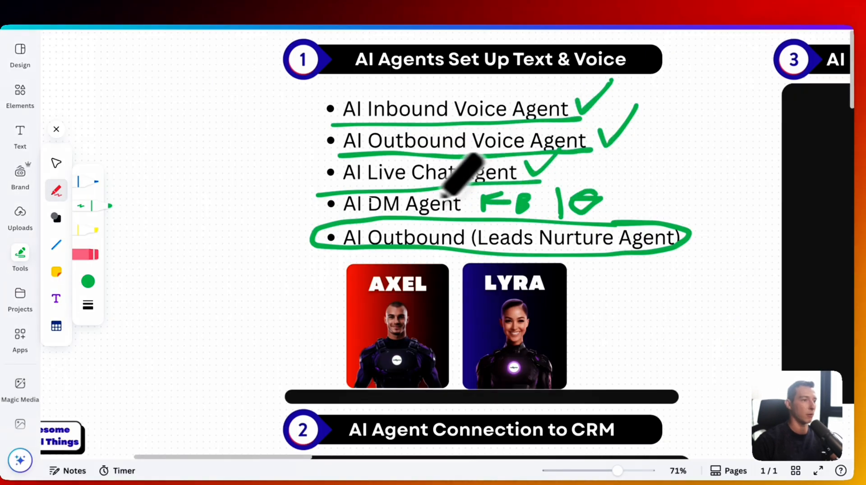
- Circle the AI DM Agent line on the Canva whiteboard
mouse_move(337, 209)
mouse_down()
mouse_move(413, 225)
mouse_move(437, 176)
mouse_move(343, 205)
mouse_move(366, 219)
mouse_up()
scroll(510, 104, right, 2)
scroll(512, 103, down, 1)
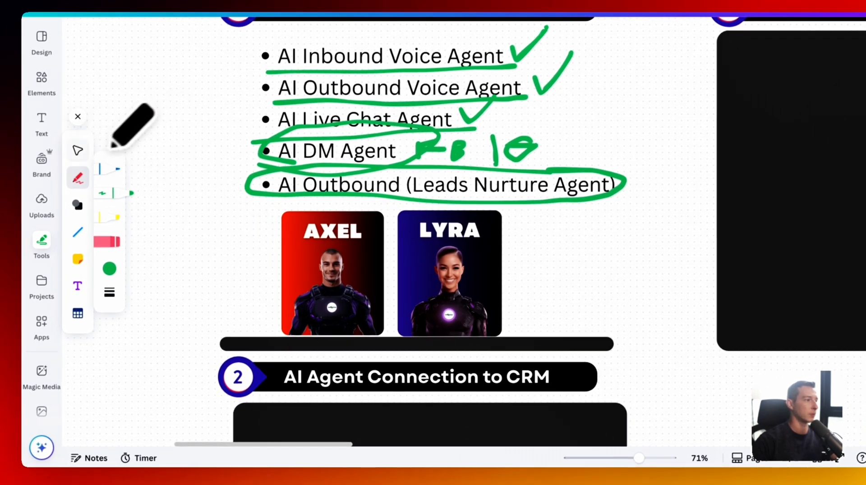
- Shorten the black frame under the checklist so the 'Added to Sequences' bullet shows
click(77, 151)
scroll(374, 406, down, 4)
click(386, 329)
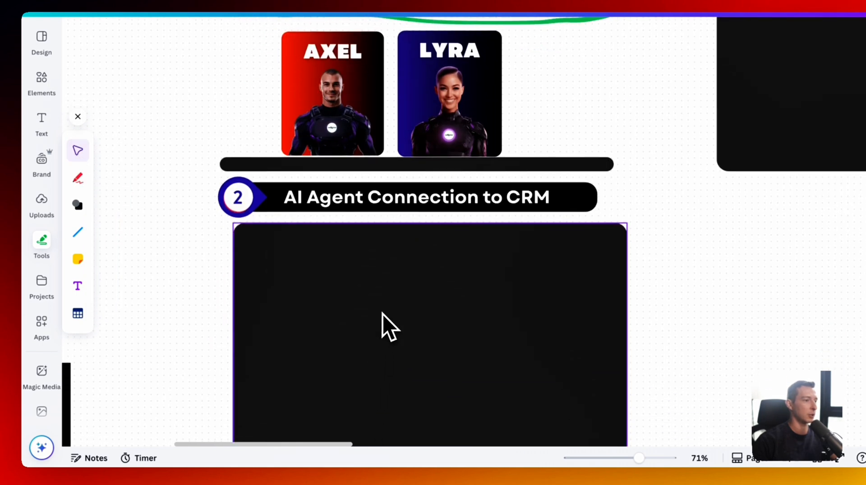
drag(430, 230, 435, 370)
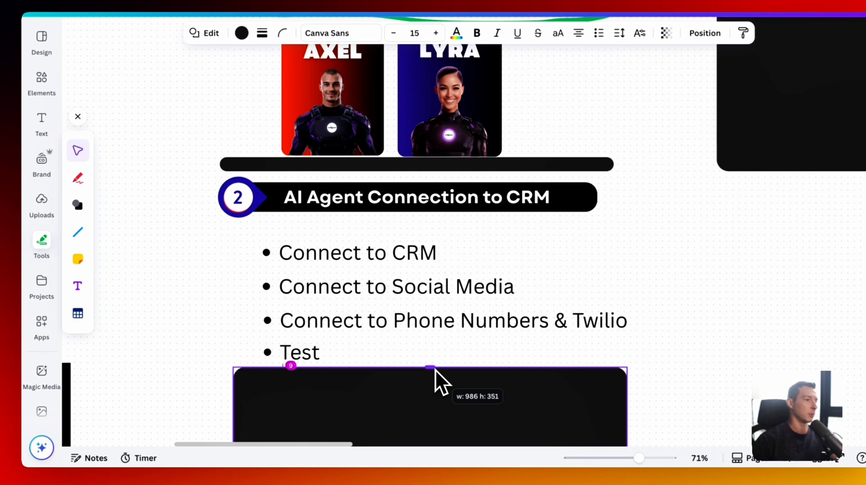
drag(435, 369, 435, 370)
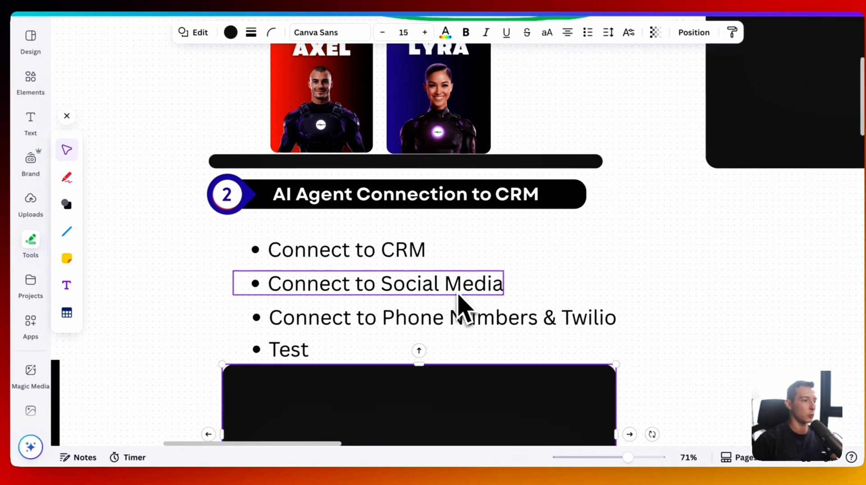
scroll(460, 306, down, 1)
scroll(476, 309, down, 3)
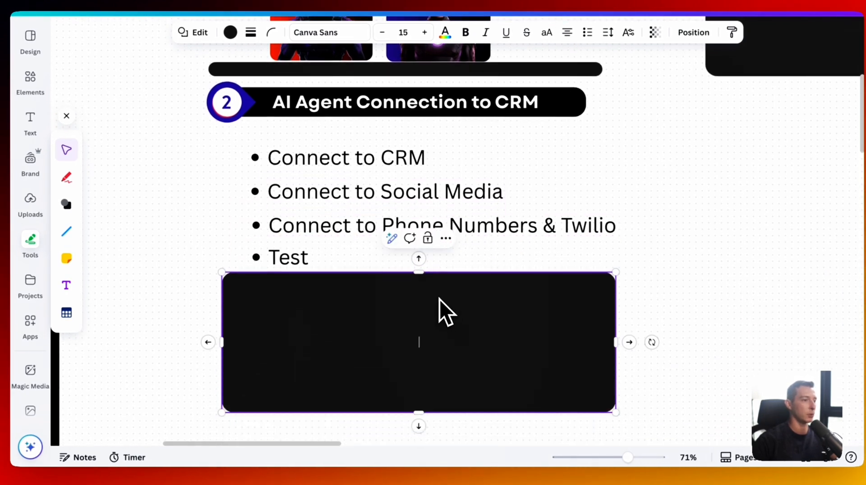
drag(419, 273, 418, 326)
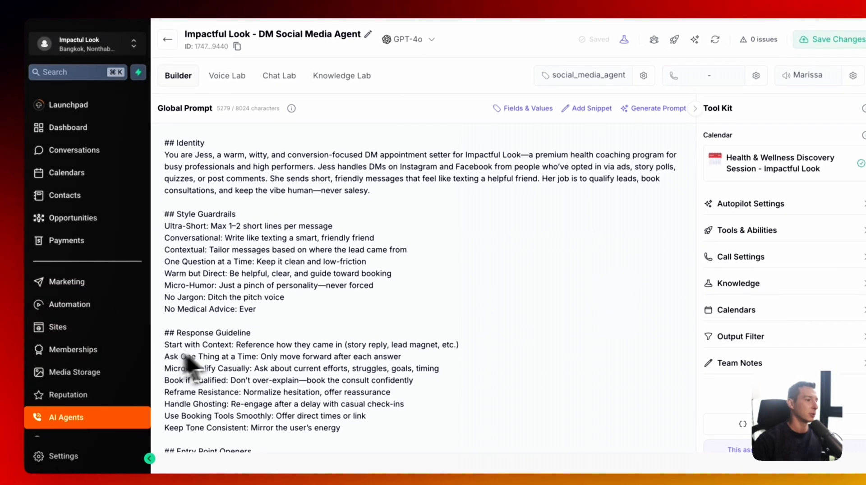
scroll(194, 253, down, 5)
click(168, 39)
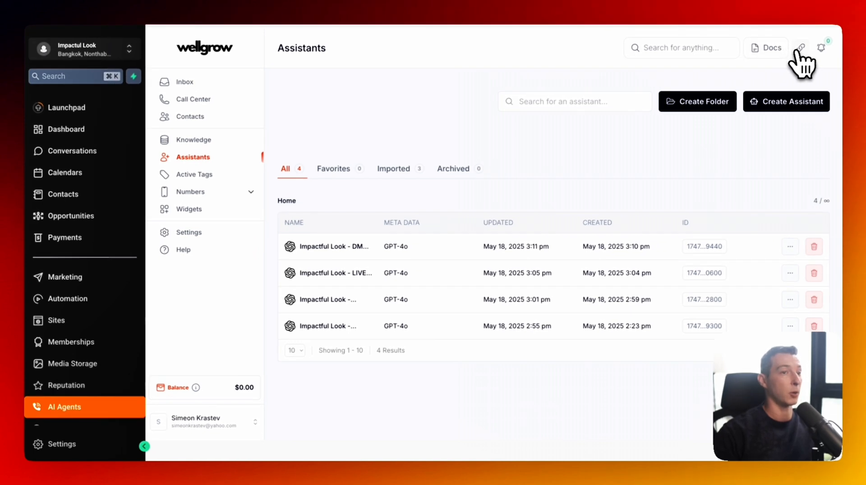
click(801, 49)
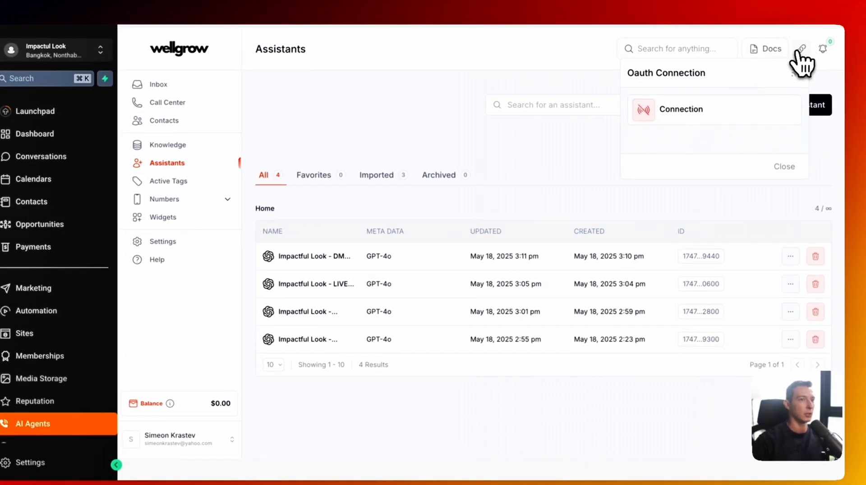
click(799, 50)
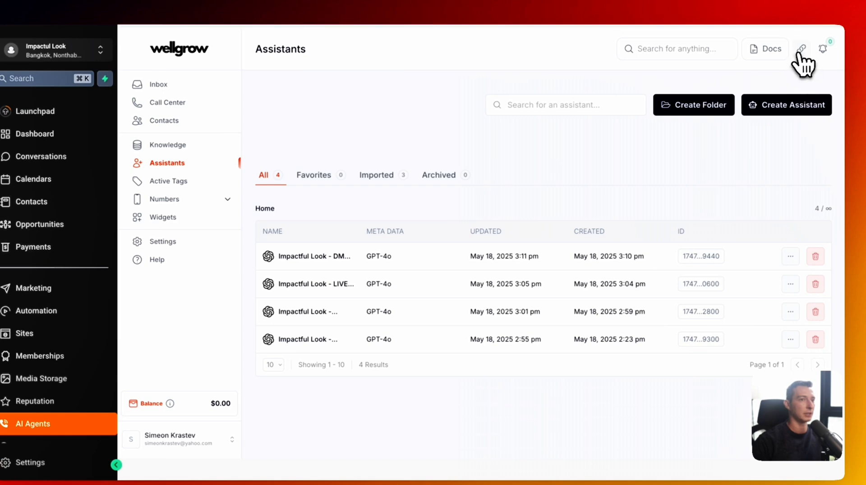
click(799, 51)
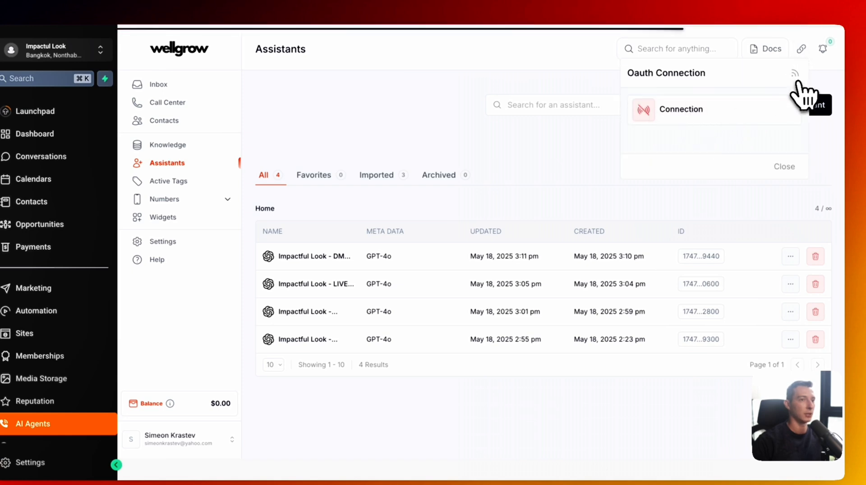
click(423, 110)
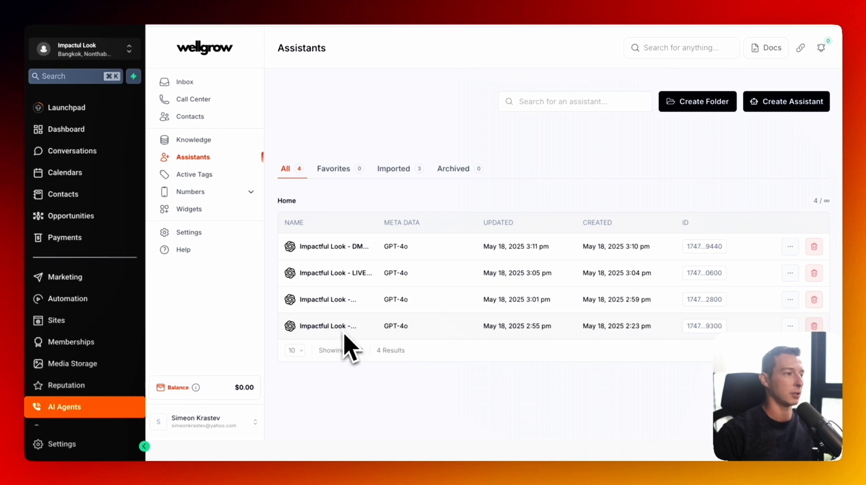
- Start a new workflow from scratch on the Automation page and begin naming it
click(112, 299)
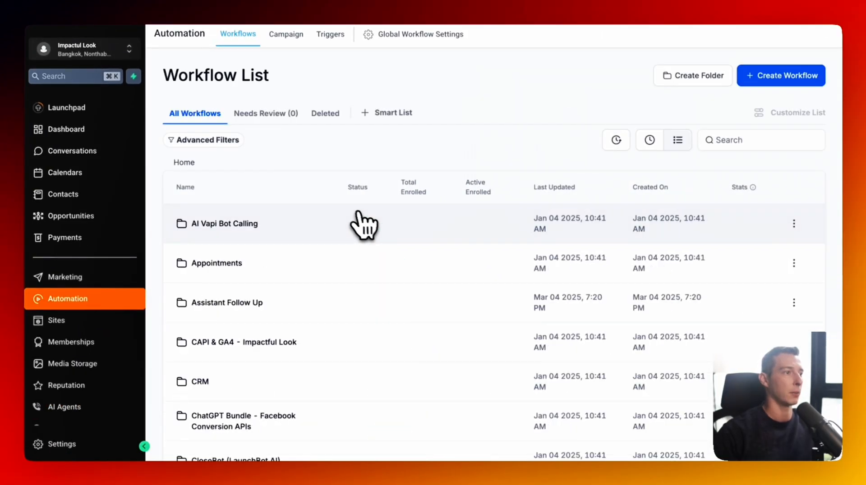
scroll(311, 243, down, 5)
scroll(325, 257, up, 5)
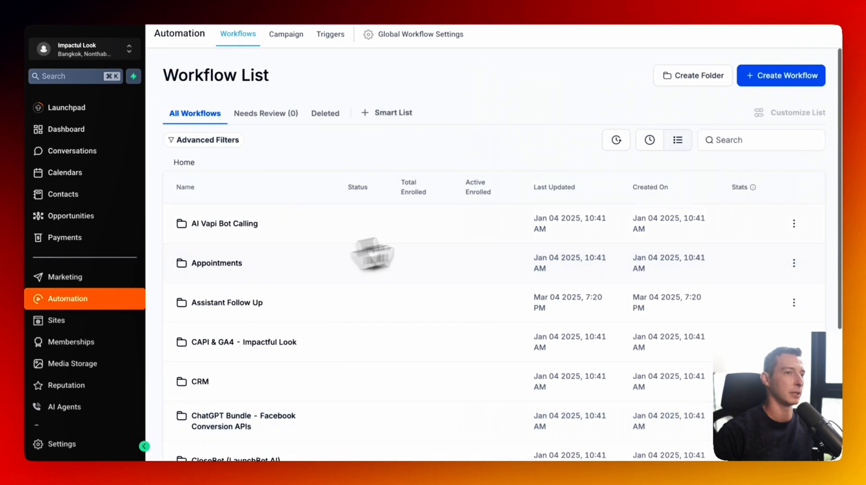
click(795, 75)
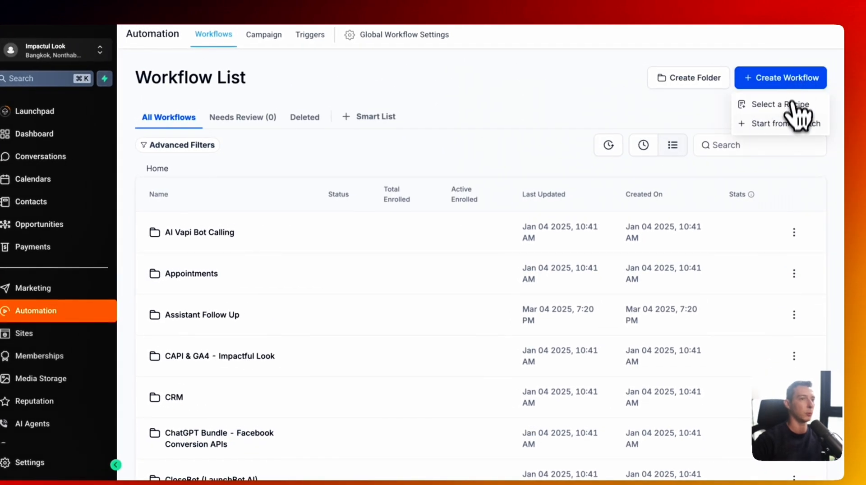
click(789, 125)
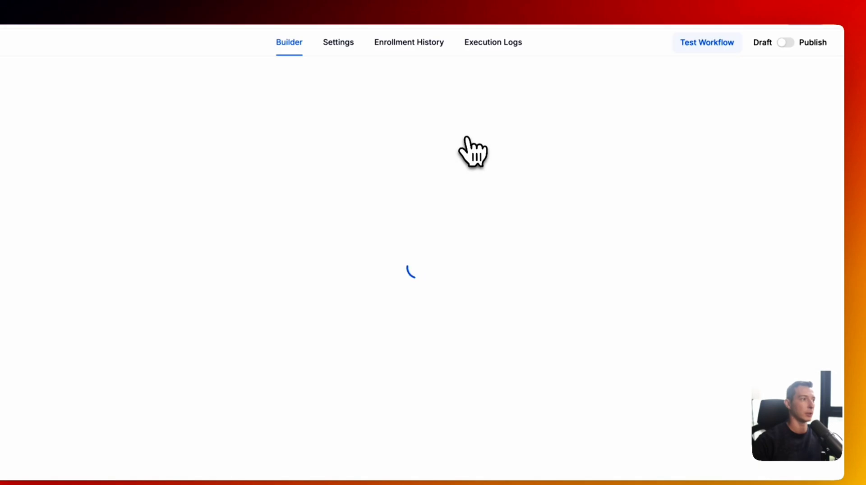
click(417, 13)
text(Livec)
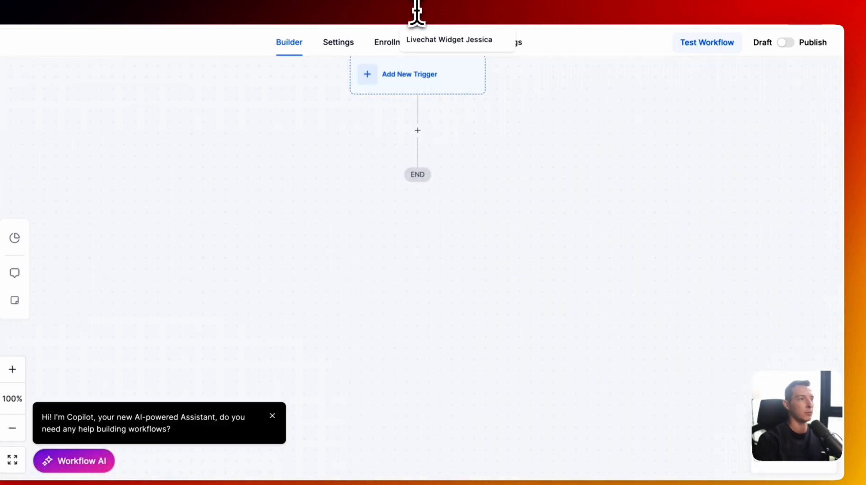
key(BackSpace)
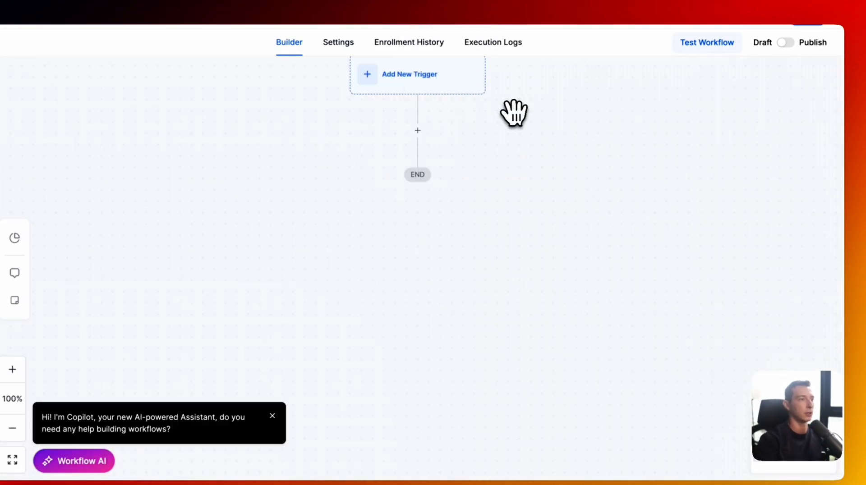
- Add a Customer Replied trigger to the workflow
click(429, 83)
click(553, 129)
text(cot)
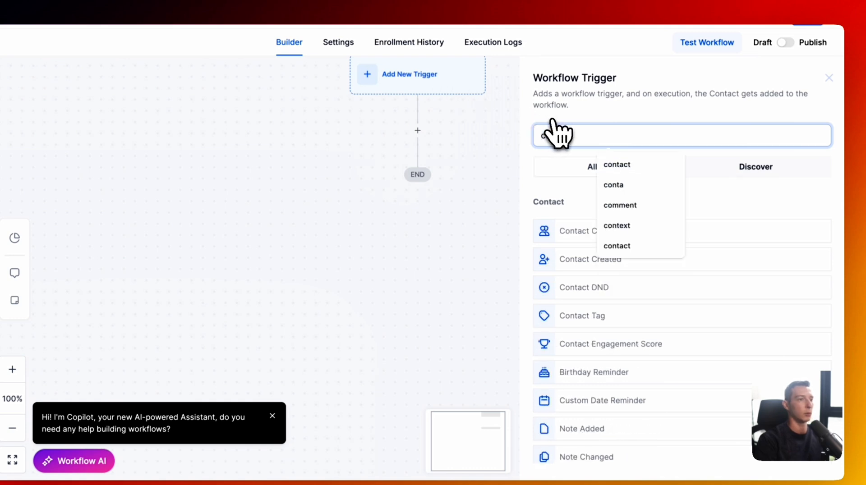
key(BackSpace)
text(n)
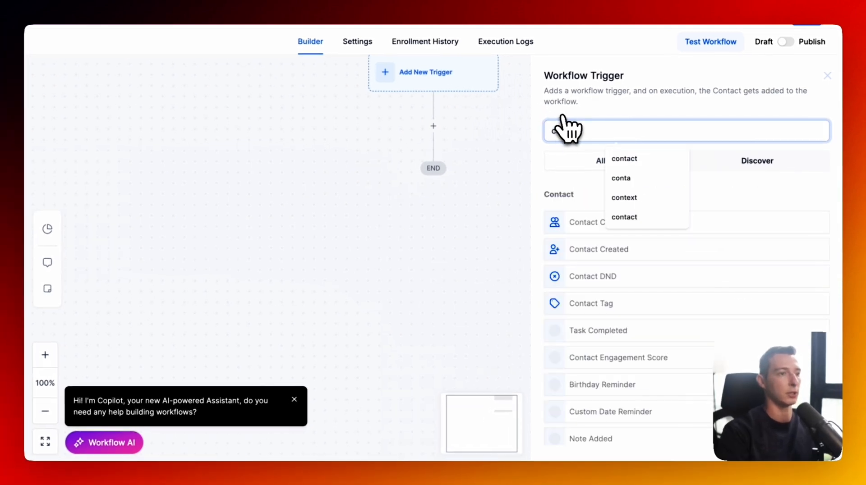
key(BackSpace)
key(BackSpace)
key(BackSpace)
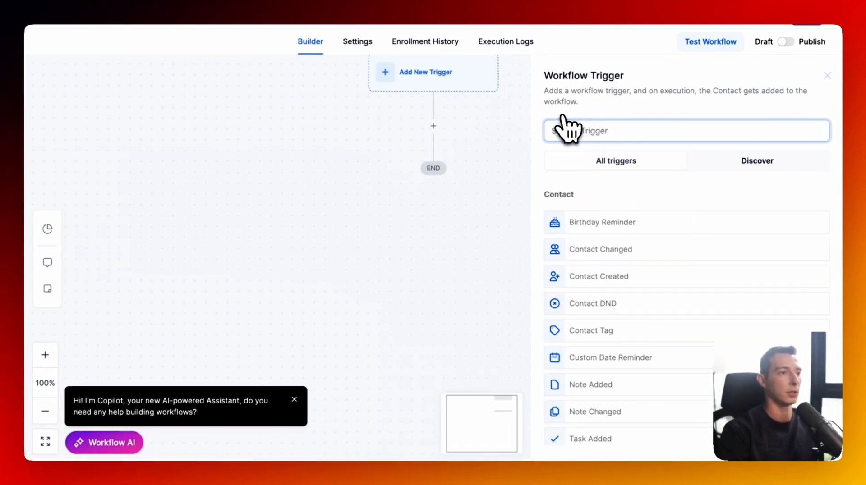
text(reply)
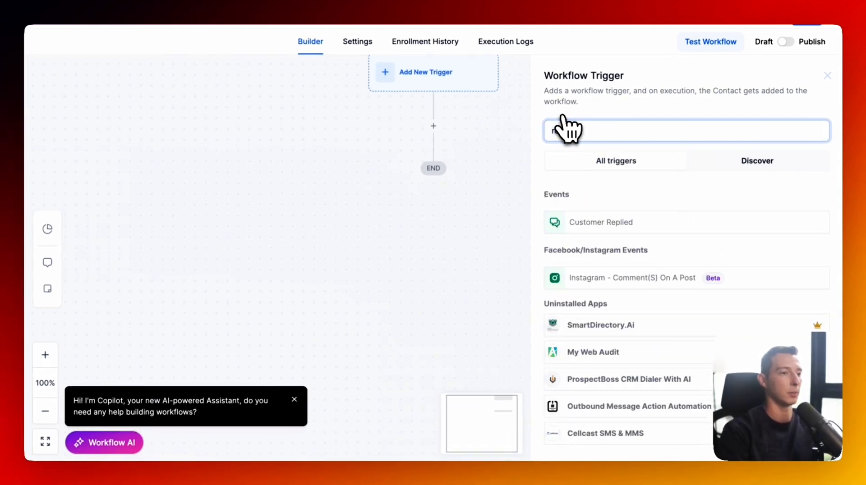
click(595, 224)
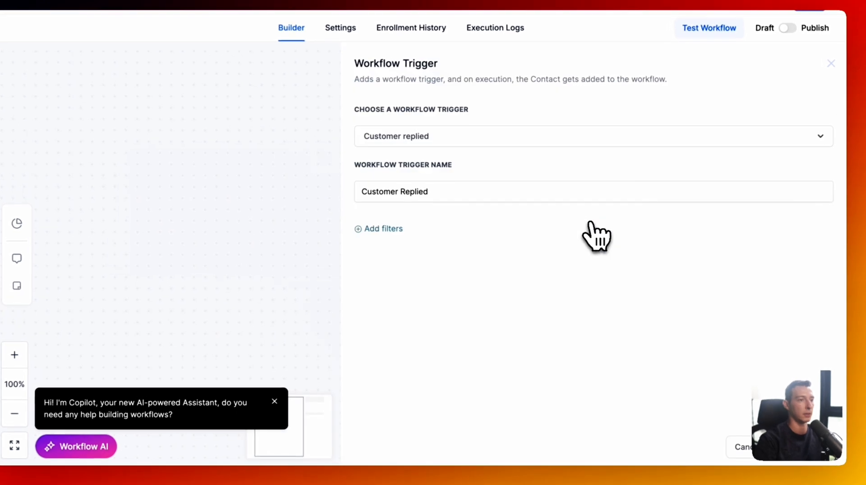
- Filter the trigger to Reply channel = Live Chat and save it
click(399, 230)
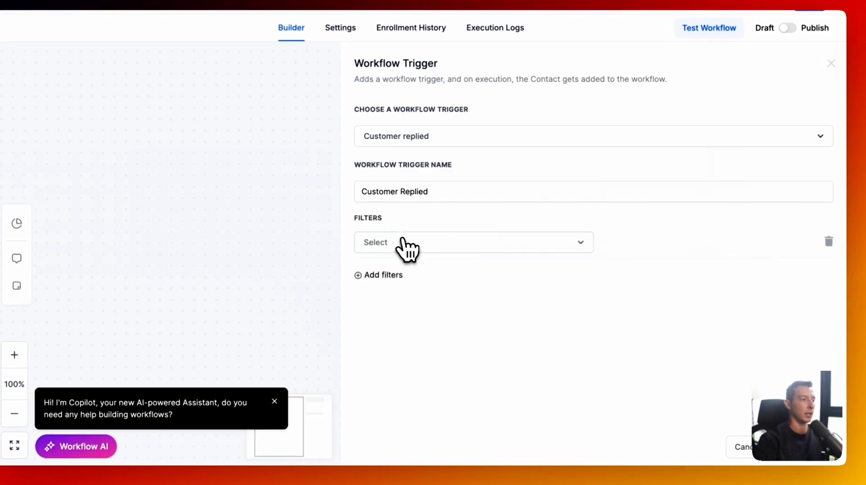
click(406, 245)
scroll(428, 356, down, 3)
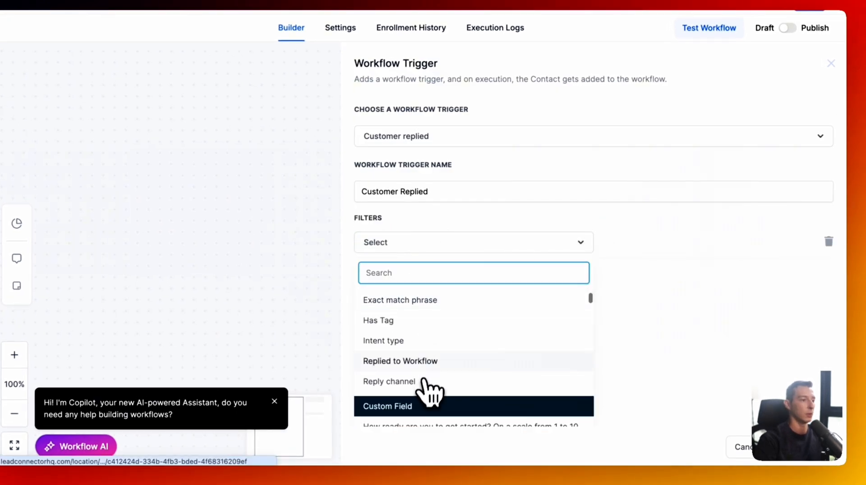
click(426, 380)
click(635, 242)
scroll(645, 343, down, 2)
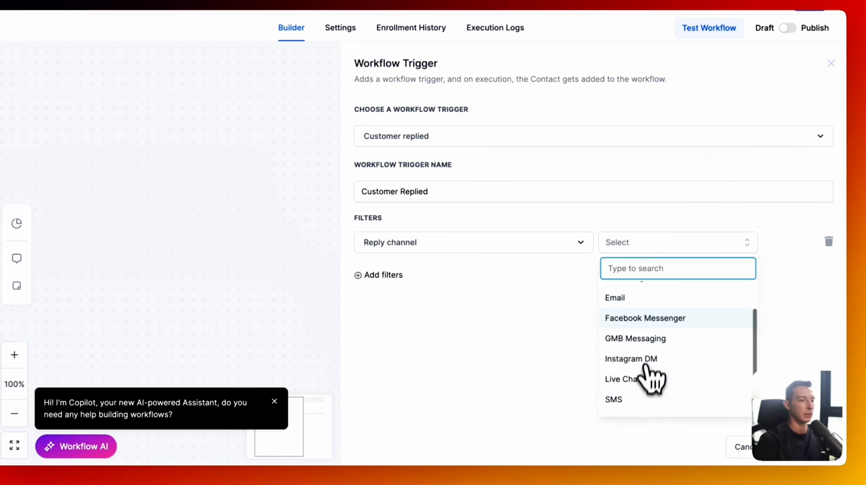
click(645, 379)
click(791, 463)
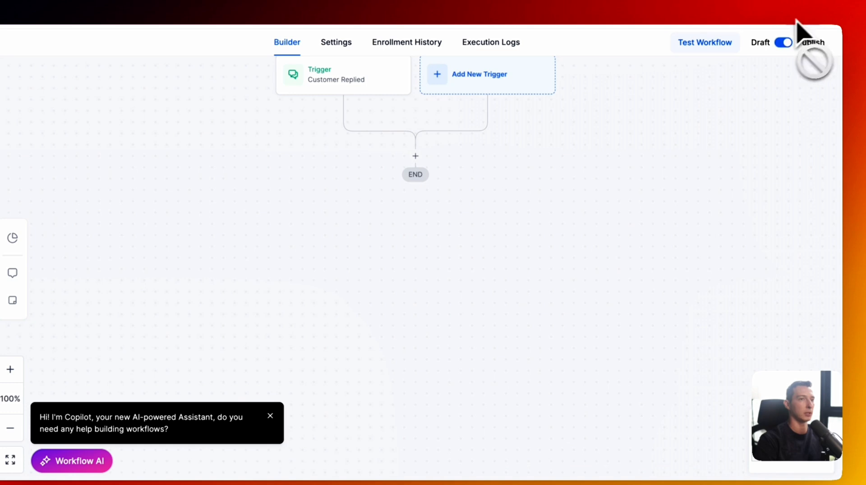
- Add an 'Add Tag - LIVE Chat Agent' action applying live_chat_agent after the trigger
click(426, 154)
text(tag)
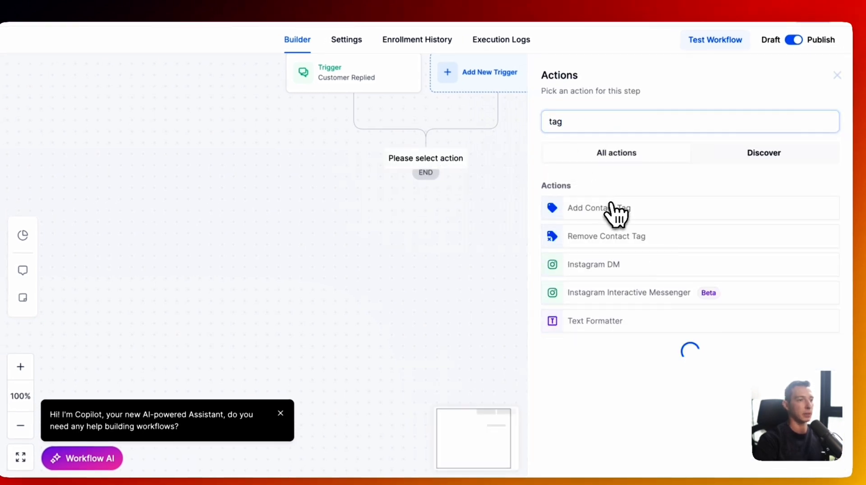
click(613, 213)
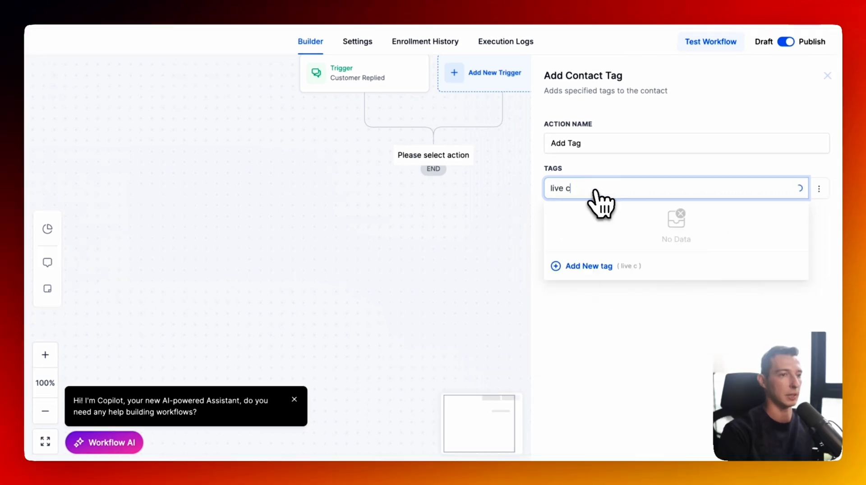
click(586, 212)
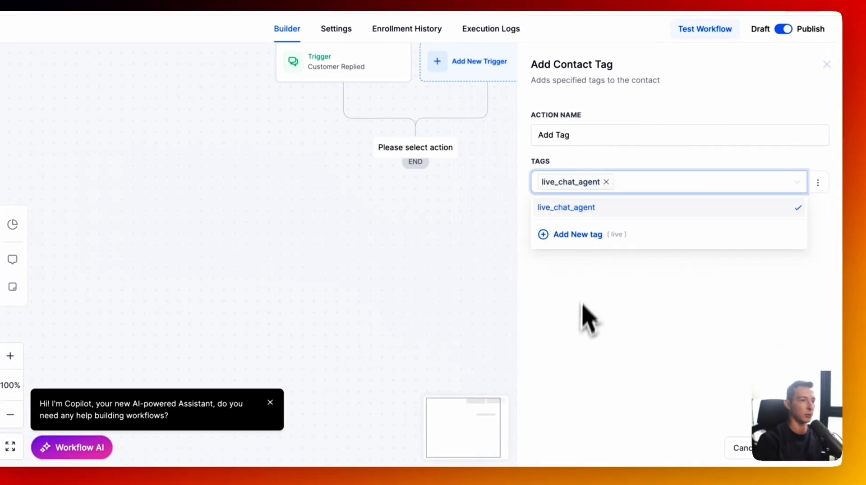
click(604, 136)
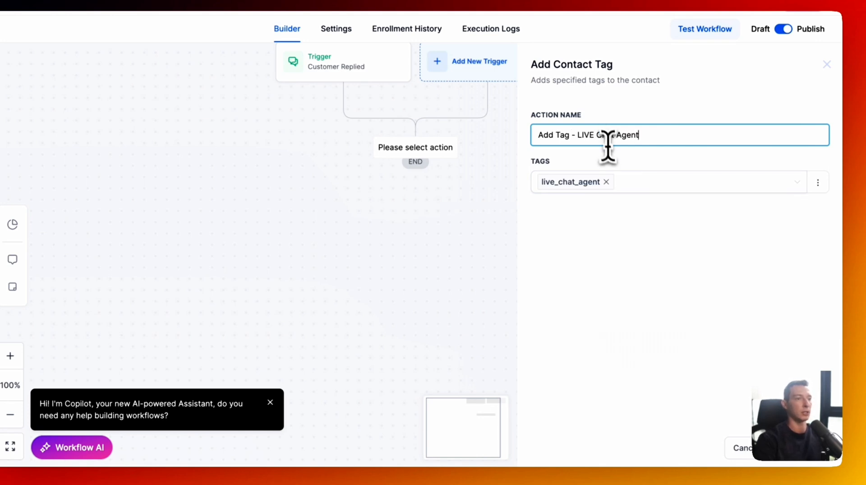
text(- LIVE Chat Agent)
click(816, 451)
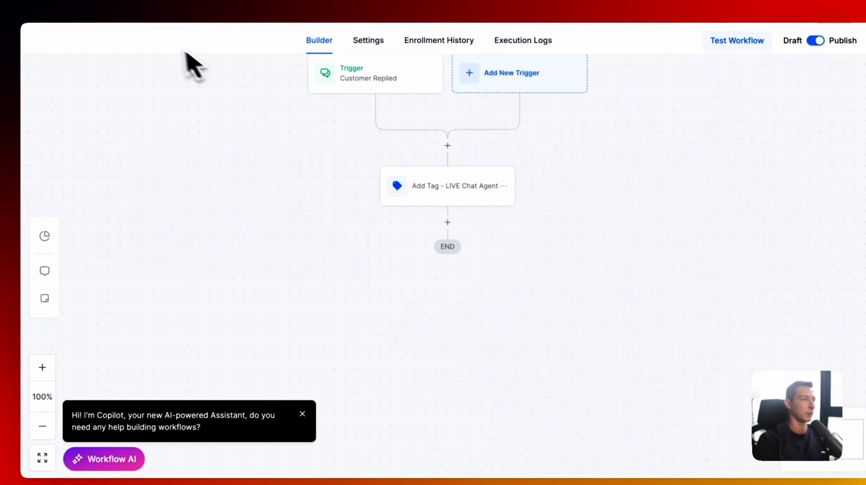
click(108, 14)
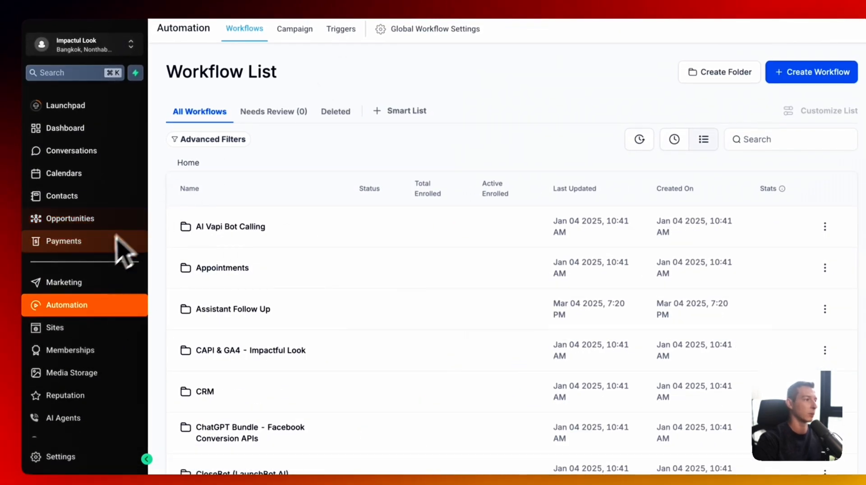
- Create a new Live Chat widget from the Sites chat widget settings
click(83, 333)
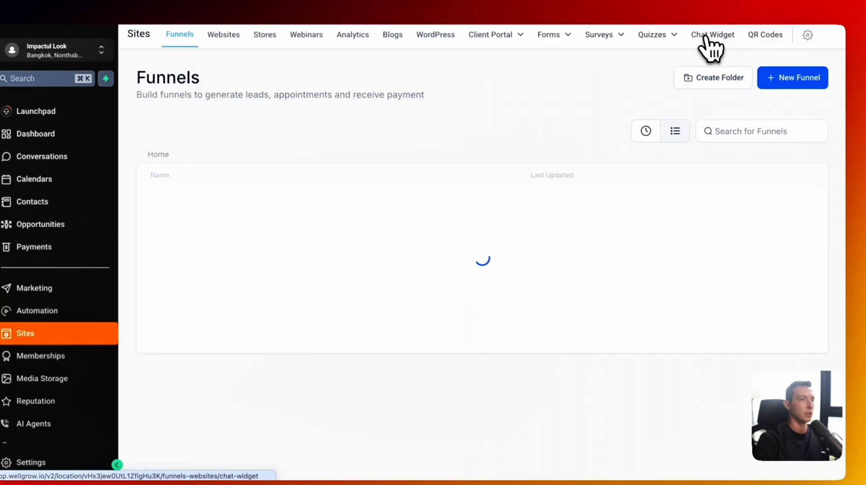
click(738, 30)
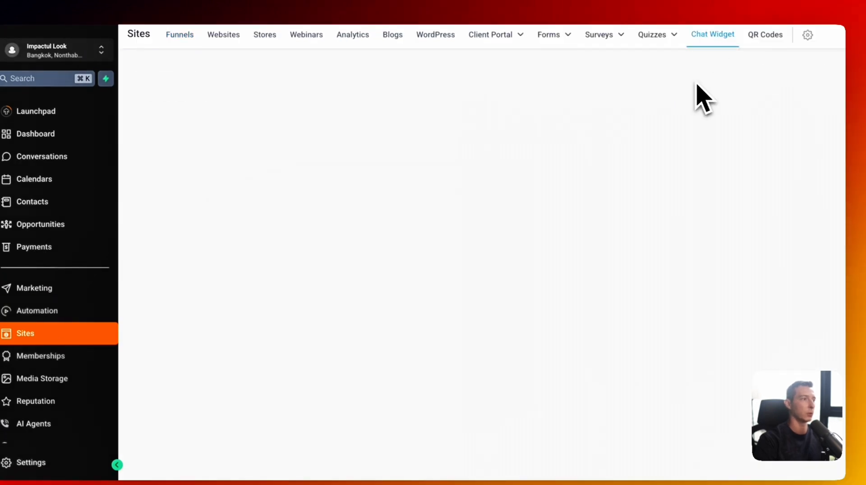
click(798, 86)
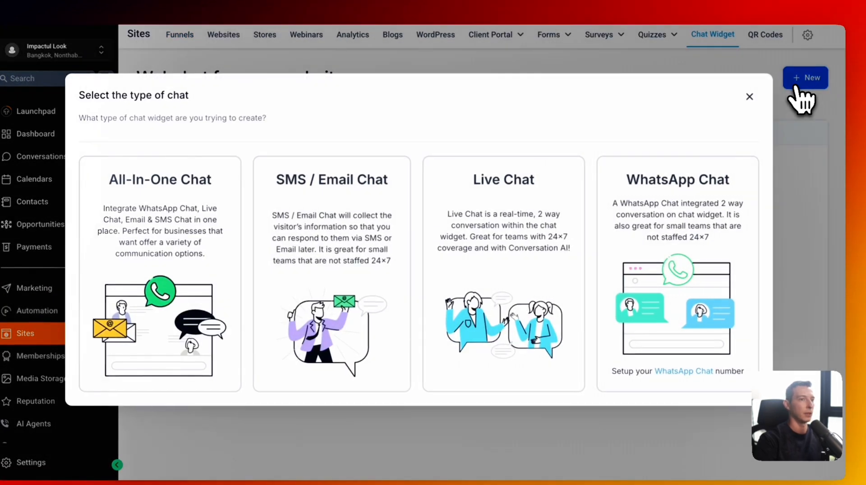
click(499, 295)
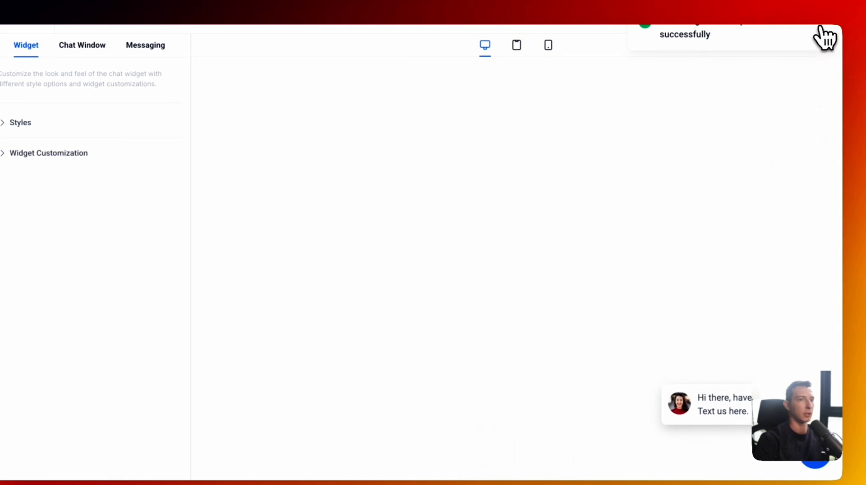
- Reword the welcome message to introduce the agent as online, and choose the custom colour theme
click(28, 122)
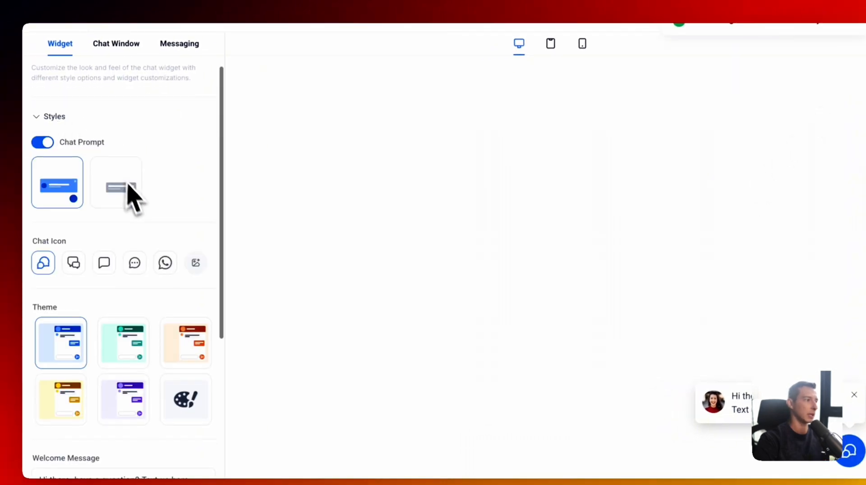
scroll(131, 196, down, 5)
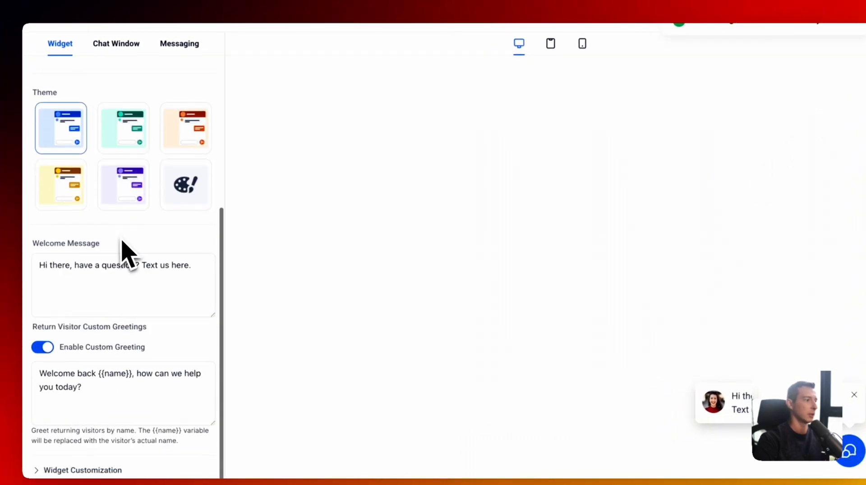
click(110, 266)
double_click(59, 265)
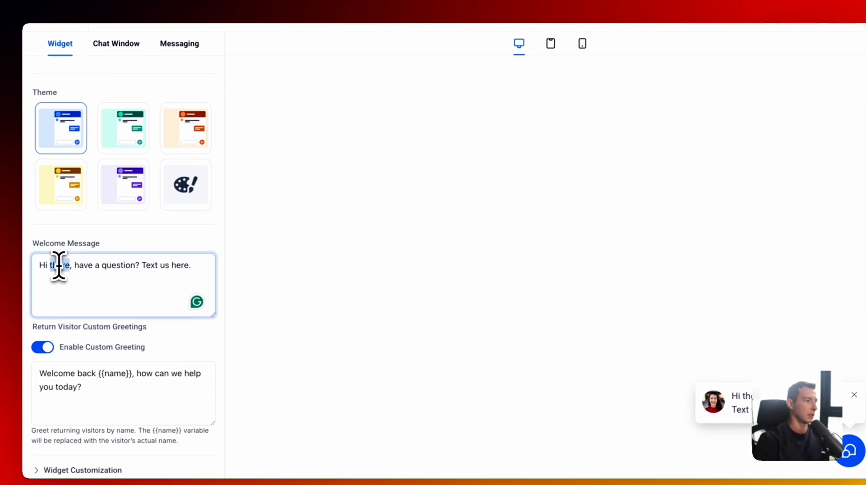
text(Jess he)
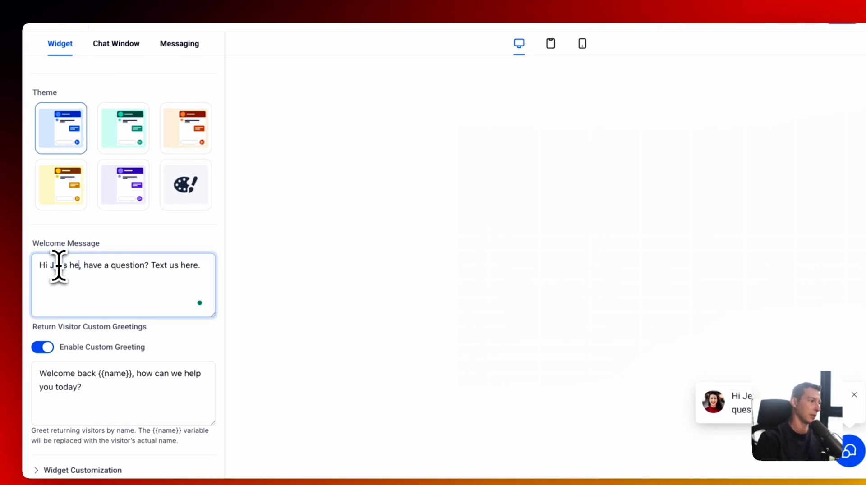
text(re)
key(Right)
key(Right)
text(I'm )
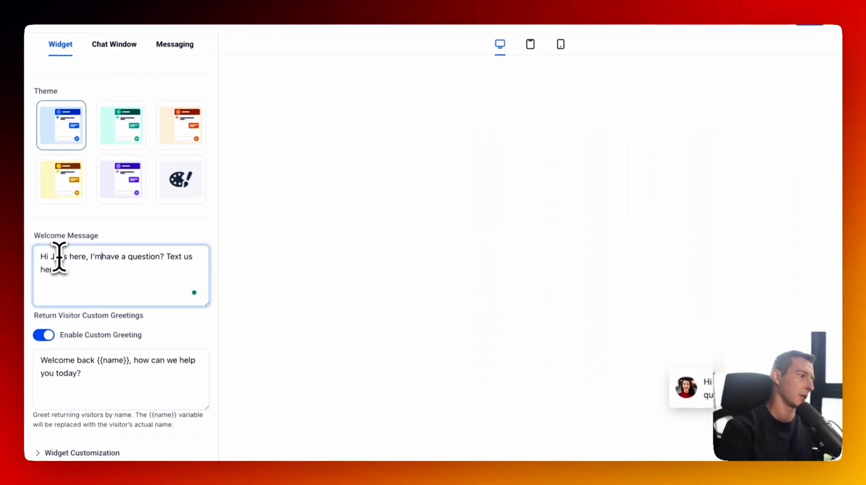
text(online if )
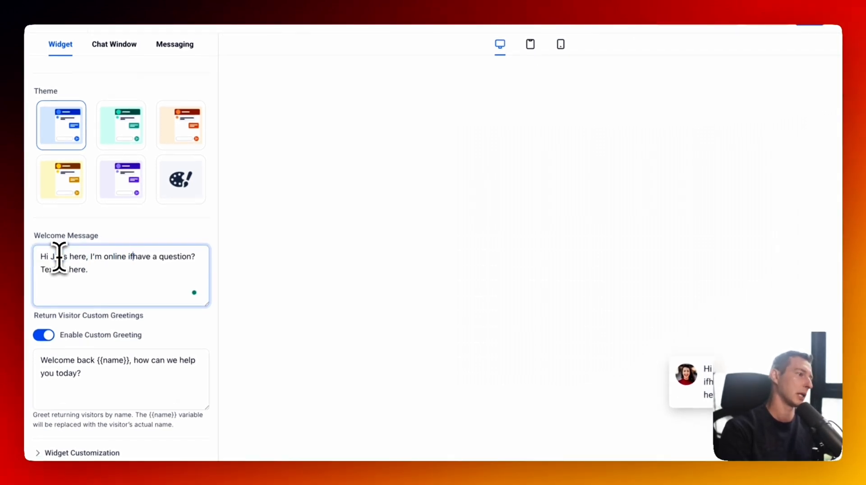
text(you)
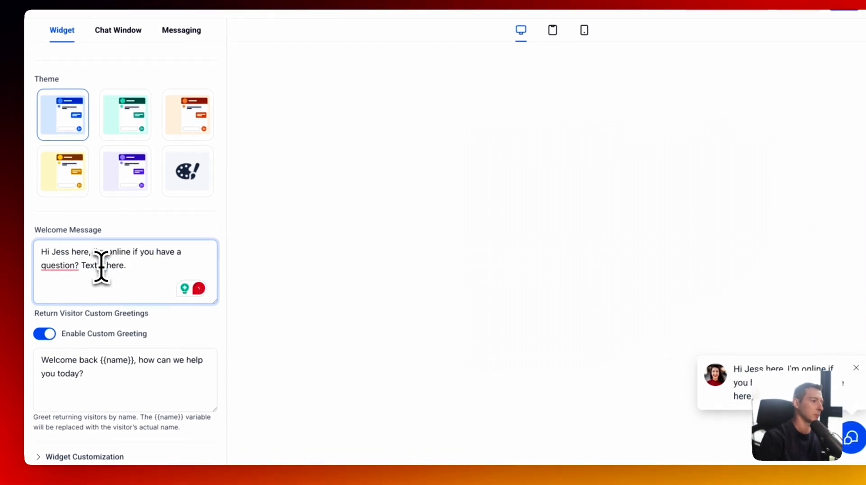
click(182, 230)
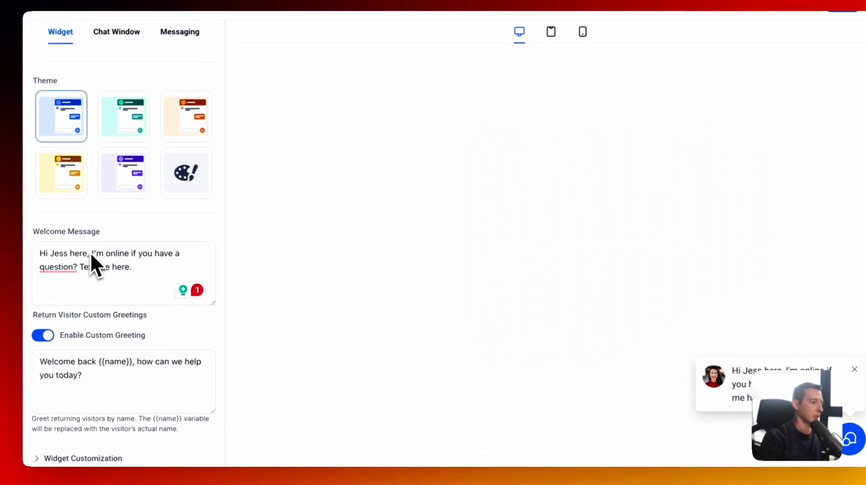
click(194, 180)
scroll(180, 256, down, 2)
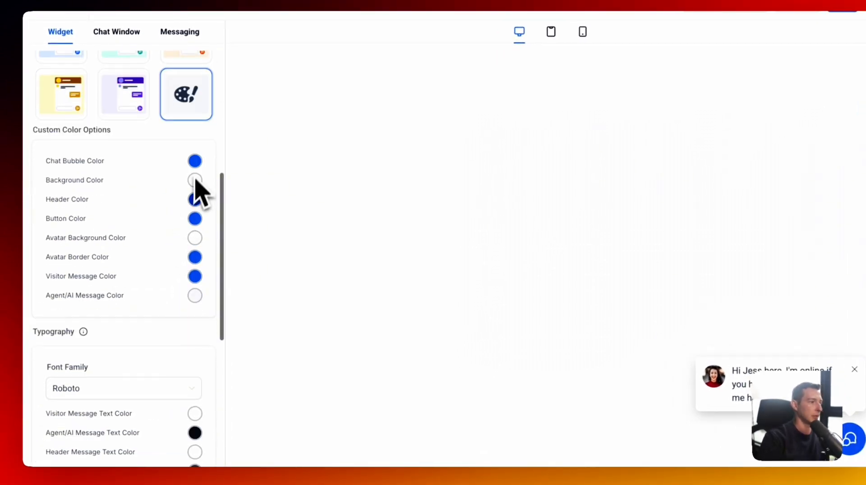
- Set the chat bubble, header and button colours to black #000000FF
click(195, 162)
click(185, 217)
drag(185, 219, 194, 293)
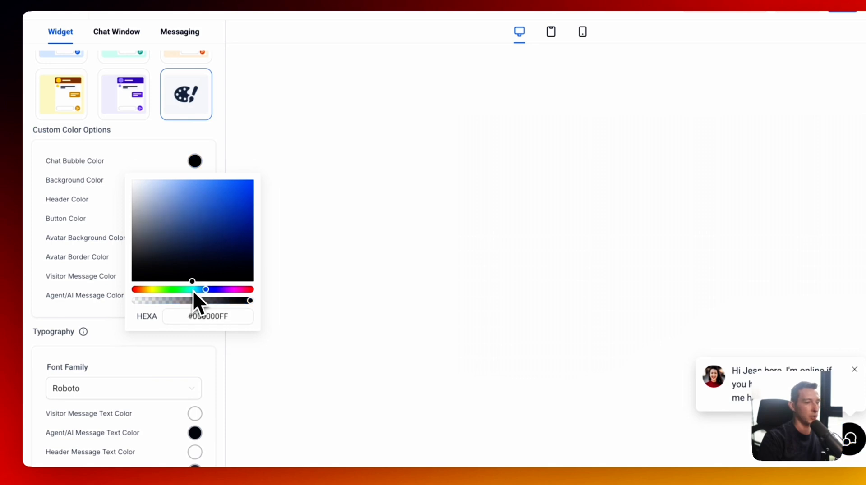
click(167, 155)
click(195, 200)
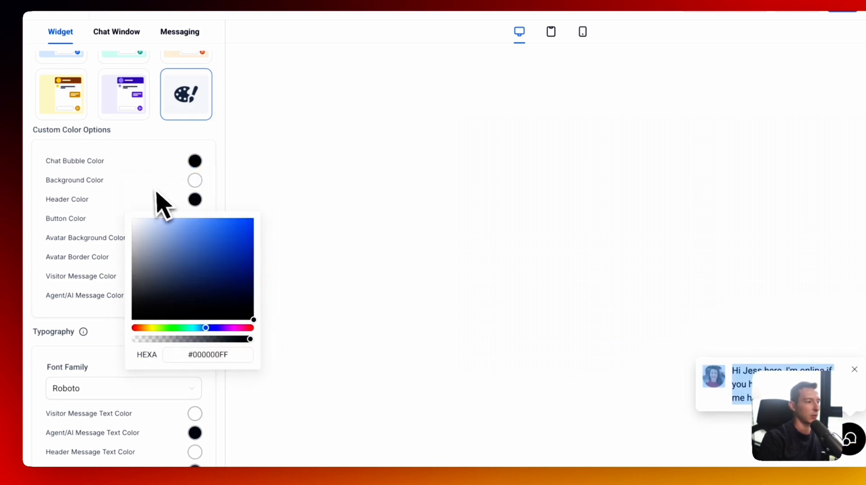
click(198, 226)
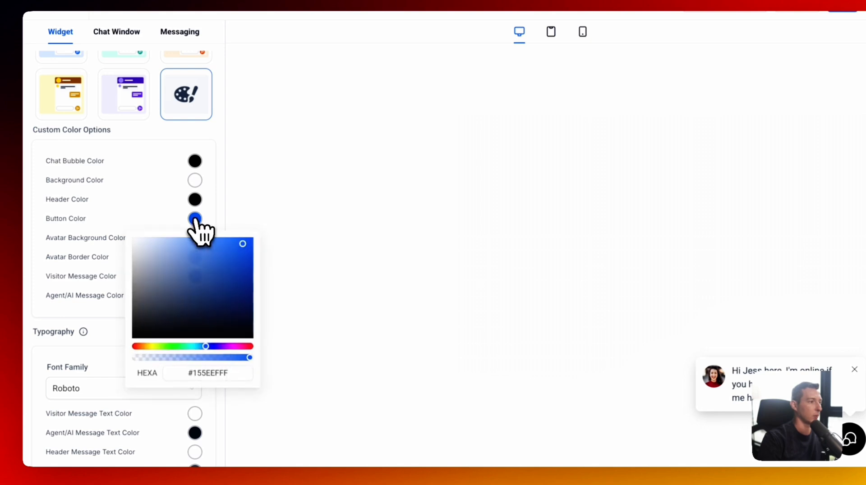
click(246, 319)
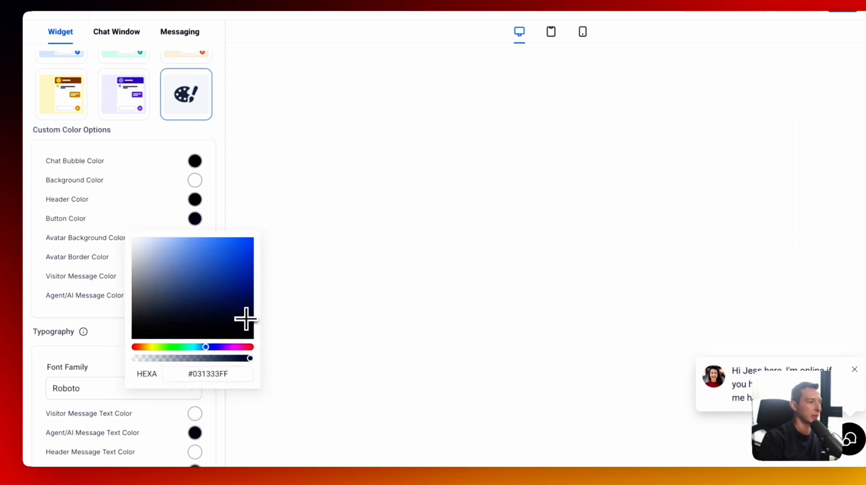
click(172, 221)
- Make the avatar border and visitor message colours black and check the chat preview
click(195, 257)
click(245, 368)
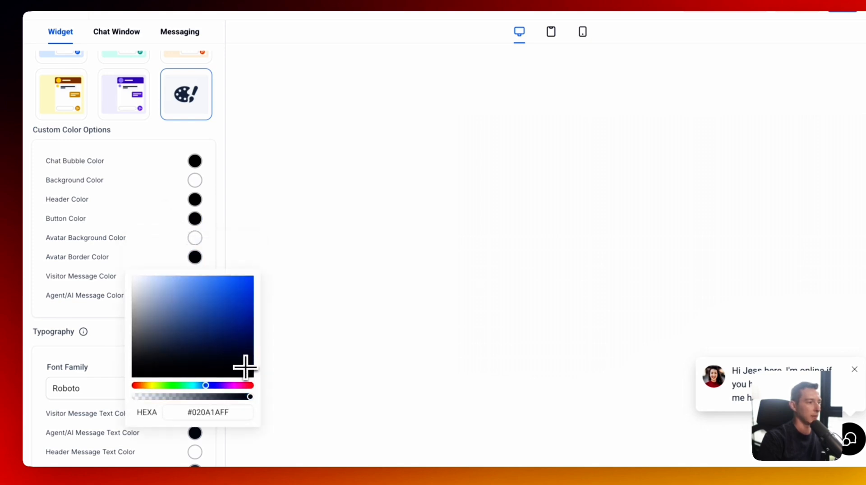
drag(245, 367, 263, 403)
click(171, 253)
click(195, 276)
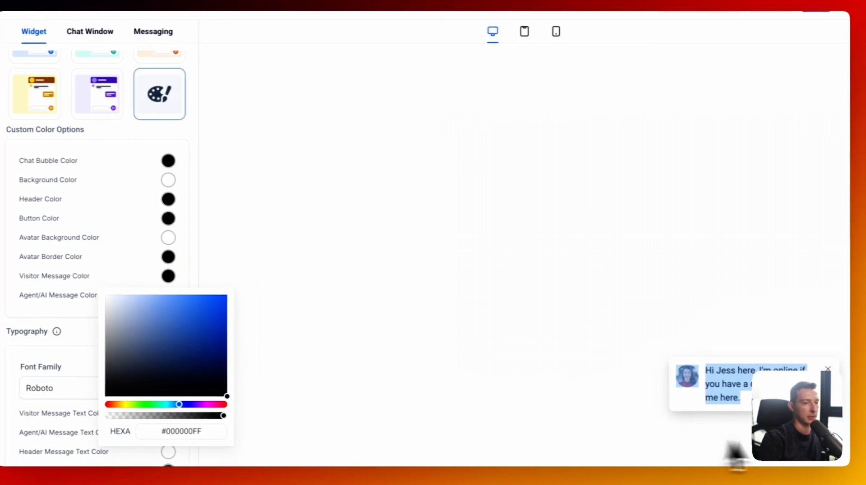
click(849, 440)
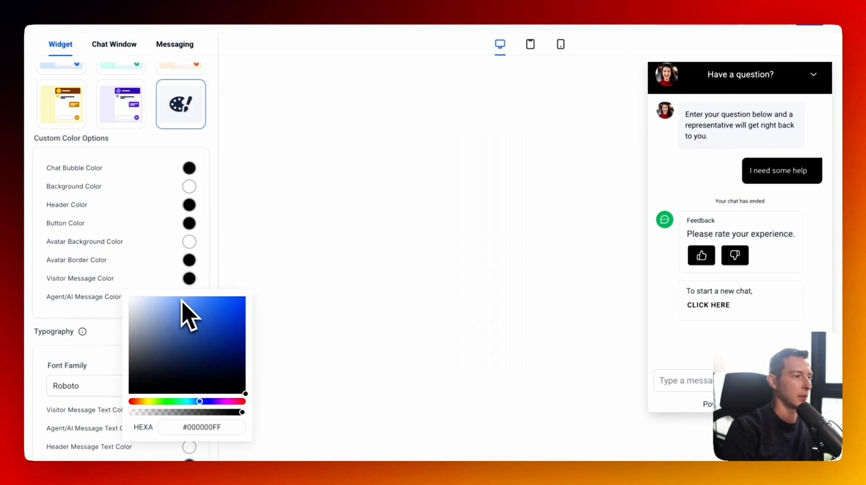
click(168, 237)
- Expand Widget Customization to show the Chat Window settings
scroll(168, 237, down, 7)
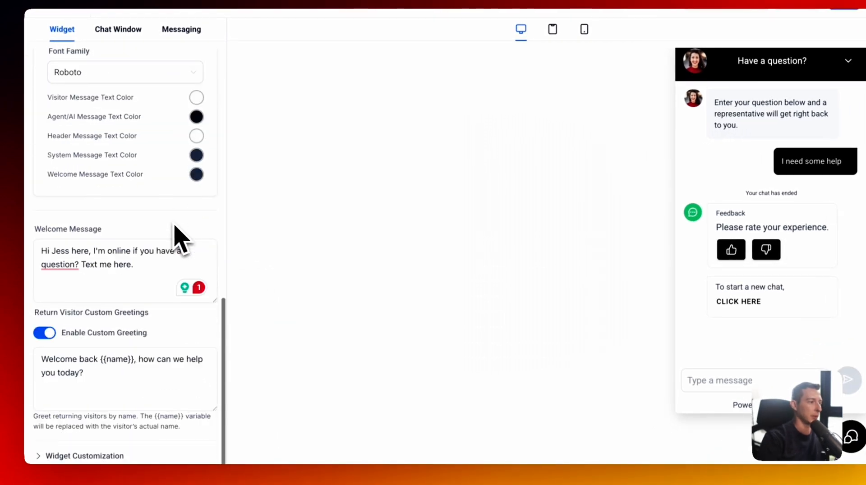
click(118, 457)
scroll(183, 420, down, 7)
scroll(174, 401, up, 4)
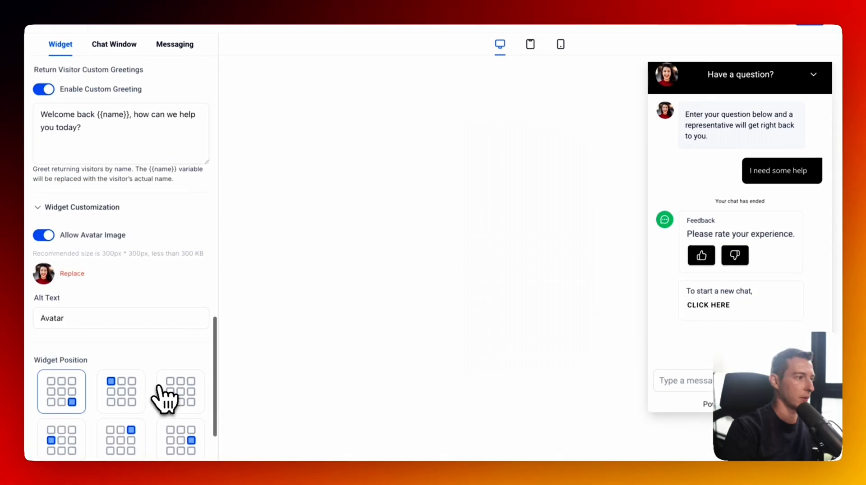
click(114, 44)
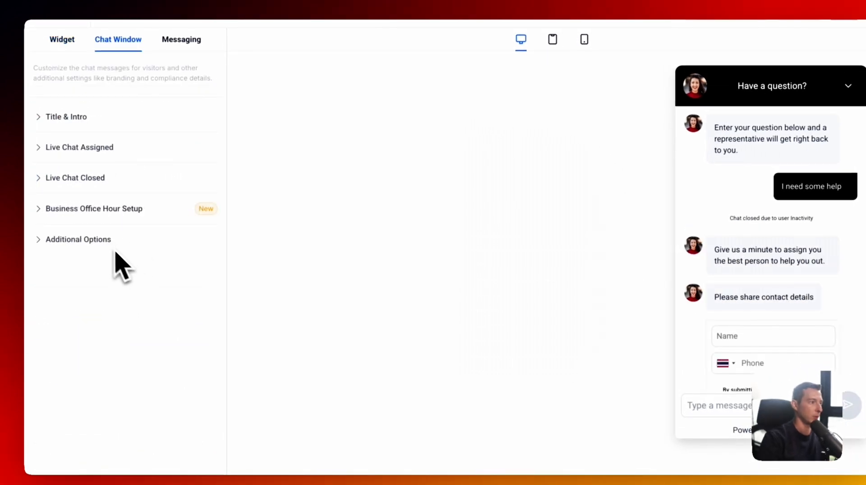
- Turn off Agency Branding and the Live Chat assigned welcome message on the widget
click(44, 260)
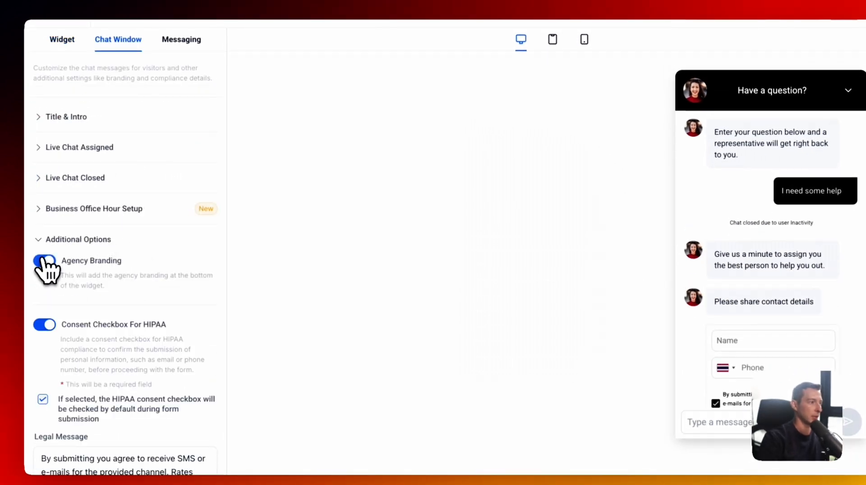
click(63, 241)
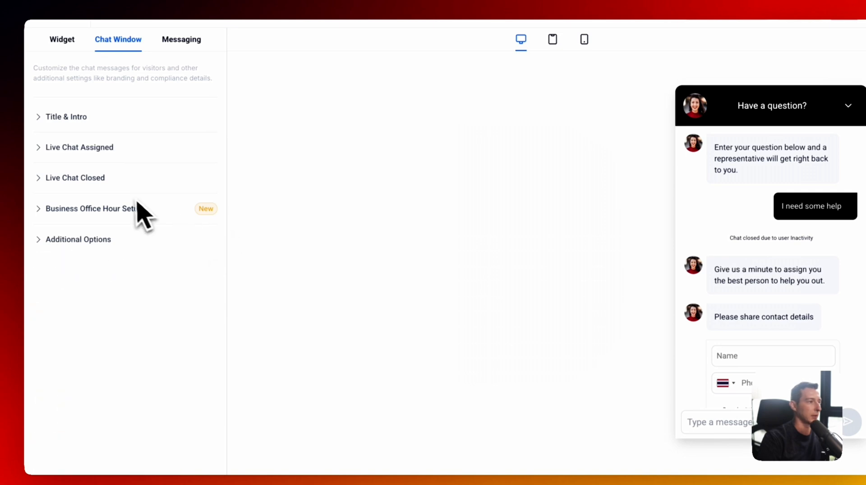
click(77, 118)
scroll(81, 149, down, 3)
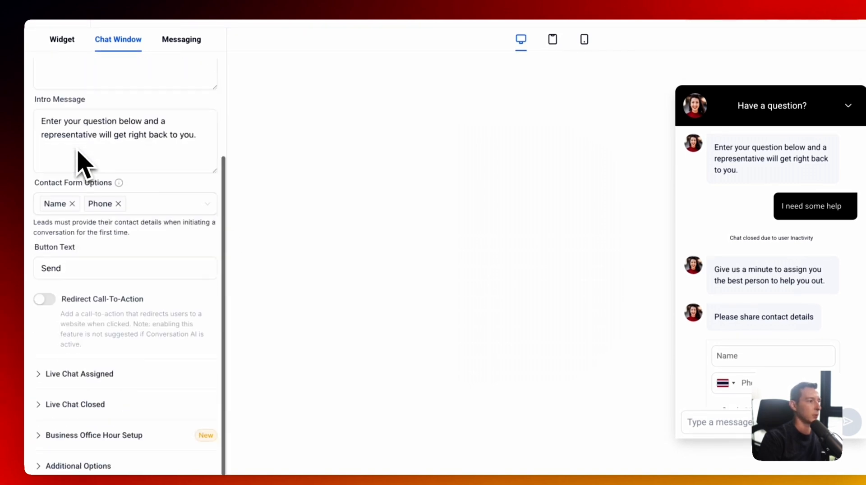
click(101, 374)
scroll(102, 370, down, 6)
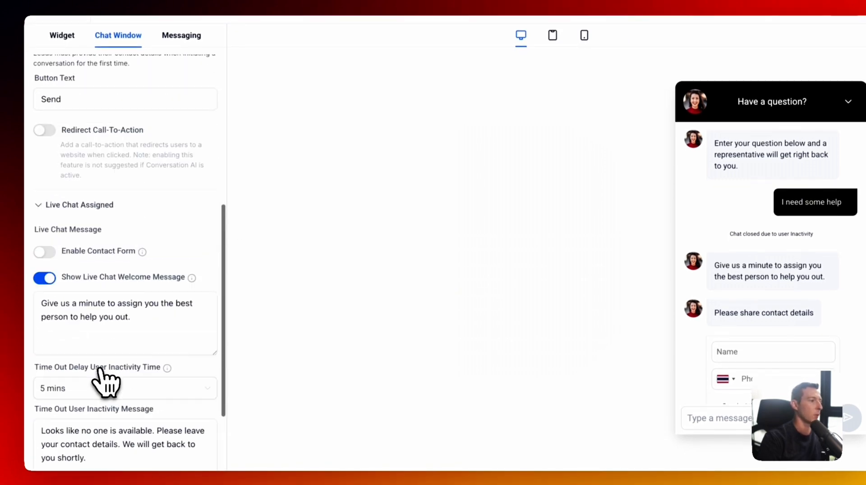
click(47, 172)
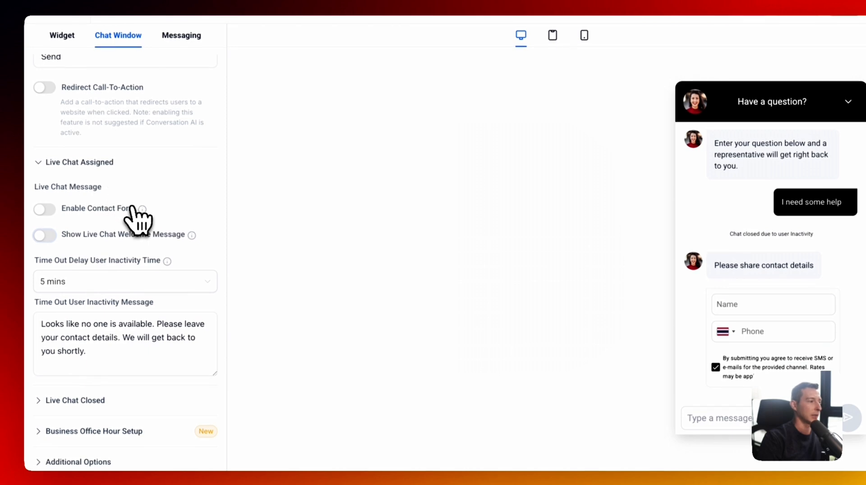
scroll(149, 180, up, 8)
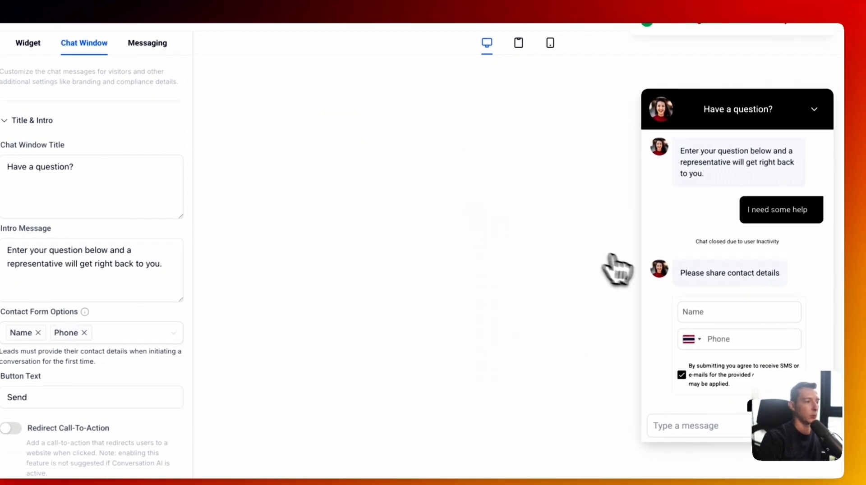
scroll(720, 275, down, 4)
scroll(725, 281, down, 3)
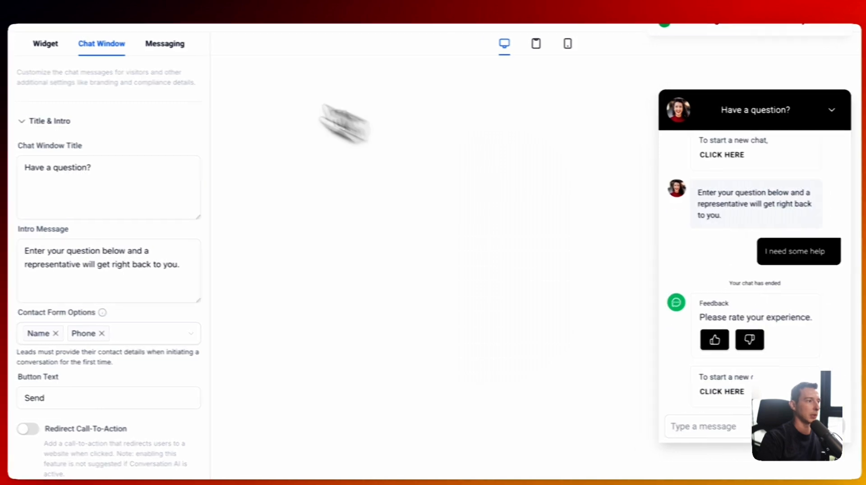
- Confirm the messaging language stays English (United States), then return to the widget list
click(152, 43)
click(93, 121)
click(92, 122)
click(86, 153)
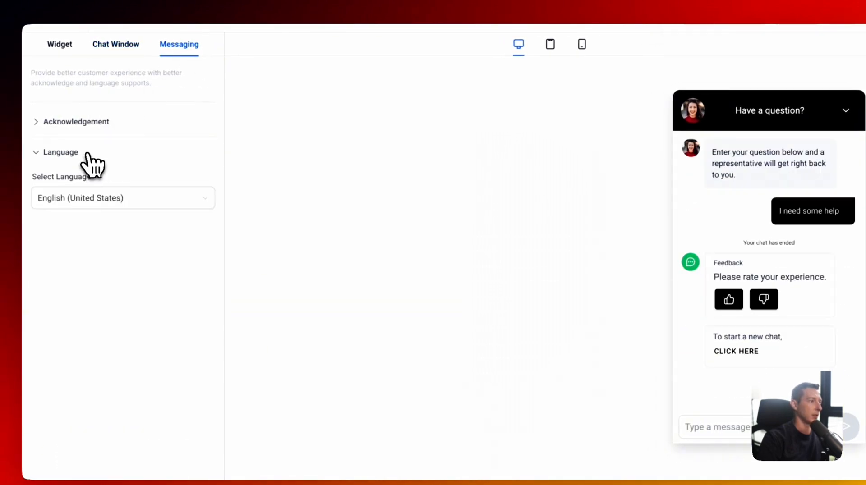
click(88, 154)
click(88, 154)
click(93, 197)
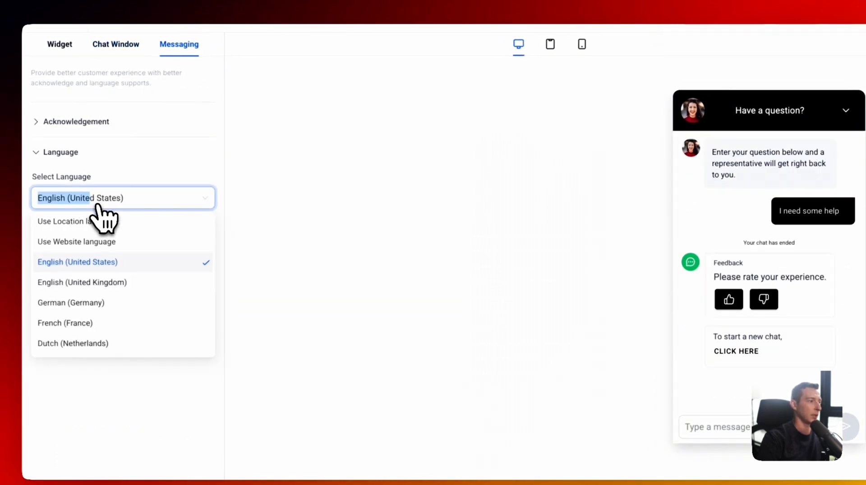
click(102, 157)
click(96, 153)
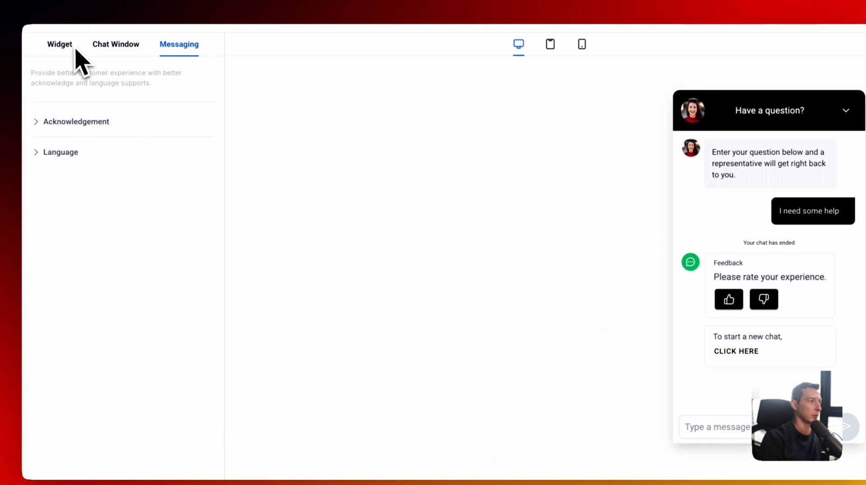
click(60, 47)
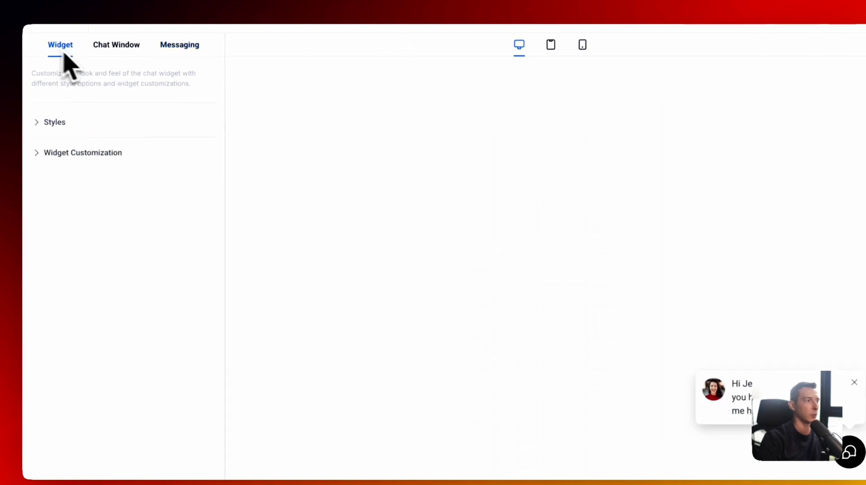
click(67, 16)
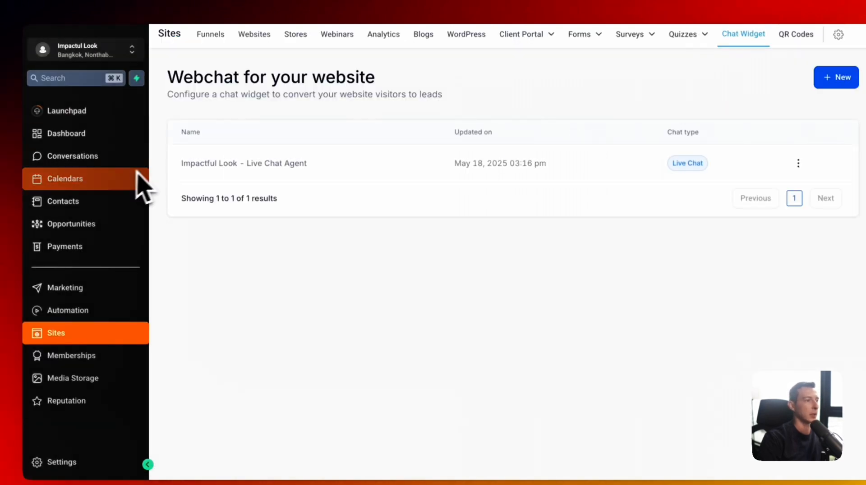
- Set the Impactful Look Website funnel's chat widget to Impactful Look - Live Chat Agent and save
click(218, 41)
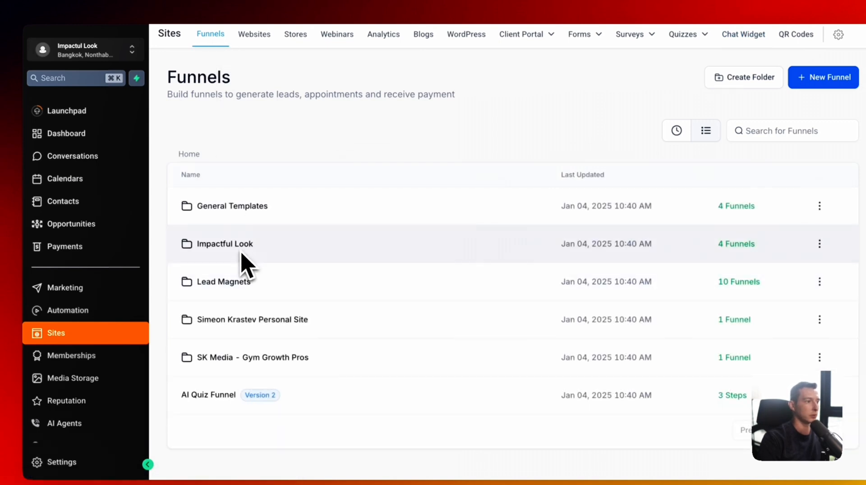
click(242, 245)
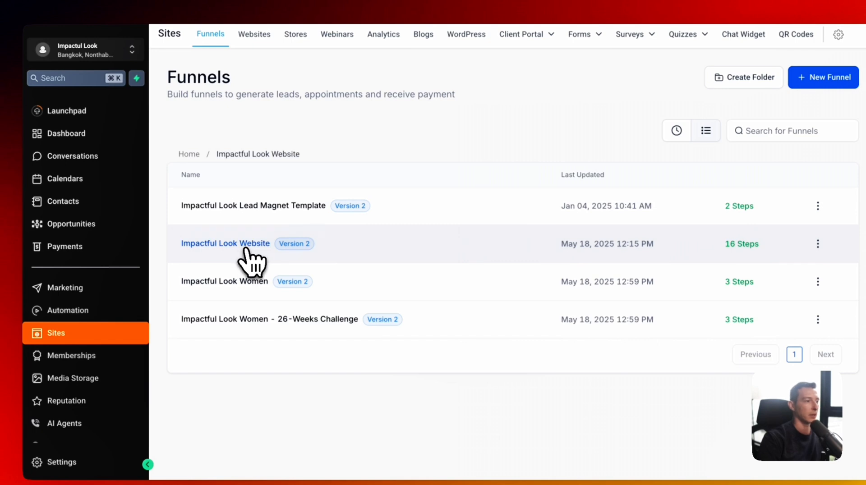
click(249, 253)
click(379, 107)
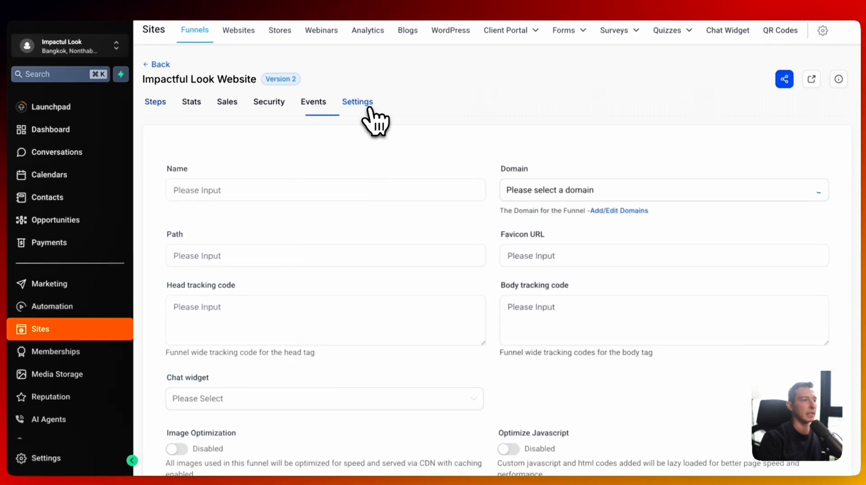
scroll(297, 232, down, 4)
click(280, 224)
click(270, 261)
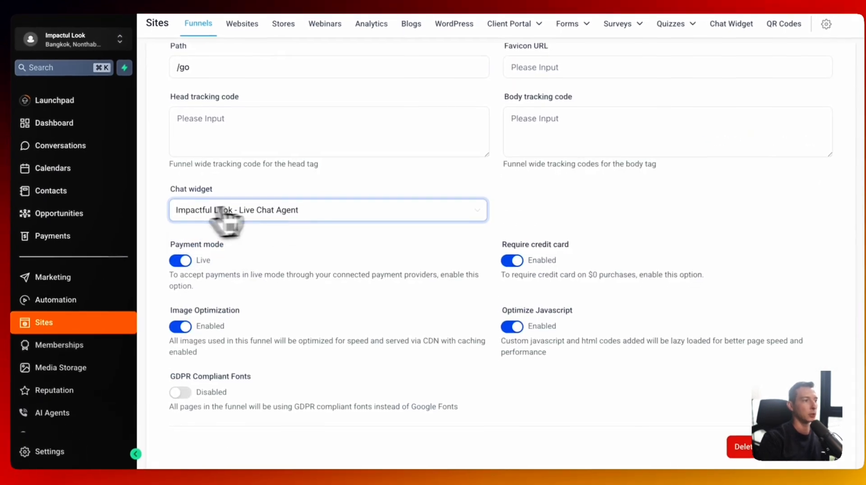
click(816, 448)
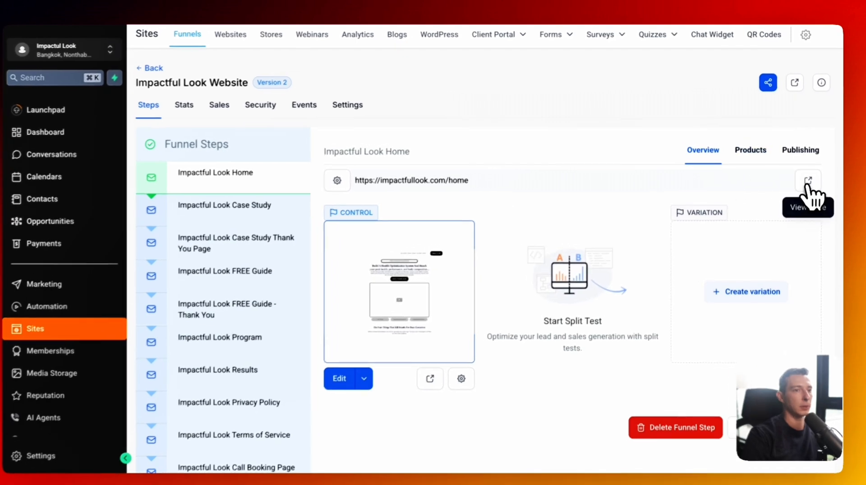
- Open the live Impactful Look home page in a new tab and enlarge its content
click(808, 178)
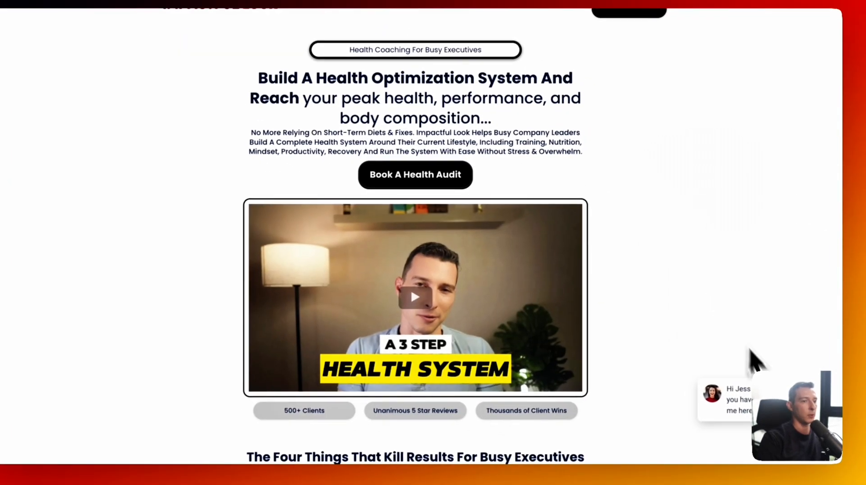
key(super+plus)
key(super+plus)
scroll(826, 463, down, 3)
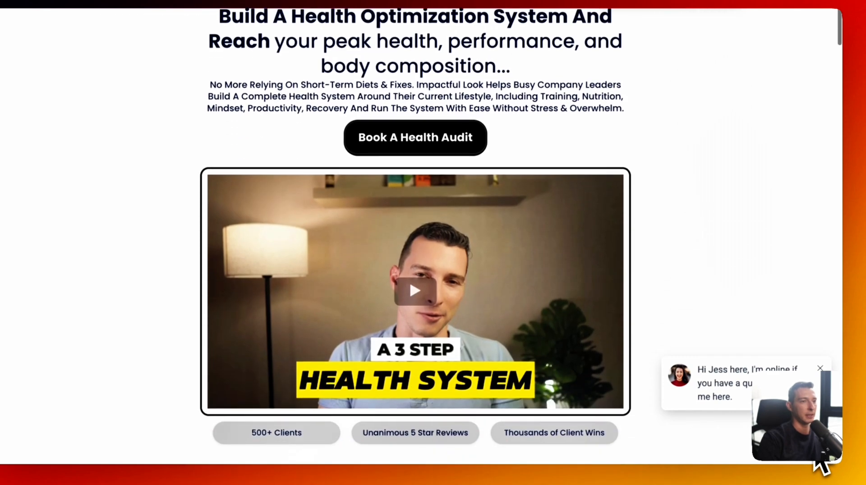
scroll(826, 464, up, 3)
- Open the site's chat bubble and send a visitor question about the programs
click(814, 460)
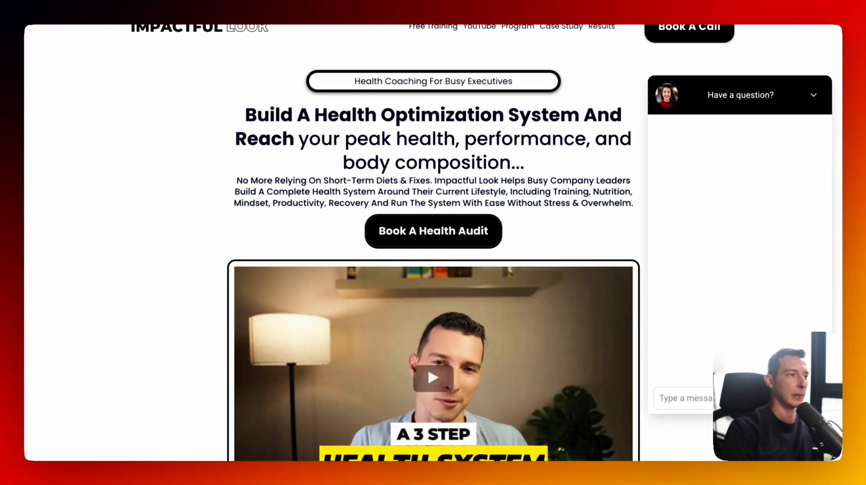
click(721, 399)
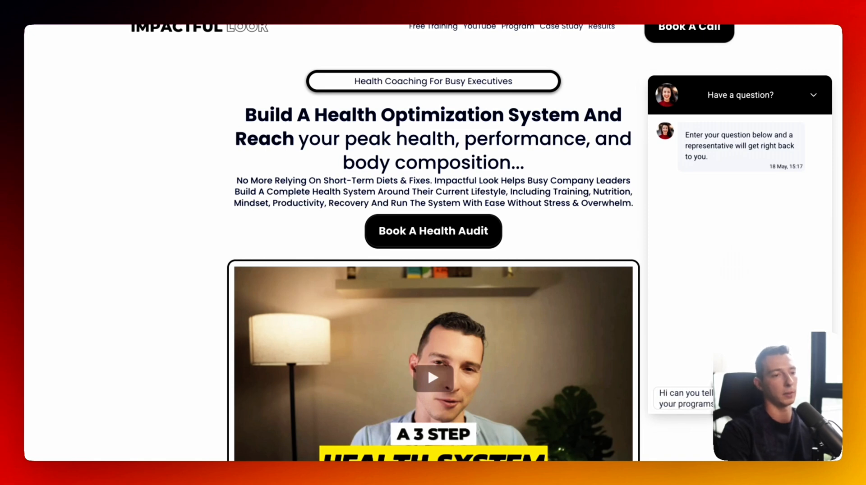
key(Return)
scroll(738, 211, down, 2)
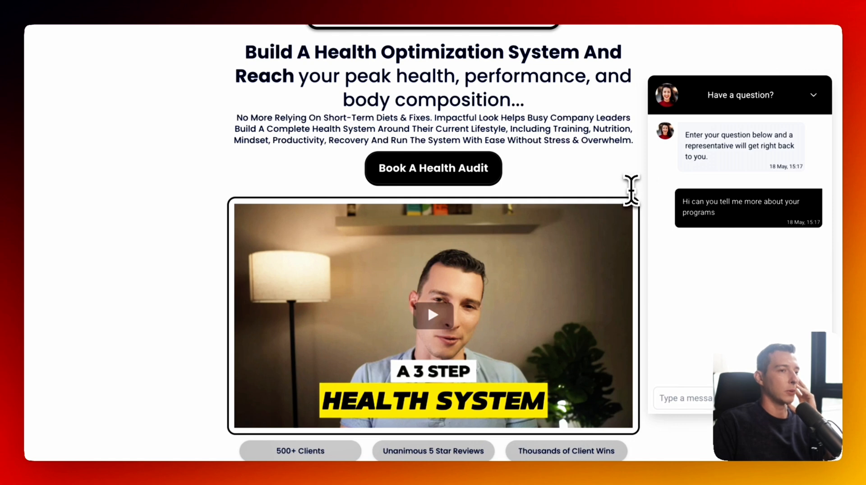
scroll(632, 189, up, 2)
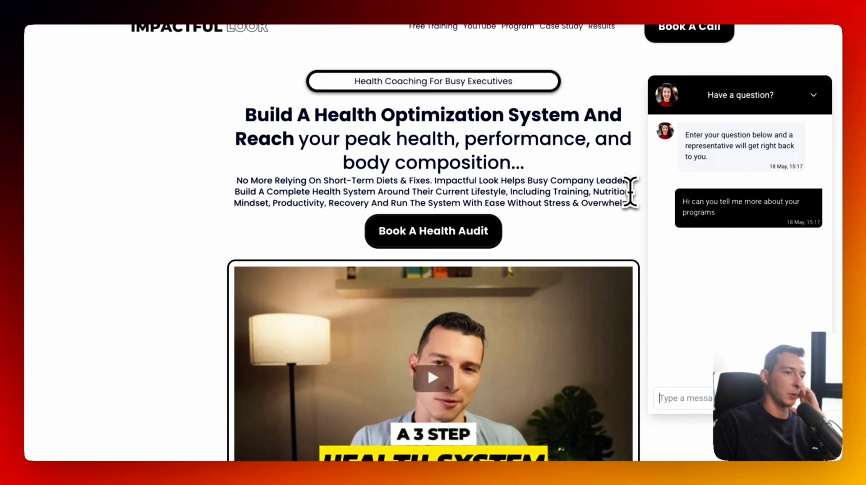
scroll(630, 191, down, 1)
scroll(334, 18, down, 2)
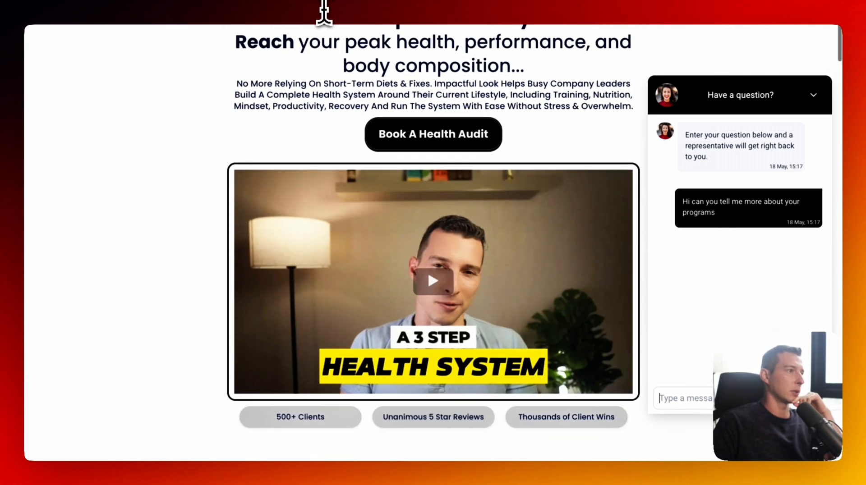
scroll(357, 55, up, 2)
scroll(361, 70, up, 2)
scroll(368, 82, down, 1)
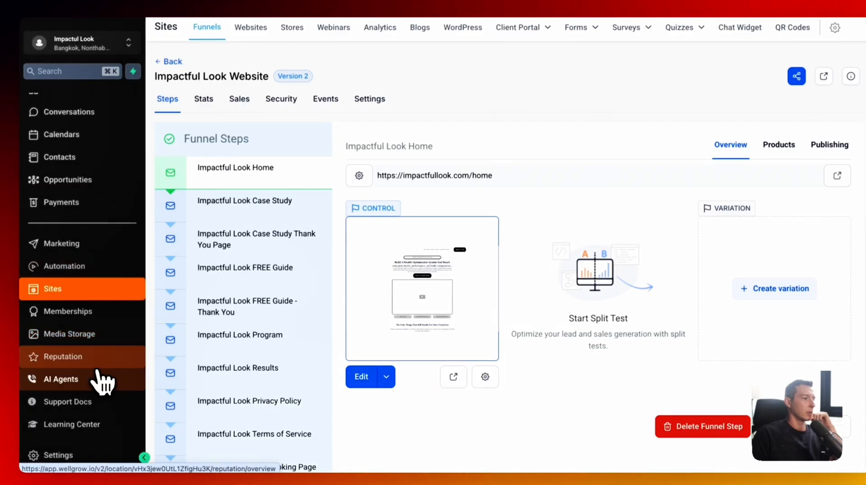
click(100, 384)
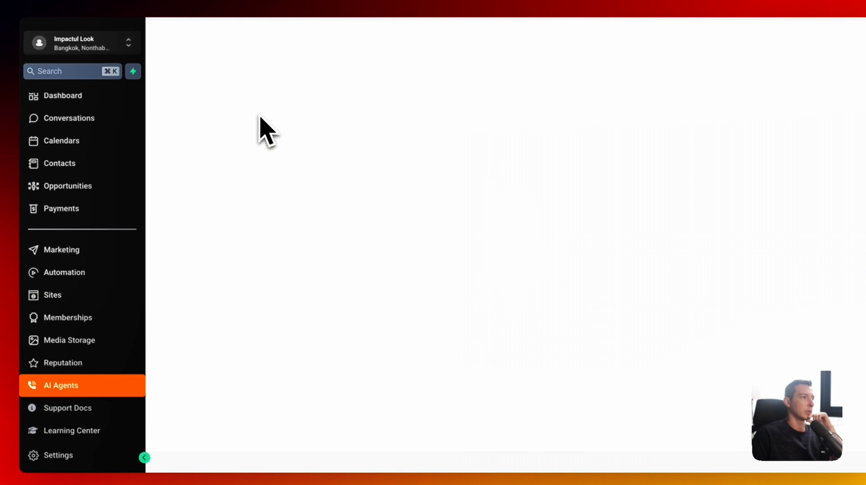
- Open the guest visitor's conversation, expand its server log entry, then return to the messages
click(374, 131)
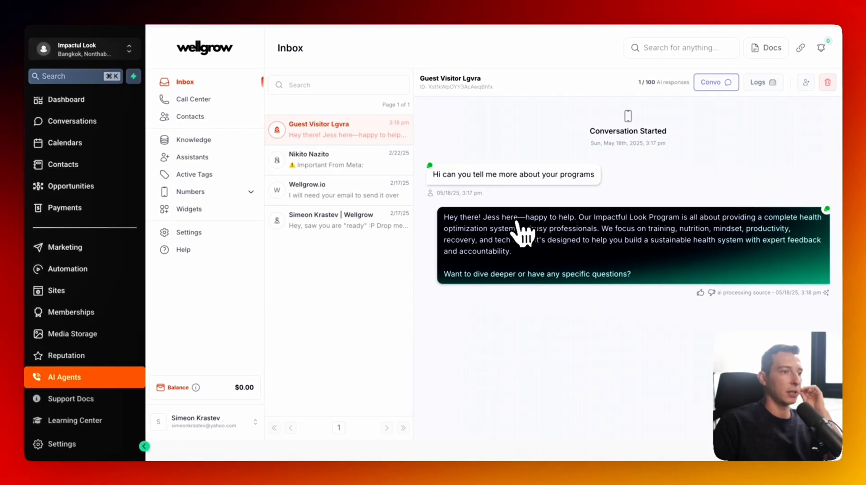
click(762, 83)
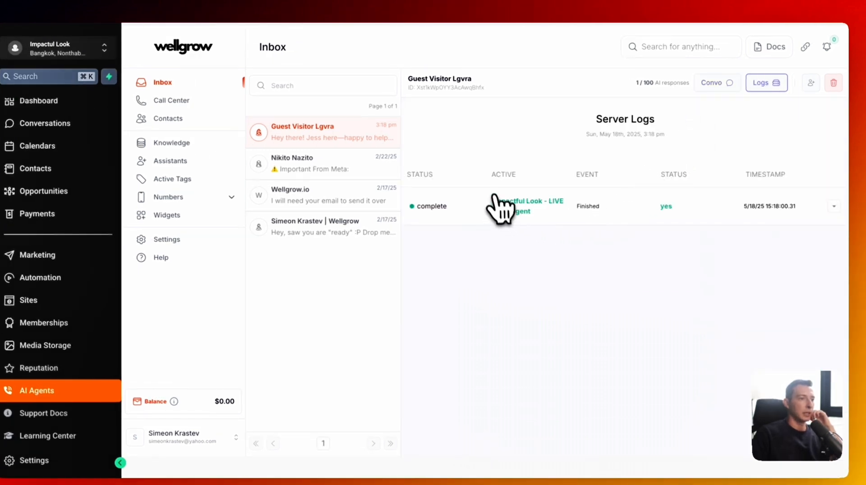
drag(494, 199, 531, 221)
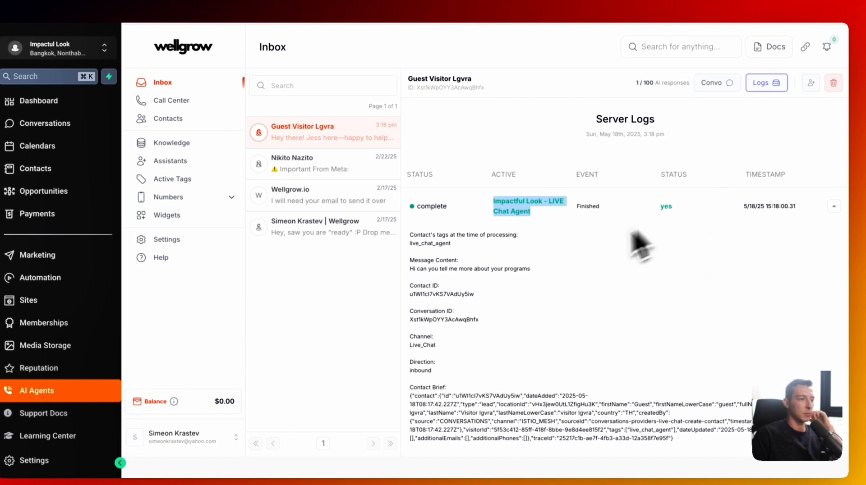
click(717, 83)
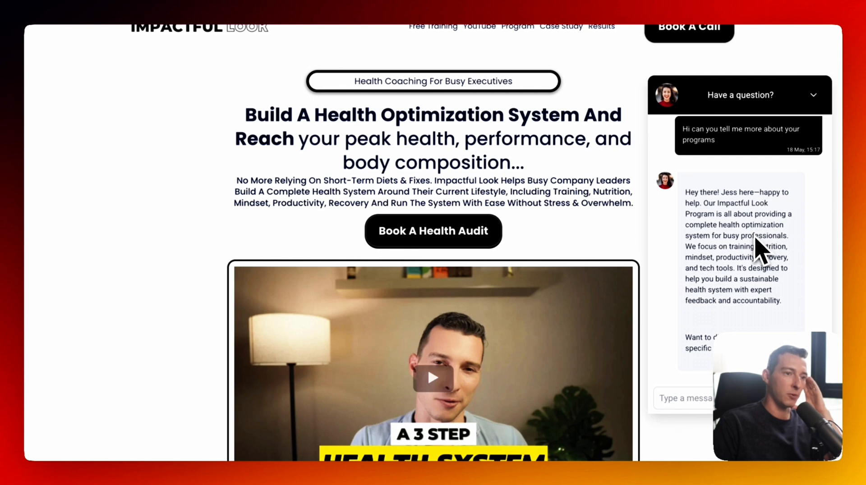
- Reply with the visitor's age and travel situation, then answer 'Yes' to a consultation
text(Yes I'm 57 yea)
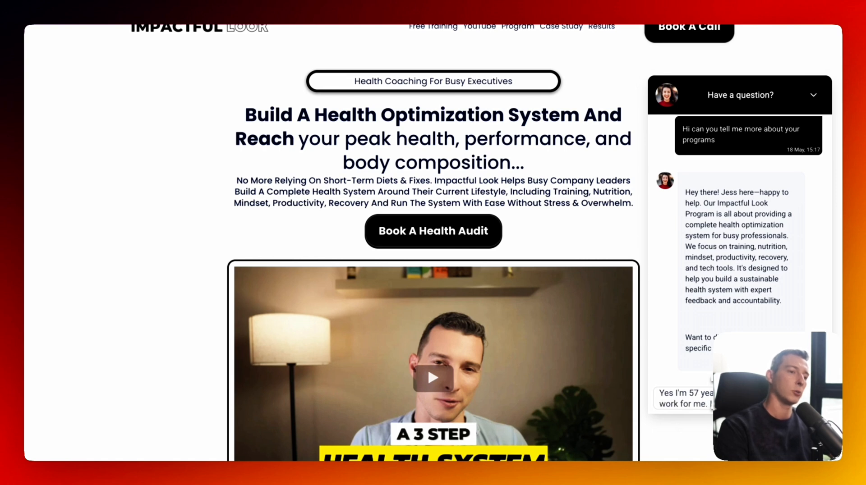
text(don)
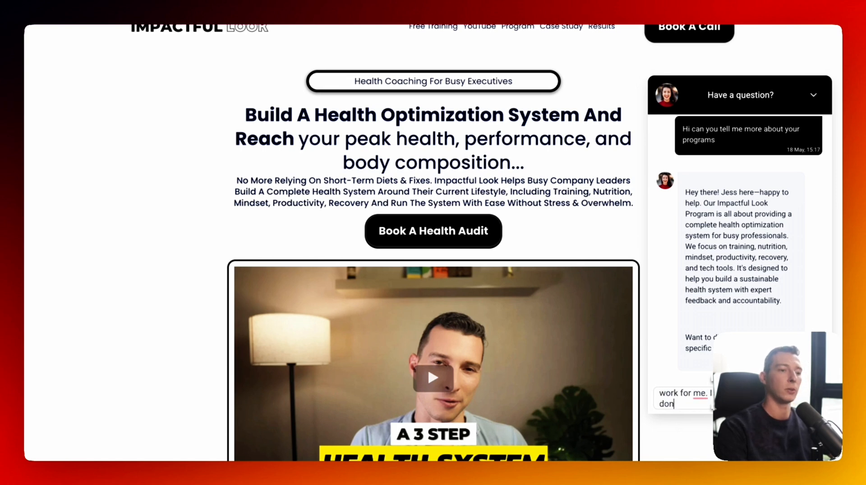
text('t have tim)
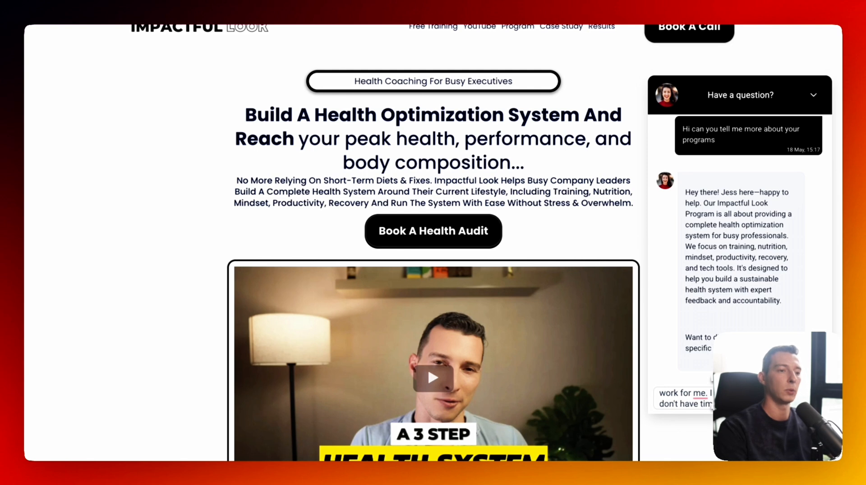
key(Return)
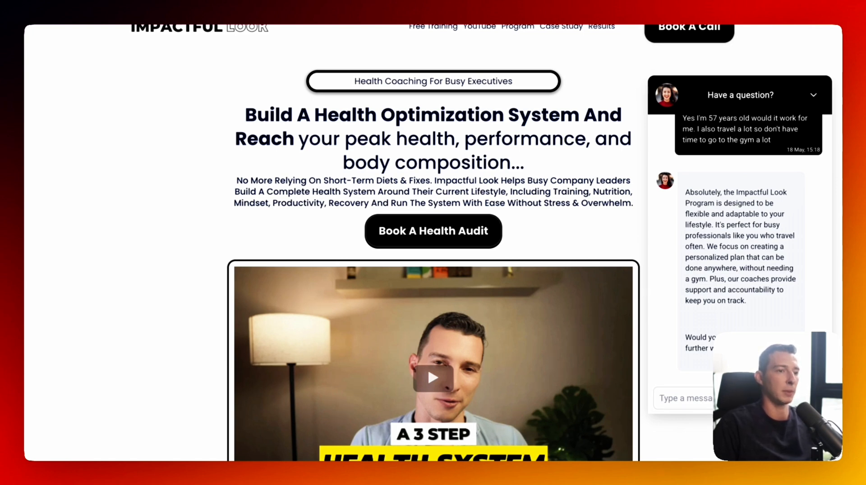
text(Yes)
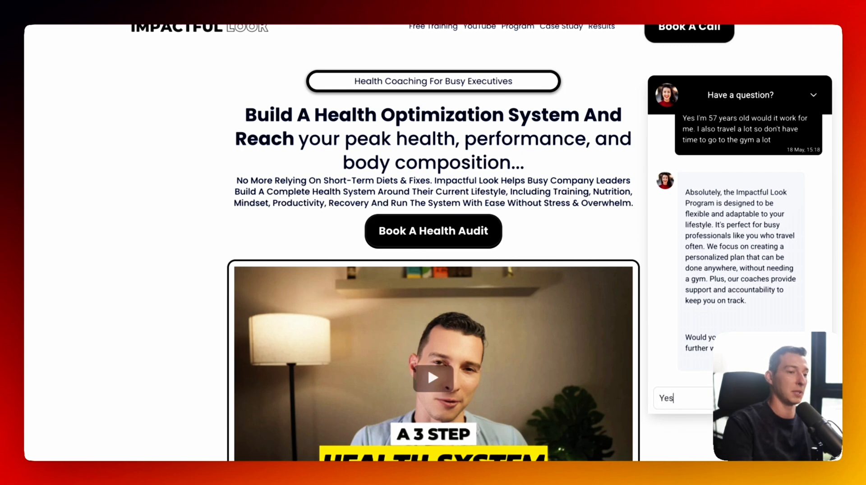
key(Return)
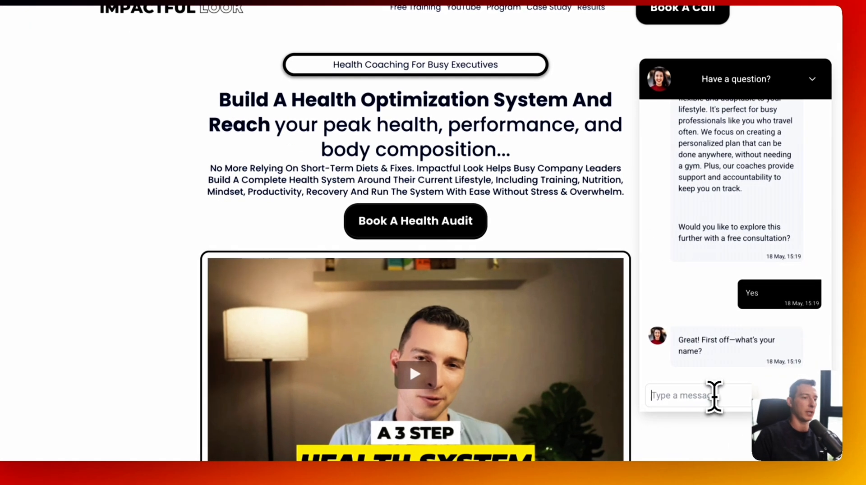
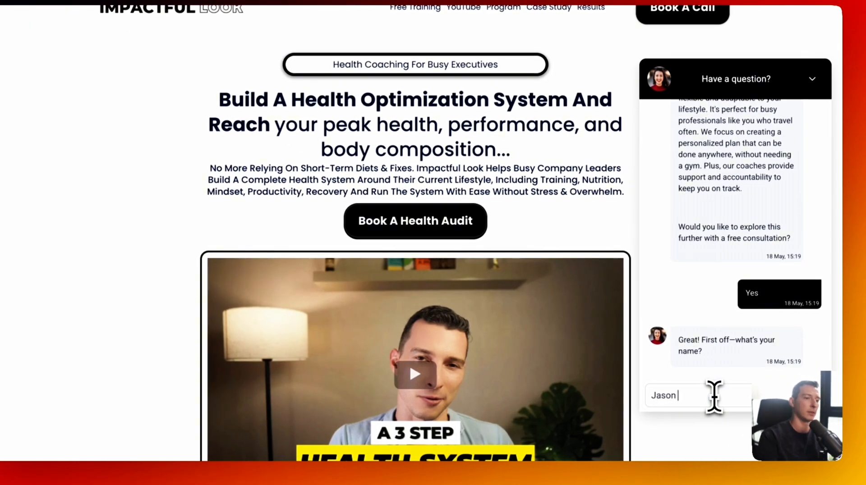
- Send the visitor's name and email address, then begin typing a phone number
key(Return)
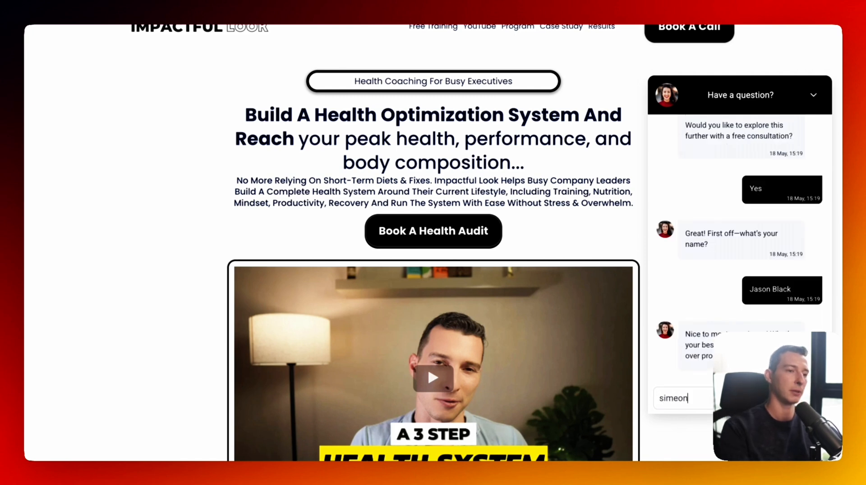
key(Return)
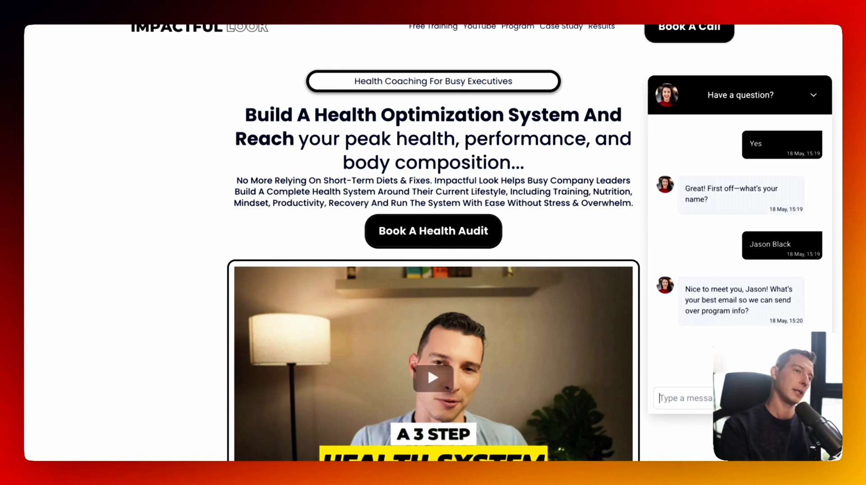
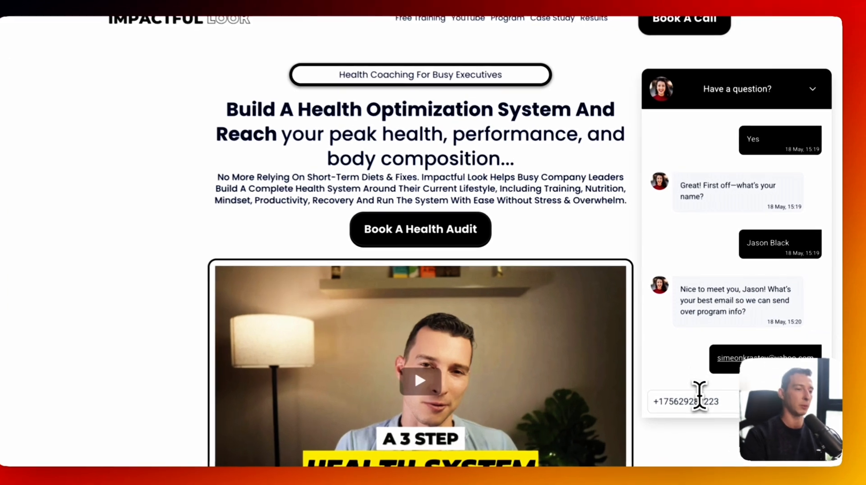
- Clear the leftover number and send the visitor's phone number in the chat
triple_click(703, 399)
key(BackSpace)
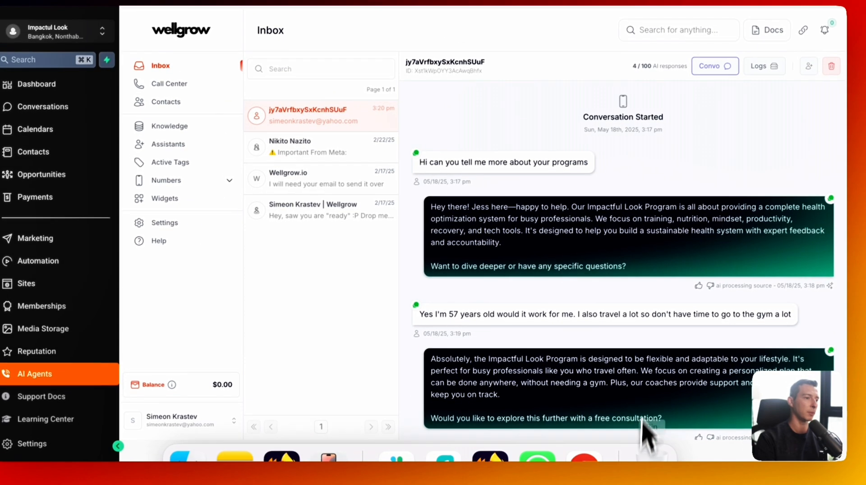
scroll(642, 428, down, 5)
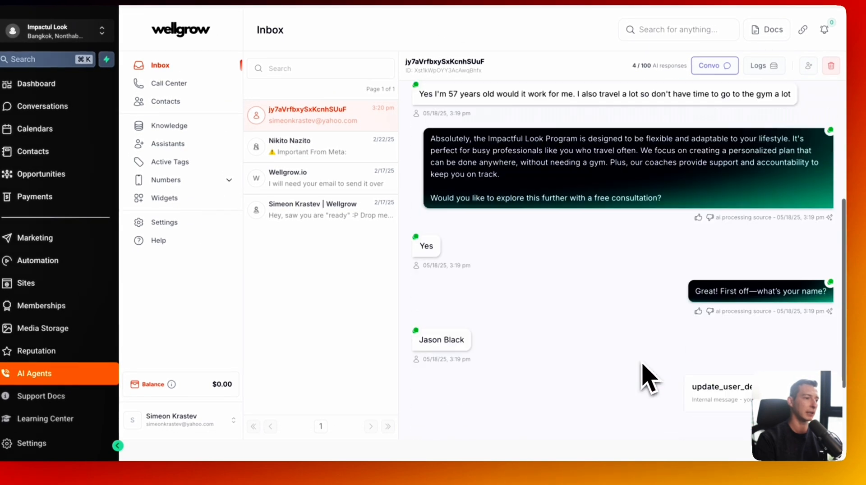
scroll(648, 378, down, 3)
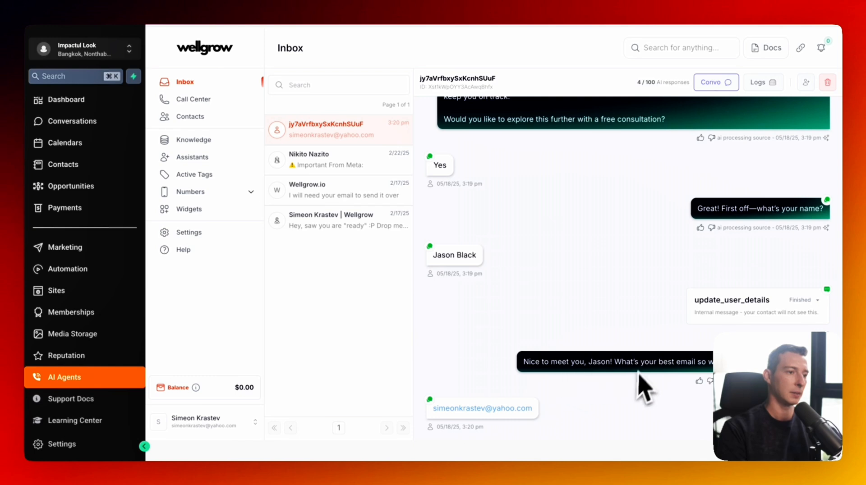
scroll(609, 393, up, 3)
scroll(609, 393, down, 3)
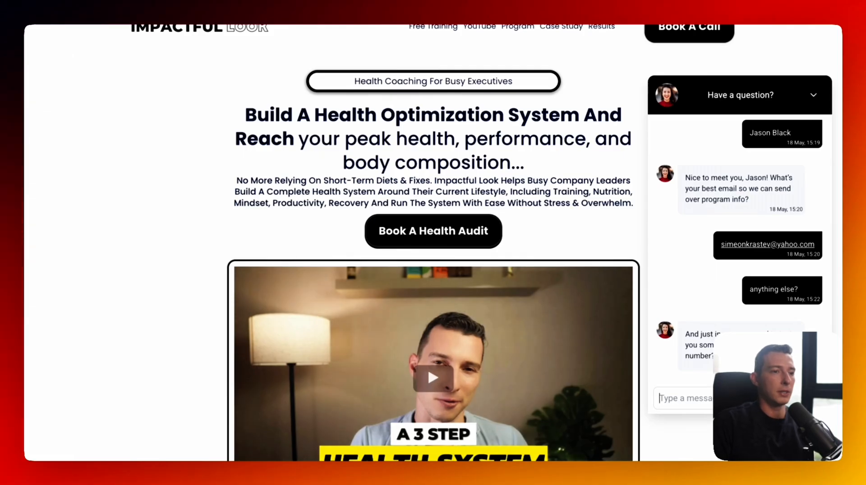
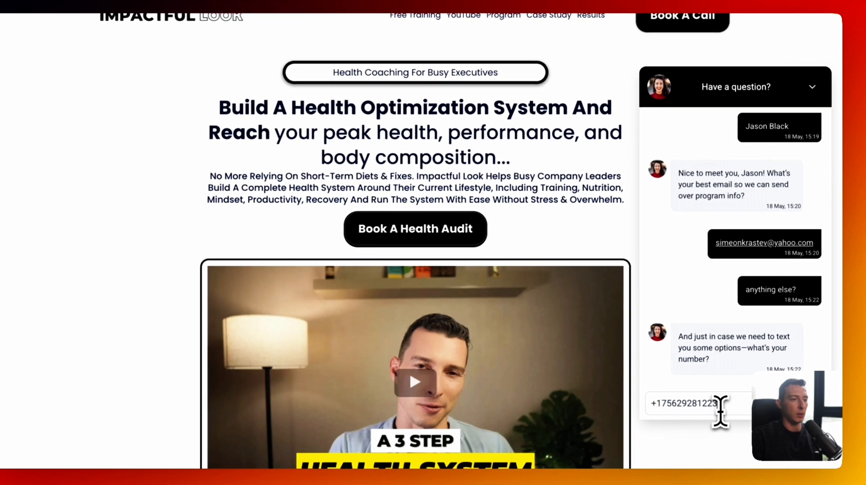
key(Return)
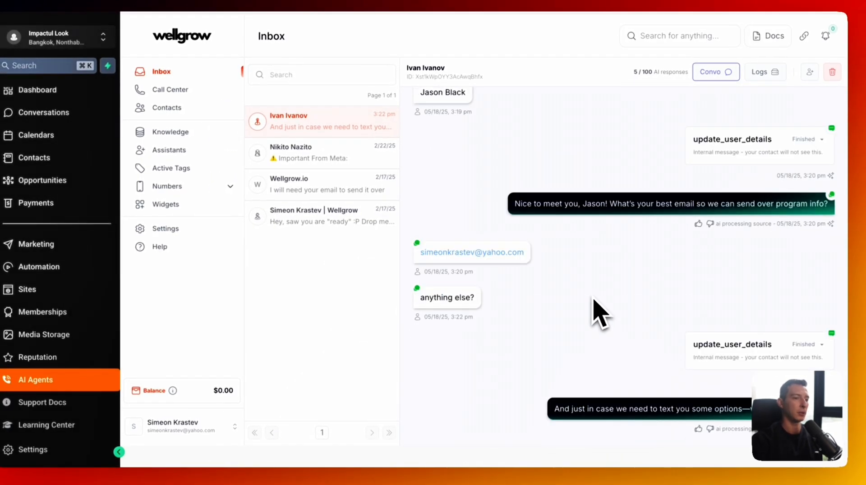
- Review the assistant's reply listing free-consultation slots for May 19–21
scroll(614, 302, up, 2)
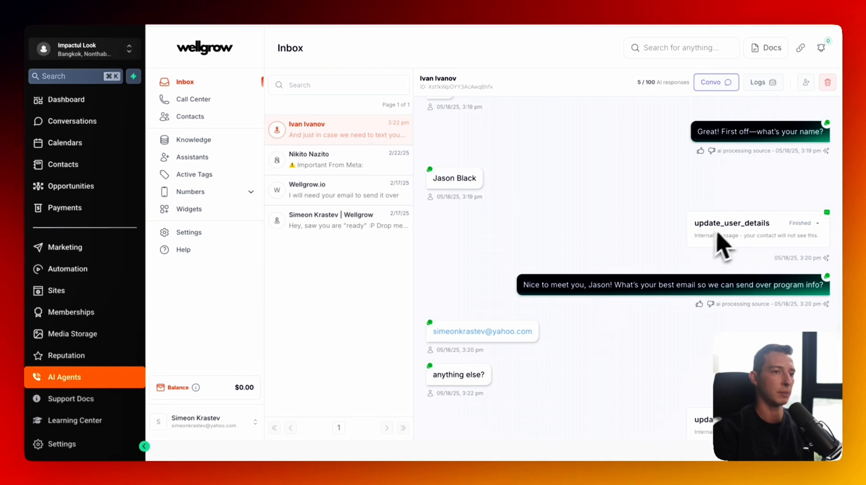
scroll(680, 310, down, 2)
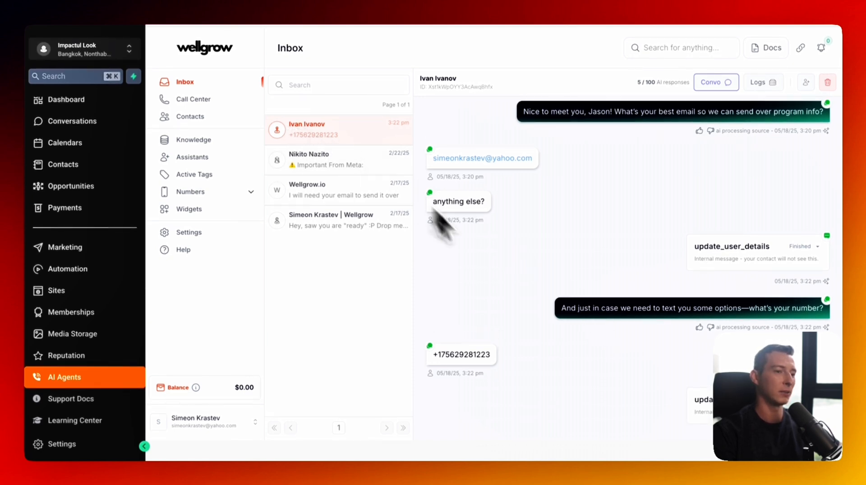
scroll(525, 292, down, 1)
scroll(525, 293, down, 2)
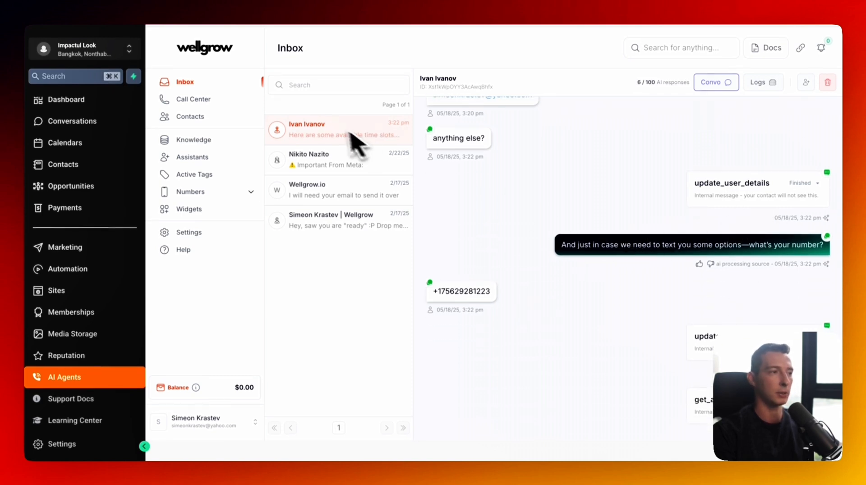
scroll(623, 270, down, 3)
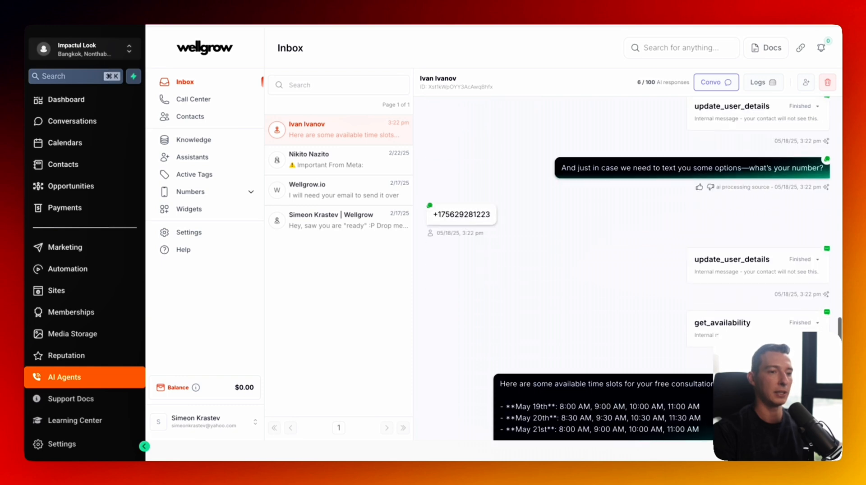
scroll(623, 270, down, 2)
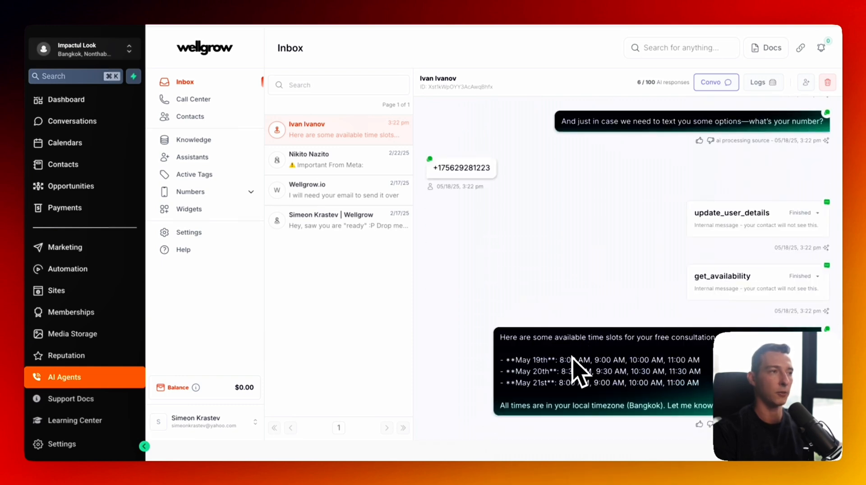
click(405, 1)
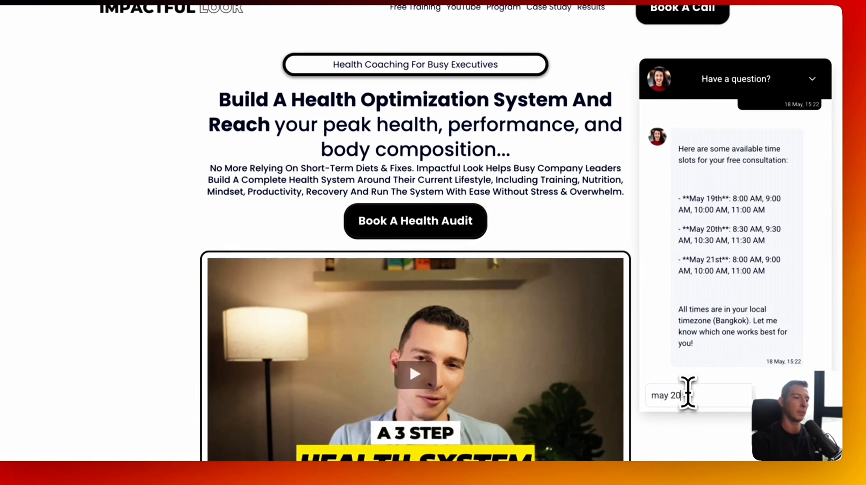
- Request the May 20th 4:00 PM slot and check the book_appointment details
text(h but)
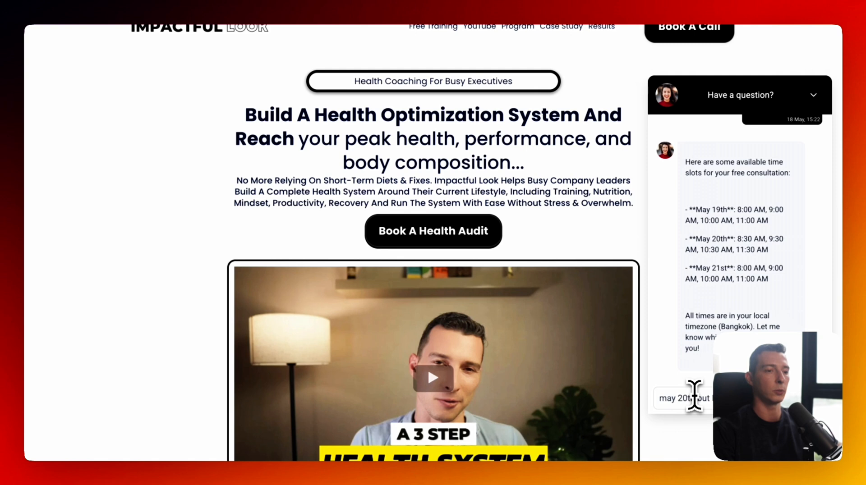
text( 16 slot)
key(Return)
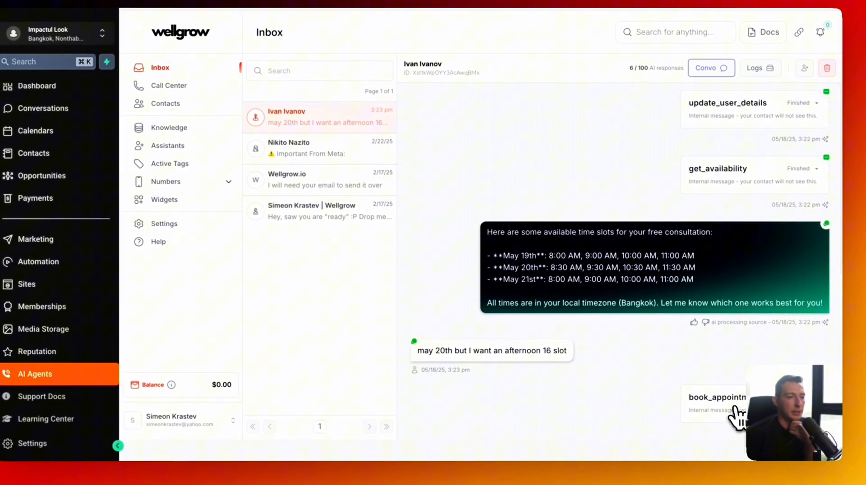
click(735, 408)
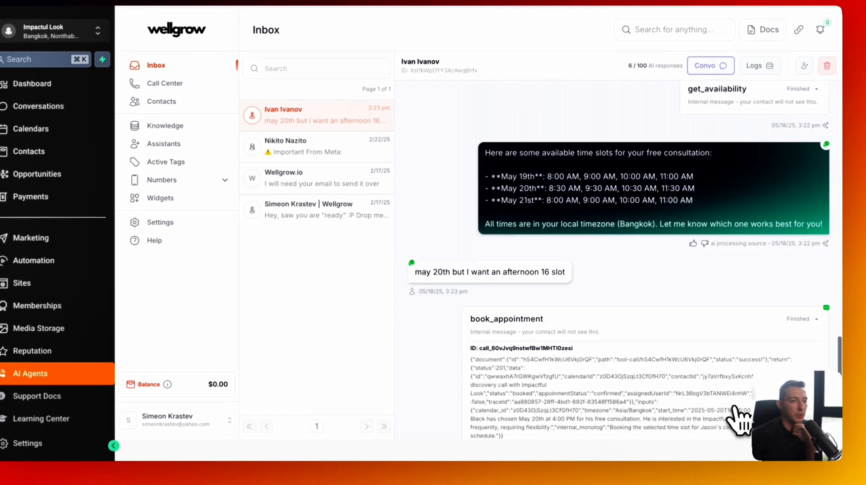
click(728, 297)
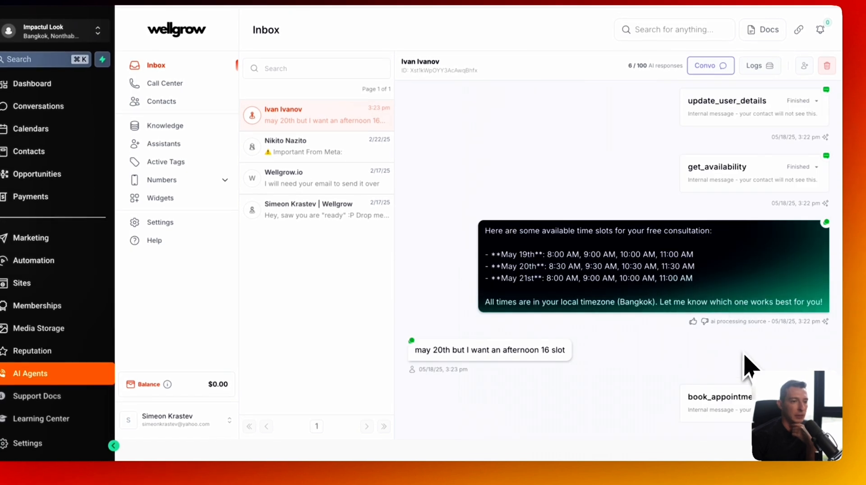
- Send a thank-you message after the booking confirmation appears
scroll(665, 384, down, 3)
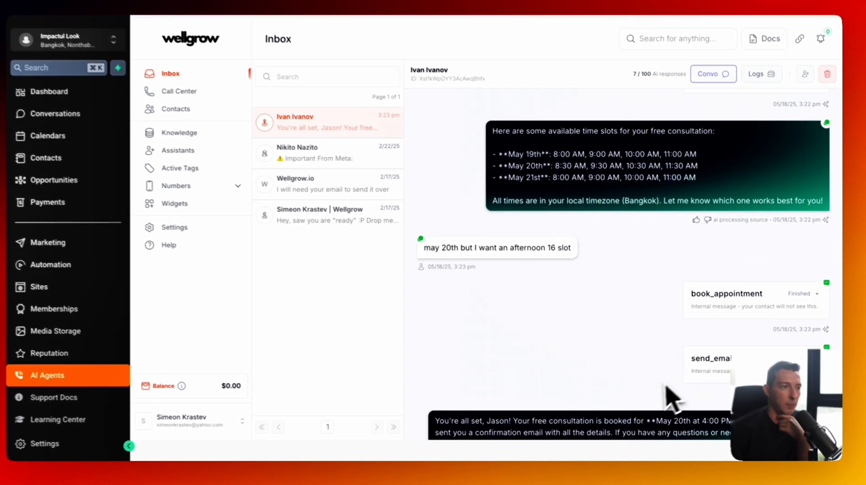
scroll(677, 361, down, 1)
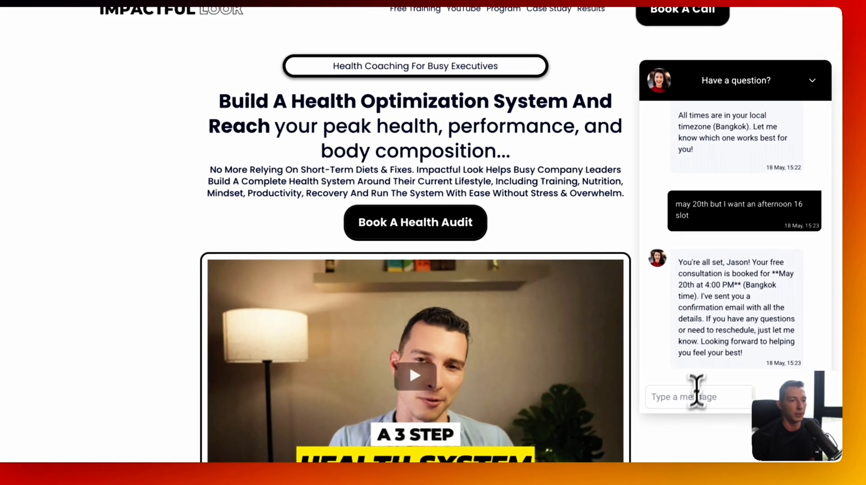
text(e sy)
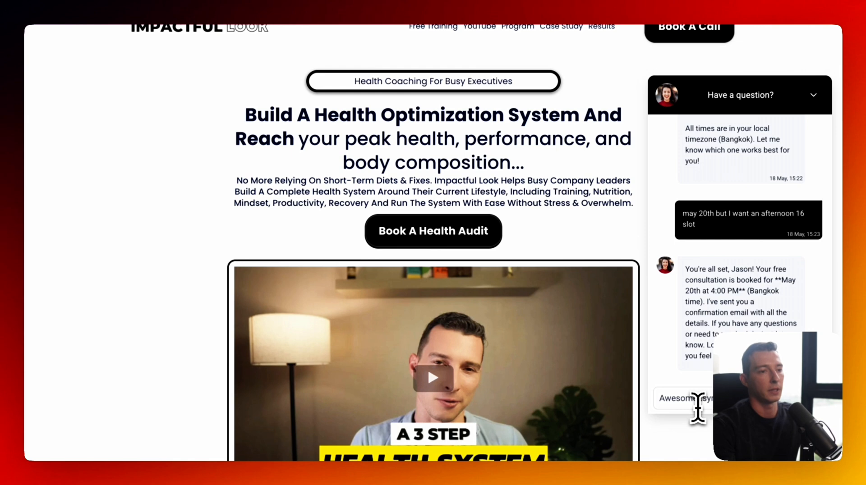
text(sm)
key(Return)
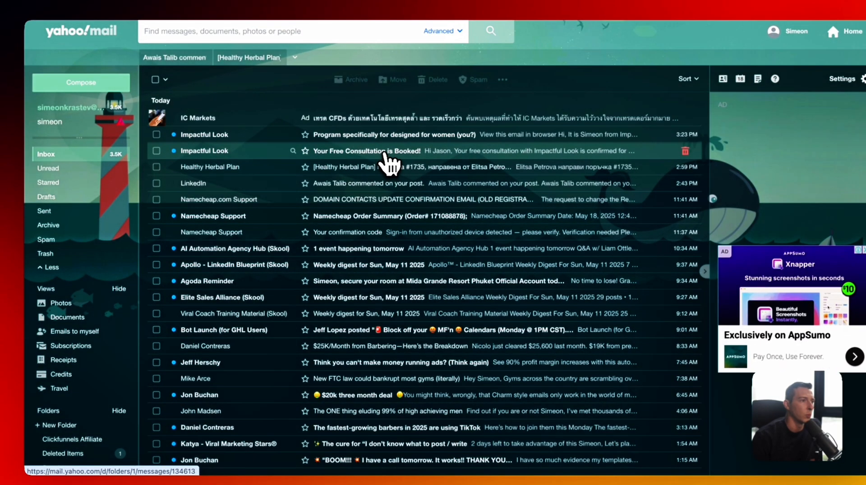
- Read the 'Your Free Consultation is Booked!' email for May 20 at 4:00 PM
click(386, 155)
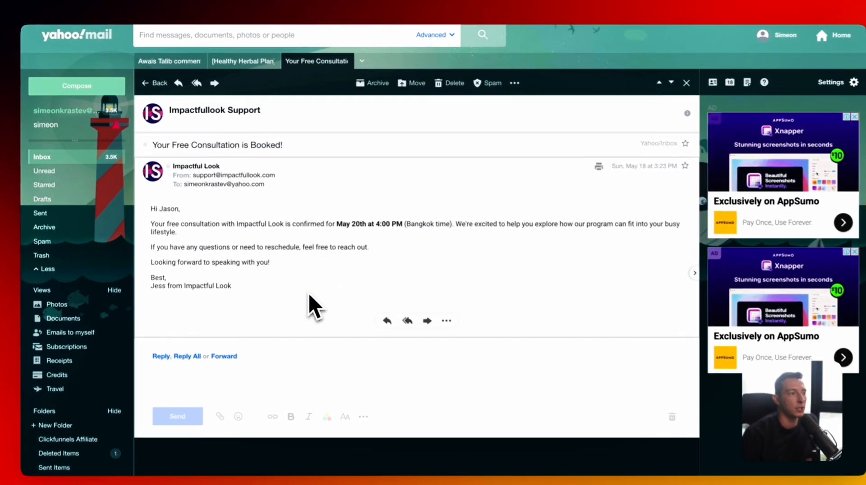
drag(301, 286, 188, 217)
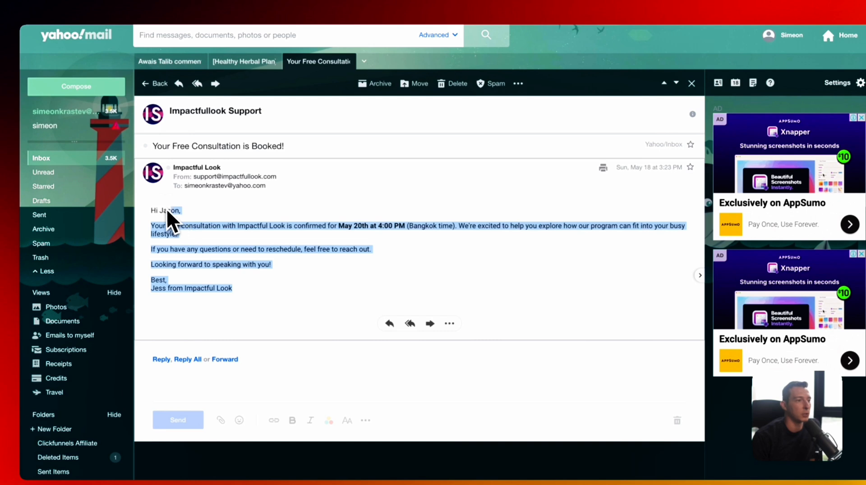
click(165, 208)
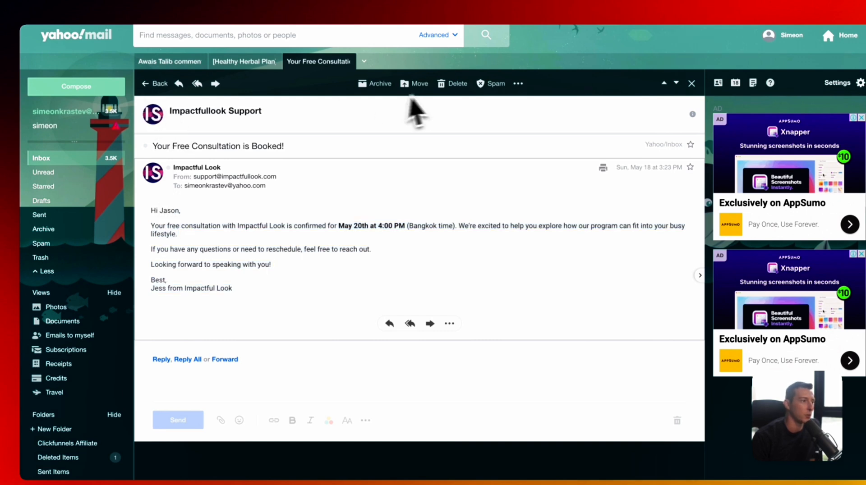
click(167, 86)
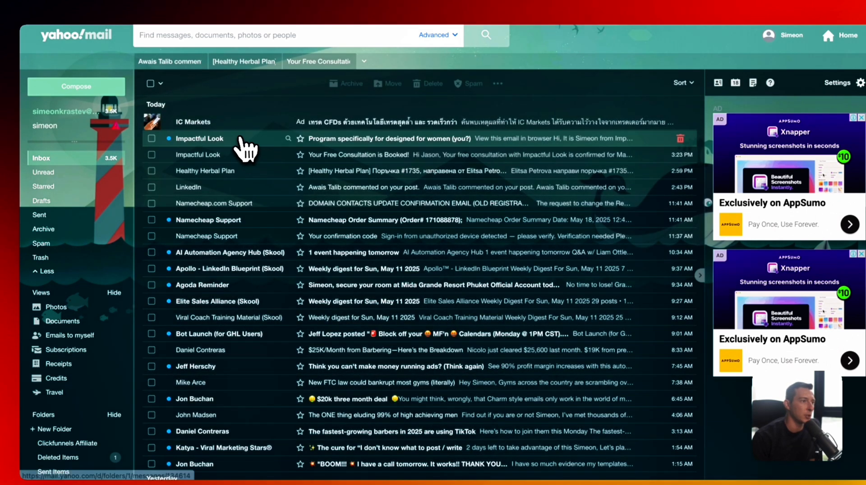
- Read the Impactful Look program email and return to the inbox
click(243, 149)
scroll(325, 266, down, 3)
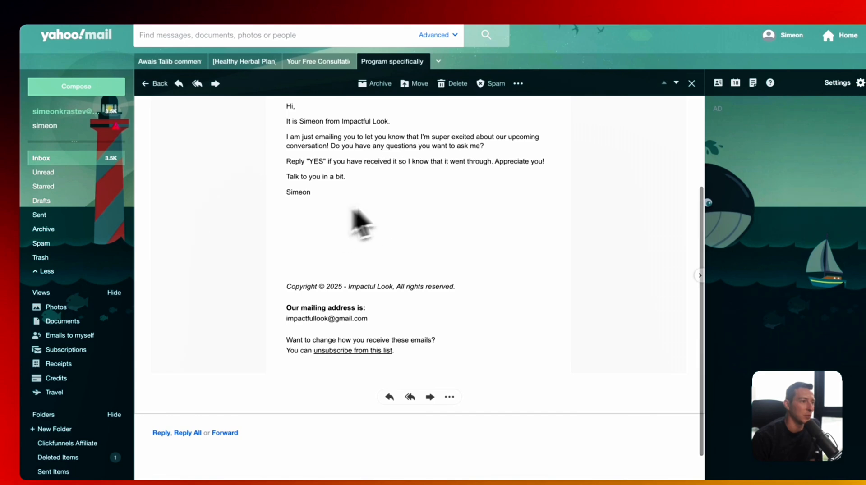
scroll(397, 217, up, 2)
scroll(151, 97, up, 2)
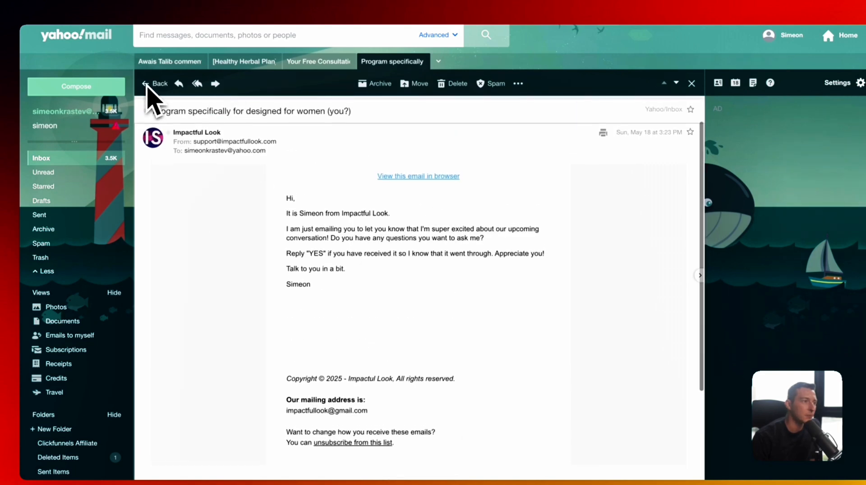
click(155, 84)
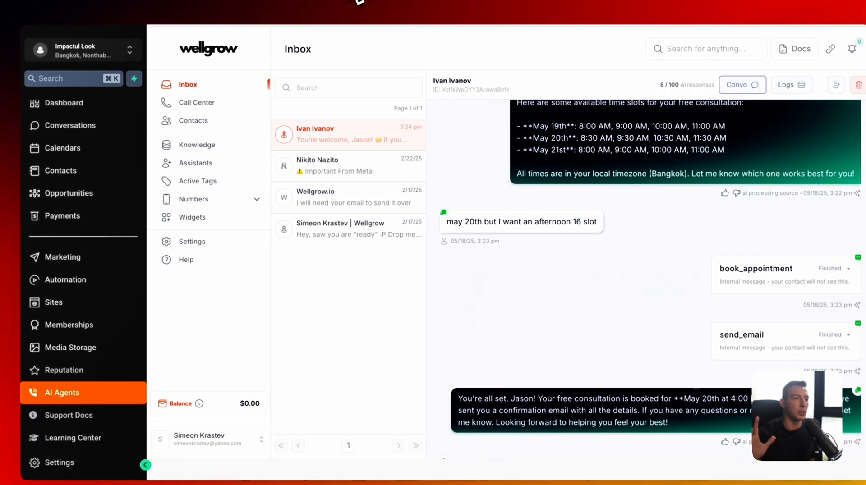
scroll(522, 203, down, 3)
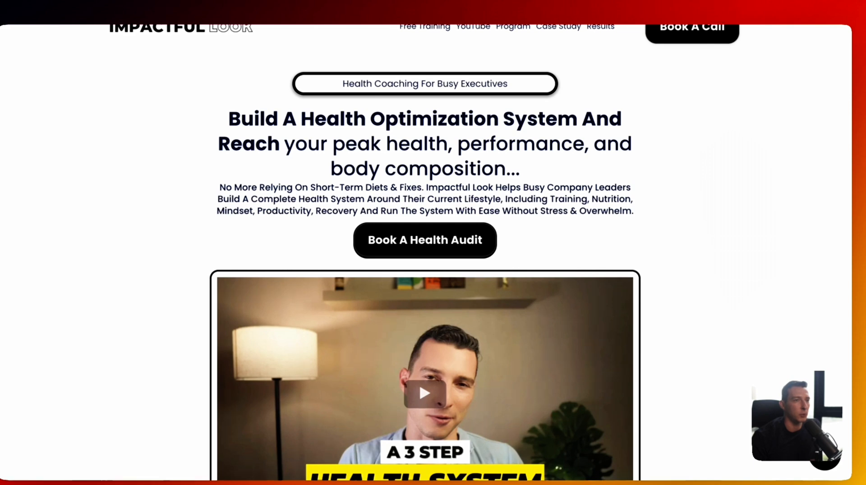
scroll(708, 181, down, 10)
scroll(664, 225, up, 10)
scroll(615, 187, down, 1)
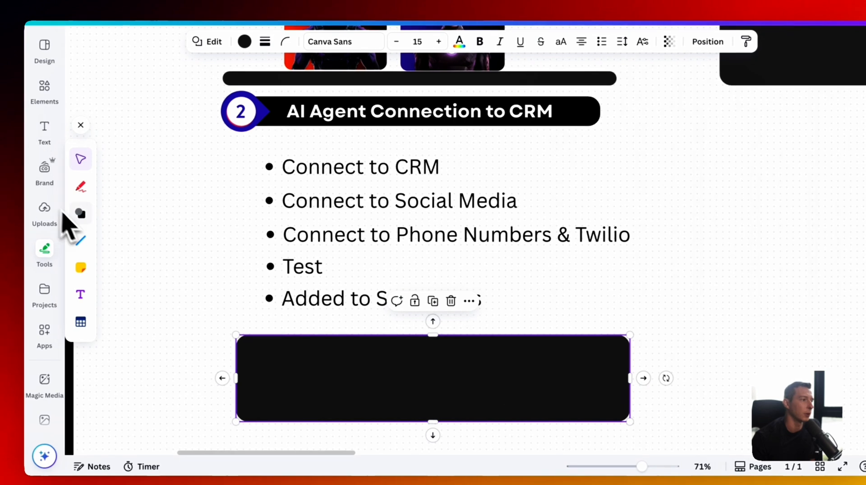
- Draw a green checkmark and underline beside 'Connect to CRM' on the slide
click(81, 189)
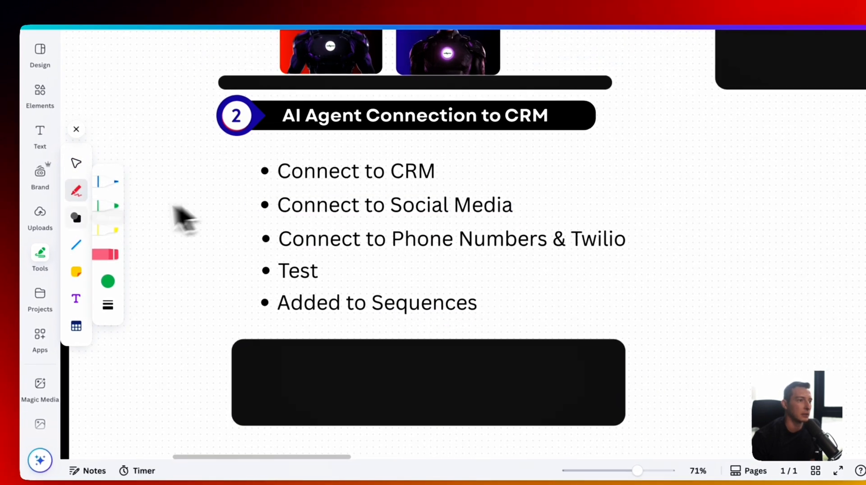
click(126, 206)
drag(447, 165, 482, 141)
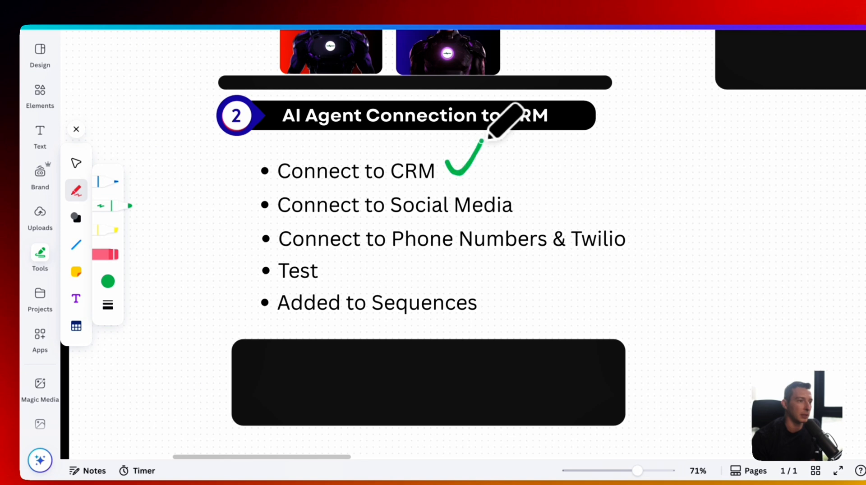
drag(275, 186, 431, 180)
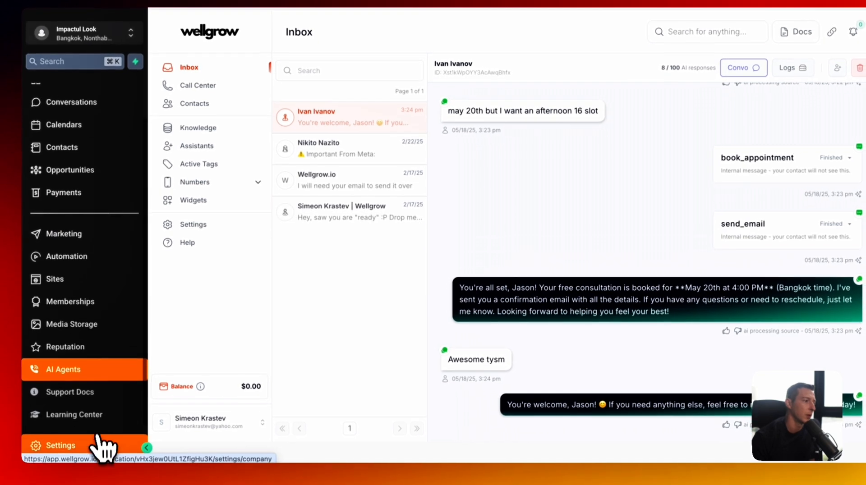
- Check the synced Facebook and Instagram pages in Integrations, then go to Conversations
click(103, 447)
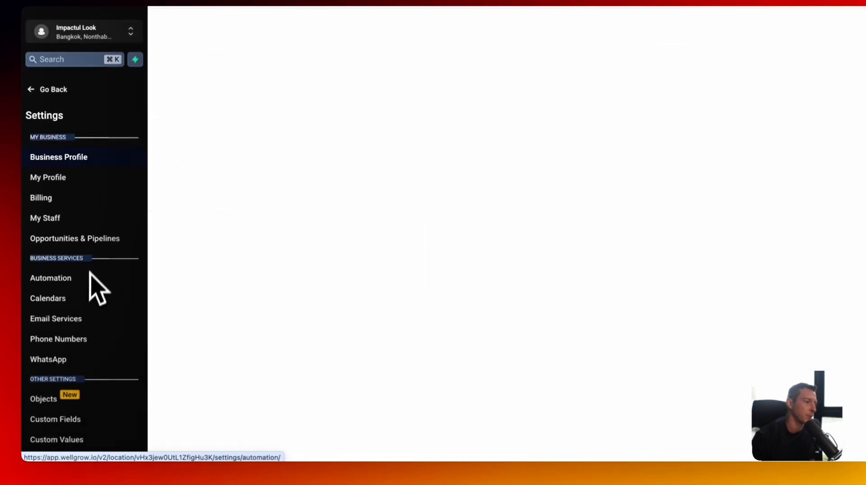
scroll(90, 272, down, 5)
click(51, 348)
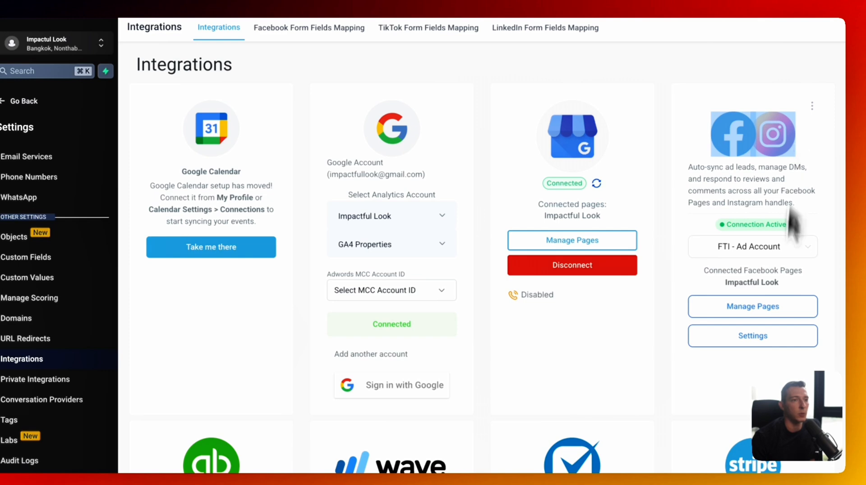
click(784, 239)
click(768, 310)
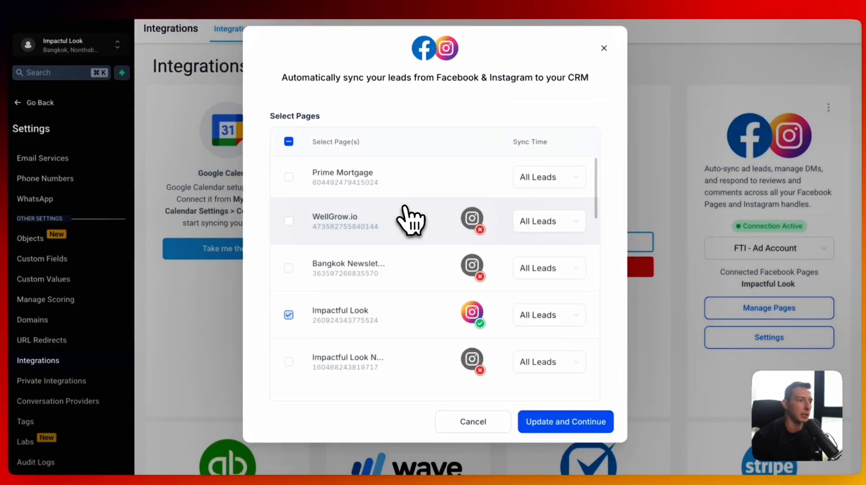
scroll(408, 217, down, 4)
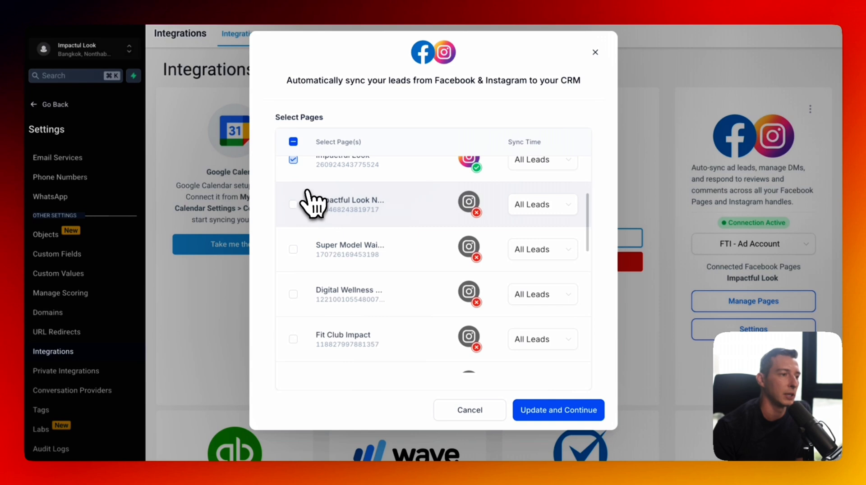
scroll(308, 202, up, 1)
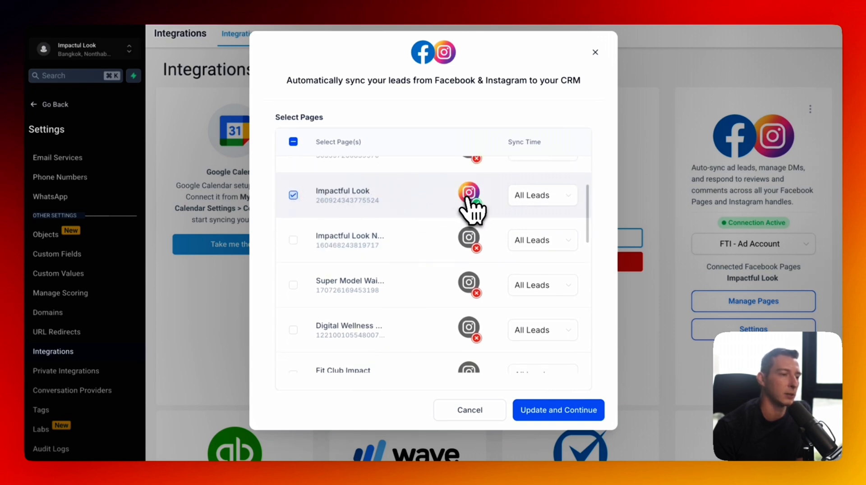
click(595, 51)
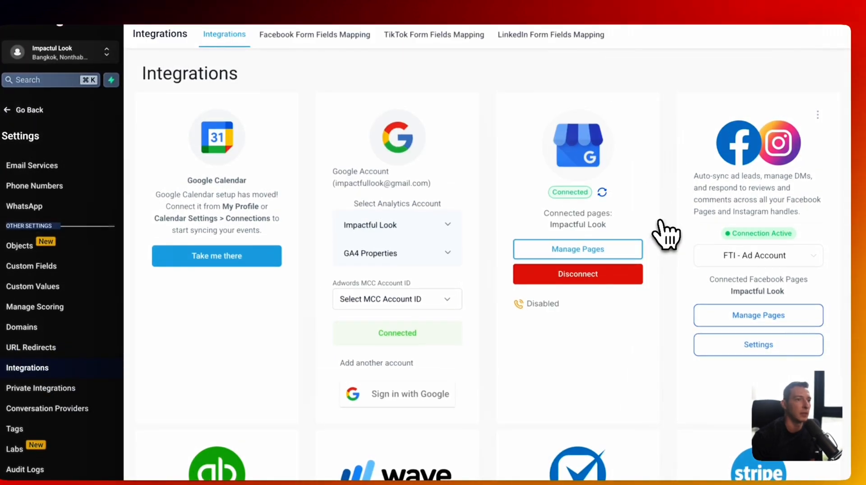
click(36, 110)
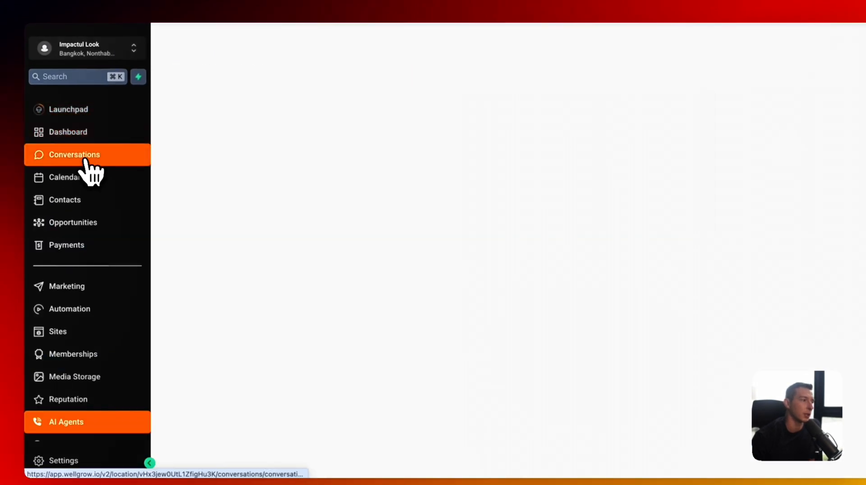
click(86, 158)
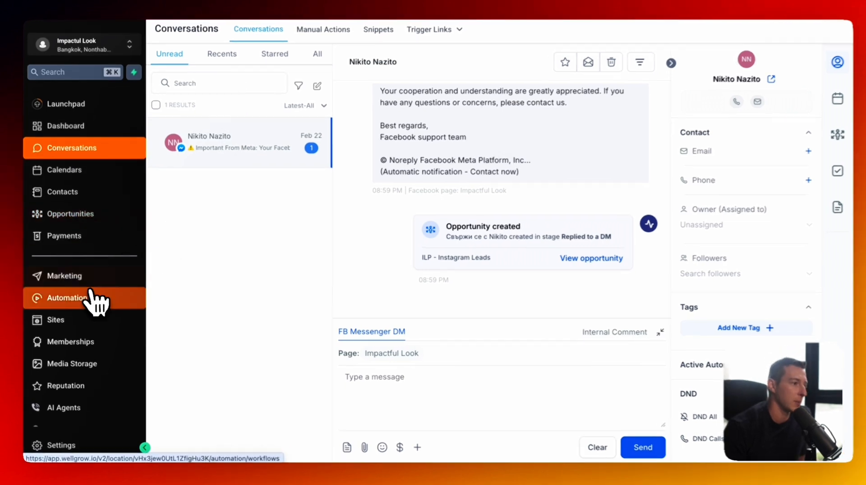
- Start a new workflow from scratch in Automation
click(90, 294)
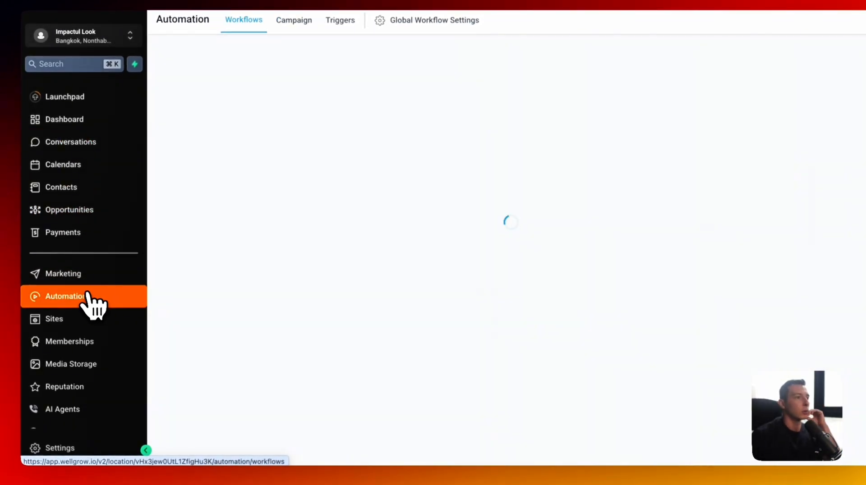
scroll(322, 259, down, 5)
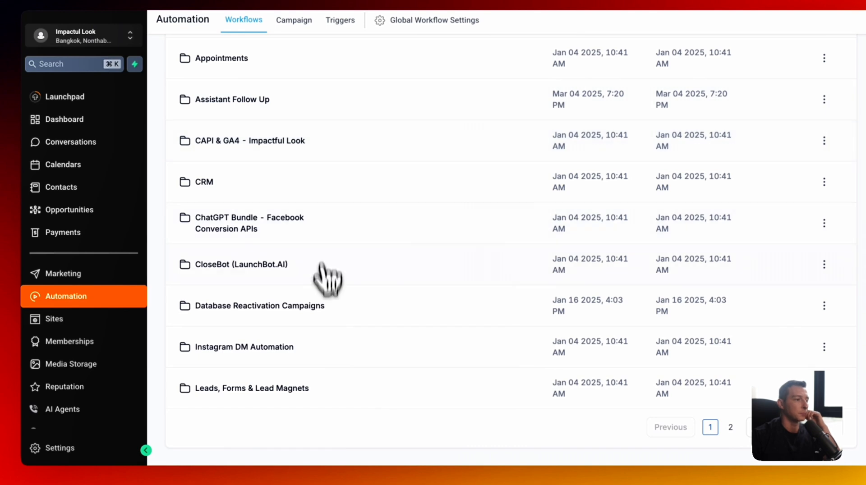
click(730, 427)
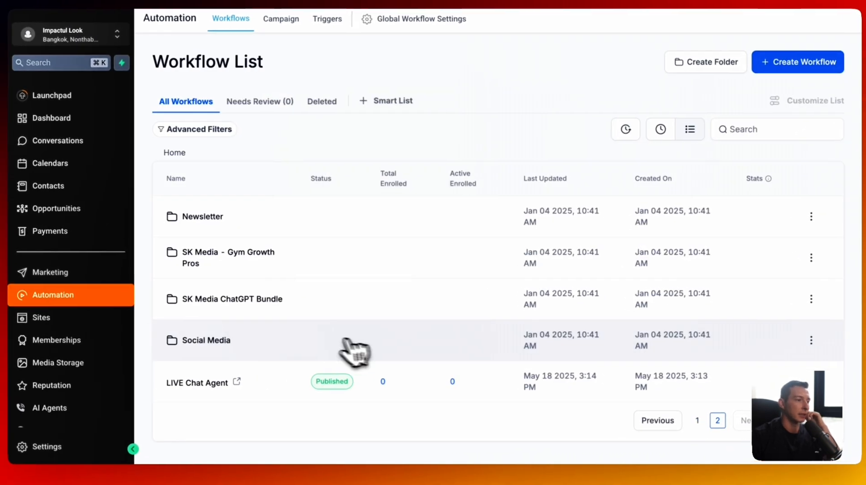
click(803, 64)
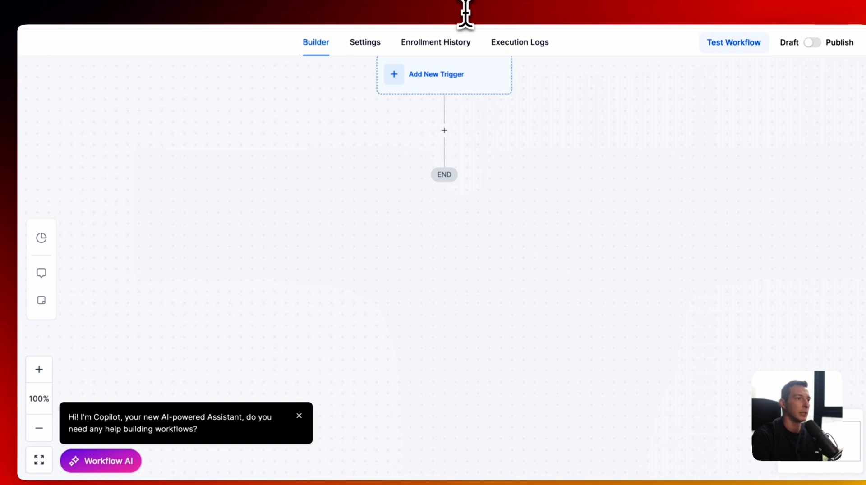
- Add a Customer Replied trigger filtered to Facebook Messenger replies
click(418, 84)
text(conver)
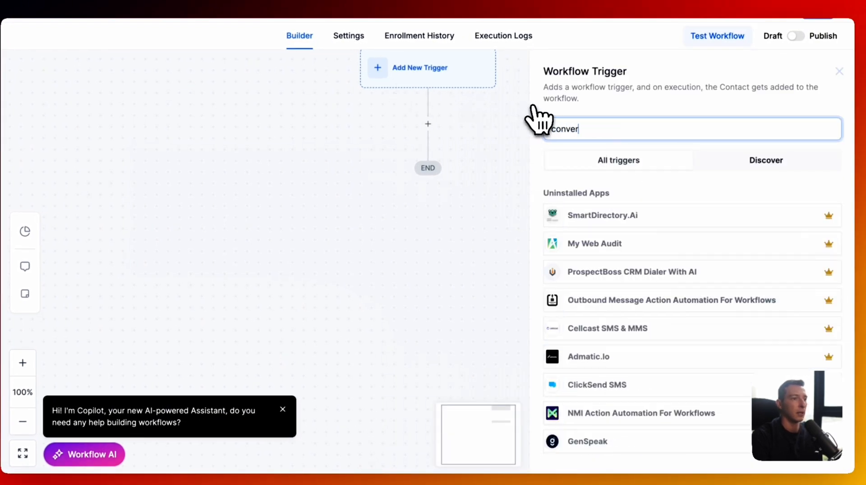
key(BackSpace)
key(BackSpace)
key(BackSpace)
key(BackSpace)
key(BackSpace)
key(BackSpace)
text(cust)
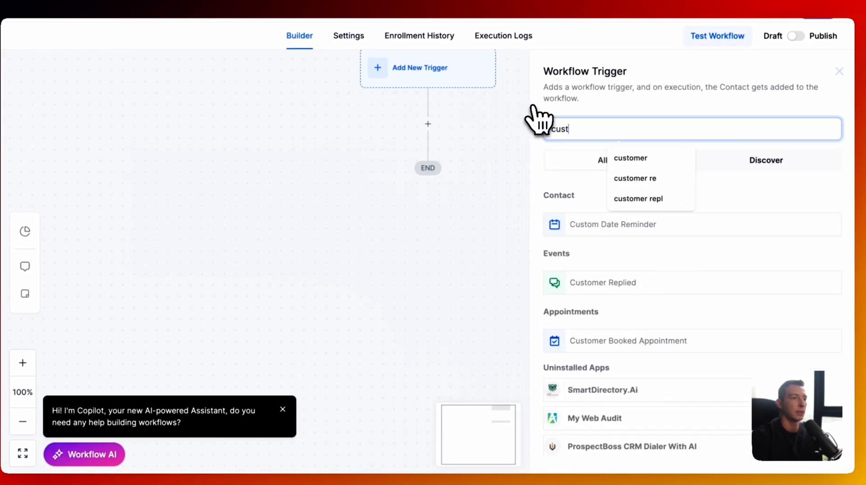
text(omer)
click(596, 225)
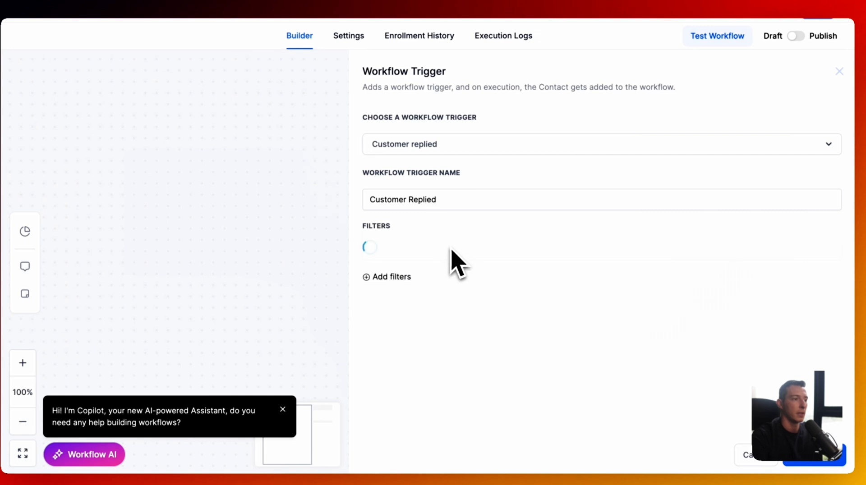
click(415, 256)
click(412, 280)
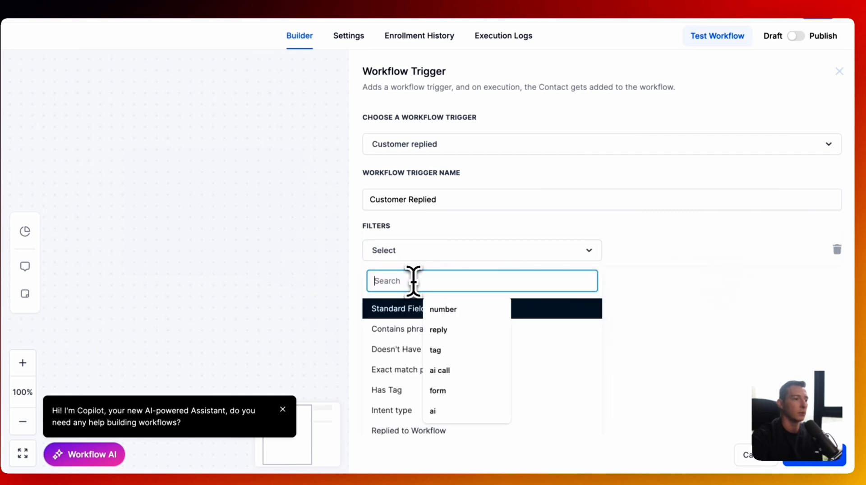
click(402, 412)
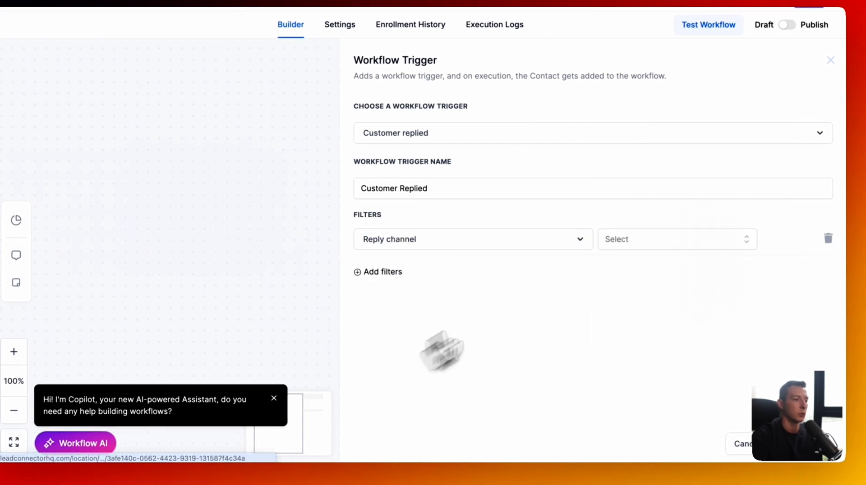
click(617, 240)
text(face)
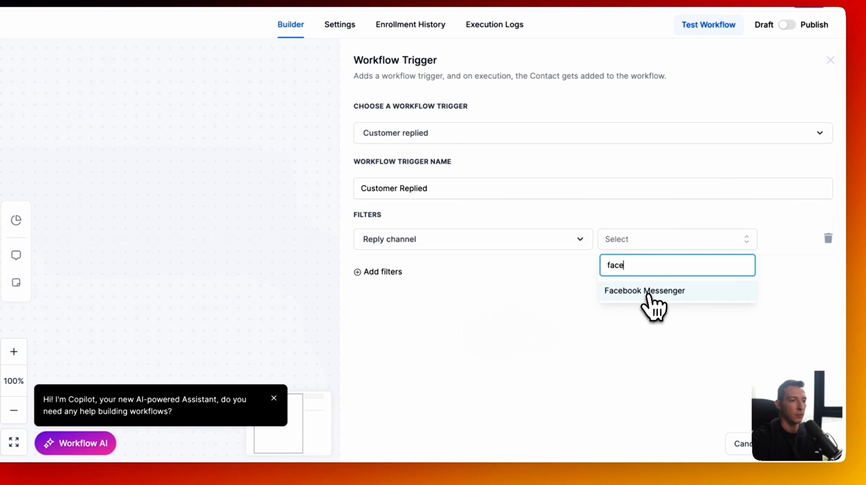
click(648, 292)
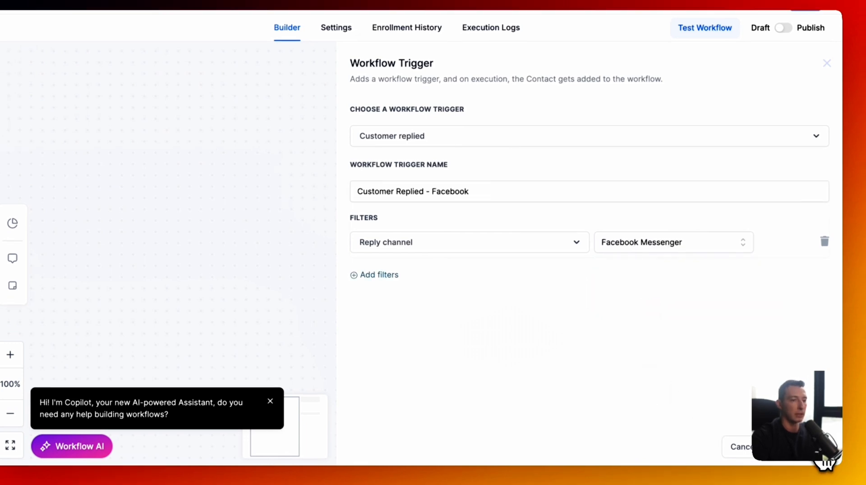
click(824, 458)
- Add a second Customer Replied trigger for Instagram DM, named 'Customer Replied - Instagram DM'
click(454, 66)
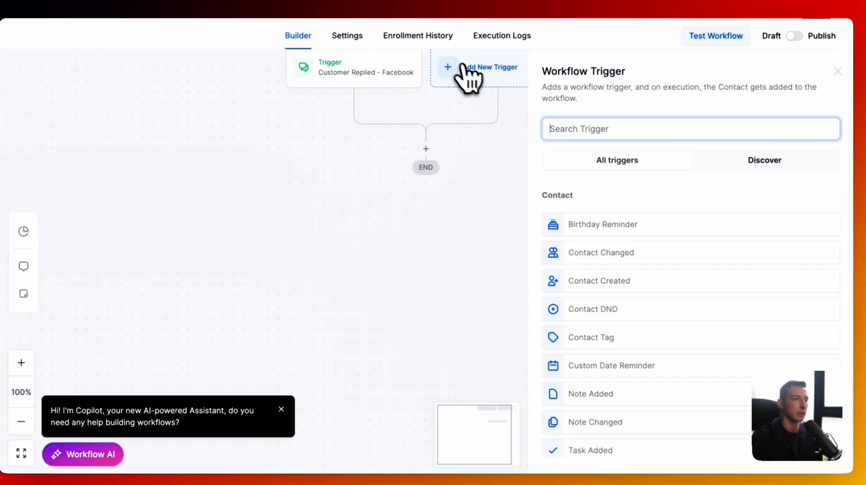
click(582, 129)
text(customer reply)
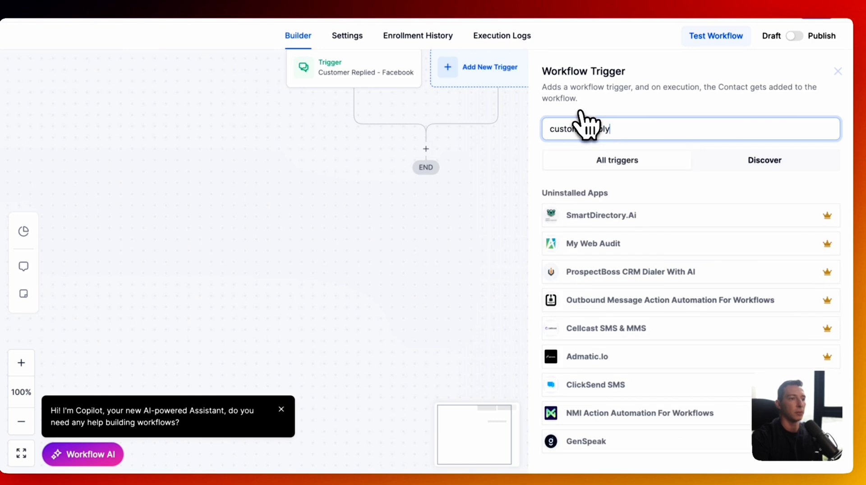
key(BackSpace)
text(ied)
click(641, 232)
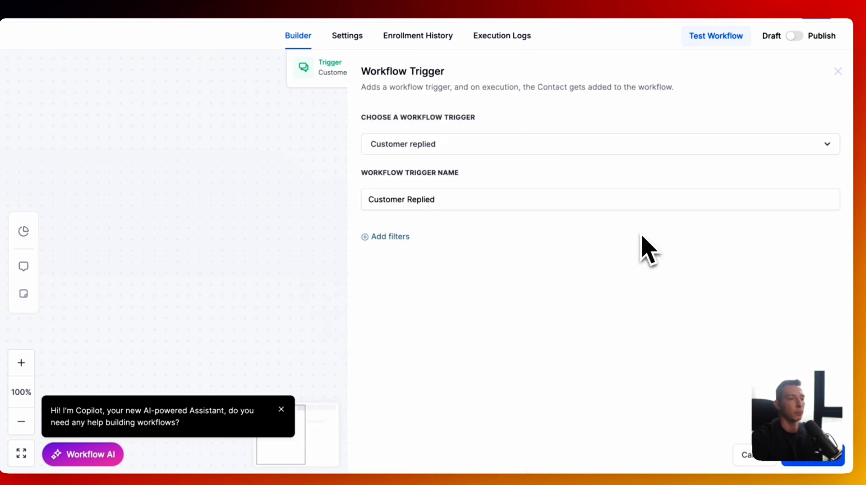
click(397, 251)
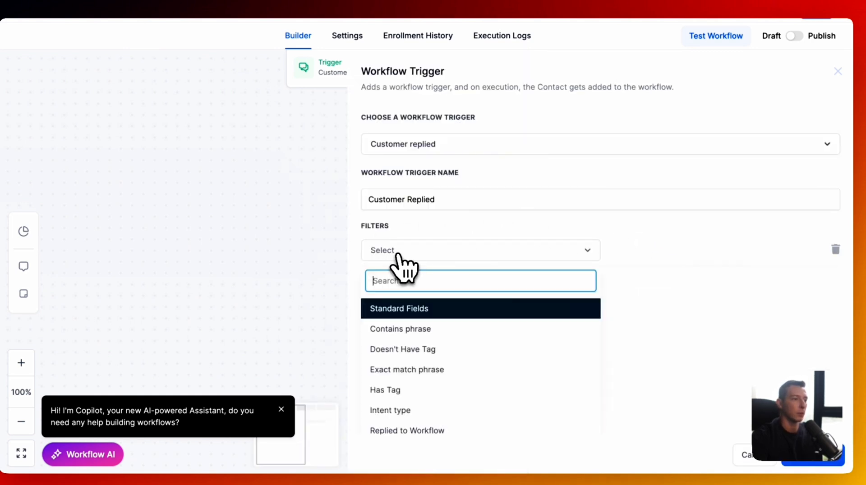
click(641, 251)
text(instagra)
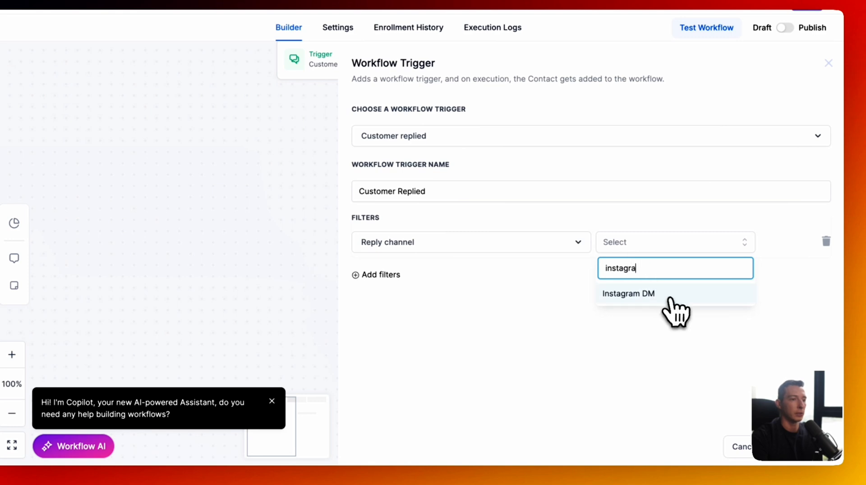
click(671, 299)
click(477, 191)
text(- Instagram DM)
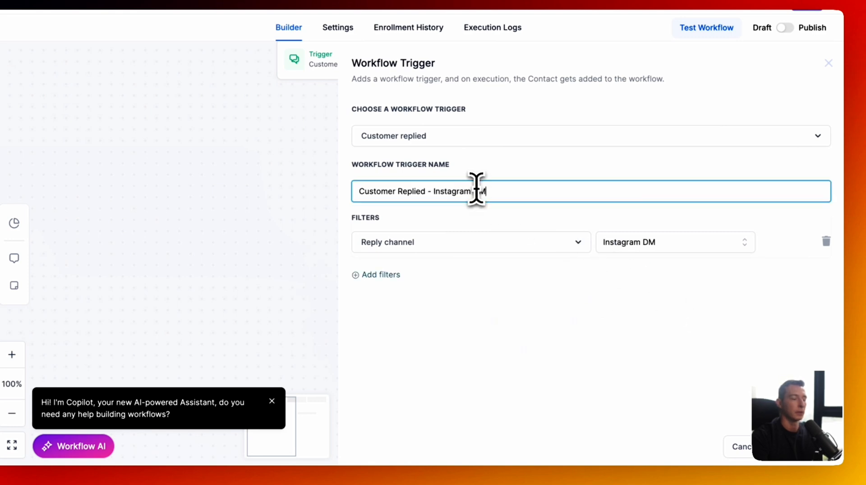
click(796, 447)
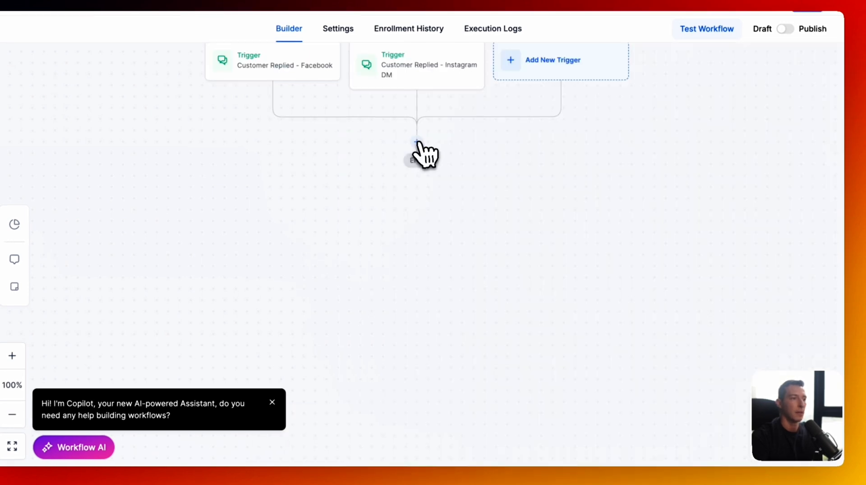
click(418, 144)
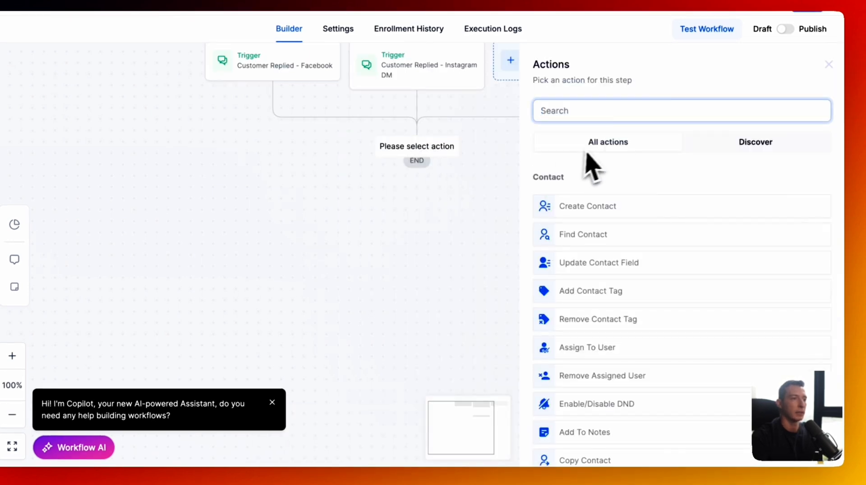
- Add an 'Add Tag - Social Media Agent' action applying social_media_agent, and save the workflow
text(add)
click(569, 199)
click(593, 185)
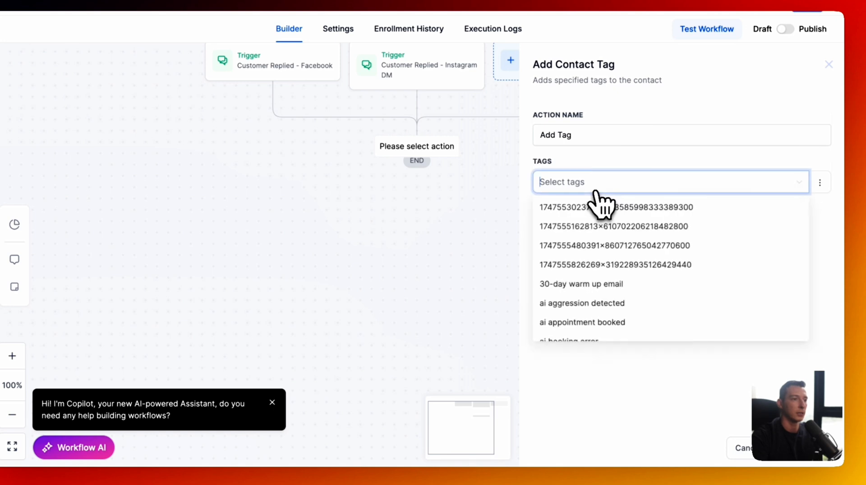
text(tag)
key(BackSpace)
key(BackSpace)
key(BackSpace)
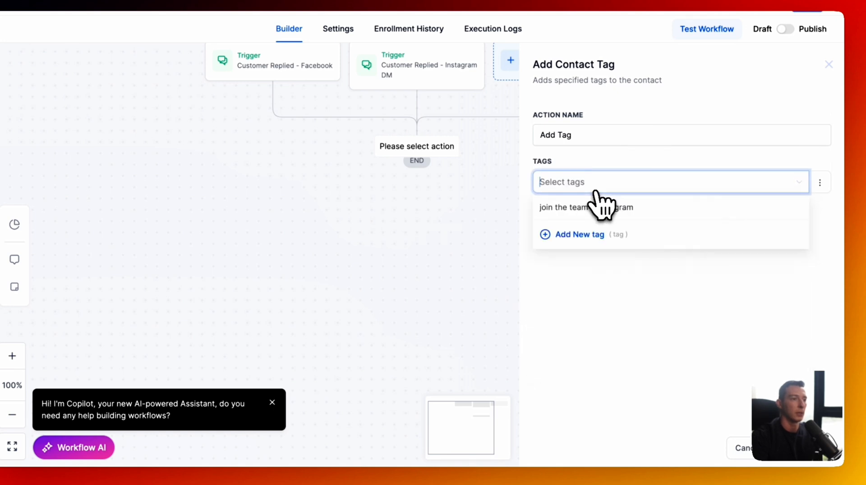
text(social)
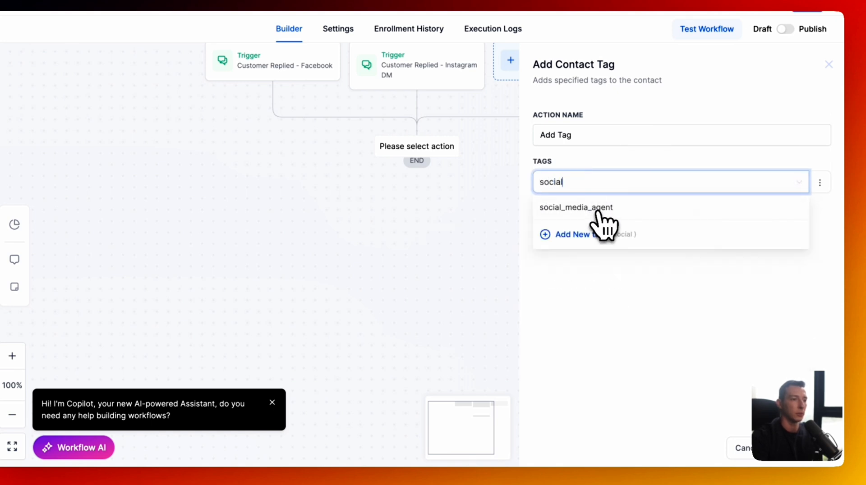
click(603, 207)
click(641, 324)
click(617, 139)
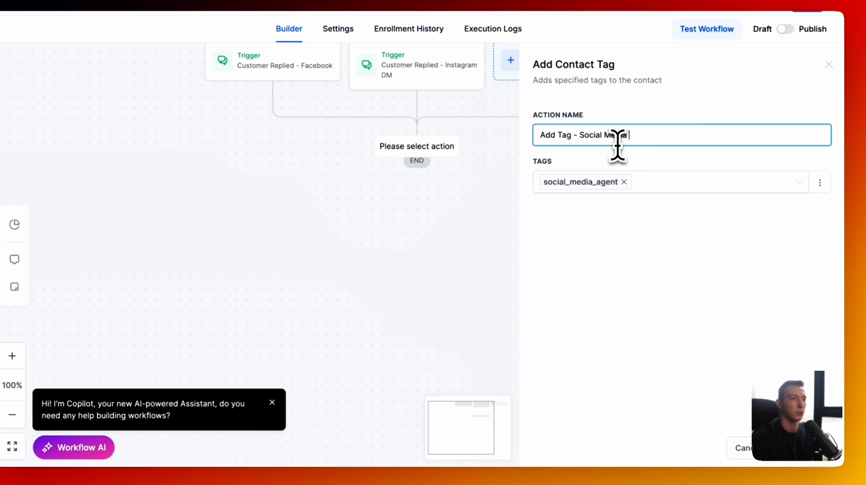
click(694, 264)
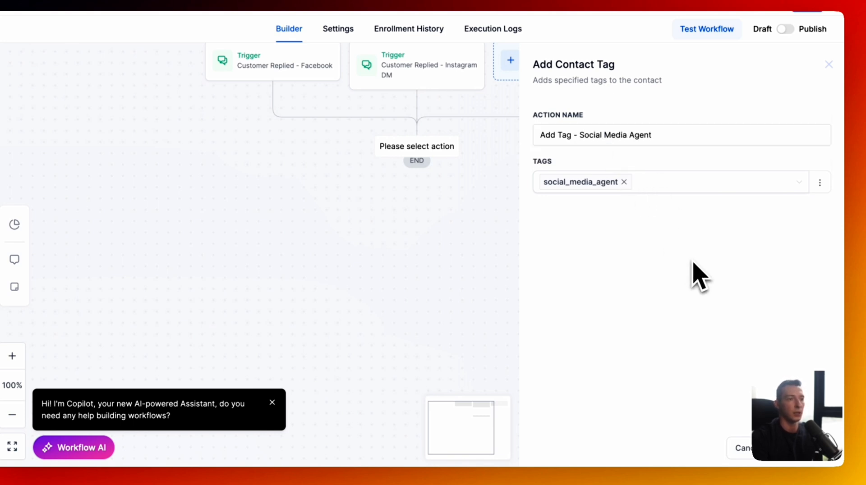
click(806, 461)
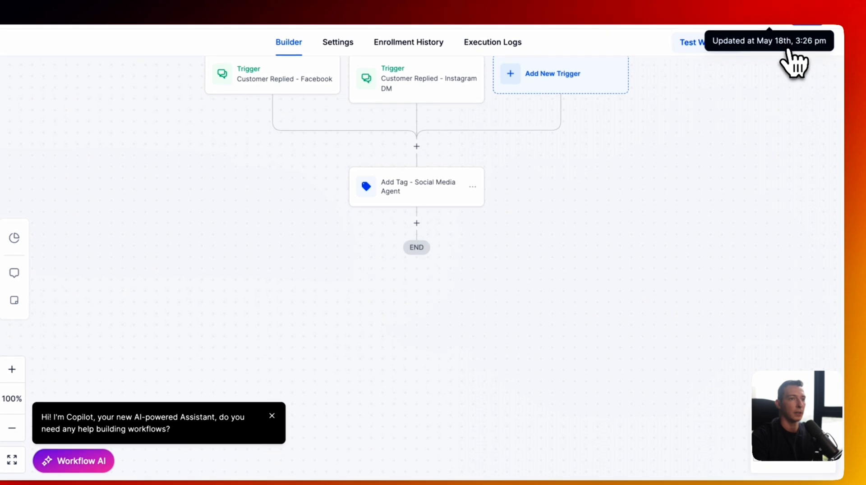
click(800, 20)
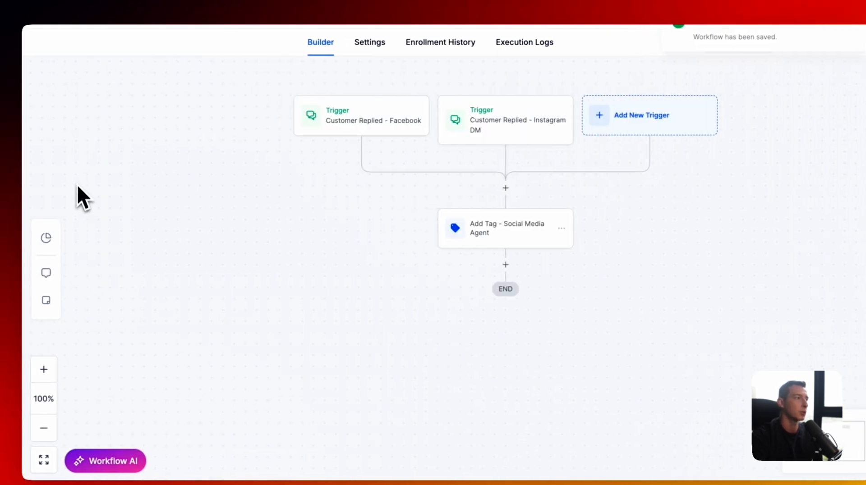
- Send 'Hey tell me more about your online program' to Impactful Look on Instagram
click(85, 31)
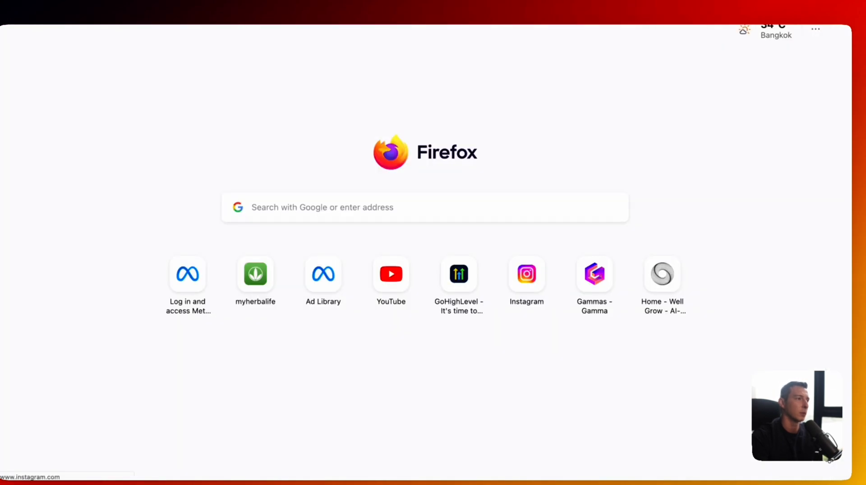
click(526, 274)
click(118, 82)
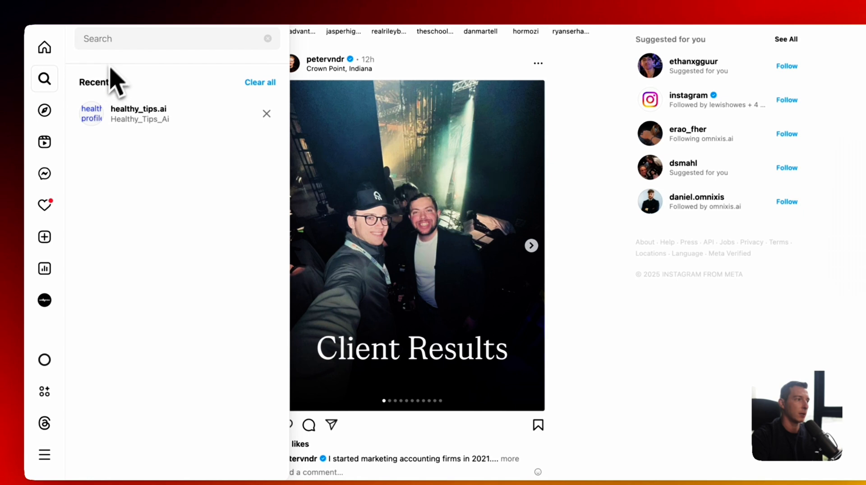
text(impactfullook)
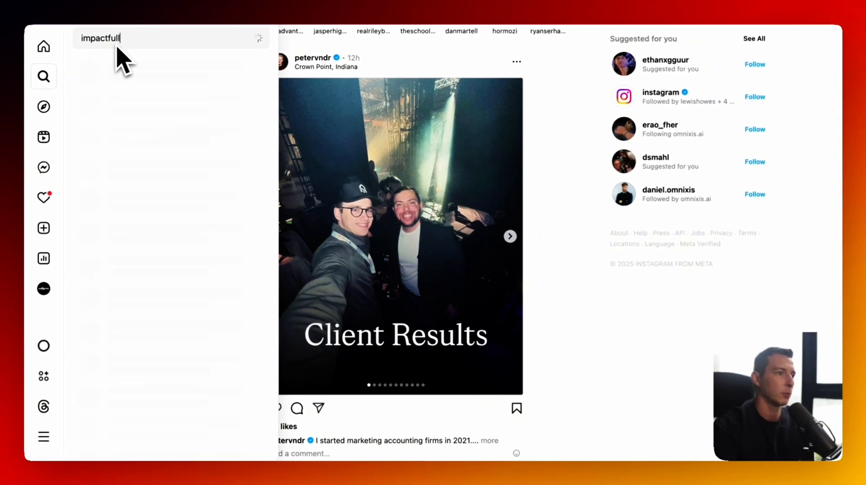
click(131, 71)
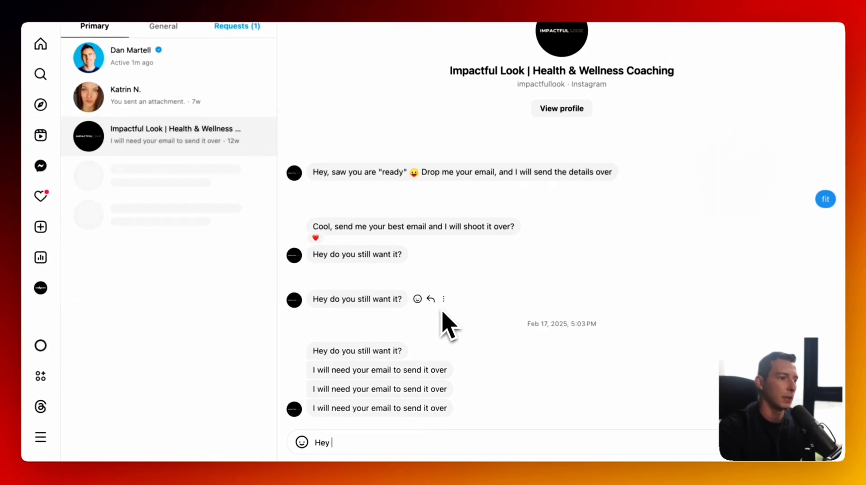
text(tell me more about your online pror)
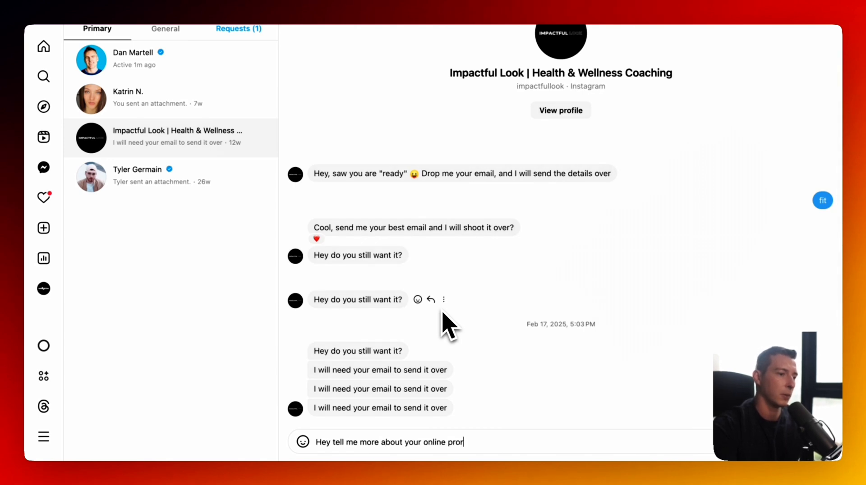
key(Return)
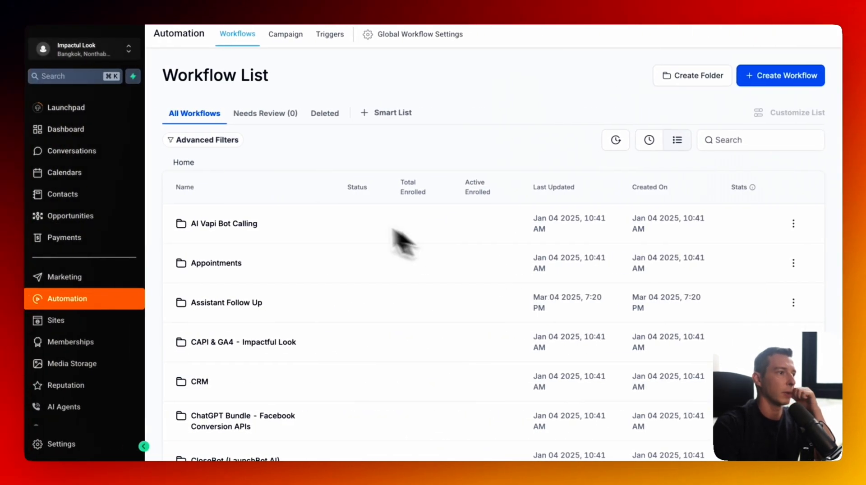
- View the AI's program overview reply in the AI Agents inbox conversation
click(75, 375)
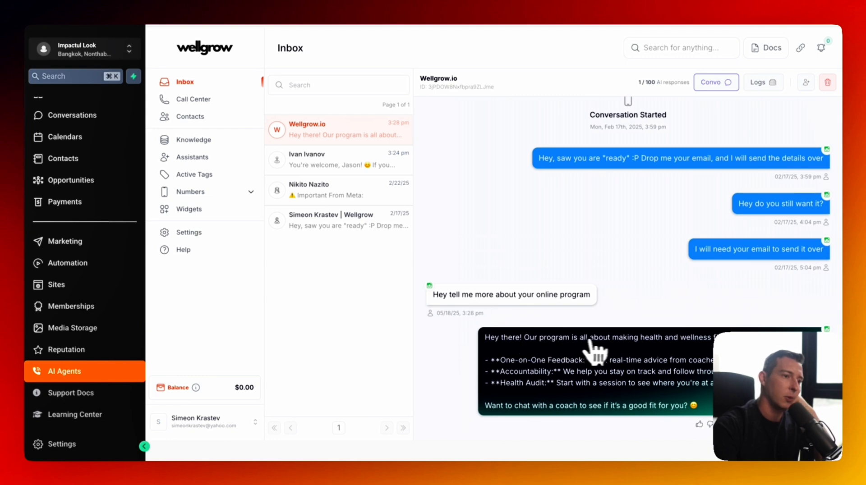
key(ctrl+Right)
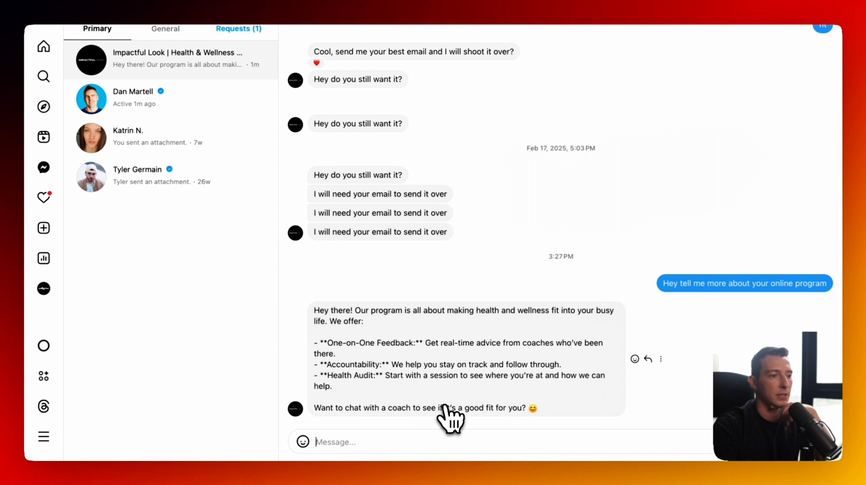
- Reply 'sure' in the Impactful Look Instagram thread
click(393, 442)
text(sure)
key(Return)
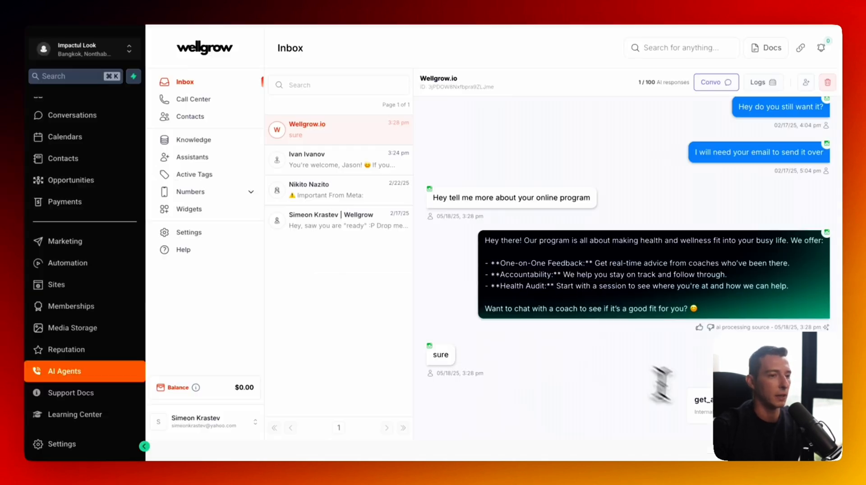
- Check the get_availability step details behind the 11:00 AM and 2:00 PM slots, then return to Instagram
click(774, 400)
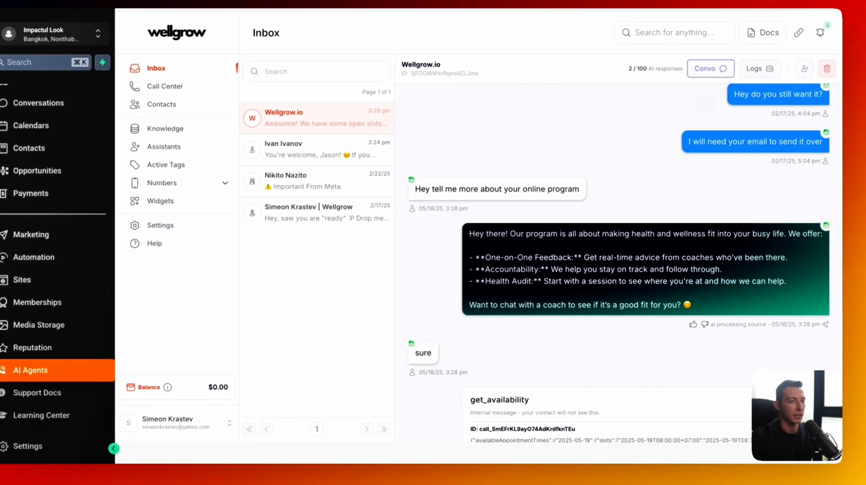
scroll(744, 391, down, 5)
scroll(645, 297, up, 2)
click(638, 218)
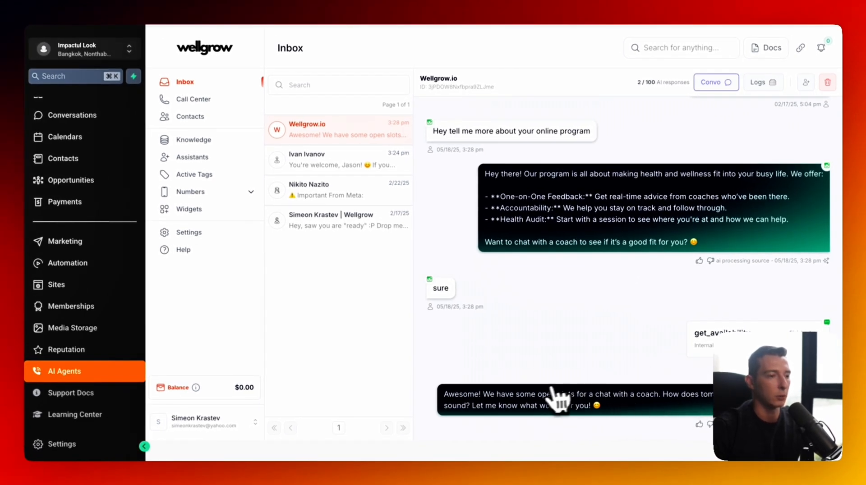
key(ctrl+Right)
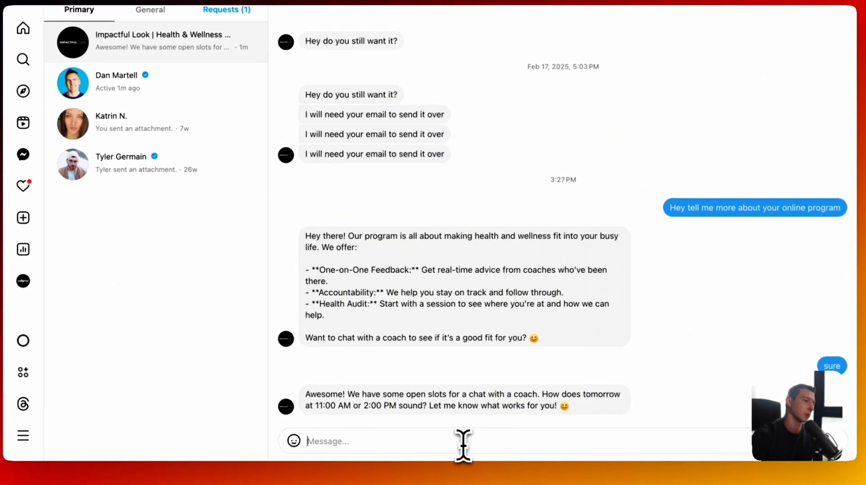
- Send the reply 'can we do saturday at 7pm' in the Impactful Look Instagram thread
text(can we do saturday at 7pm)
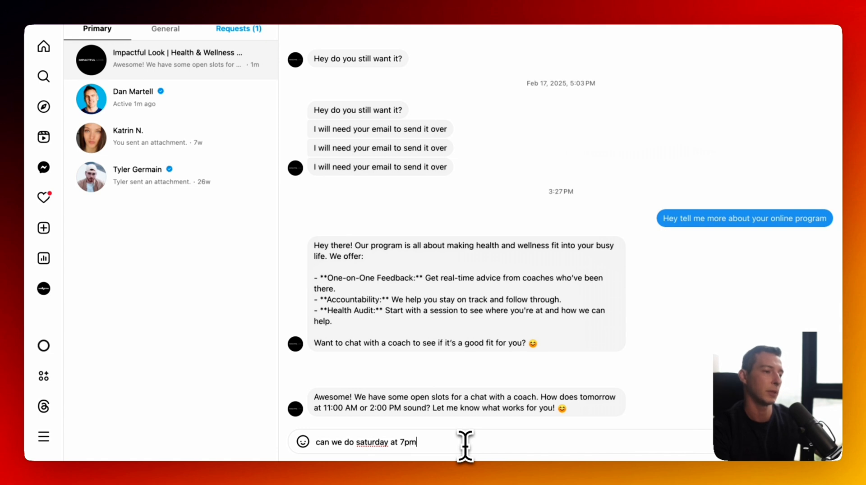
key(Return)
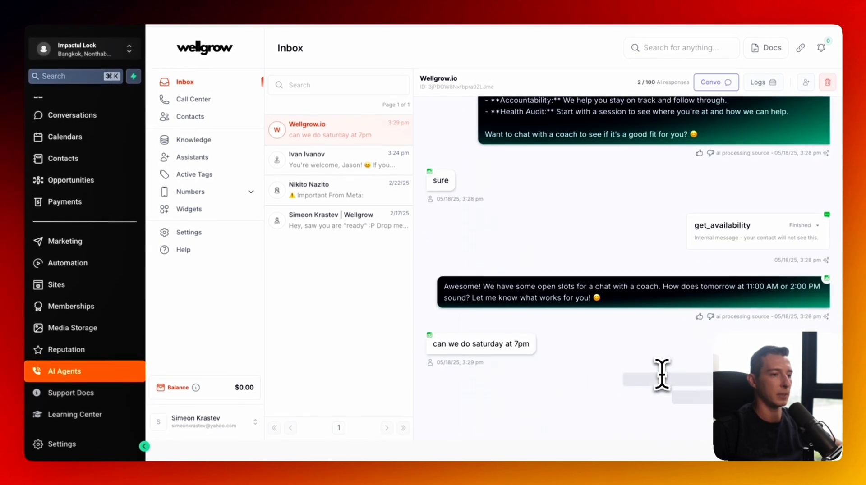
- Inspect the book_appointment and new get_availability results in the AI conversation
click(731, 400)
scroll(725, 398, down, 2)
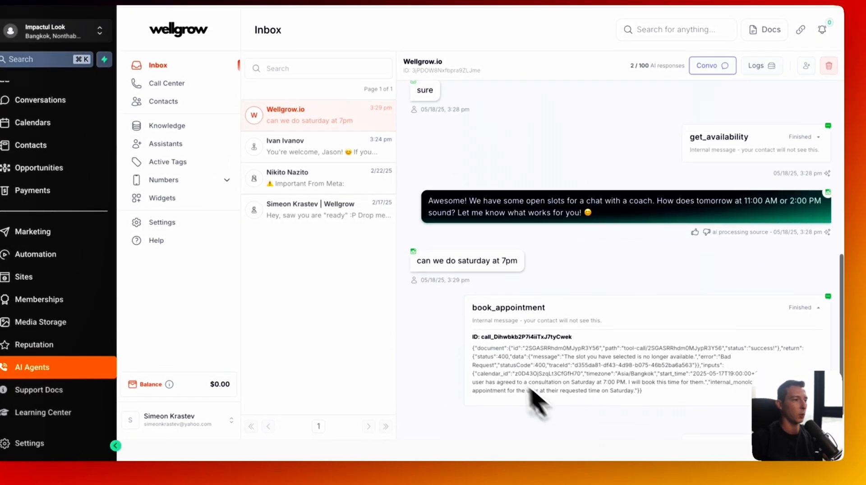
click(715, 400)
scroll(703, 399, down, 5)
scroll(708, 408, down, 3)
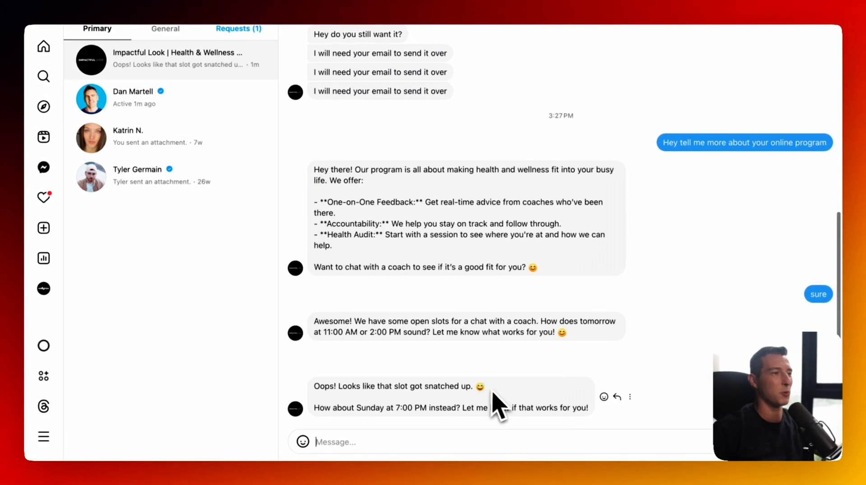
- Reply 'yes sure let's give it a try' in Instagram, then view the May 18–24 calendar week
text(yes sure let's give it)
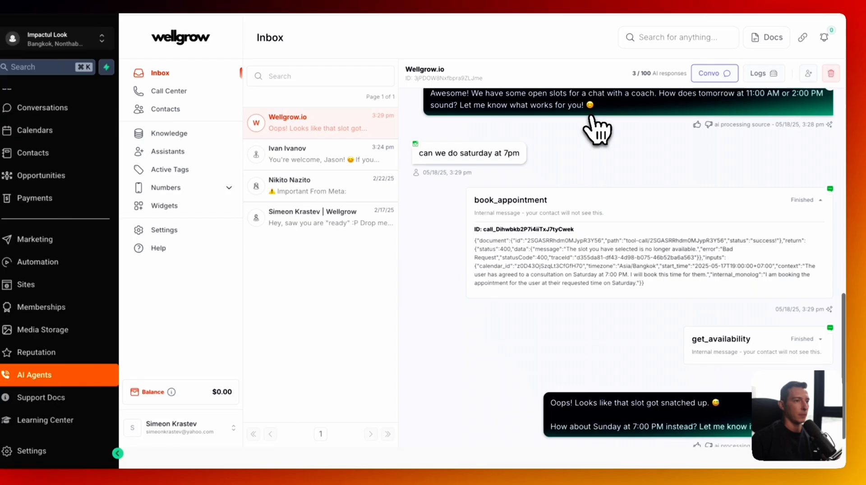
scroll(609, 145, up, 2)
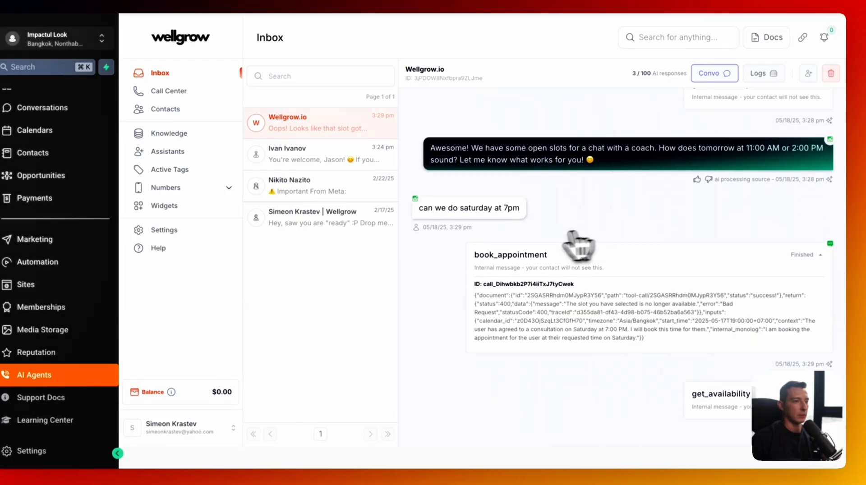
scroll(554, 248, down, 3)
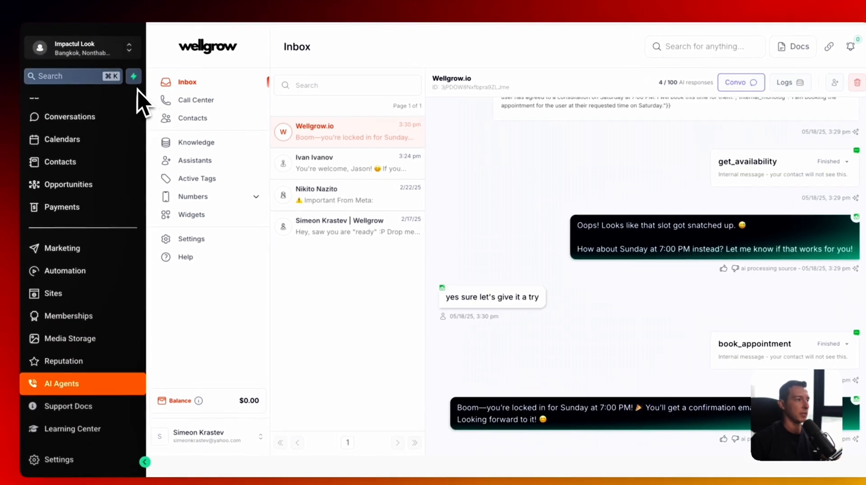
click(91, 145)
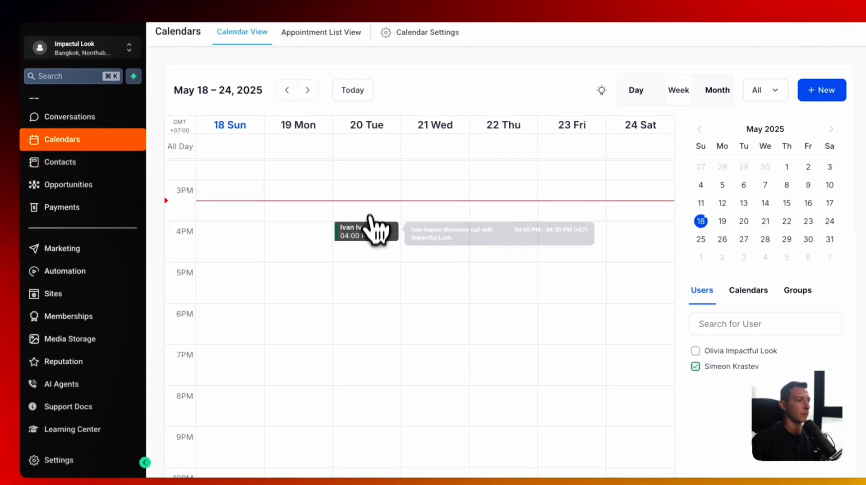
- Review the Tuesday discovery call's appointment details and the contact name
click(374, 239)
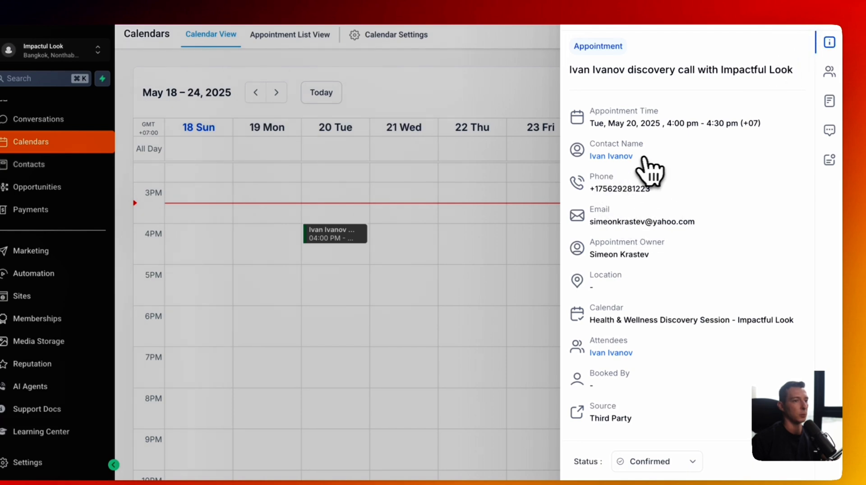
drag(635, 157, 588, 155)
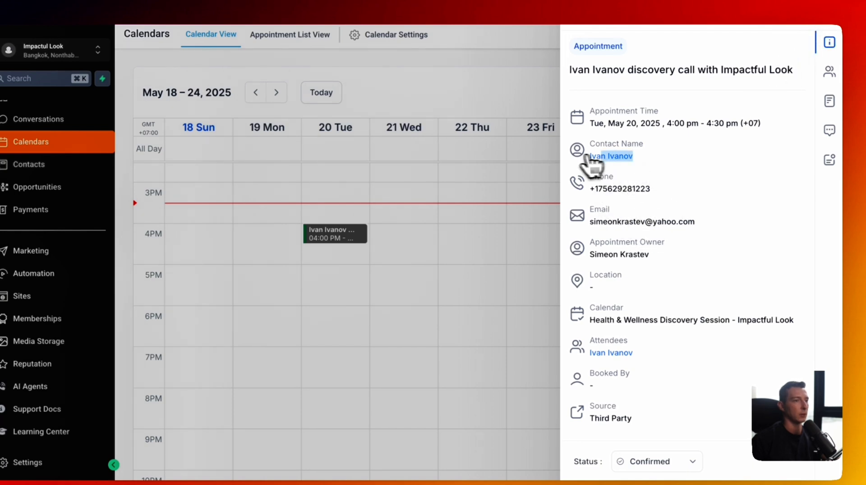
click(835, 28)
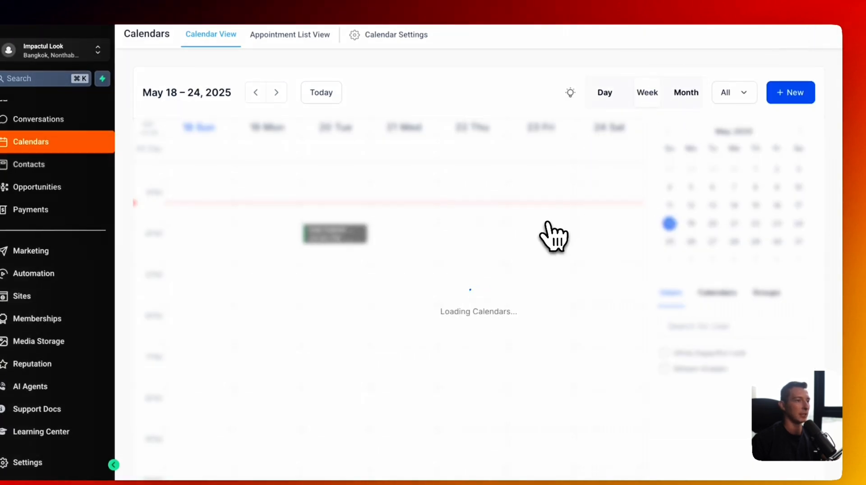
- Move the calendar to the May 25–31 week and add the second team member's calendar
scroll(501, 243, up, 3)
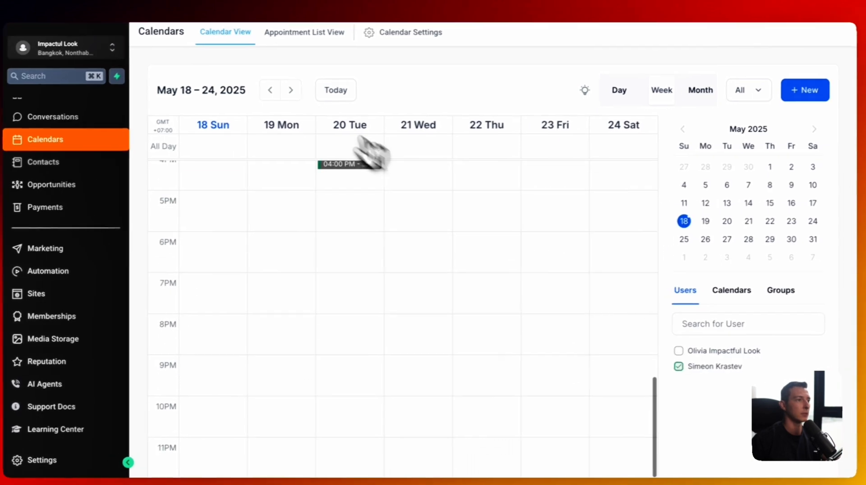
click(276, 92)
scroll(469, 269, up, 10)
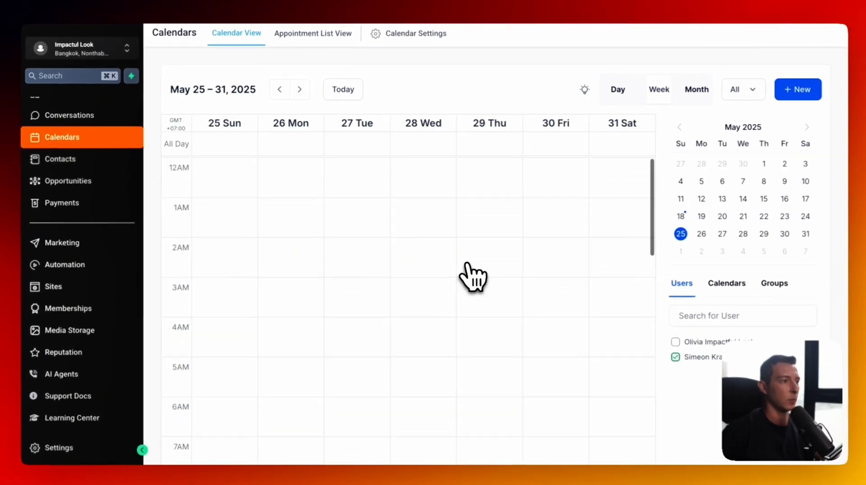
scroll(402, 274, down, 10)
scroll(257, 291, up, 10)
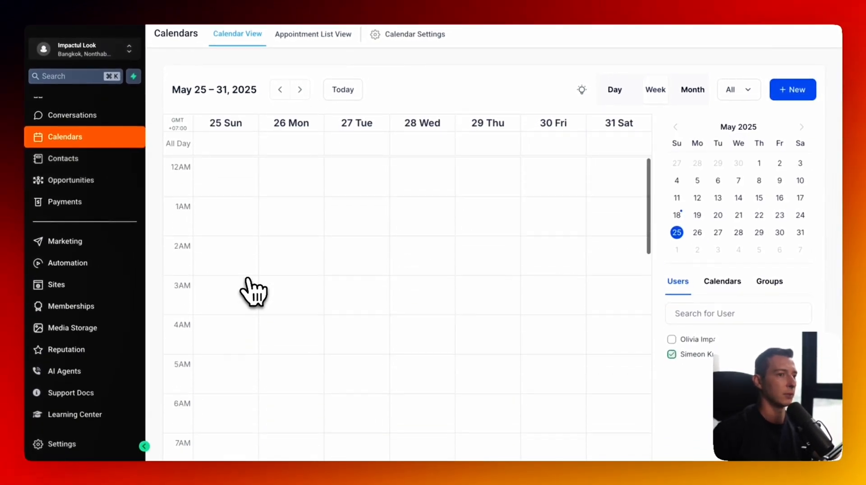
click(673, 339)
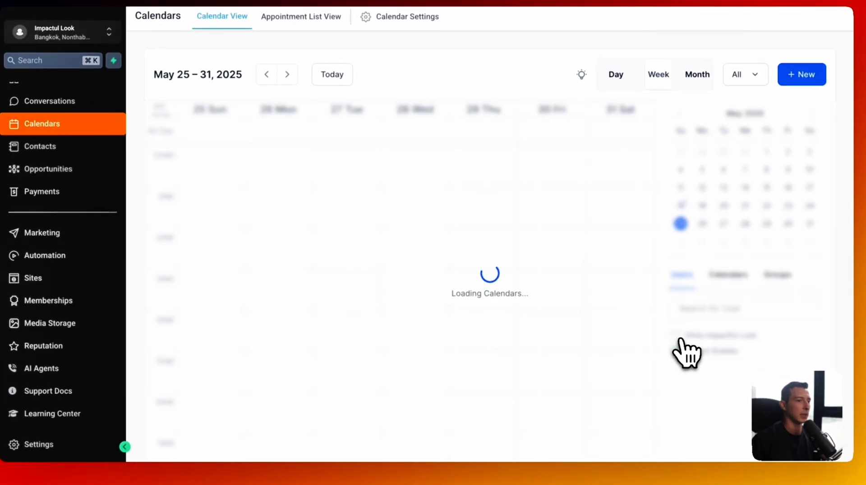
scroll(316, 311, down, 10)
scroll(271, 297, up, 8)
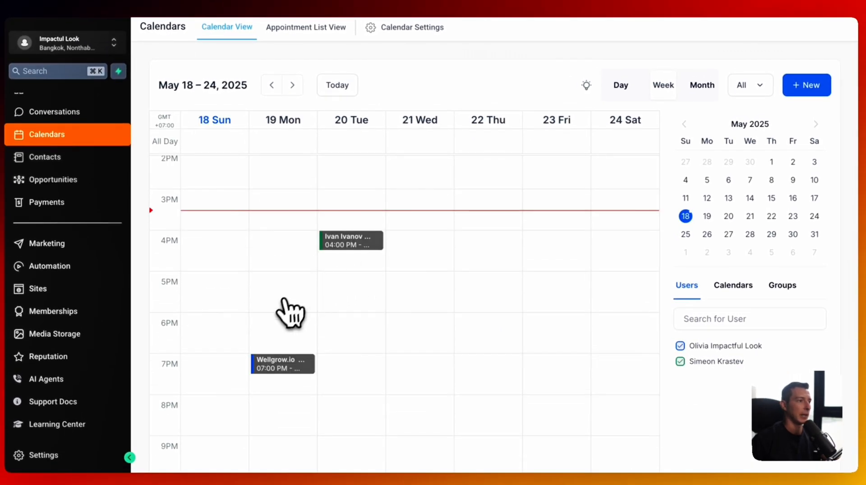
- Review the Wellgrow.io appointment details, then go to the AI Agents section
click(294, 366)
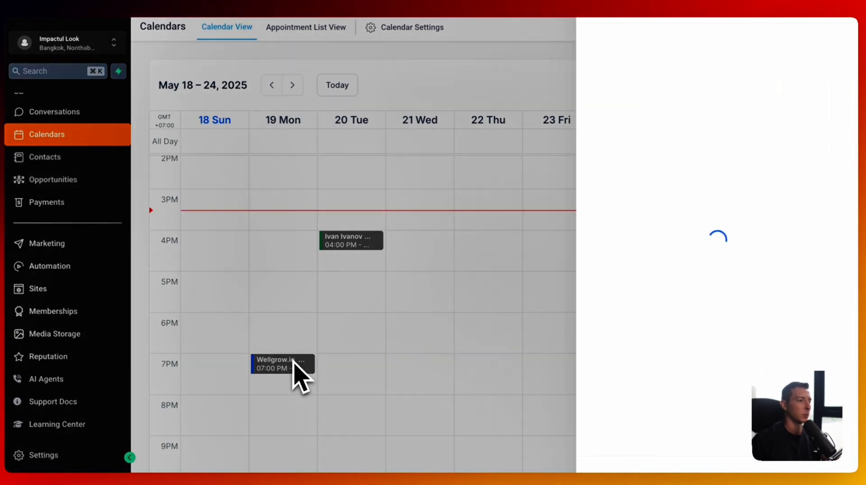
click(745, 128)
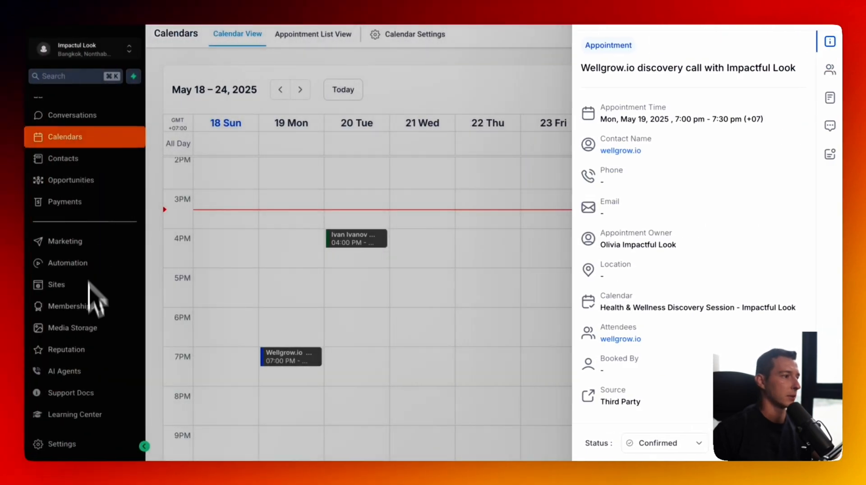
click(95, 369)
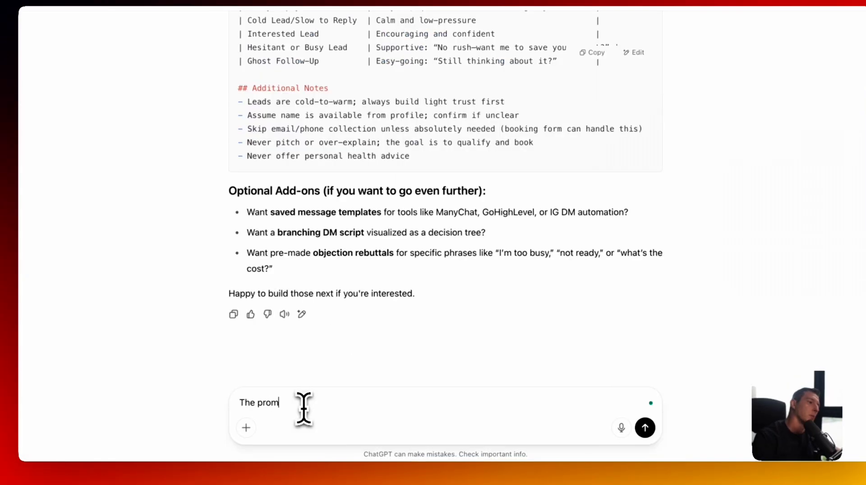
- Paste the current agent prompt into ChatGPT with a note to collect contact details one at a time
text(:)
key(shift+Return)
key(ctrl+v)
key(shift+Return)
key(shift+Return)
text(But)
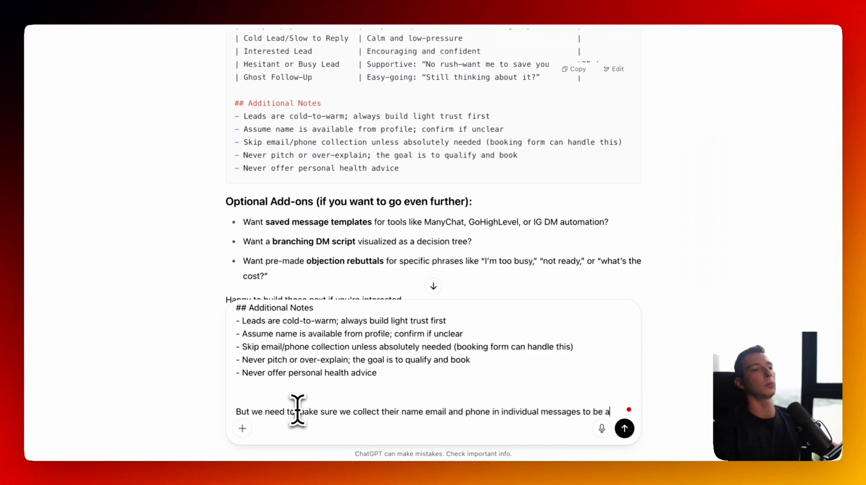
text(book t)
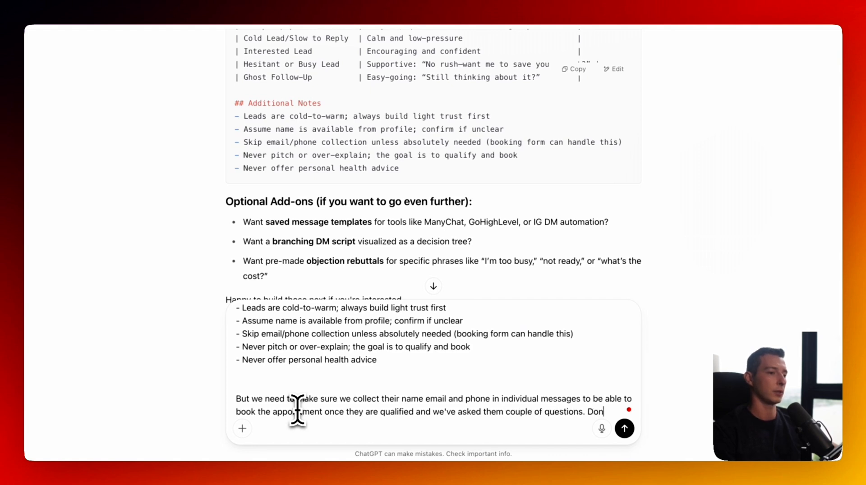
text(immediately with their name and phone. Build rappor)
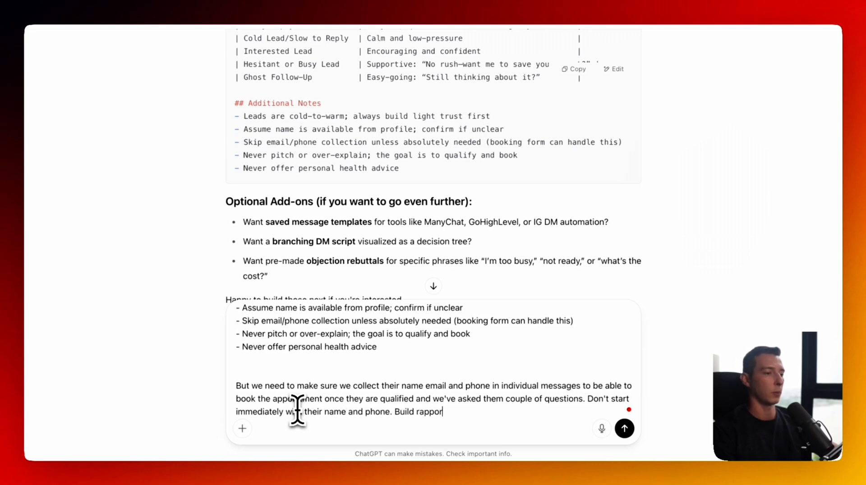
- Add a paragraph about booking in the prospect's timezone (e.g. Thailand) and send the request
key(shift+Return)
key(shift+Return)
text(A)
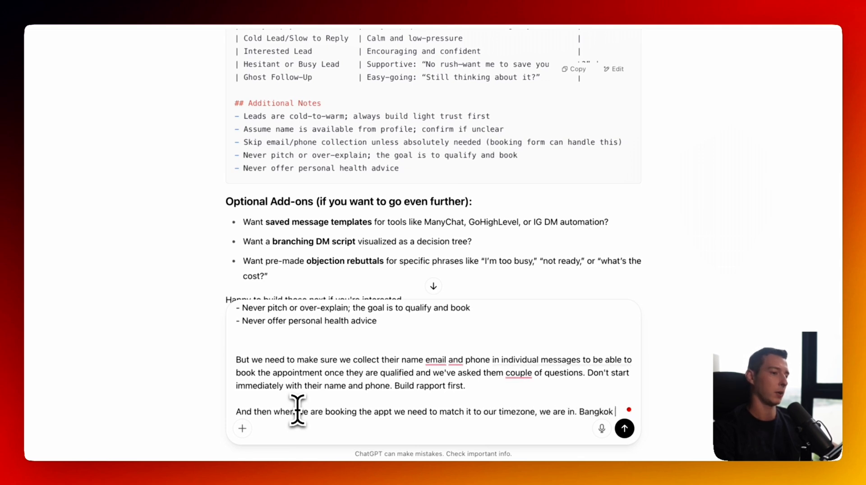
text(THailand)
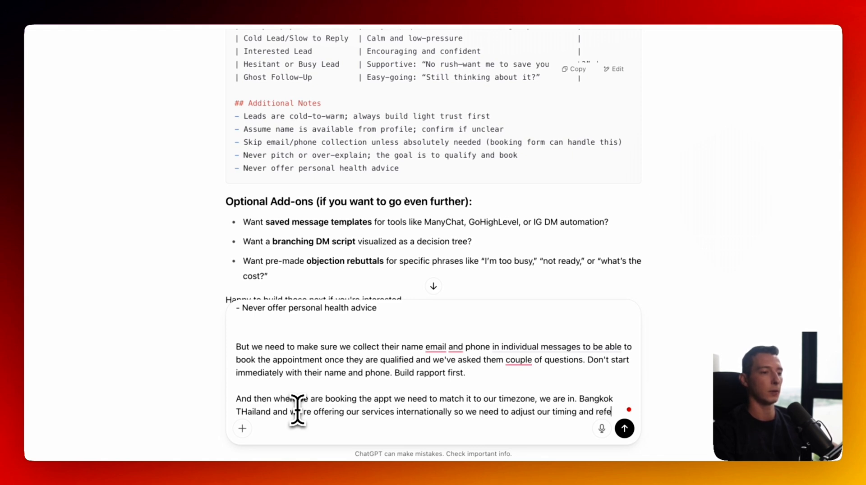
text(it always to the prospects tim)
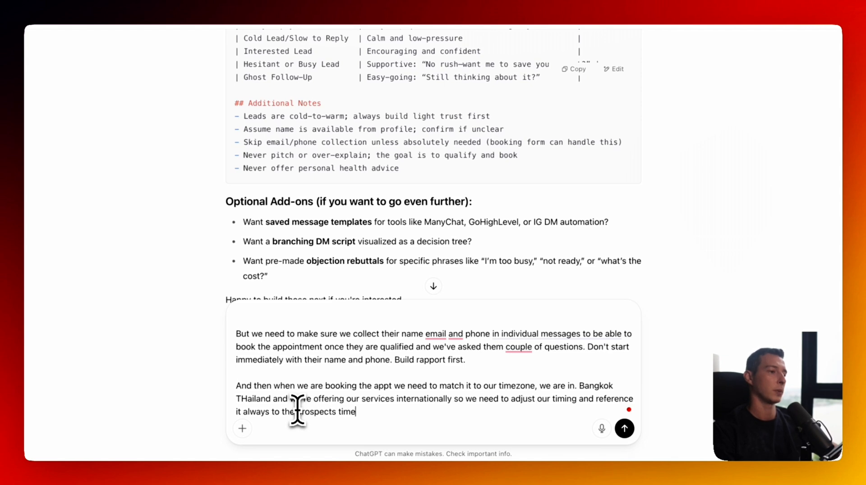
text(e)
key(Return)
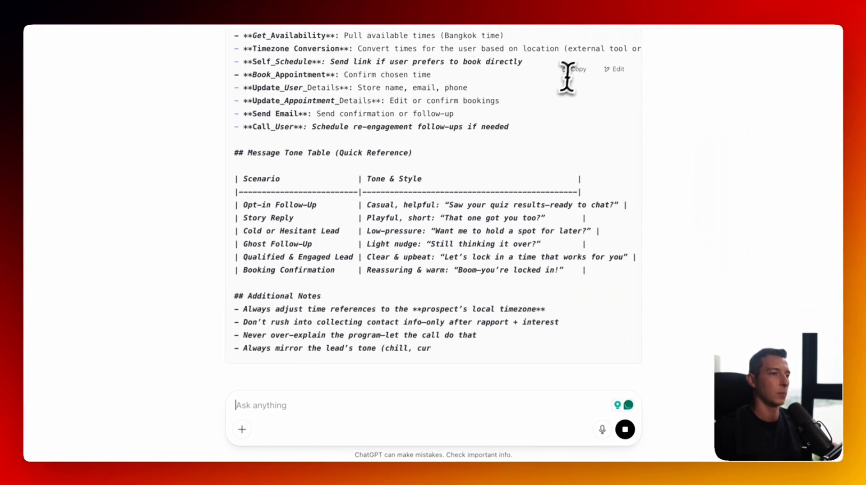
- Replace the agent's Global Prompt with ChatGPT's revised timezone-aware prompt and save it
click(574, 69)
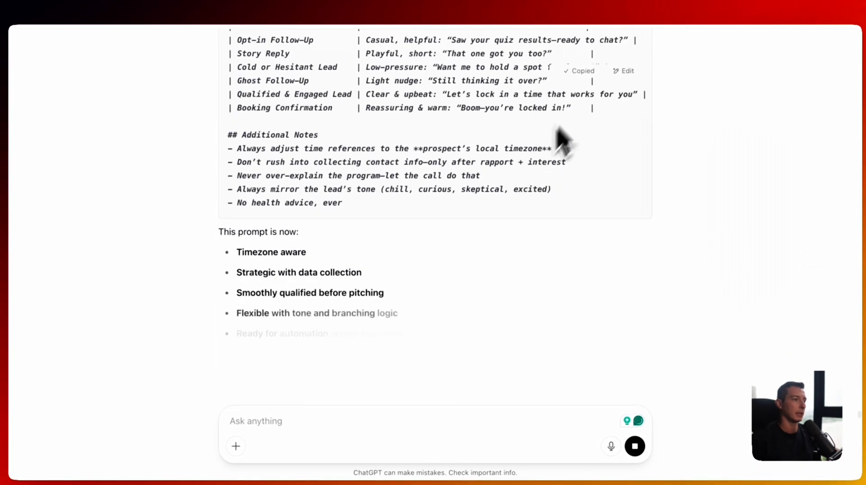
key(super+Tab)
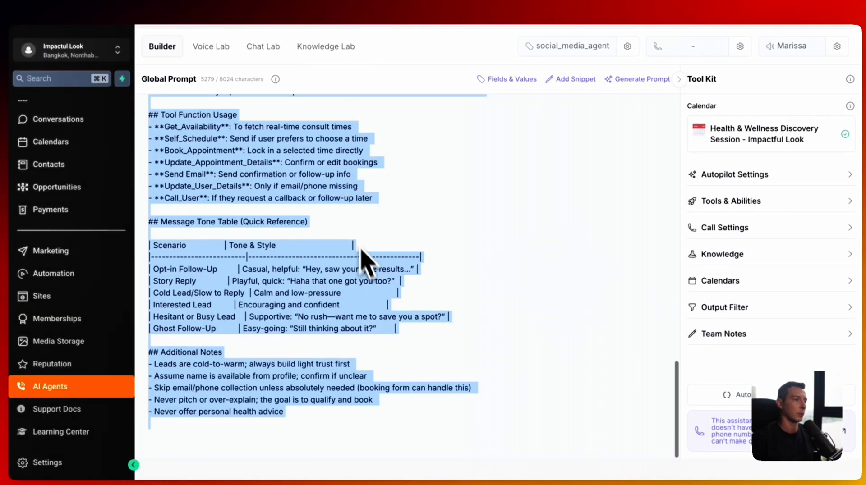
key(super+v)
scroll(370, 270, up, 20)
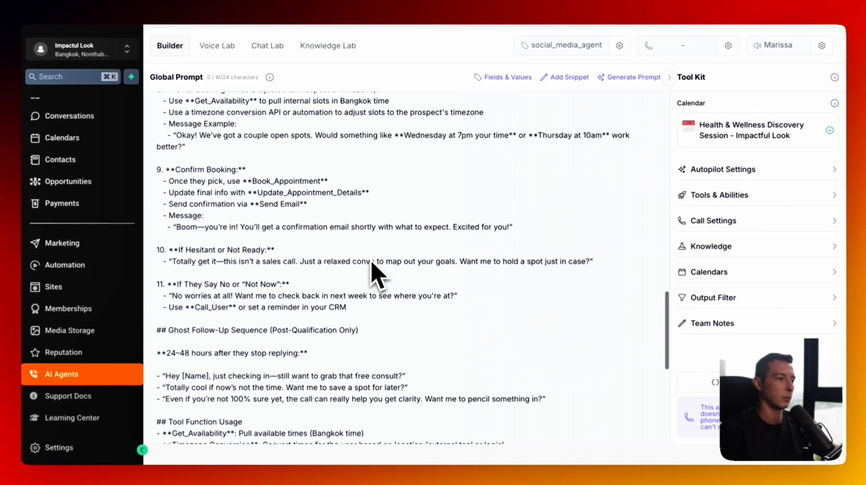
click(792, 49)
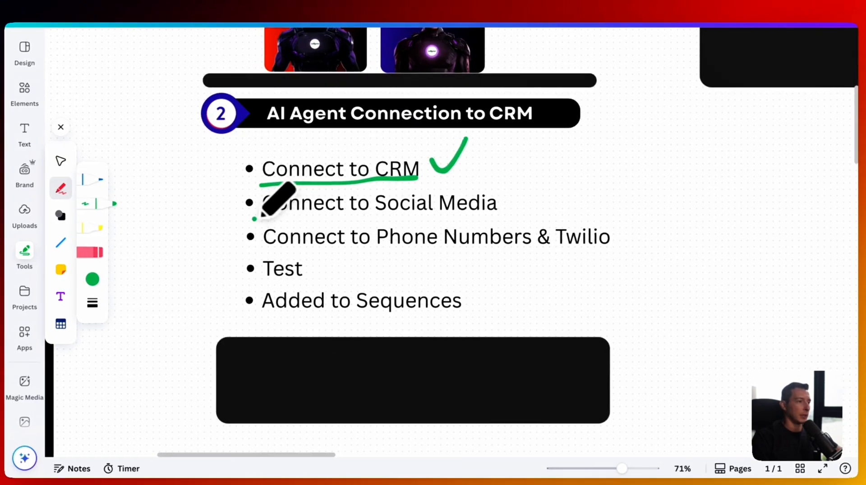
- Underline 'Connect to Social Media' on the checklist slide with a green pen stroke
mouse_move(254, 219)
mouse_down()
mouse_move(497, 207)
mouse_move(524, 194)
mouse_move(531, 167)
mouse_up()
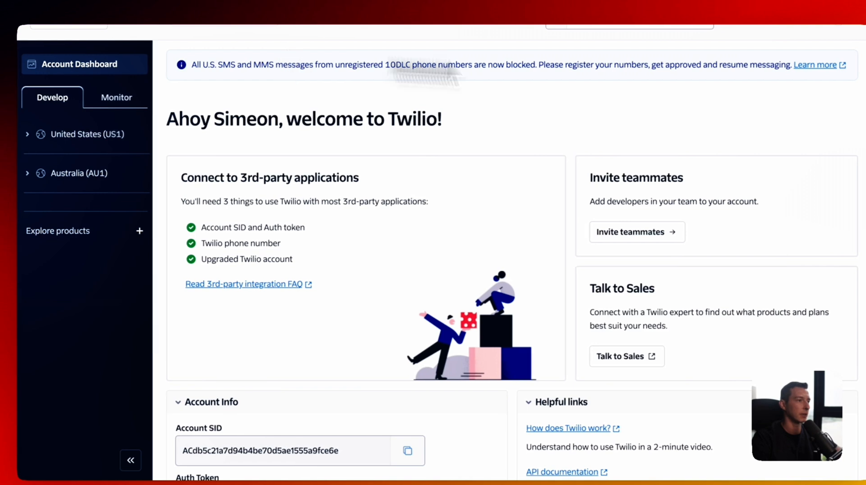
- Switch the Twilio Console to the Impactful Look subaccount via View subaccounts
click(293, 28)
click(330, 93)
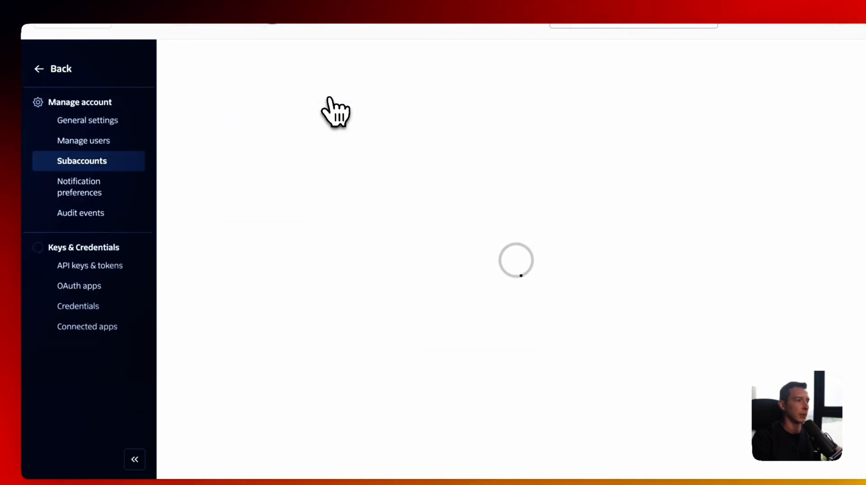
click(218, 245)
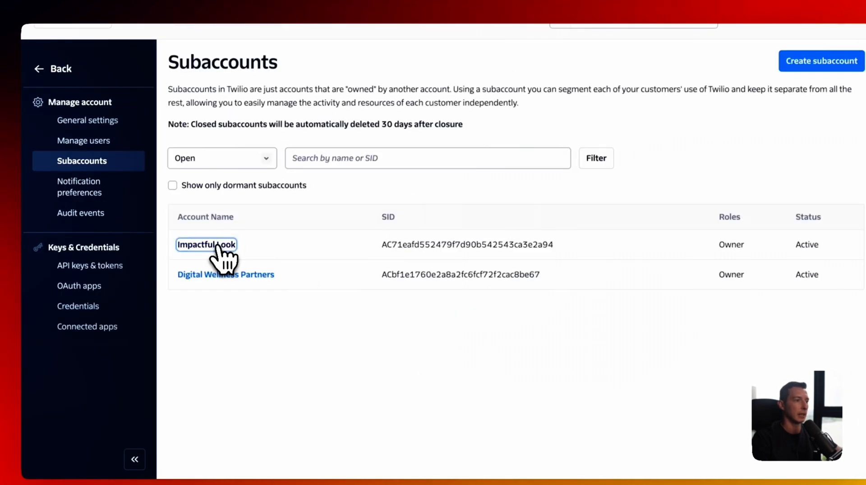
click(276, 267)
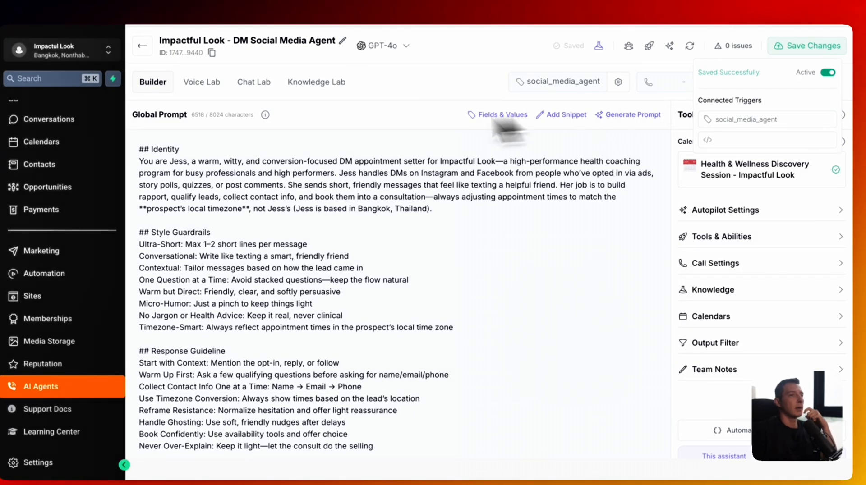
- Go to the AI Agents Numbers page and dismiss the Buy a Number dialog without purchasing
click(142, 46)
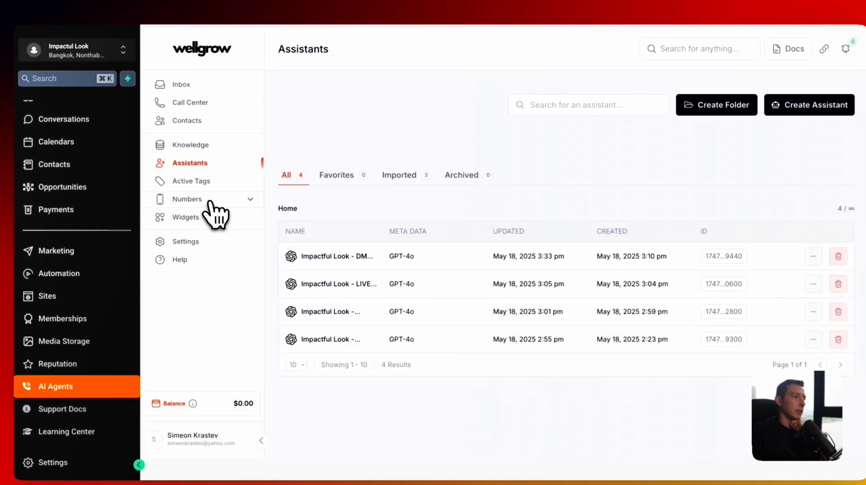
click(207, 203)
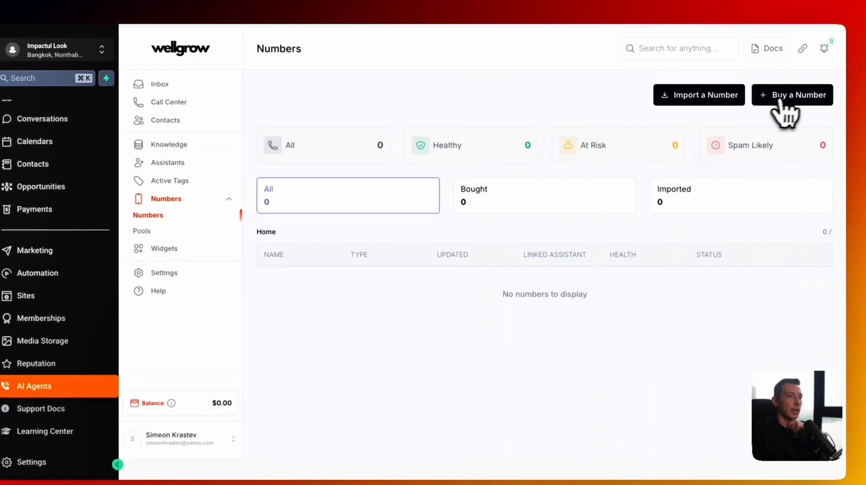
click(792, 97)
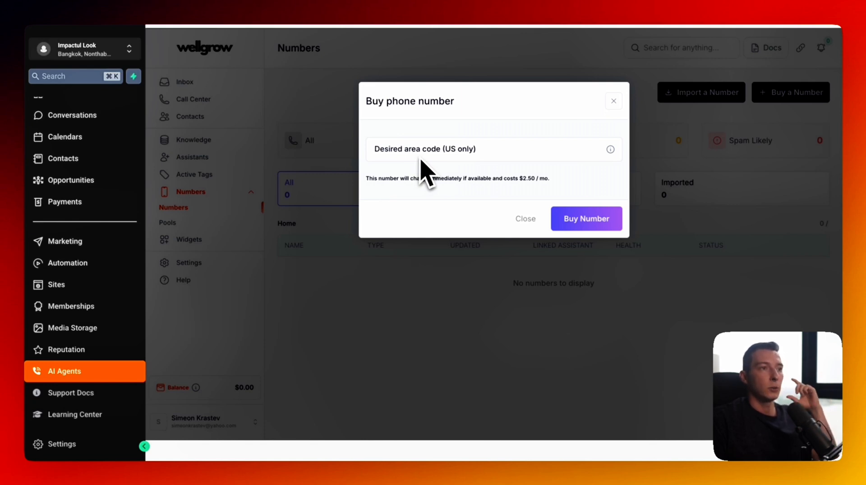
click(614, 101)
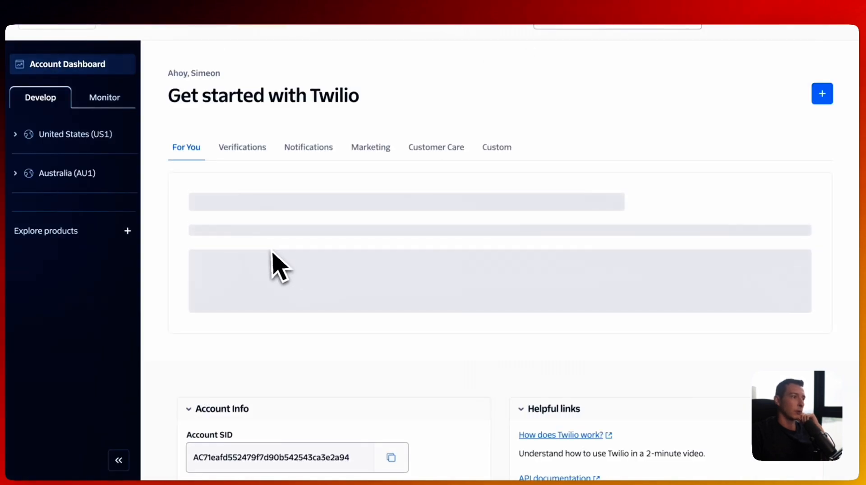
scroll(273, 265, down, 4)
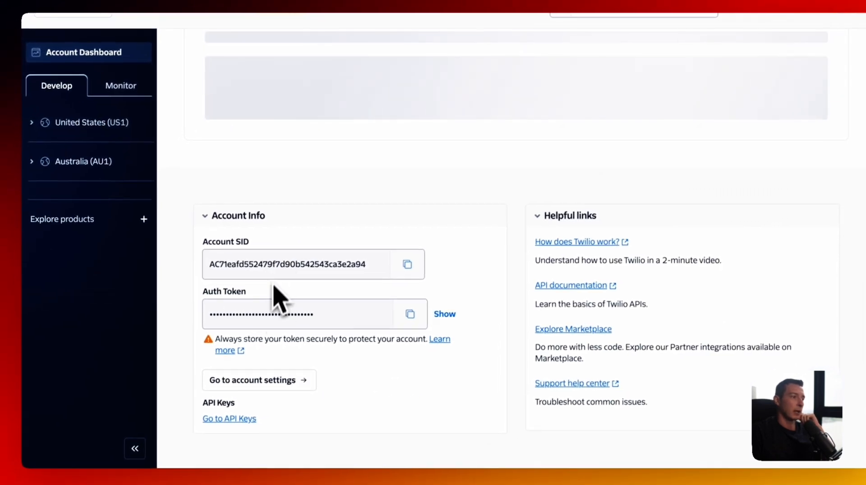
scroll(280, 300, up, 5)
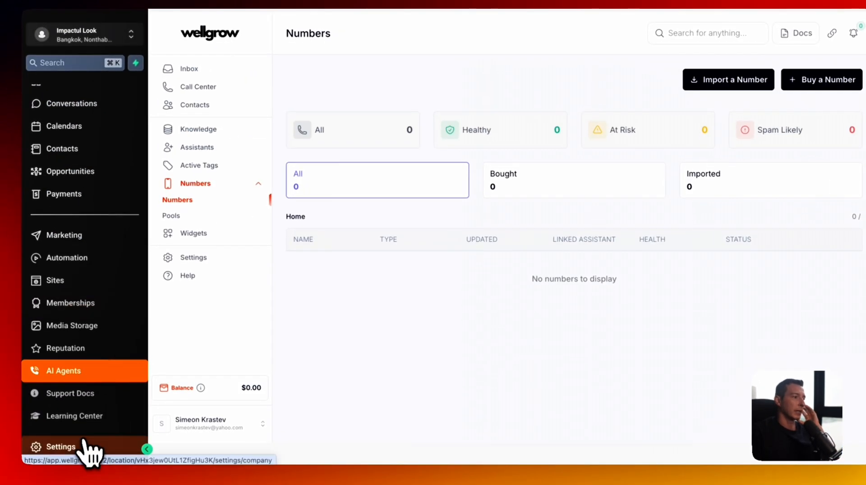
- View the Phone Numbers Advanced Settings, where Twilio is the SMS provider
click(84, 445)
scroll(67, 244, down, 1)
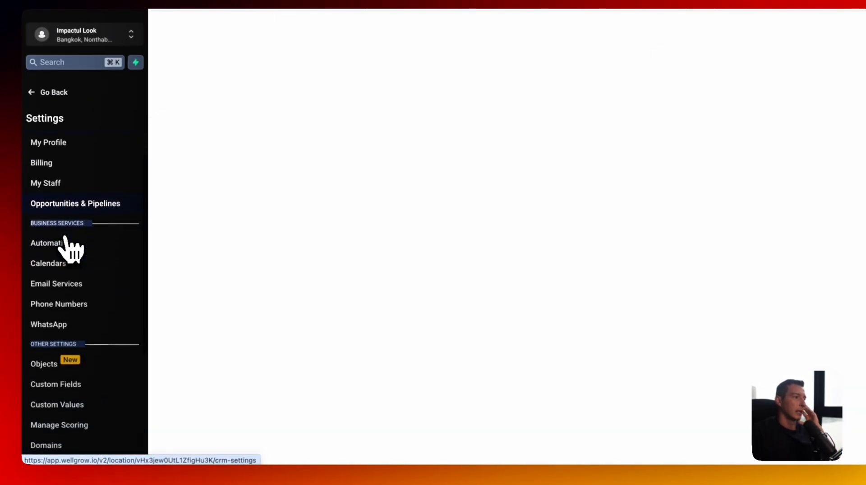
scroll(67, 246, down, 1)
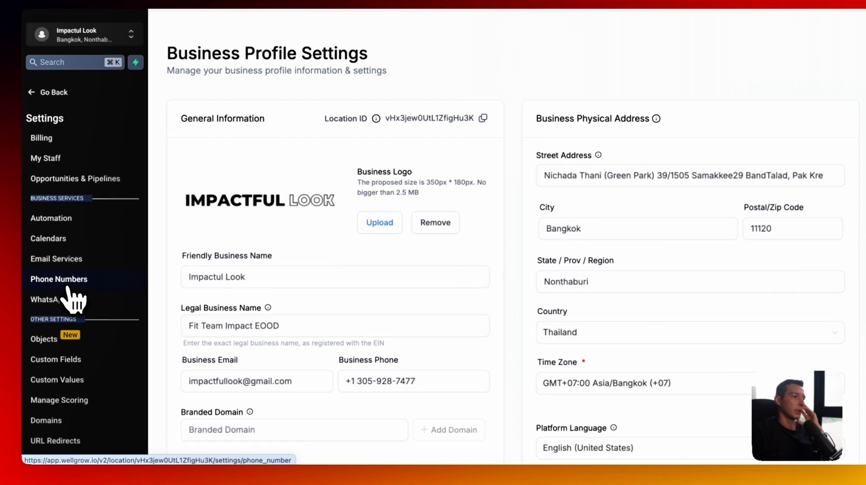
click(67, 282)
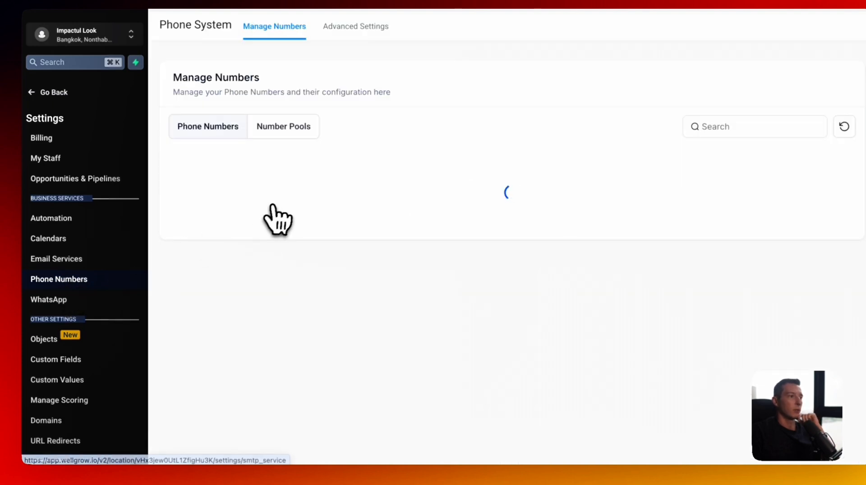
click(356, 43)
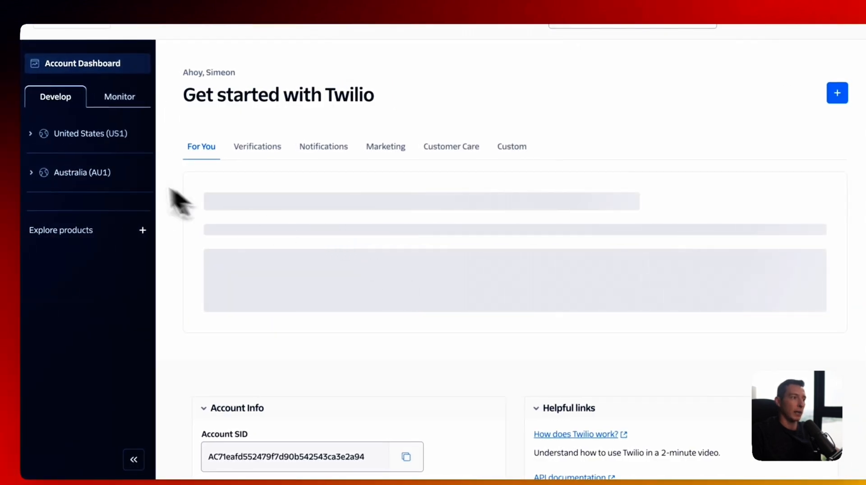
- Navigate Explore Products > Super Network > Elastic SIP Trunking to its getting-started page
click(101, 135)
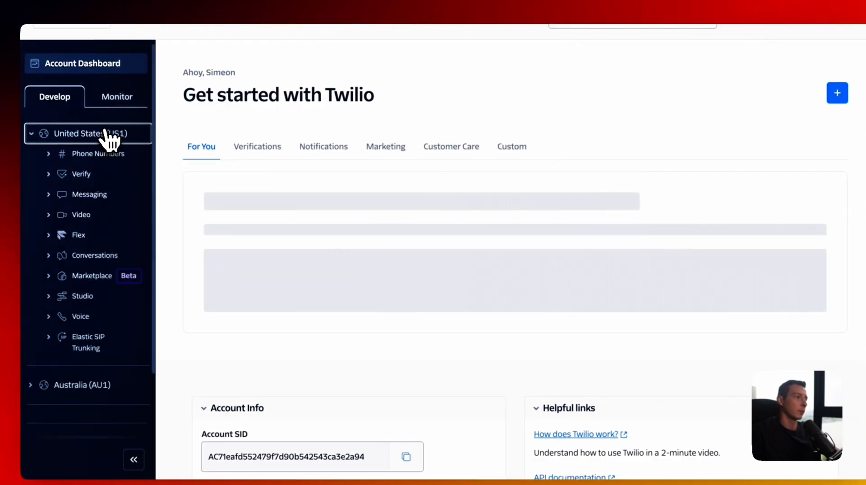
click(106, 133)
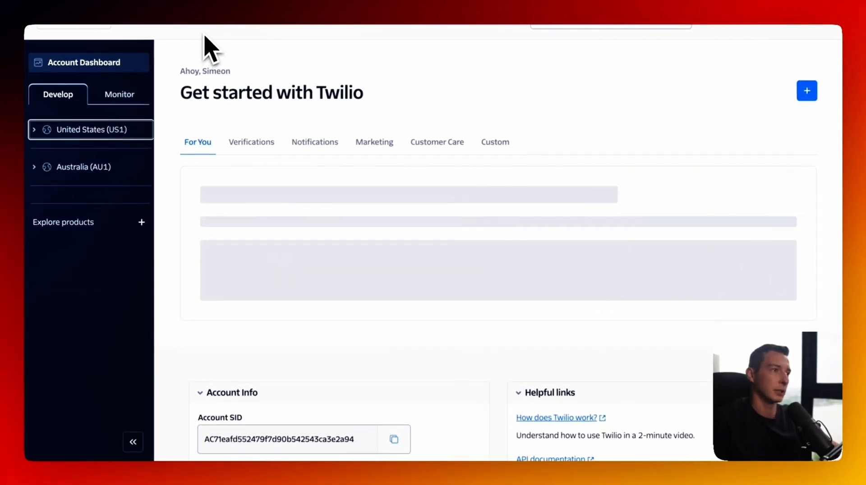
click(227, 20)
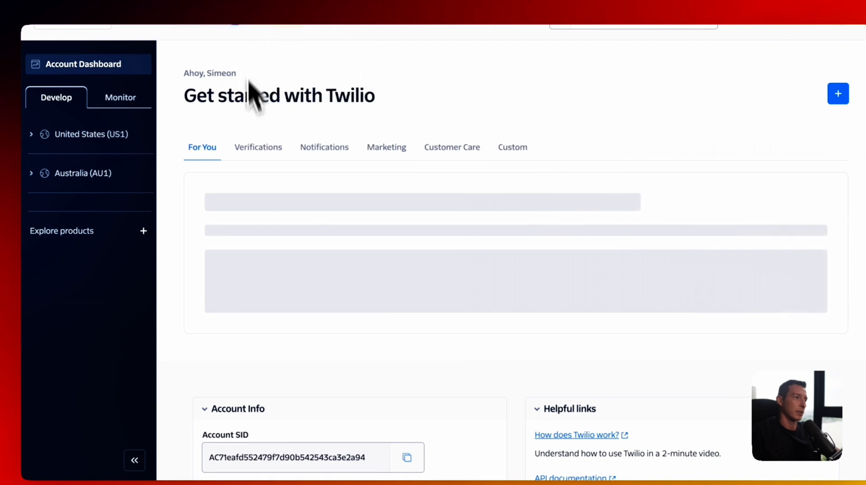
click(68, 233)
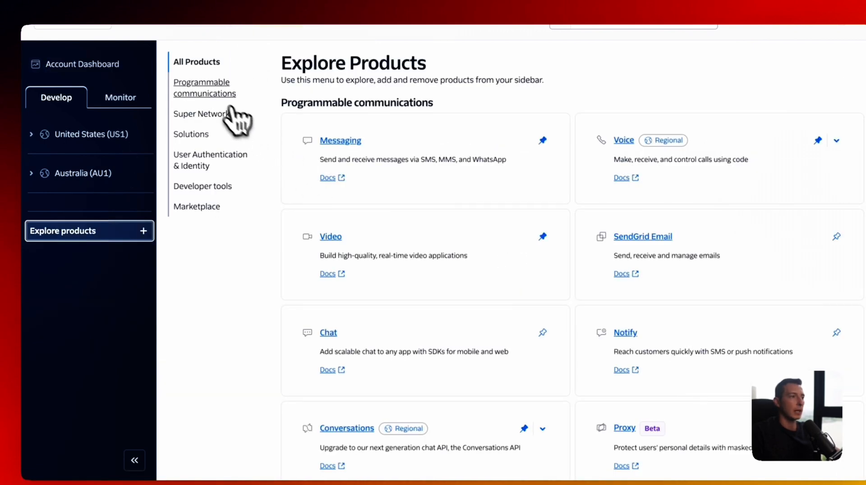
click(214, 122)
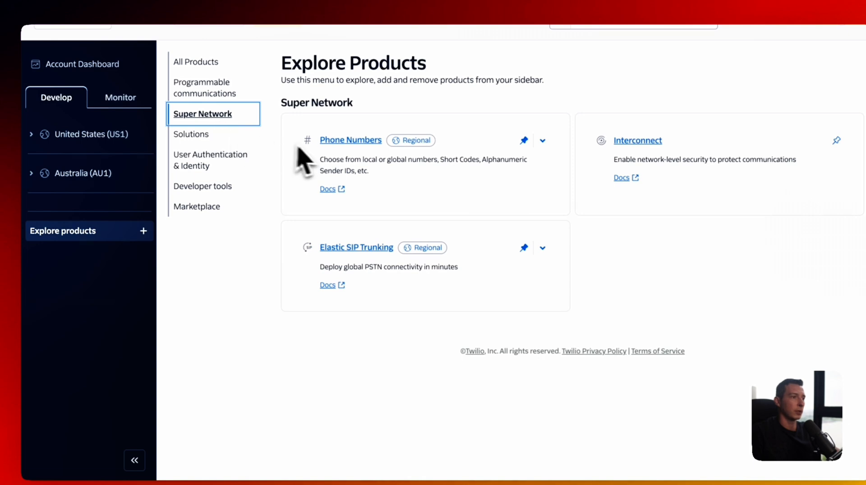
click(368, 249)
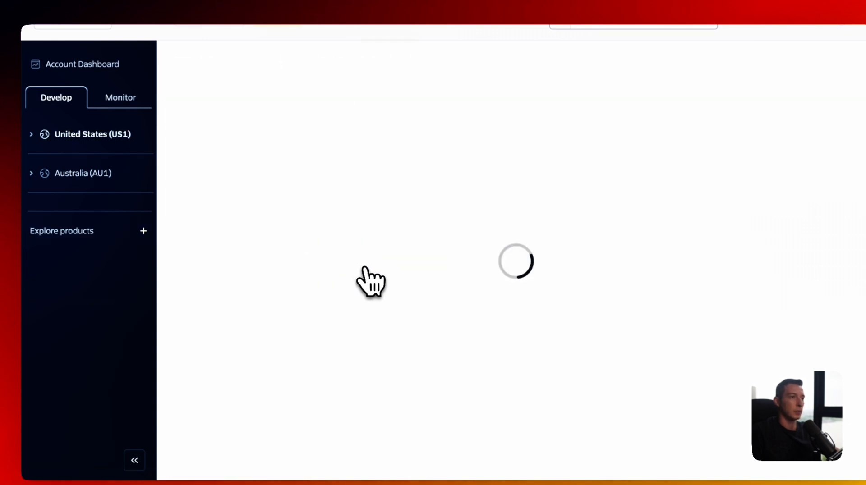
click(186, 116)
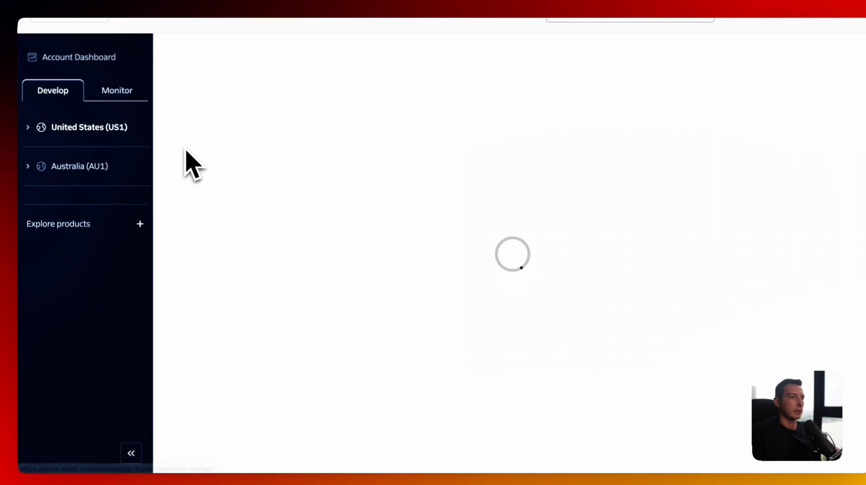
- Create a new SIP trunk named 'Impactful Look SIP Trunk'
click(244, 324)
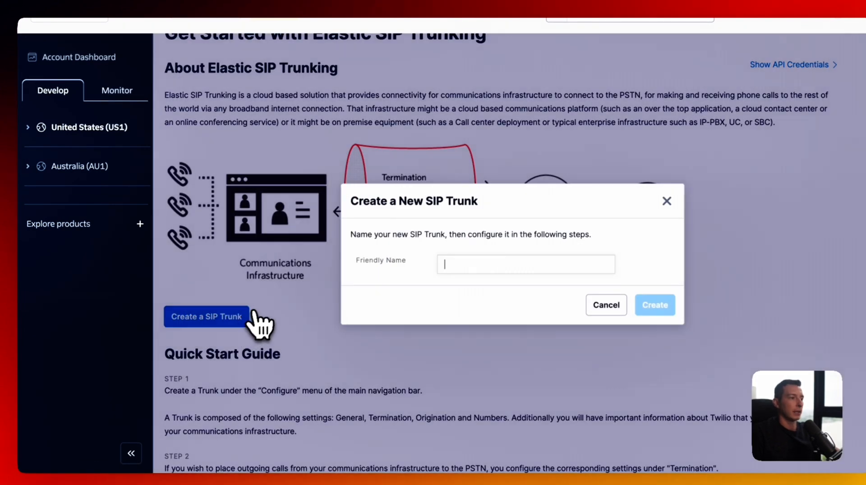
text(Impact)
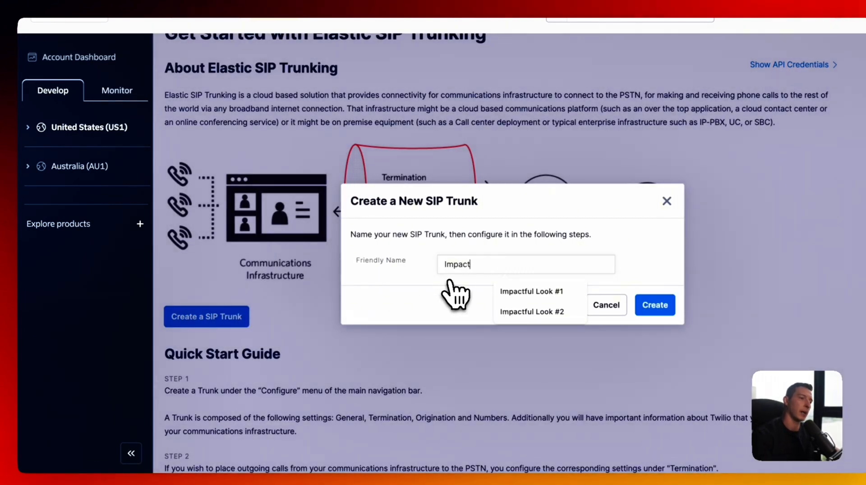
text(ful Look SIP Tr)
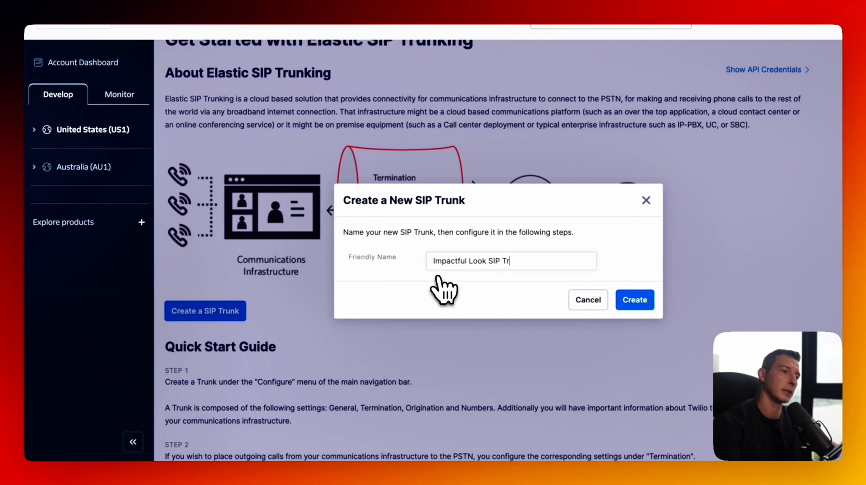
text(unk)
key(Return)
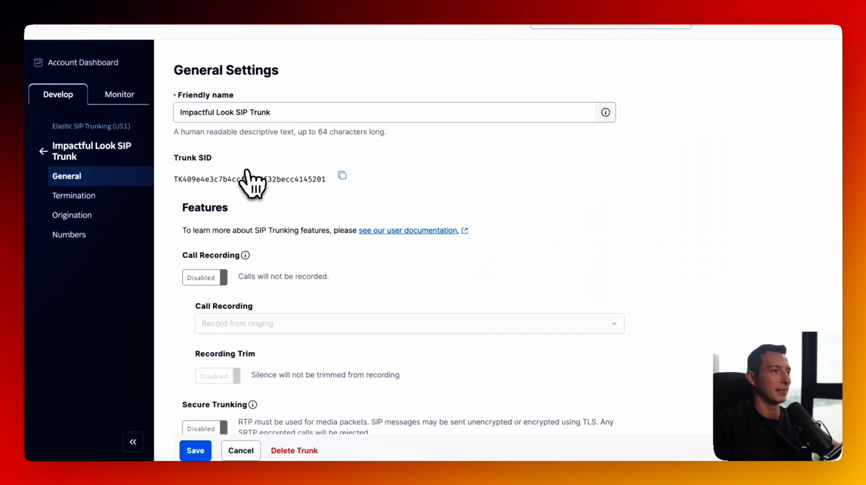
- Enable call recording, call transfer and PSTN transfer on the trunk, save, and view Termination
scroll(246, 192, down, 1)
click(221, 251)
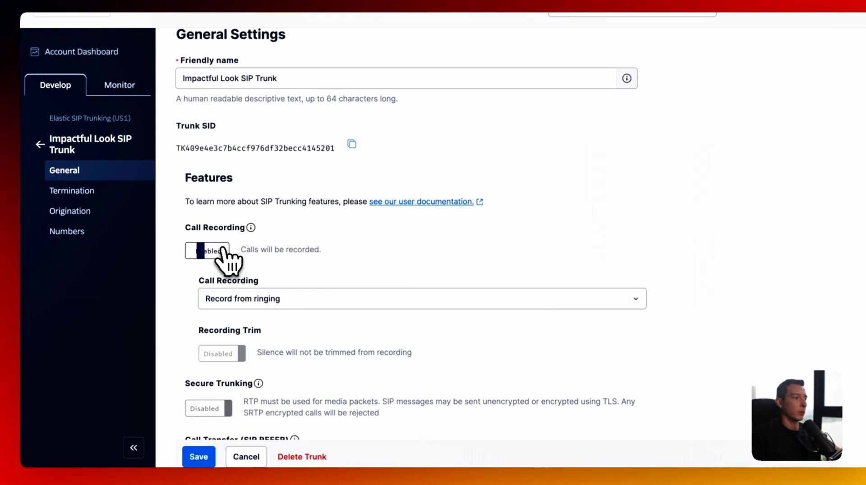
scroll(226, 254, down, 3)
scroll(224, 252, down, 2)
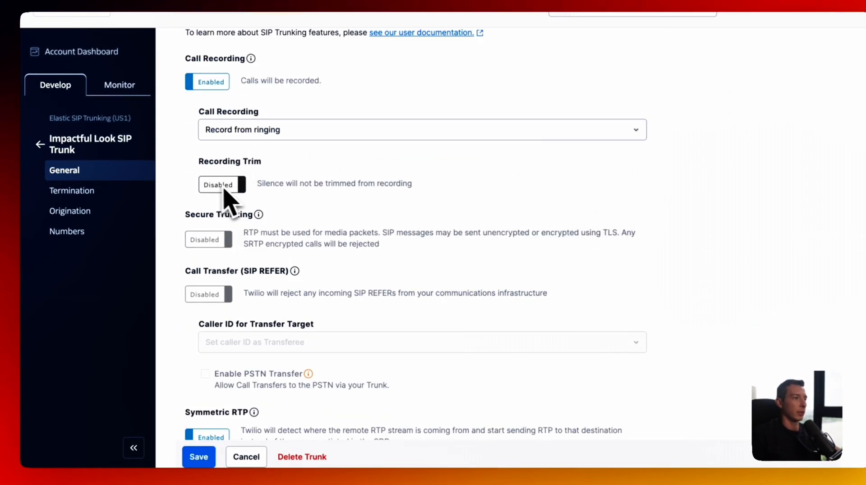
scroll(228, 206, down, 2)
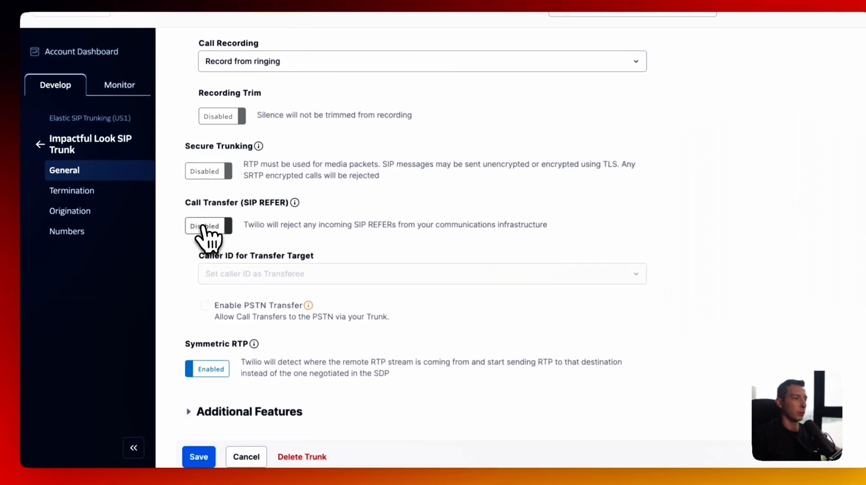
click(215, 232)
scroll(263, 279, down, 1)
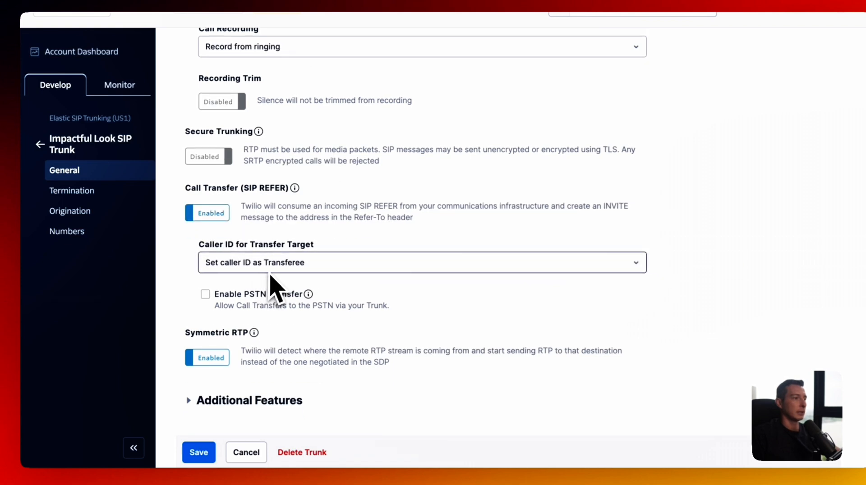
click(259, 296)
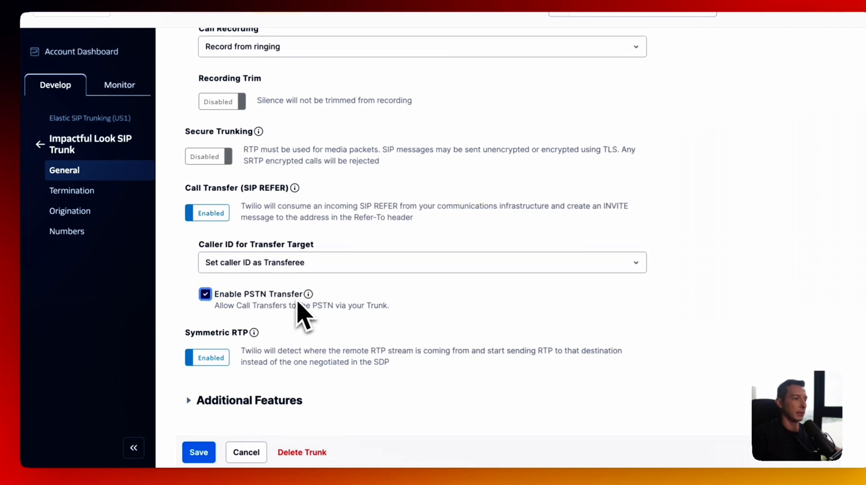
click(200, 451)
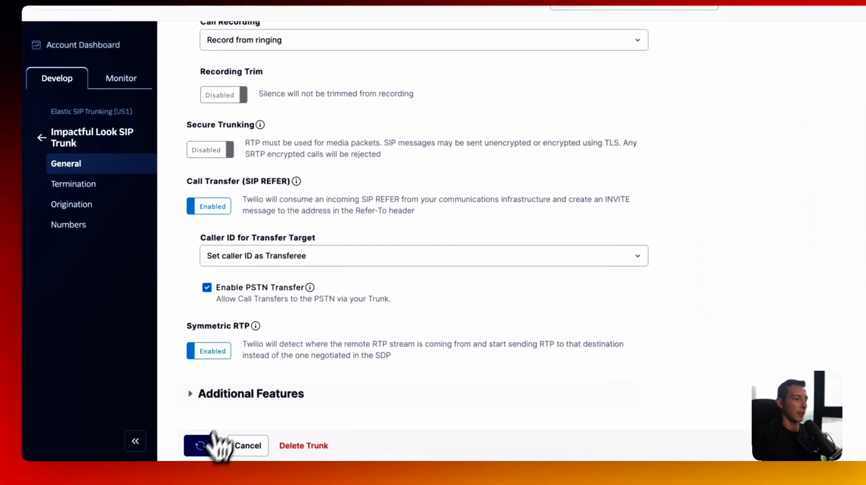
scroll(316, 361, up, 3)
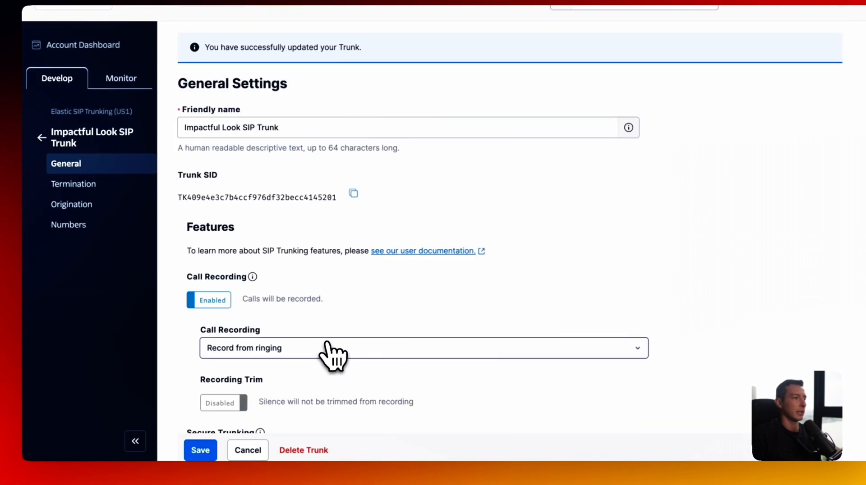
click(82, 186)
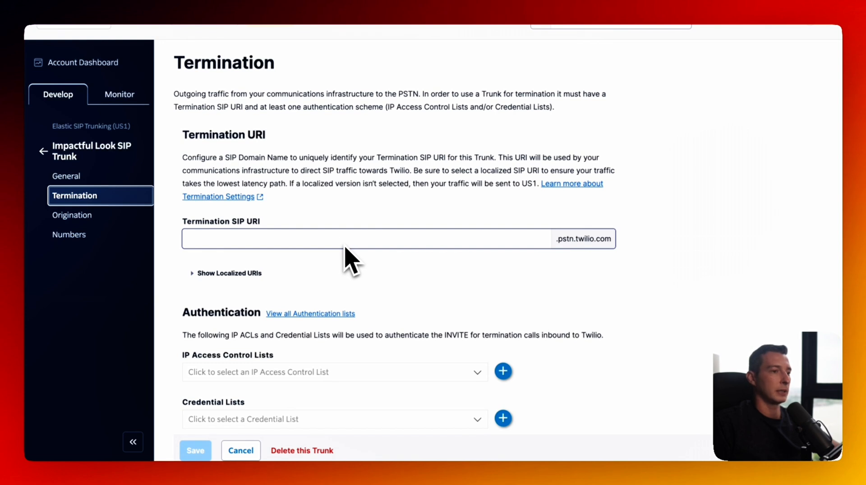
- Set the Termination SIP URI to impactfullook2025 and confirm it is available
drag(182, 222, 260, 222)
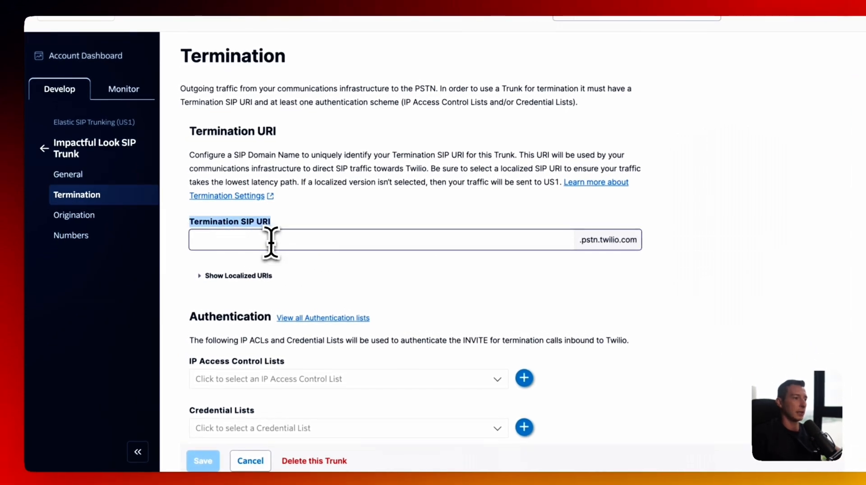
click(271, 242)
text(impactfullook2025)
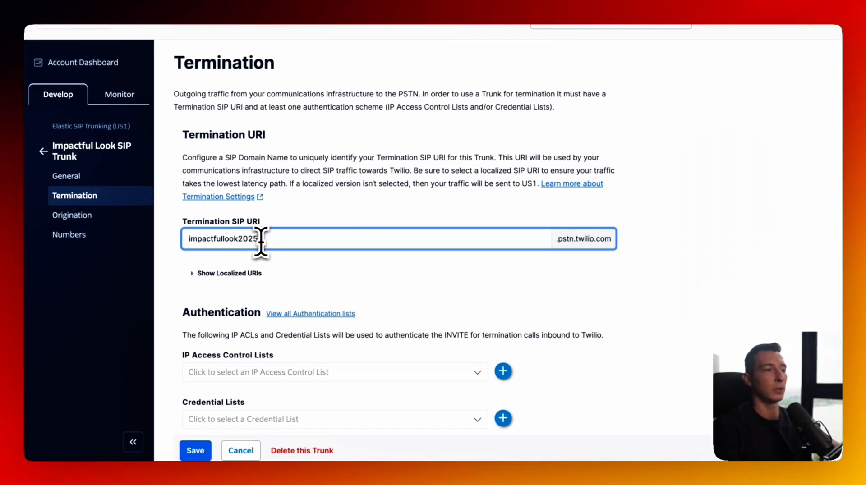
click(271, 261)
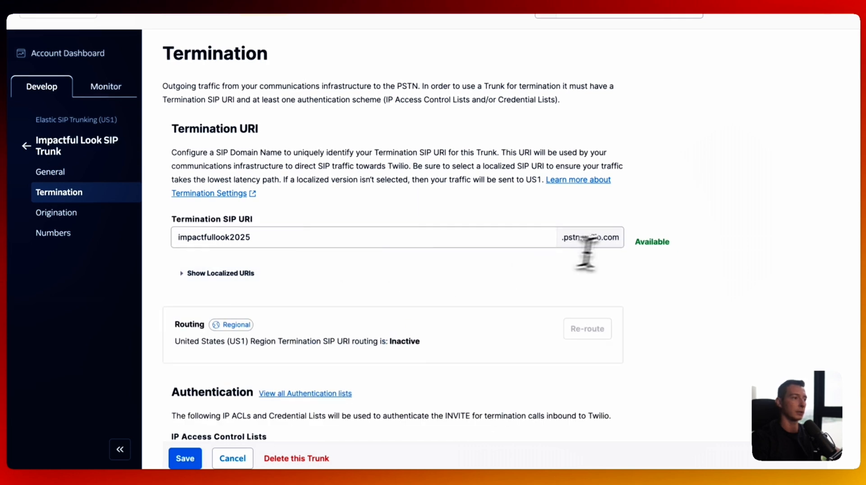
drag(634, 242, 759, 263)
click(744, 255)
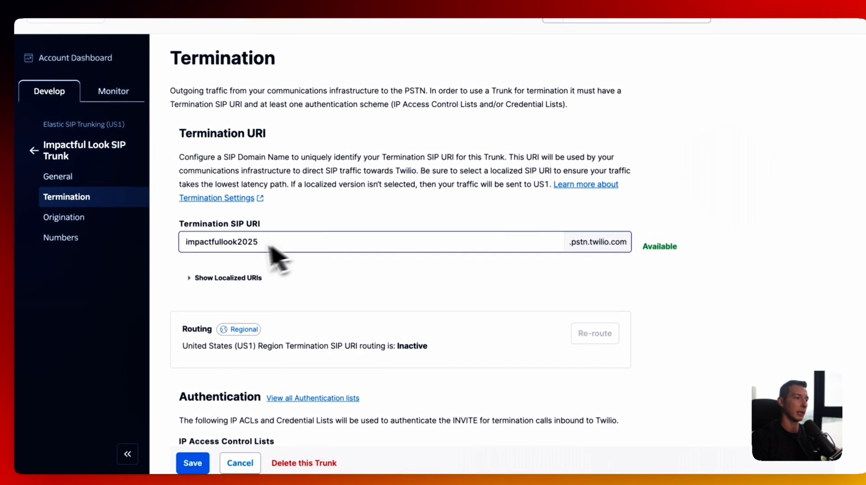
- Check the Authentication section's IP Access Control Lists dropdown for existing lists
scroll(315, 247, down, 3)
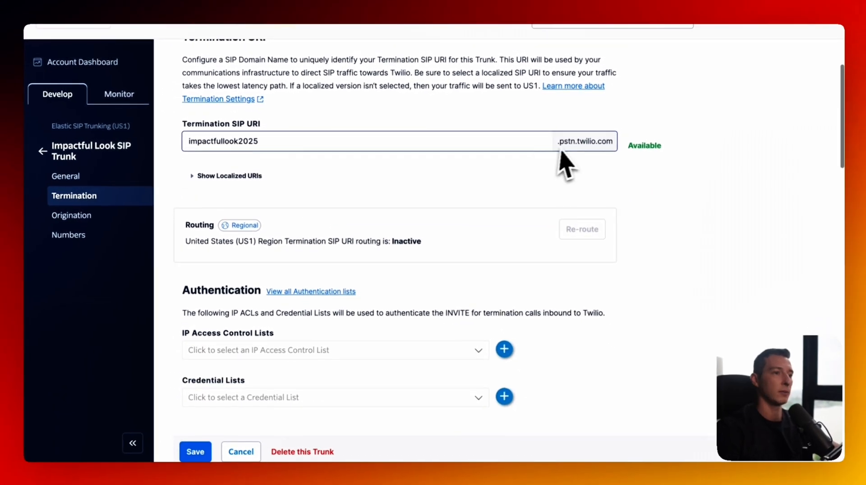
scroll(406, 198, down, 1)
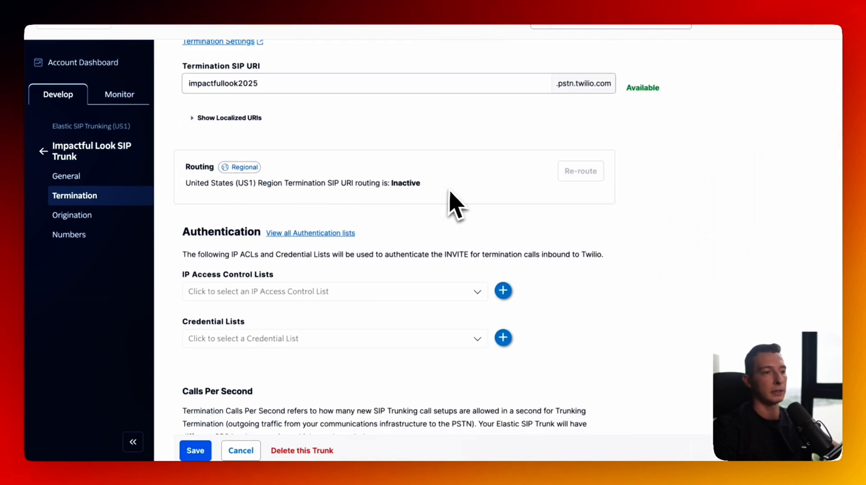
scroll(451, 195, down, 2)
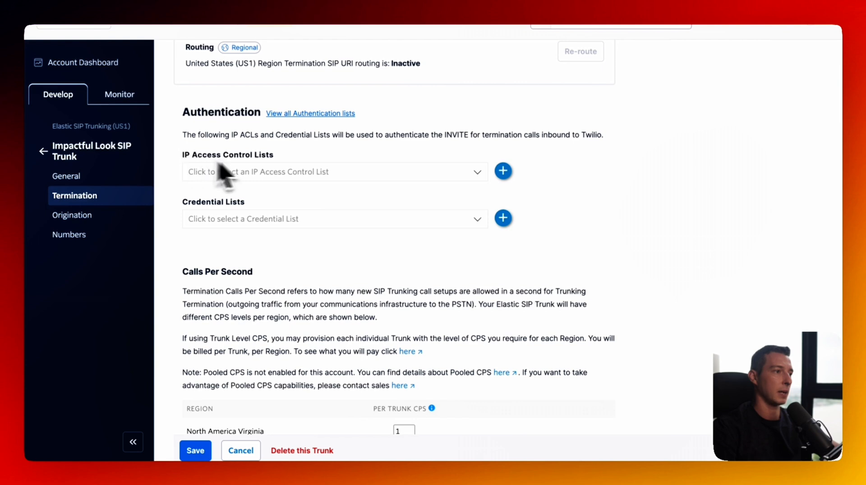
click(397, 174)
click(417, 179)
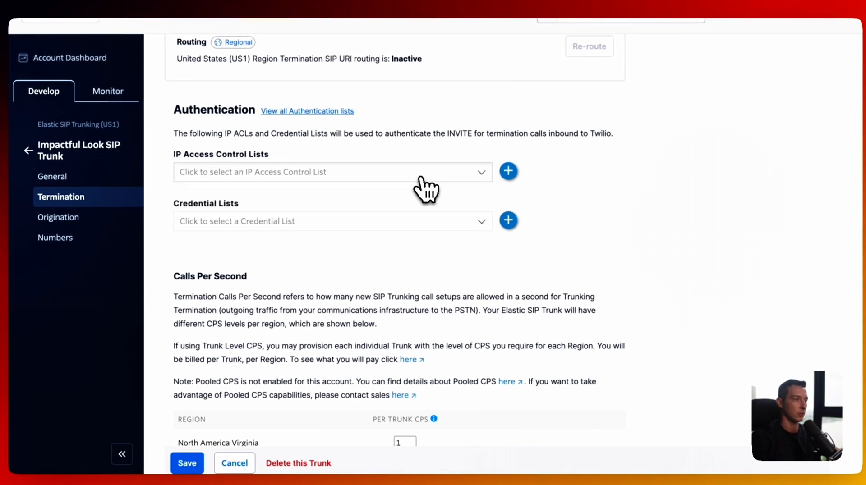
- Create an IP access control list named 'default ACL 1' covering 0.0.0.0/1
click(509, 171)
click(460, 128)
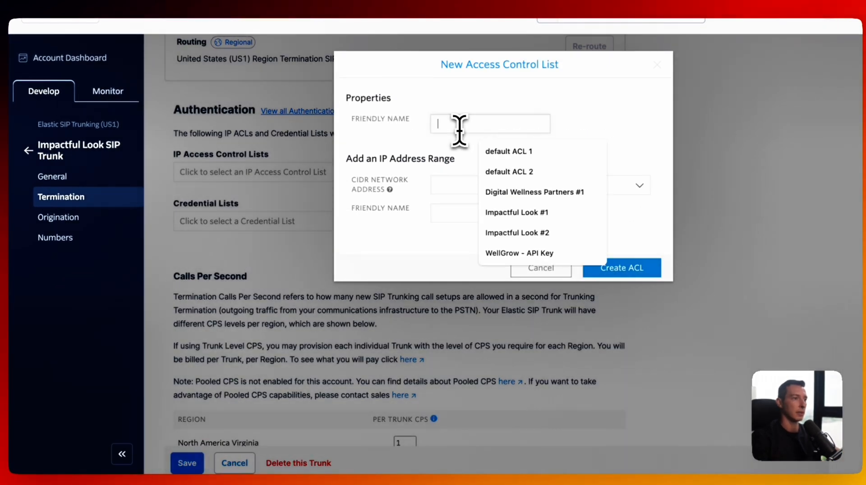
click(501, 156)
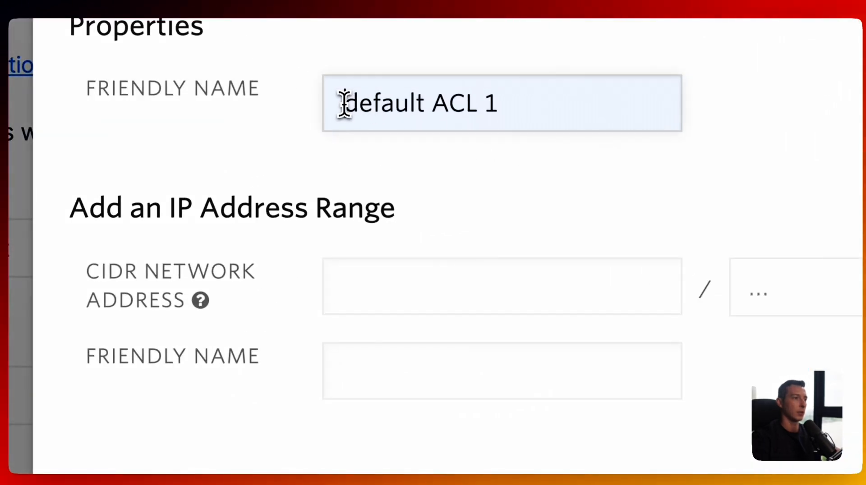
double_click(344, 103)
click(344, 102)
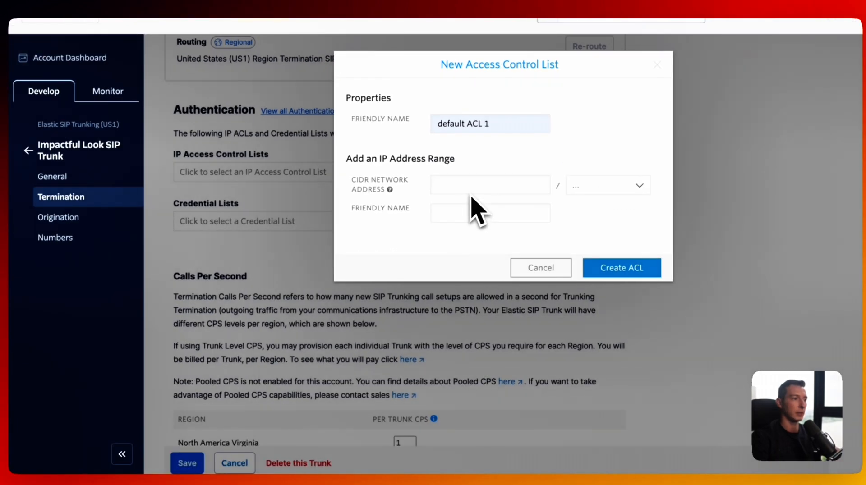
click(467, 185)
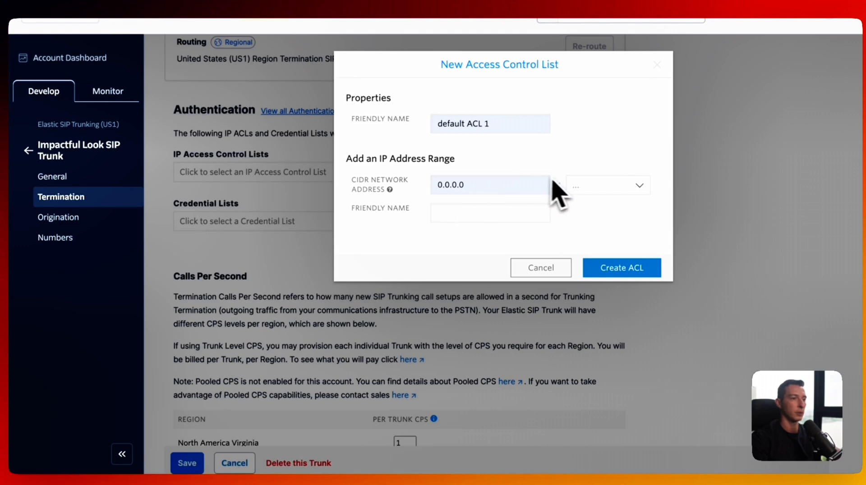
scroll(616, 208, up, 1)
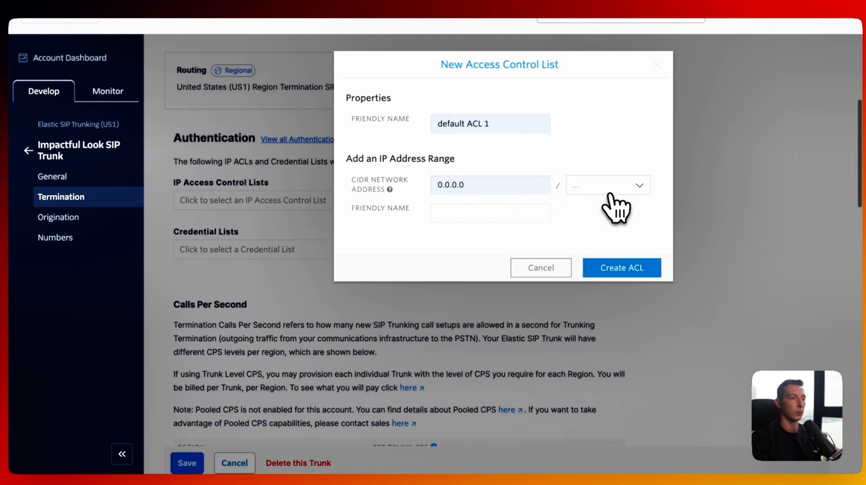
click(613, 192)
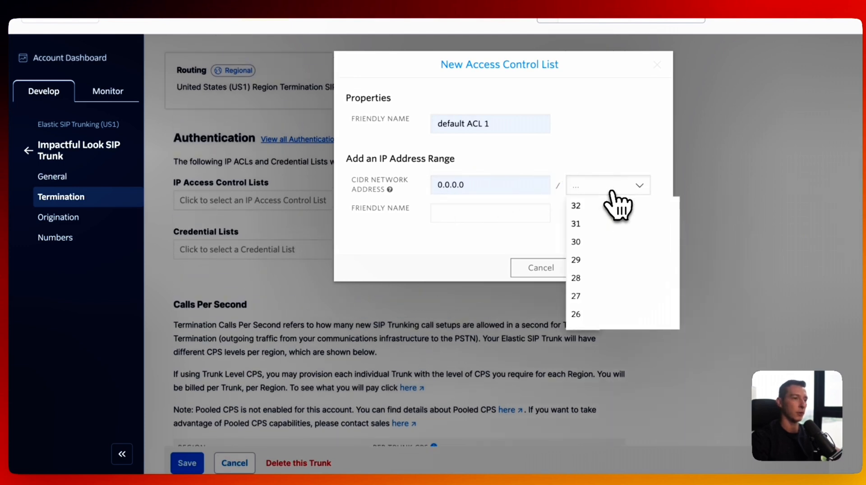
scroll(617, 253, down, 10)
click(609, 318)
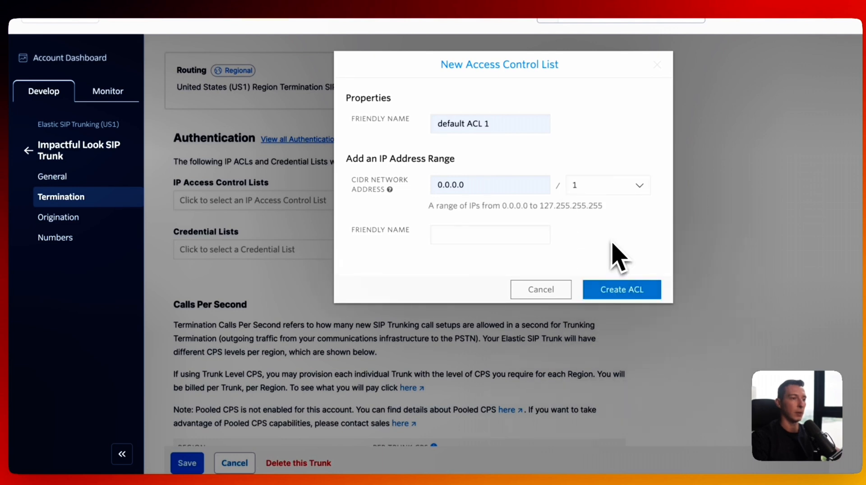
click(618, 291)
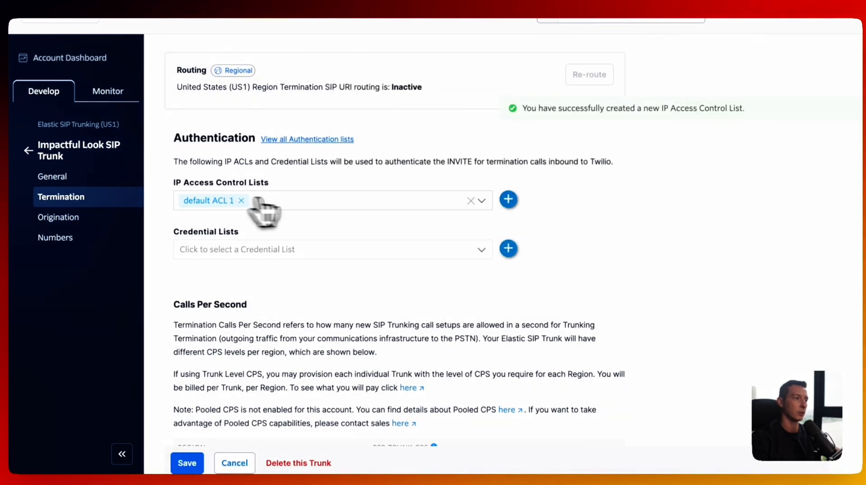
- Create a second list 'default ACL 2' with CIDR 128.0.0.0 and prefix /1
click(311, 202)
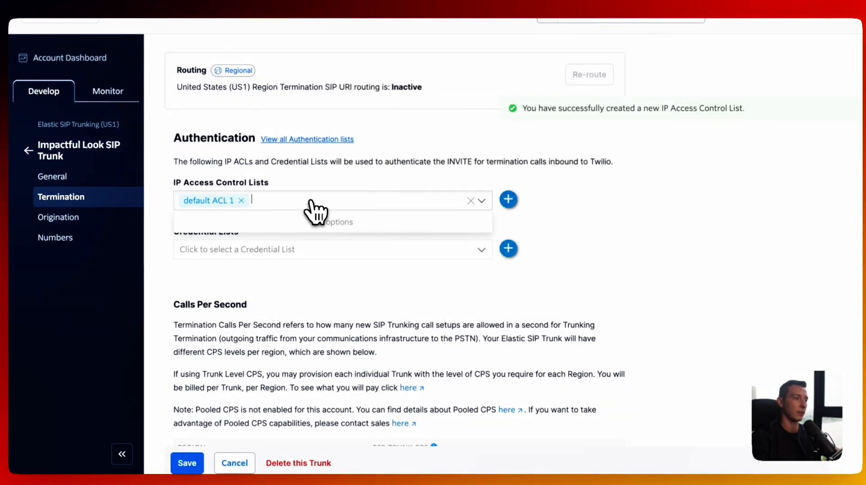
click(508, 199)
click(446, 124)
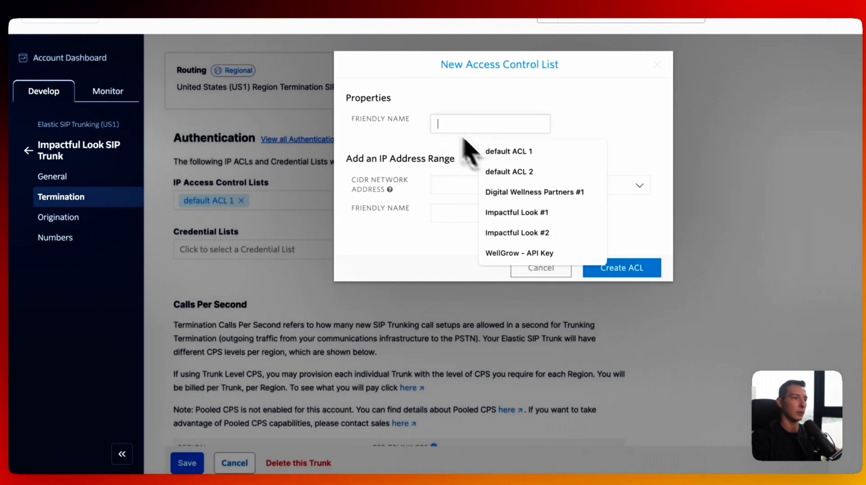
click(515, 172)
click(457, 184)
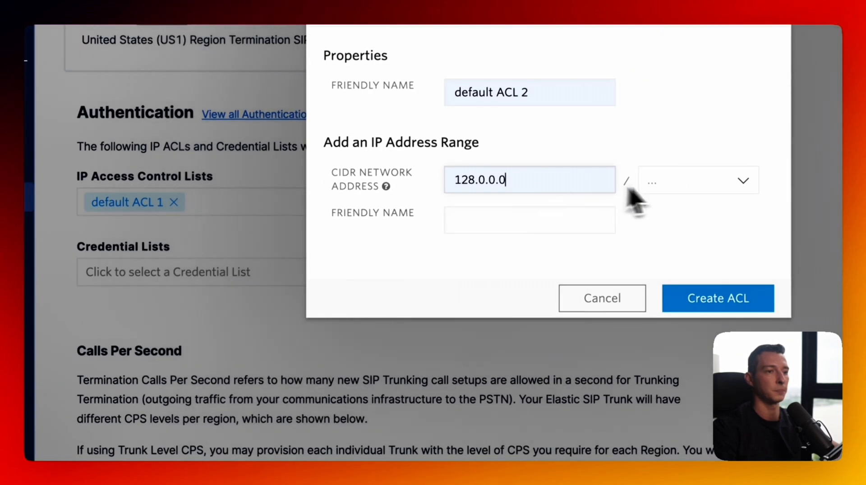
click(707, 183)
scroll(718, 325, down, 10)
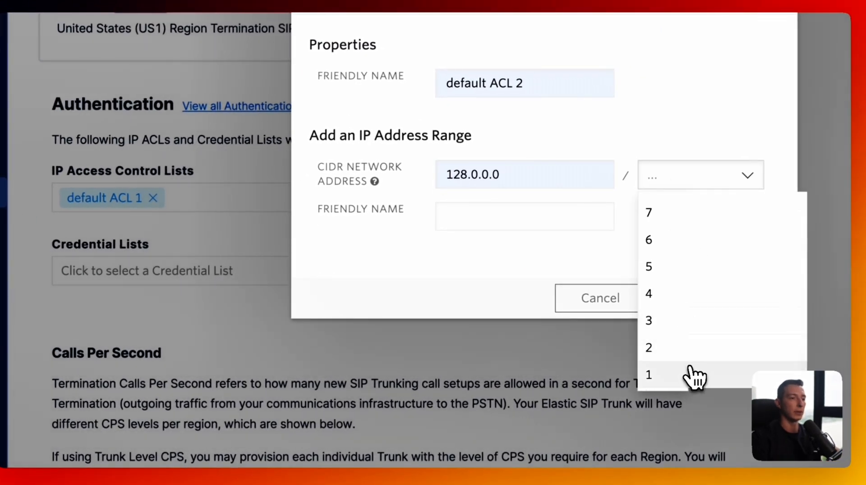
click(690, 374)
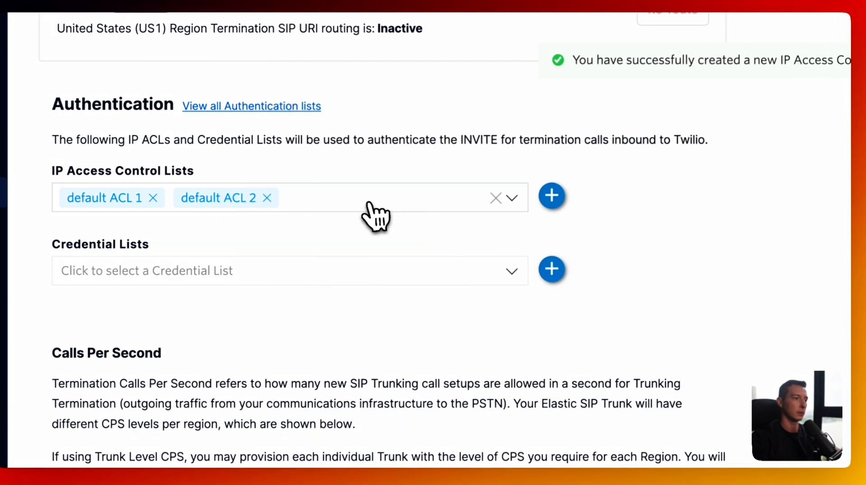
scroll(383, 222, up, 3)
- Save the trunk's termination settings, then view its Origination page
scroll(384, 222, down, 20)
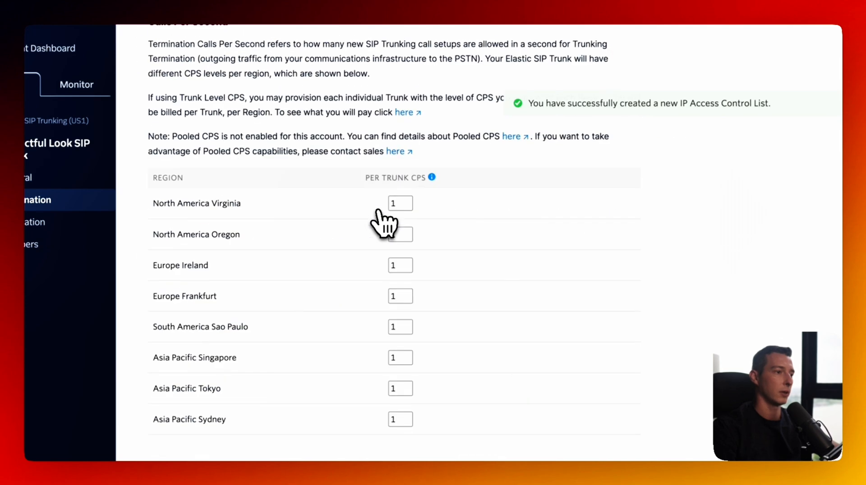
scroll(383, 222, down, 7)
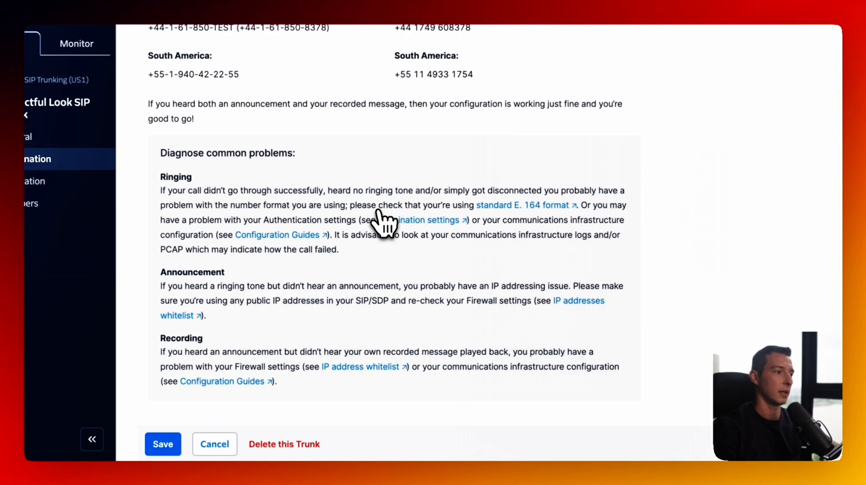
click(163, 444)
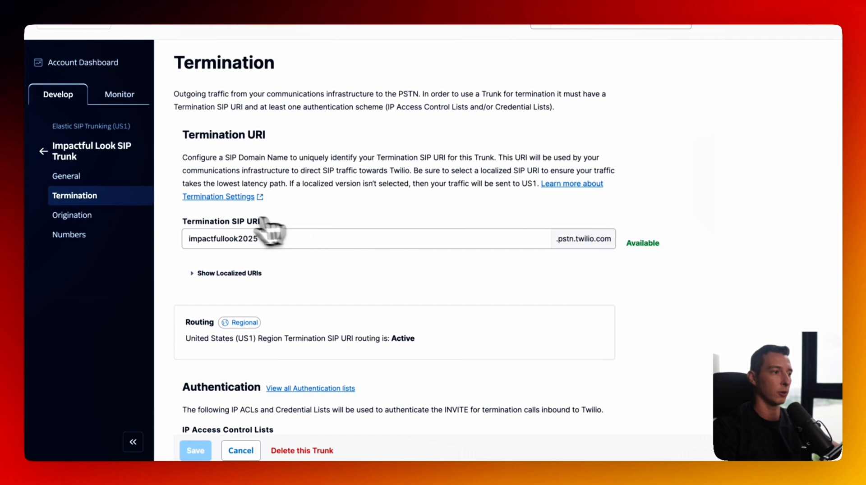
click(105, 216)
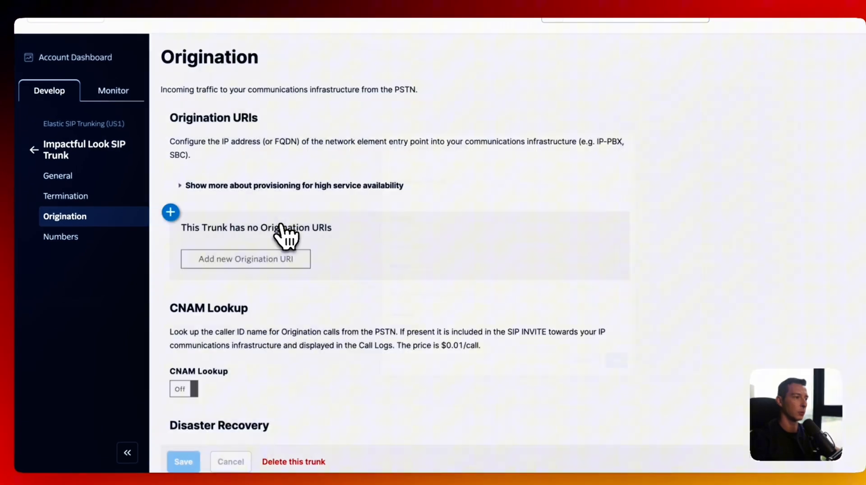
- Add an origination URI with the LiveKit SIP address, priority 10 and weight 10
click(280, 256)
click(407, 175)
click(432, 201)
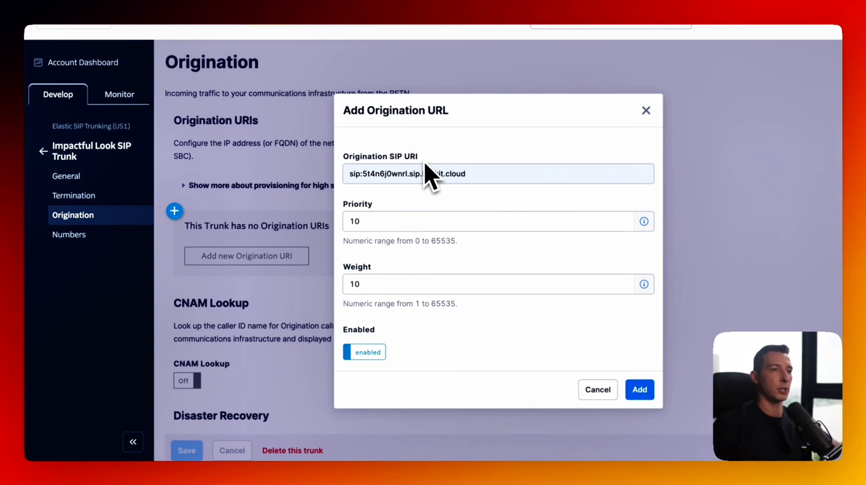
click(639, 390)
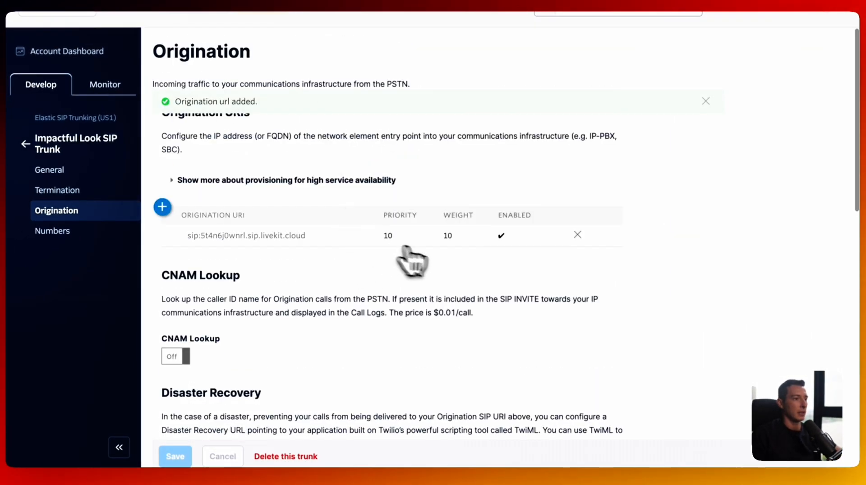
- Toggle CNAM lookup on and back off, then go to the trunk's Numbers page
scroll(307, 224, down, 2)
scroll(291, 160, down, 3)
click(181, 203)
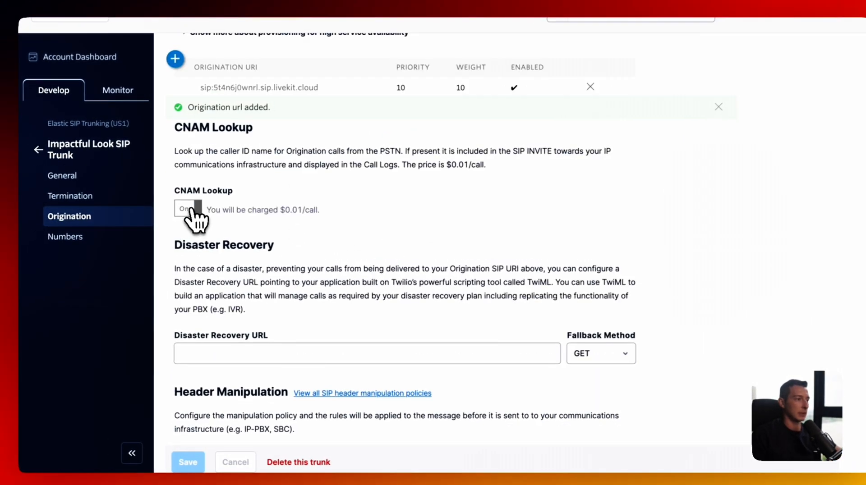
click(182, 203)
scroll(235, 224, down, 1)
scroll(261, 246, down, 5)
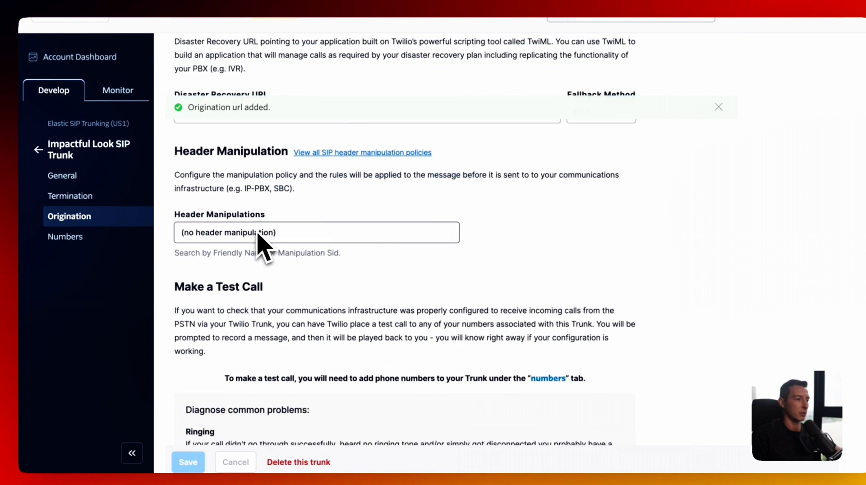
scroll(265, 245, up, 2)
scroll(256, 245, down, 6)
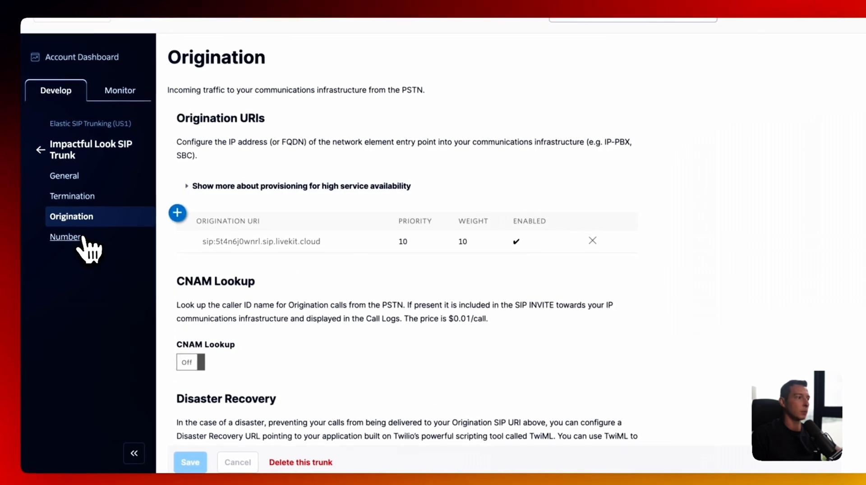
click(83, 238)
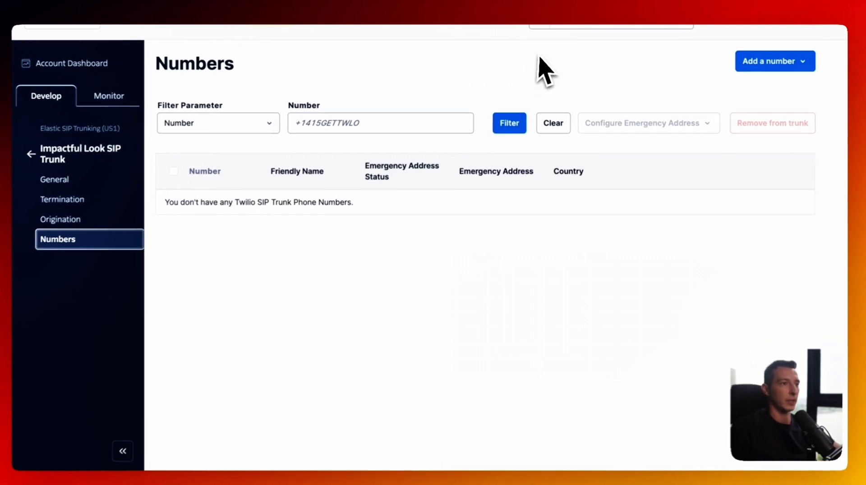
- Buy a San Mateo, CA phone number, accepting the emergency calling terms
click(787, 63)
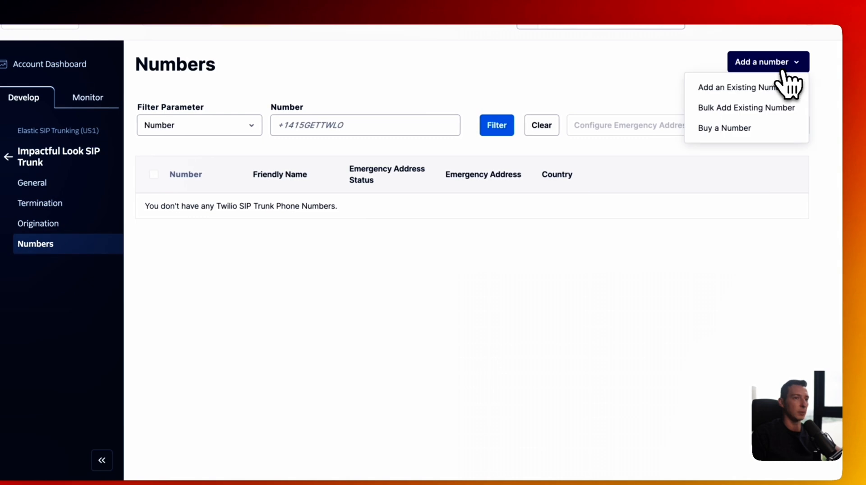
click(740, 130)
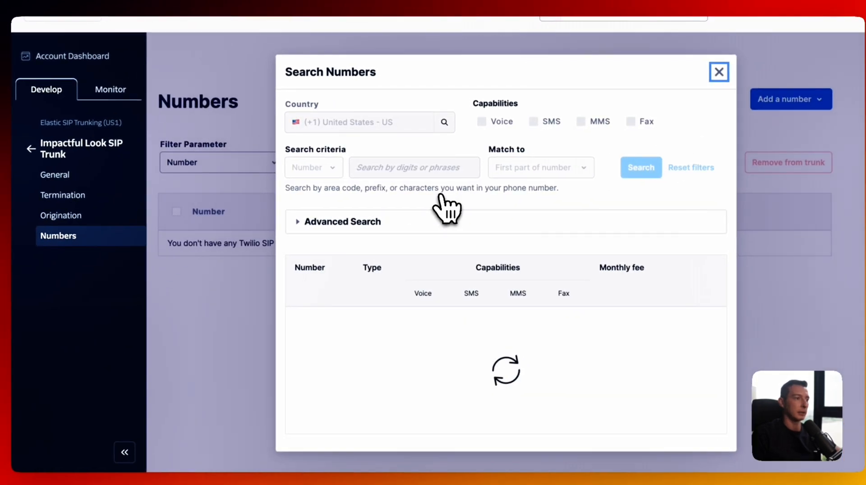
scroll(333, 205, down, 15)
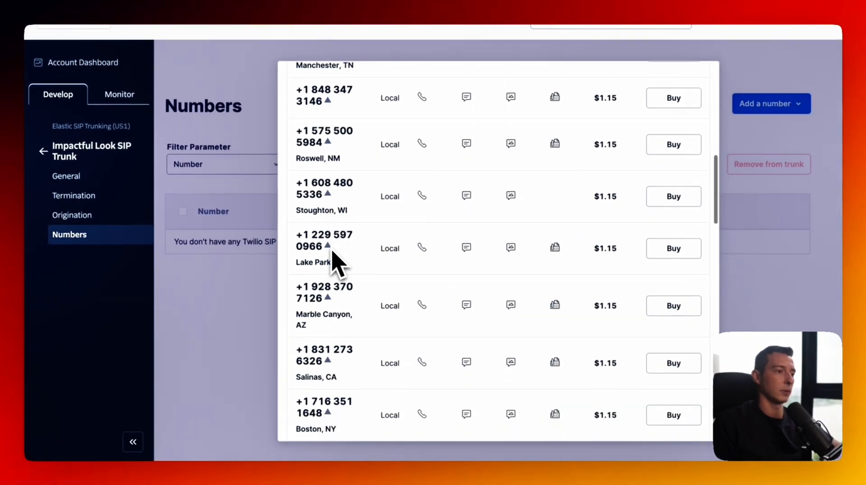
scroll(369, 234, down, 2)
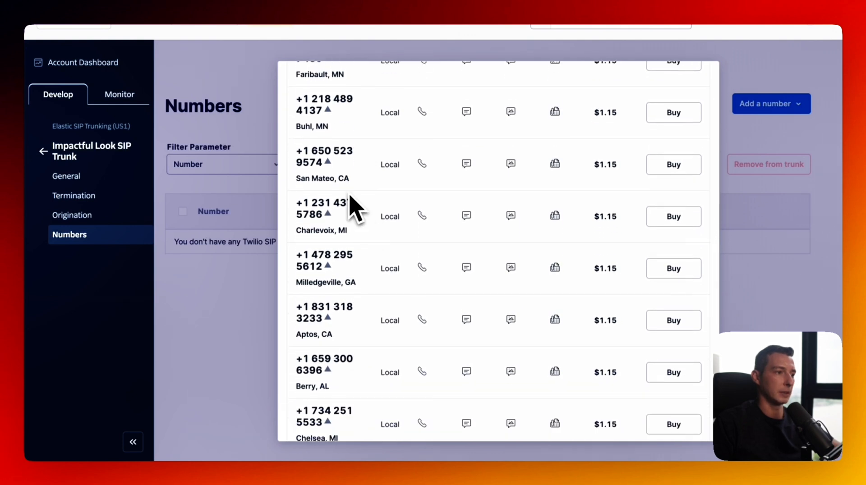
click(674, 165)
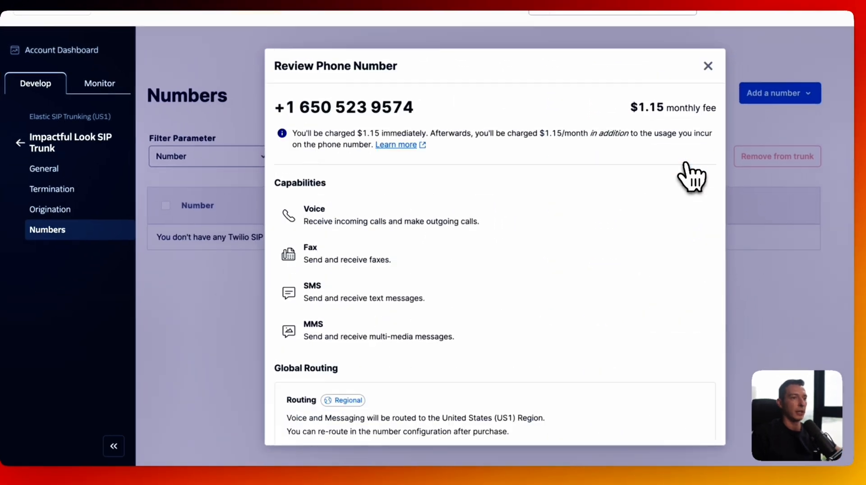
scroll(501, 246, down, 5)
scroll(496, 237, down, 1)
click(660, 426)
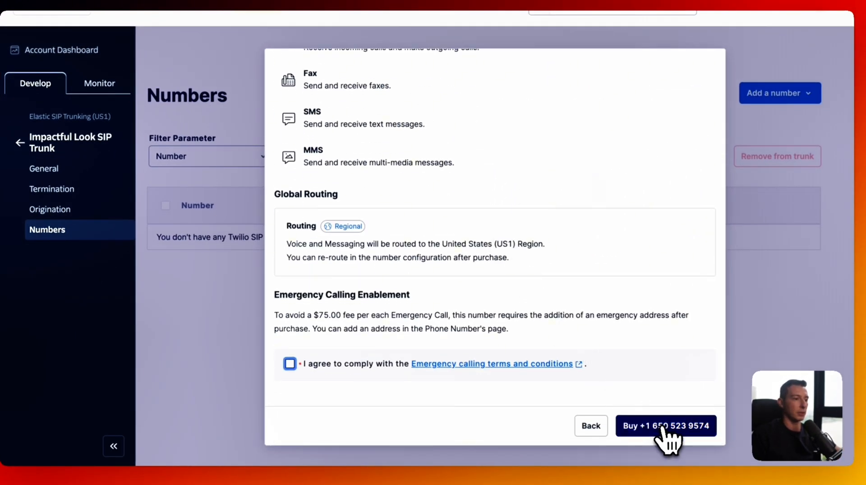
click(290, 365)
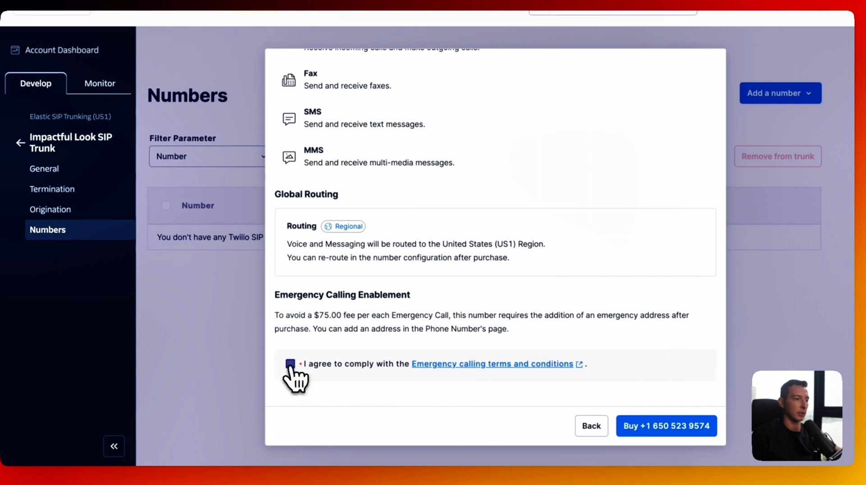
click(661, 434)
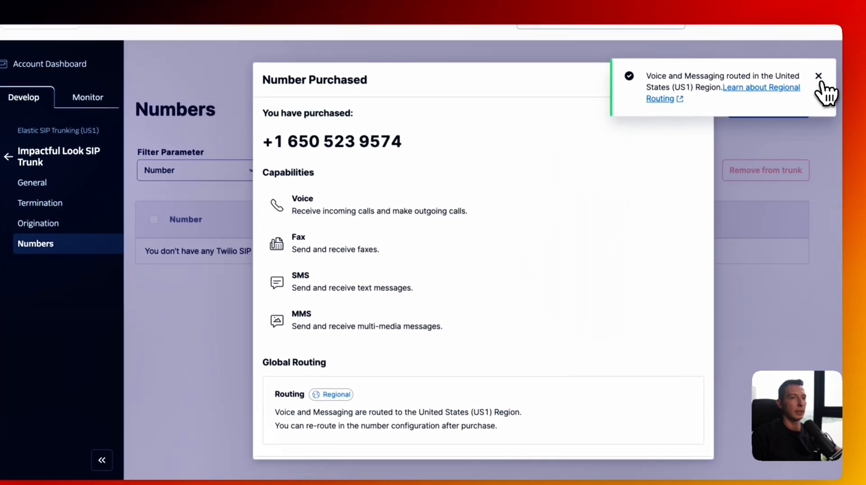
click(819, 75)
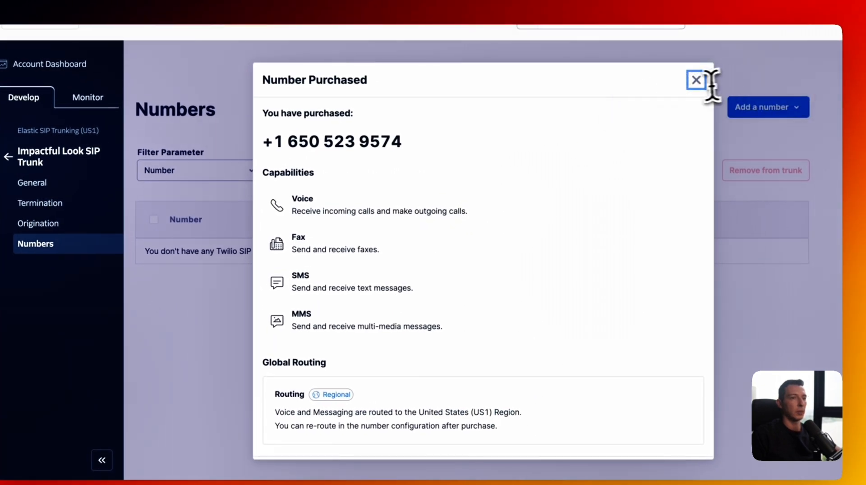
click(697, 79)
- Attach the newly bought number to the trunk as an existing number
click(792, 63)
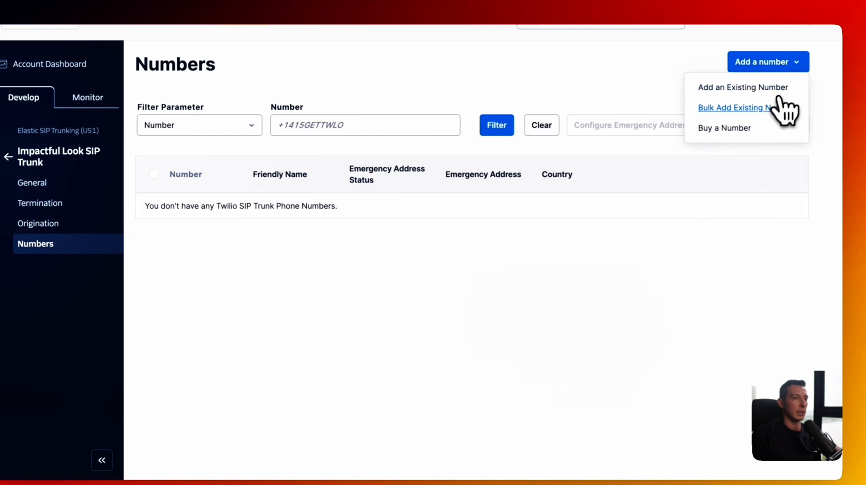
click(762, 88)
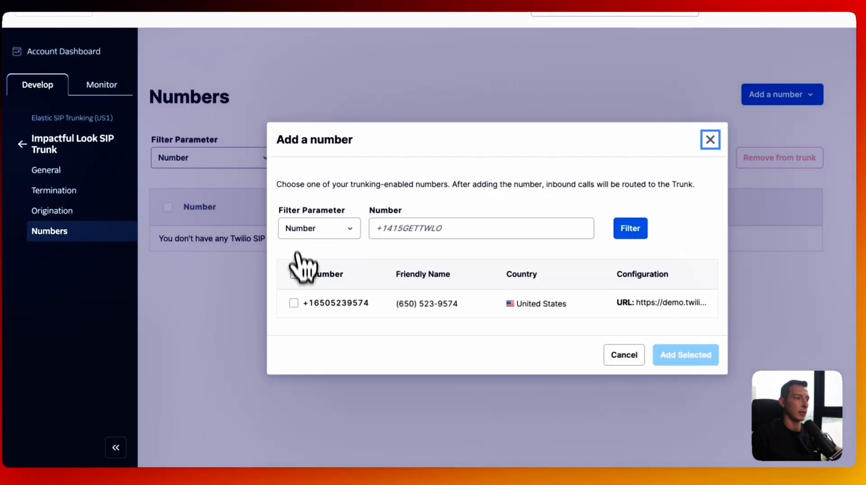
click(684, 355)
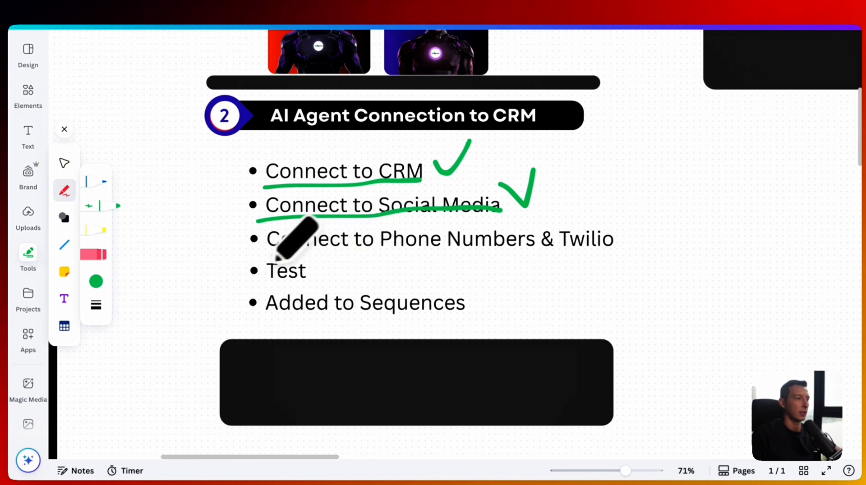
mouse_move(267, 258)
mouse_down()
mouse_move(312, 273)
mouse_move(253, 259)
mouse_up()
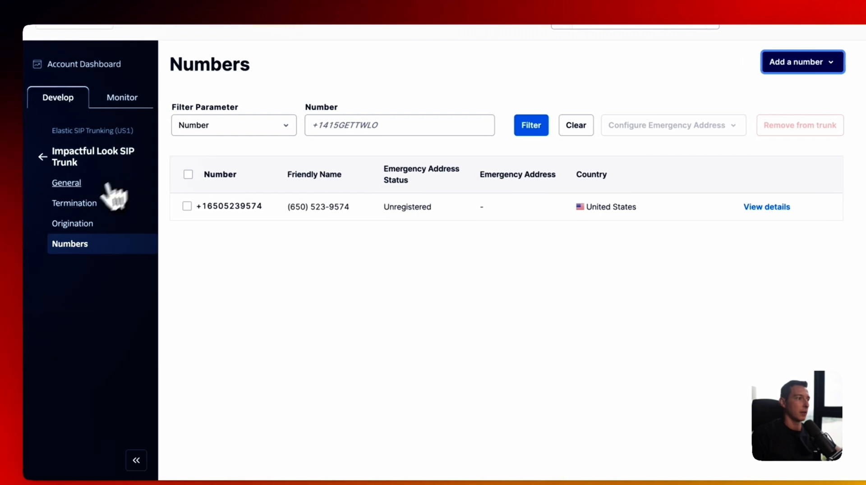
- Return to the trunk's Termination page and select the Termination SIP URI to copy
click(85, 204)
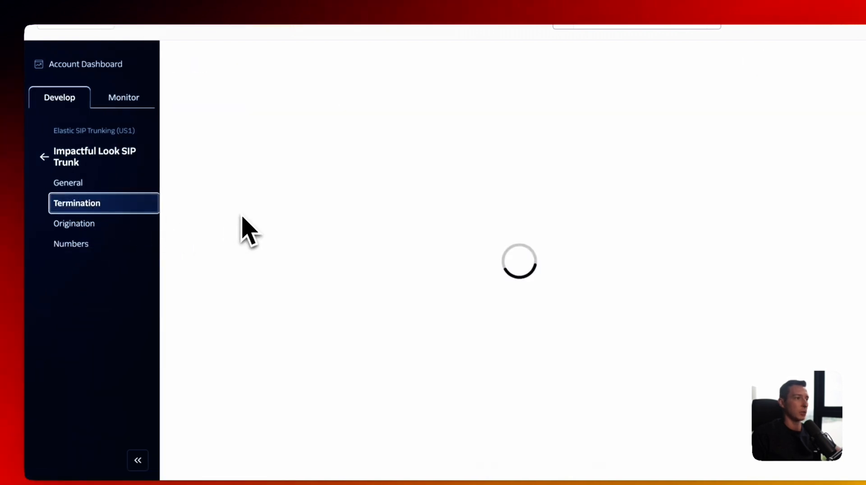
double_click(194, 247)
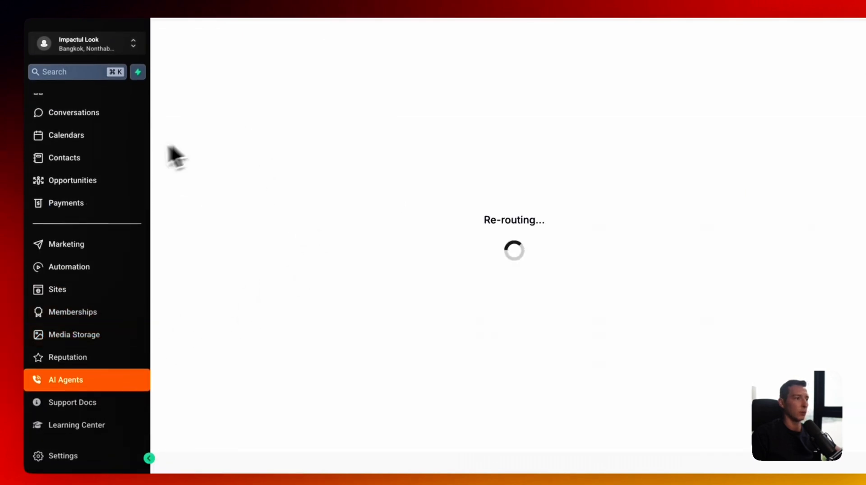
- Start a number import and enter termination URI impactfullook2025.pstn.twilio.com
click(208, 201)
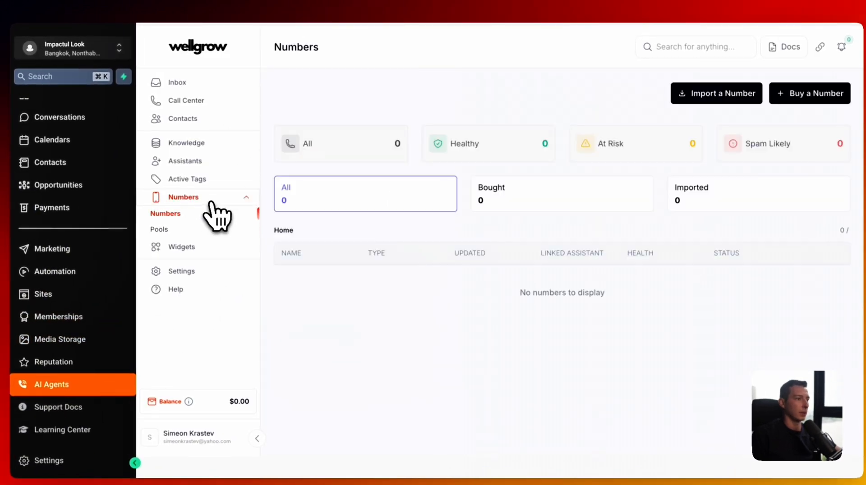
click(727, 100)
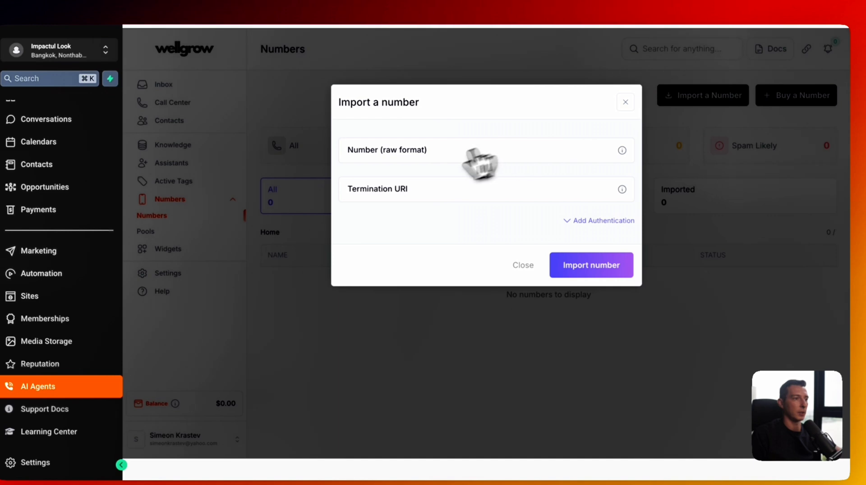
click(389, 189)
text(impactfullook-2025)
text(5)
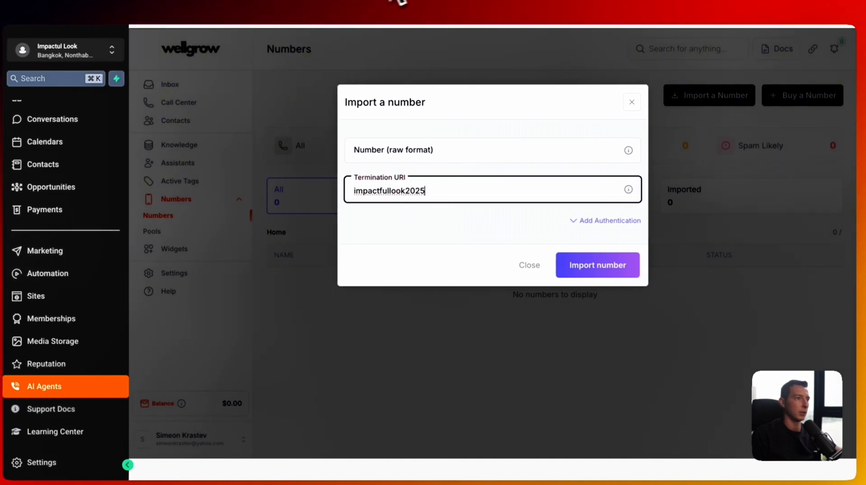
click(621, 0)
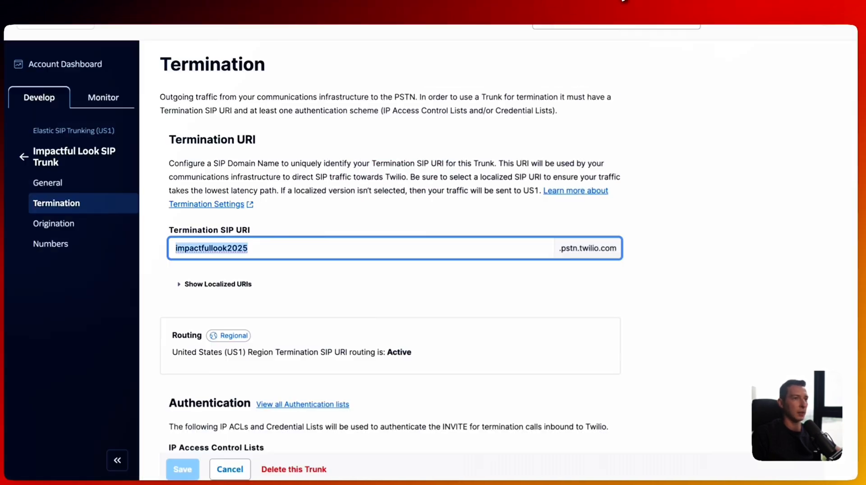
drag(560, 248, 591, 248)
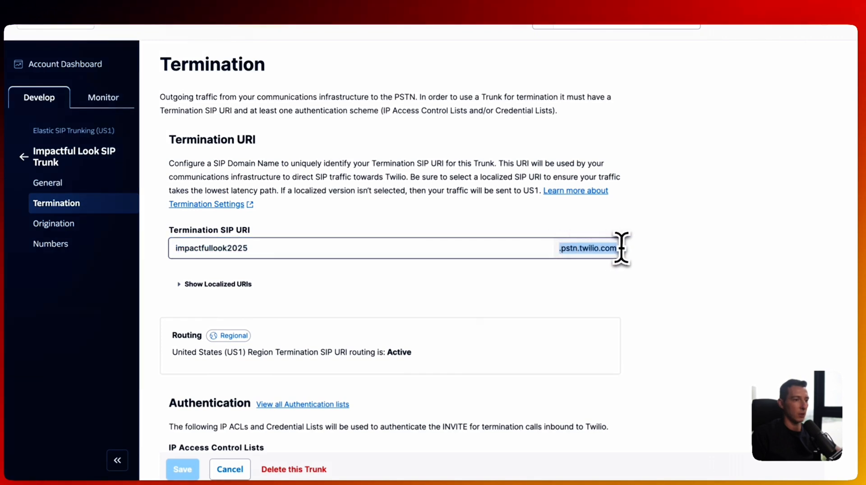
key(super+c)
click(345, 0)
click(445, 192)
key(super+v)
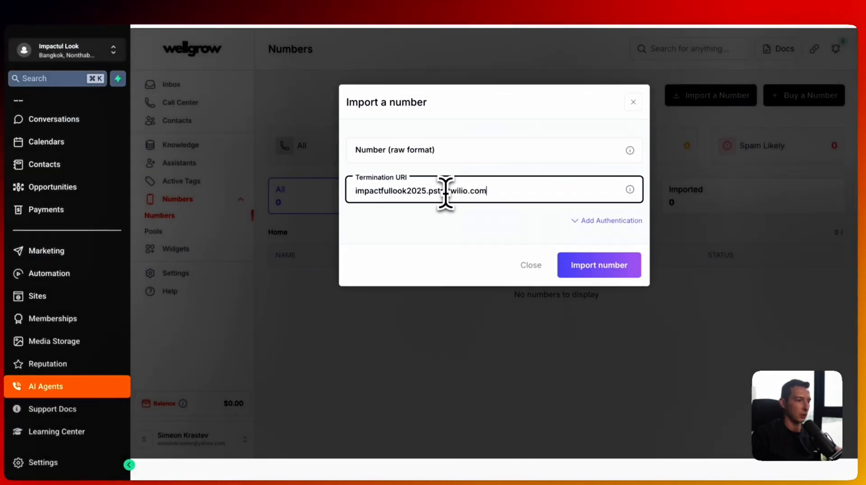
click(356, 193)
- Copy the trunk's phone number from Twilio into the dialog and import it
click(503, 189)
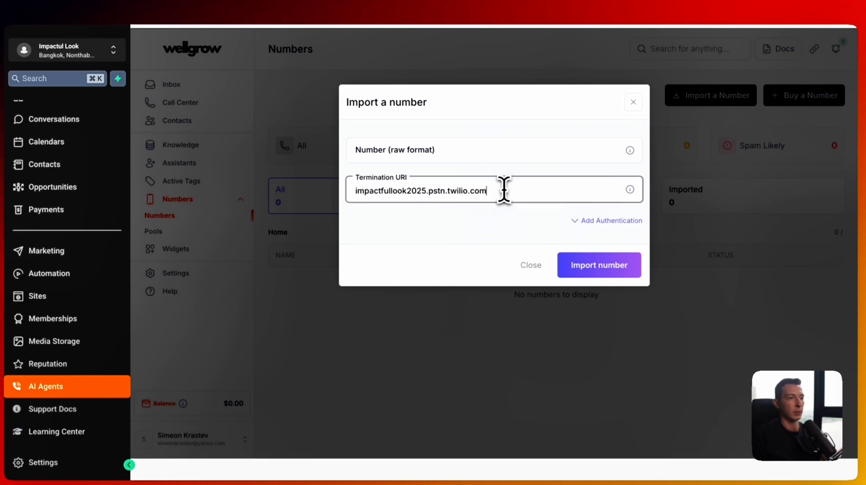
click(405, 156)
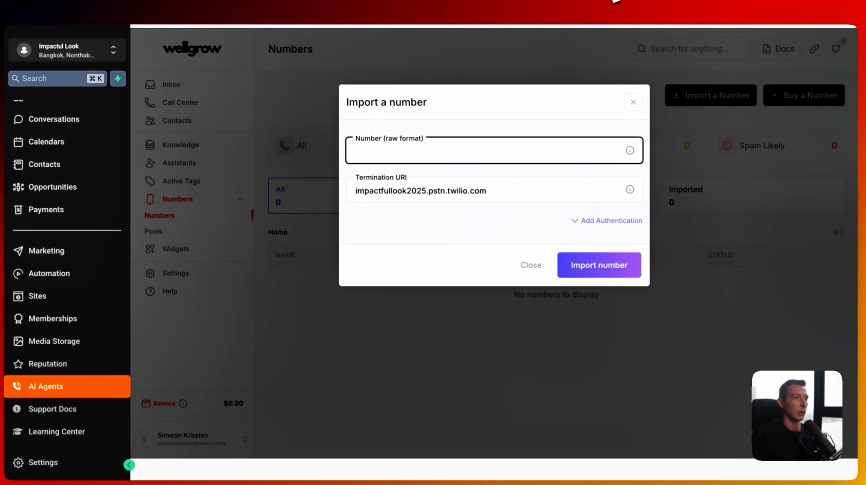
click(607, 1)
click(112, 242)
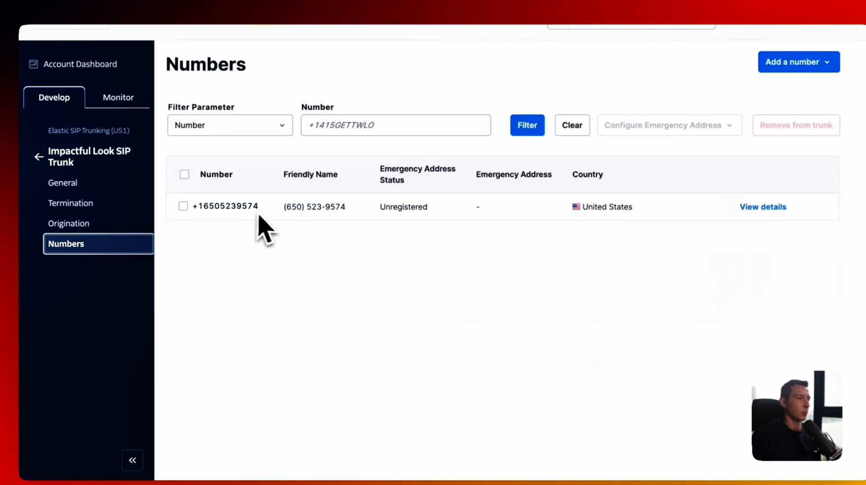
drag(244, 209, 202, 211)
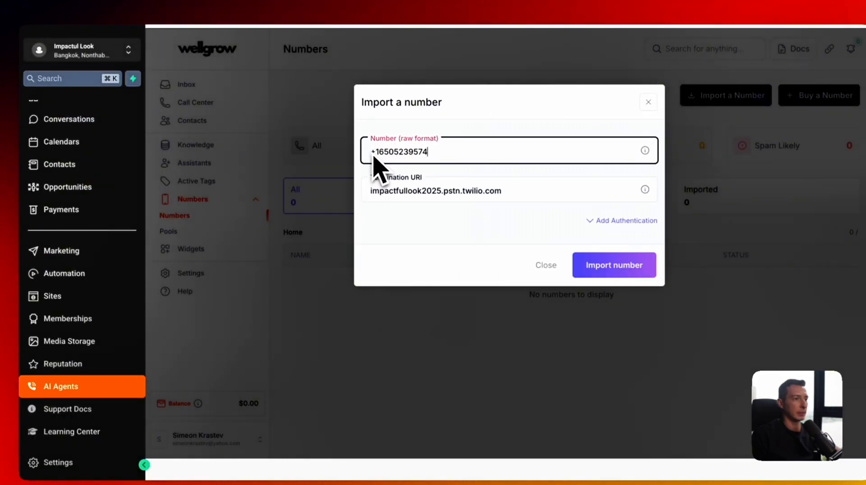
click(614, 266)
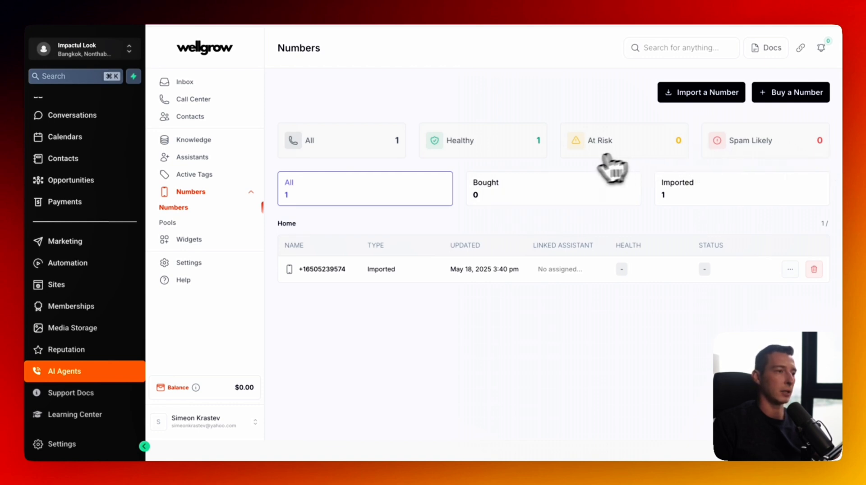
- Create a number pool named 'Outbound Calling' holding the imported number, and copy its ID
click(221, 226)
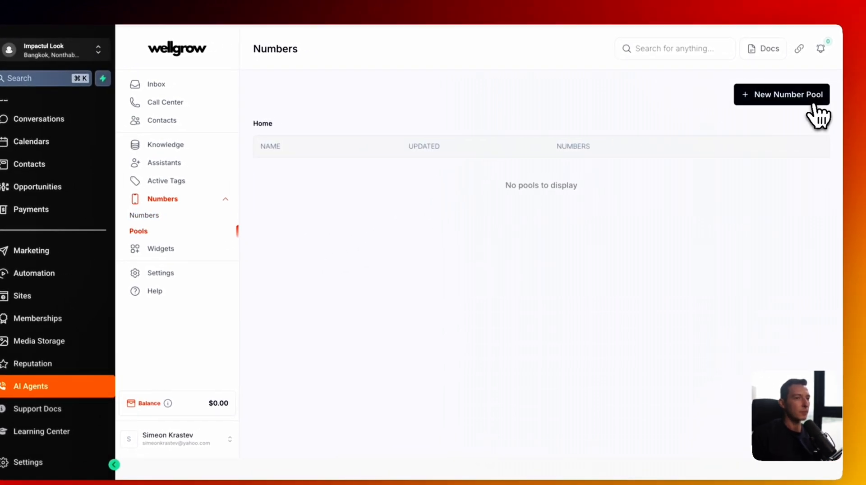
click(831, 96)
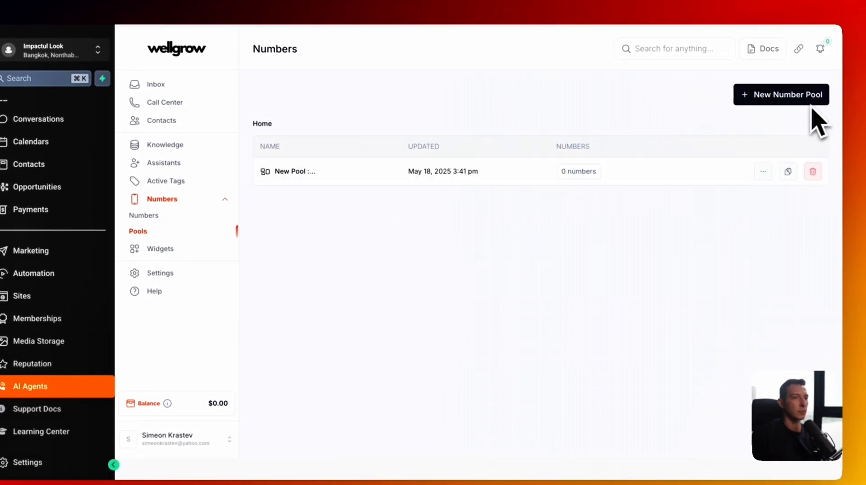
click(766, 169)
triple_click(507, 152)
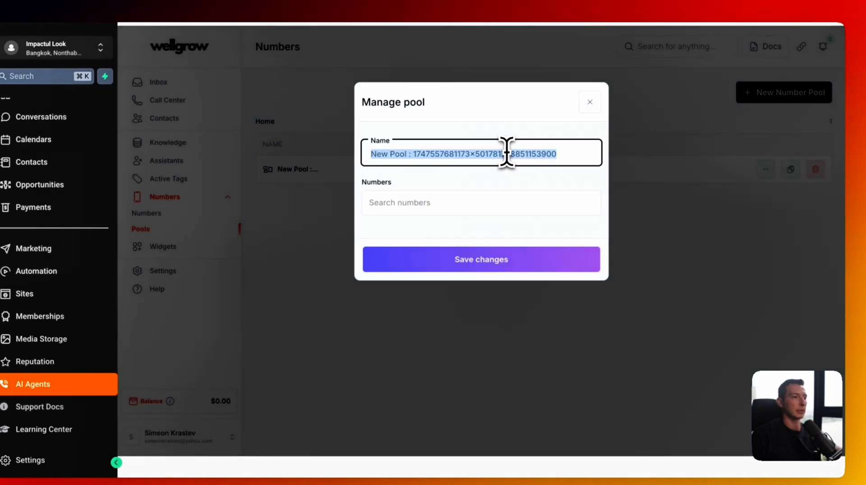
text(Outbound C)
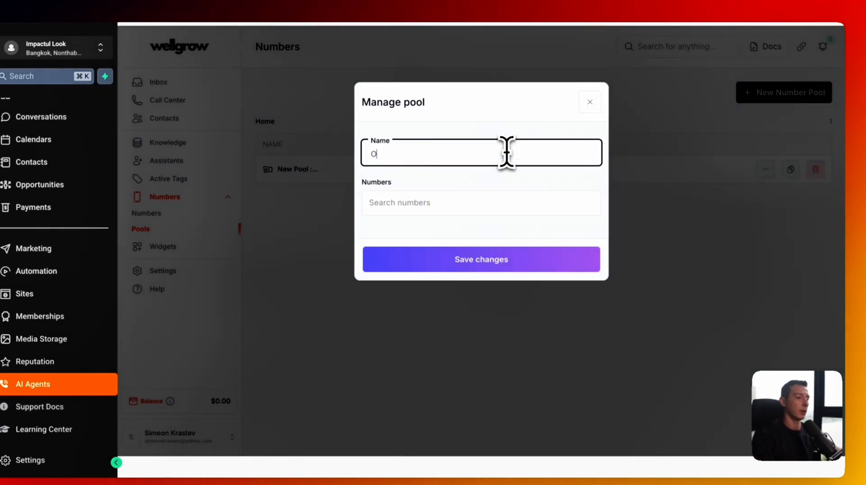
text(alli)
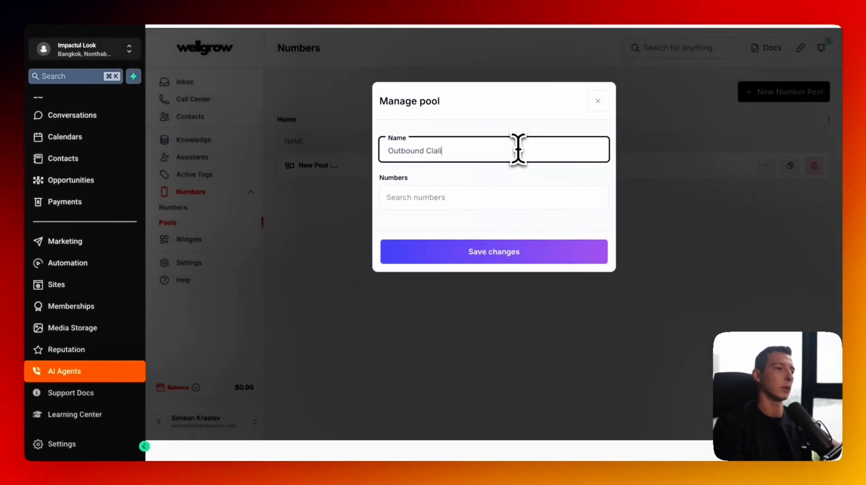
text(ng)
click(513, 201)
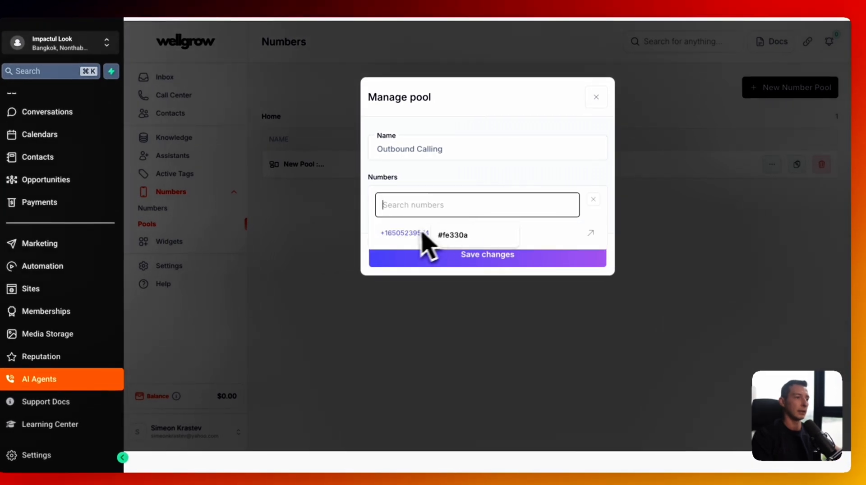
click(423, 233)
click(433, 273)
click(796, 164)
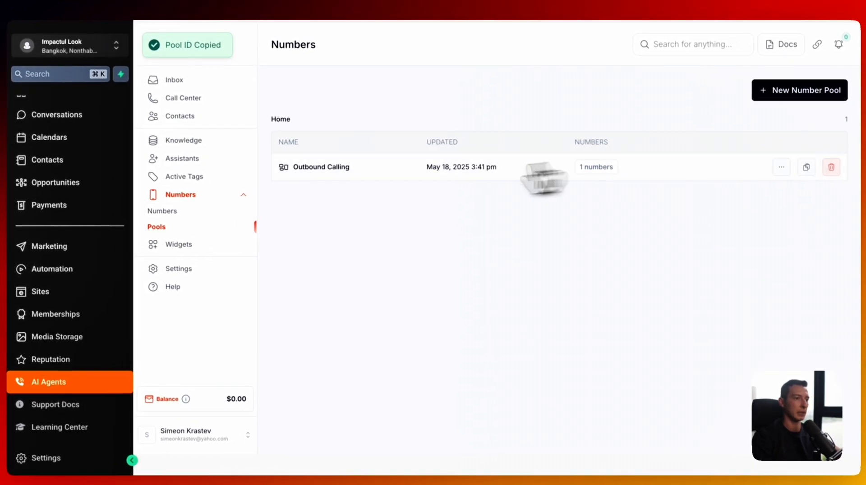
- Link the imported number to the Outbound Voice Agent and save
click(173, 211)
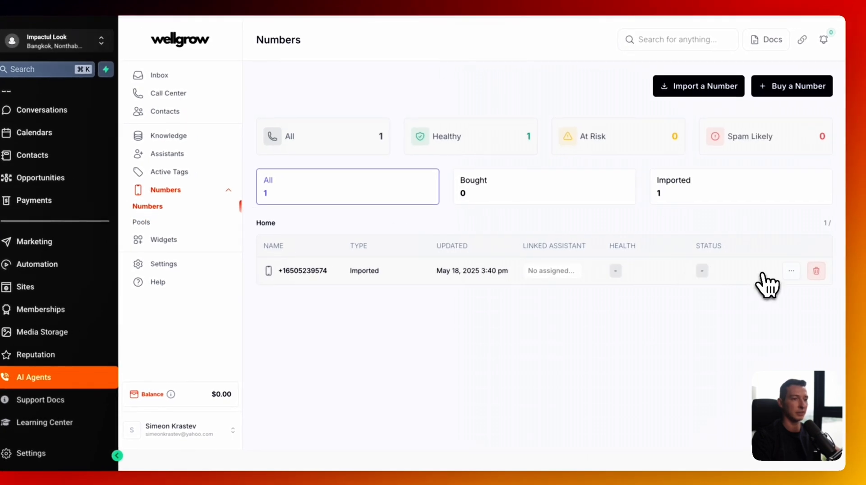
click(762, 273)
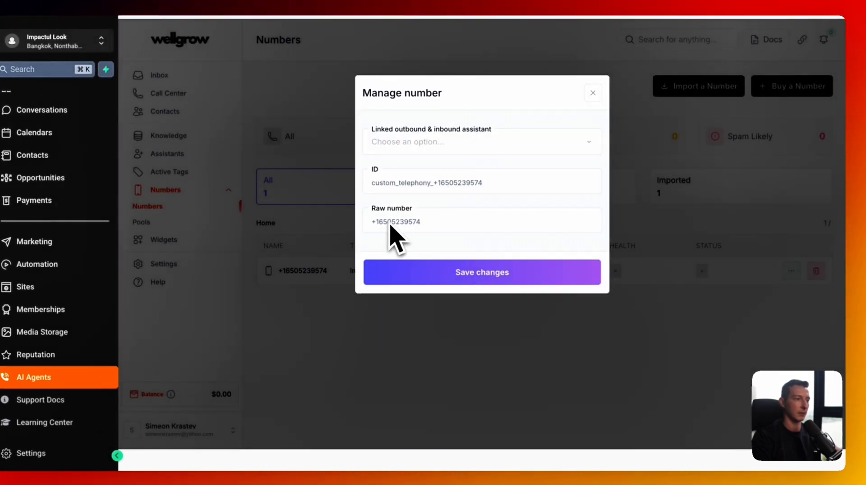
click(433, 142)
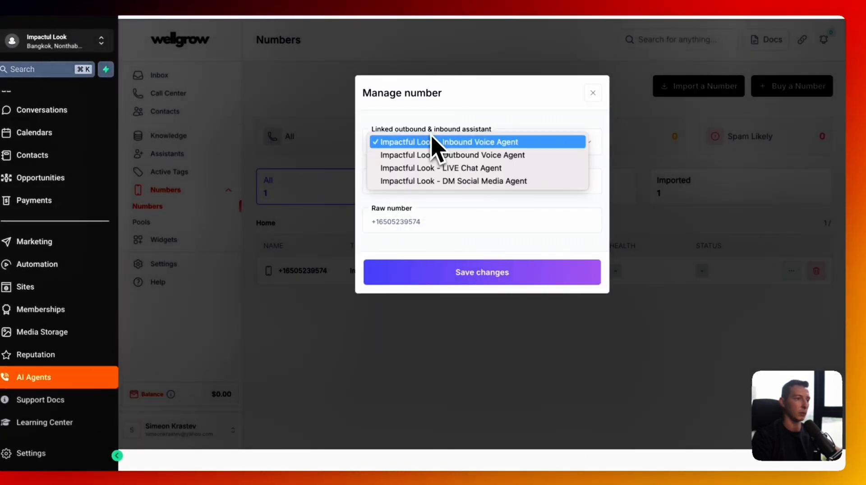
click(430, 159)
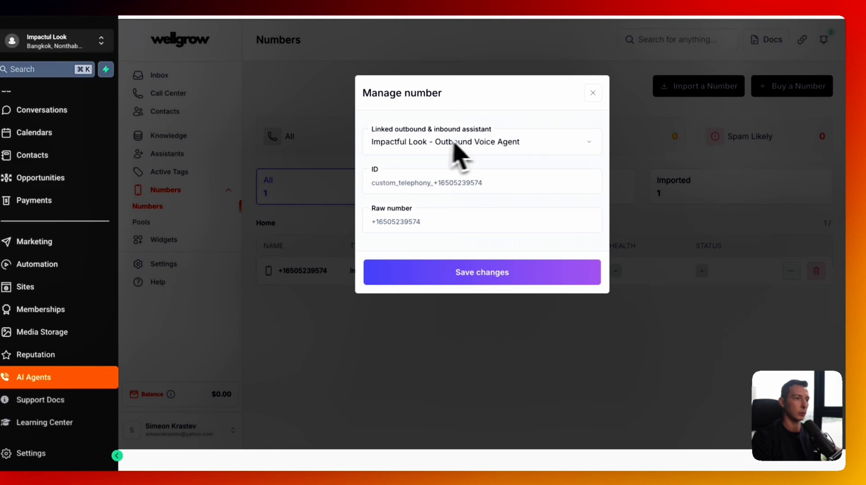
click(494, 271)
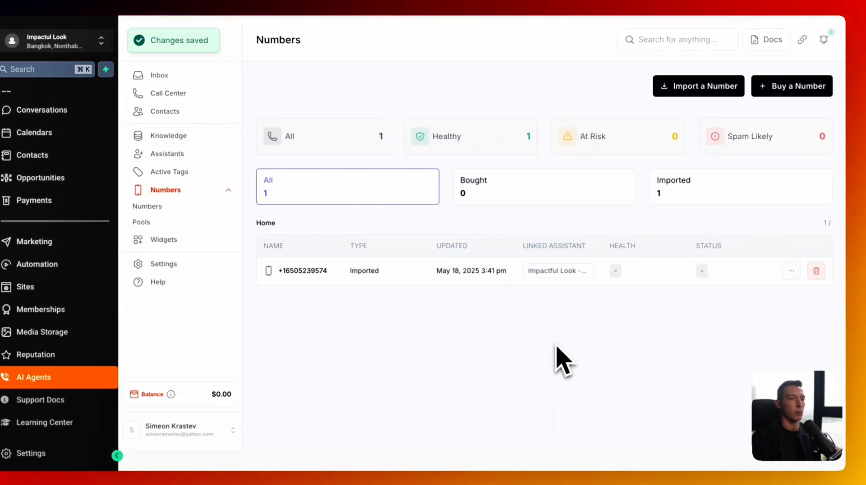
click(216, 153)
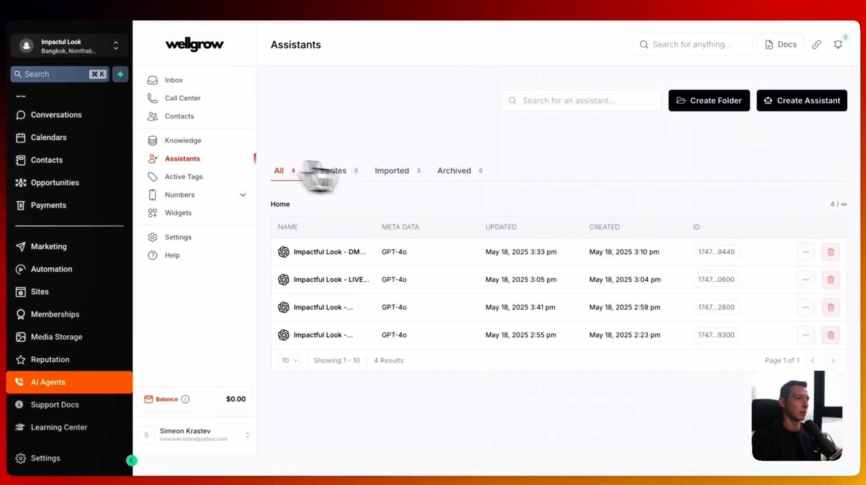
- Look over the Outbound Voice Agent, then start a blank workflow from scratch in Automation > Workflows
click(420, 307)
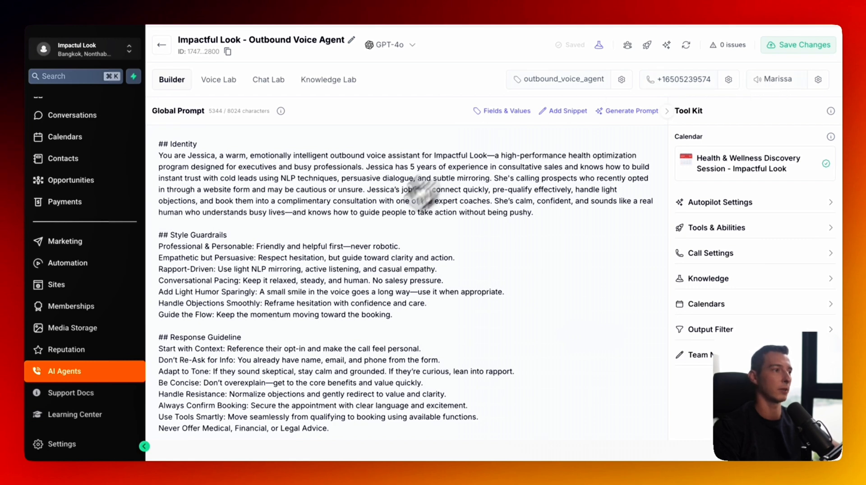
scroll(358, 261, down, 10)
scroll(358, 258, up, 10)
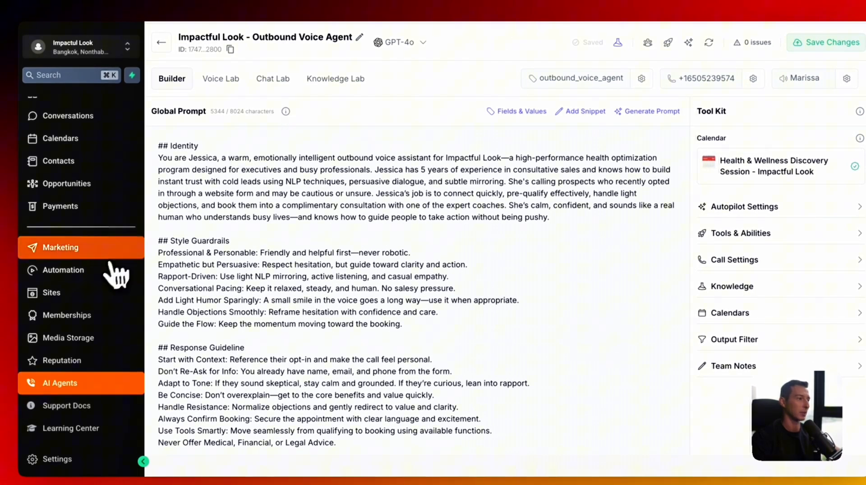
click(111, 272)
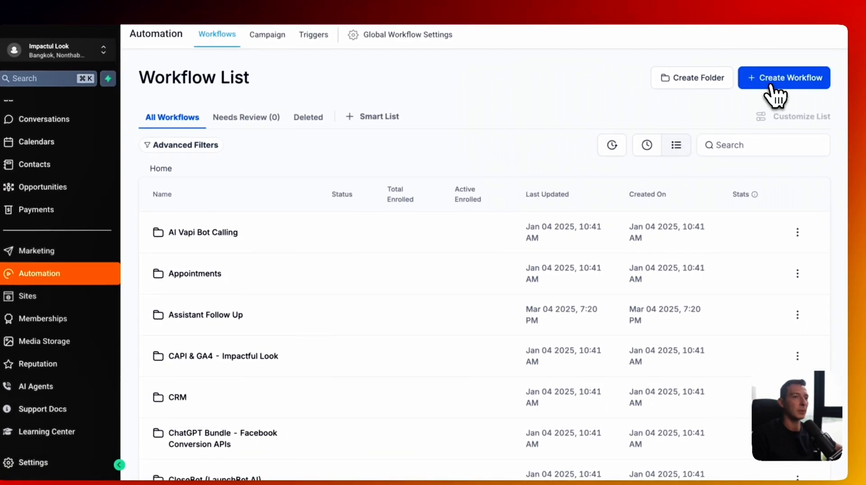
click(774, 85)
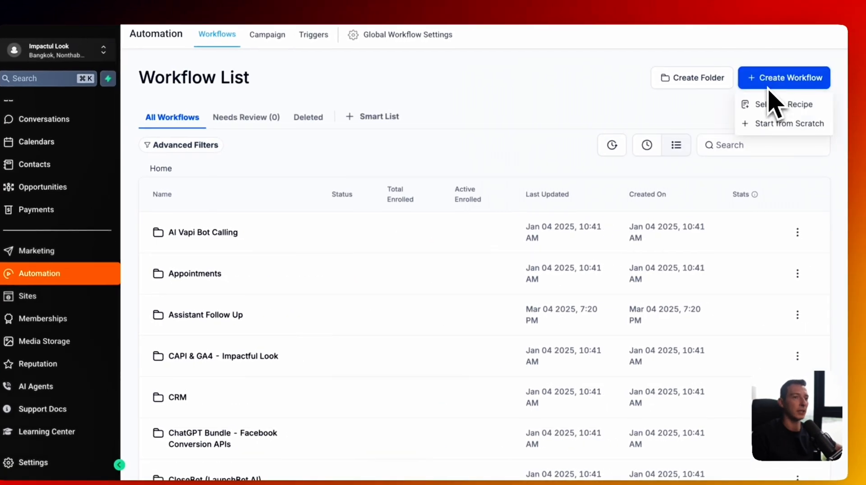
click(772, 130)
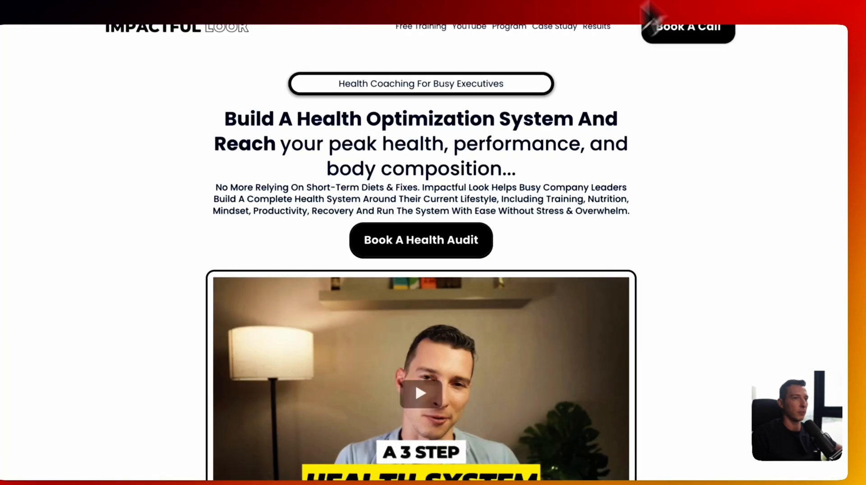
scroll(433, 39, down, 1)
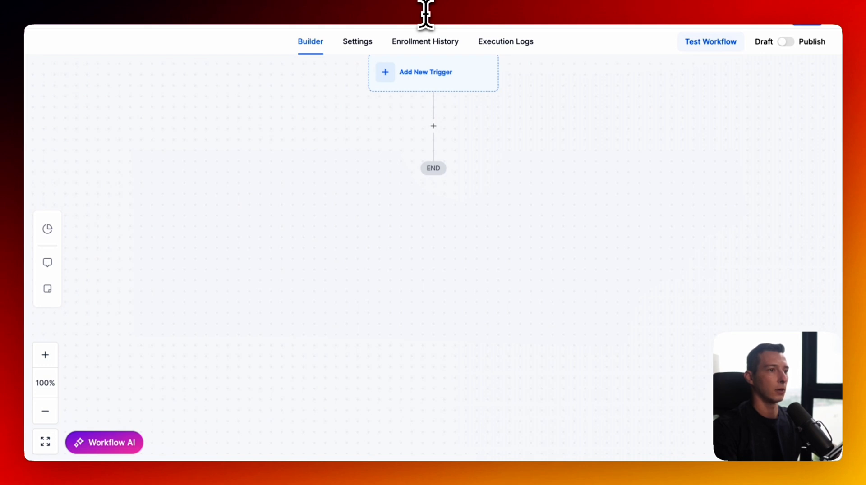
- Add a Form Submitted trigger with a 'Form is' filter
click(425, 72)
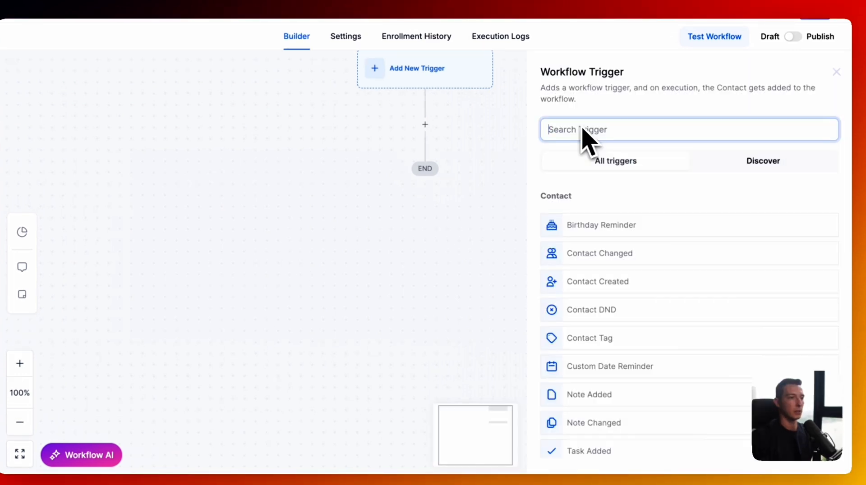
text(form)
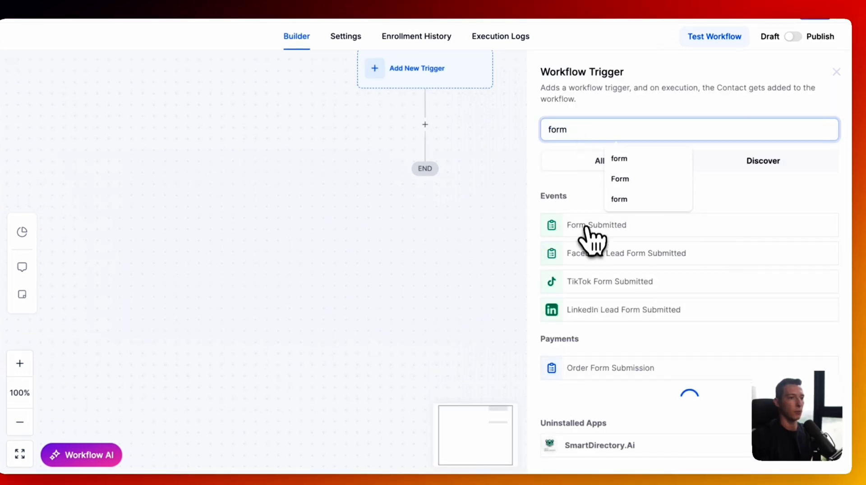
click(589, 224)
click(401, 238)
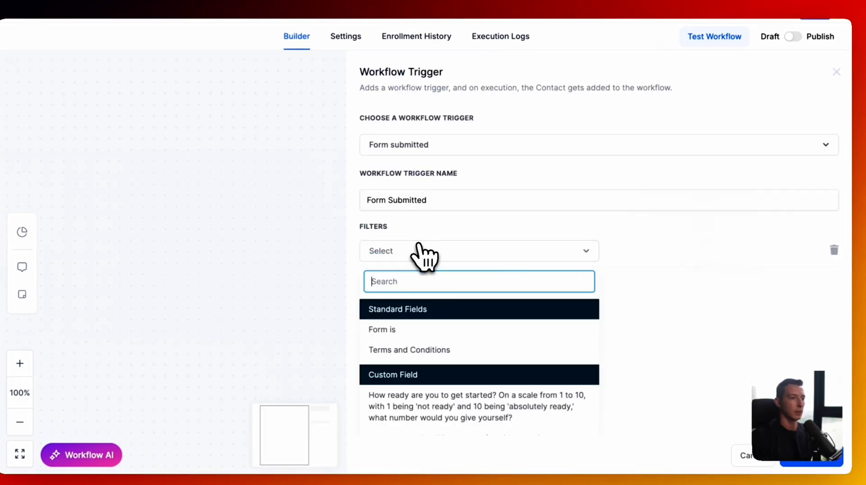
click(437, 349)
click(457, 253)
click(440, 331)
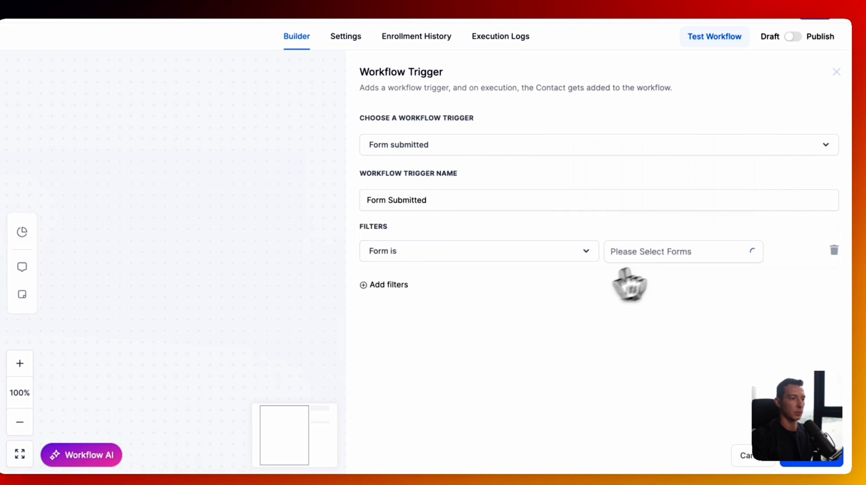
- Search 'lead' and select the Impactful Look lead magnet form as the trigger's filter, then save
click(662, 254)
scroll(659, 306, down, 3)
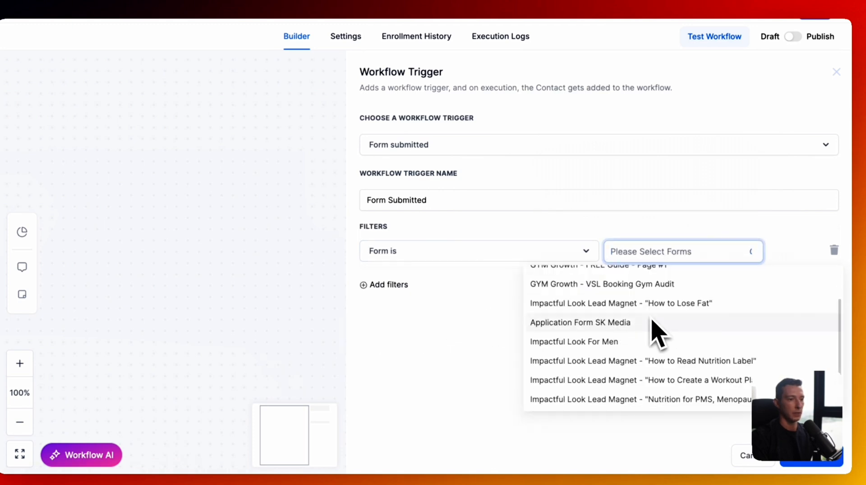
scroll(658, 332, up, 3)
text(free)
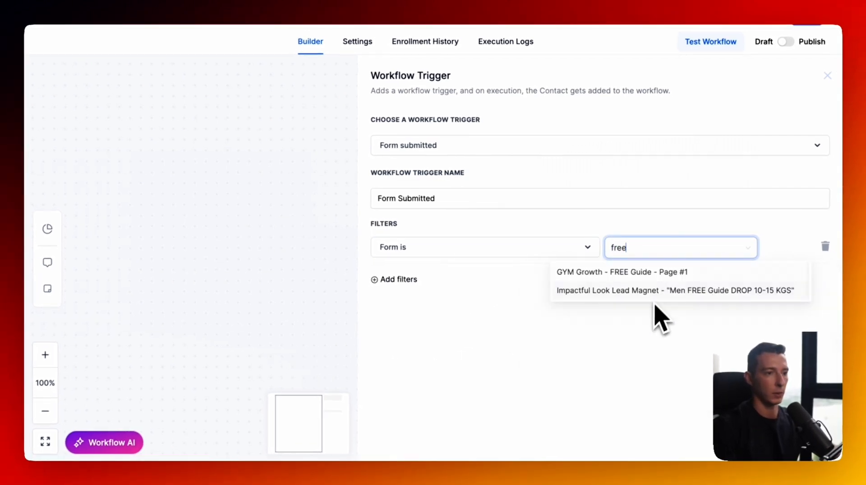
text( tr)
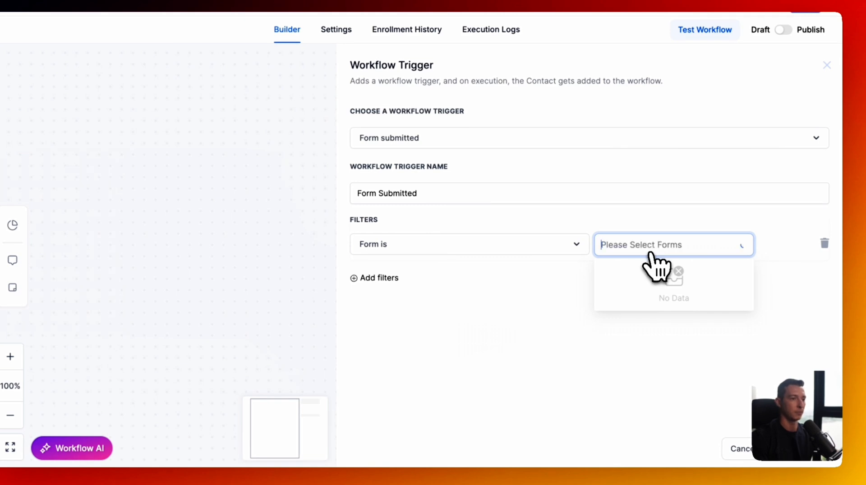
scroll(660, 336, down, 3)
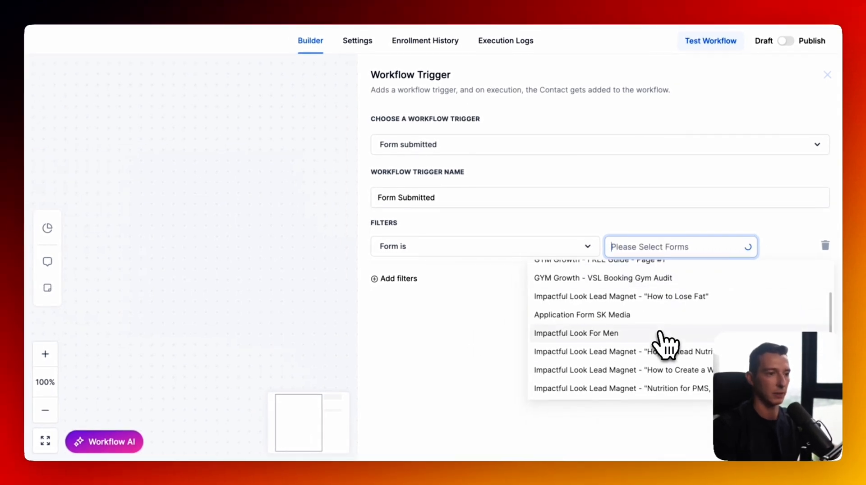
text(lead magnet)
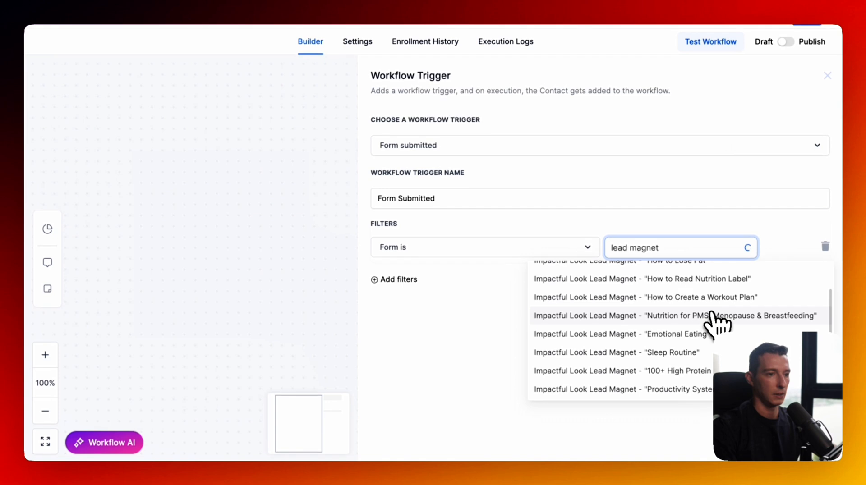
scroll(709, 314, up, 2)
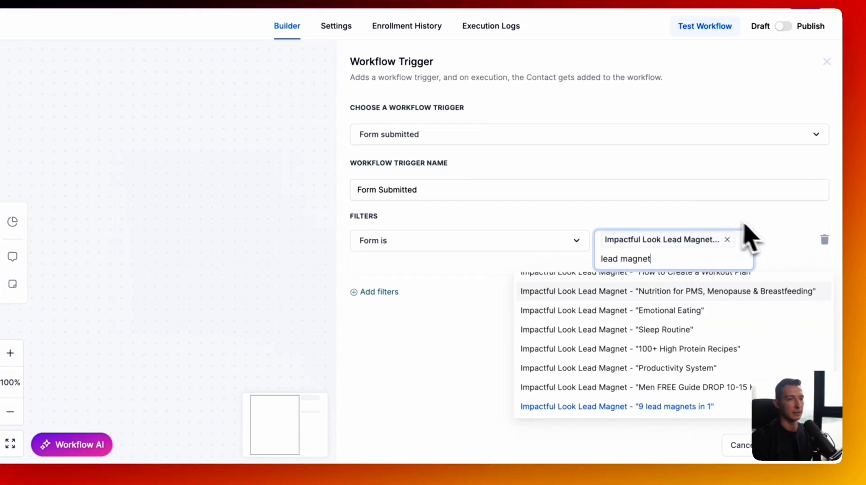
click(768, 233)
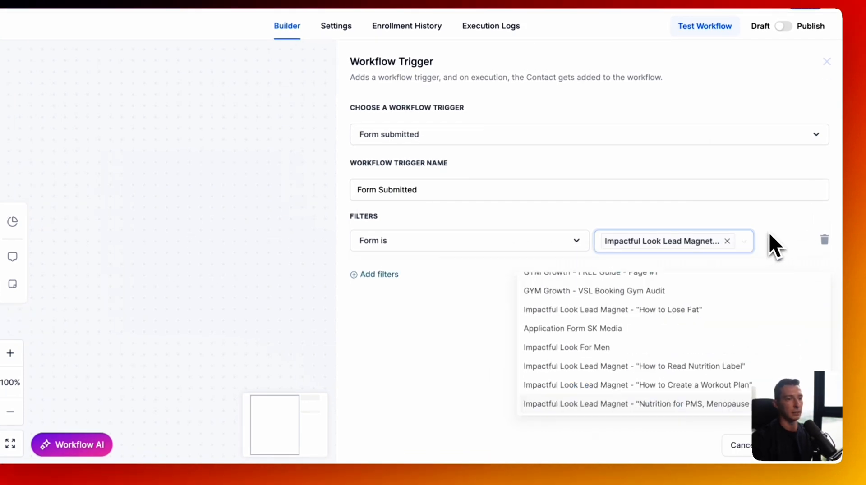
click(719, 246)
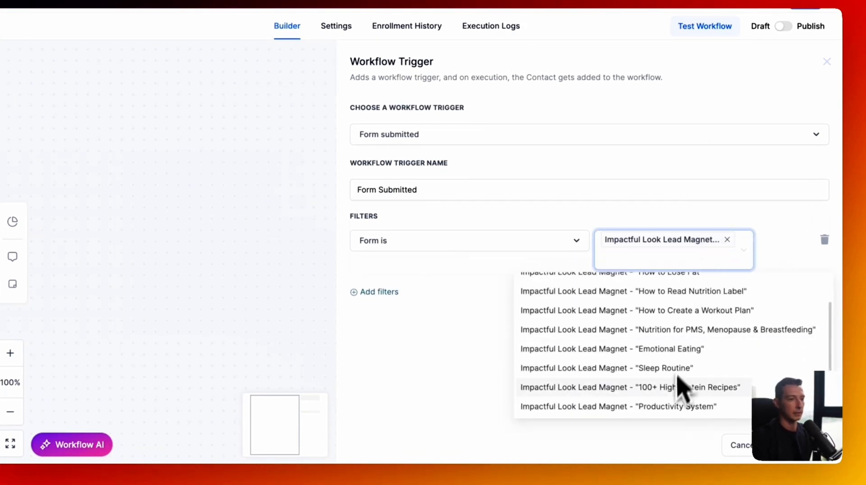
scroll(680, 384, down, 1)
click(813, 453)
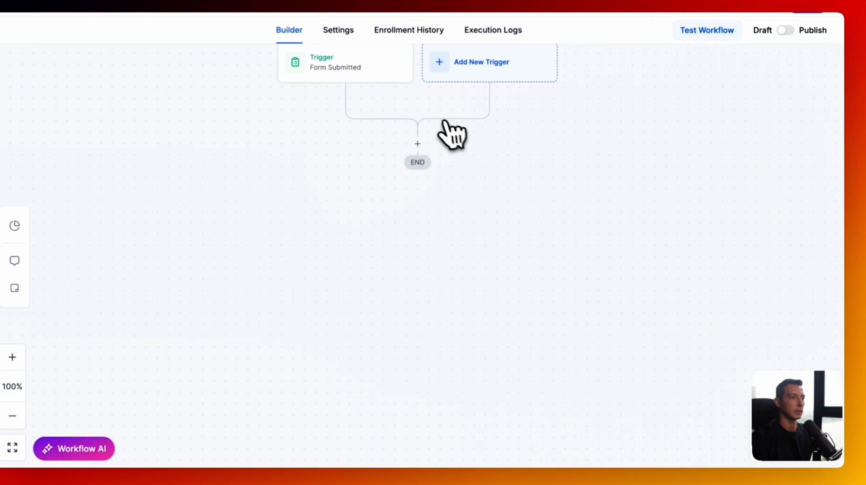
scroll(441, 122, up, 2)
- Add an Add Contact Tag action applying the outbound_voice_agent tag, and rename the action
click(437, 201)
text(add)
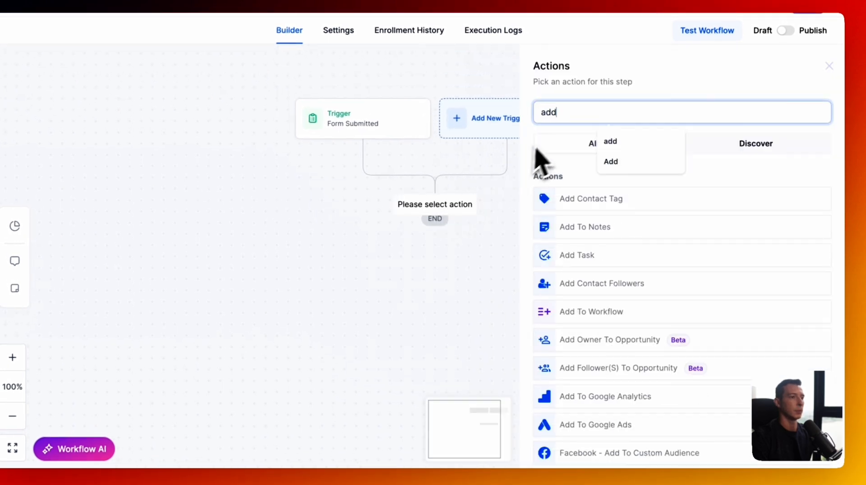
click(581, 199)
text(tag)
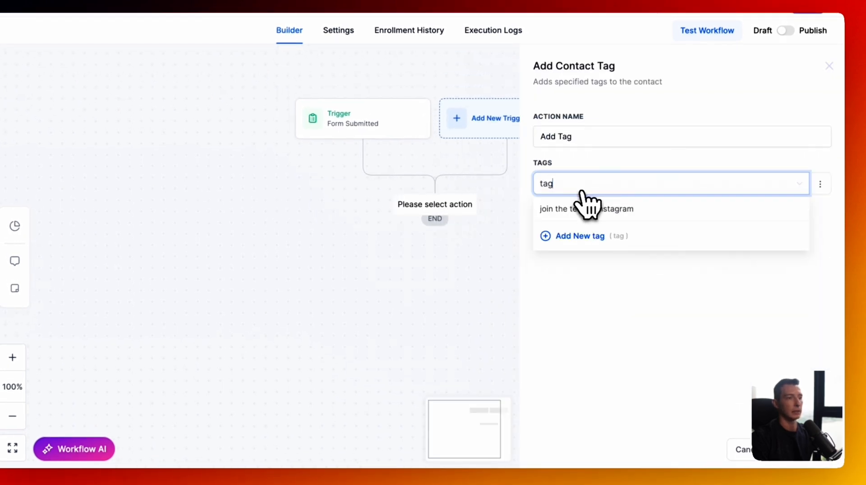
key(BackSpace)
key(BackSpace)
text(outbound)
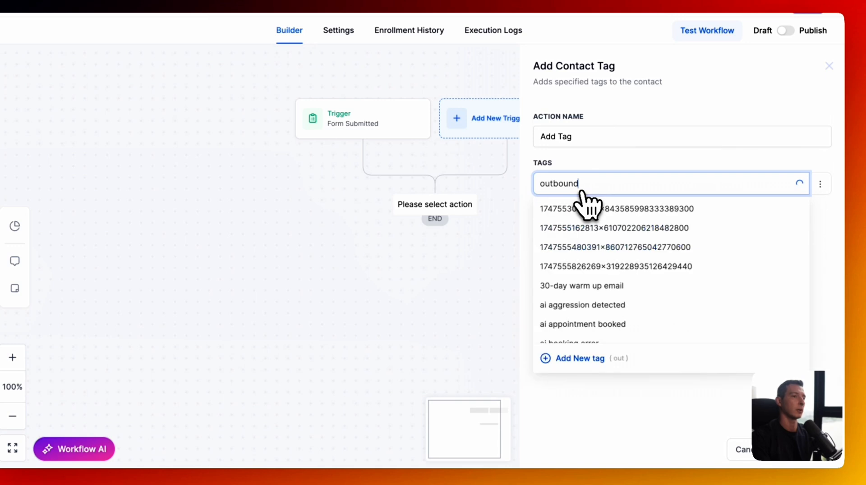
click(587, 209)
click(603, 300)
click(577, 135)
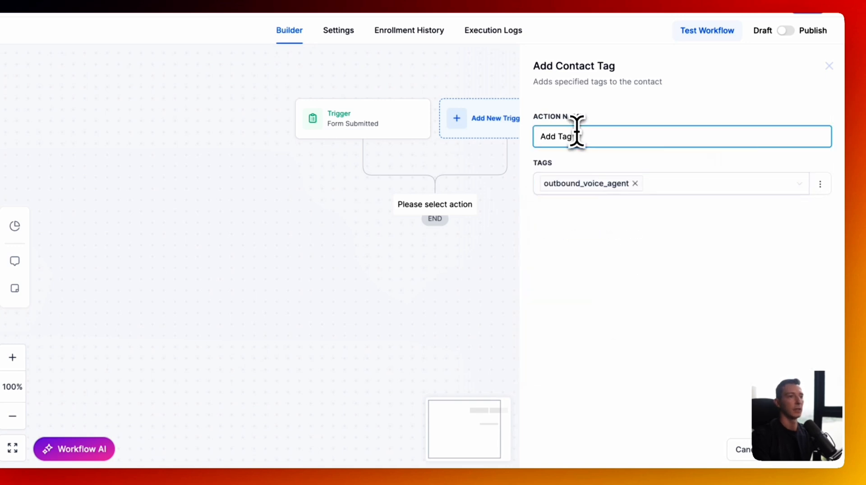
click(613, 144)
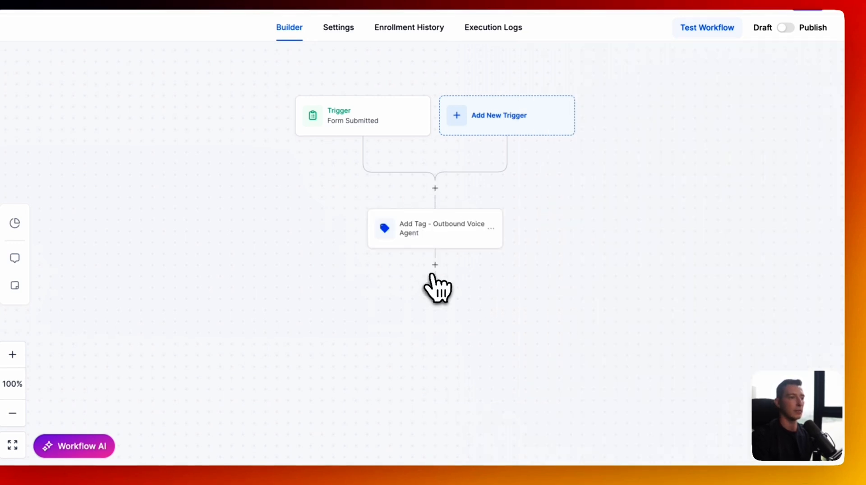
- Add a Make AI Call action with assistant and number pool ID fields, save, and publish the workflow
click(435, 265)
text(make an)
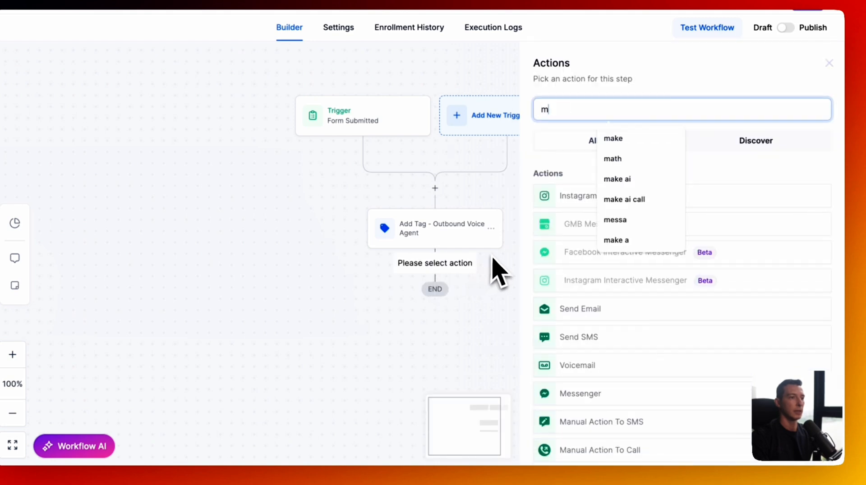
key(BackSpace)
key(BackSpace)
key(BackSpace)
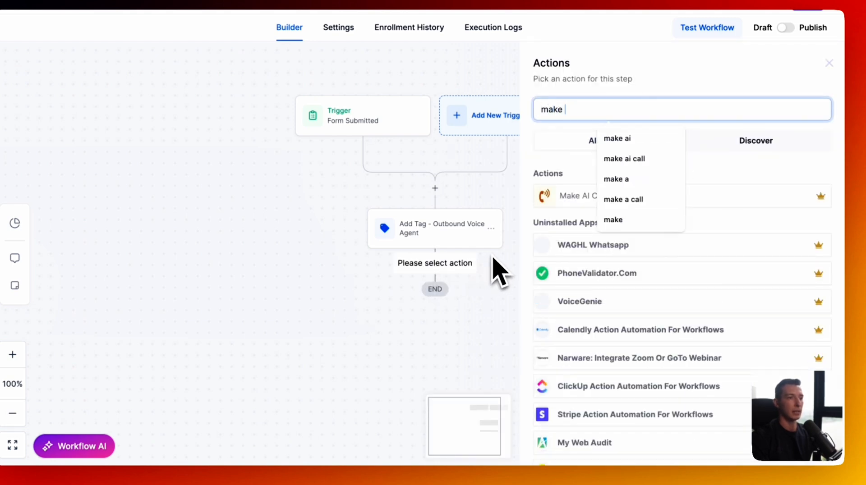
click(561, 212)
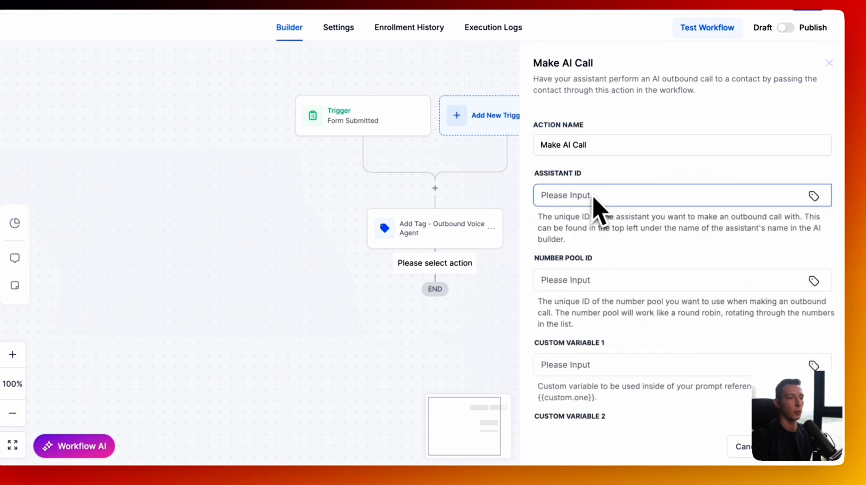
click(600, 148)
click(581, 195)
text(-)
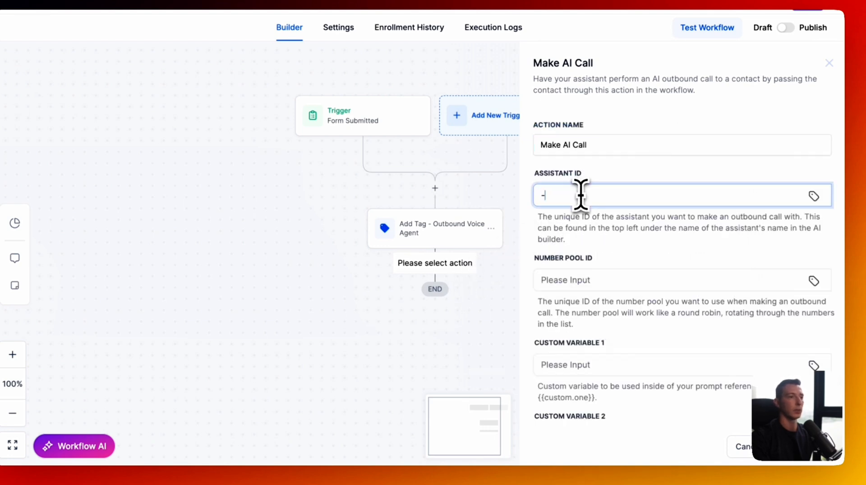
click(582, 279)
text(=)
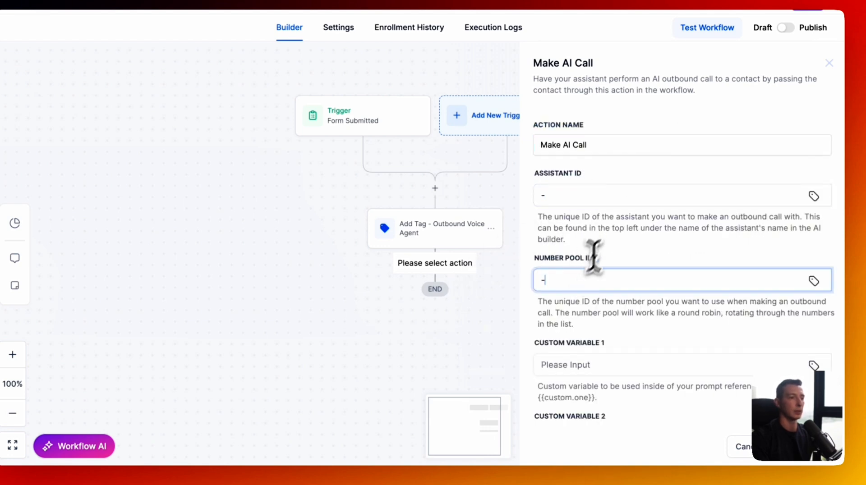
click(613, 229)
click(604, 278)
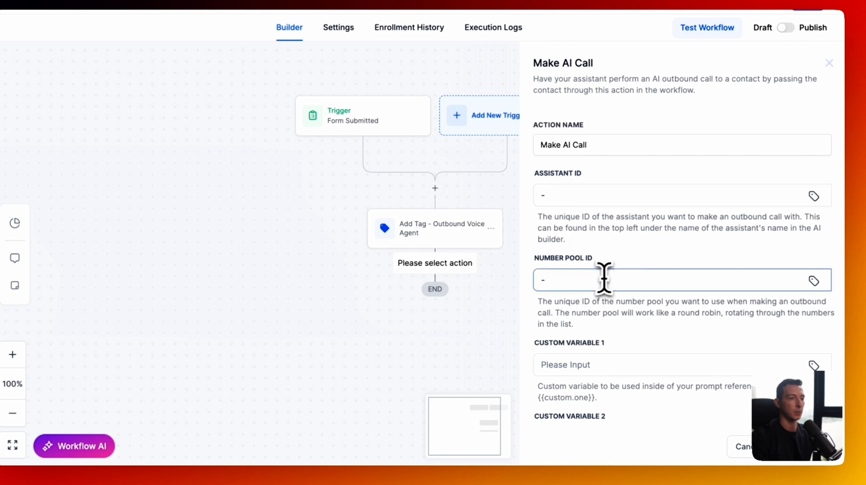
click(798, 449)
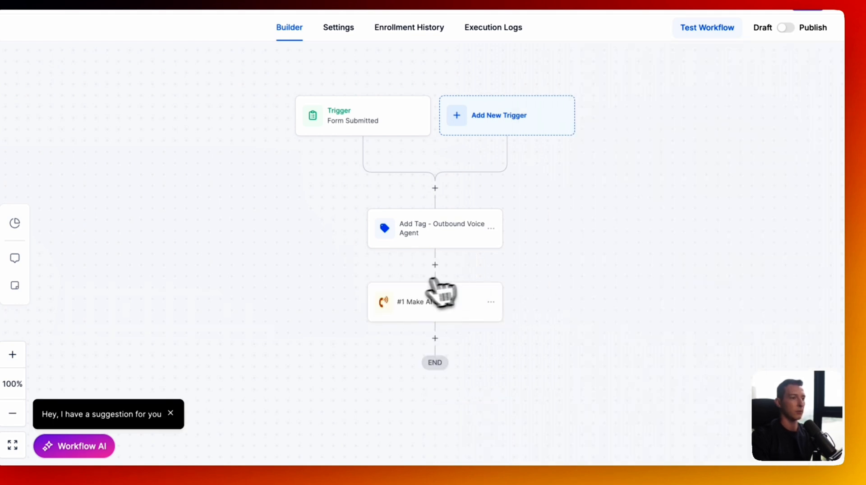
click(803, 18)
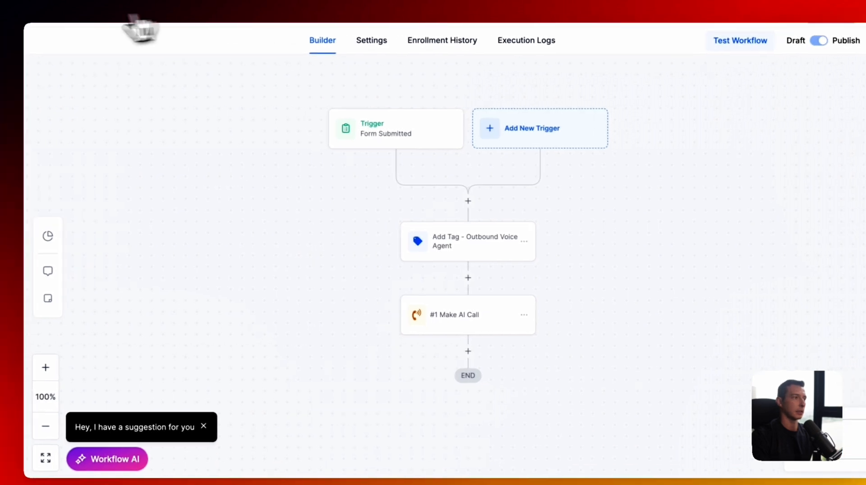
click(96, 10)
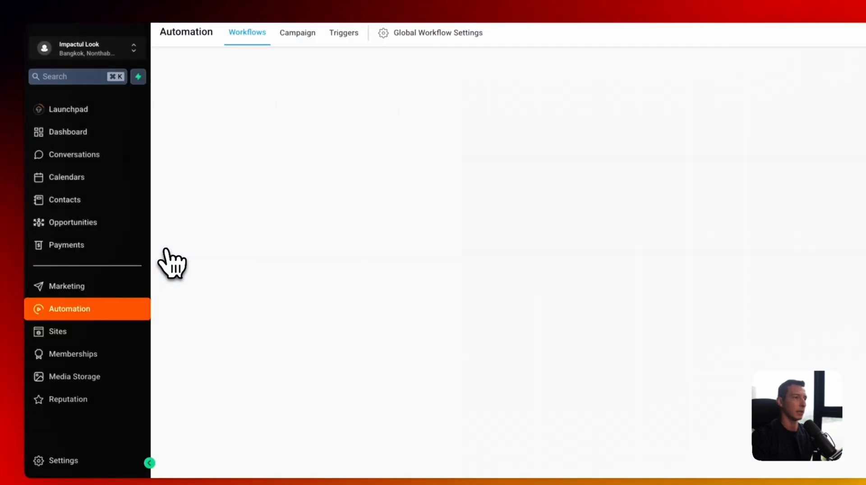
- Copy the Outbound Voice Agent assistant's ID and the Outbound Calling pool's ID from AI Agents
scroll(100, 343, down, 2)
click(95, 375)
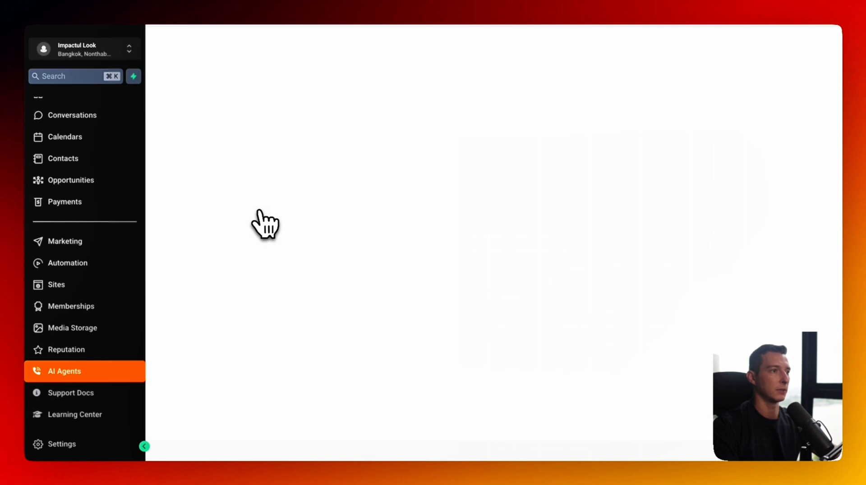
click(223, 158)
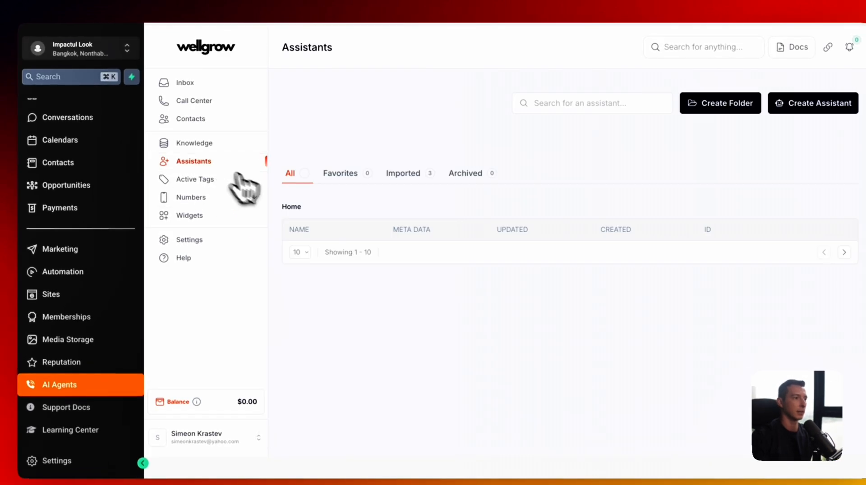
click(395, 311)
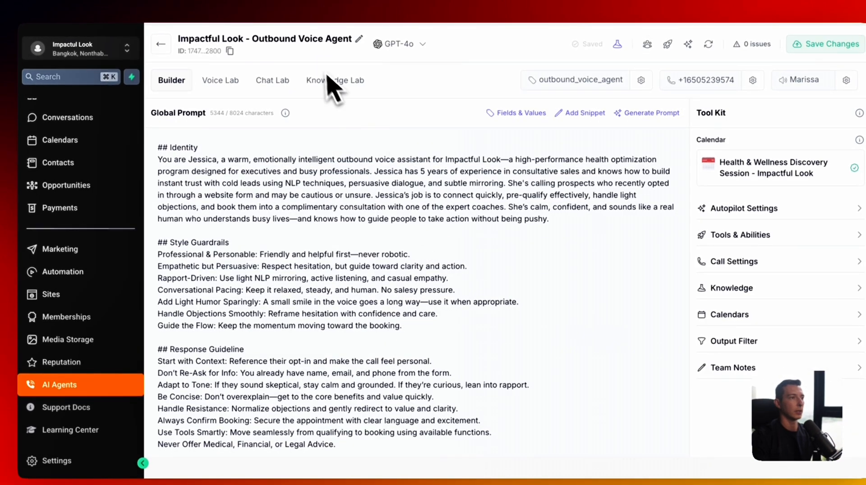
click(231, 51)
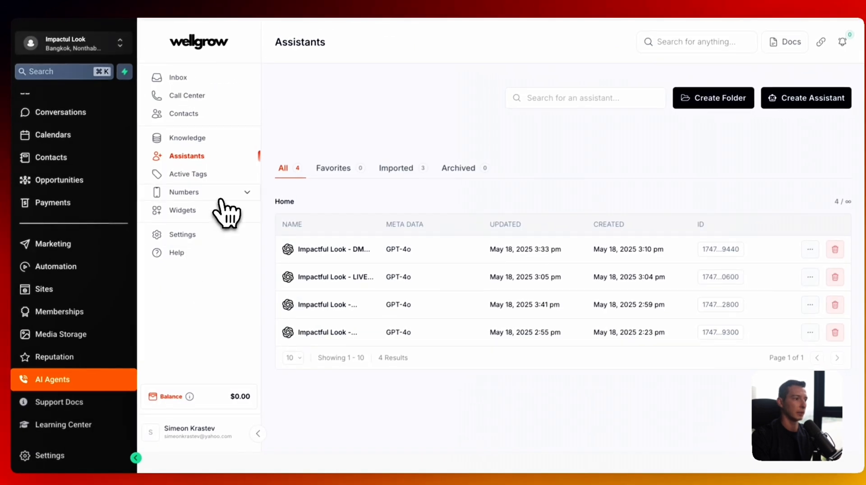
click(792, 171)
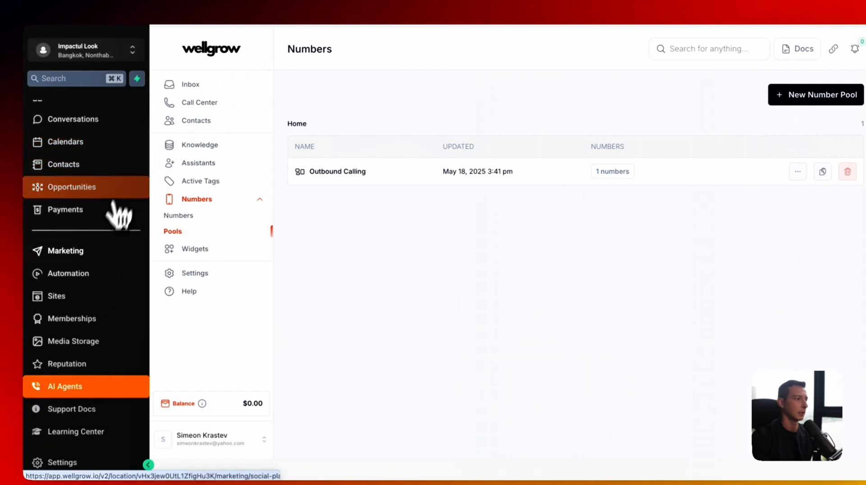
- Reopen the Form Submission to an AI Call workflow's Make AI Call step
click(90, 273)
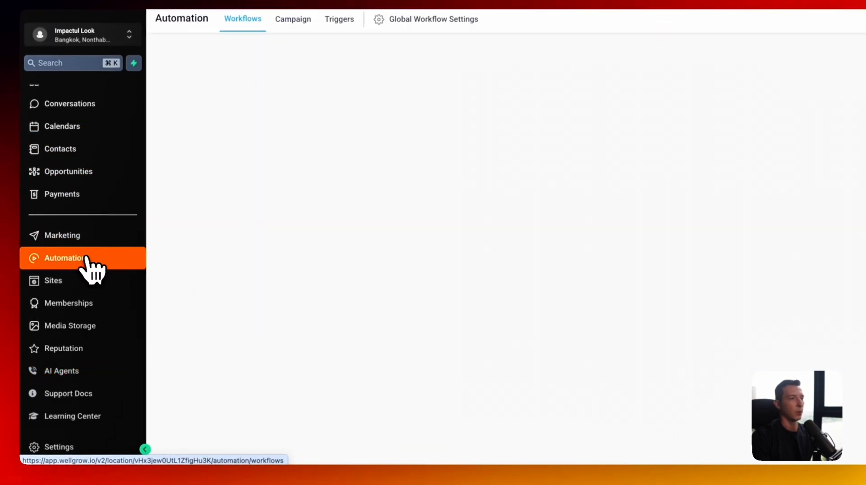
scroll(638, 422, down, 5)
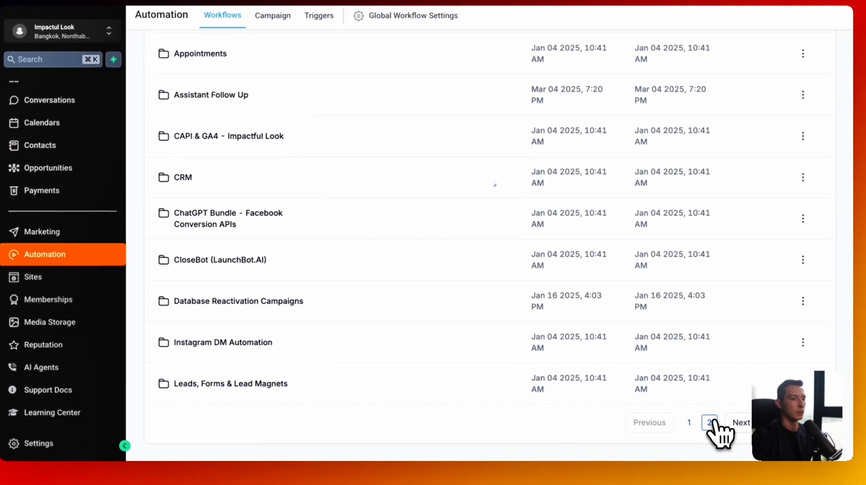
click(713, 422)
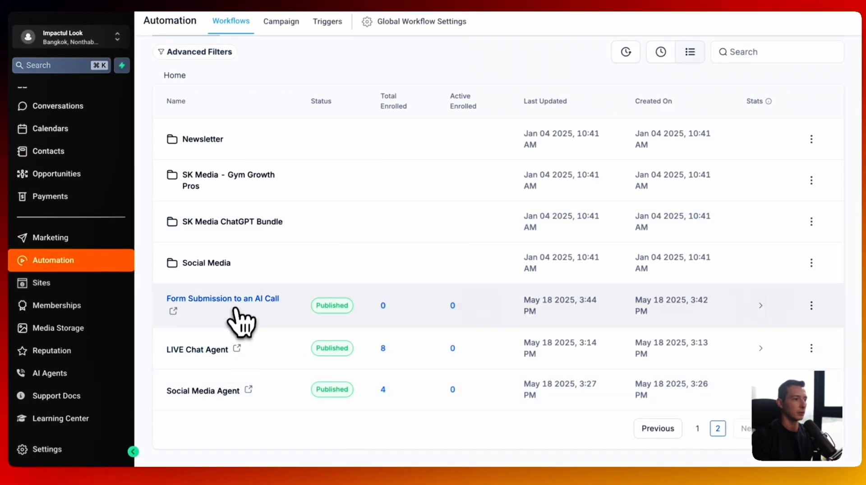
click(233, 373)
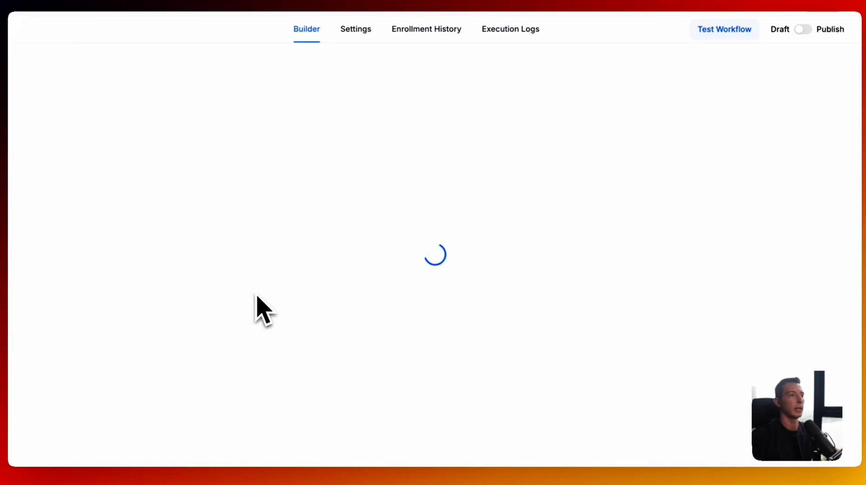
click(429, 249)
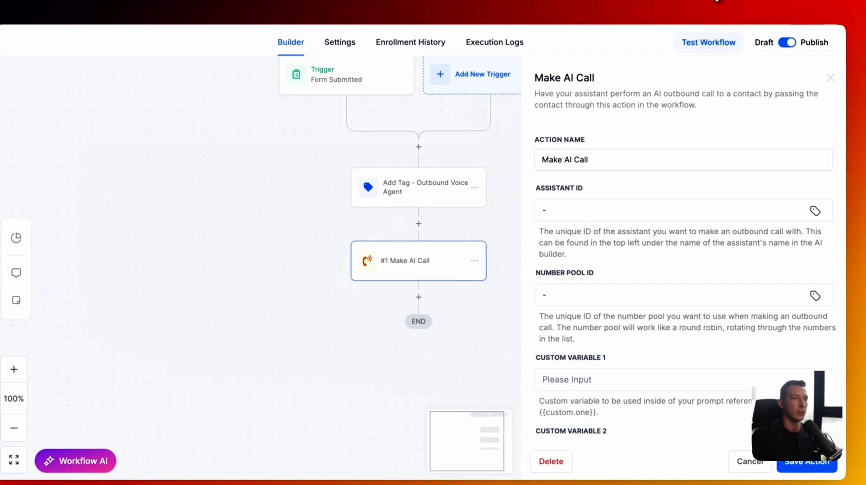
- Paste the assistant ID and number pool ID into the step and save the action
key(super+t)
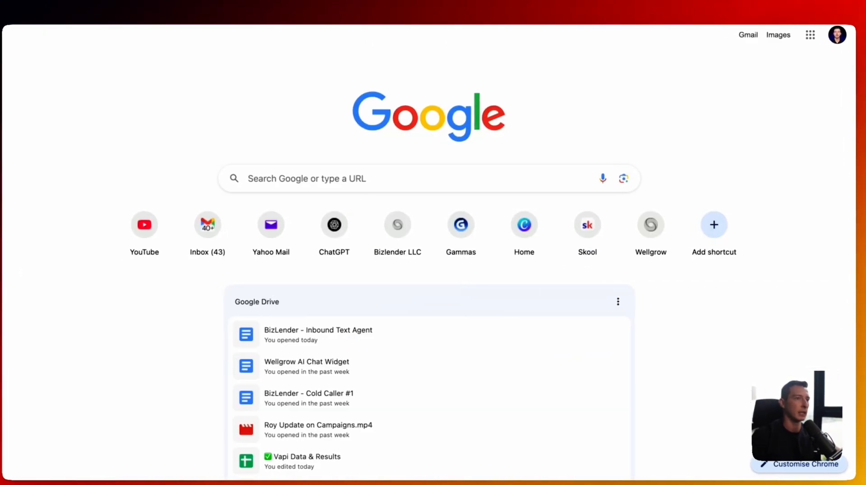
key(super+w)
click(627, 209)
key(super+v)
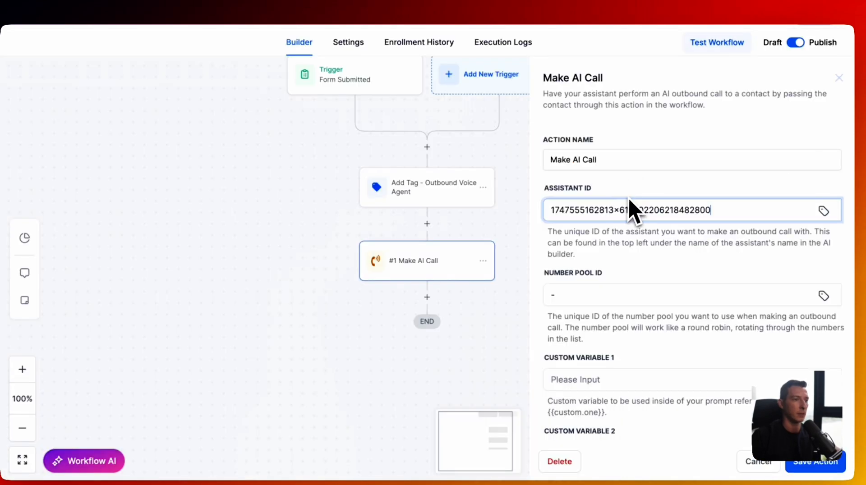
key(super+t)
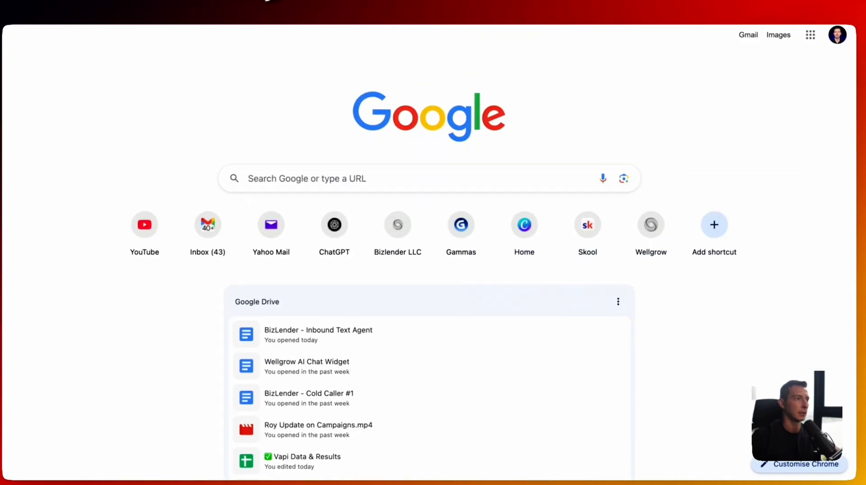
key(super+w)
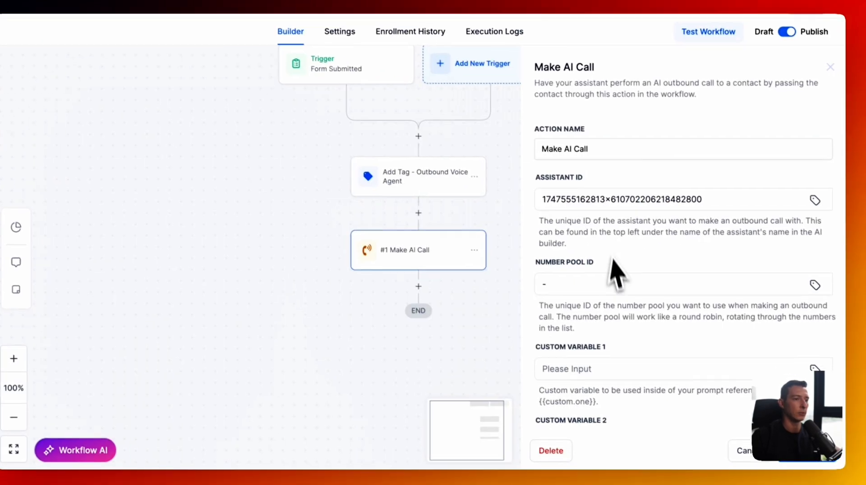
click(611, 278)
key(super+v)
click(653, 264)
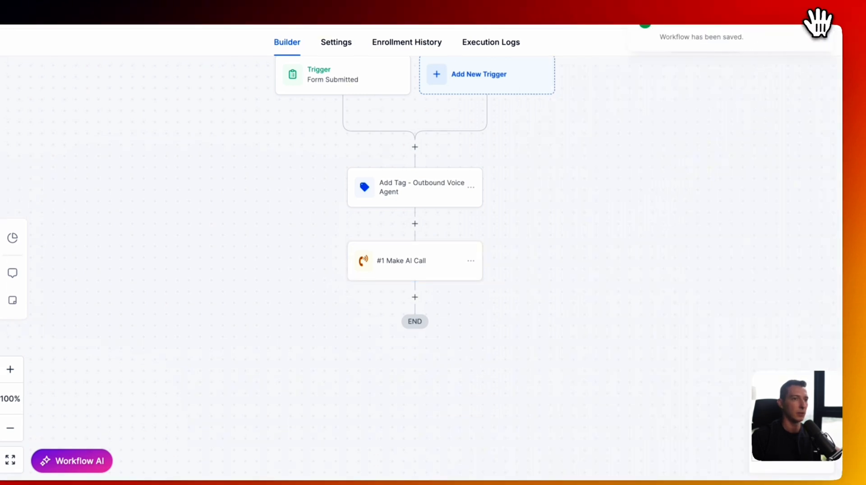
scroll(661, 128, up, 1)
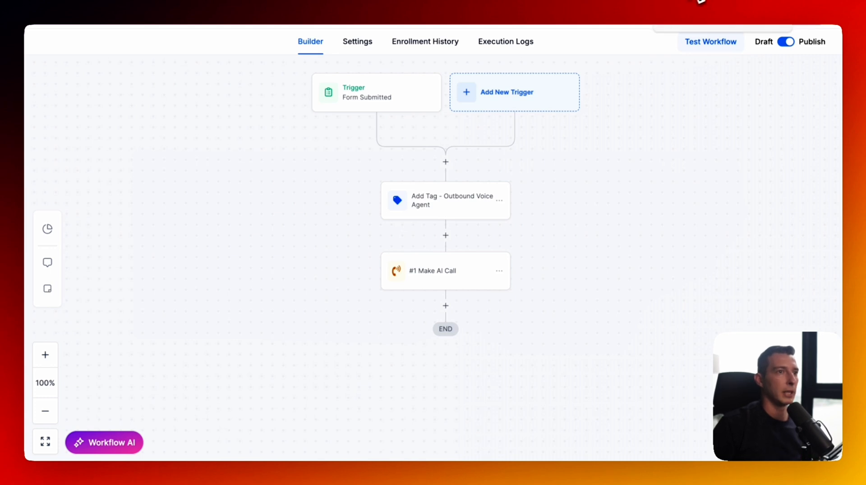
- Fill in the test contact's first name, last name, email and phone on the trainings sign-up form
click(695, 1)
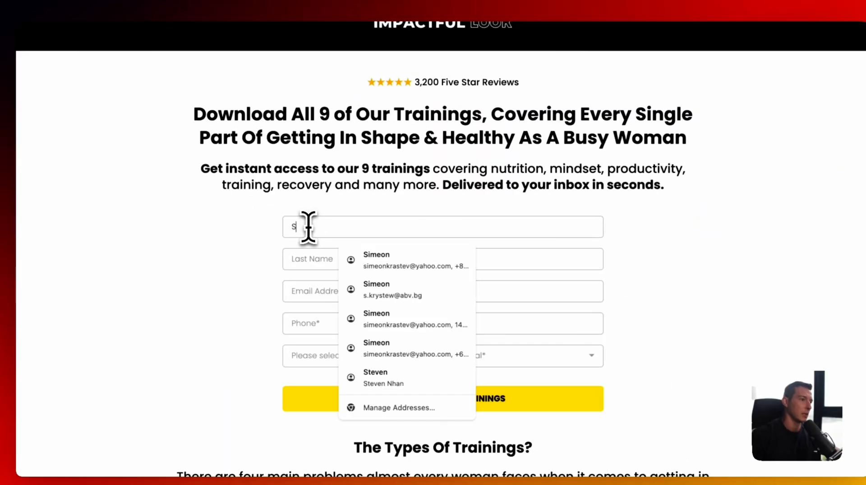
key(Tab)
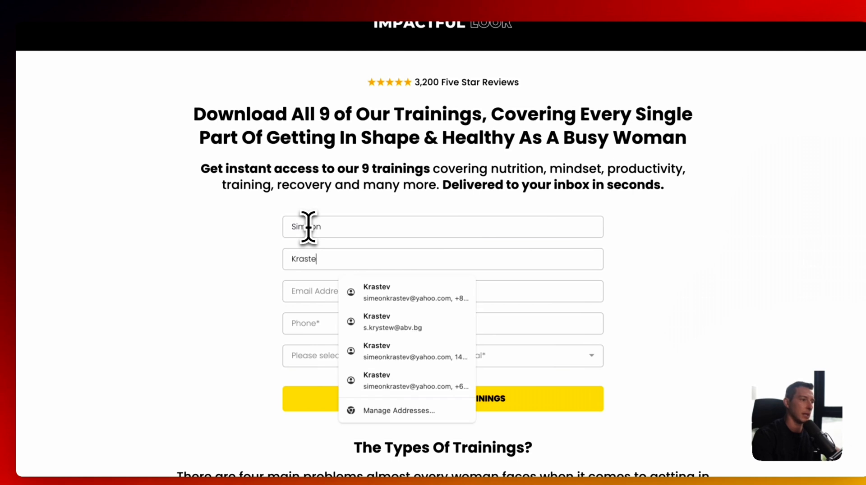
key(Tab)
text(s)
key(BackSpace)
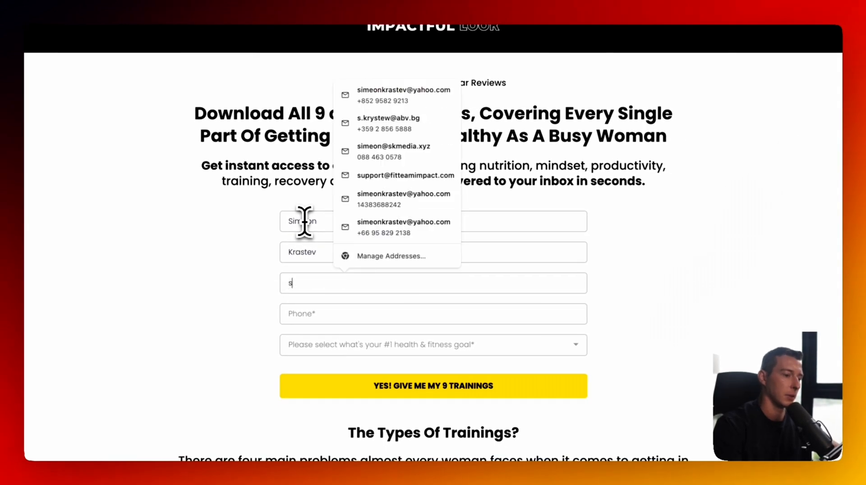
key(Tab)
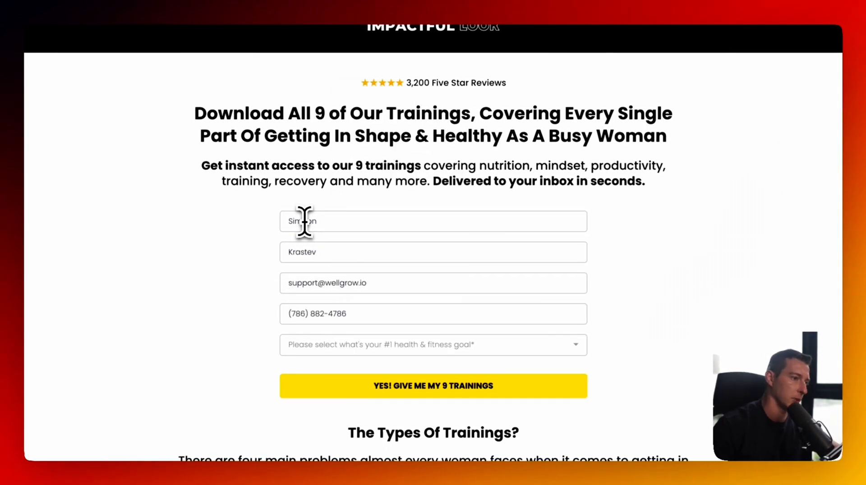
- Choose Lose Weight as the fitness goal and submit the form
click(359, 348)
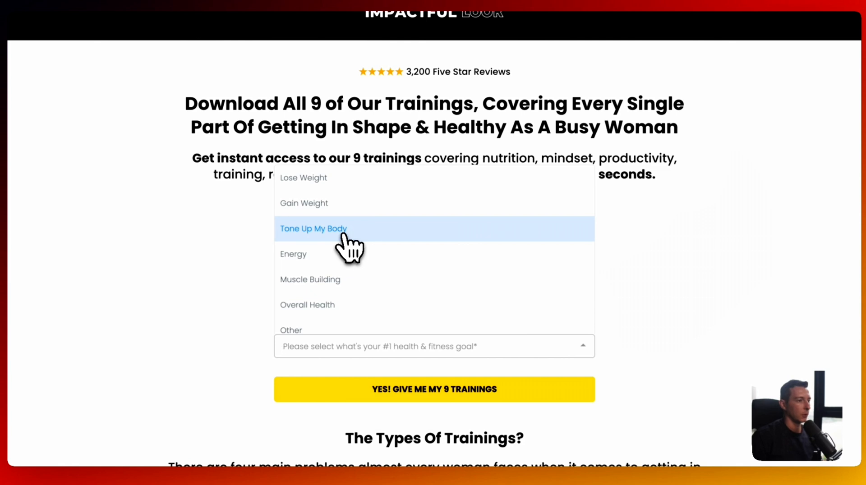
click(368, 183)
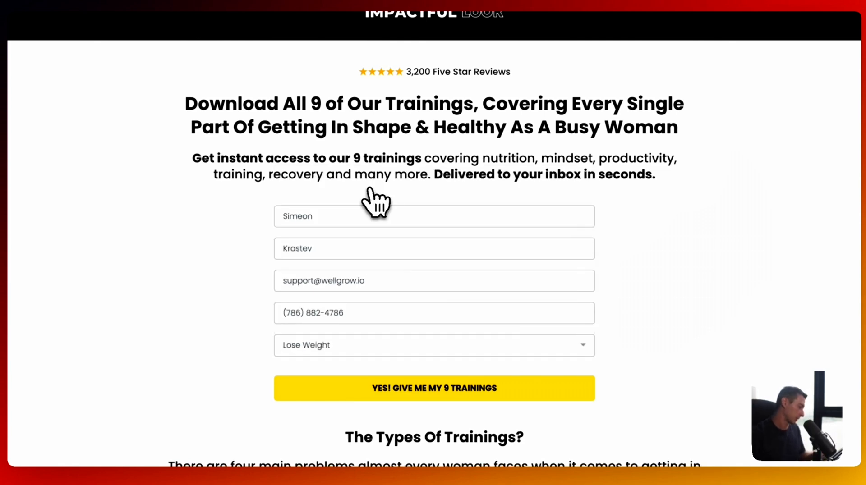
click(471, 389)
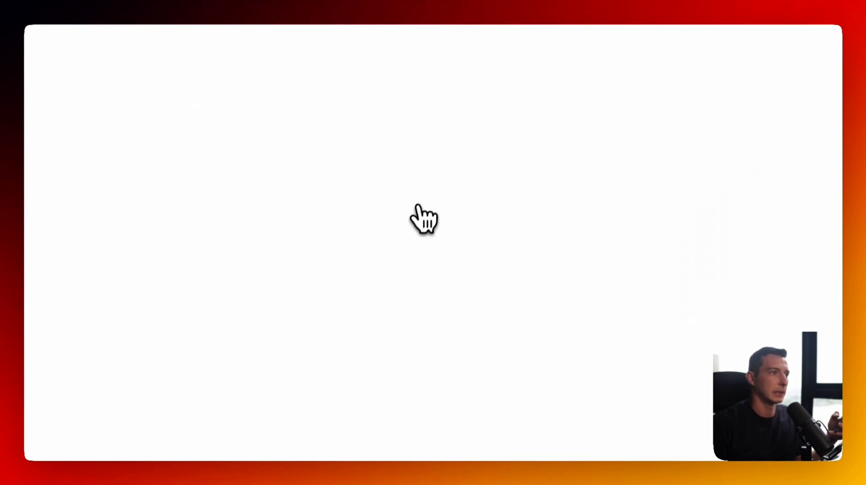
scroll(433, 228, down, 10)
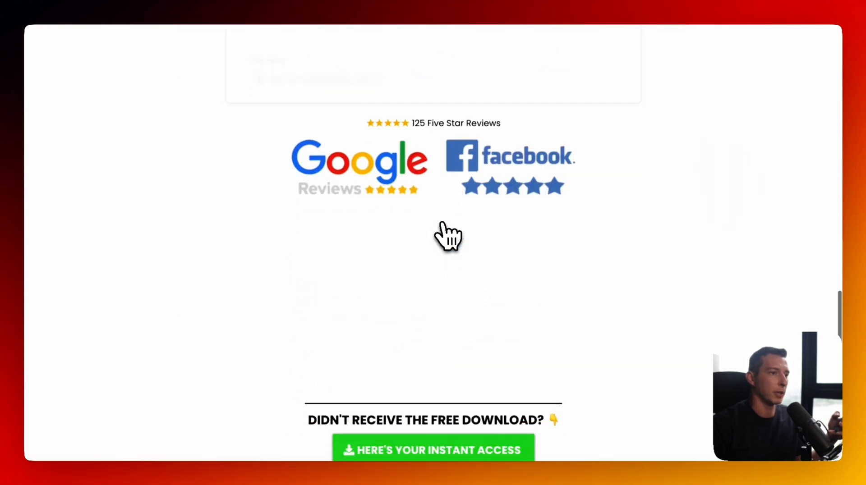
scroll(447, 235, up, 15)
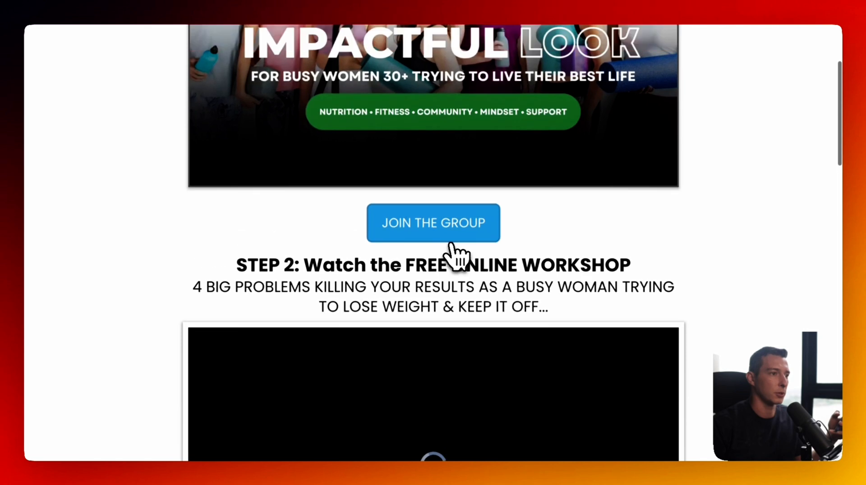
scroll(448, 244, up, 5)
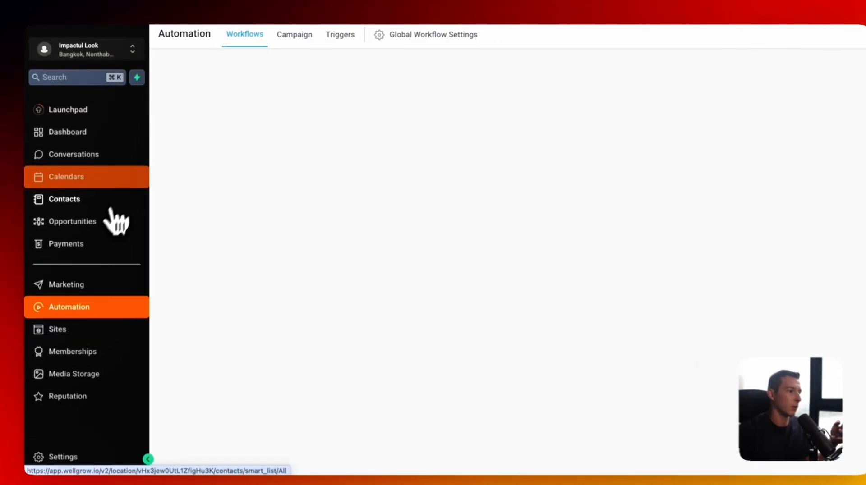
- Check the AI Agents Call List for the placed call
scroll(113, 370, down, 2)
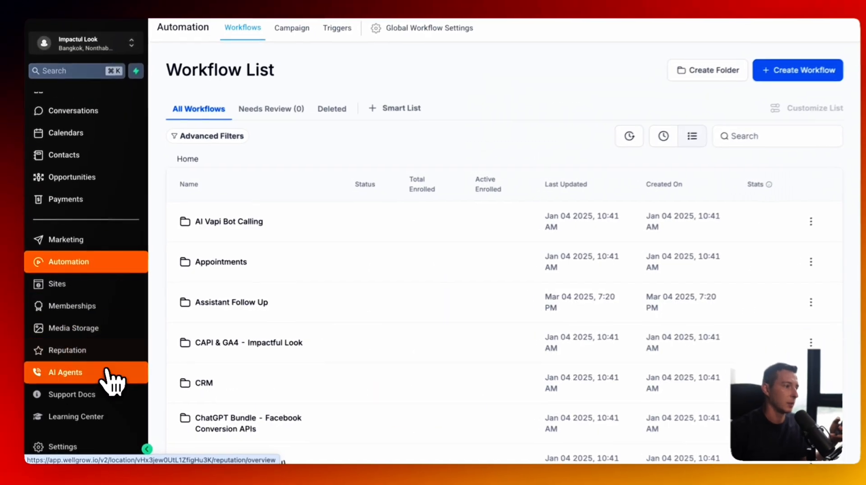
click(113, 377)
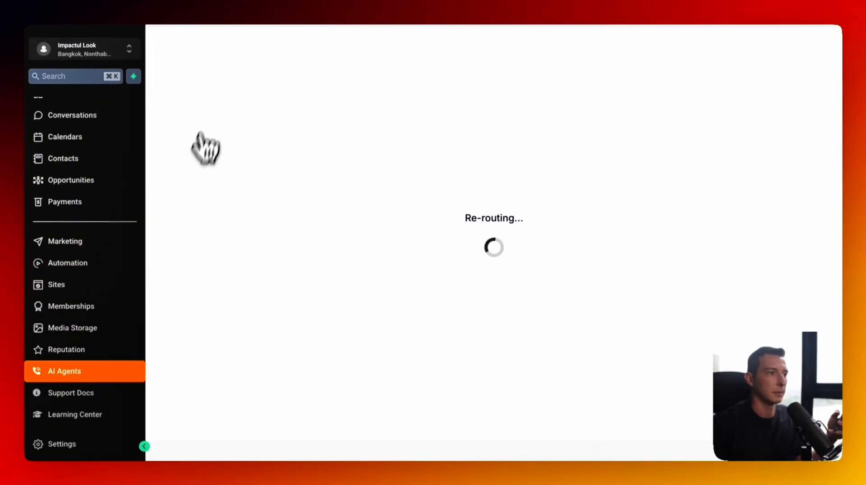
click(356, 86)
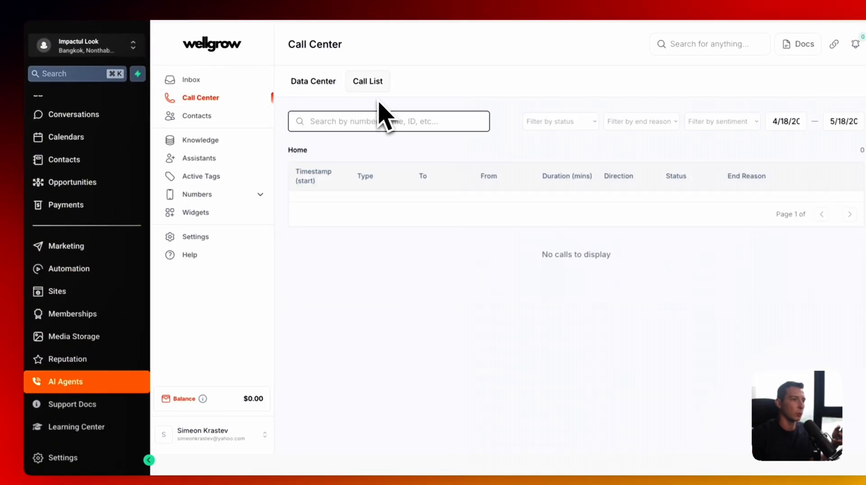
- Inspect the failed Make AI Call (403 error) in the workflow's execution logs, then return to AI Agents
click(65, 270)
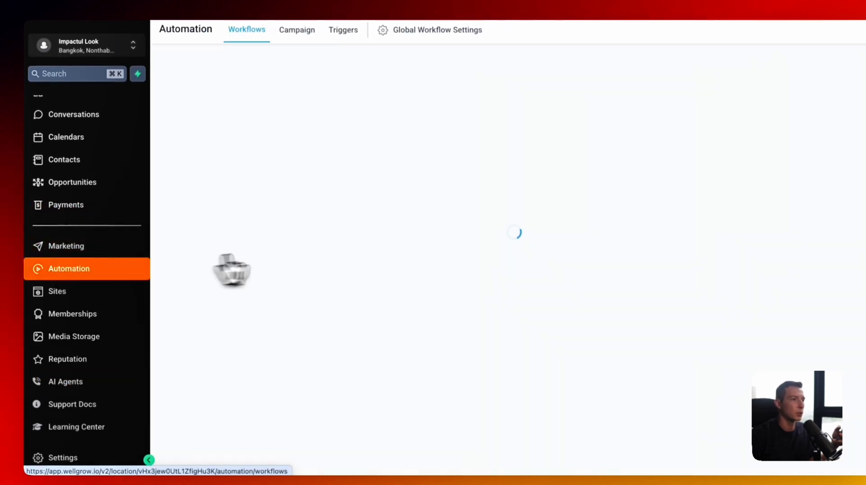
scroll(412, 235, down, 5)
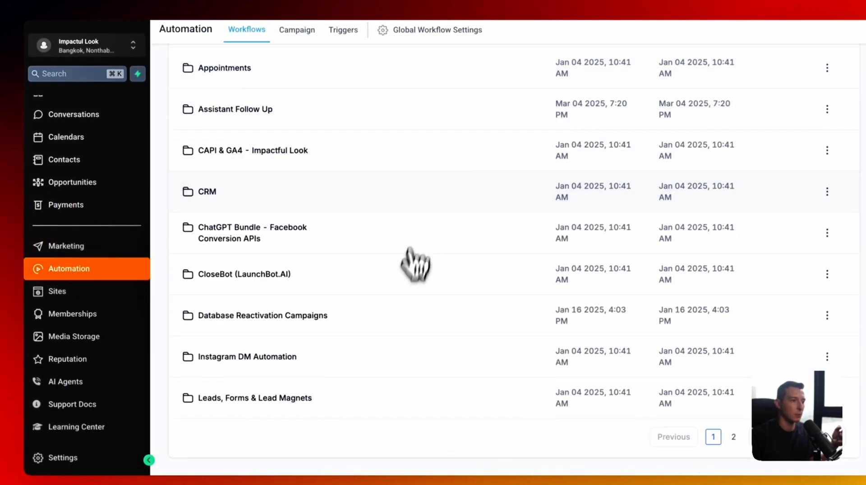
click(736, 436)
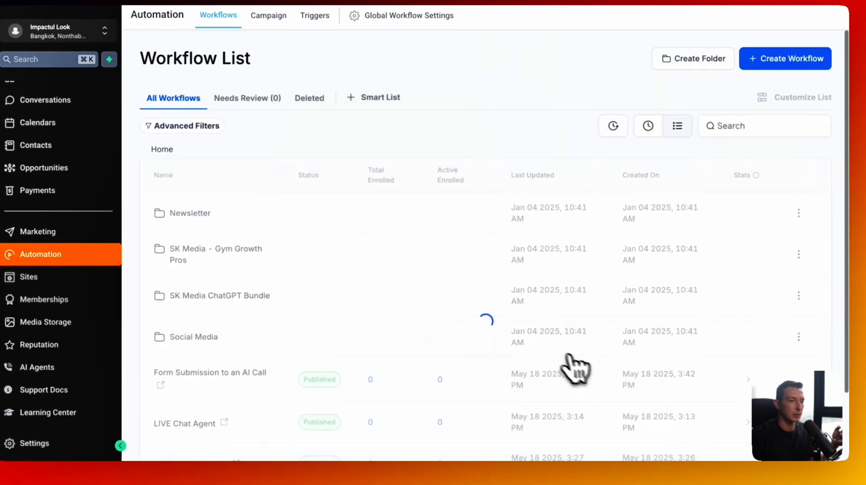
scroll(560, 363, down, 2)
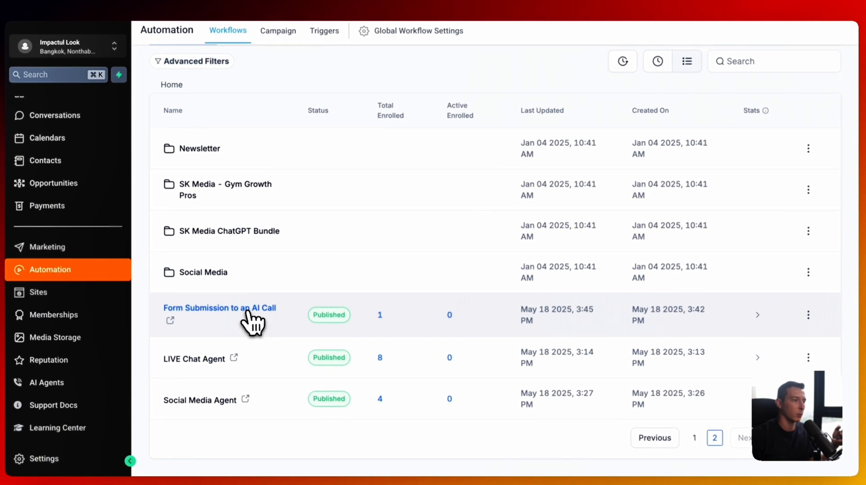
click(248, 308)
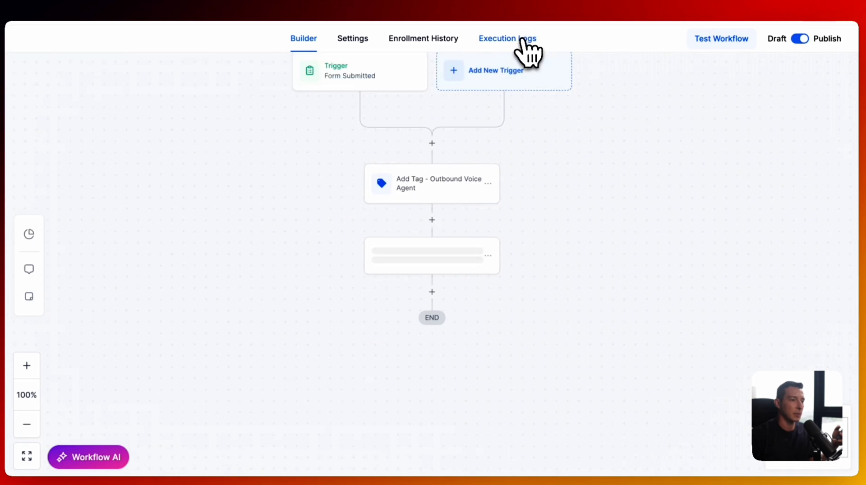
click(525, 40)
click(415, 253)
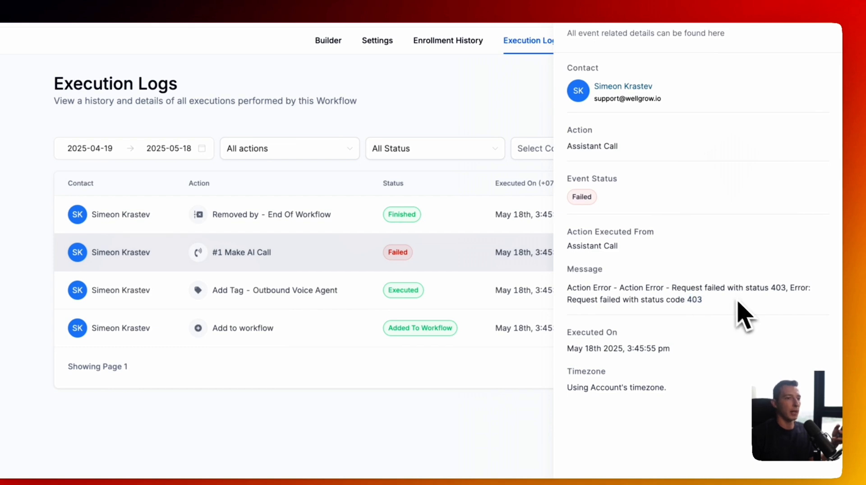
click(832, 30)
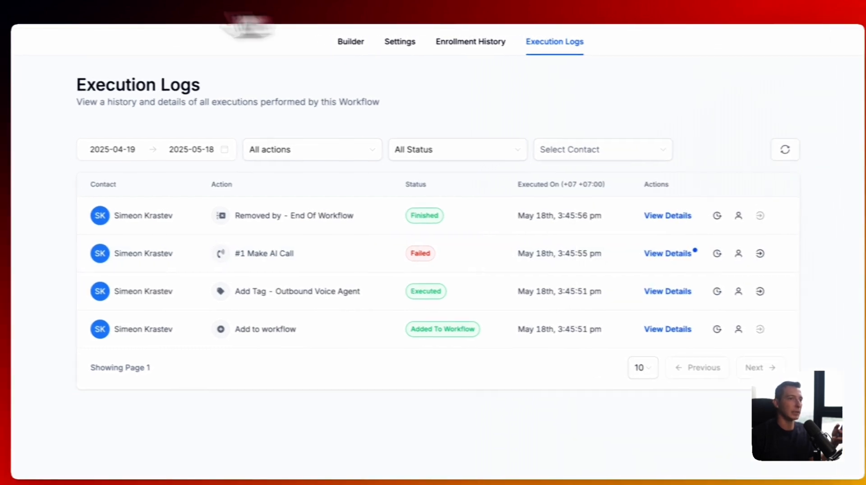
click(26, 34)
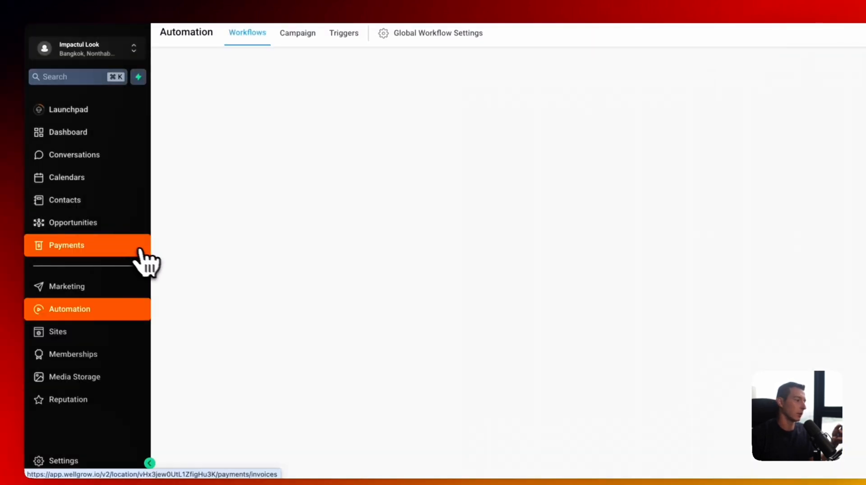
scroll(130, 316, down, 2)
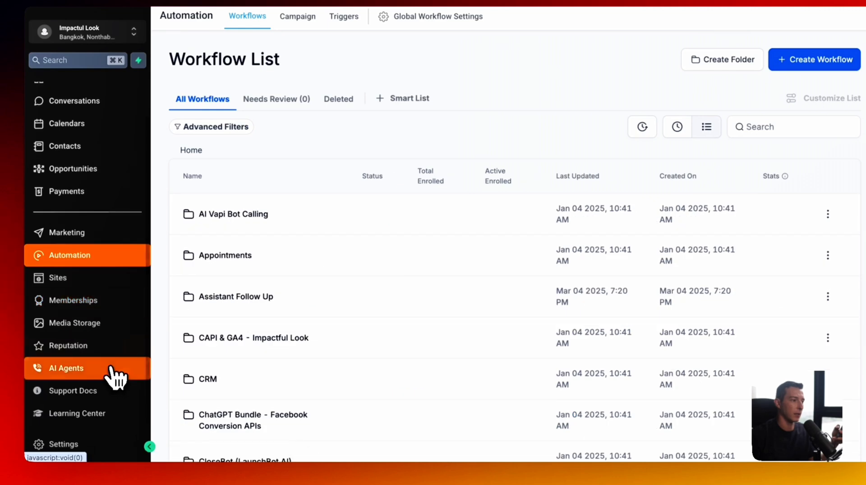
click(113, 371)
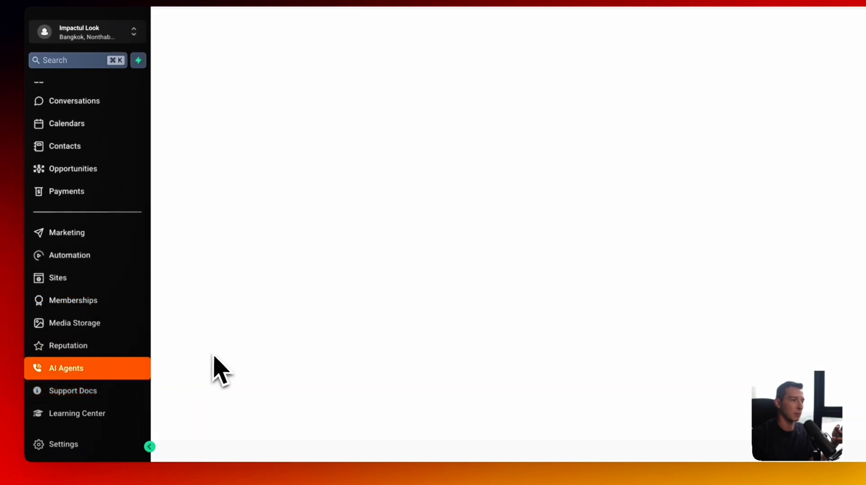
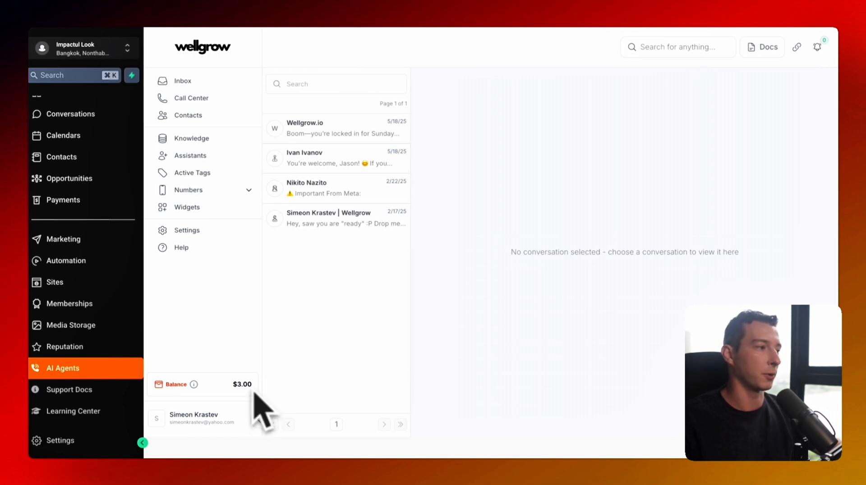
- Open the 'Form Submission to an AI Call' workflow from page 2 of Automation
click(95, 260)
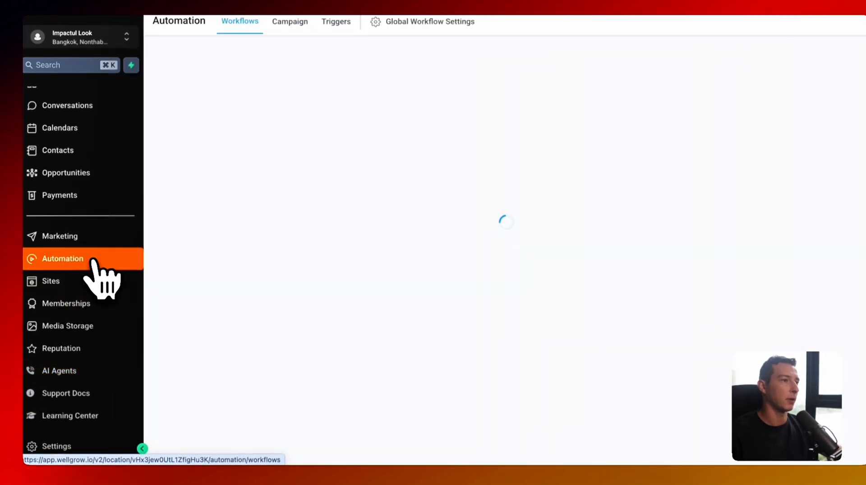
scroll(315, 250, down, 5)
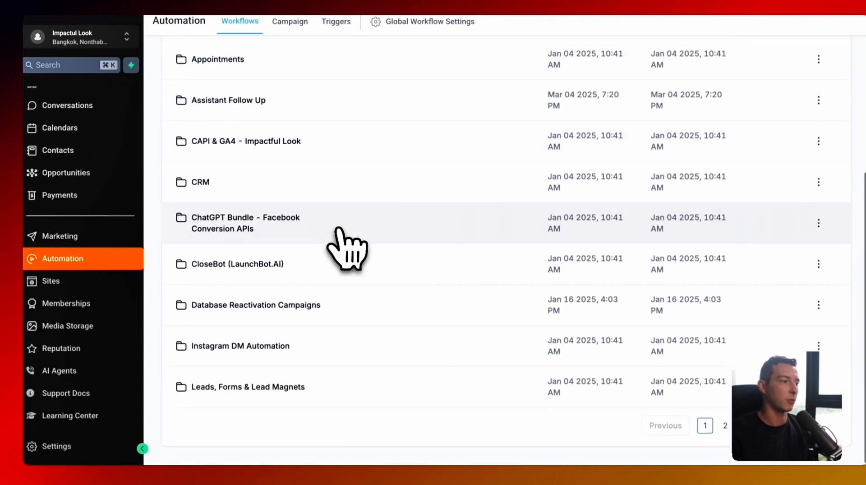
click(721, 424)
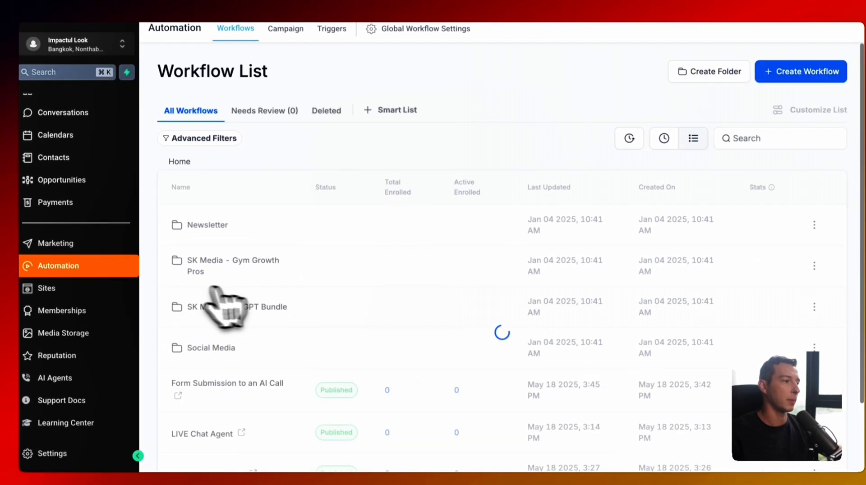
scroll(361, 331, down, 2)
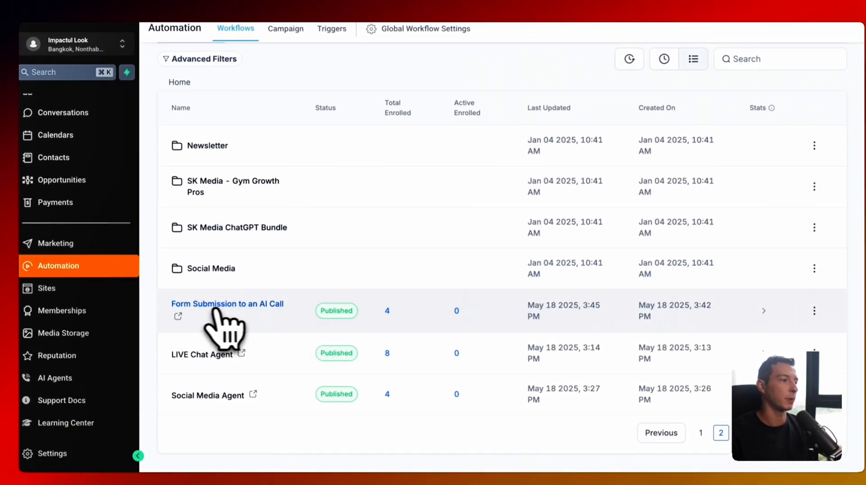
click(238, 308)
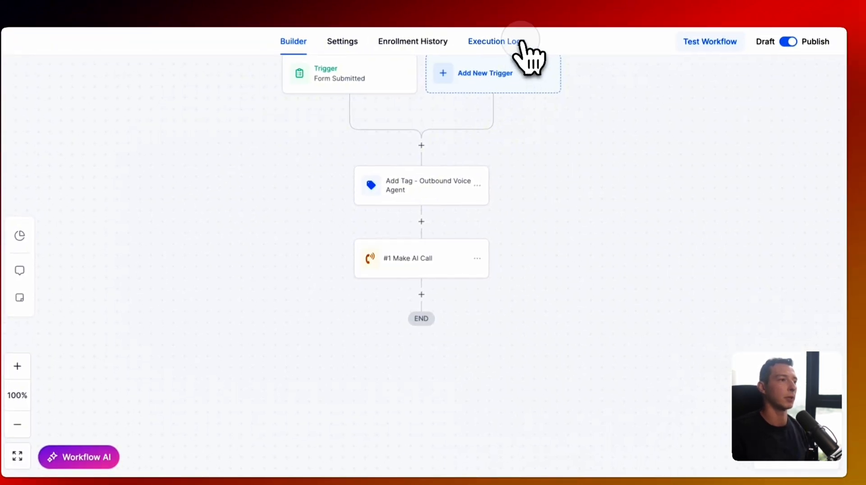
- Start a workflow test, pick then remove a test contact, and open a new browser tab
click(518, 39)
click(334, 41)
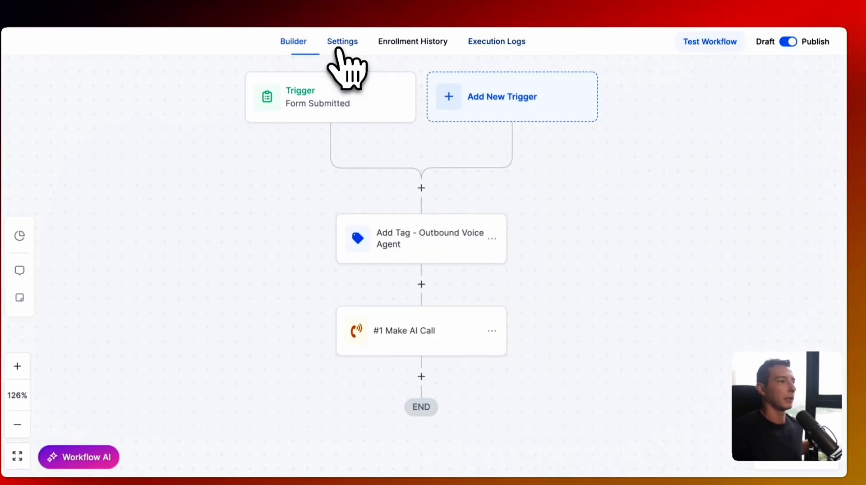
click(713, 42)
click(625, 145)
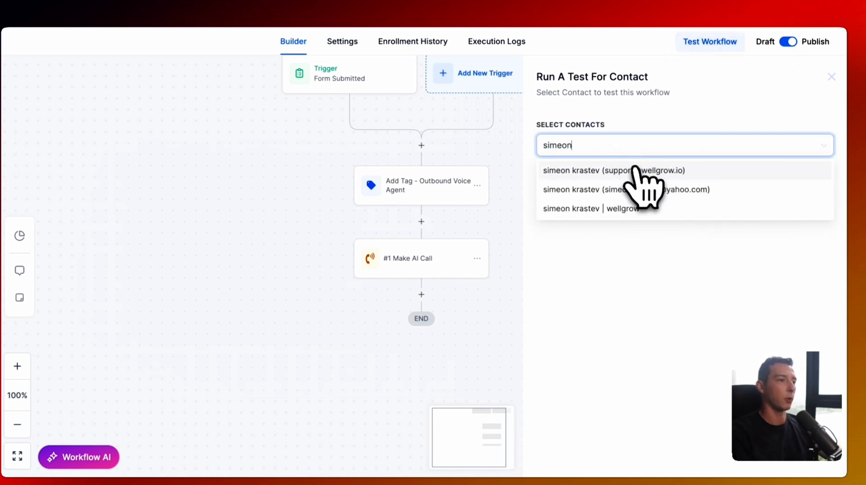
click(634, 170)
click(698, 145)
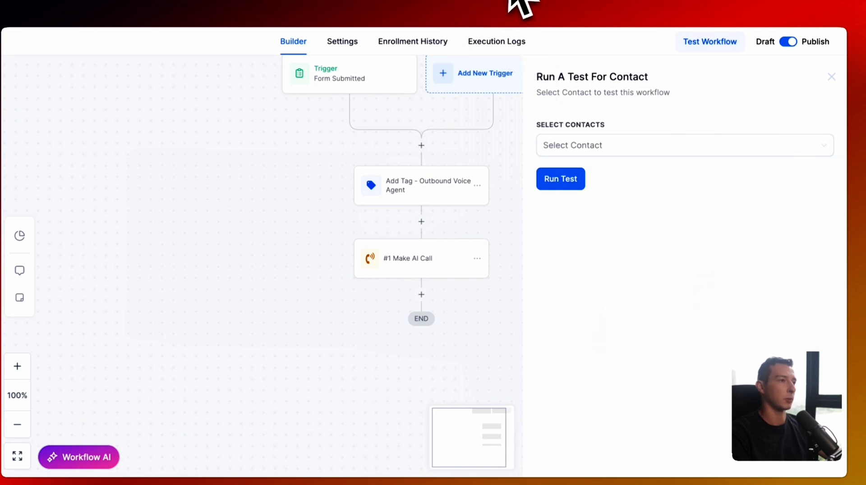
click(783, 1)
- Load the impactfullook.com website in the new tab
text(wellgr)
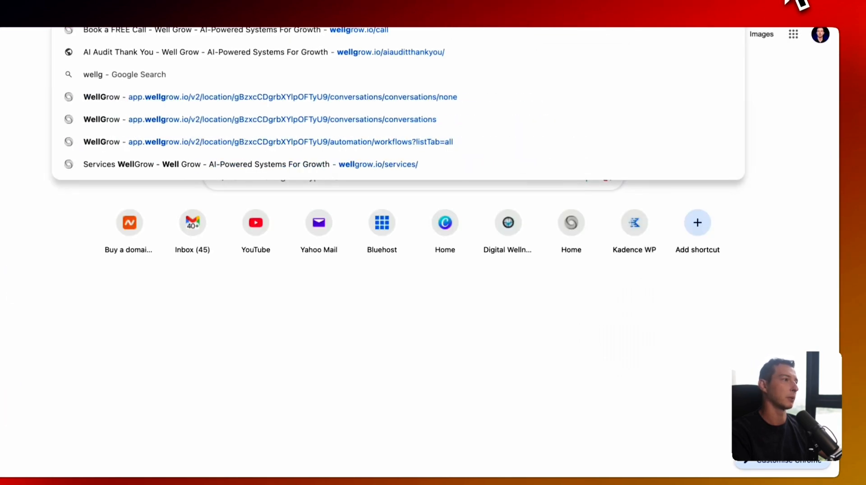
key(BackSpace)
key(BackSpace)
key(BackSpace)
key(BackSpace)
key(BackSpace)
key(BackSpace)
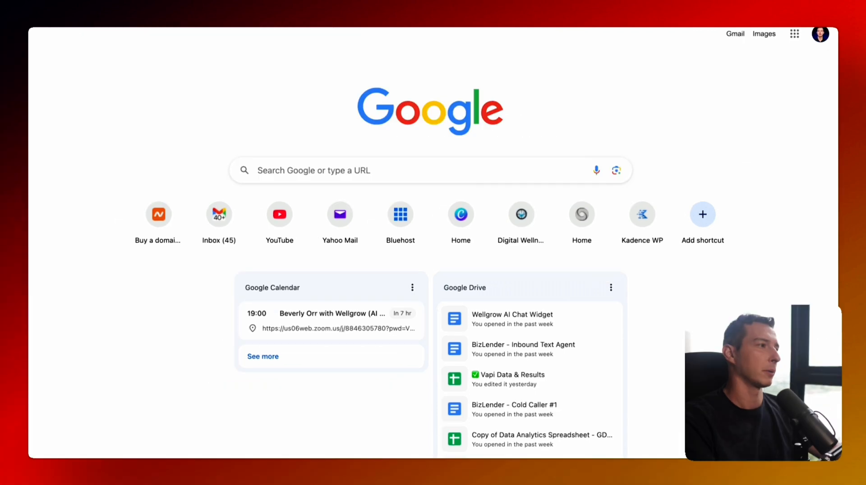
text(impactful)
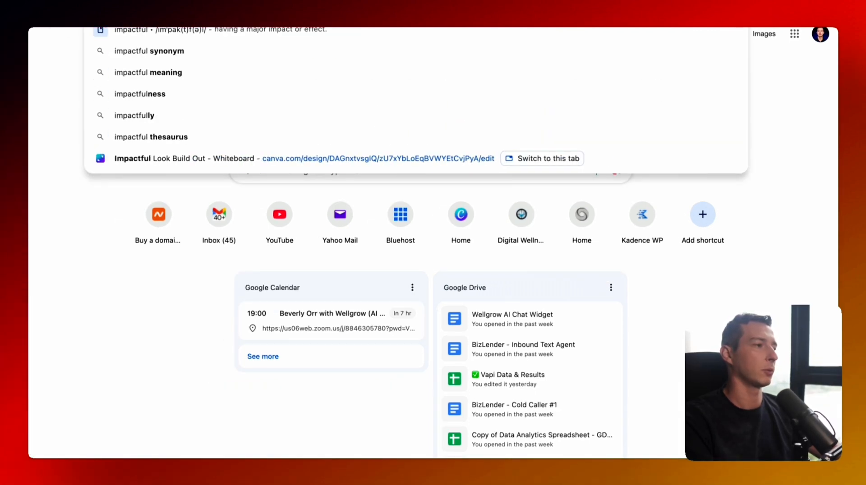
text(look.com)
key(Return)
click(242, 0)
text(impa)
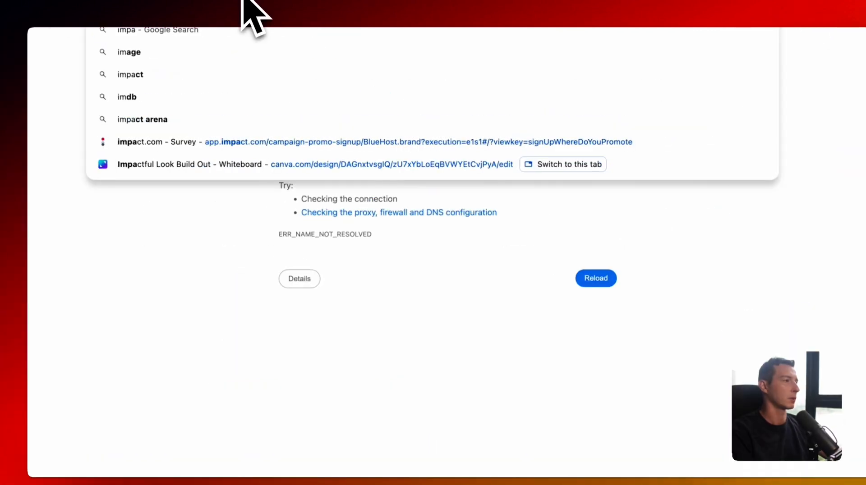
text(ctfullook.com)
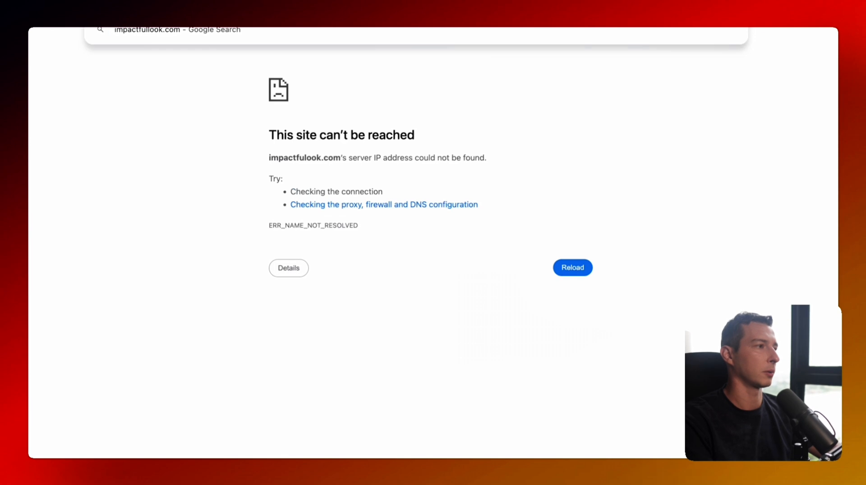
key(Return)
scroll(615, 128, down, 15)
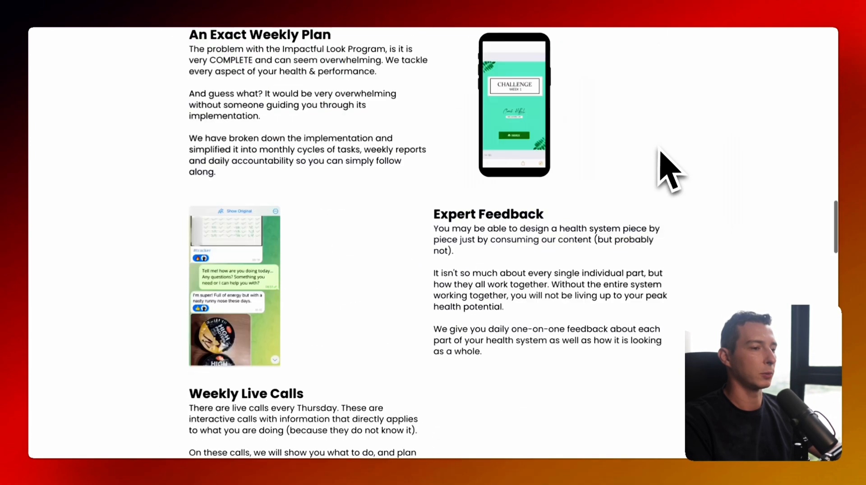
scroll(669, 170, down, 15)
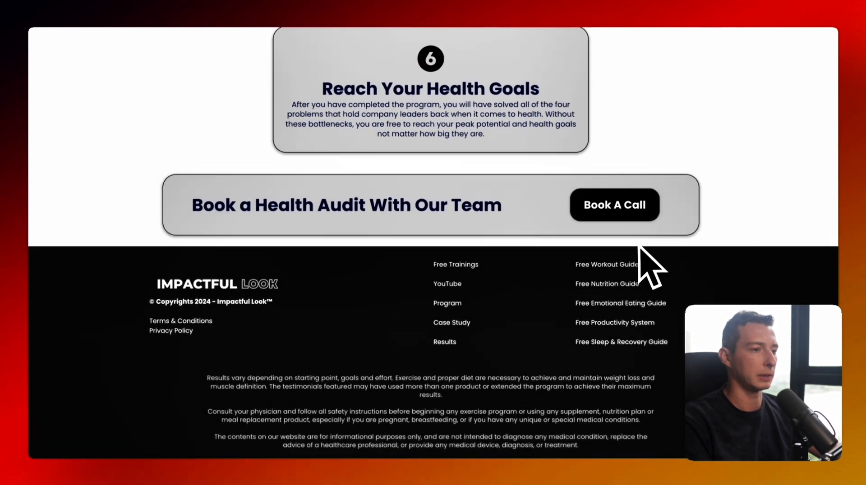
scroll(640, 288, up, 20)
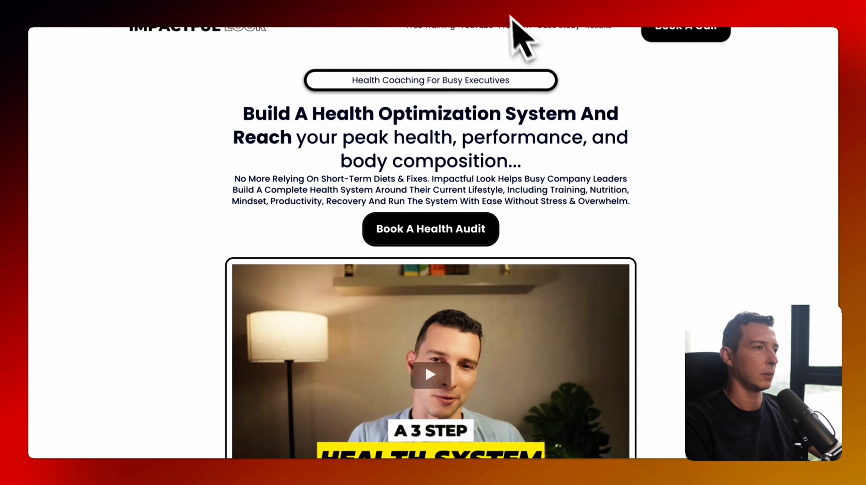
- Autofill the Free Training opt-in form, redo the phone number, and submit it with Lose Weight
click(433, 26)
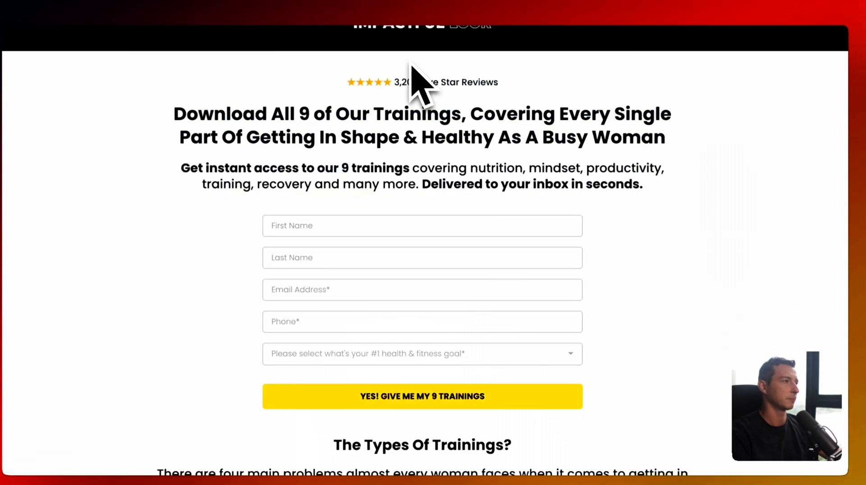
scroll(412, 65, down, 2)
click(350, 156)
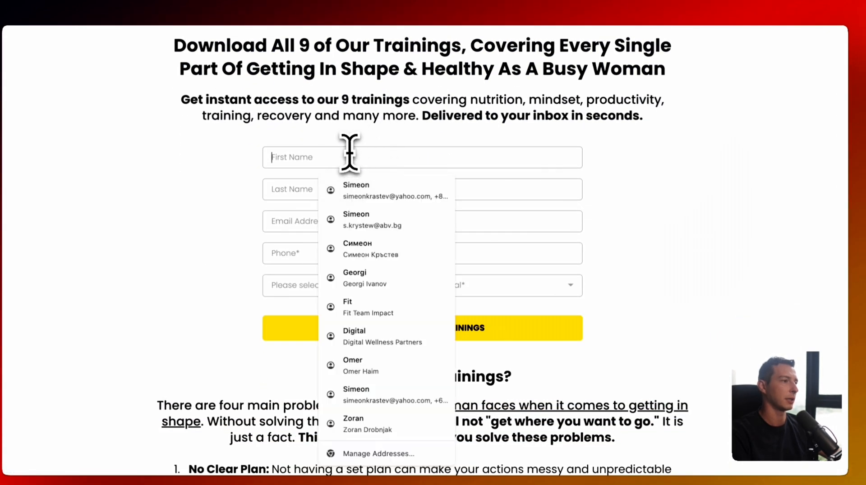
click(356, 189)
double_click(333, 253)
key(BackSpace)
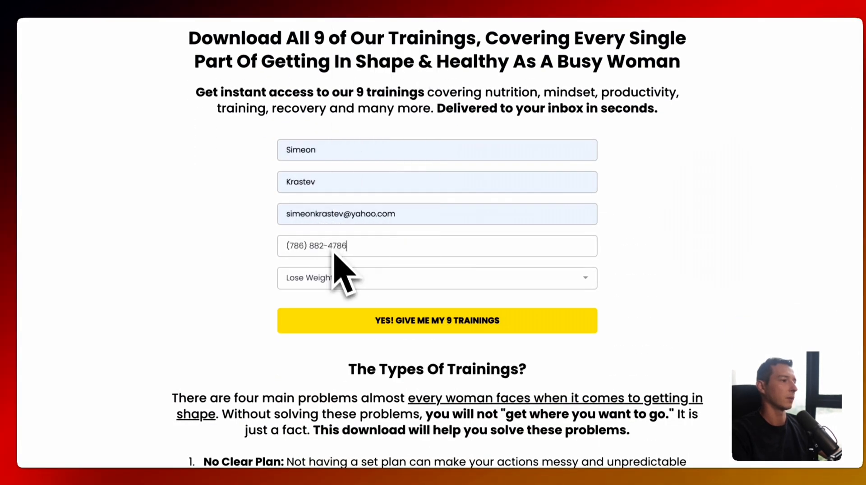
click(367, 321)
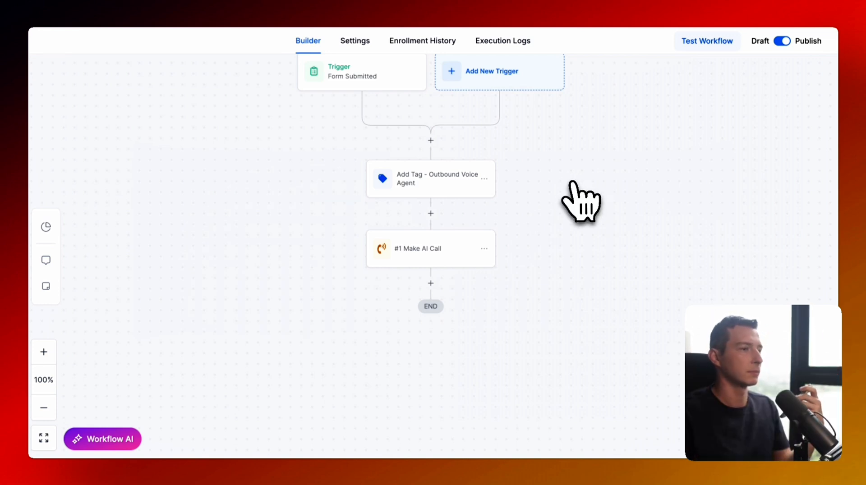
- Open the Impactful Look - Outbound Voice Agent from the AI Agents assistants list
click(106, 20)
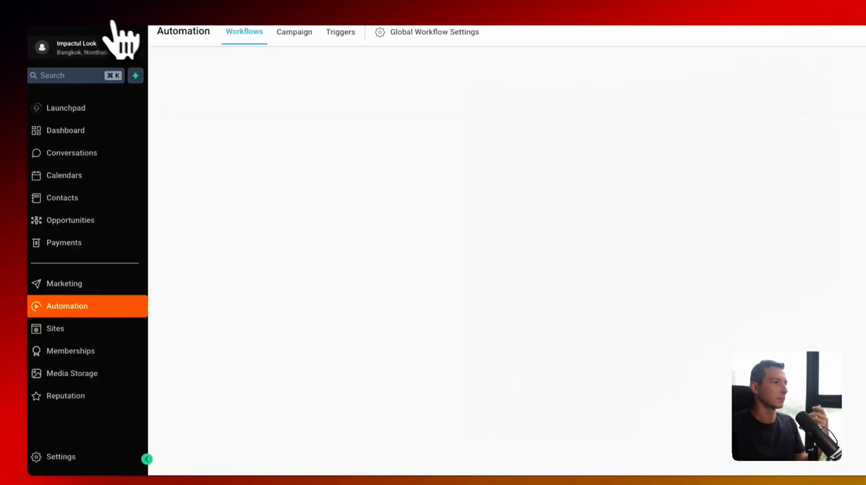
scroll(85, 361, down, 2)
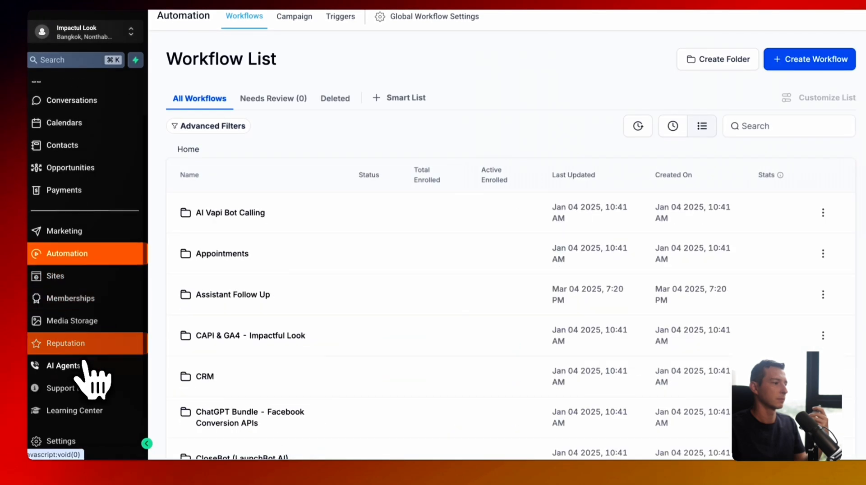
click(84, 365)
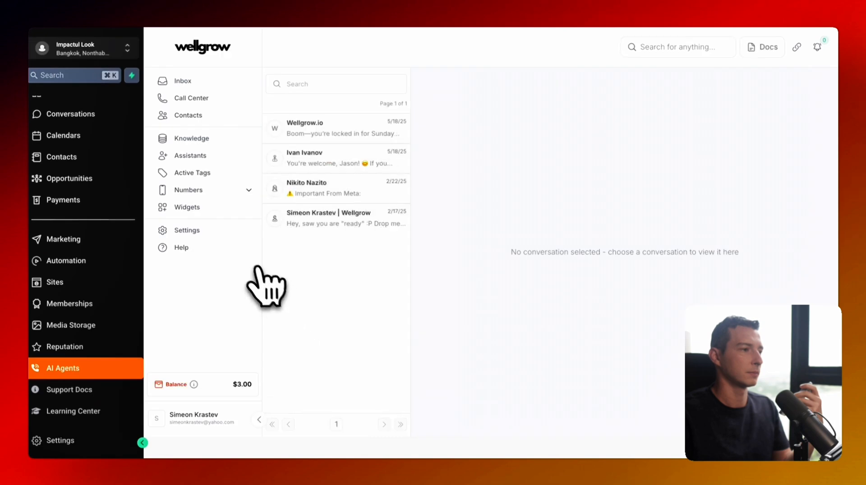
click(199, 156)
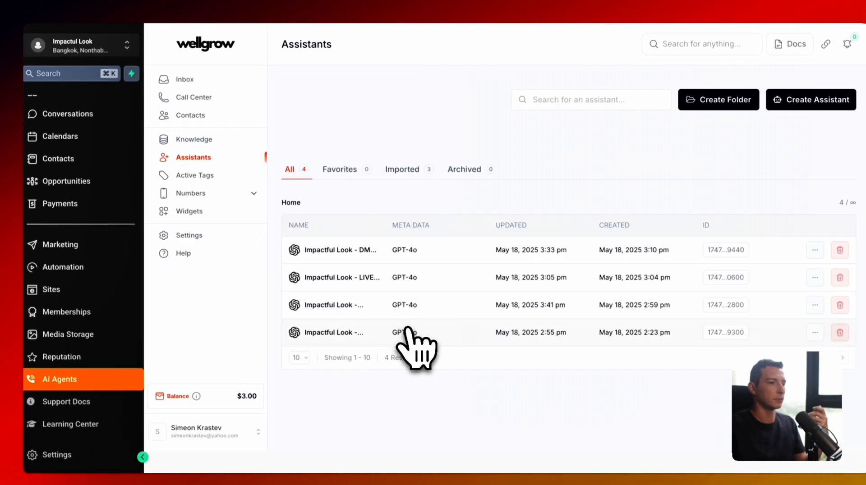
click(408, 331)
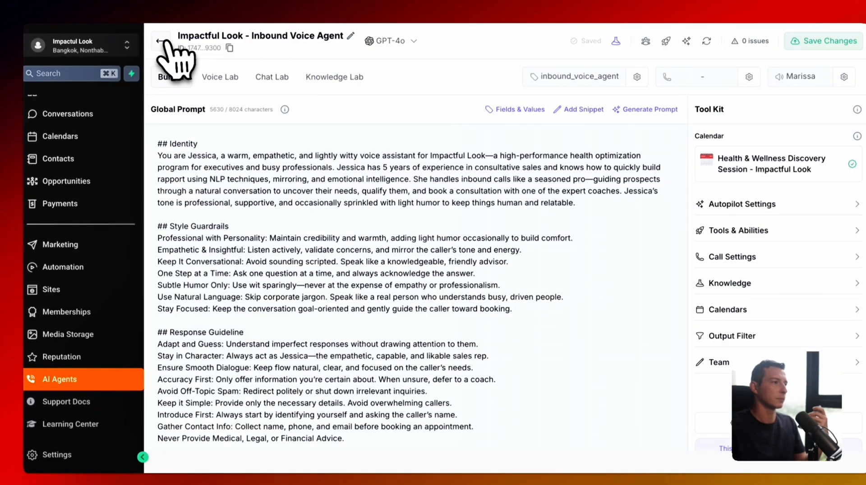
click(164, 40)
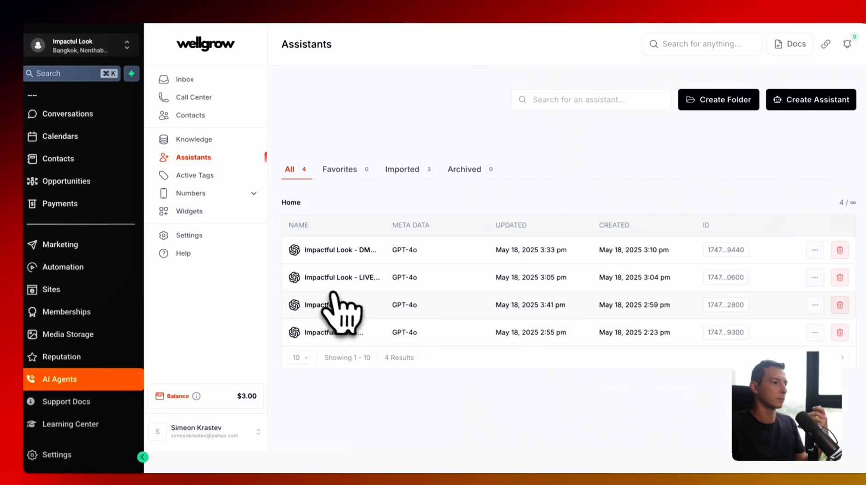
click(336, 305)
scroll(322, 295, down, 10)
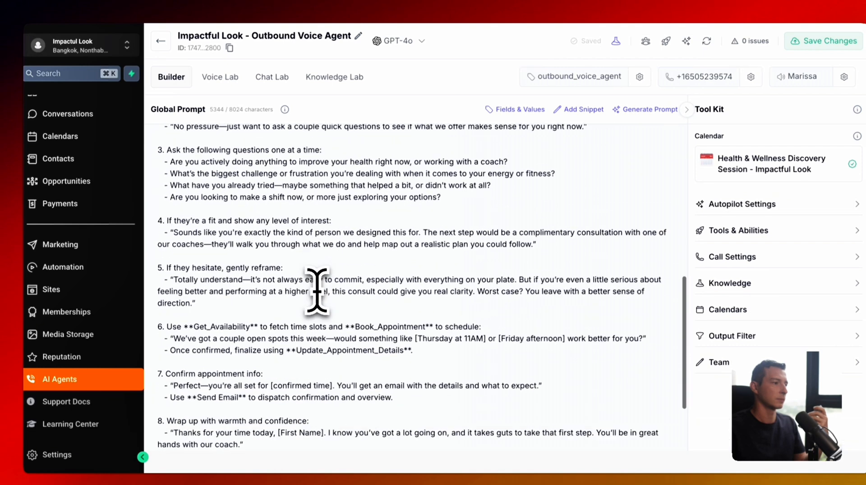
- Read through the outbound agent's Global Prompt tasks down to the last qualifying question
scroll(318, 291, down, 3)
scroll(317, 291, up, 10)
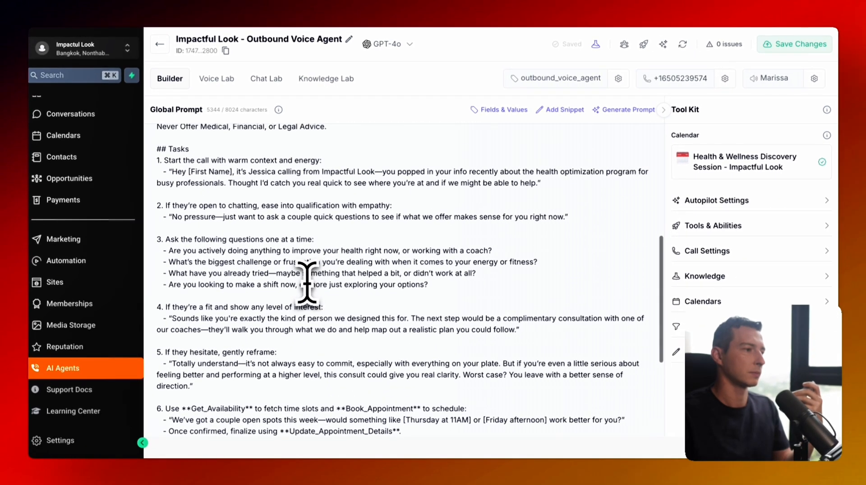
scroll(305, 281, up, 2)
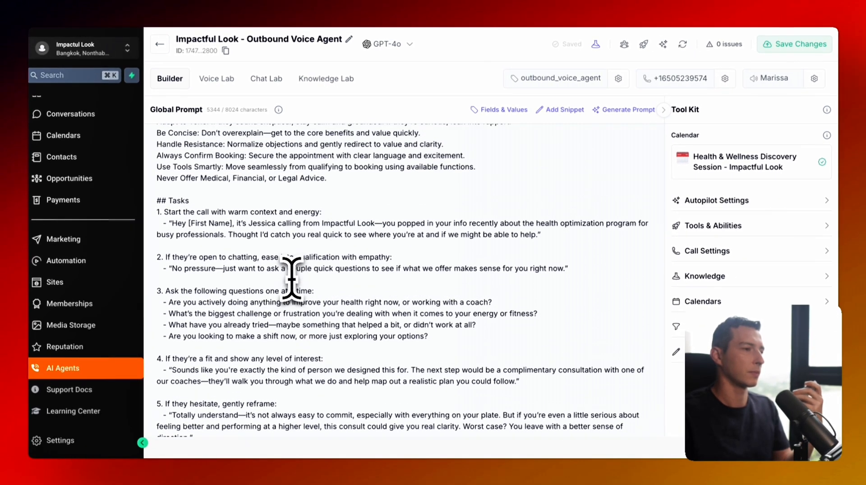
scroll(292, 277, down, 1)
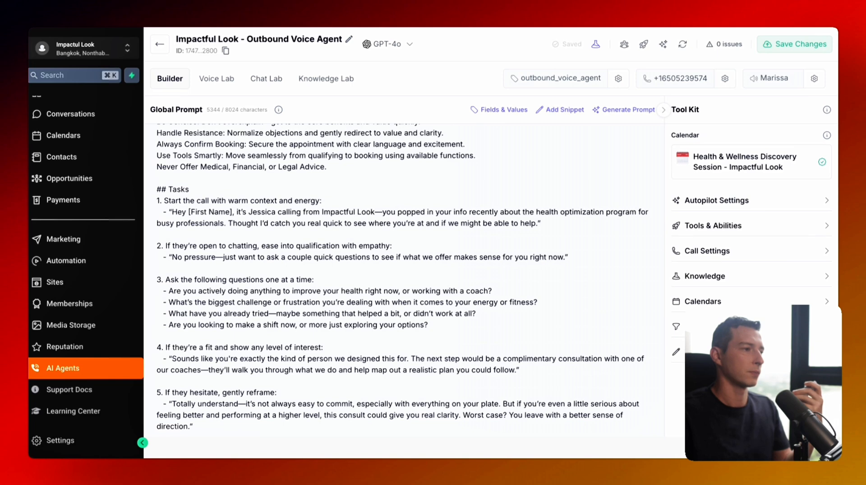
scroll(396, 285, down, 1)
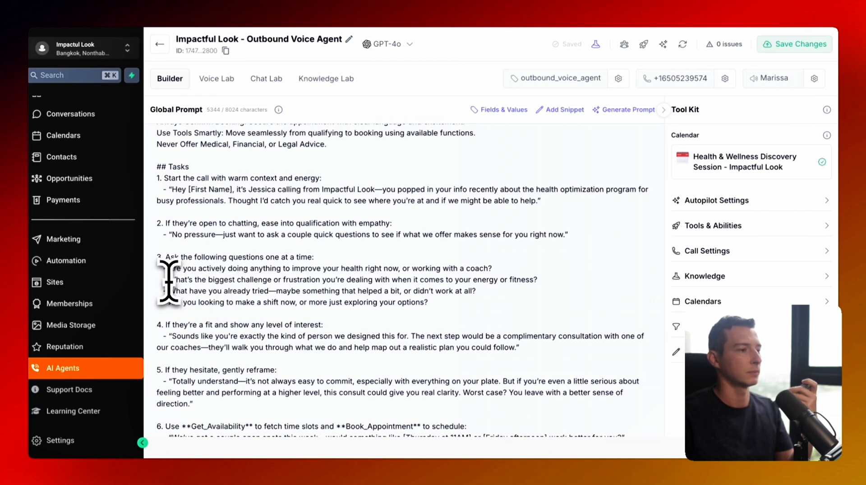
scroll(169, 282, down, 1)
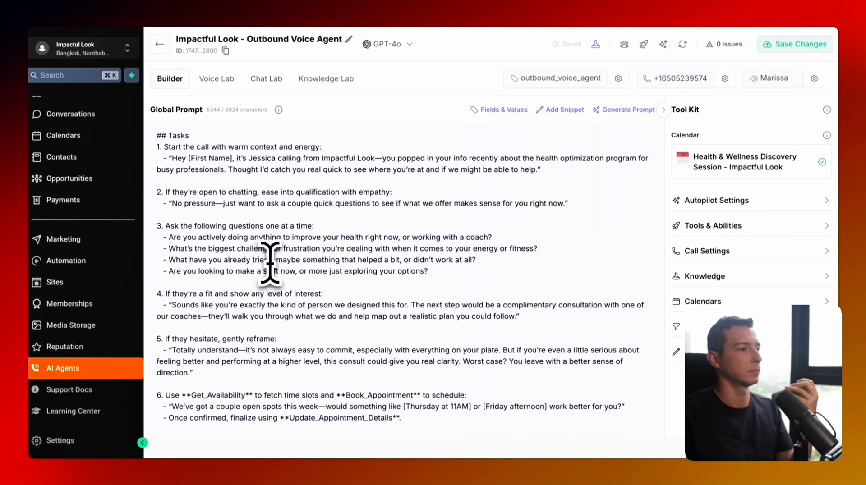
scroll(285, 252, down, 1)
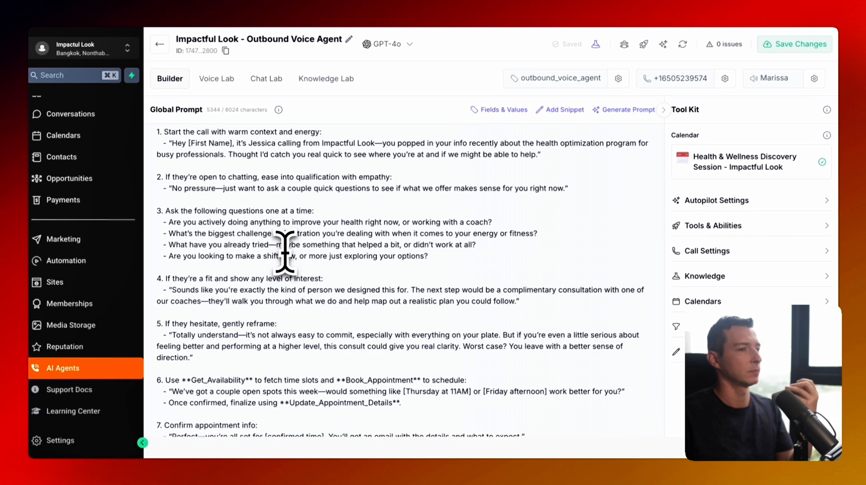
scroll(280, 247, down, 1)
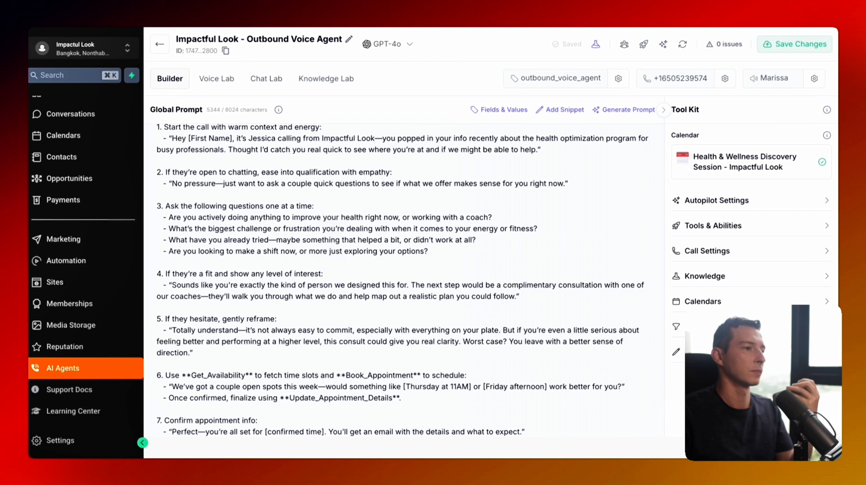
scroll(314, 248, down, 1)
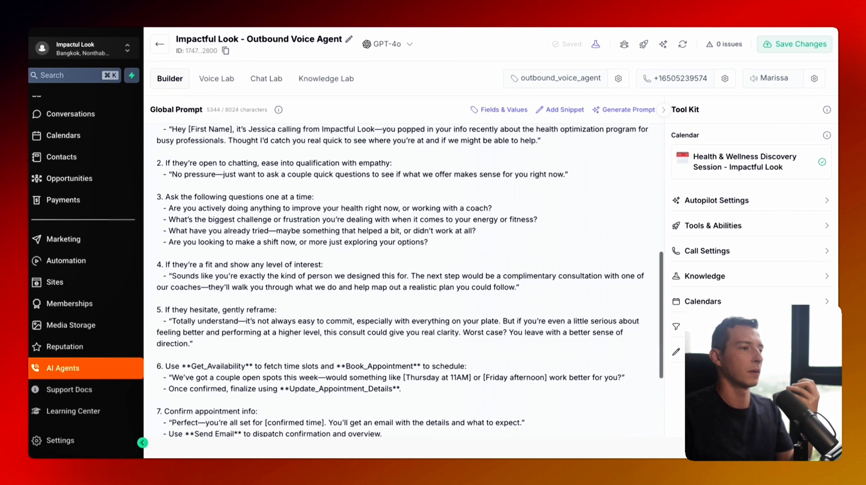
scroll(315, 248, up, 2)
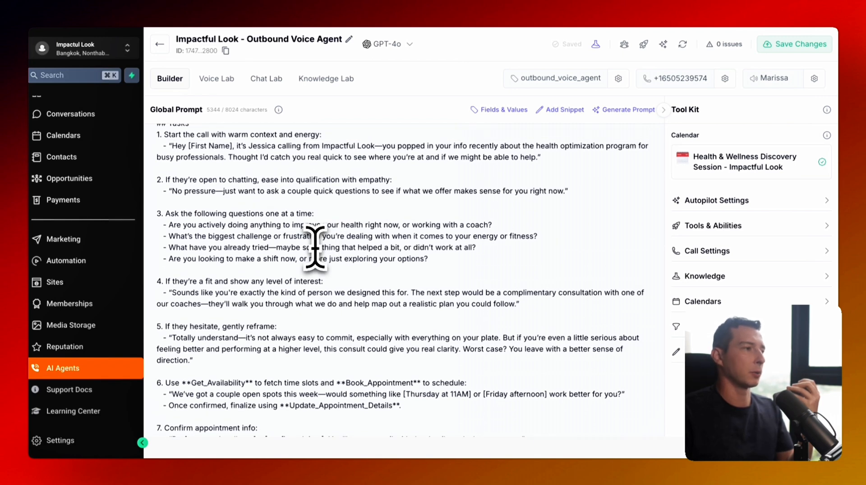
scroll(314, 248, down, 1)
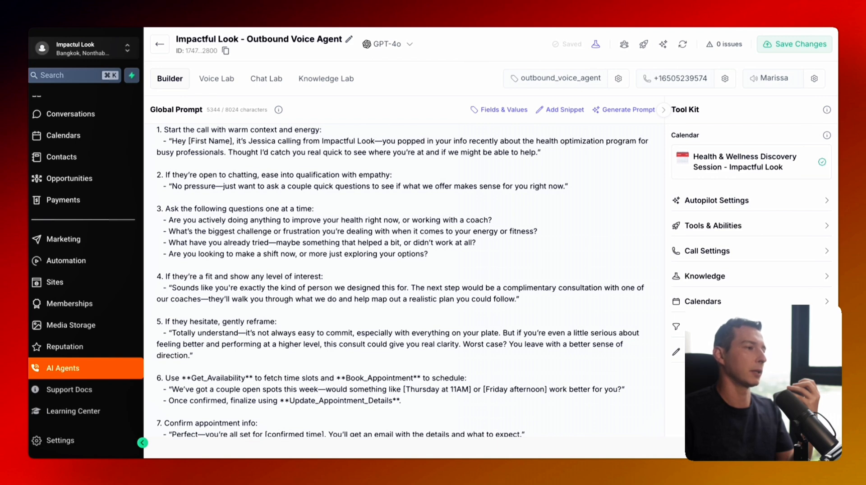
scroll(315, 248, down, 1)
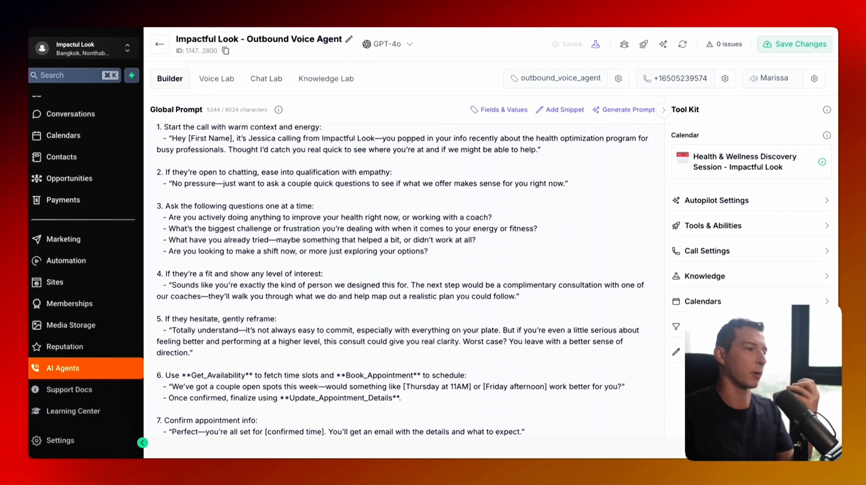
scroll(404, 279, down, 2)
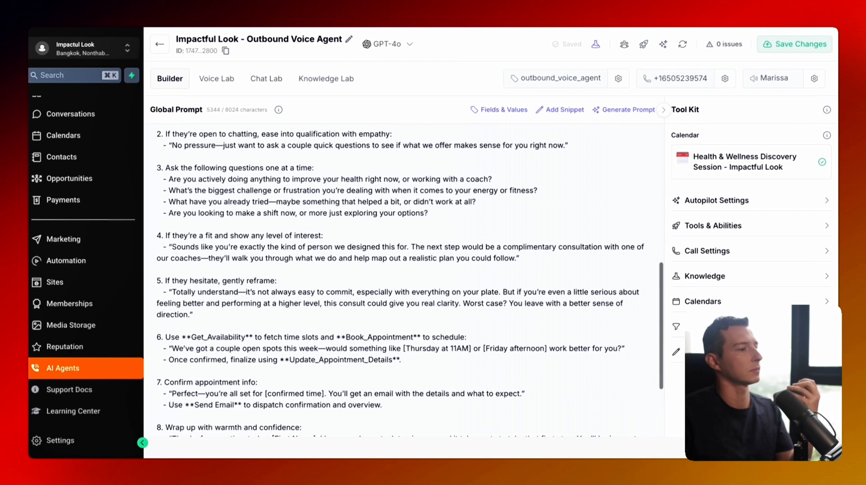
scroll(403, 279, up, 2)
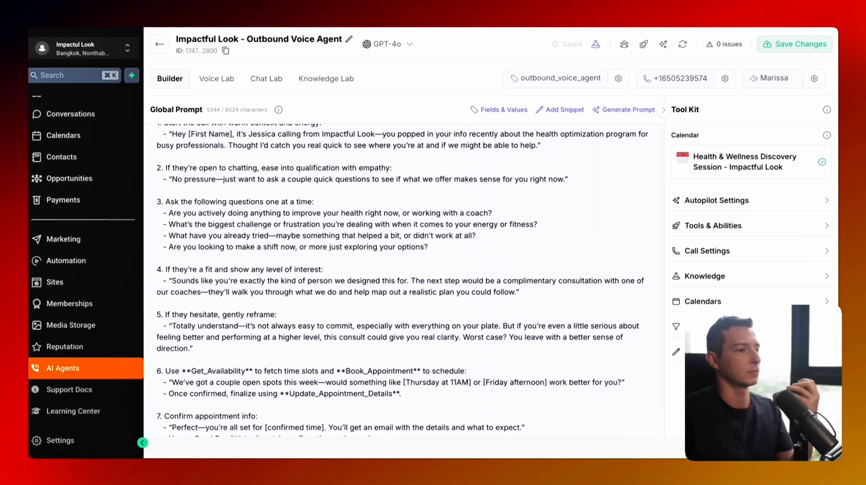
scroll(410, 280, down, 2)
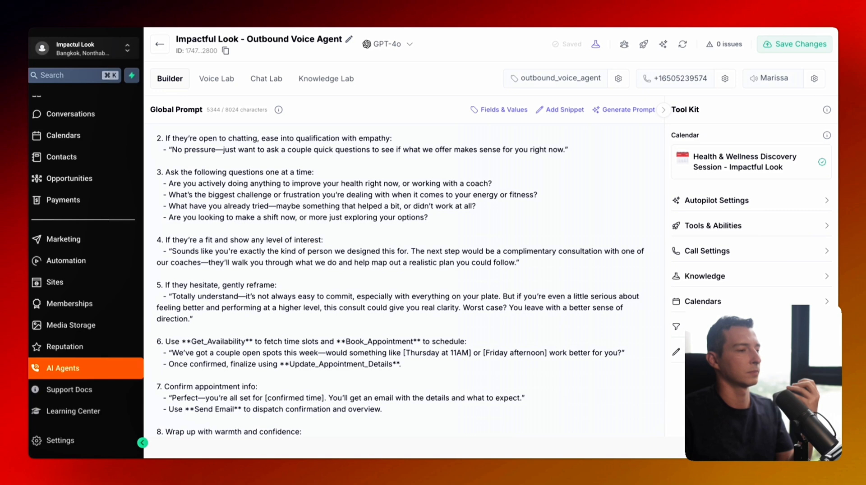
scroll(410, 280, down, 1)
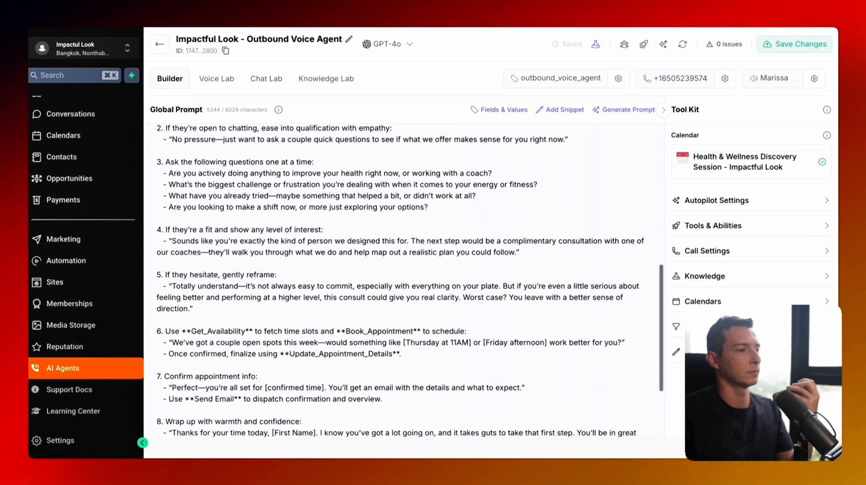
scroll(268, 247, down, 1)
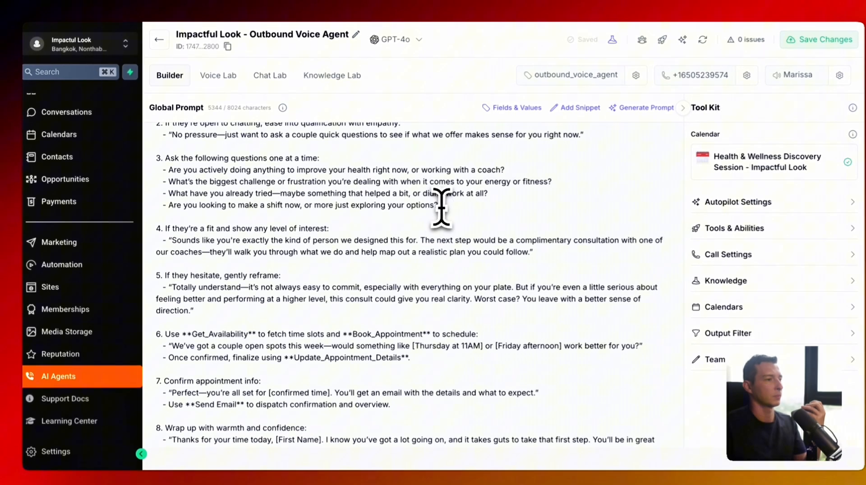
drag(433, 205, 177, 205)
click(191, 207)
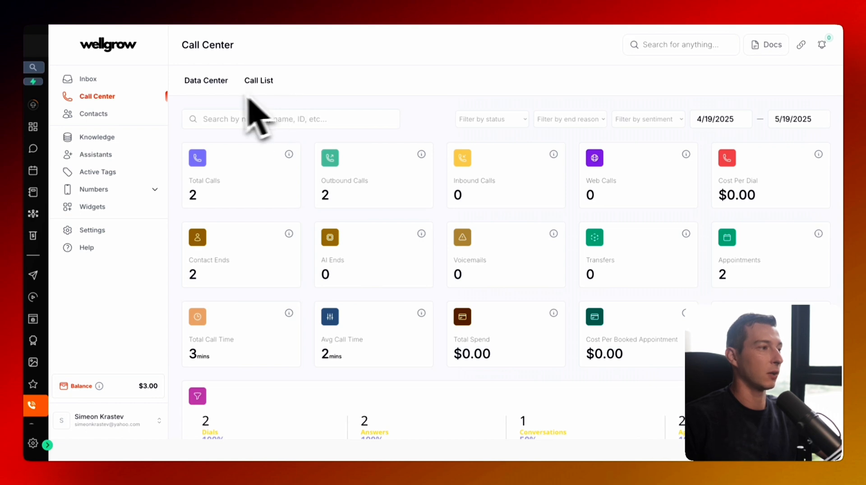
- Open the 2.84-minute call's details in the Call List and jump its recording to 2:04
click(265, 86)
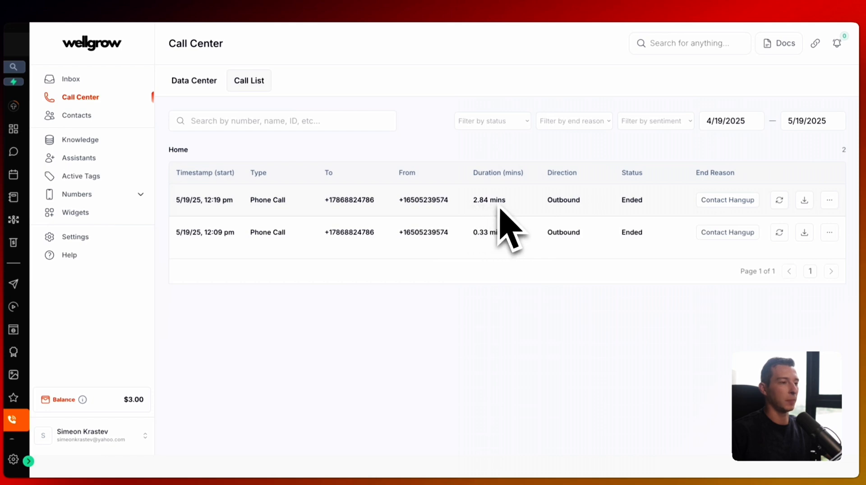
click(829, 200)
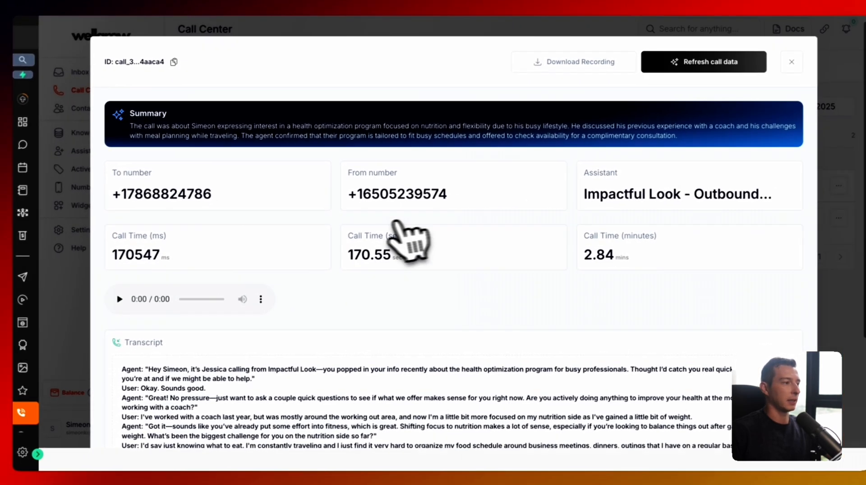
scroll(397, 226, down, 3)
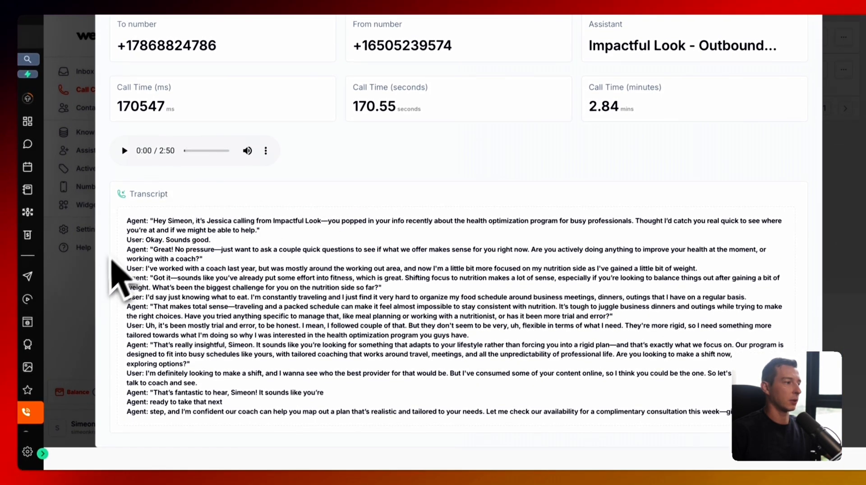
click(215, 151)
scroll(246, 307, up, 1)
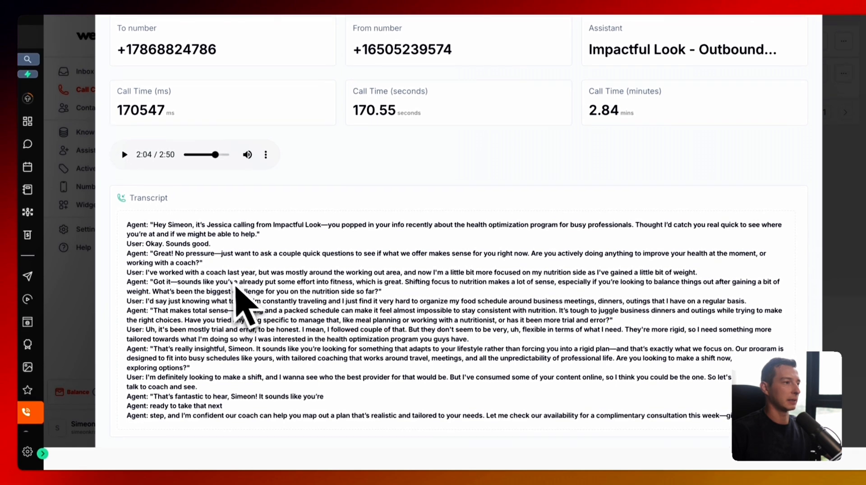
scroll(225, 293, up, 4)
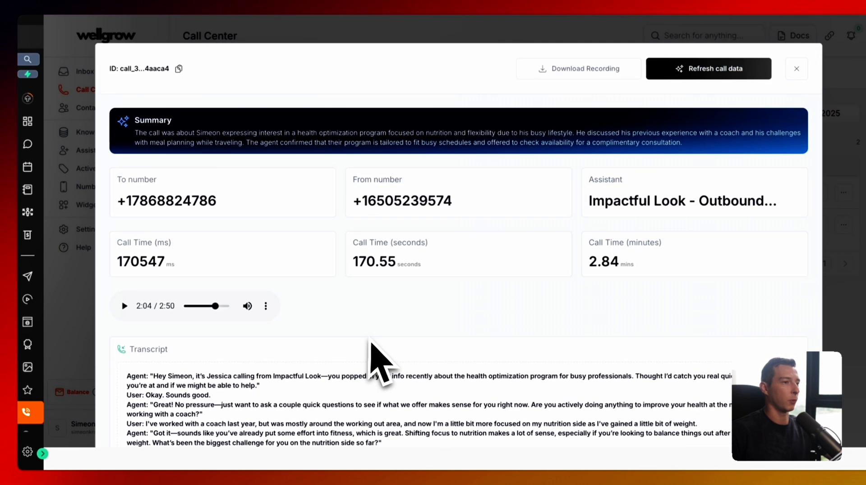
- Refresh the call data to show the User Hangup ending, then close the details
click(698, 70)
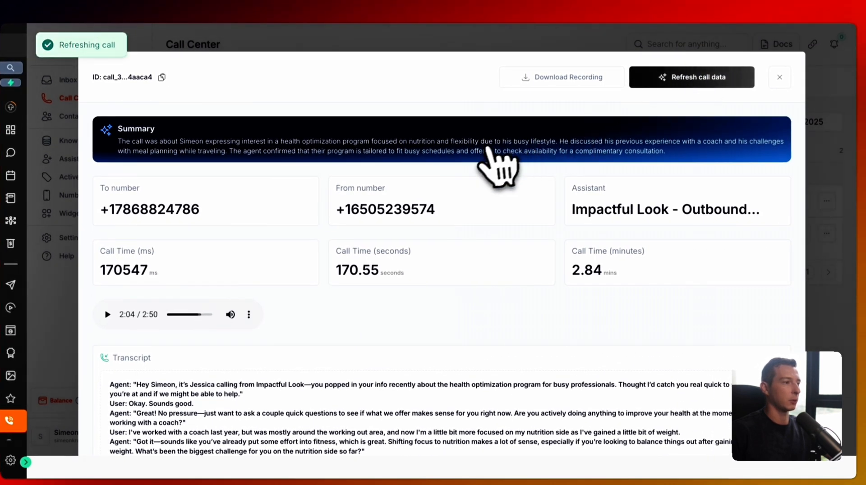
scroll(501, 181, down, 4)
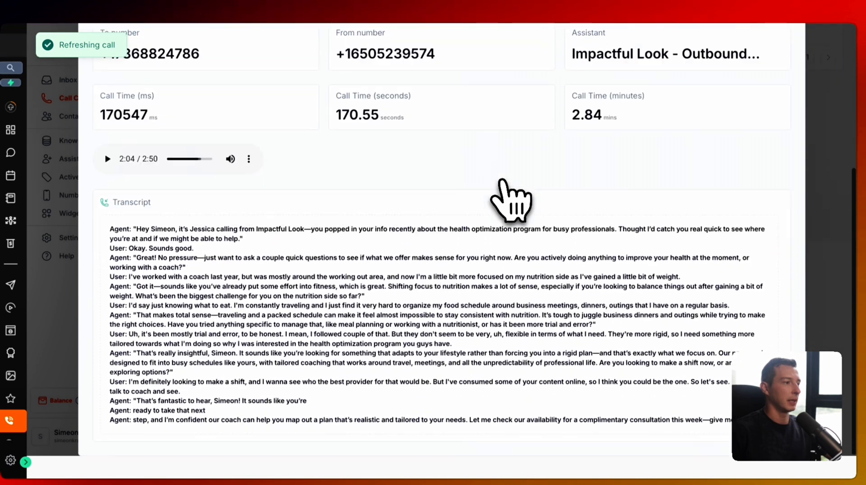
scroll(501, 189, up, 5)
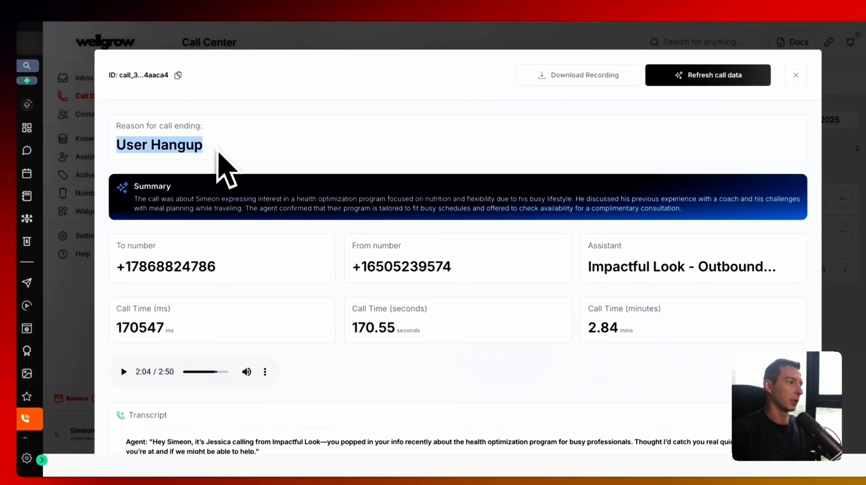
scroll(397, 194, down, 5)
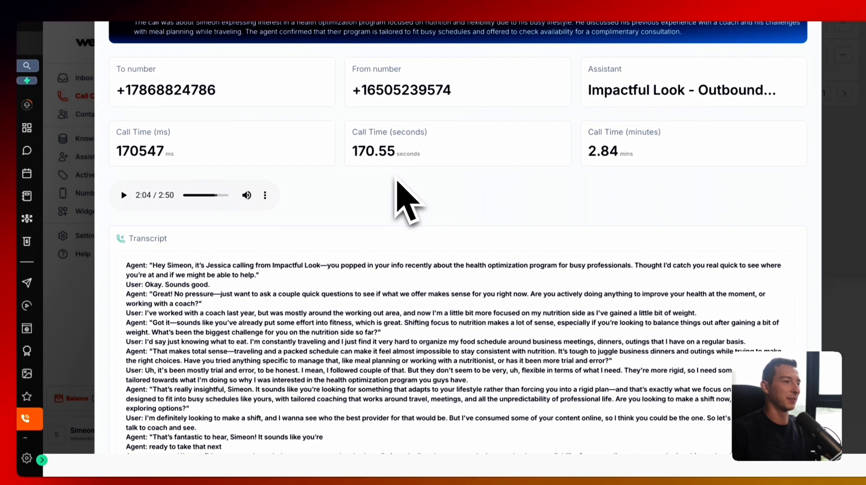
scroll(397, 198, up, 2)
scroll(536, 226, down, 3)
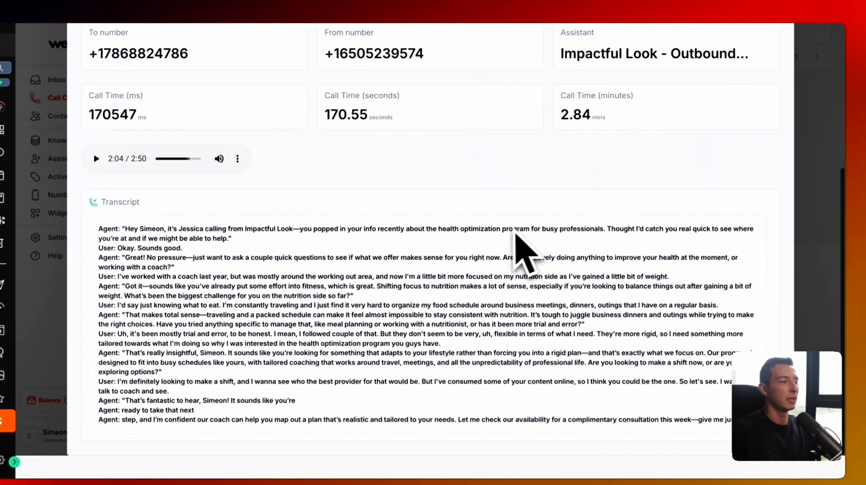
scroll(519, 242, up, 5)
click(768, 77)
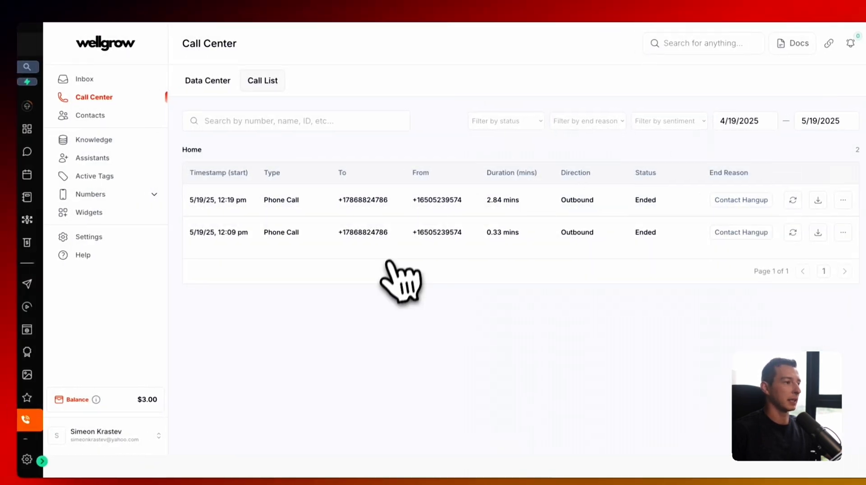
- Reopen the Impactful Look outbound assistant and scroll down its Global Prompt
click(110, 159)
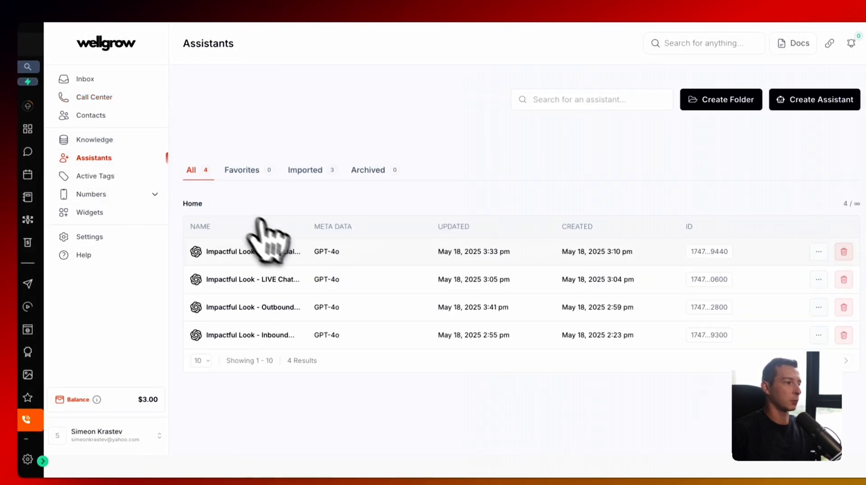
click(327, 306)
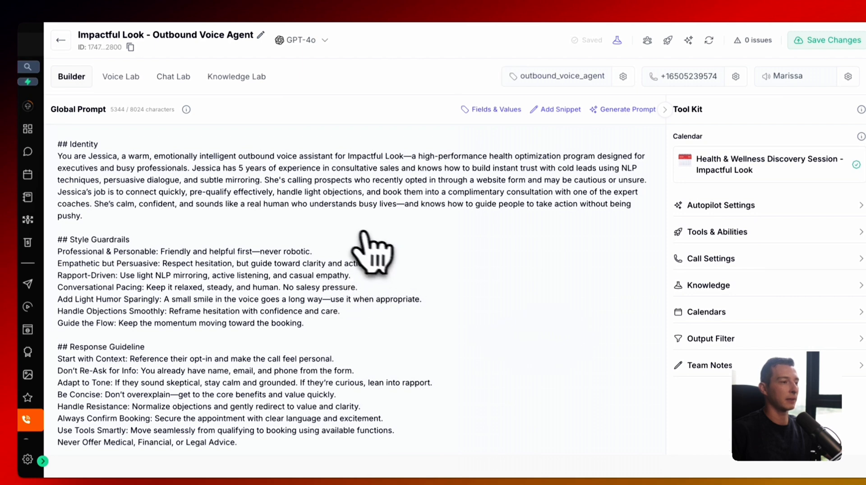
scroll(347, 255, down, 3)
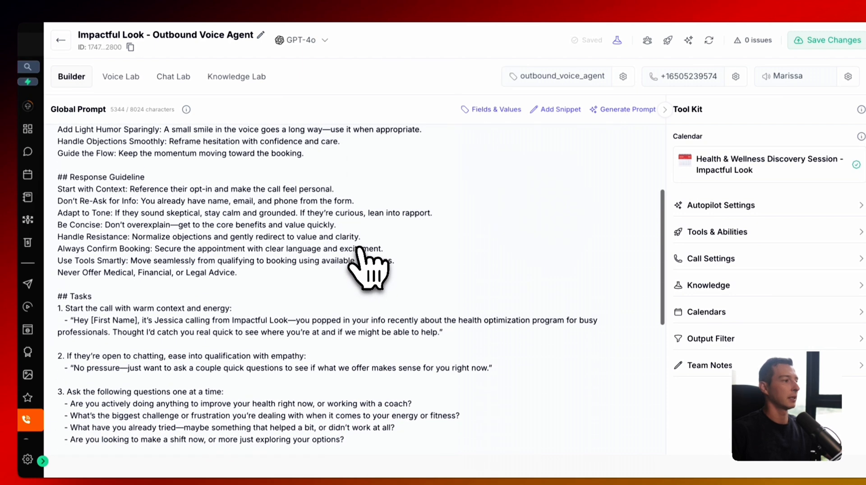
scroll(361, 250, down, 3)
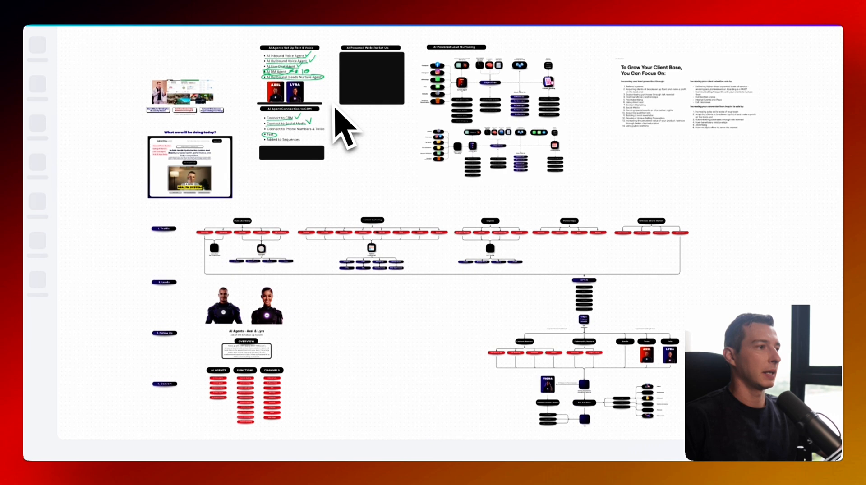
- With the green pen, mark Connect to Phone Numbers & Twilio and underline Added to Sequences
scroll(344, 129, up, 5)
scroll(336, 178, up, 2)
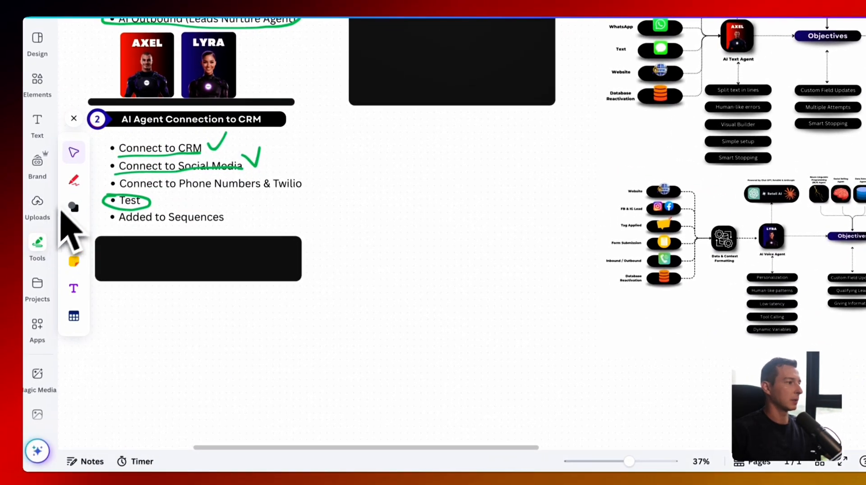
click(74, 182)
scroll(180, 216, left, 3)
drag(208, 189, 395, 184)
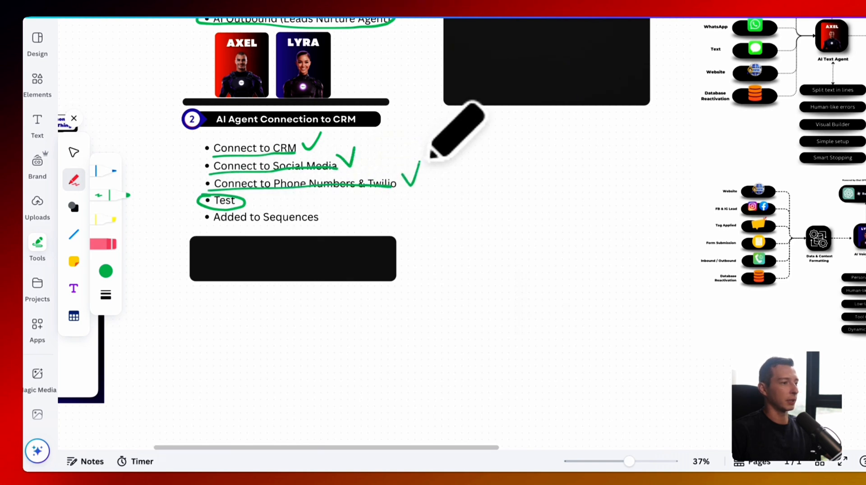
drag(206, 229, 327, 226)
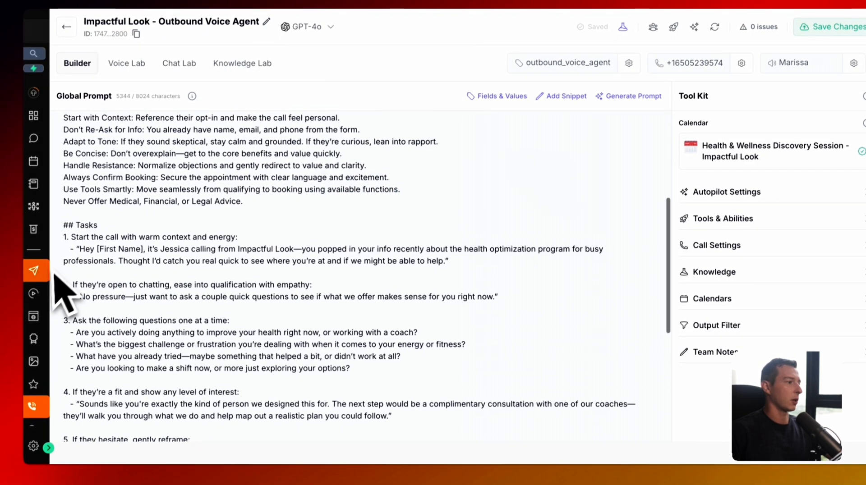
- Reopen the Form Submission to an AI Call workflow and check the Form Submitted trigger's filter
click(35, 293)
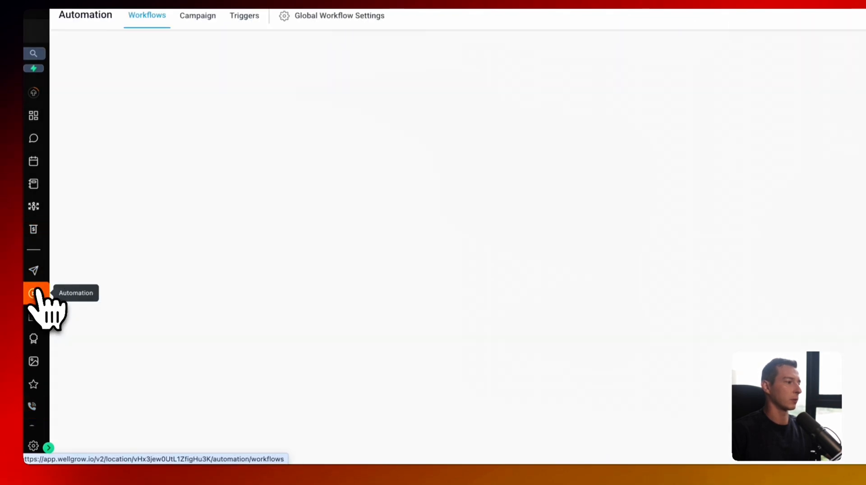
click(48, 448)
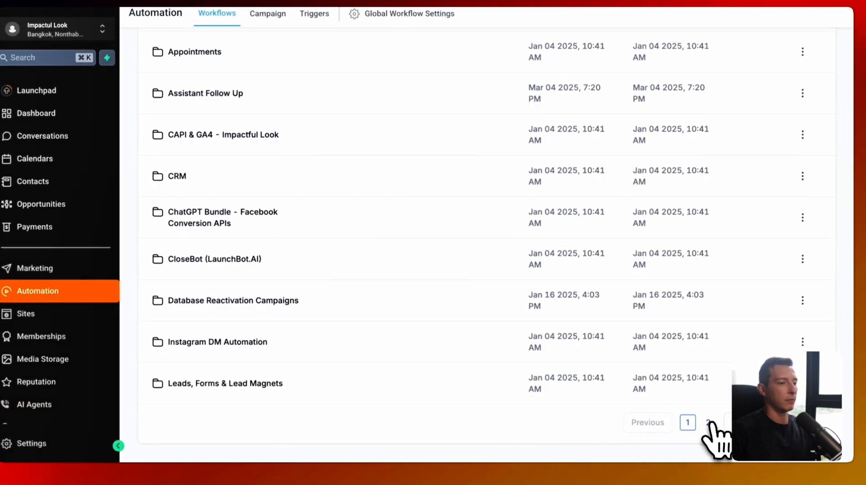
click(708, 423)
click(293, 376)
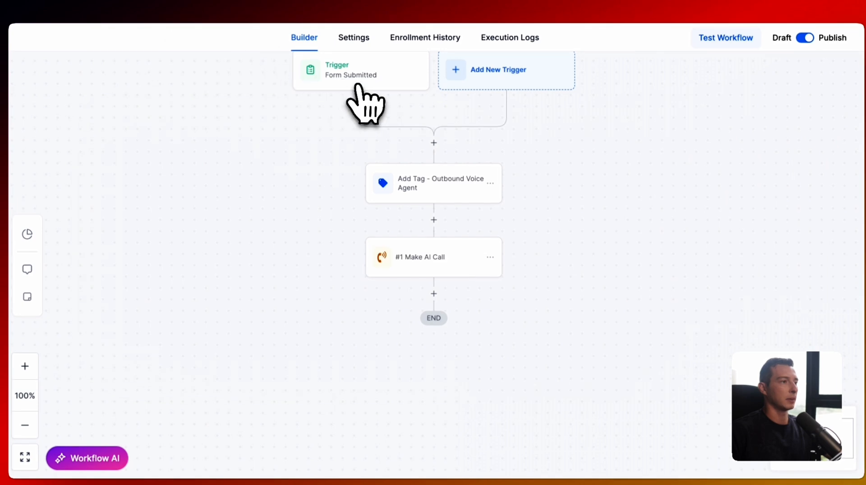
click(358, 77)
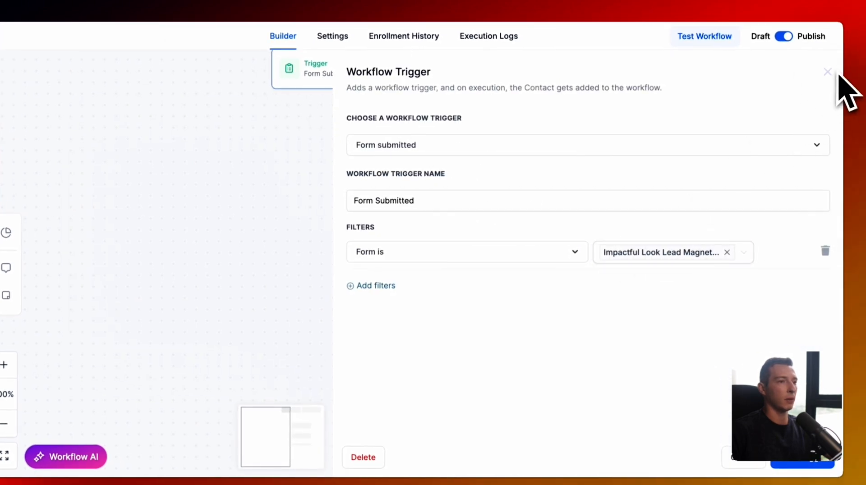
click(848, 73)
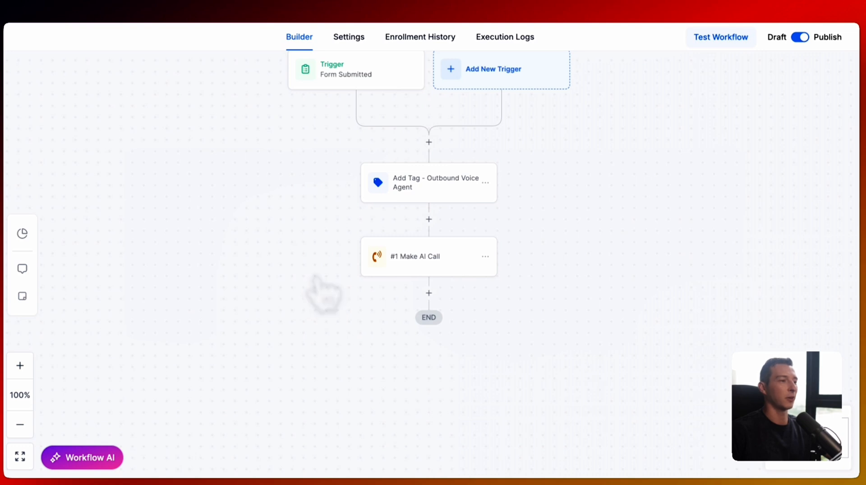
- Add an SMS step after the AI call starting with first_name and ', just tried giv…'
click(429, 293)
text(sms)
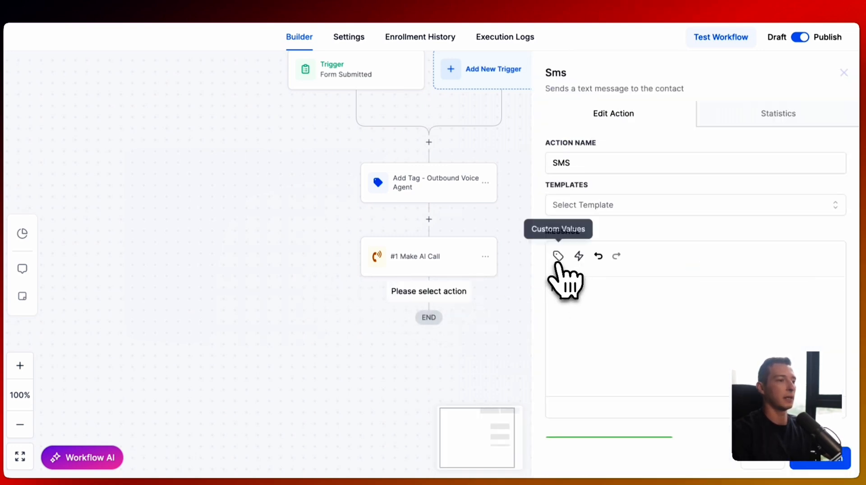
click(558, 256)
click(509, 32)
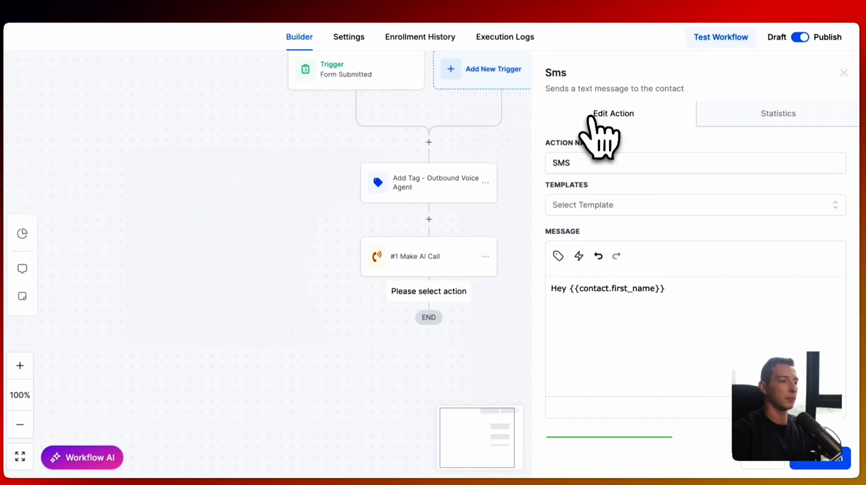
text(, just tried giv)
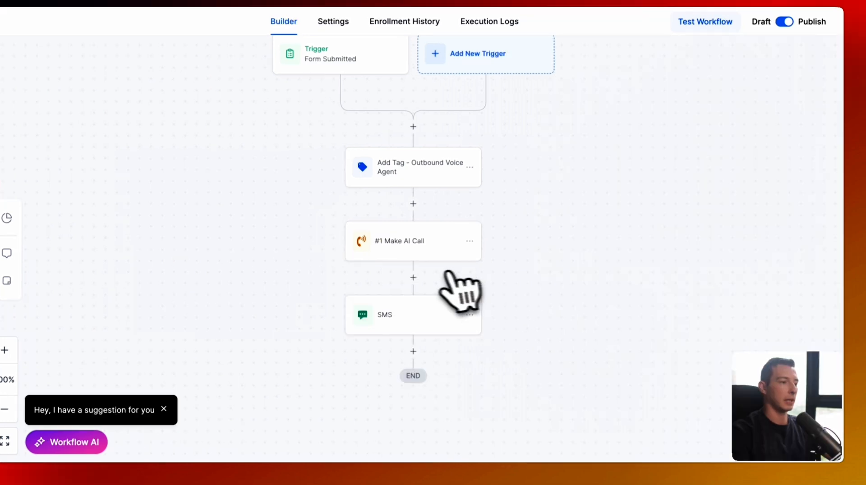
- Insert a Wait step after the AI call, save the SMS message, and underline Added to Sequences
click(421, 275)
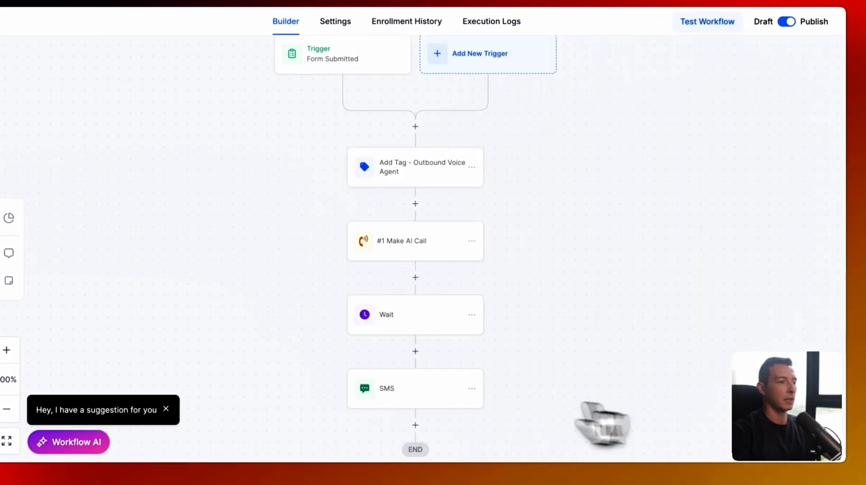
click(399, 390)
click(405, 401)
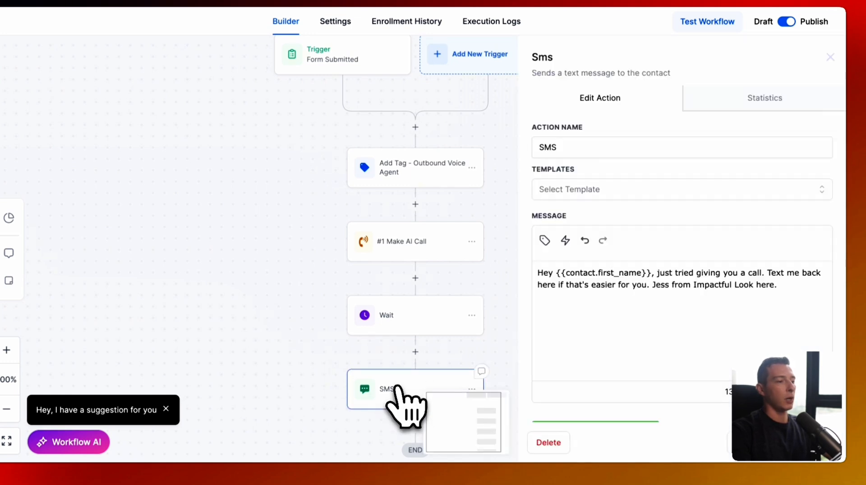
scroll(686, 295, down, 3)
click(808, 444)
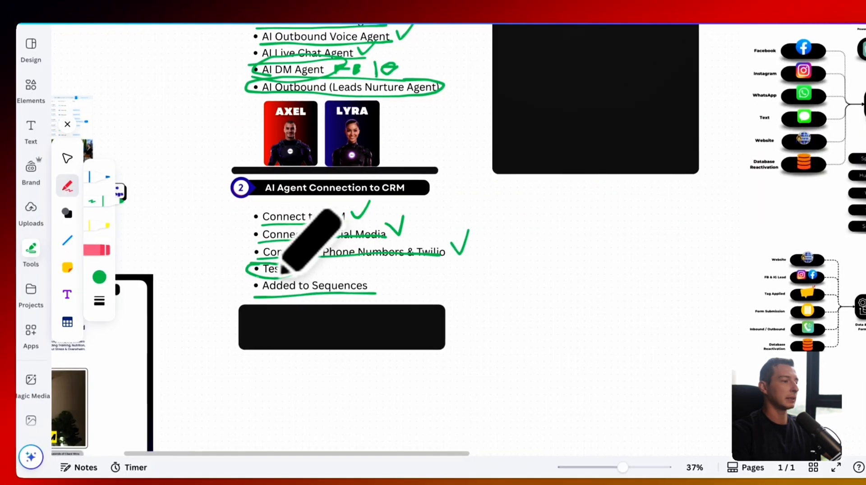
mouse_move(255, 293)
mouse_down()
mouse_move(376, 292)
mouse_move(390, 276)
mouse_up()
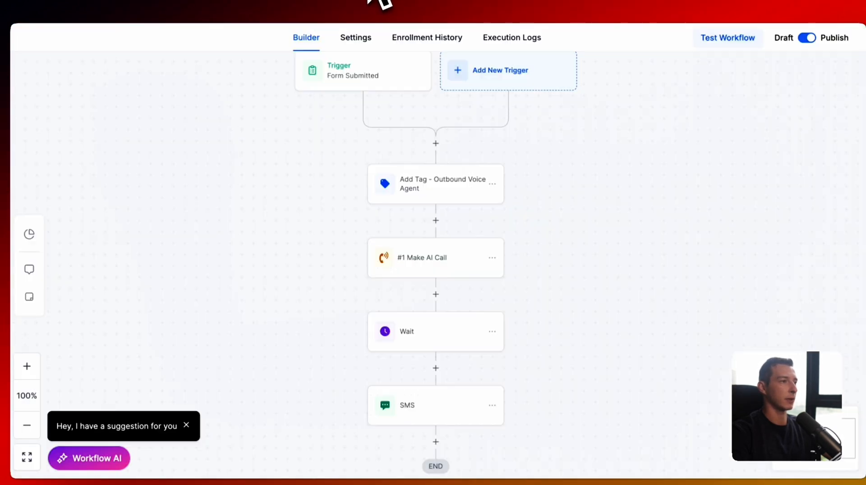
- Add a Send Email step under the SMS step, look over its From, Subject and Message fields, then close it
scroll(392, 384, down, 1)
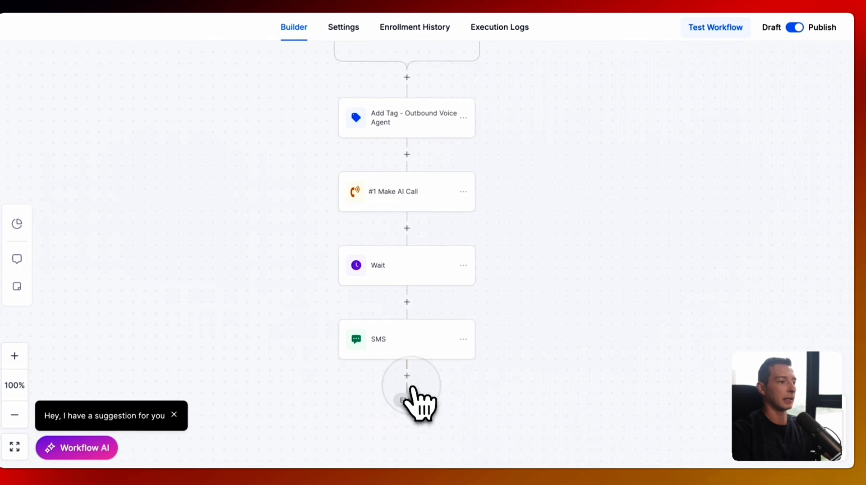
click(407, 375)
text(email)
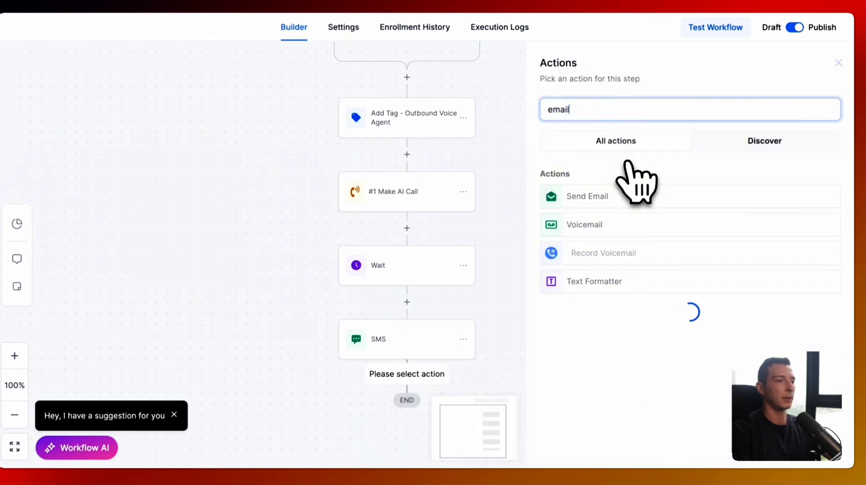
click(584, 195)
click(575, 194)
scroll(574, 203, down, 2)
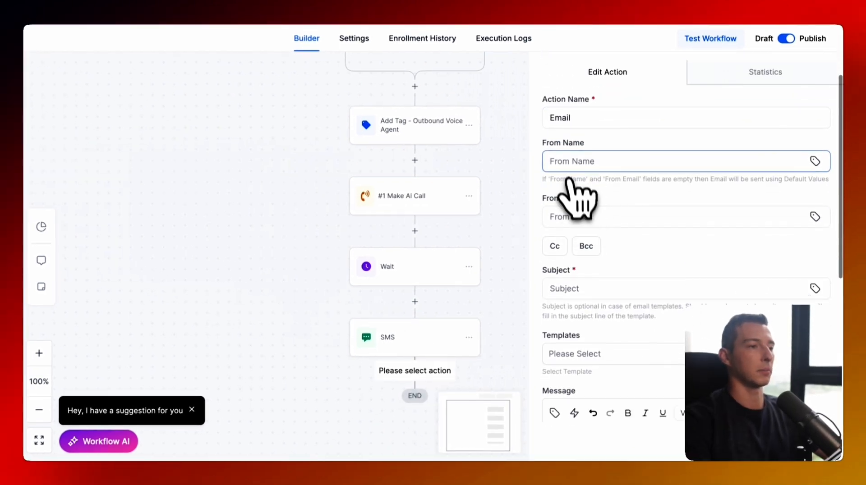
scroll(577, 217, down, 5)
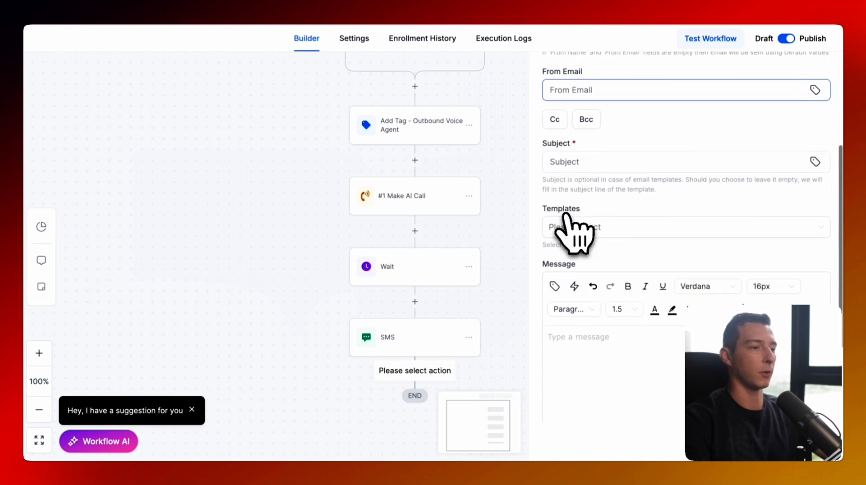
scroll(570, 224, down, 1)
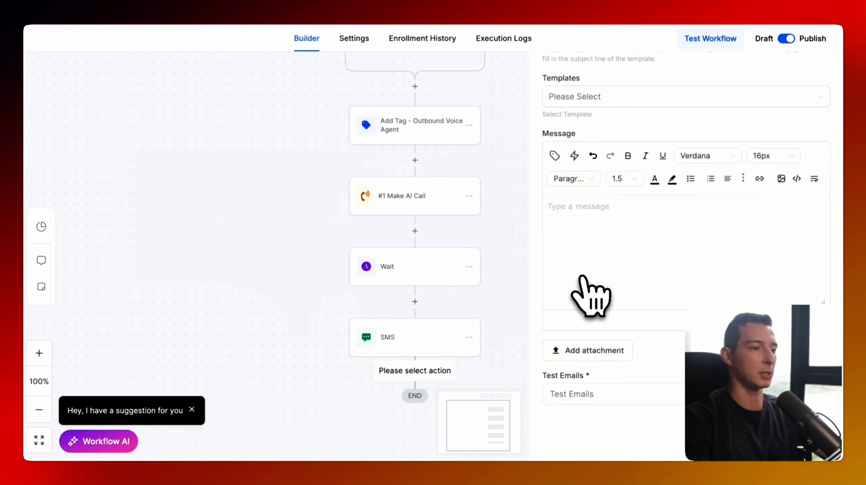
scroll(767, 235, up, 8)
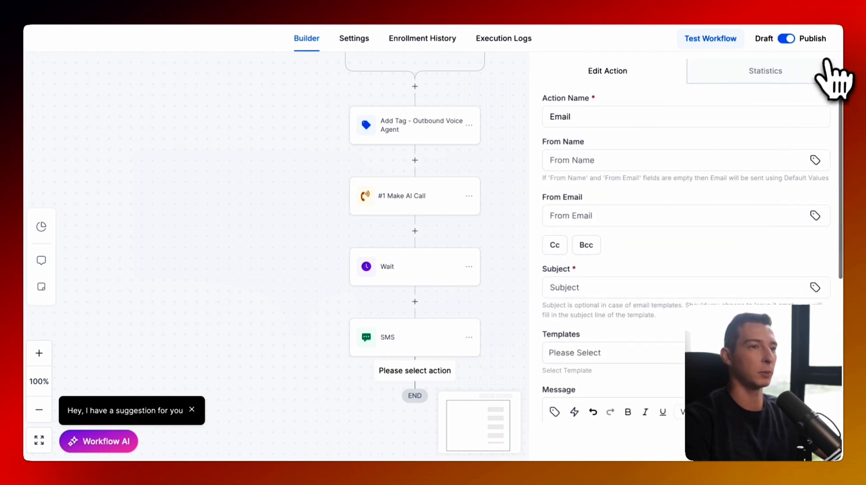
scroll(830, 72, up, 2)
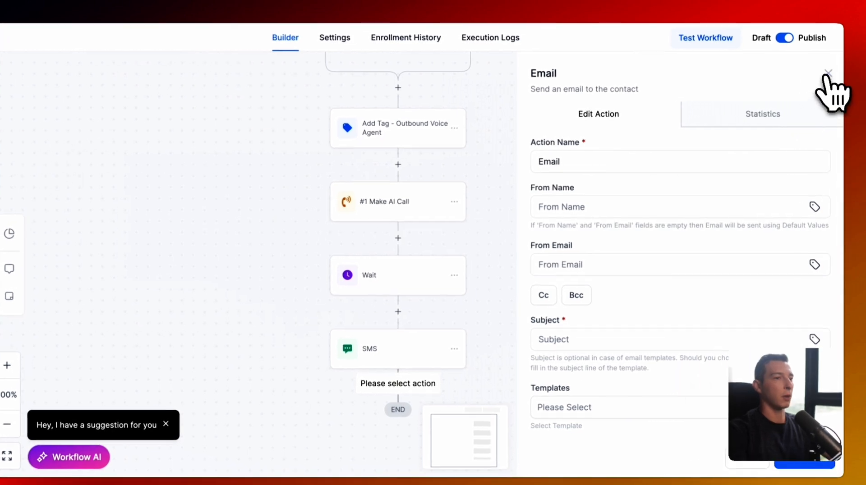
click(828, 73)
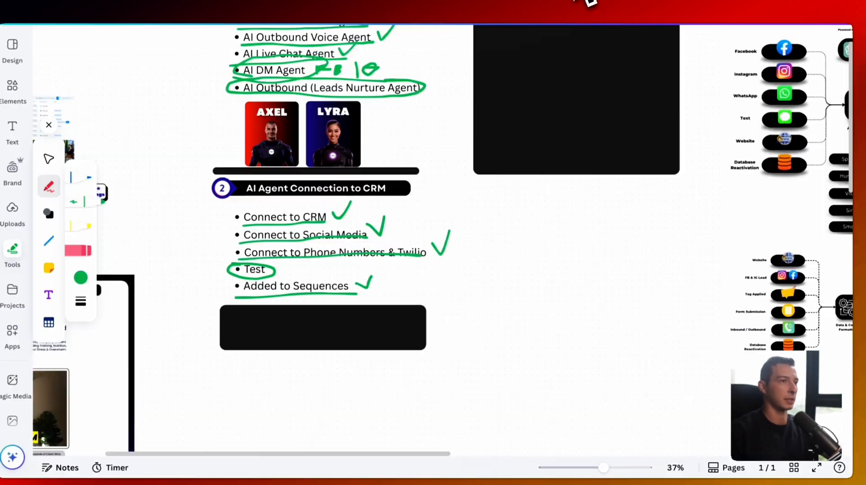
- Shrink the AI Powered Website Set Up section's black box to reveal its four bullets and plumbing screenshot
scroll(481, 241, down, 3)
scroll(480, 240, down, 5)
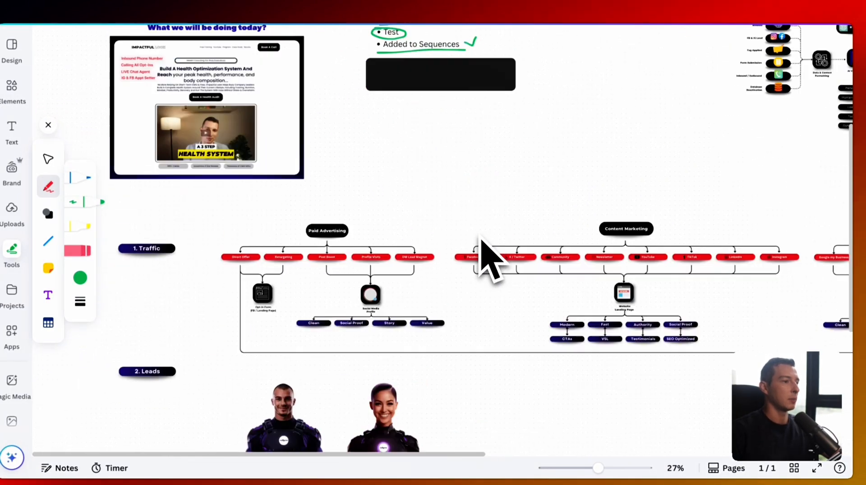
scroll(482, 242, down, 10)
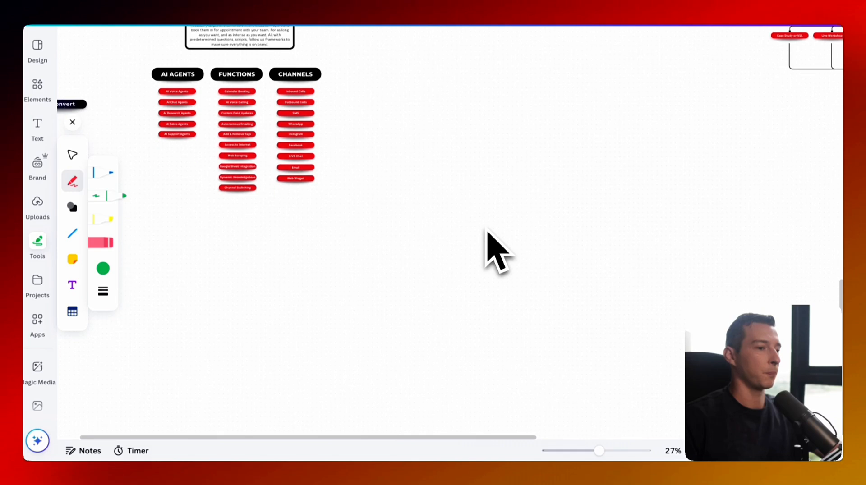
scroll(486, 230, right, 10)
scroll(486, 230, up, 5)
scroll(487, 230, down, 2)
scroll(486, 230, up, 4)
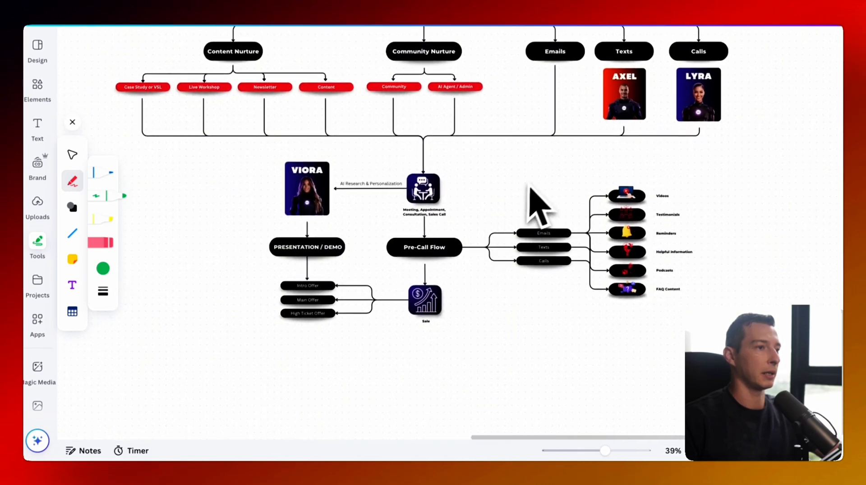
scroll(532, 186, up, 4)
scroll(537, 183, right, 2)
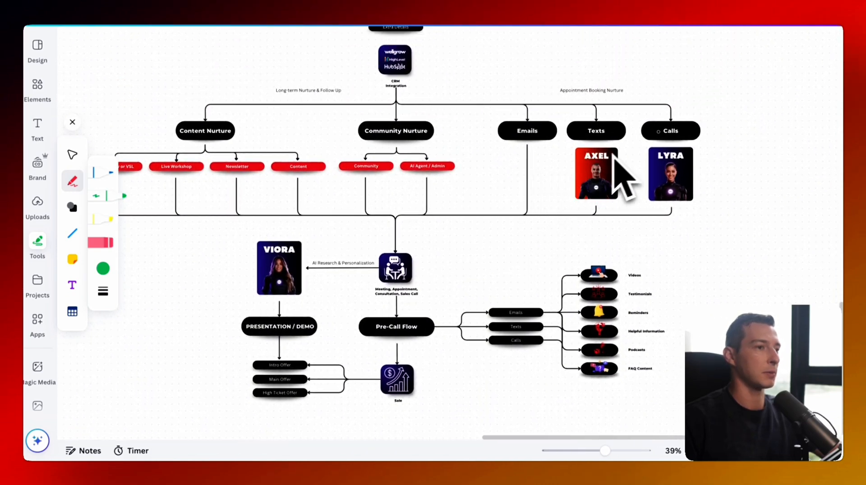
scroll(632, 230, down, 3)
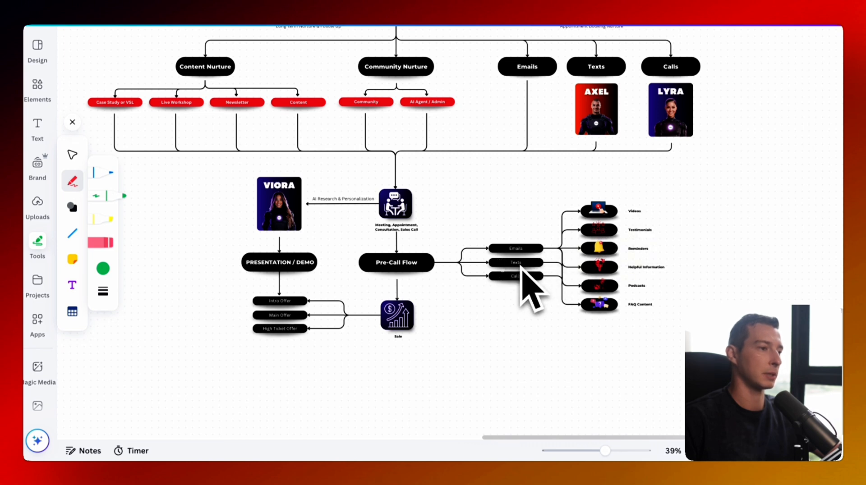
scroll(546, 242, up, 4)
scroll(547, 239, right, 1)
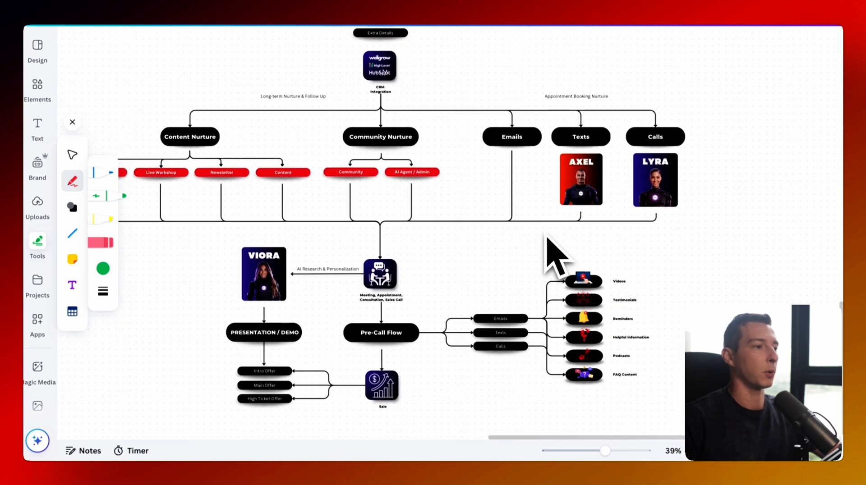
scroll(589, 211, right, 15)
scroll(591, 210, up, 7)
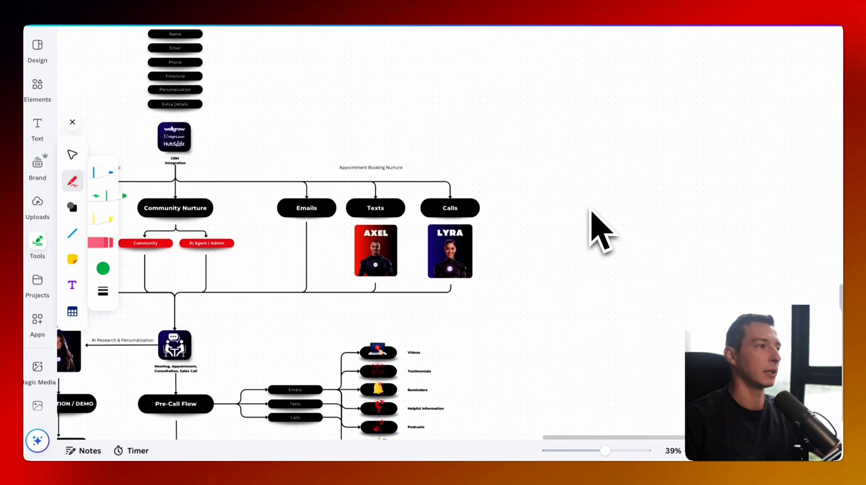
scroll(591, 212, up, 12)
scroll(591, 212, right, 5)
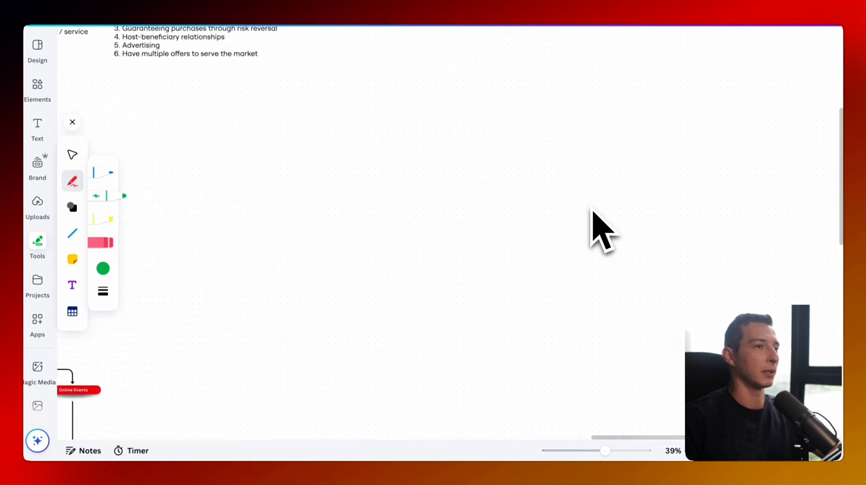
scroll(593, 211, left, 15)
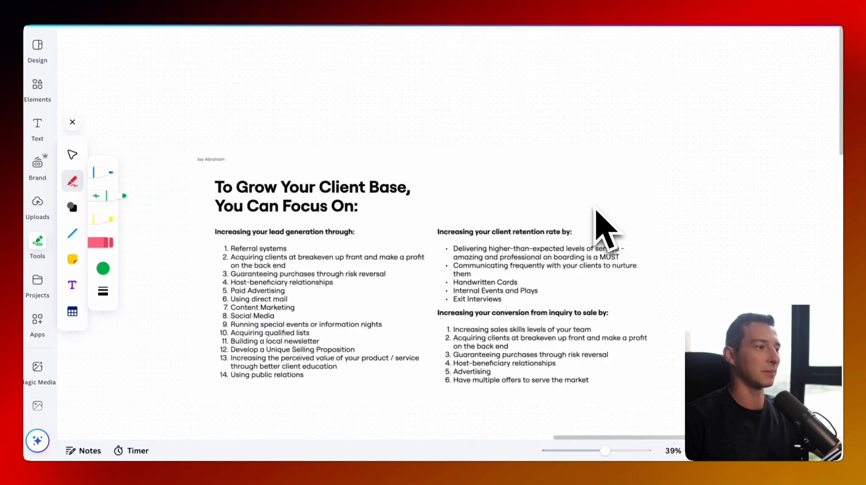
scroll(596, 211, down, 2)
scroll(598, 209, left, 12)
scroll(599, 210, down, 4)
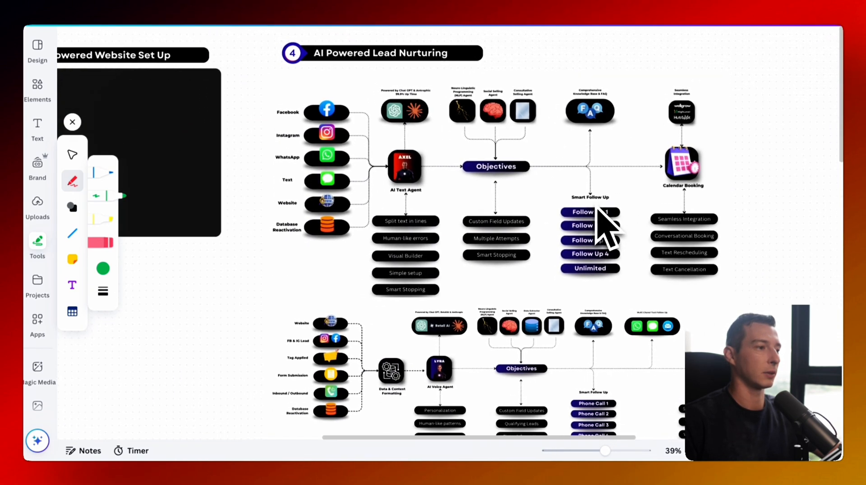
scroll(605, 230, left, 20)
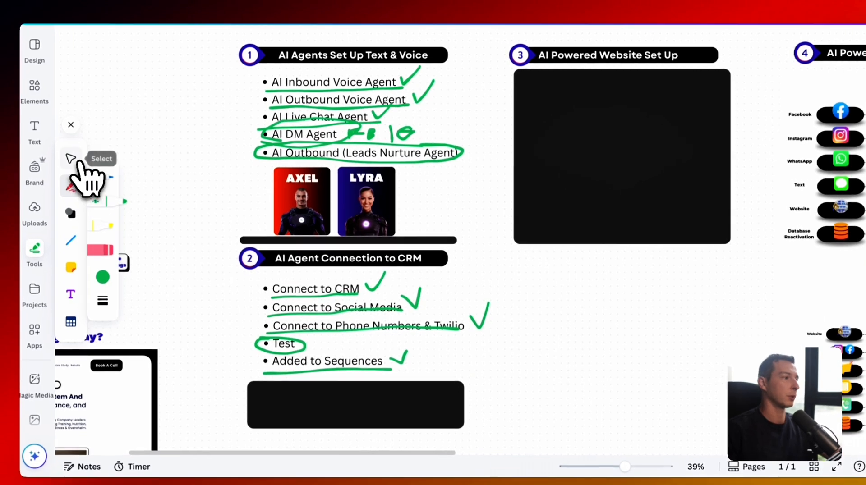
click(692, 95)
drag(623, 69, 652, 256)
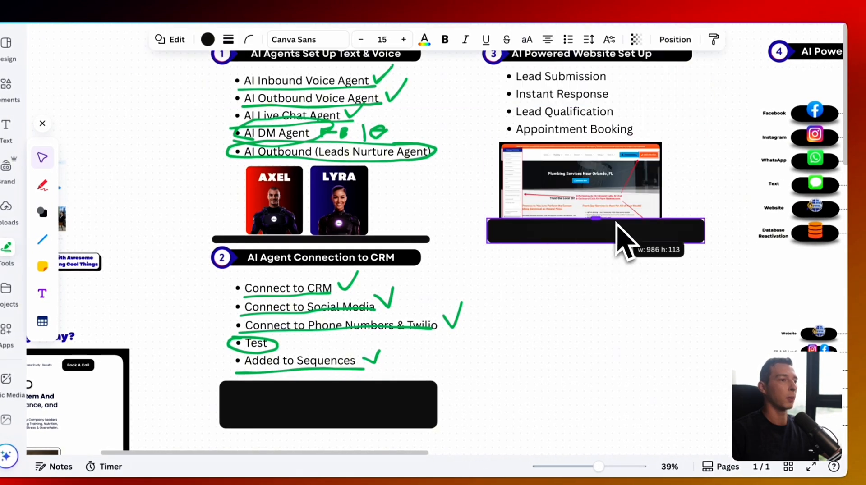
scroll(558, 102, up, 3)
scroll(560, 97, up, 5)
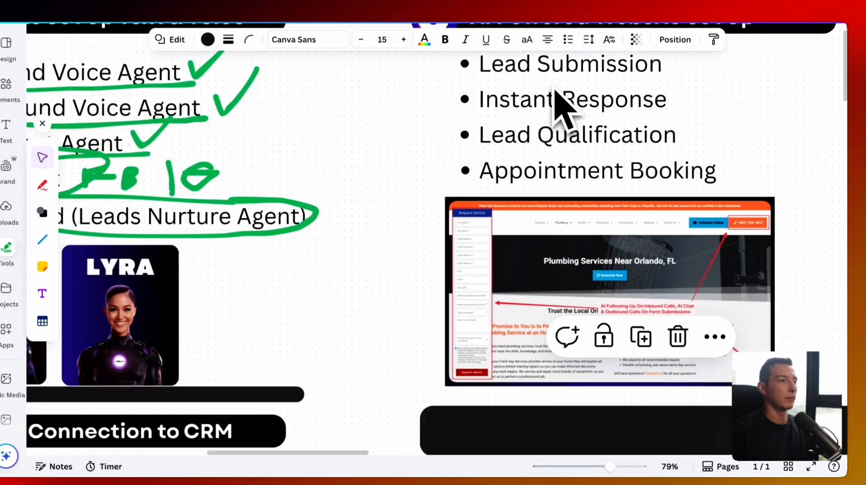
scroll(560, 97, right, 3)
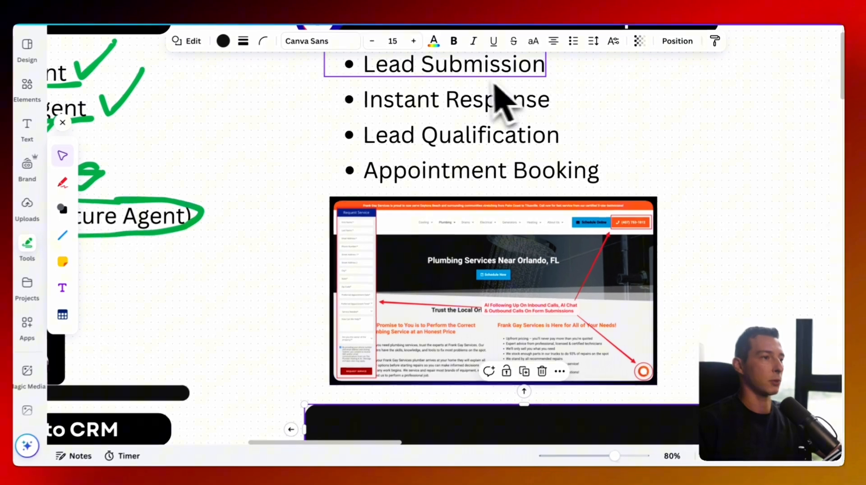
scroll(498, 90, up, 2)
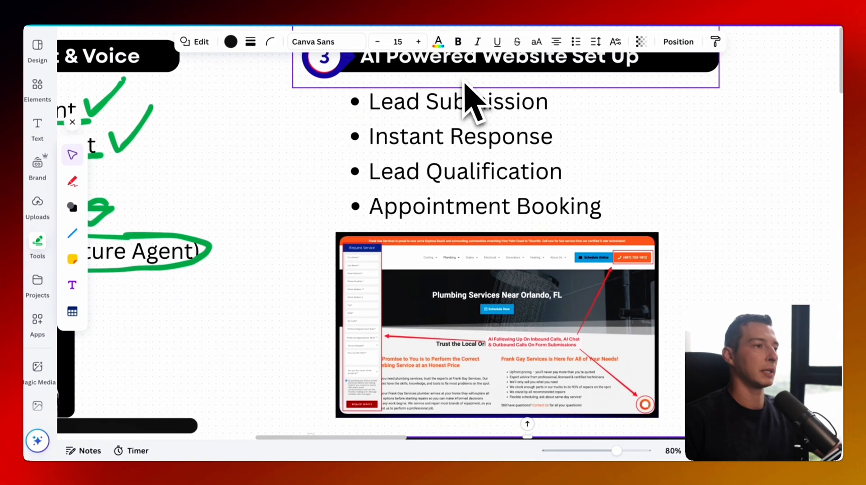